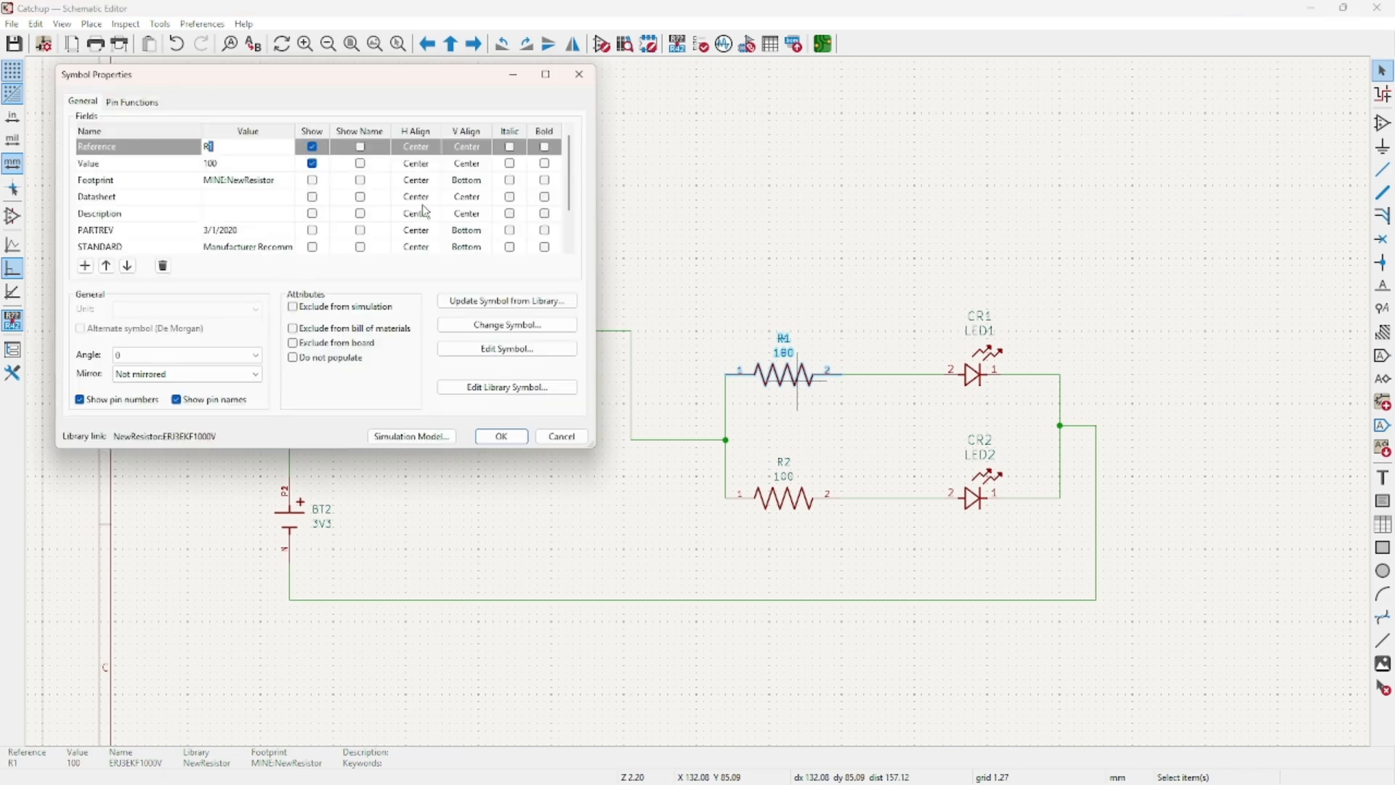
Close R1's properties, then glance at the SPICE simulator and symbol fields table without changes.
{"action": "left_click", "coordinate": [580, 71]}
{"action": "left_click", "coordinate": [730, 45]}
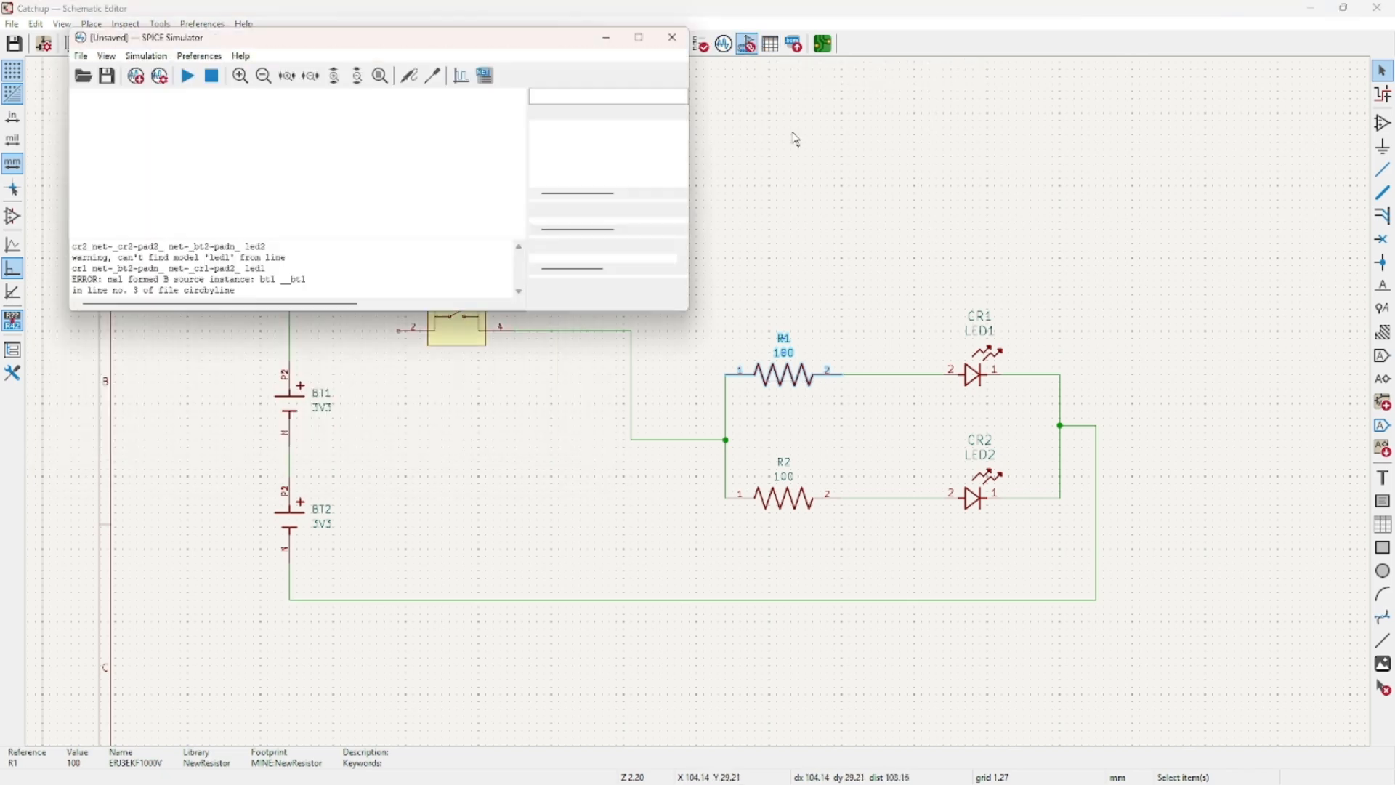
{"action": "left_click", "coordinate": [689, 25]}
{"action": "left_click", "coordinate": [771, 44]}
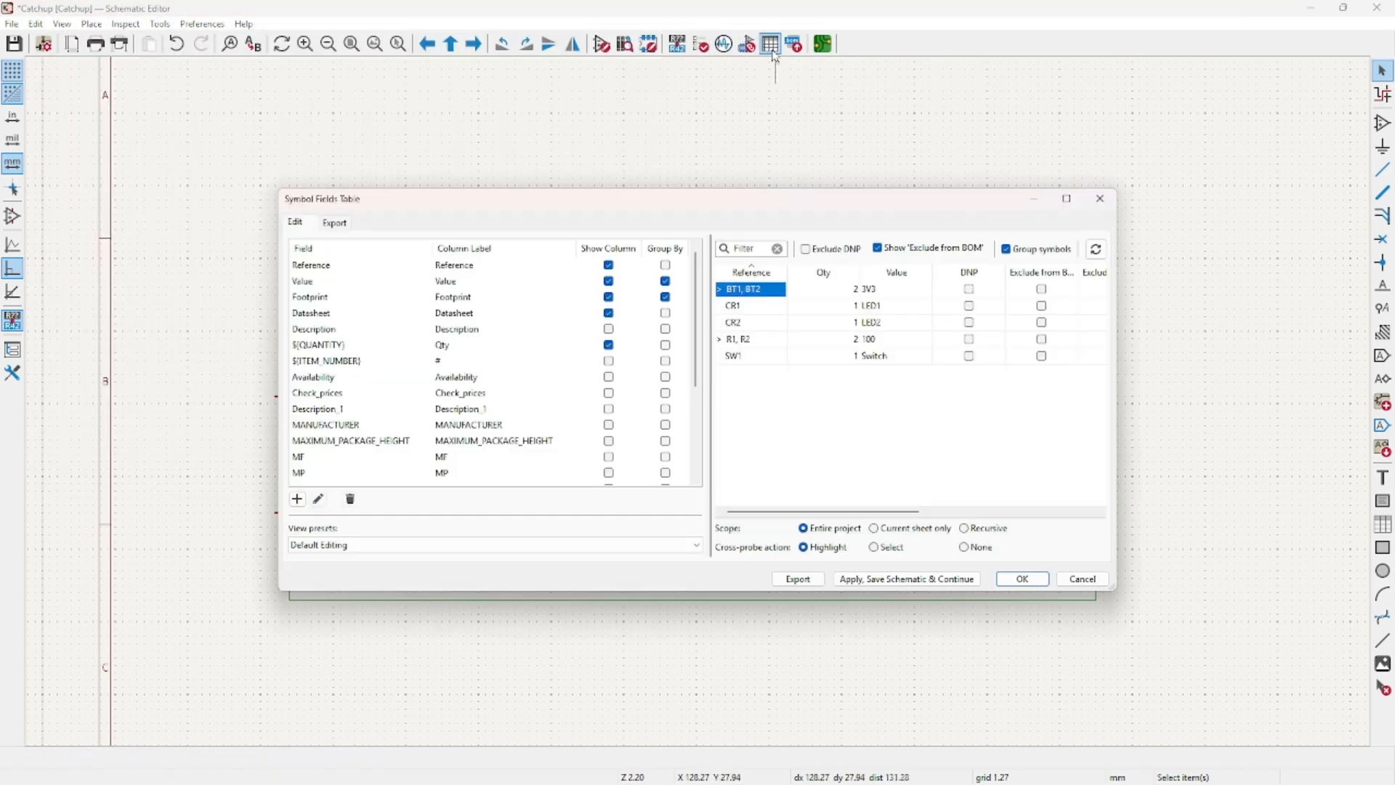
{"action": "key", "text": "Escape"}
Review the footprint assignments for all seven schematic symbols, then close the assignment window.
{"action": "left_click", "coordinate": [748, 45]}
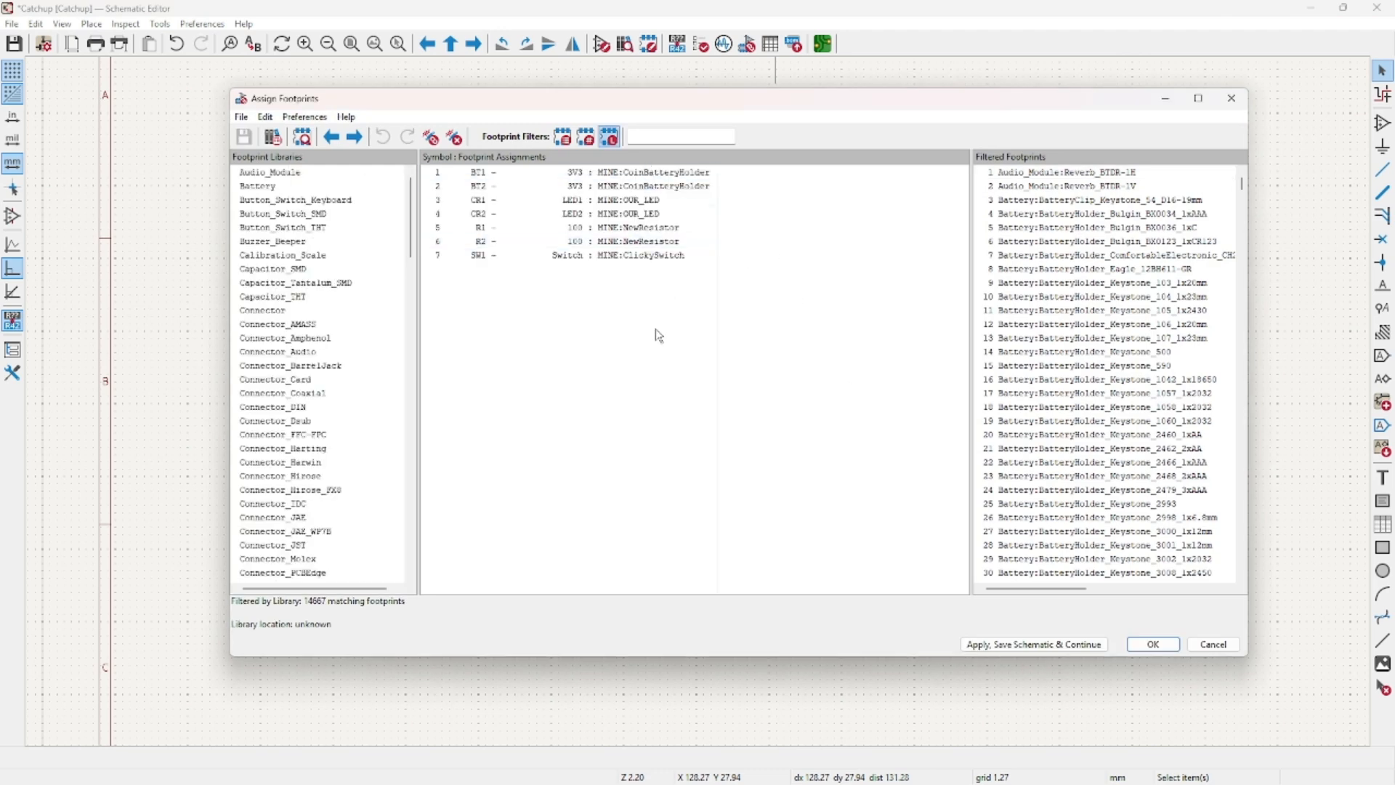
{"action": "left_click_drag", "start_coordinate": [655, 329], "coordinate": [645, 161]}
{"action": "left_click_drag", "start_coordinate": [1050, 103], "coordinate": [360, 149]}
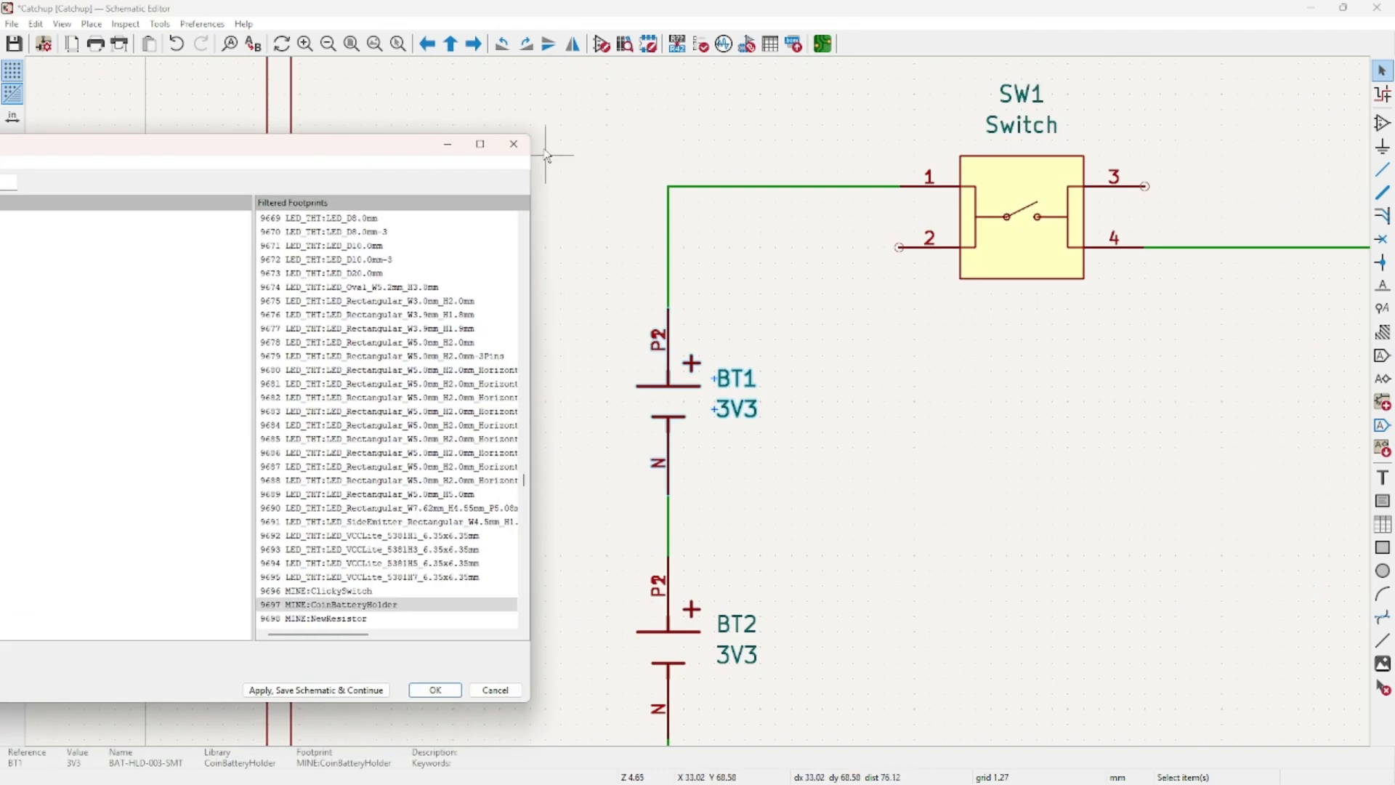
{"action": "left_click", "coordinate": [513, 144]}
{"action": "scroll", "coordinate": [813, 481], "scroll_direction": "down", "scroll_amount": 5}
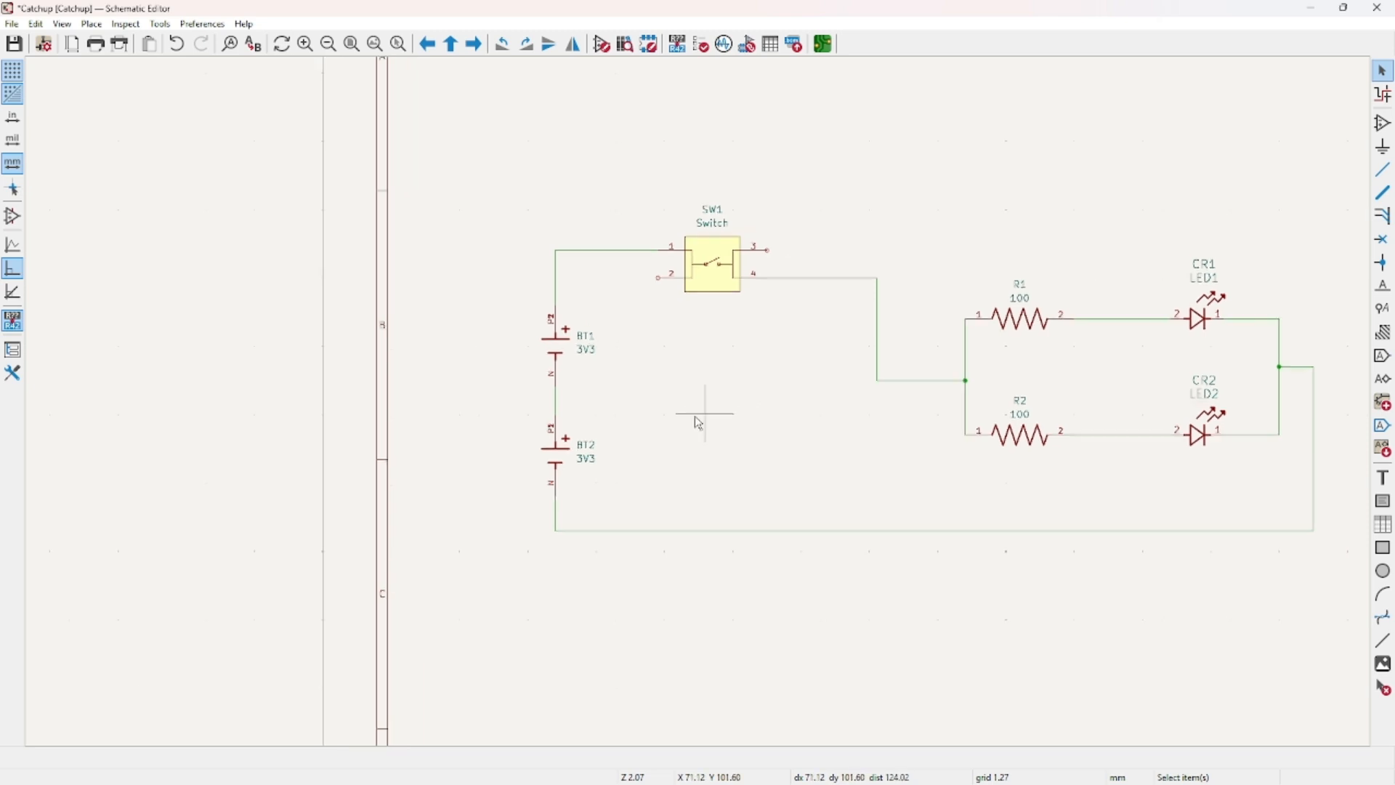
Switch to the PCB Editor and zoom around the blank Catchup board page.
{"action": "left_click", "coordinate": [823, 44]}
{"action": "scroll", "coordinate": [615, 418], "scroll_direction": "down", "scroll_amount": 2}
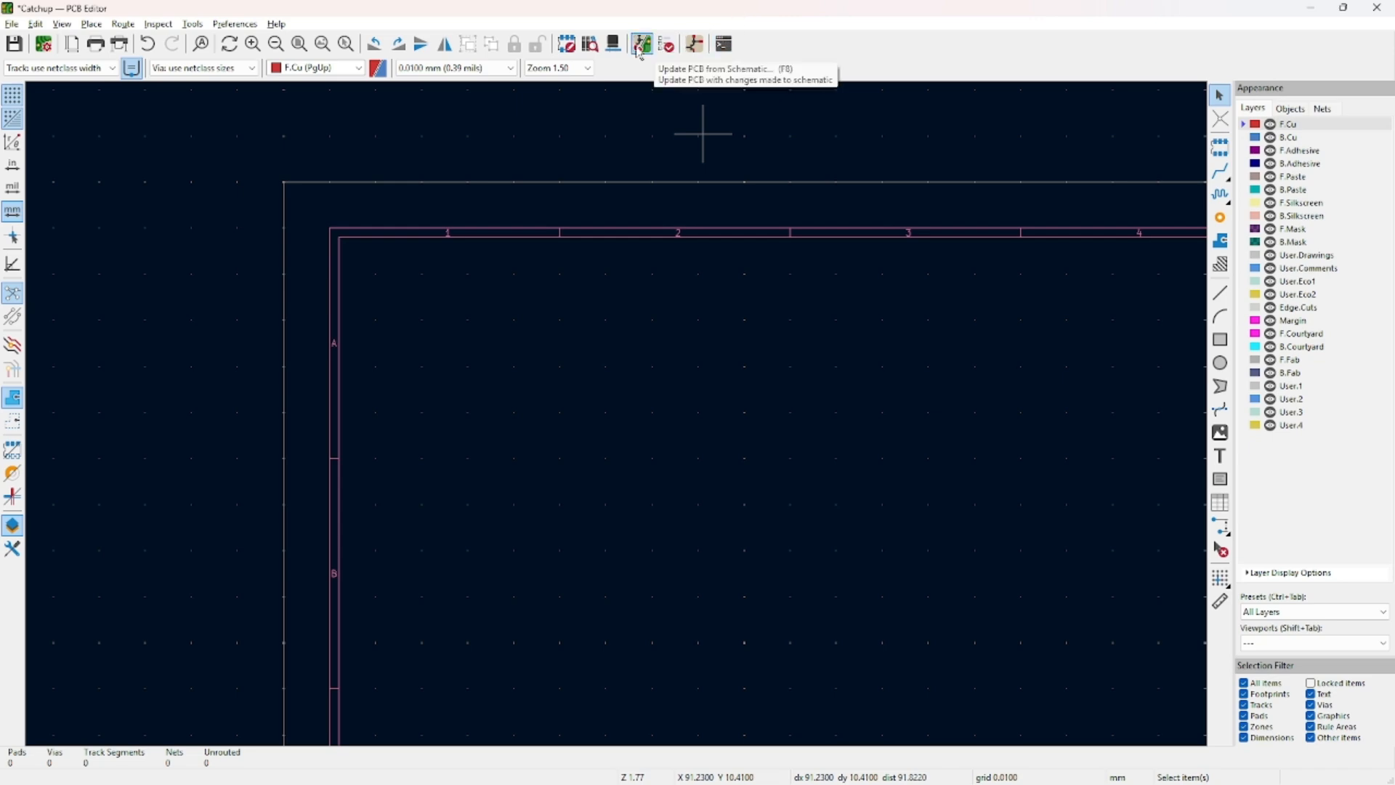
{"action": "scroll", "coordinate": [616, 413], "scroll_direction": "down", "scroll_amount": 4}
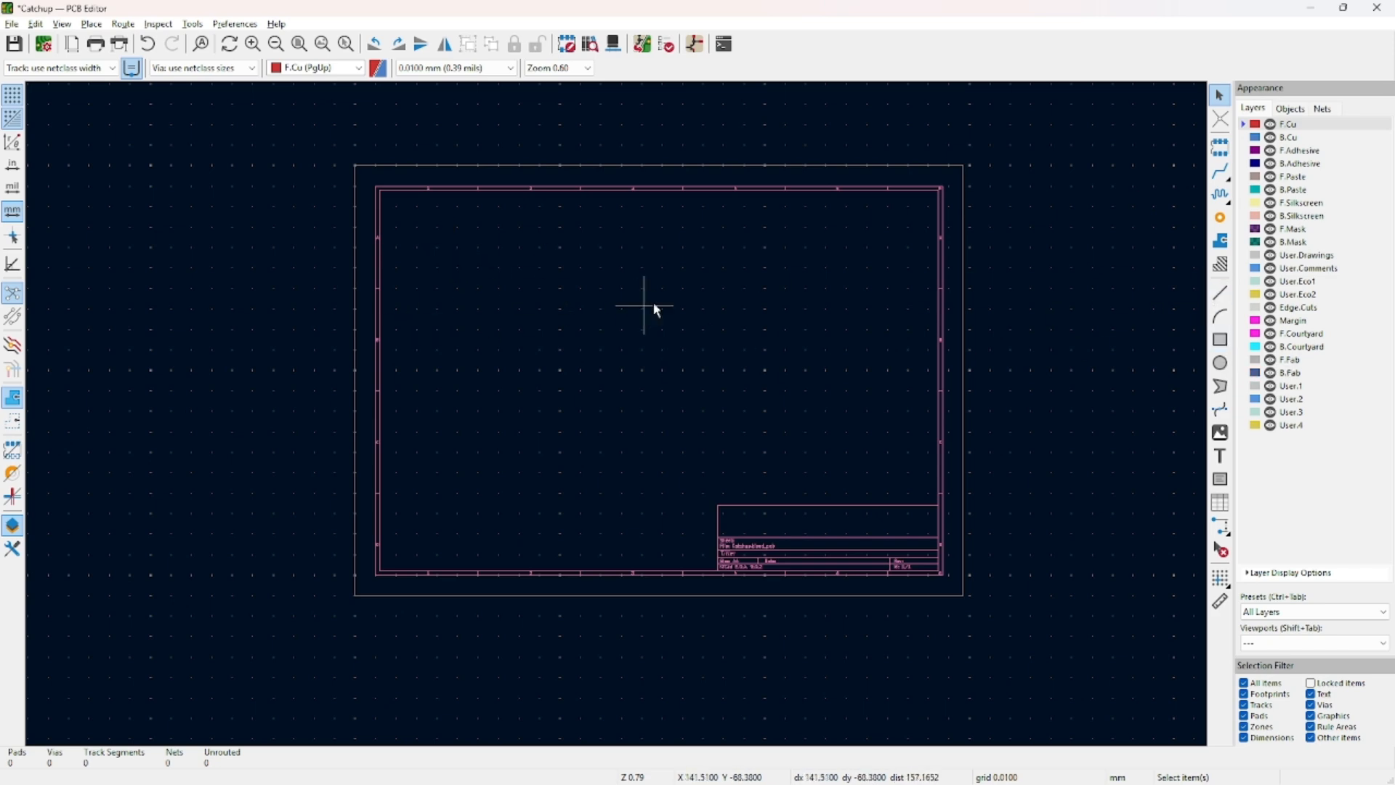
{"action": "scroll", "coordinate": [483, 311], "scroll_direction": "up", "scroll_amount": 3}
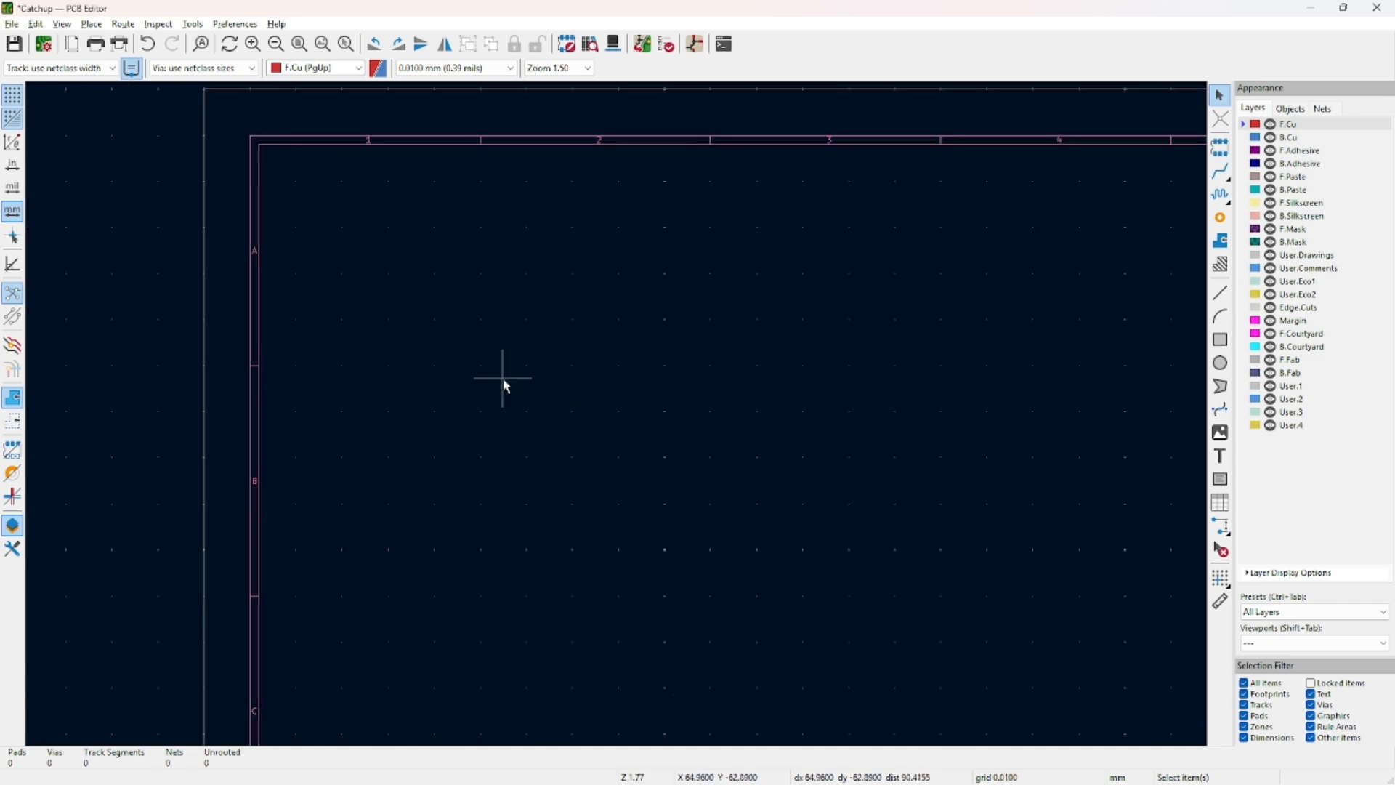
Draw a trial circle on the page, then delete it.
{"action": "left_click", "coordinate": [1220, 363]}
{"action": "left_click", "coordinate": [420, 314]}
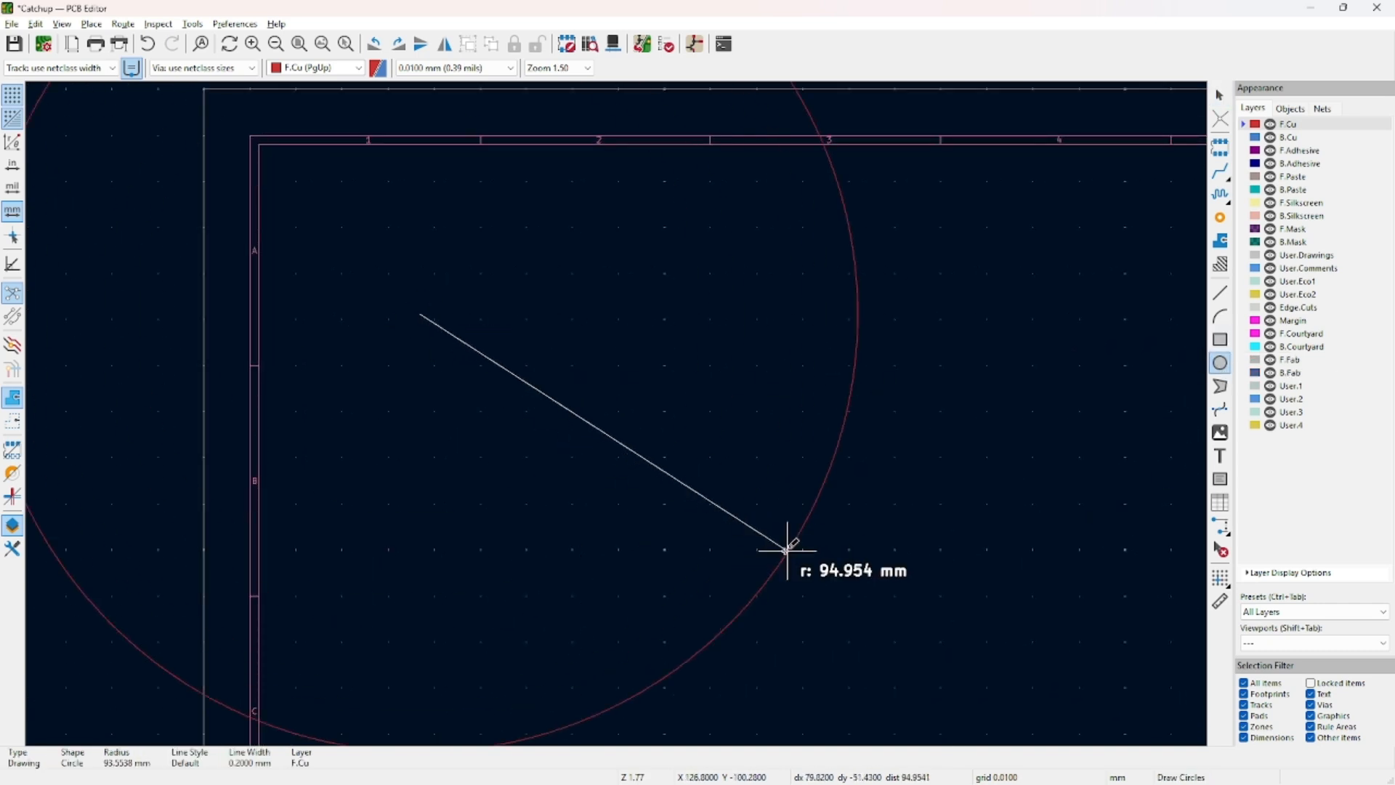
{"action": "left_click", "coordinate": [528, 414]}
{"action": "key", "text": "Escape"}
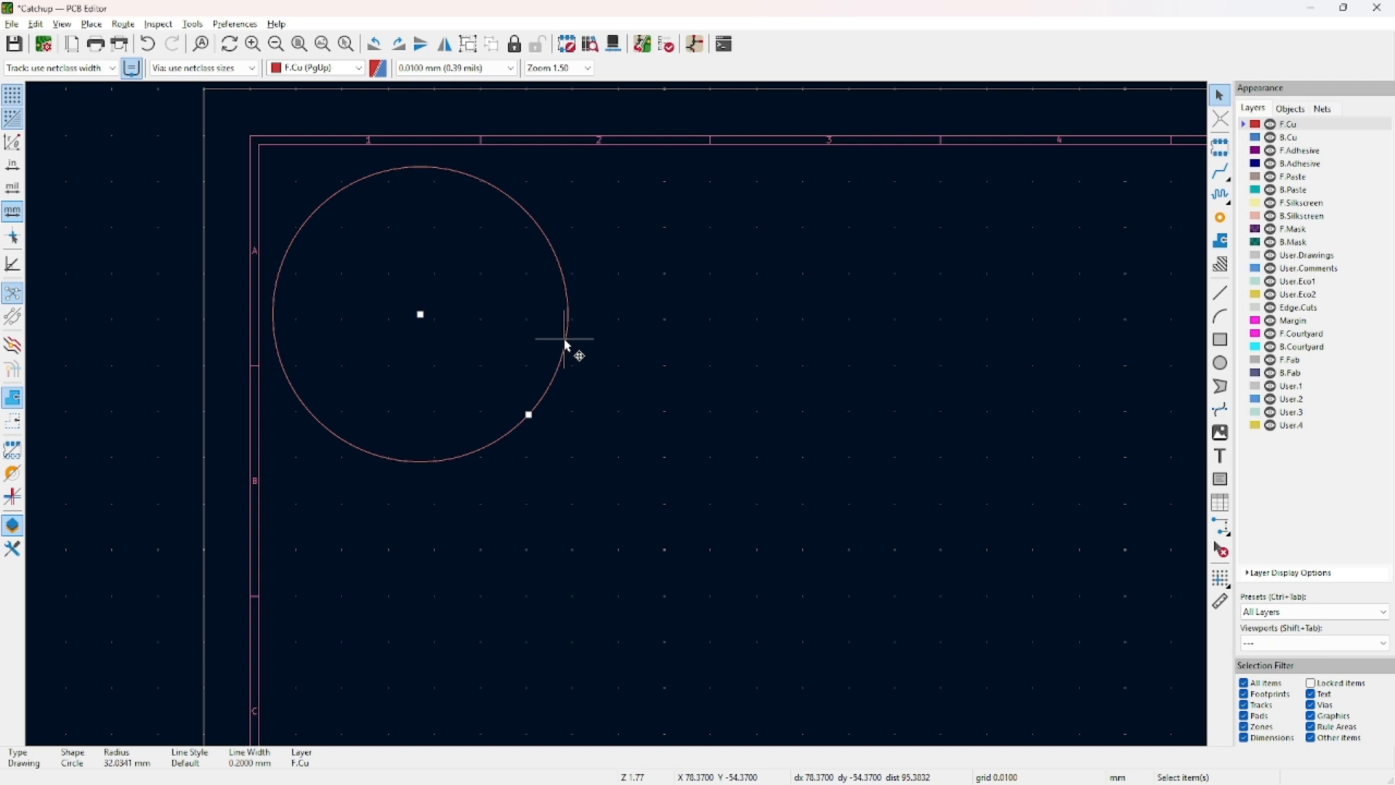
{"action": "key", "text": "Delete"}
Draw a 67.51 × 29.5 mm rectangle near the page's top-left.
{"action": "left_click", "coordinate": [1220, 339]}
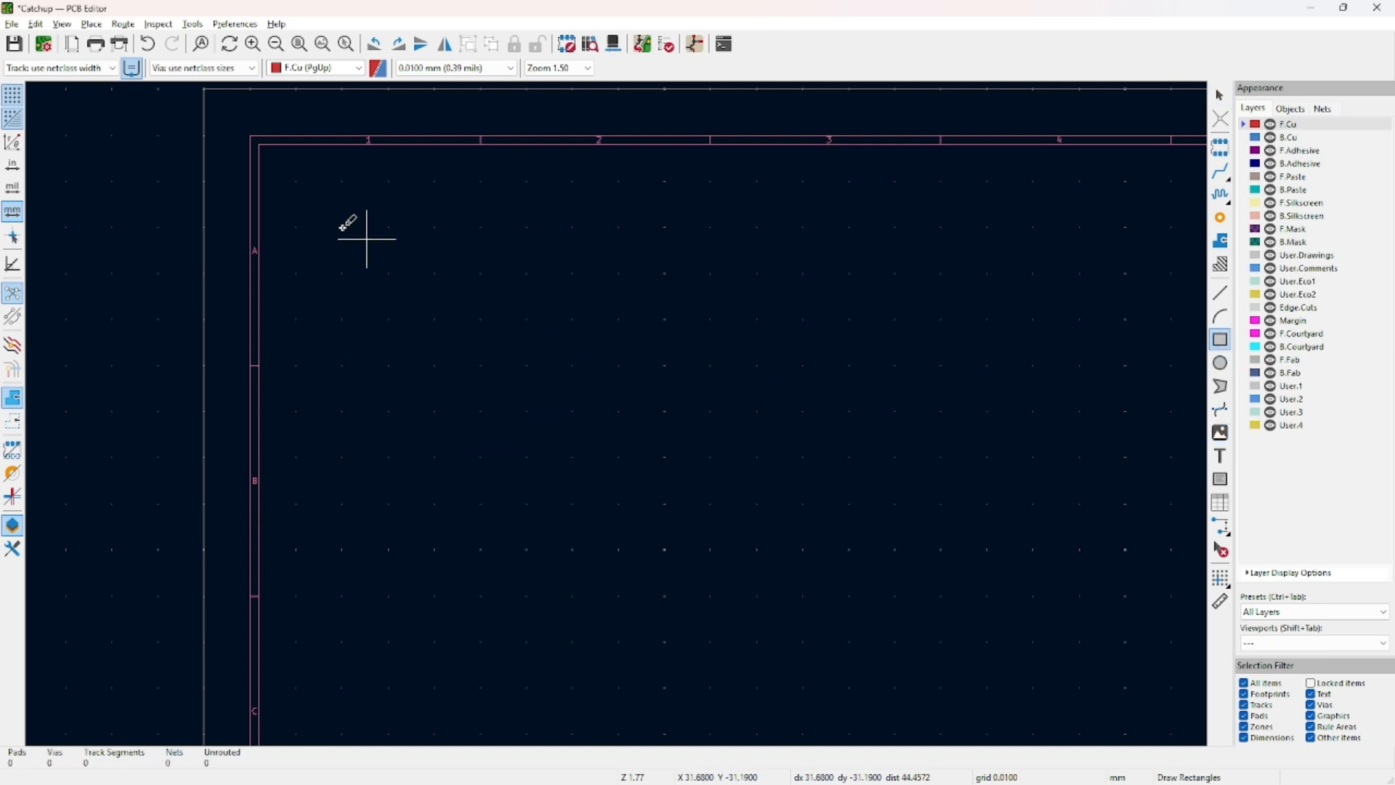
{"action": "left_click", "coordinate": [388, 273]}
{"action": "left_click", "coordinate": [700, 409]}
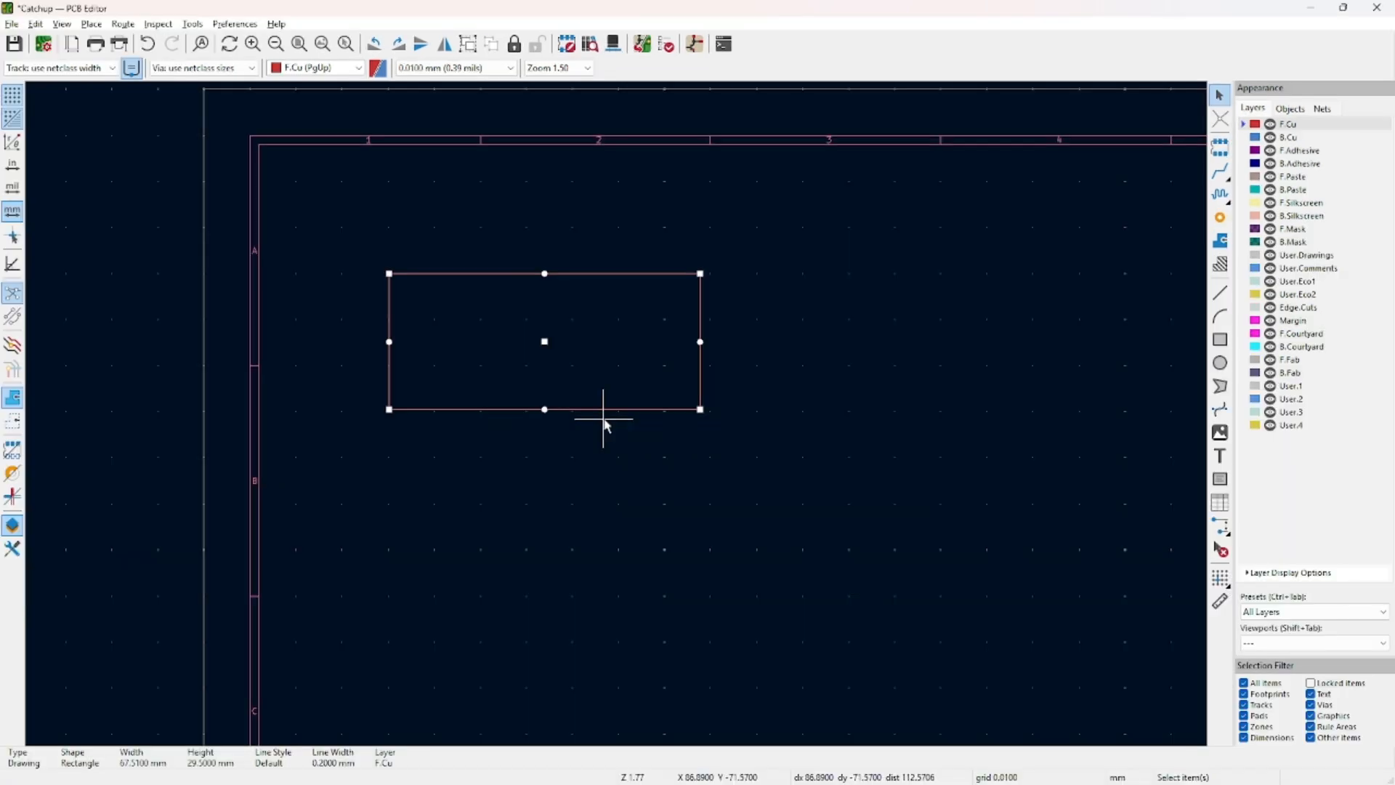
{"action": "key", "text": "Escape"}
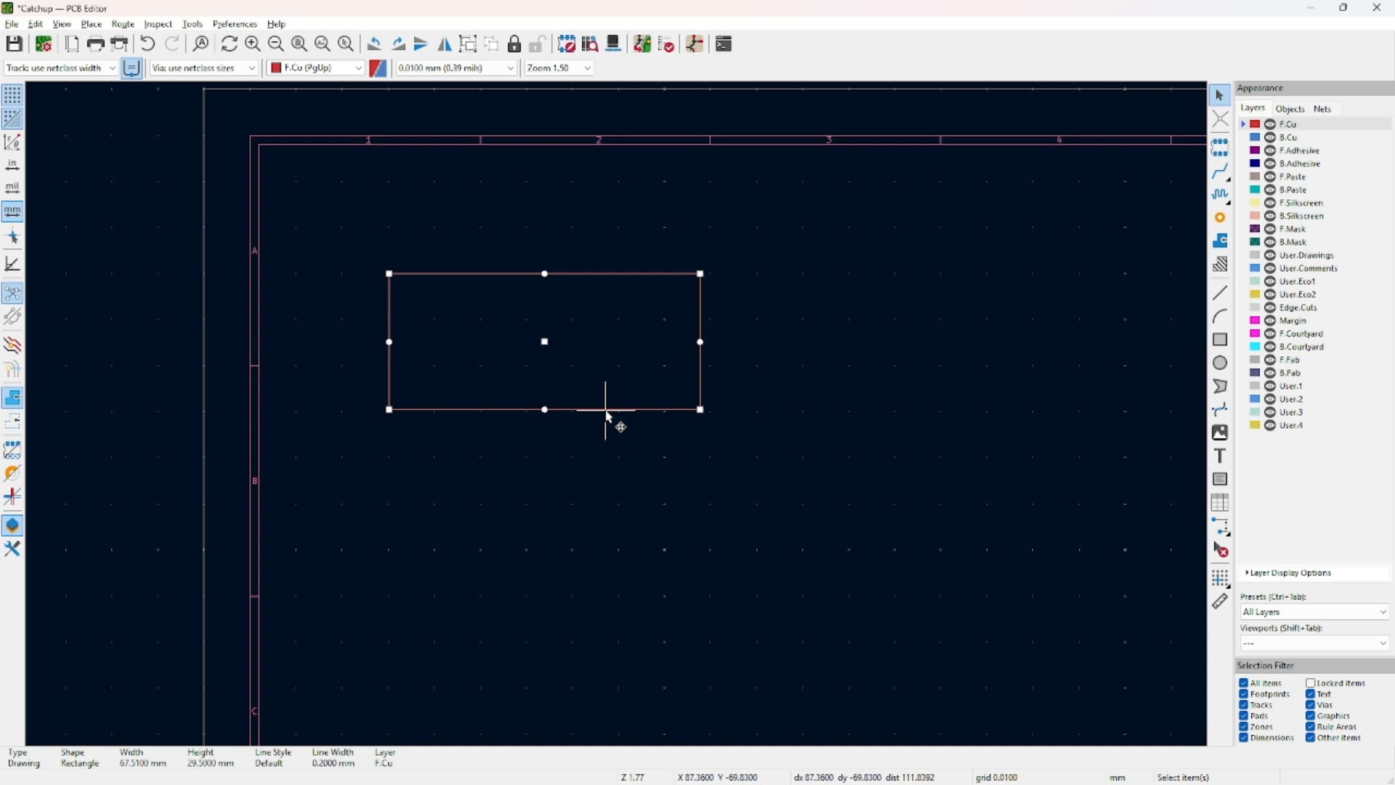
{"action": "left_click", "coordinate": [607, 399]}
Set the grid origin at the rectangle's lower-left corner using Place > Grid Origin.
{"action": "left_click", "coordinate": [613, 408]}
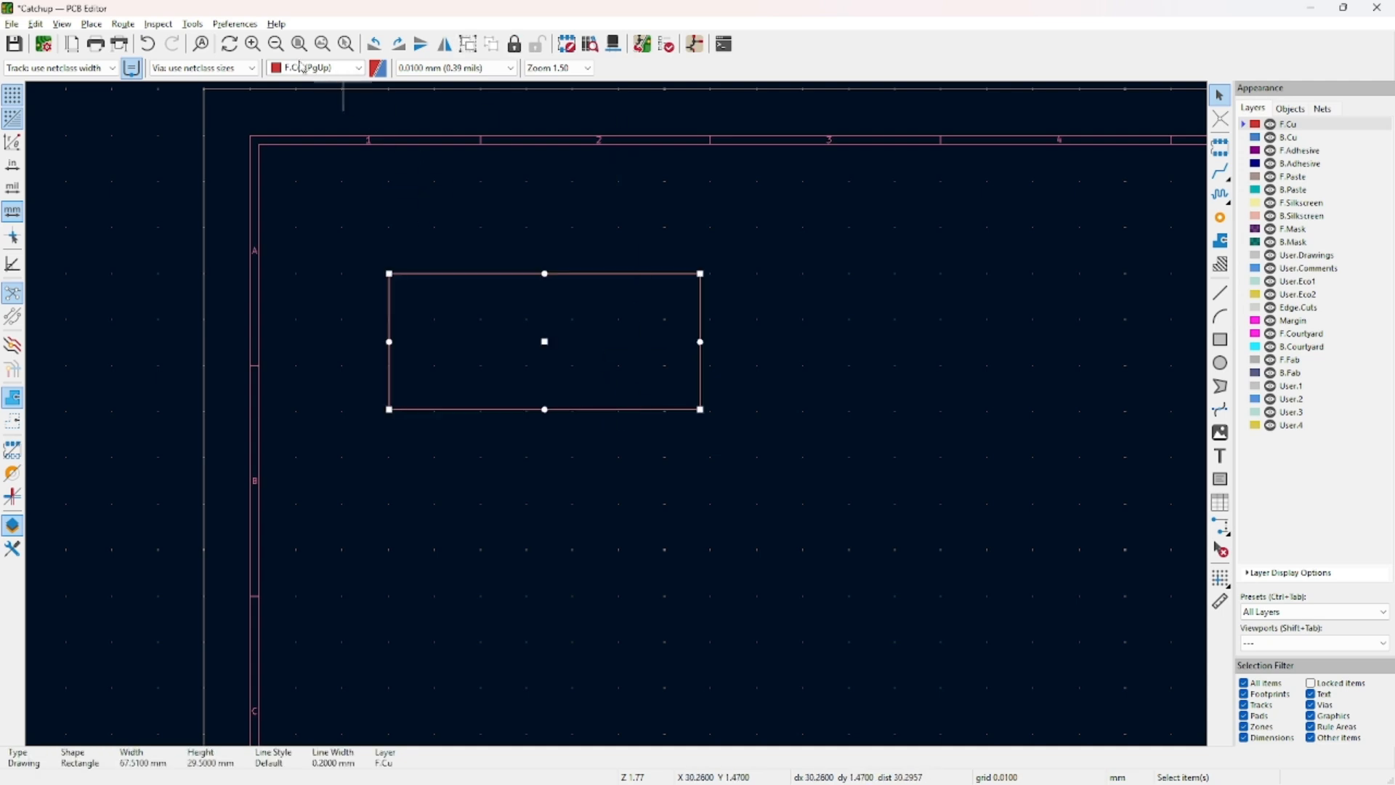
{"action": "left_click", "coordinate": [101, 26]}
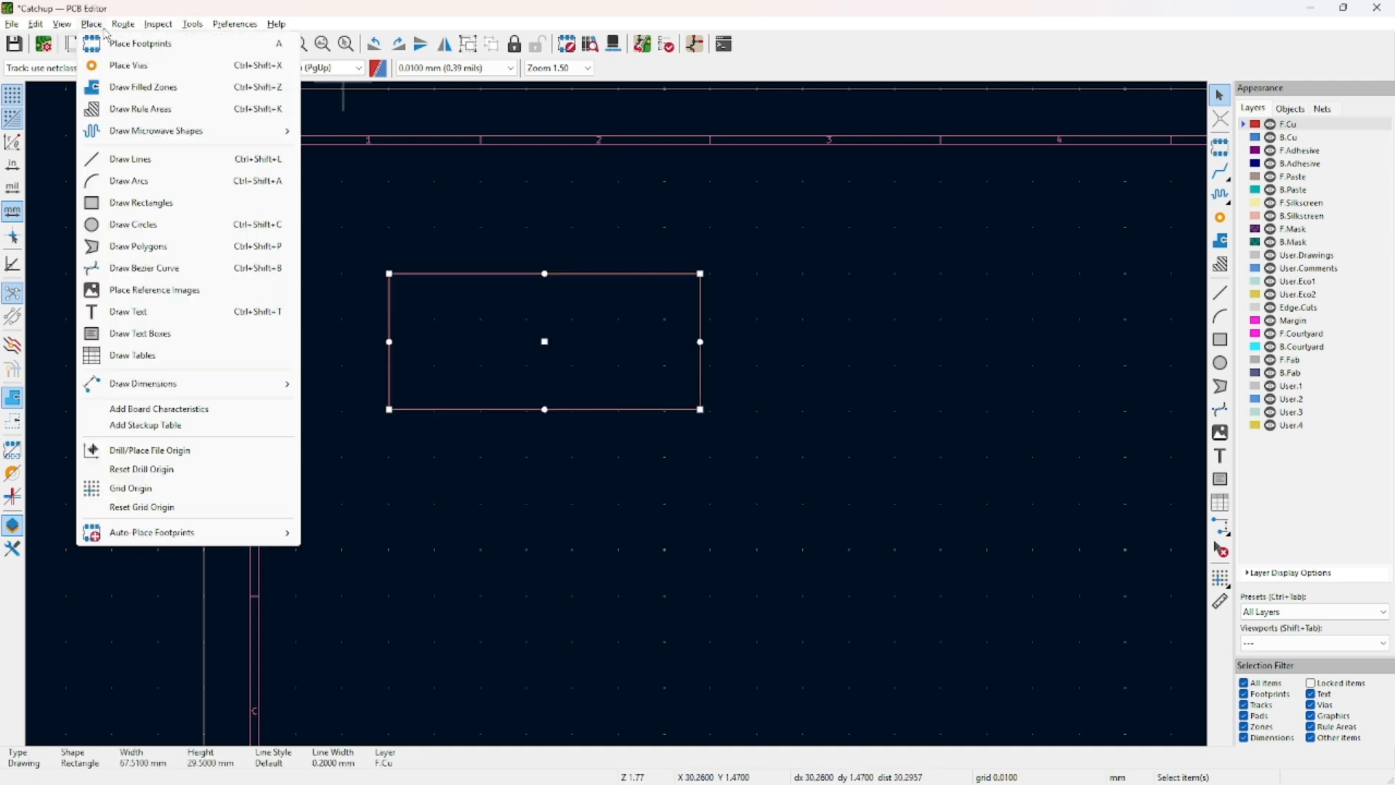
{"action": "mouse_move", "coordinate": [108, 24]}
{"action": "key", "text": "ctrl"}
{"action": "key", "text": "ctrl"}
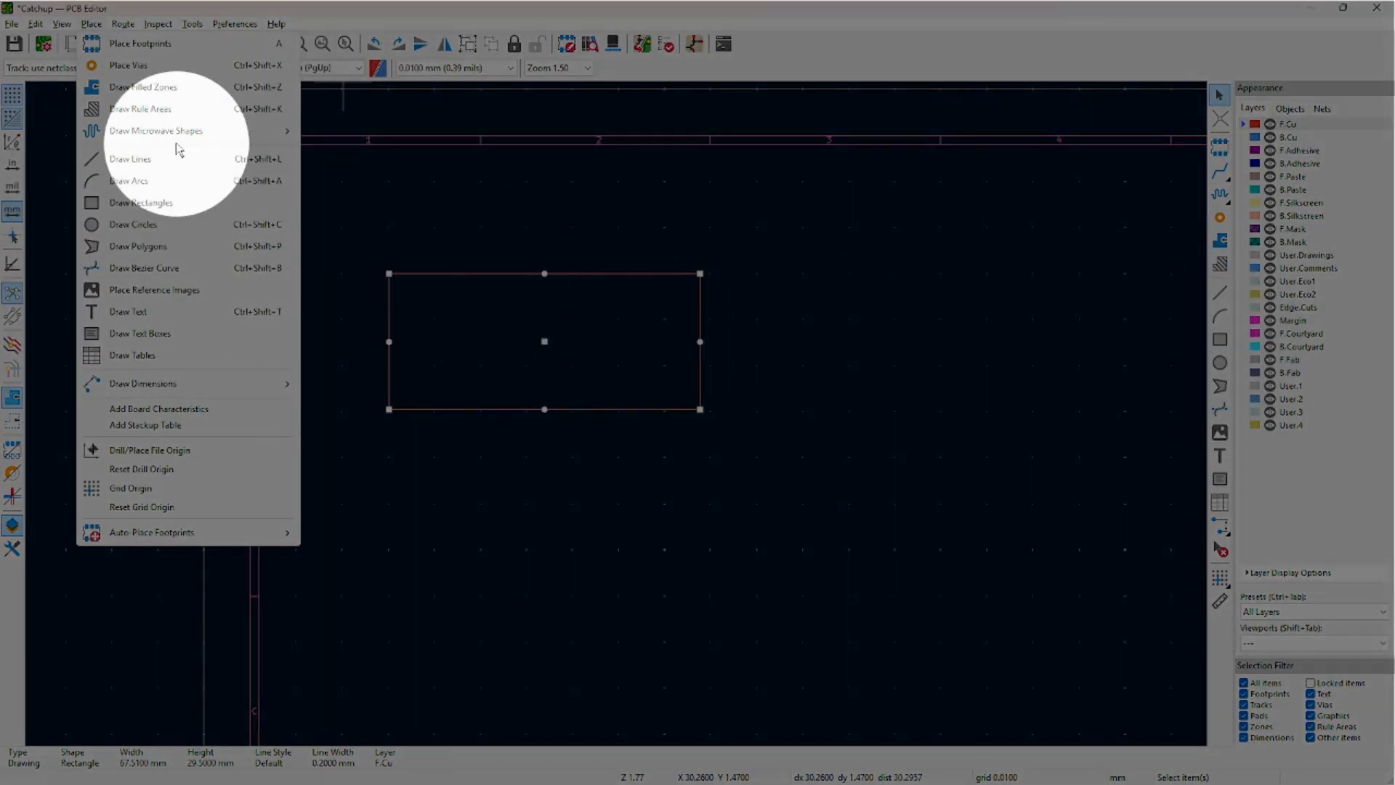
{"action": "left_click", "coordinate": [183, 490]}
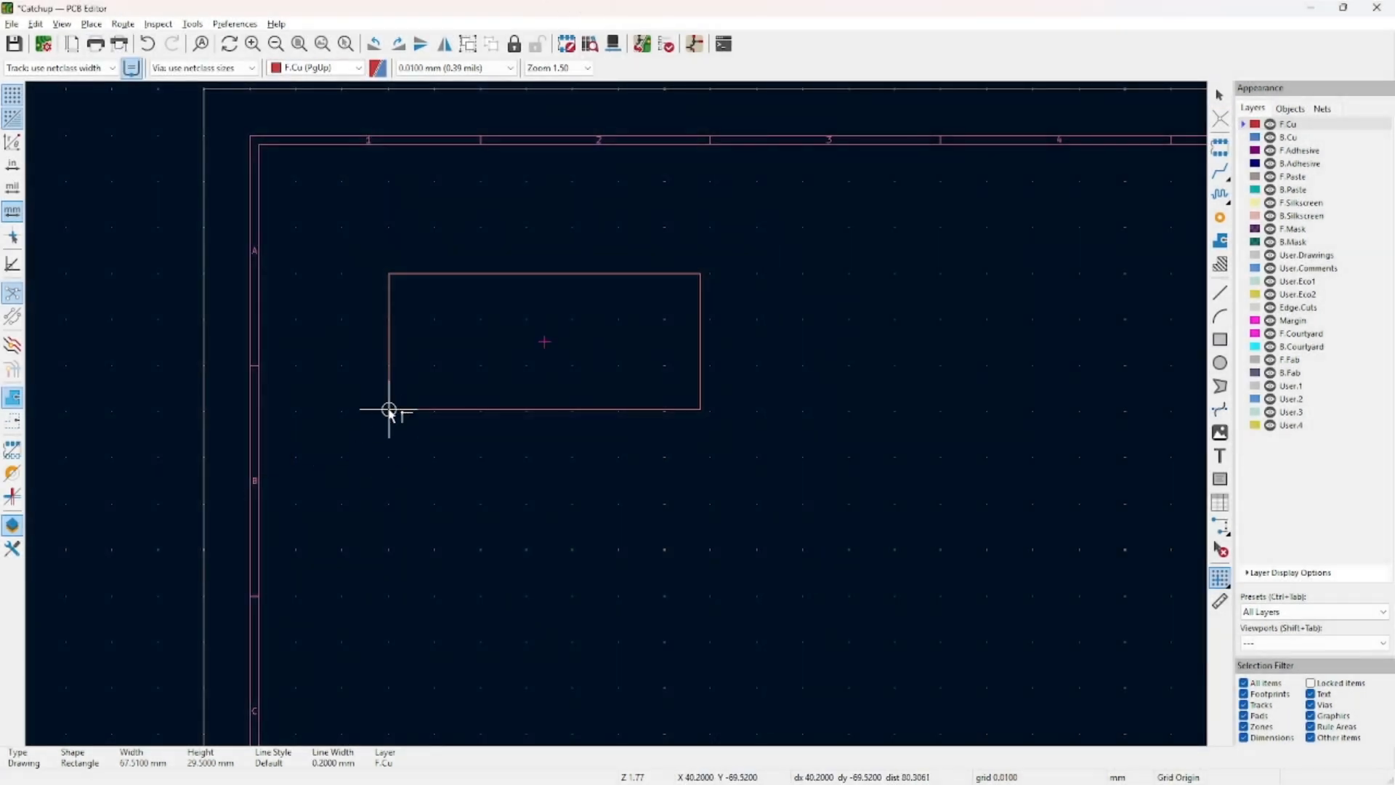
{"action": "left_click", "coordinate": [389, 342]}
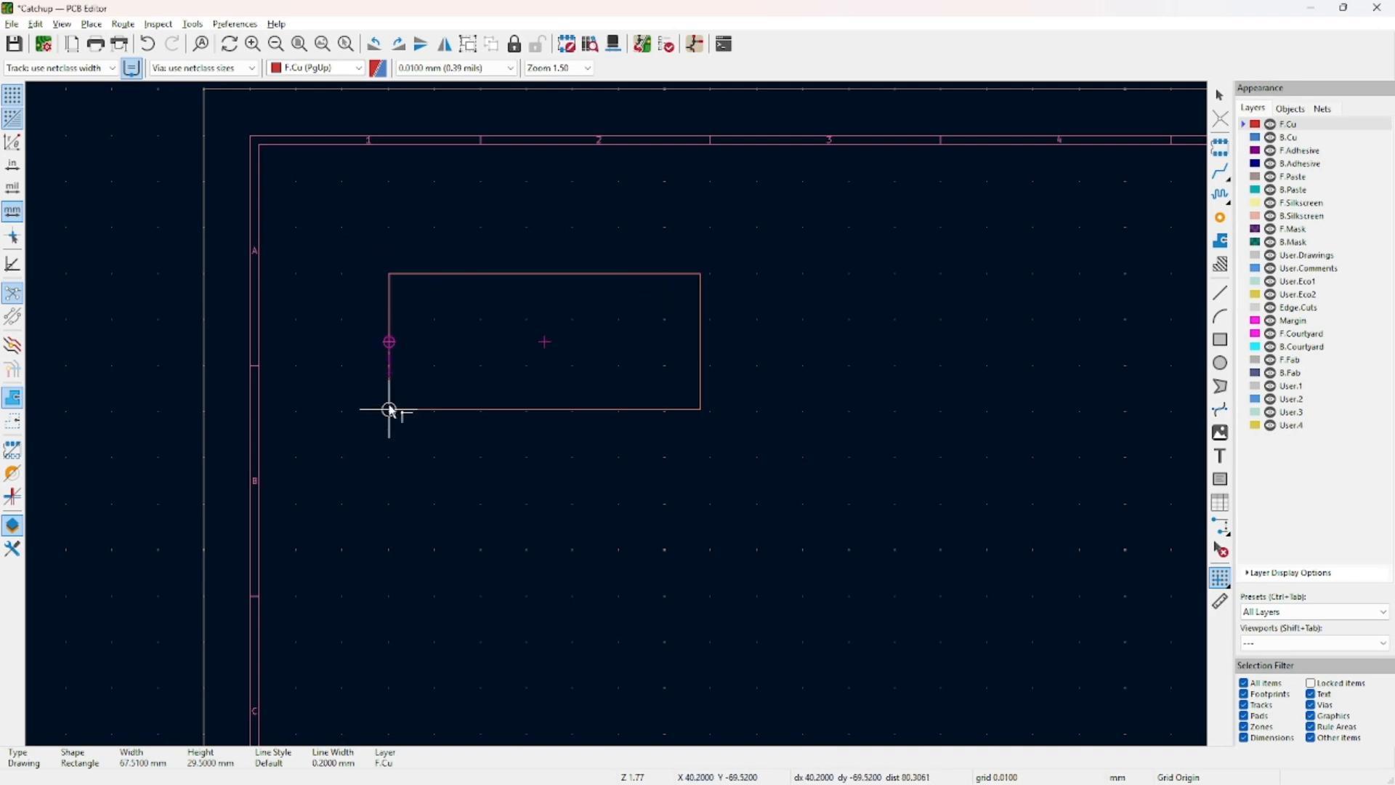
{"action": "left_click", "coordinate": [390, 409]}
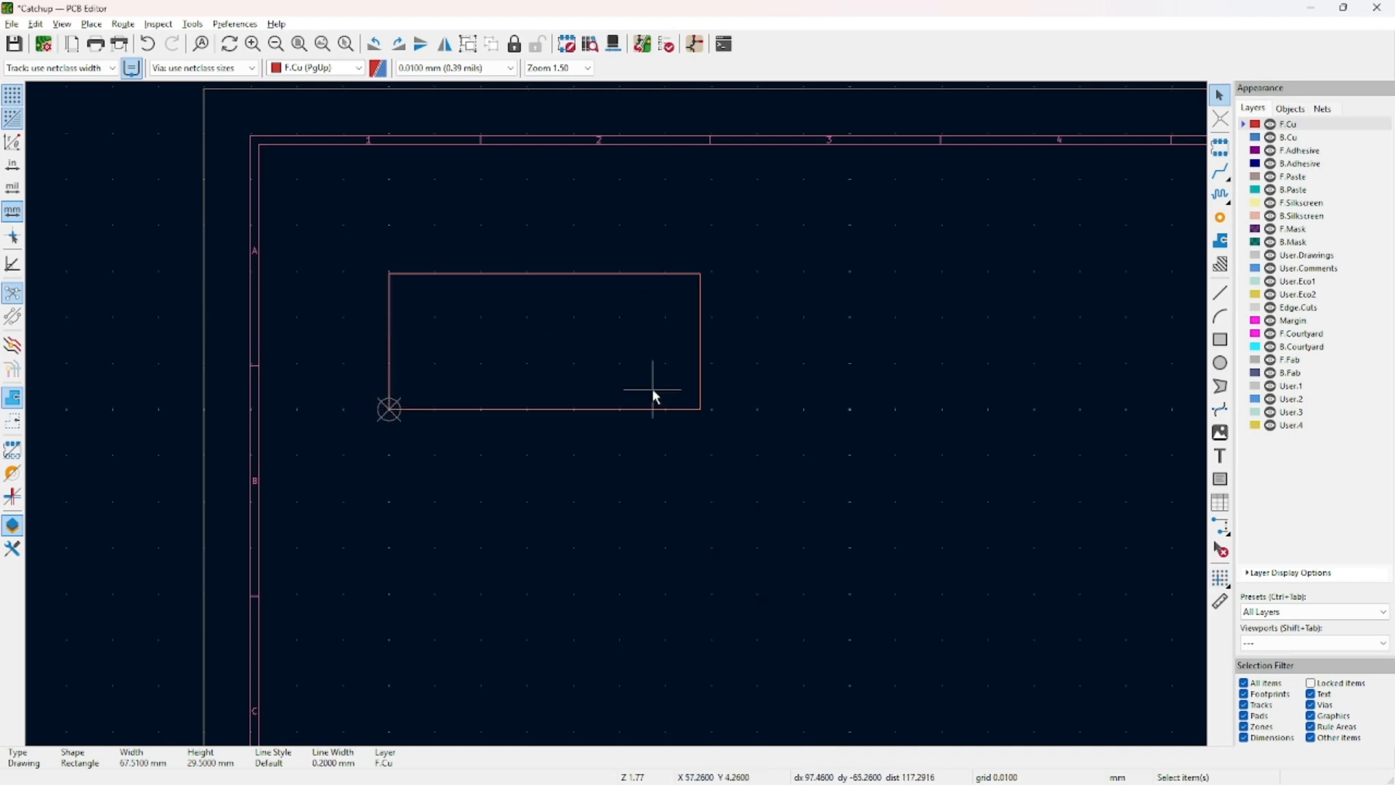
{"action": "scroll", "coordinate": [597, 469], "scroll_direction": "up", "scroll_amount": 3}
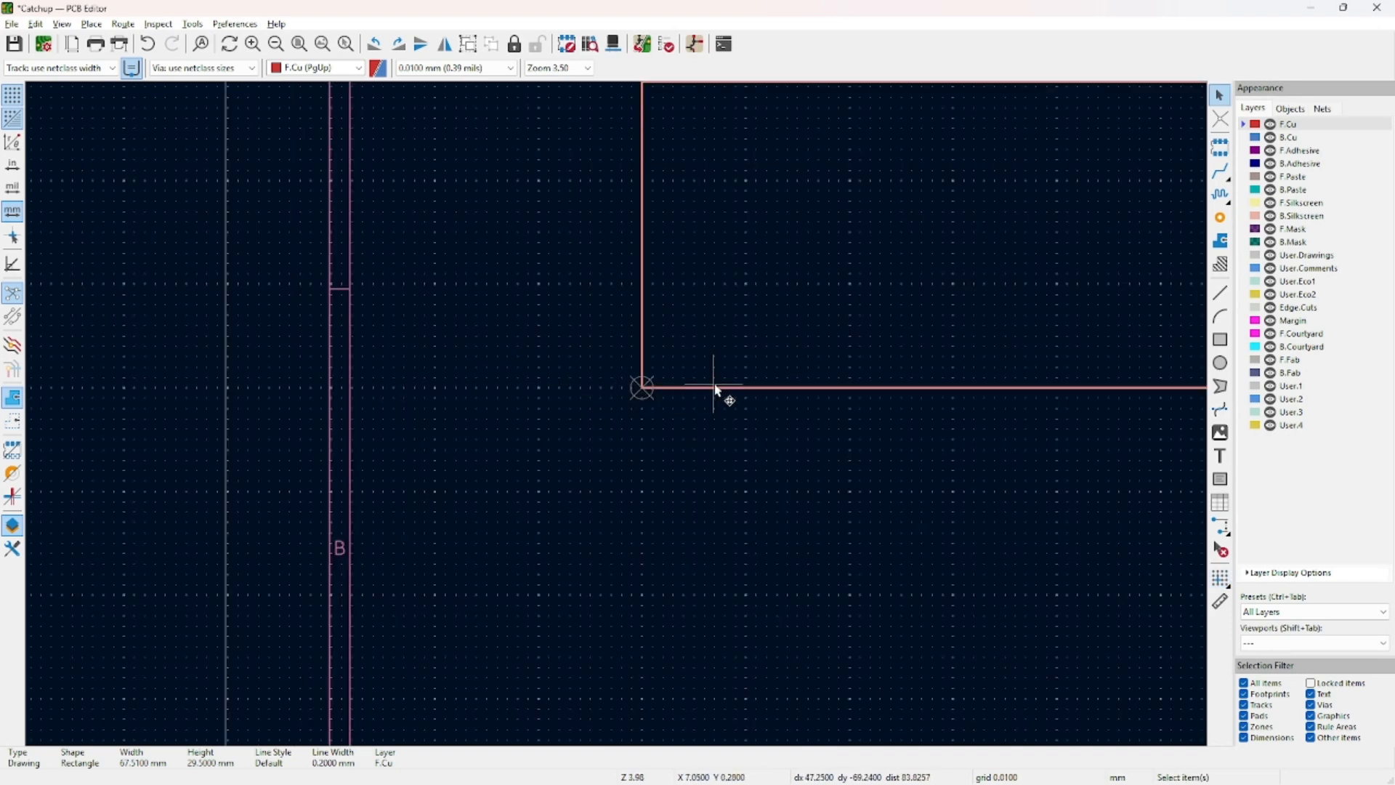
{"action": "scroll", "coordinate": [691, 368], "scroll_direction": "up", "scroll_amount": 4}
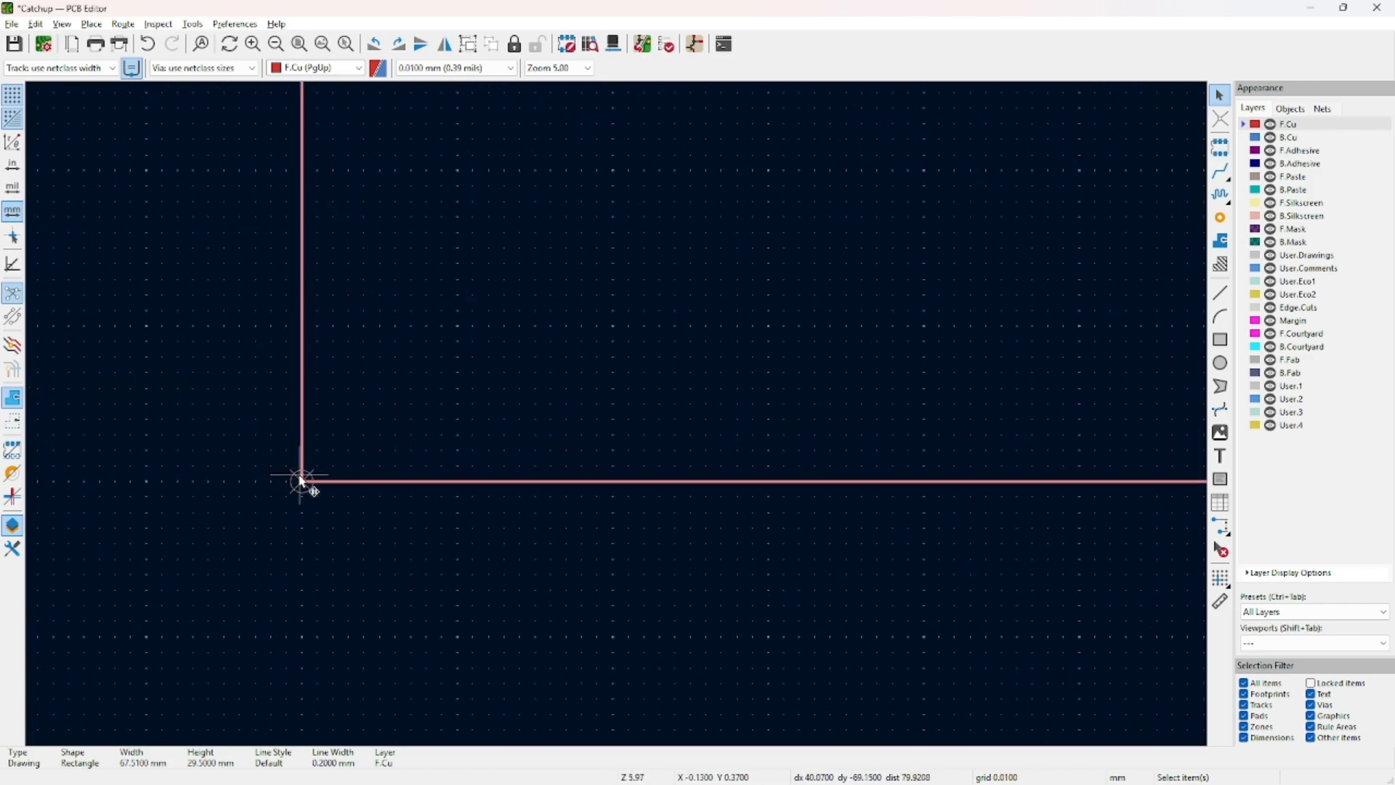
{"action": "scroll", "coordinate": [302, 480], "scroll_direction": "down", "scroll_amount": 3}
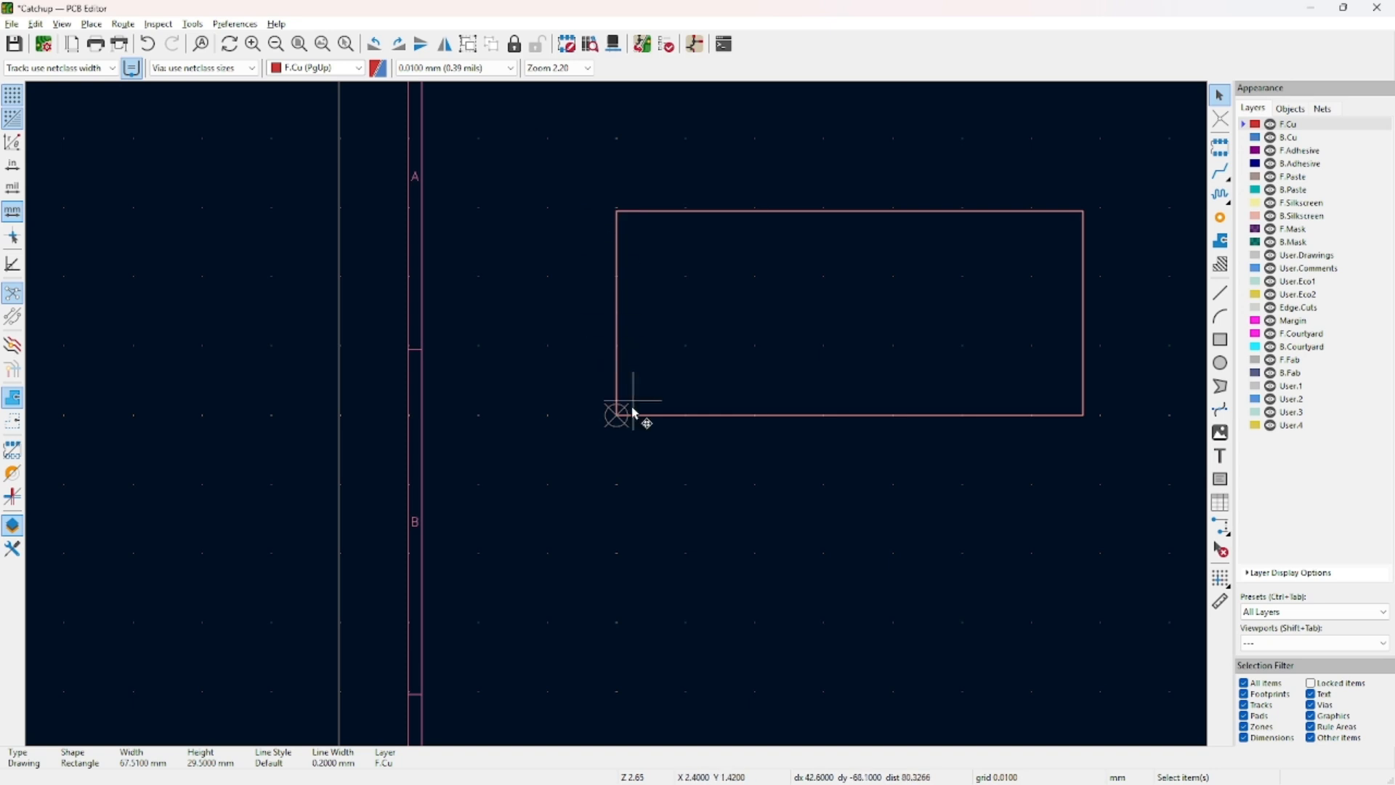
{"action": "middle_click_drag", "start_coordinate": [971, 430], "coordinate": [658, 411]}
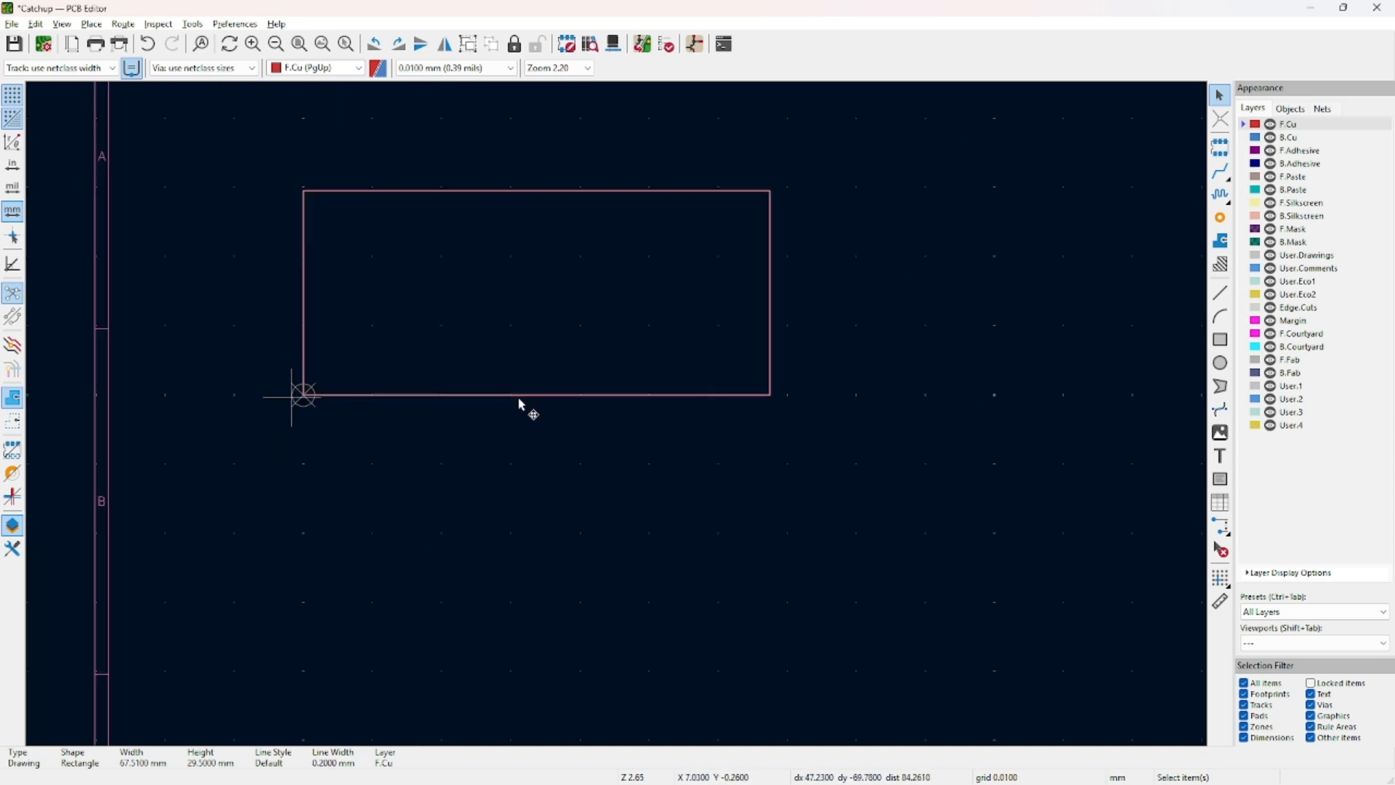
{"action": "left_click", "coordinate": [733, 456]}
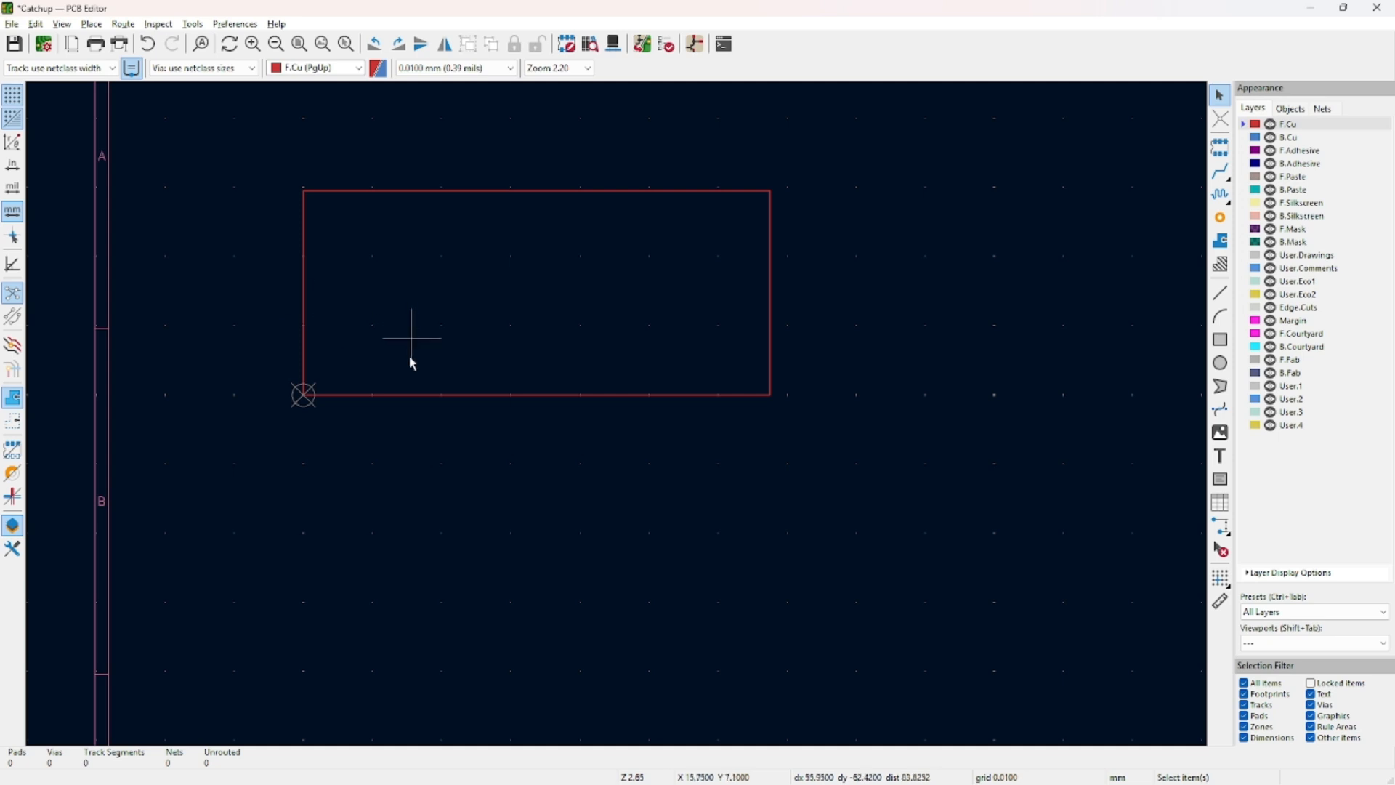
{"action": "left_click", "coordinate": [409, 396]}
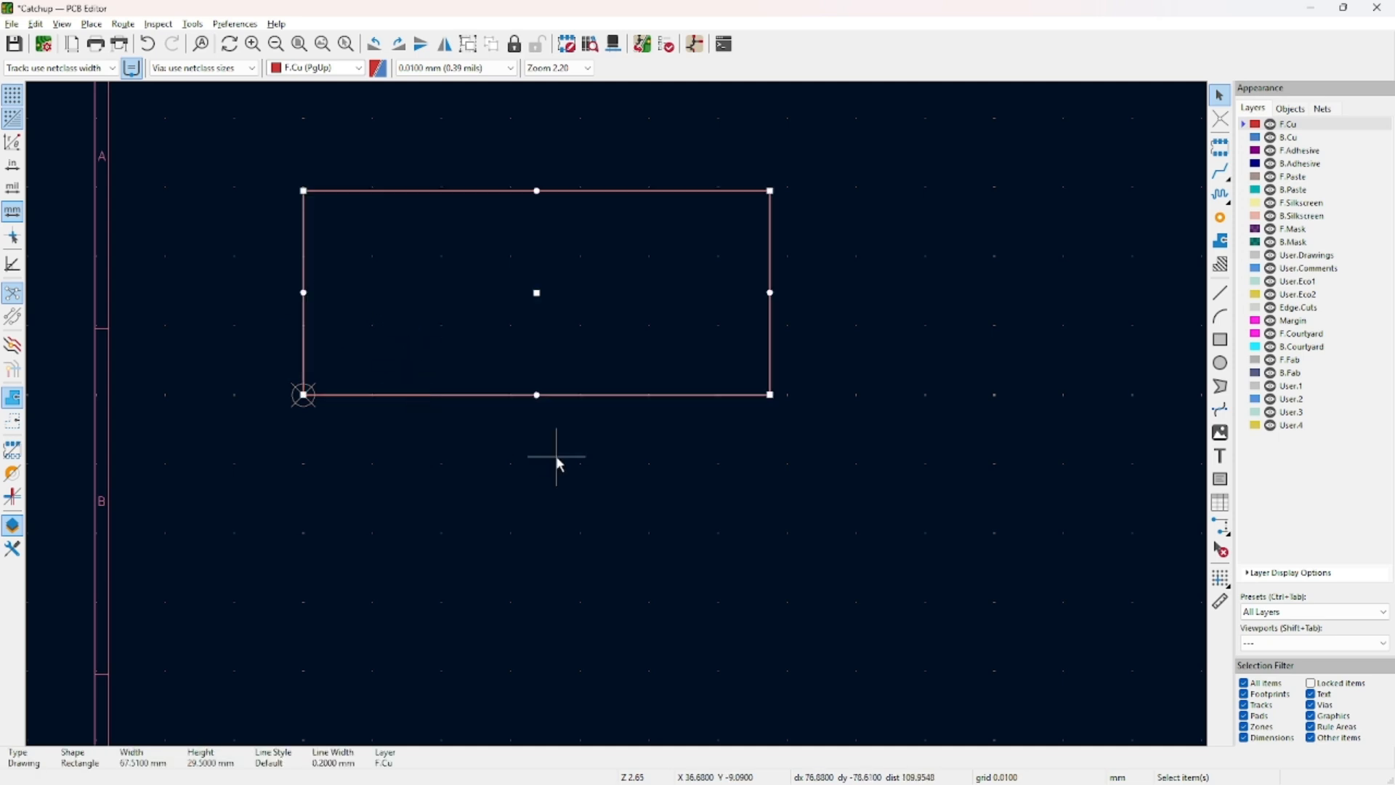
Inspect the rectangle's properties, keeping layer F.Cu and checking its corner and centre values.
{"action": "key", "text": "e"}
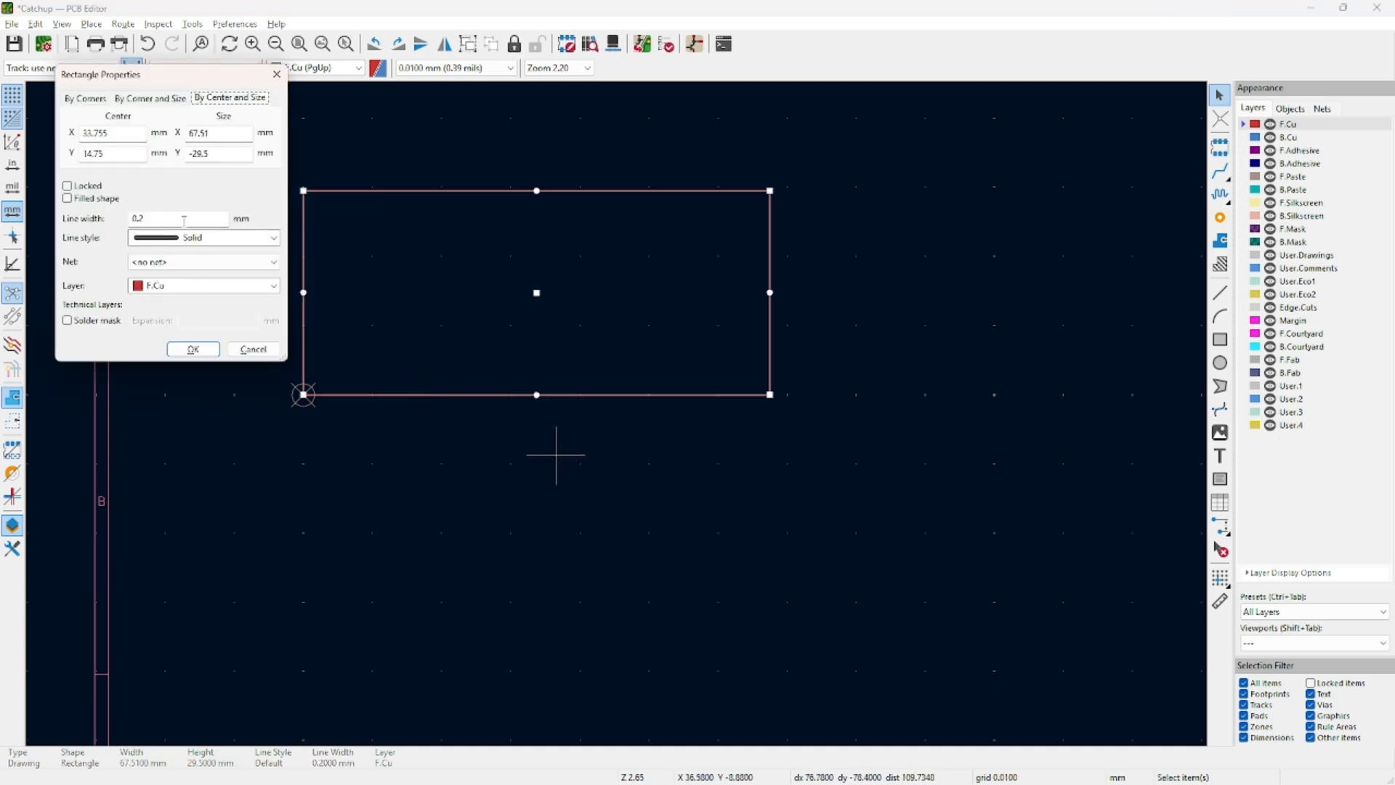
{"action": "left_click", "coordinate": [145, 286]}
{"action": "left_click", "coordinate": [179, 86]}
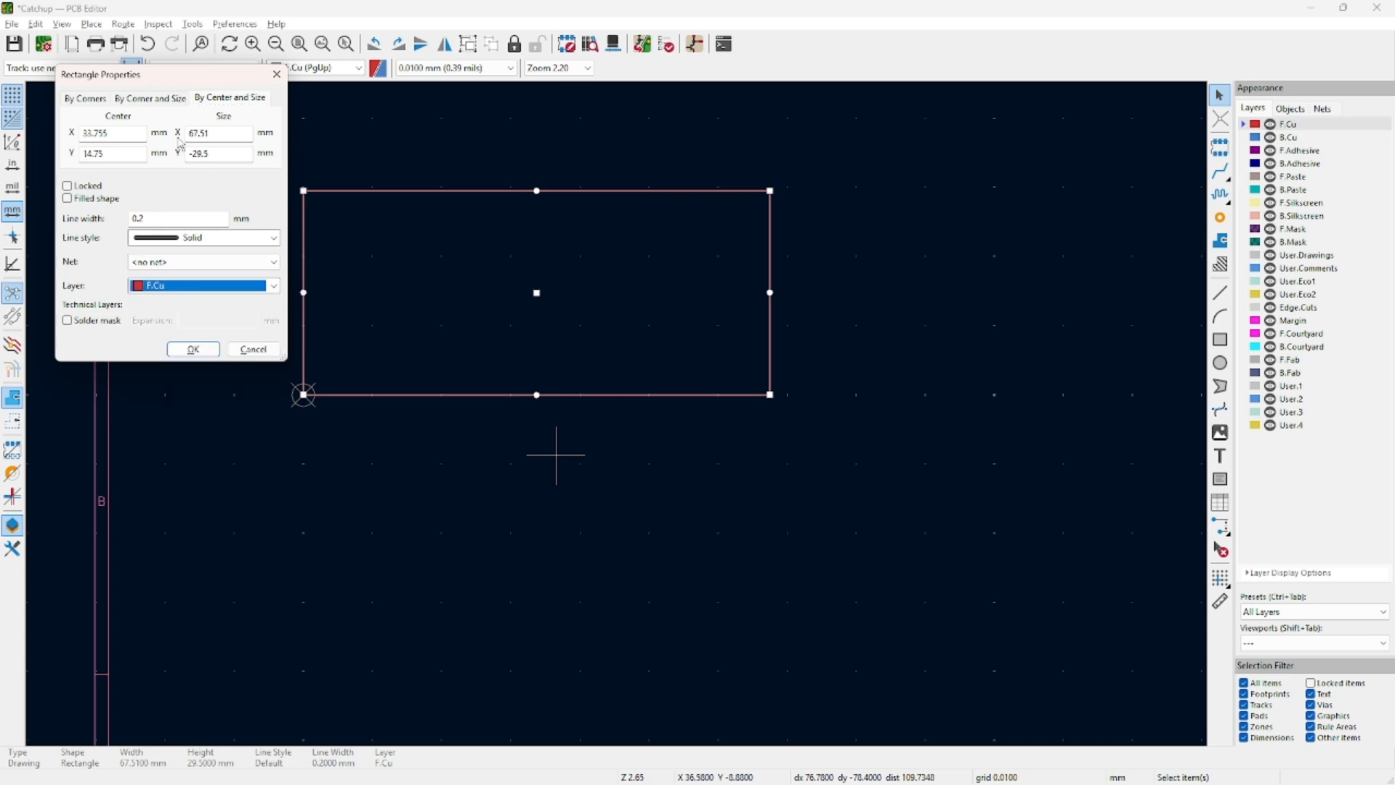
{"action": "left_click", "coordinate": [87, 99]}
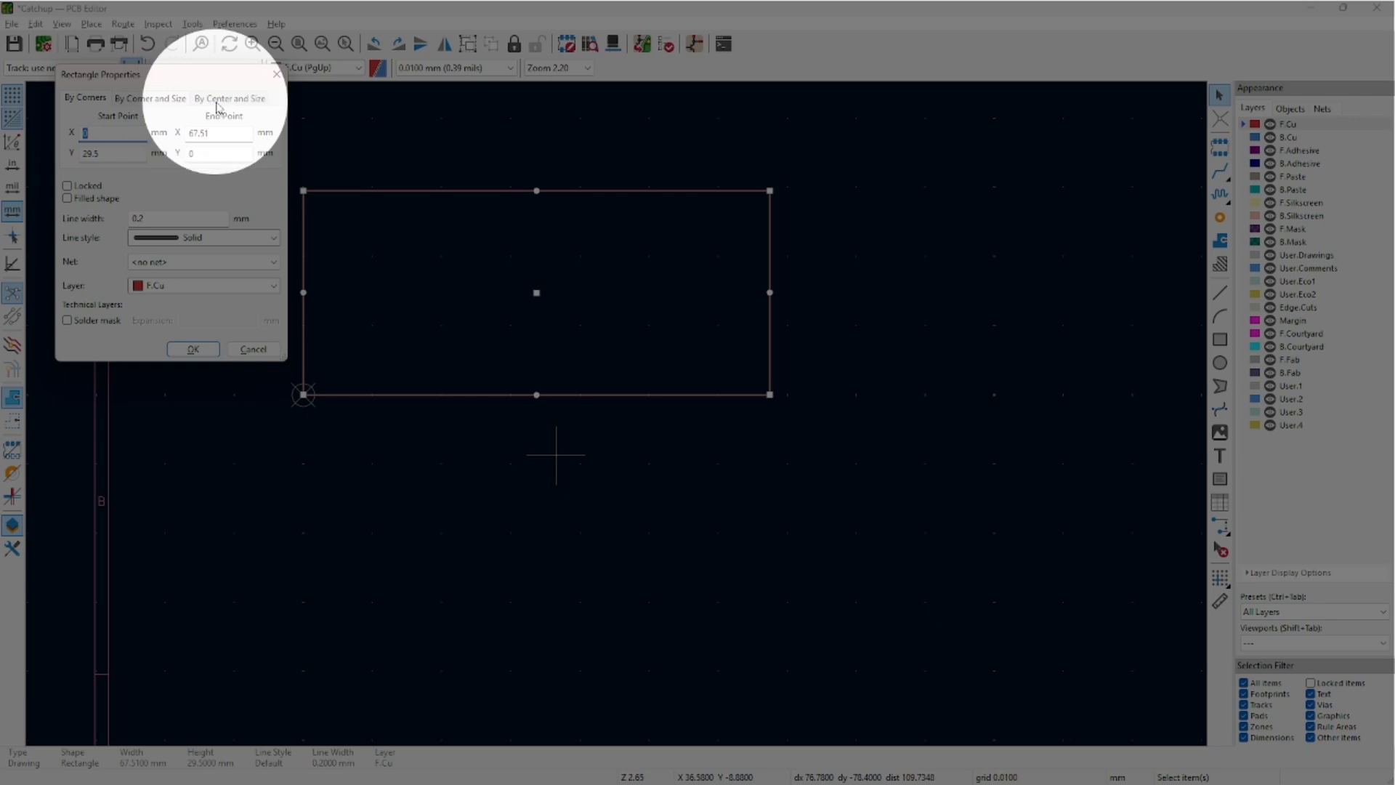
{"action": "left_click", "coordinate": [217, 106]}
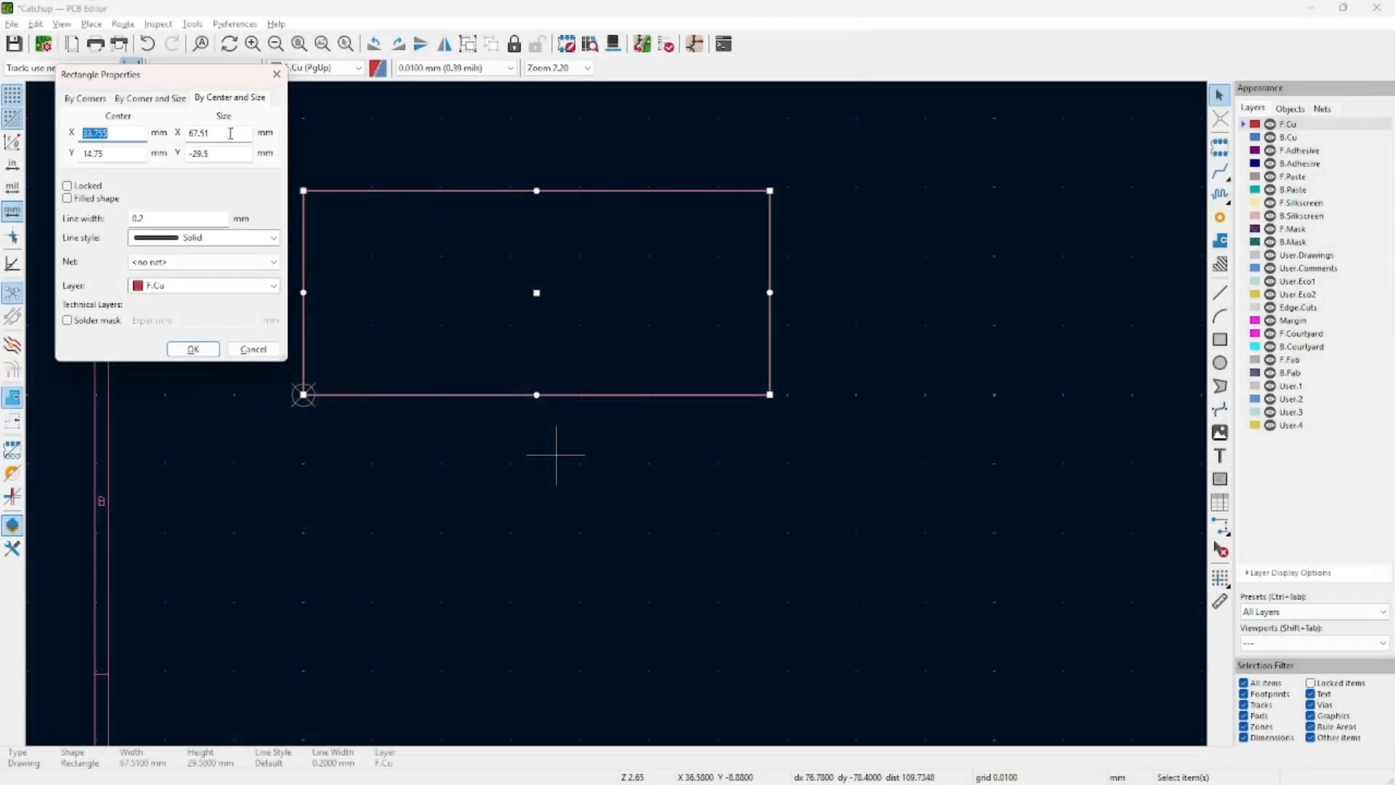
{"action": "left_click", "coordinate": [94, 101]}
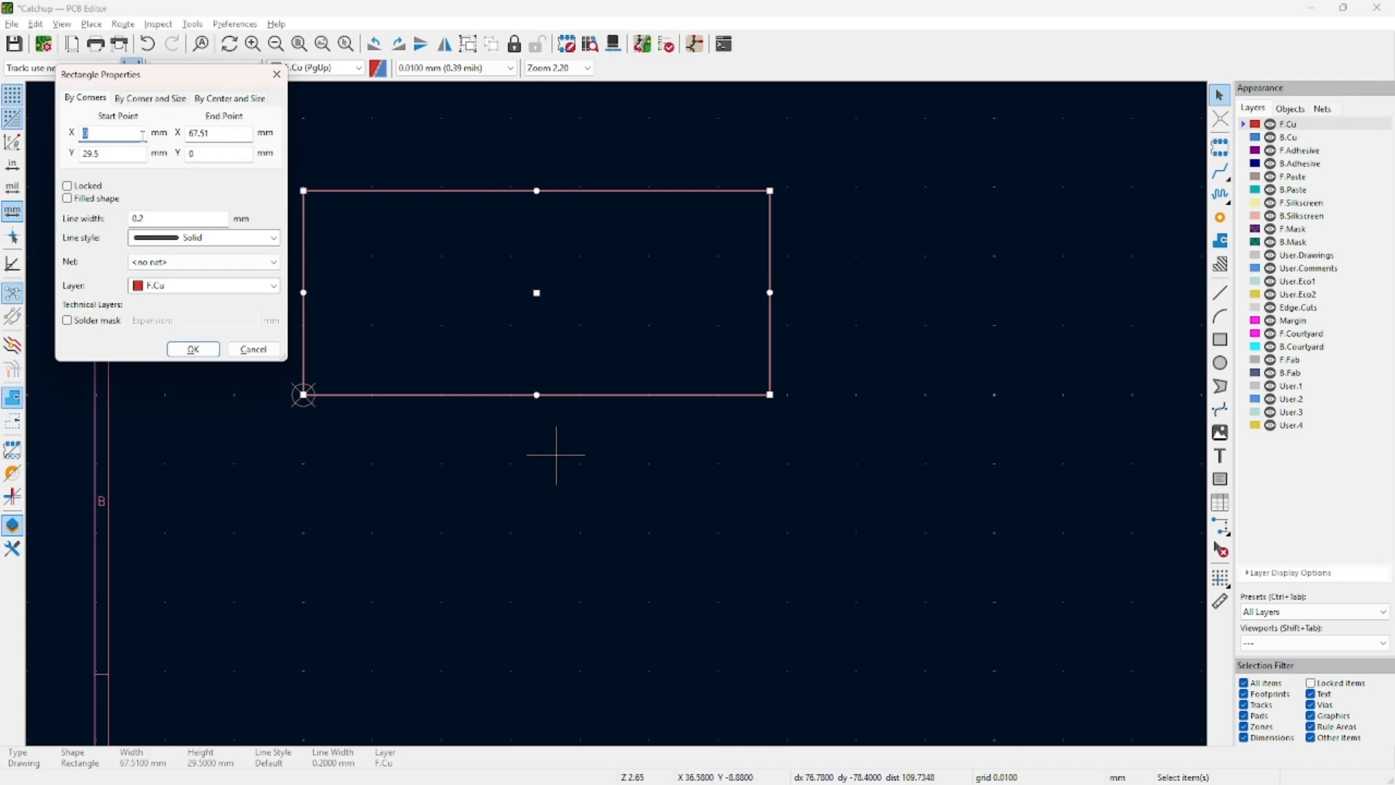
{"action": "left_click", "coordinate": [205, 133]}
{"action": "left_click", "coordinate": [200, 102]}
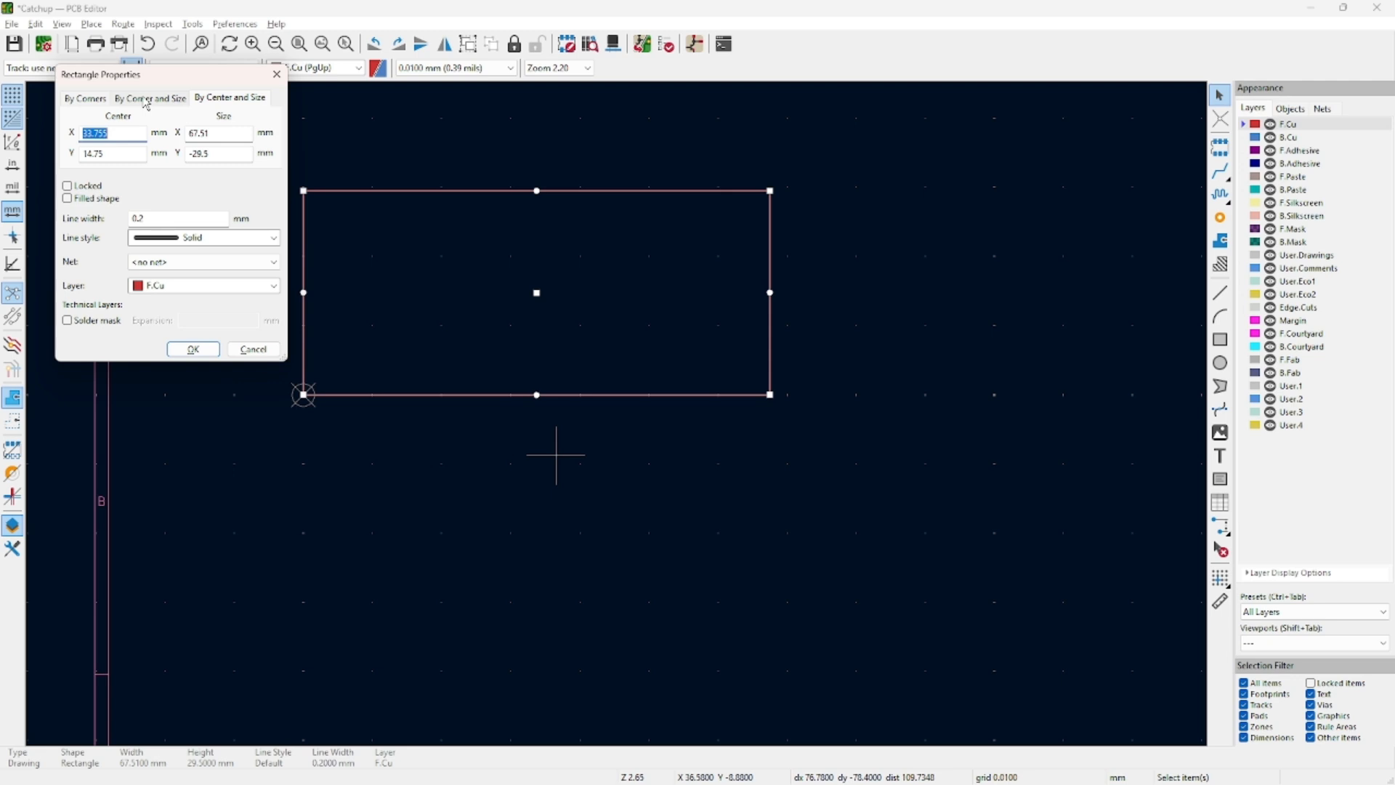
Resize the rectangle to 80 mm wide and 35 mm tall.
{"action": "left_click", "coordinate": [226, 132]}
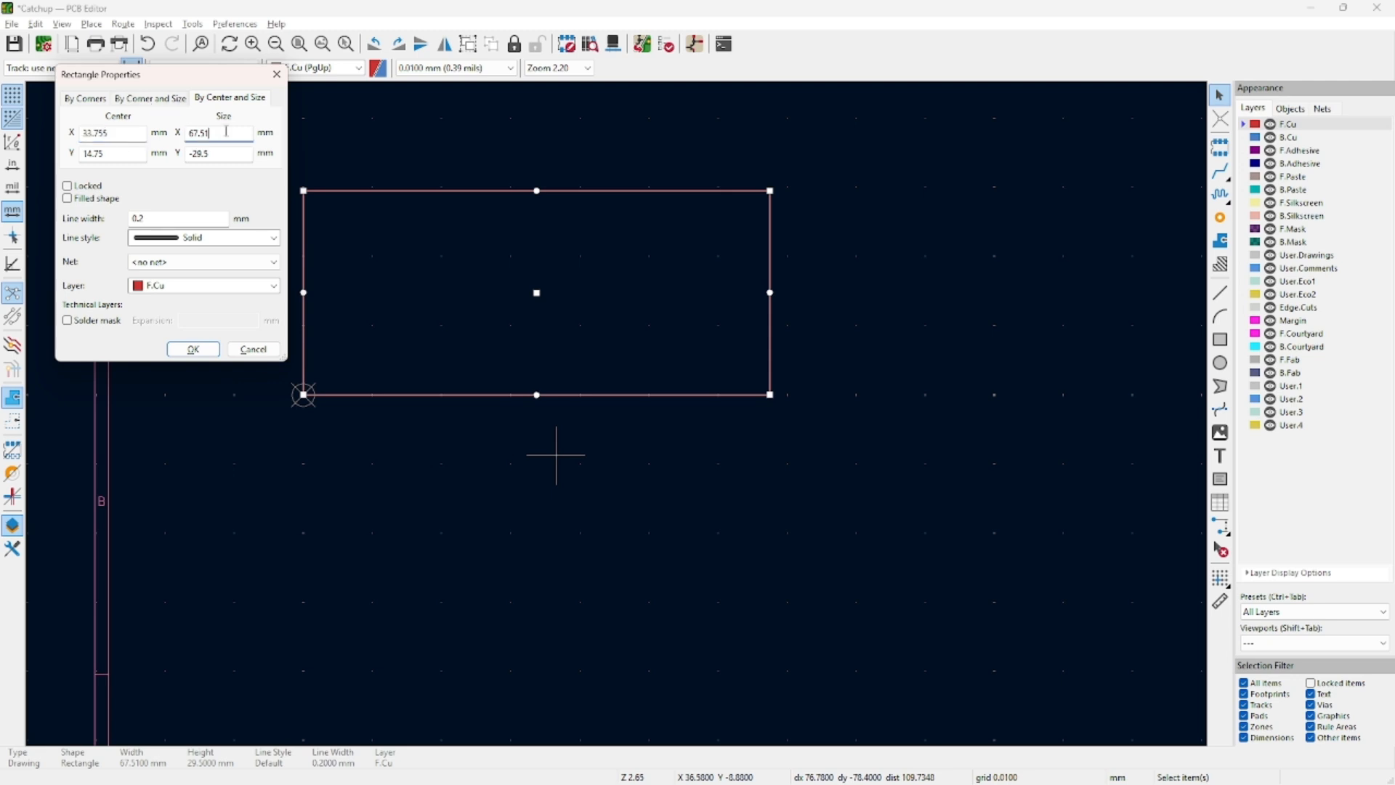
{"action": "double_click", "coordinate": [109, 133]}
{"action": "double_click", "coordinate": [239, 138]}
{"action": "key", "text": "Return"}
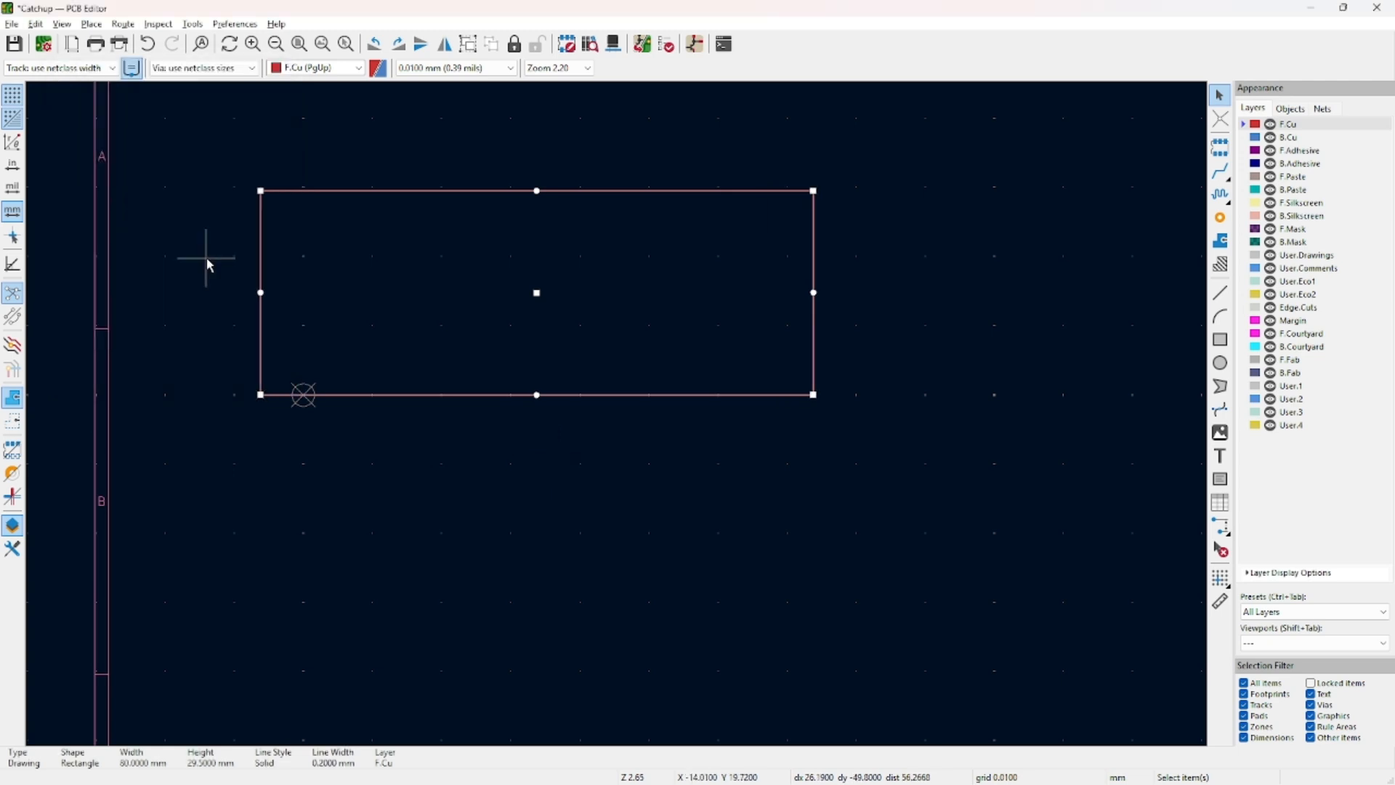
{"action": "double_click", "coordinate": [256, 342]}
{"action": "left_click", "coordinate": [215, 151]}
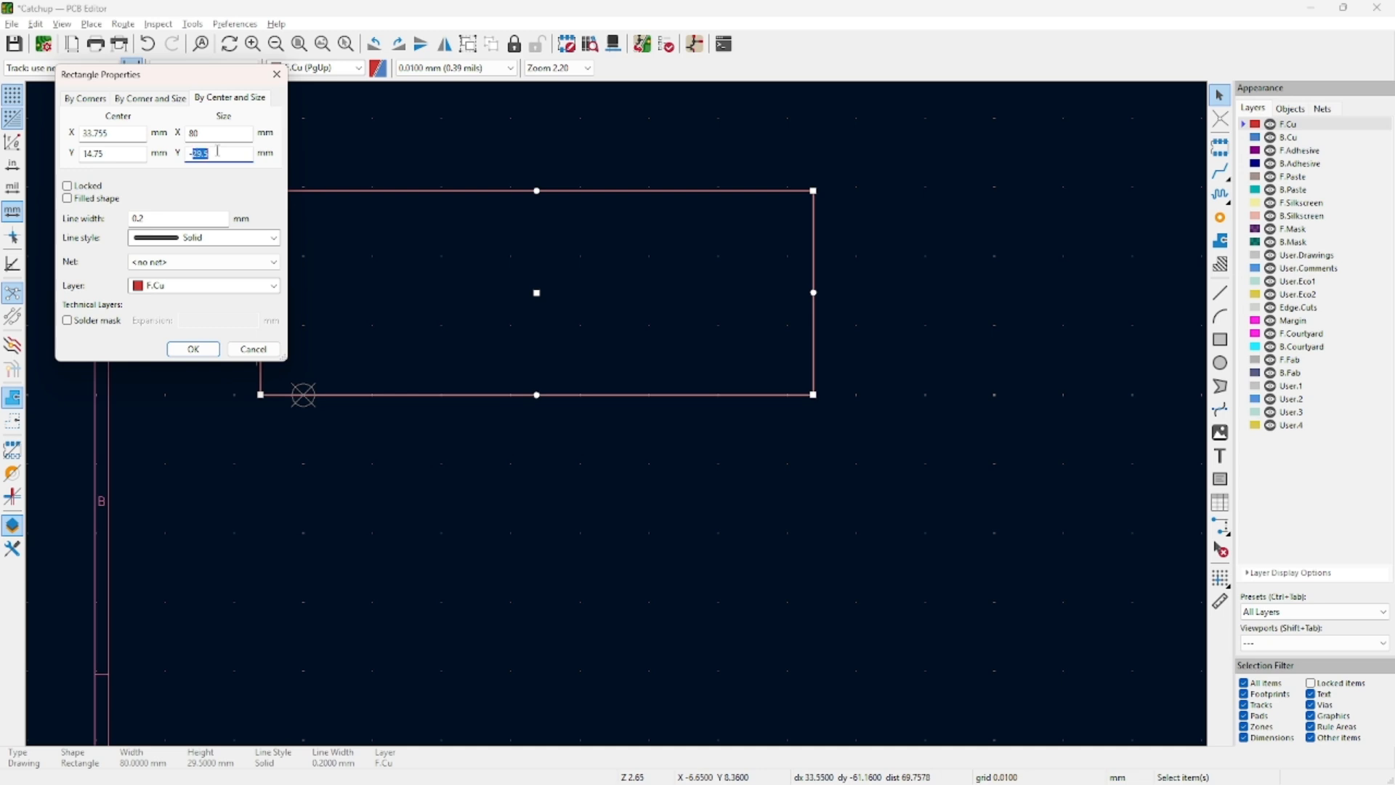
{"action": "left_click_drag", "start_coordinate": [230, 154], "coordinate": [184, 168]}
{"action": "type", "text": "35"}
{"action": "key", "text": "Return"}
Set the rectangle's centre to X 40 (80/2), Y 17.5 so its corner sits on the origin.
{"action": "double_click", "coordinate": [262, 354]}
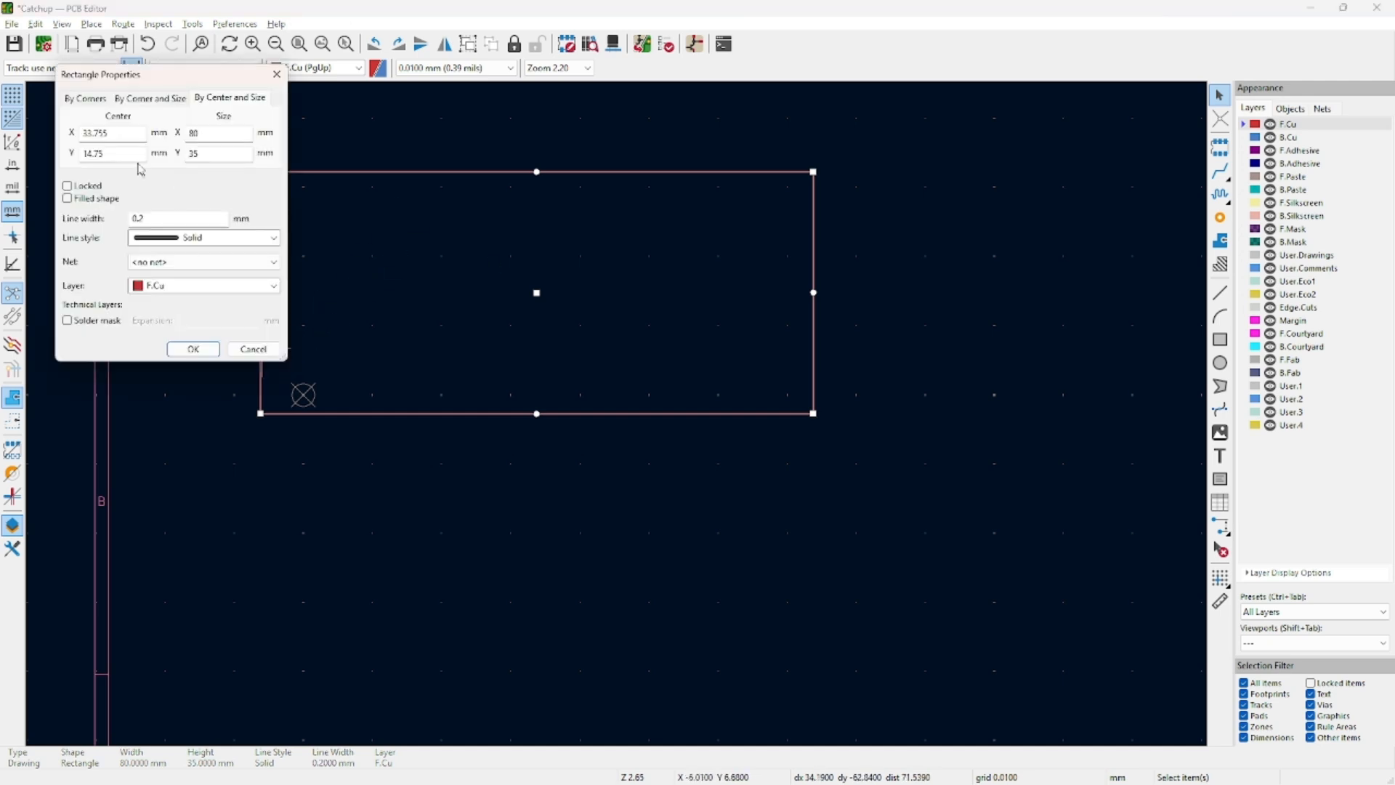
{"action": "left_click_drag", "start_coordinate": [114, 156], "coordinate": [60, 167]}
{"action": "type", "text": "35"}
{"action": "left_click", "coordinate": [133, 132]}
{"action": "type", "text": "80/2"}
{"action": "key", "text": "Return"}
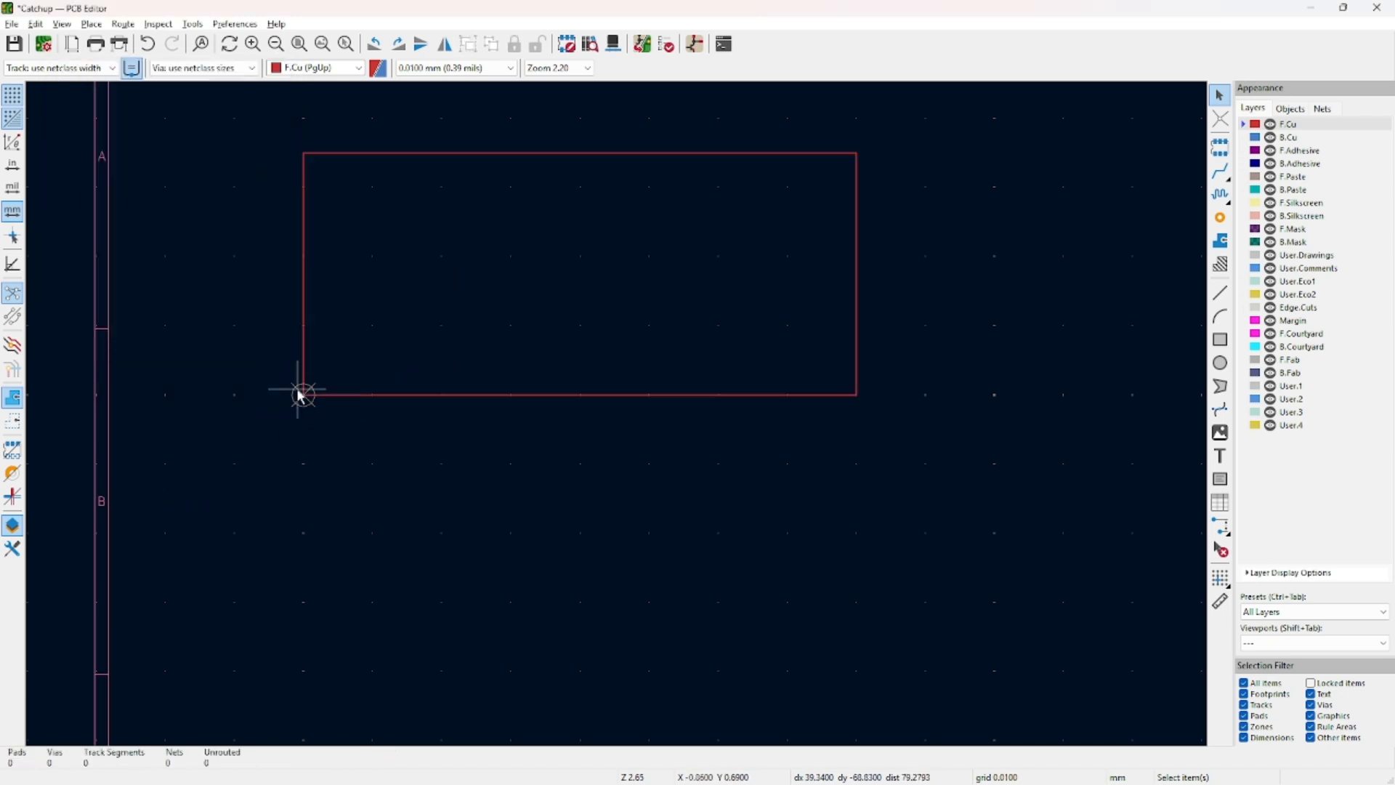
Move the 80 × 35 mm rectangle from F.Cu to the Edge.Cuts layer.
{"action": "double_click", "coordinate": [433, 393]}
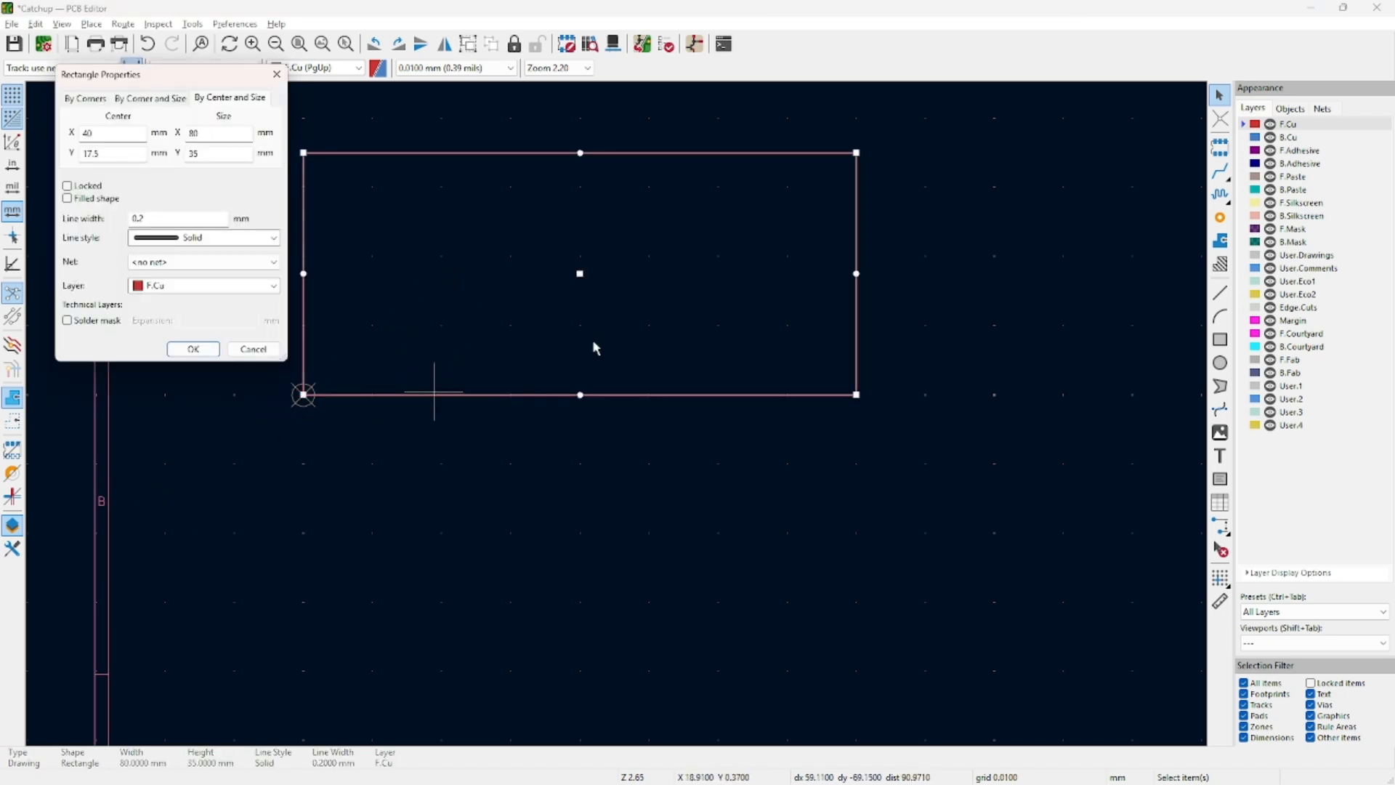
{"action": "left_click", "coordinate": [203, 287]}
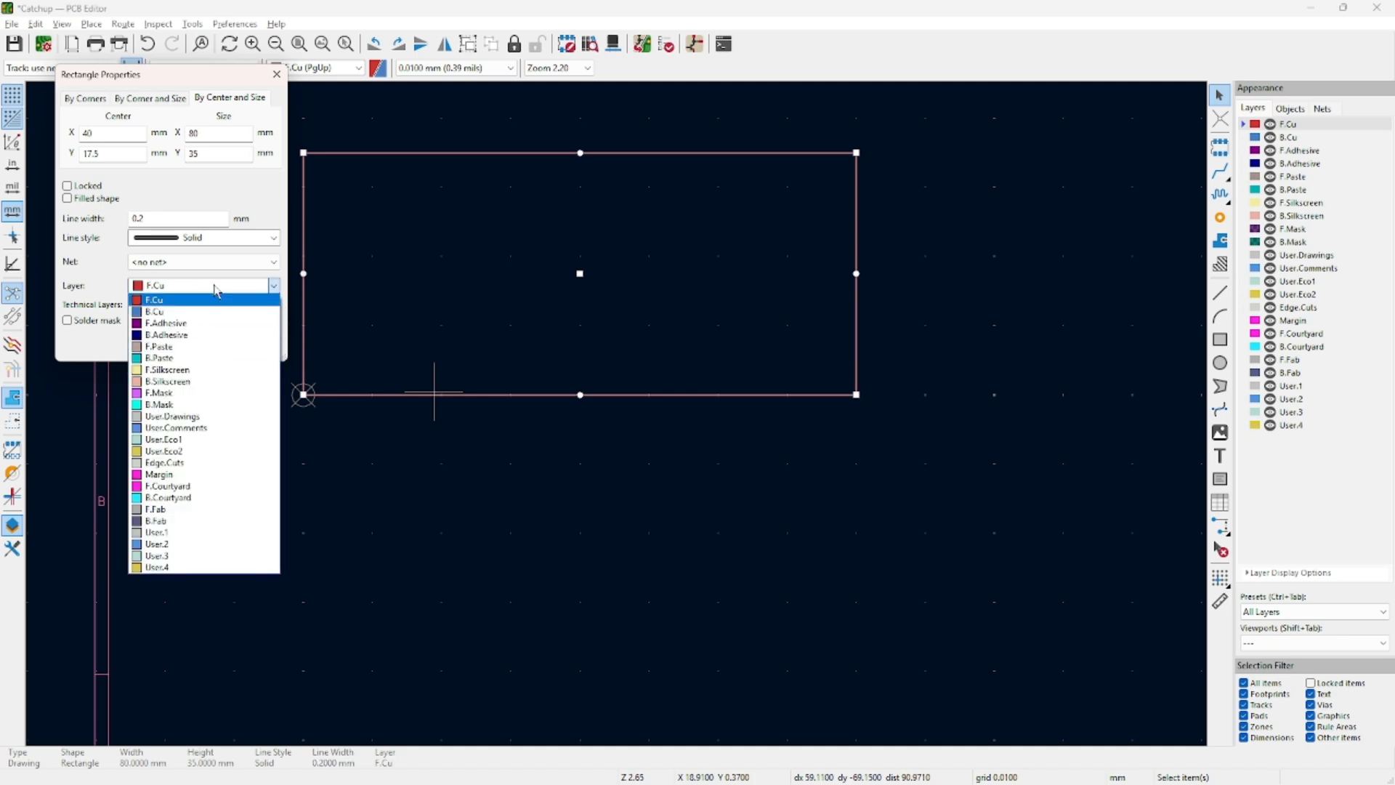
{"action": "left_click", "coordinate": [265, 463]}
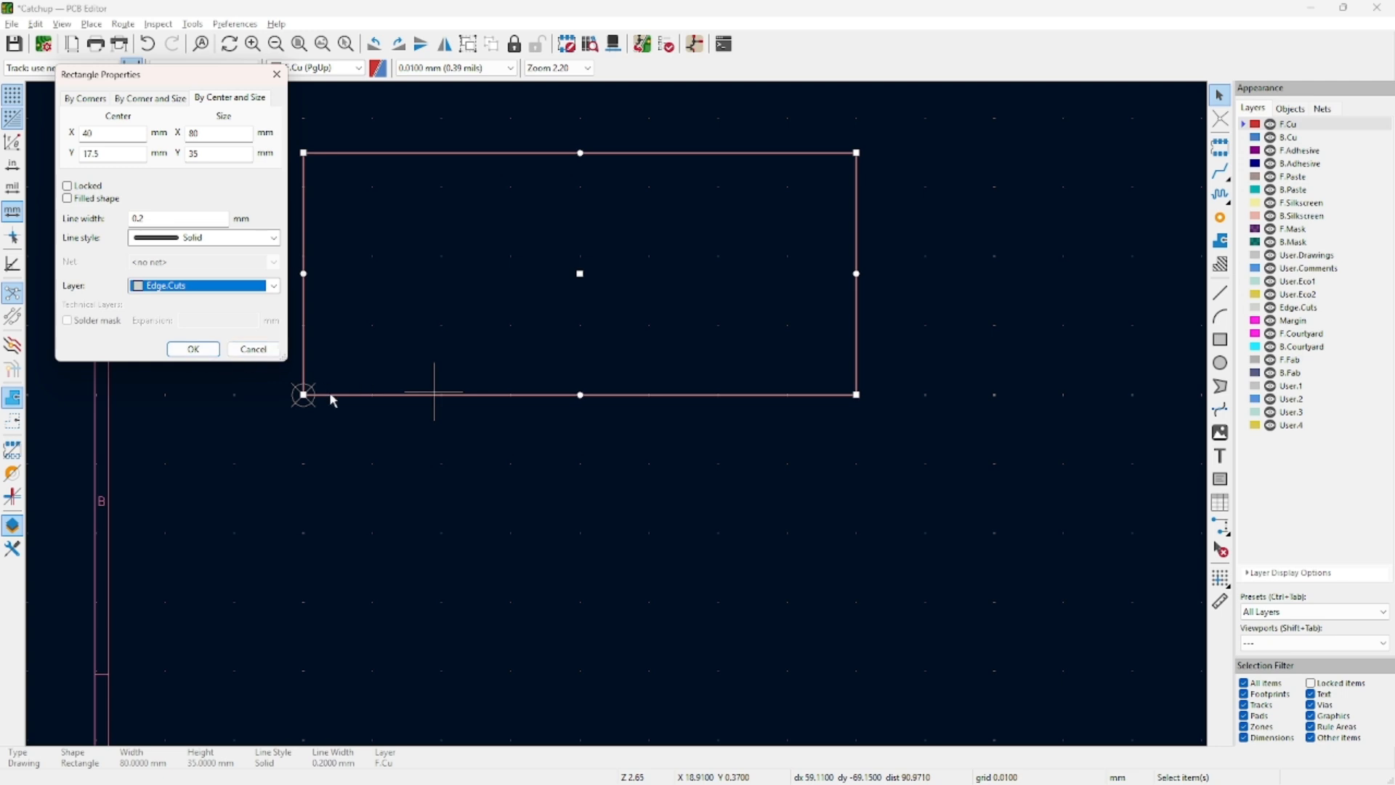
{"action": "left_click", "coordinate": [207, 350]}
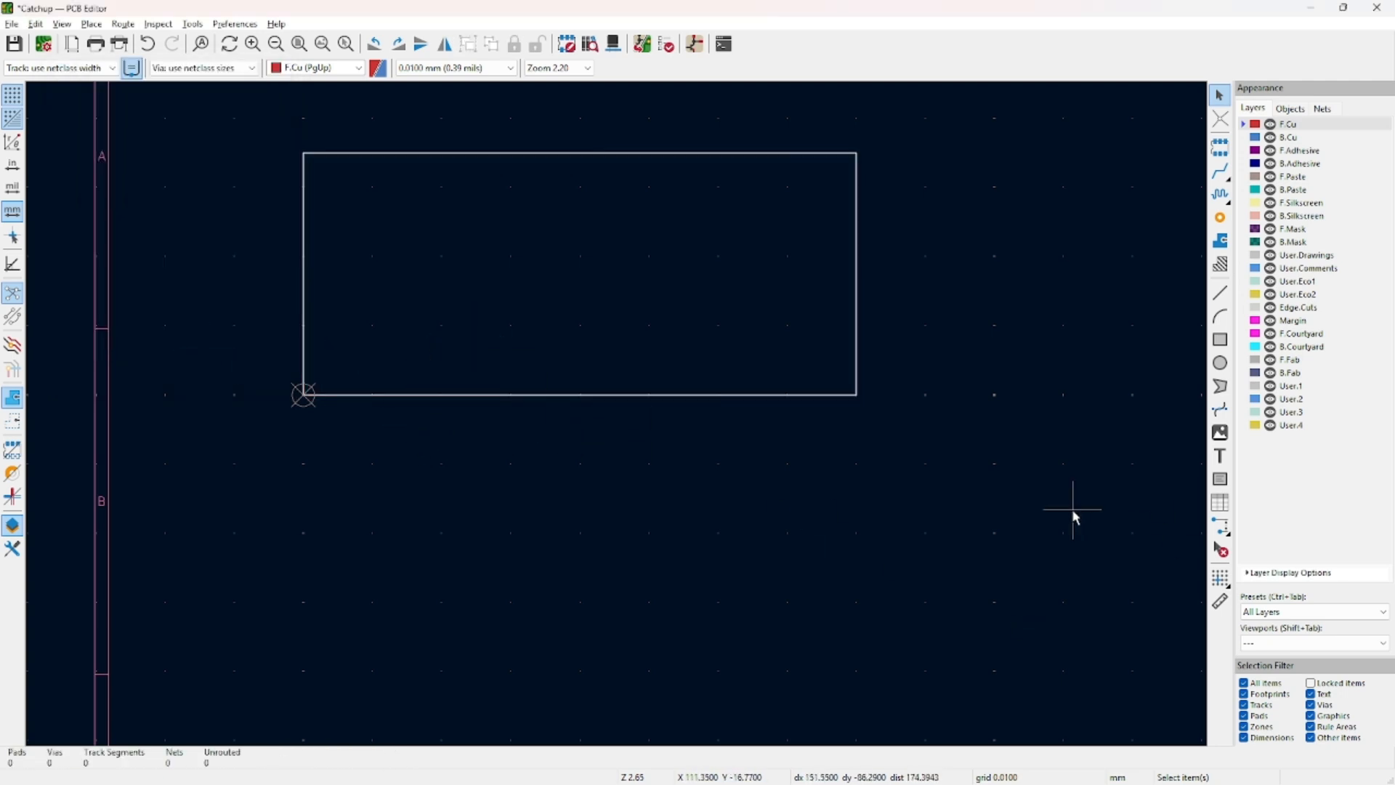
Preview the board in the 3D viewer, then re-centre the outline in the layout.
{"action": "key", "text": "alt+3"}
{"action": "left_click_drag", "start_coordinate": [750, 450], "coordinate": [821, 349]}
{"action": "left_click", "coordinate": [1377, 7]}
{"action": "middle_click_drag", "start_coordinate": [391, 259], "coordinate": [389, 317]}
{"action": "scroll", "coordinate": [316, 393], "scroll_direction": "up", "scroll_amount": 2}
{"action": "middle_click_drag", "start_coordinate": [683, 425], "coordinate": [488, 451]}
{"action": "scroll", "coordinate": [487, 451], "scroll_direction": "down", "scroll_amount": 1}
{"action": "scroll", "coordinate": [628, 375], "scroll_direction": "up", "scroll_amount": 2}
{"action": "middle_click_drag", "start_coordinate": [604, 420], "coordinate": [401, 459]}
{"action": "scroll", "coordinate": [643, 445], "scroll_direction": "down", "scroll_amount": 1}
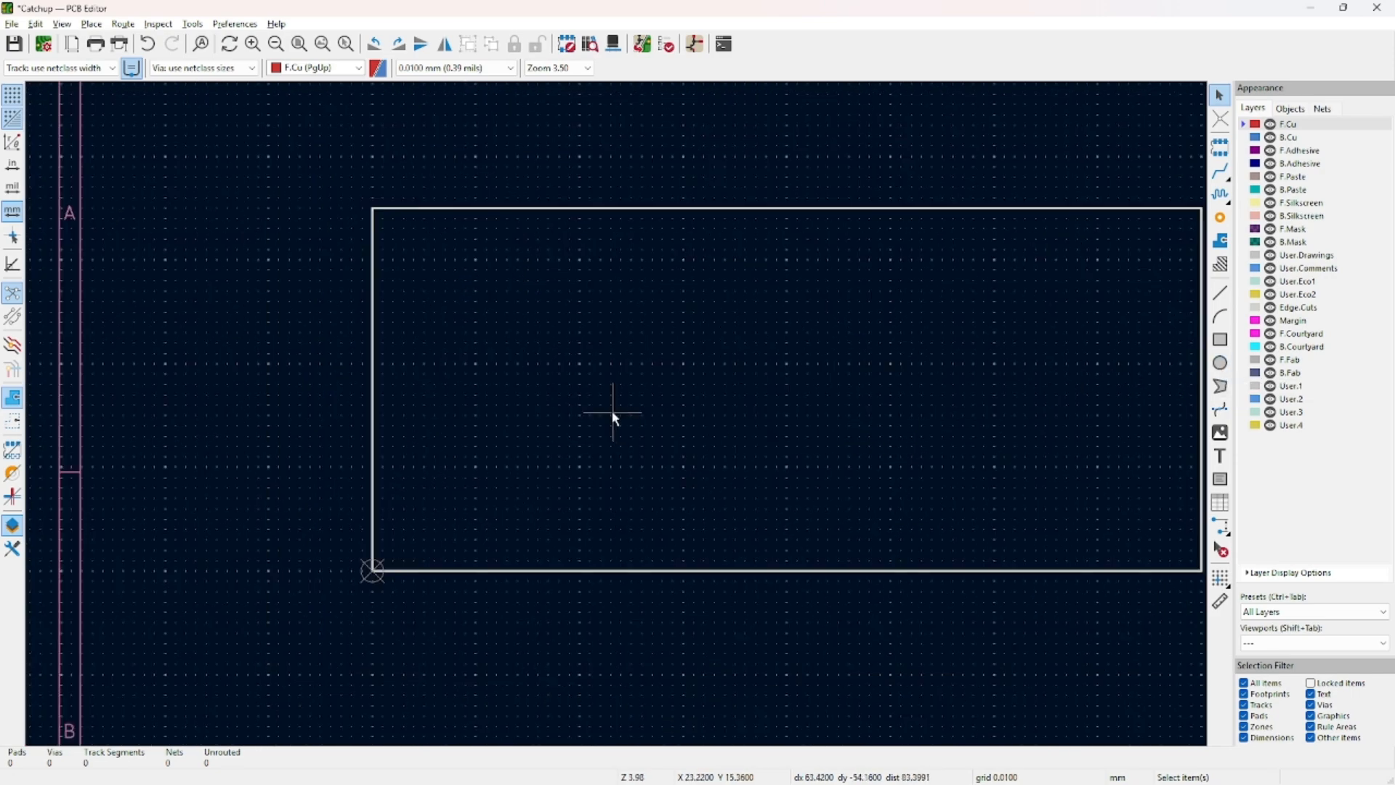
{"action": "middle_click_drag", "start_coordinate": [616, 413], "coordinate": [455, 391]}
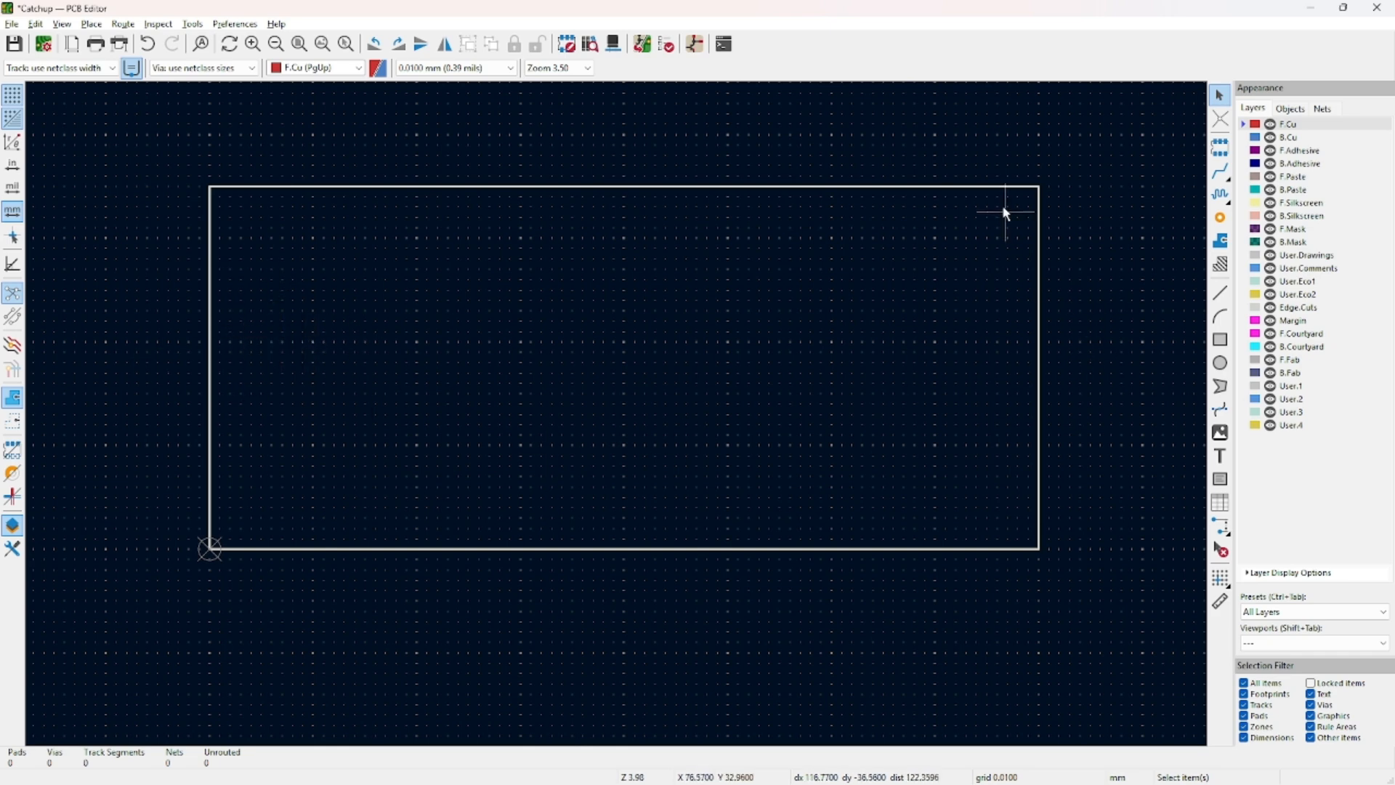
Draw a roughly 4.5 mm circle near the board's left end.
{"action": "left_click", "coordinate": [1220, 363]}
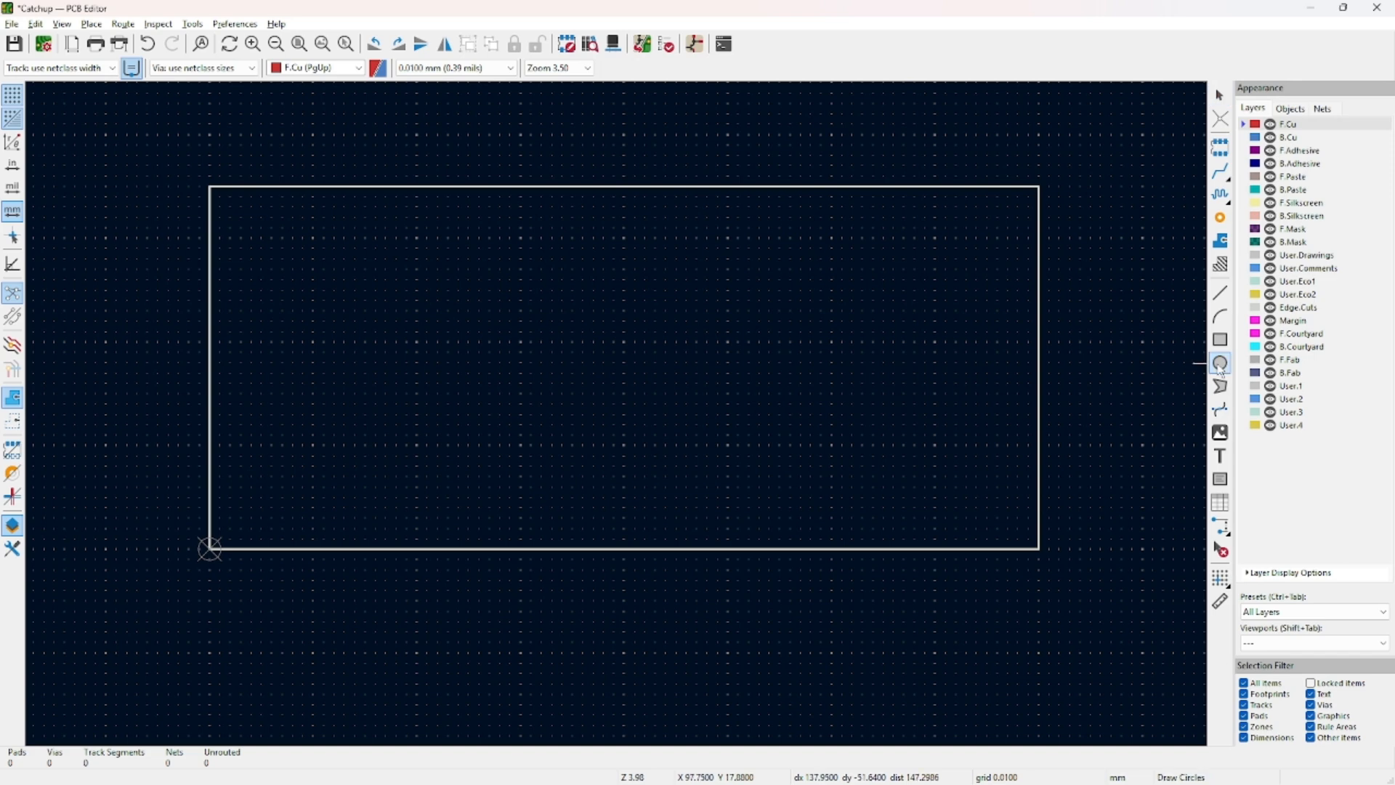
{"action": "scroll", "coordinate": [255, 342], "scroll_direction": "up", "scroll_amount": 1}
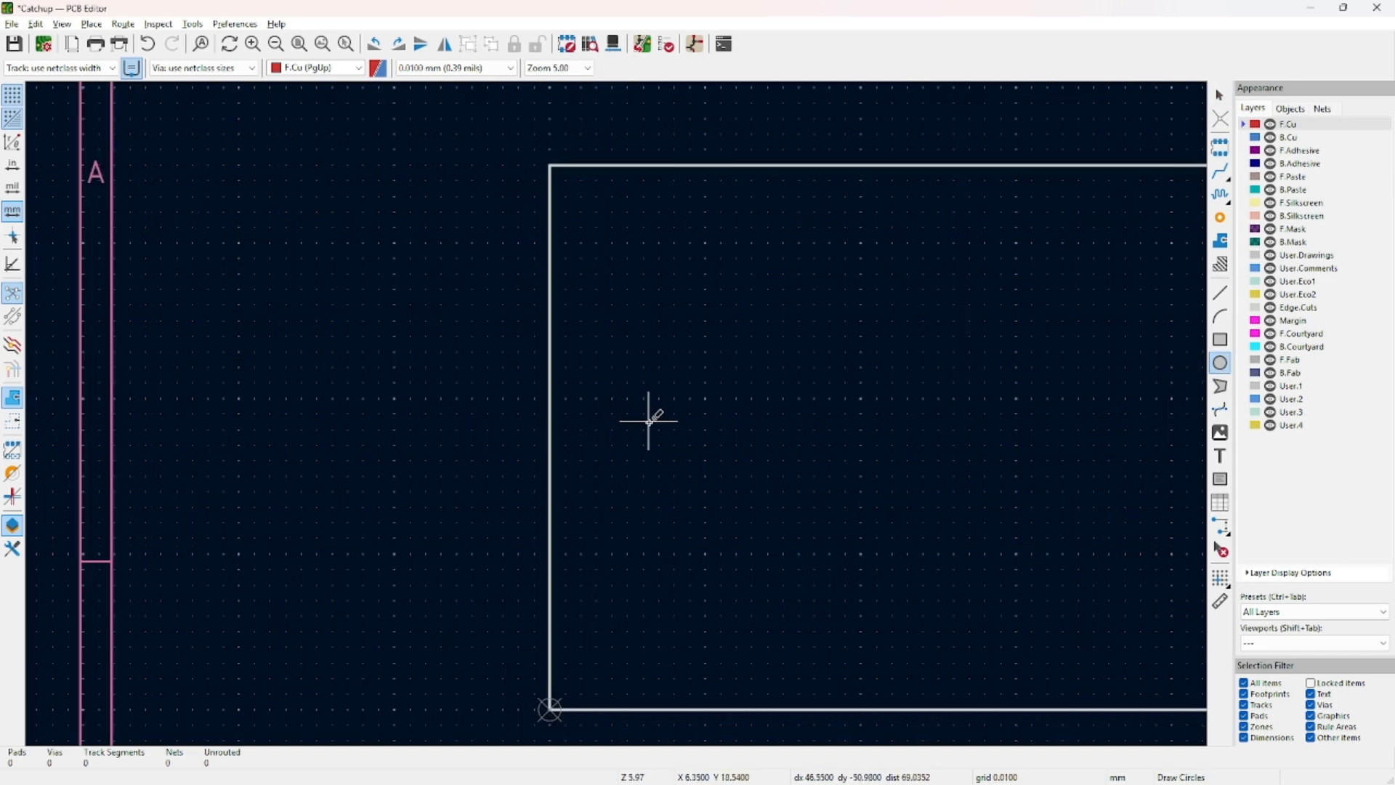
{"action": "left_click", "coordinate": [640, 424]}
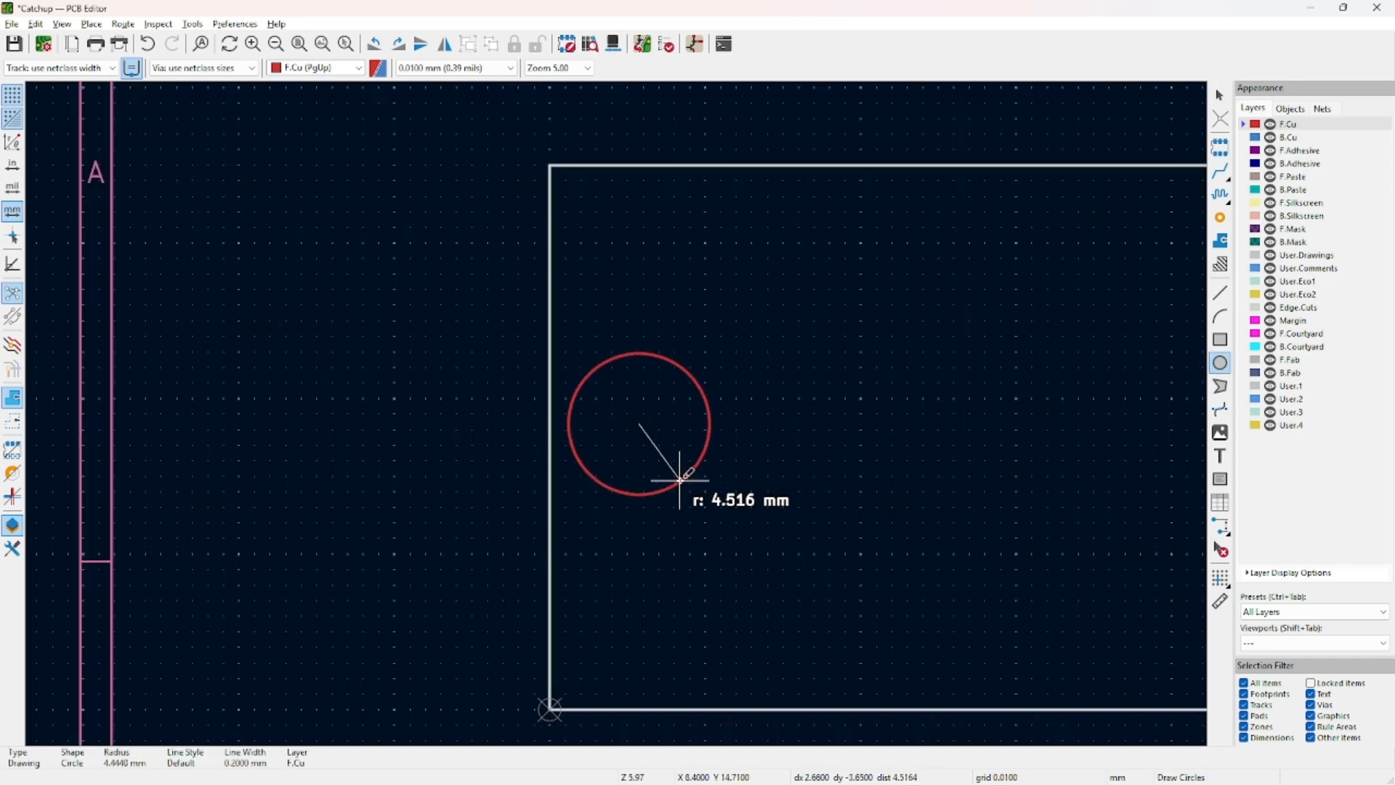
{"action": "left_click", "coordinate": [680, 481]}
{"action": "key", "text": "Escape"}
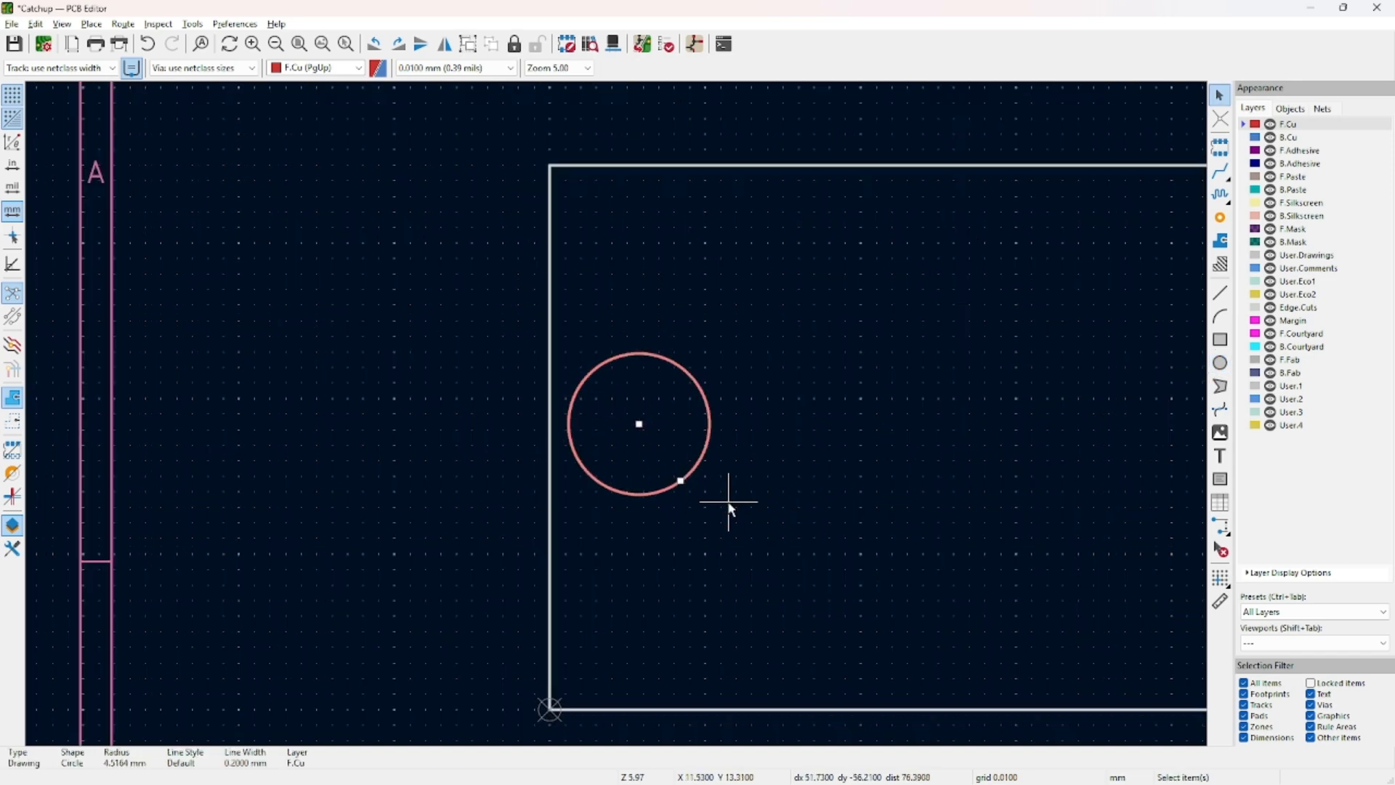
Set the circle's radius to 5 mm and its centre X to 7.
{"action": "double_click", "coordinate": [656, 499]}
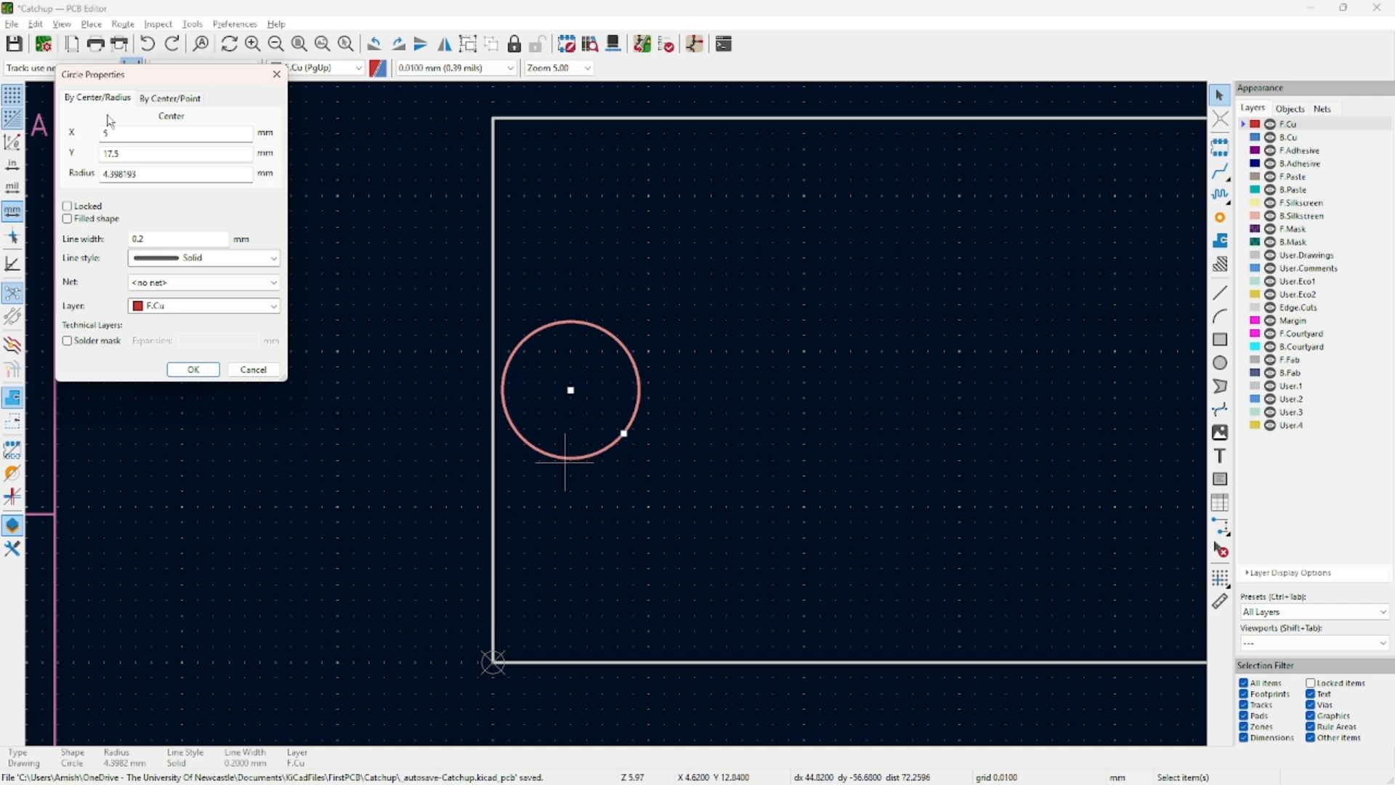
{"action": "left_click", "coordinate": [145, 135]}
{"action": "left_click", "coordinate": [140, 156]}
{"action": "left_click", "coordinate": [151, 135]}
{"action": "left_click", "coordinate": [145, 174]}
{"action": "double_click", "coordinate": [133, 174]}
{"action": "type", "text": "5"}
{"action": "key", "text": "Return"}
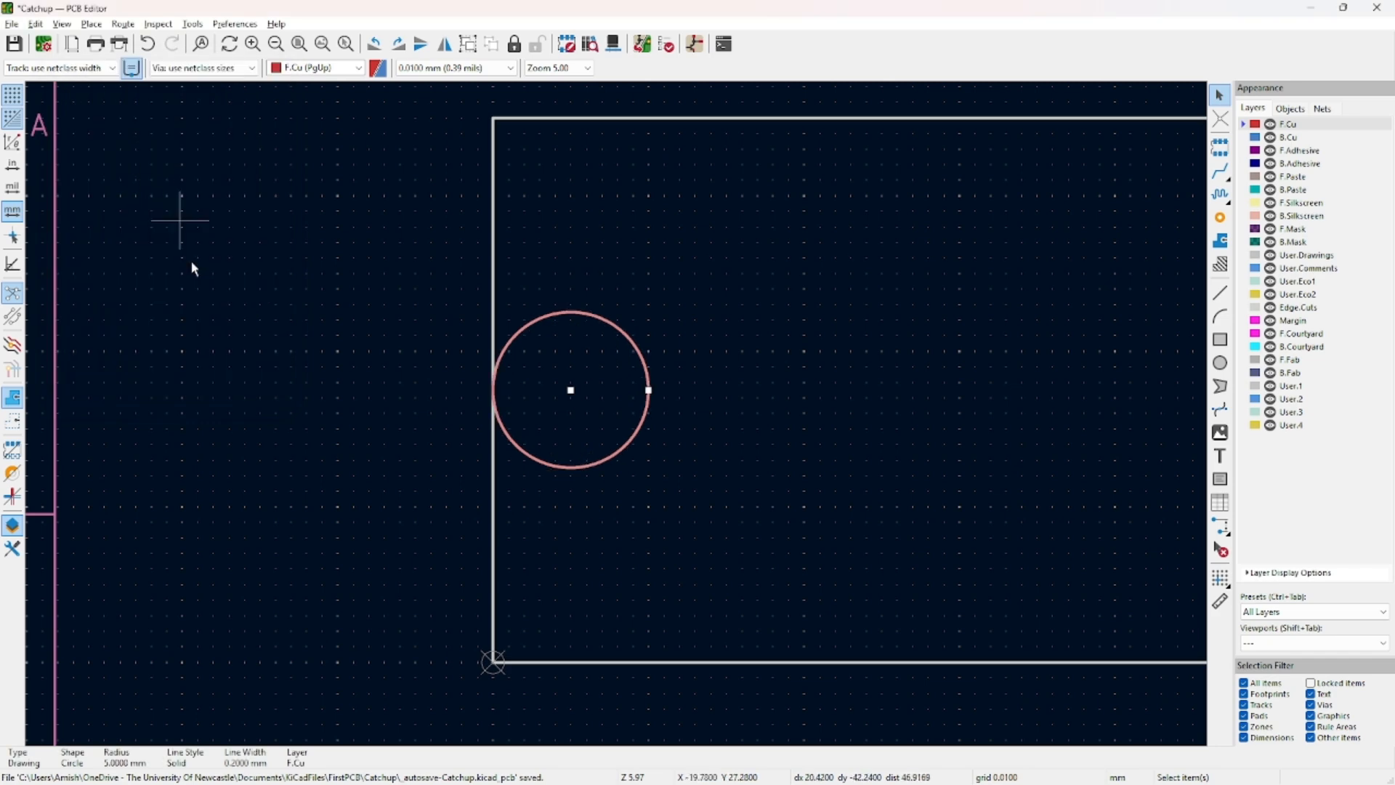
{"action": "double_click", "coordinate": [534, 452]}
{"action": "left_click", "coordinate": [136, 135]}
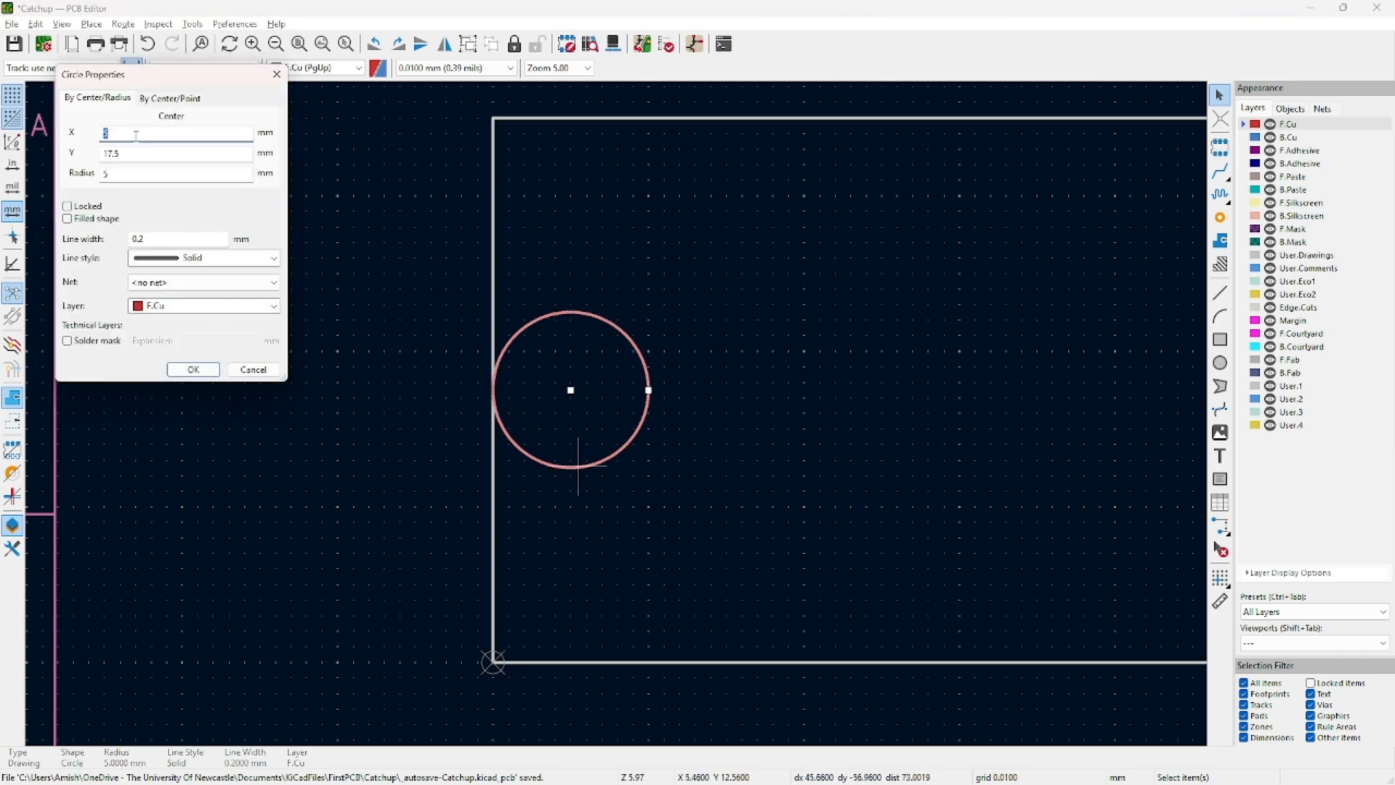
{"action": "type", "text": "7"}
{"action": "key", "text": "Return"}
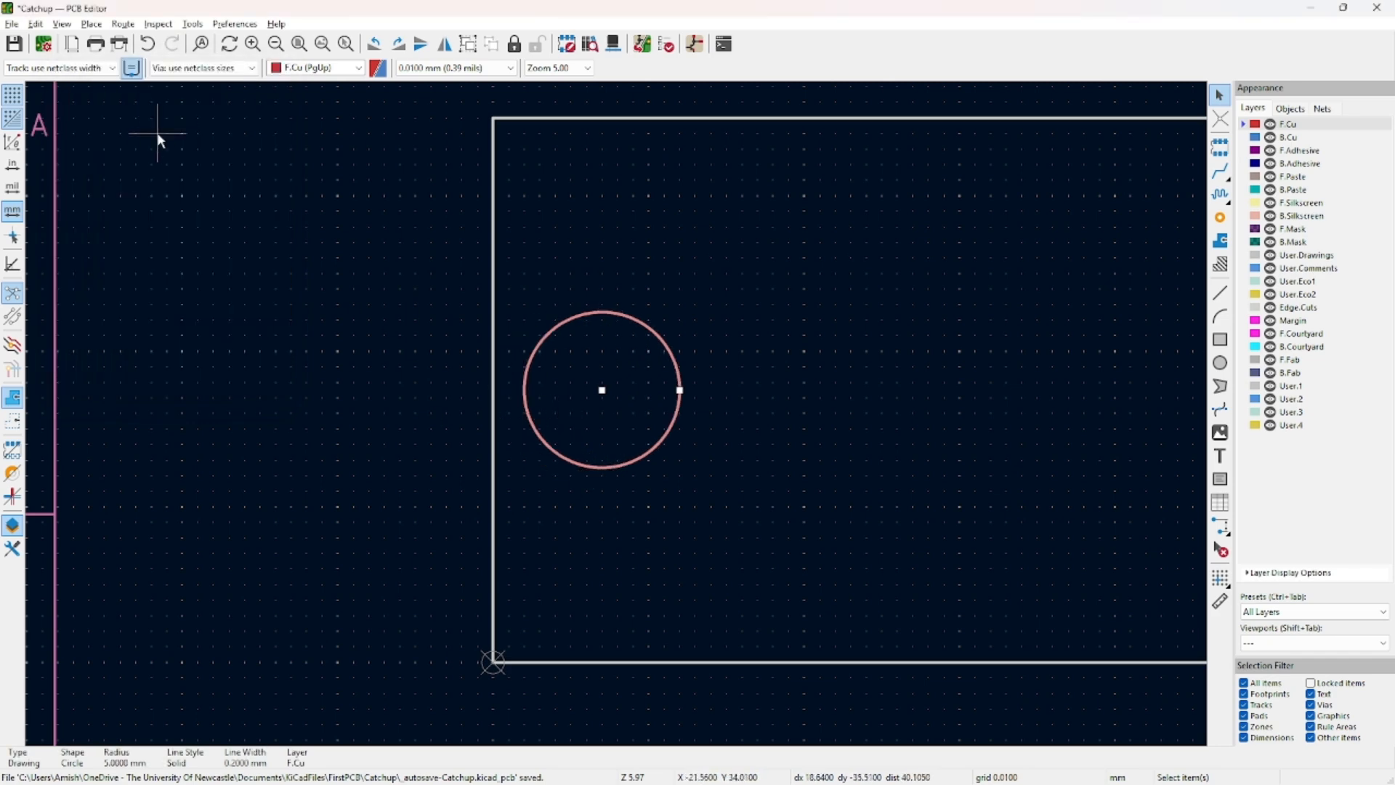
Move the circle onto Edge.Cuts and view the resulting hole in 3D.
{"action": "left_click", "coordinate": [706, 426]}
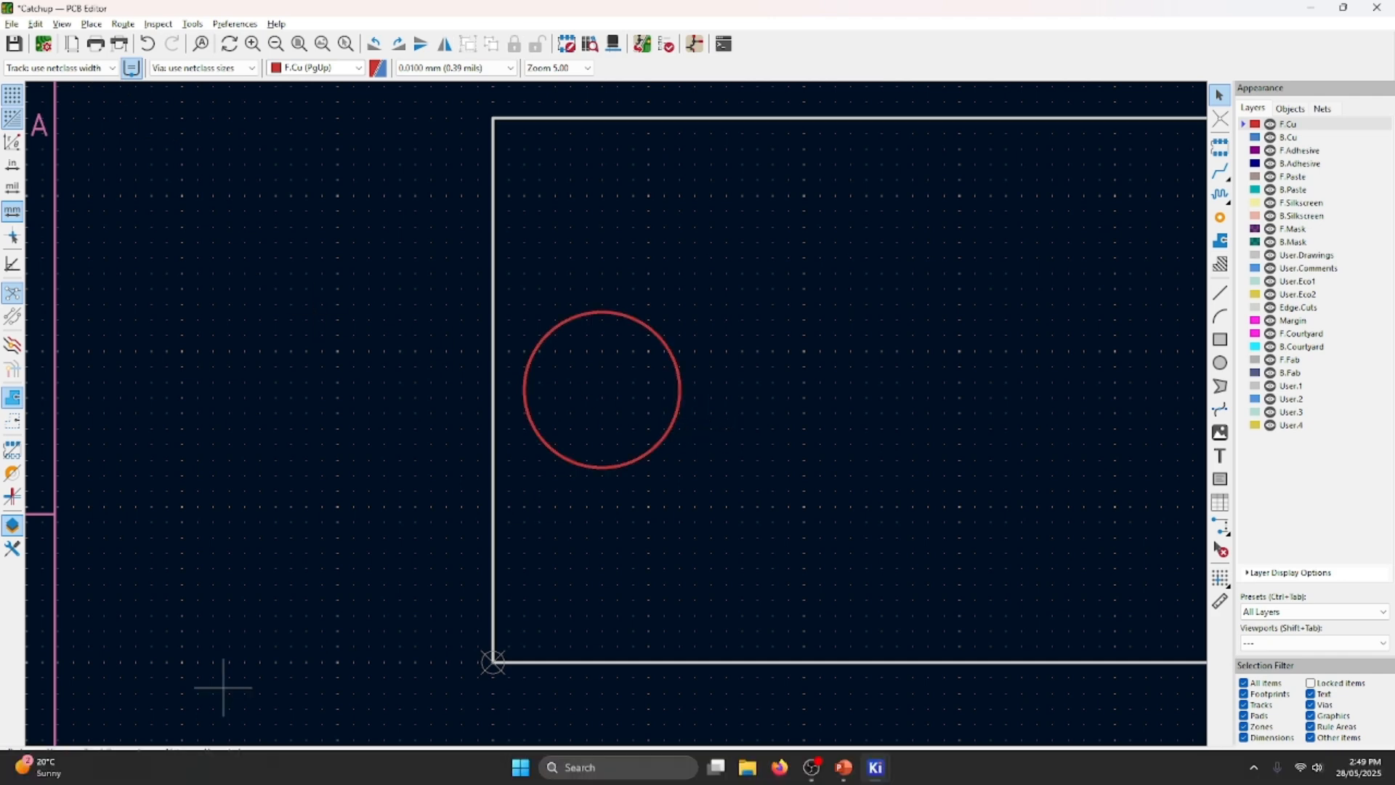
{"action": "middle_click_drag", "start_coordinate": [587, 505], "coordinate": [372, 481]}
{"action": "double_click", "coordinate": [359, 440]}
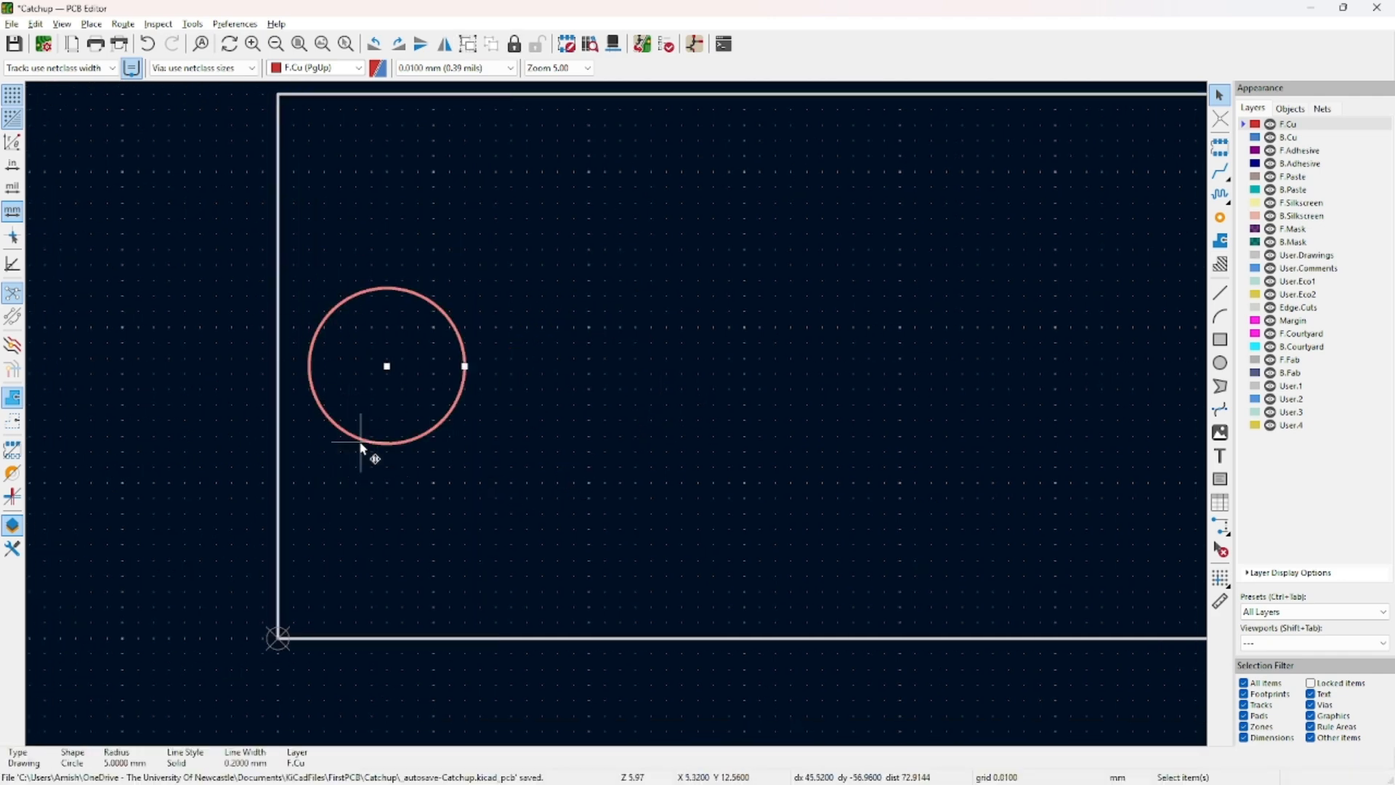
{"action": "left_click", "coordinate": [274, 306]}
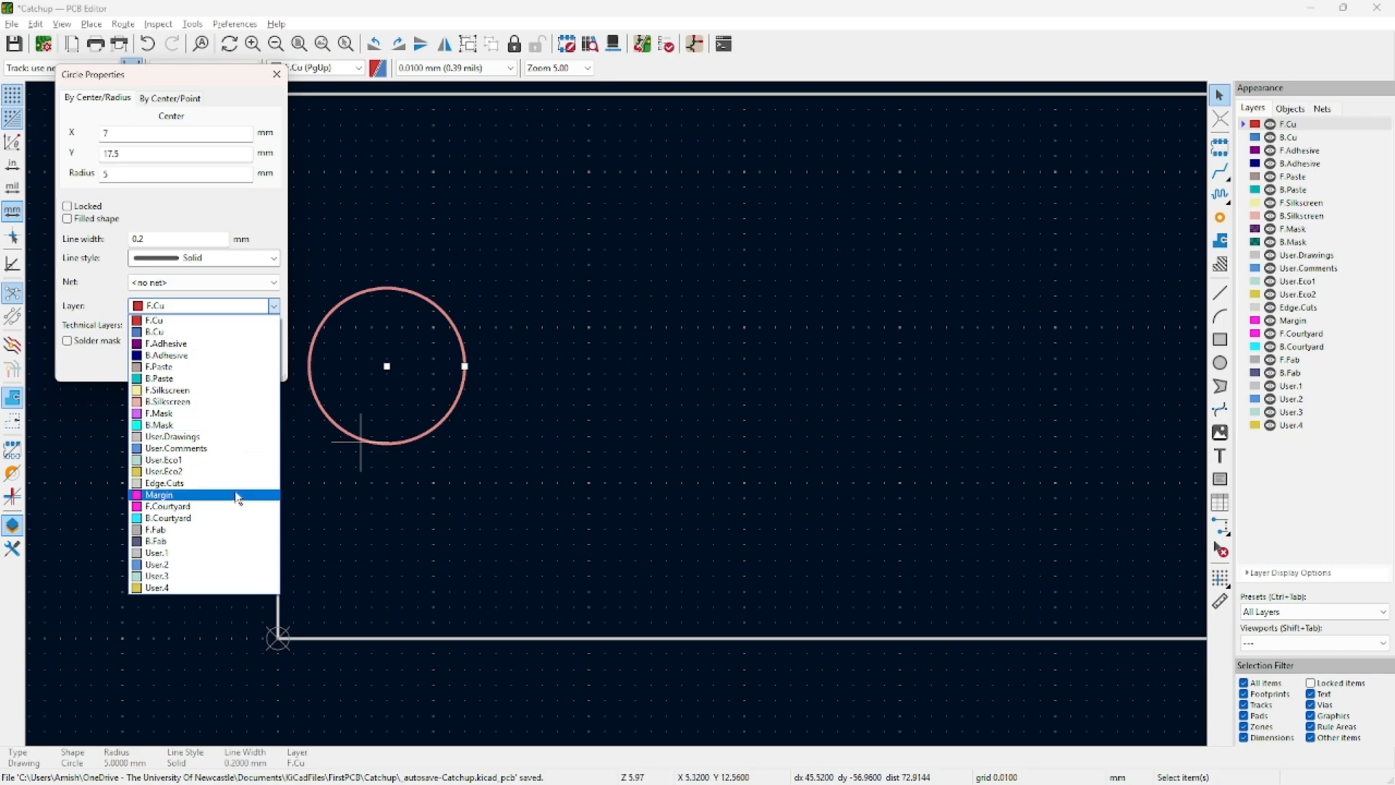
{"action": "left_click", "coordinate": [234, 478]}
{"action": "left_click", "coordinate": [191, 370]}
{"action": "scroll", "coordinate": [619, 415], "scroll_direction": "down", "scroll_amount": 3}
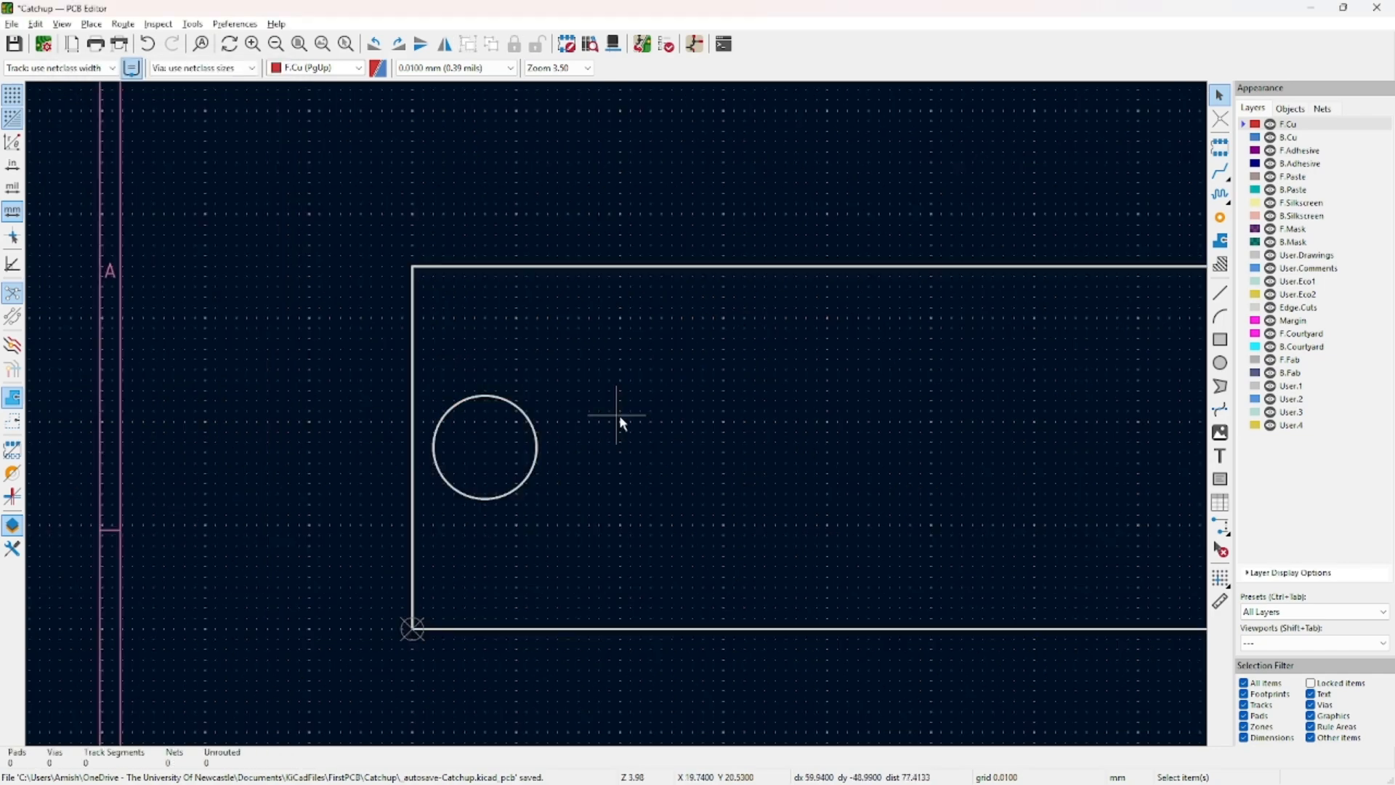
{"action": "key", "text": "alt+3"}
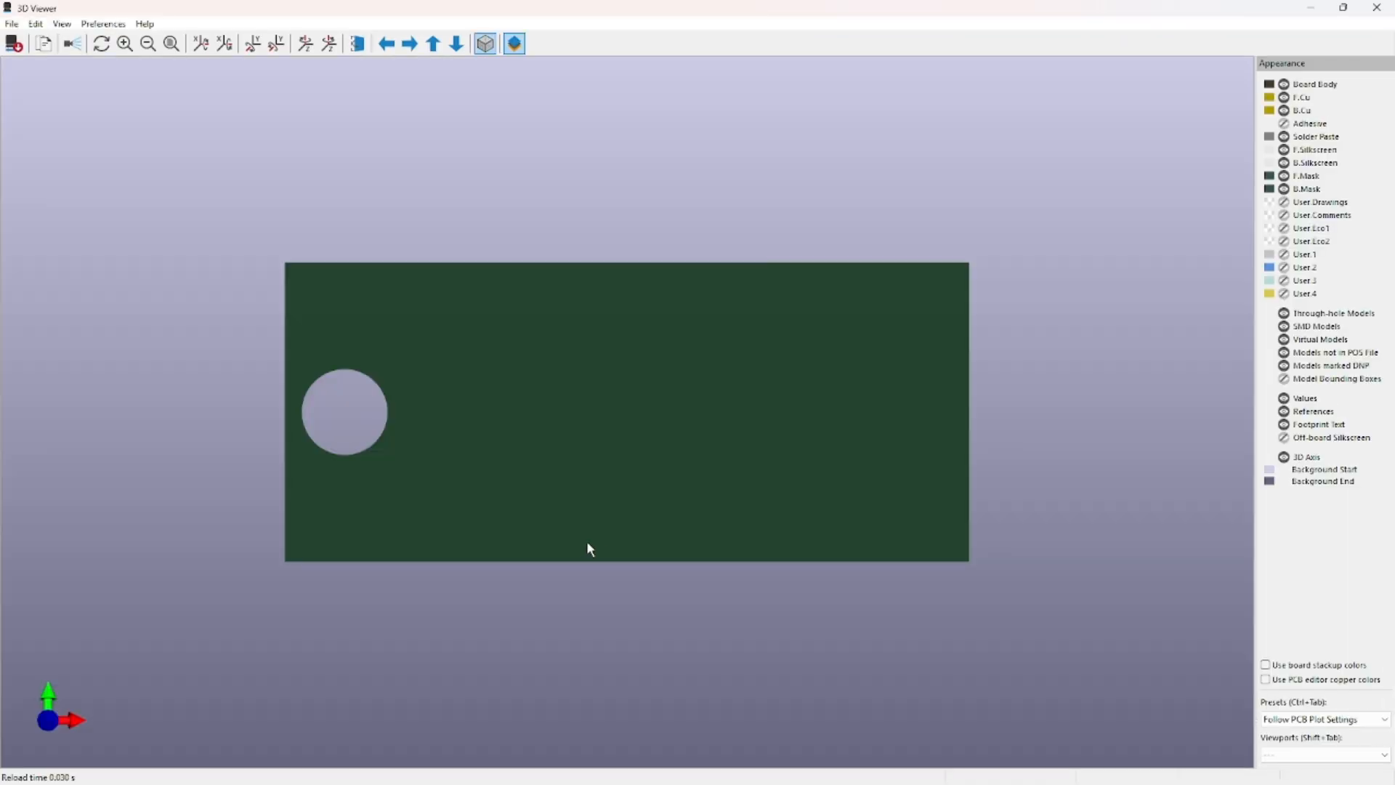
{"action": "left_click_drag", "start_coordinate": [589, 548], "coordinate": [371, 511]}
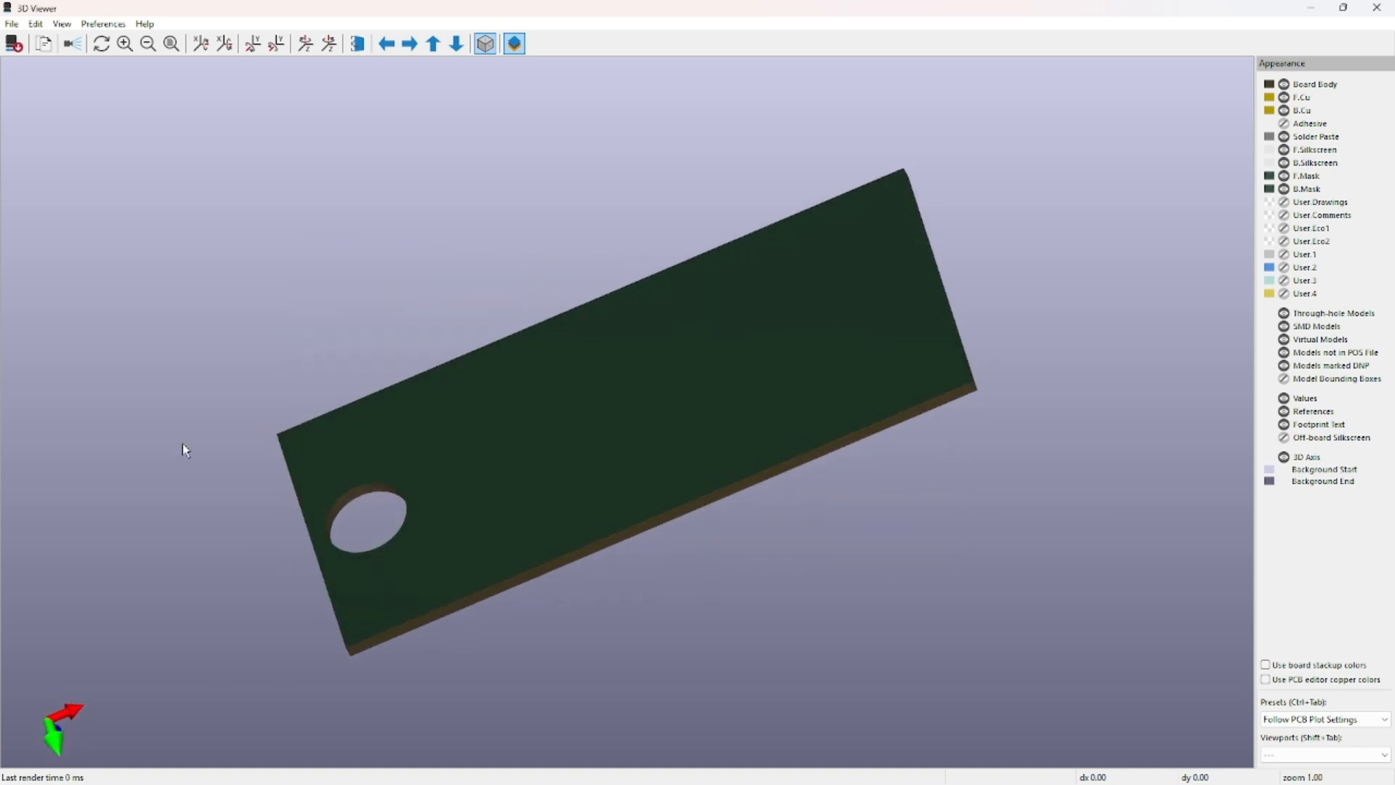
{"action": "left_click_drag", "start_coordinate": [346, 582], "coordinate": [763, 276]}
{"action": "left_click", "coordinate": [1377, 7]}
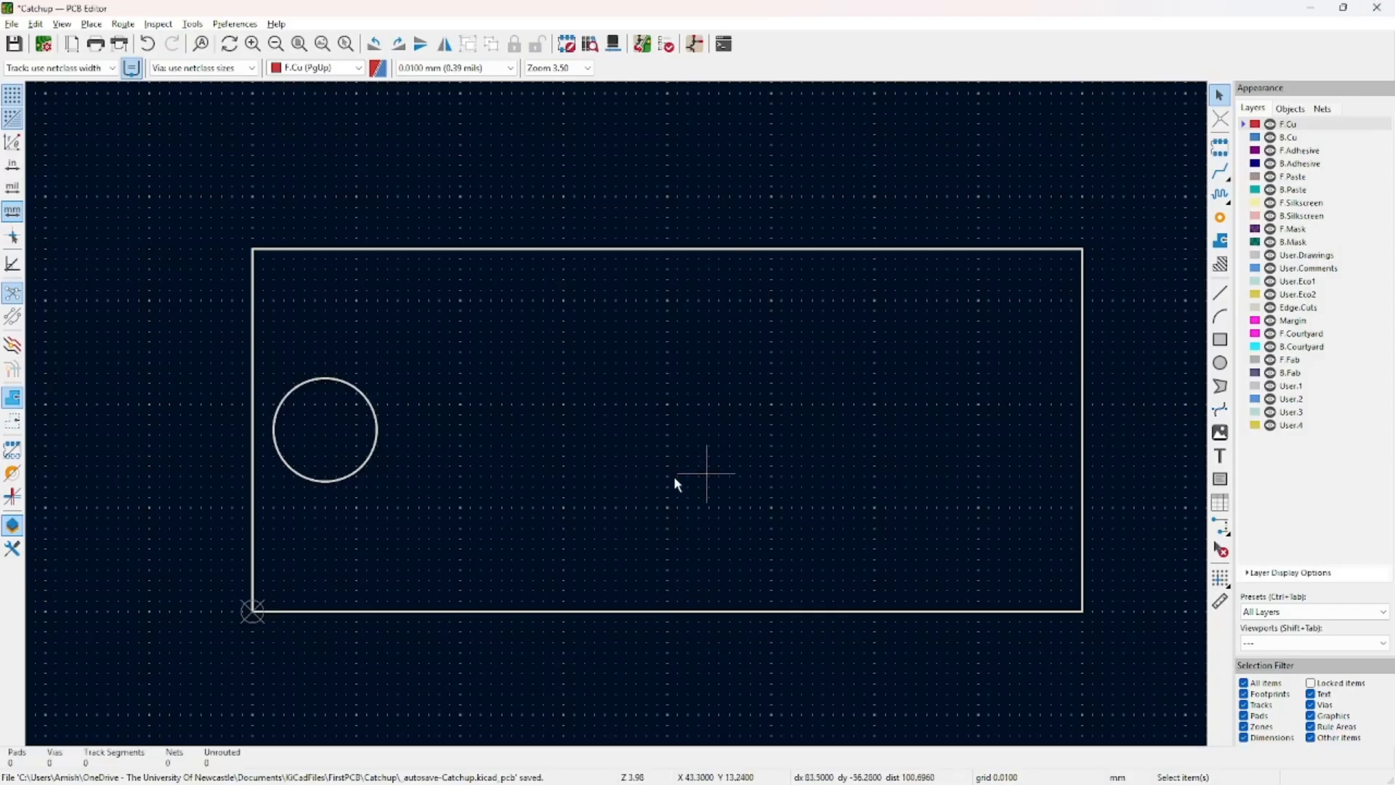
Round the outline rectangle's corners with Fillet Lines at a 2 mm radius.
{"action": "left_click", "coordinate": [529, 611]}
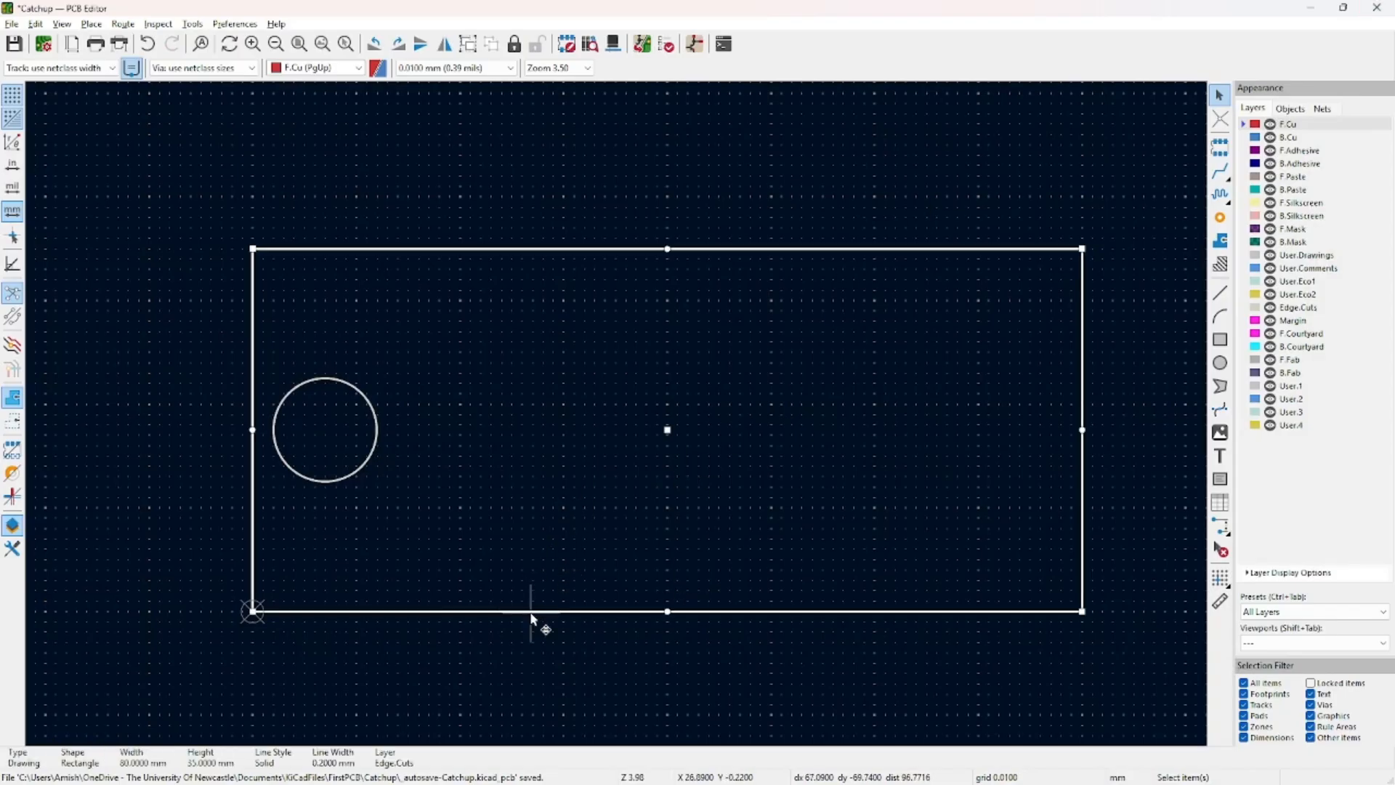
{"action": "right_click", "coordinate": [531, 618]}
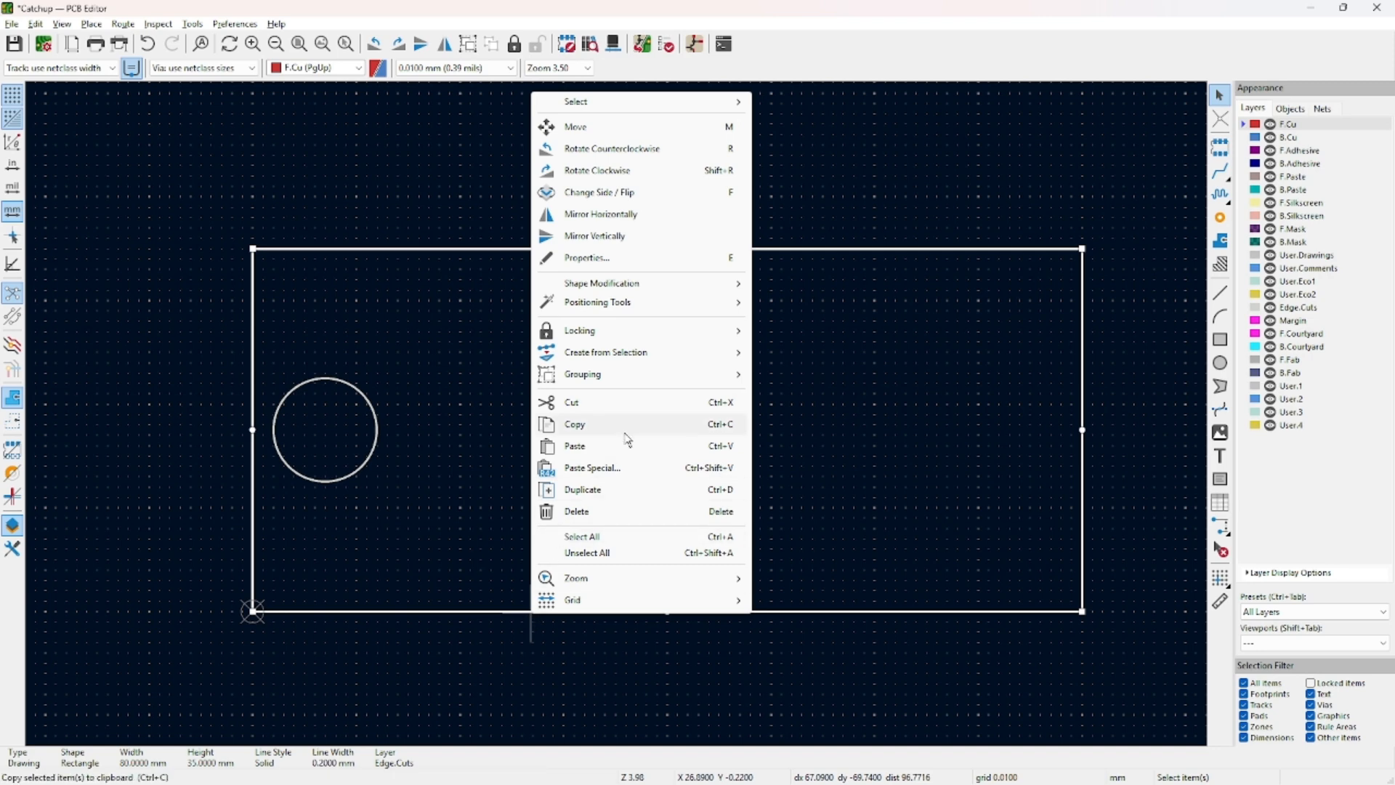
{"action": "mouse_move", "coordinate": [670, 290]}
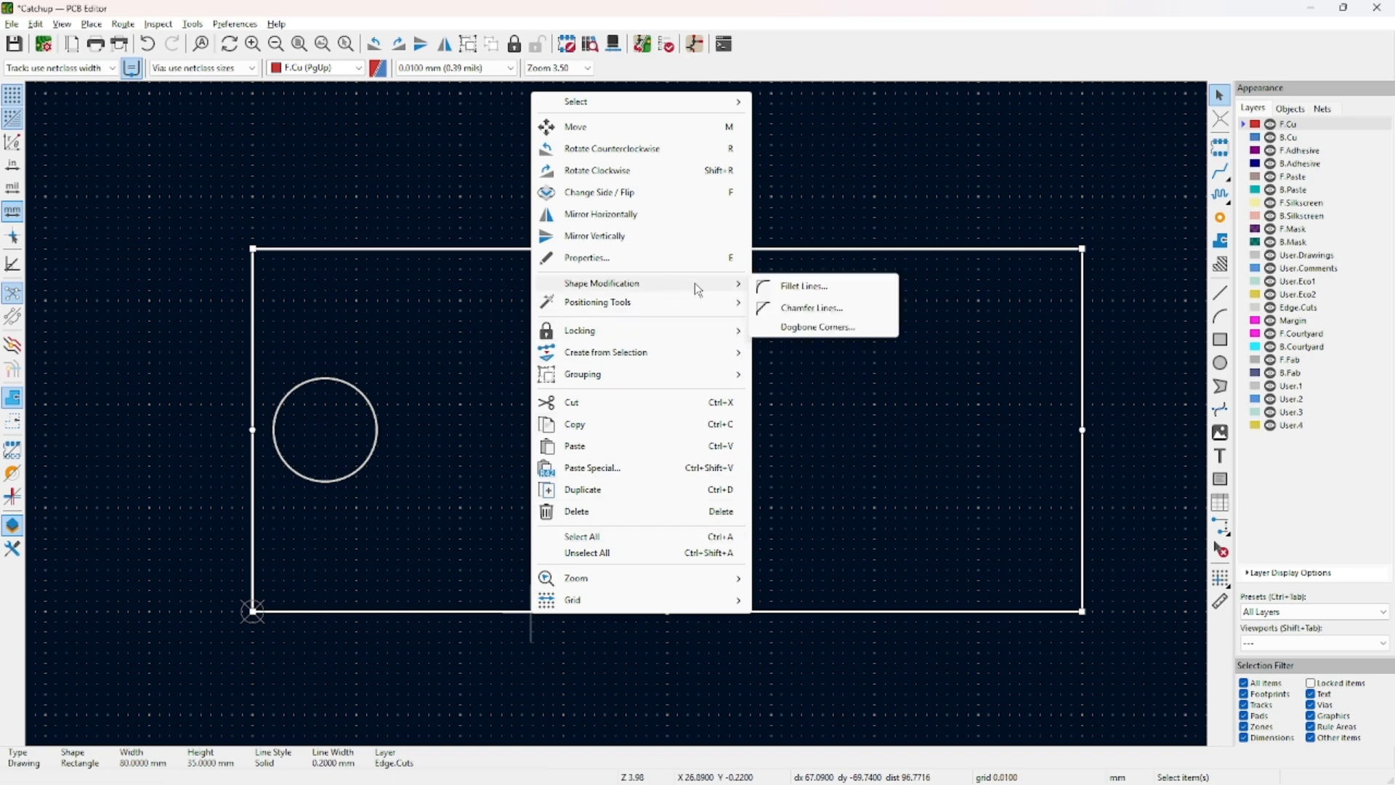
{"action": "left_click", "coordinate": [786, 285]}
{"action": "left_click", "coordinate": [677, 388]}
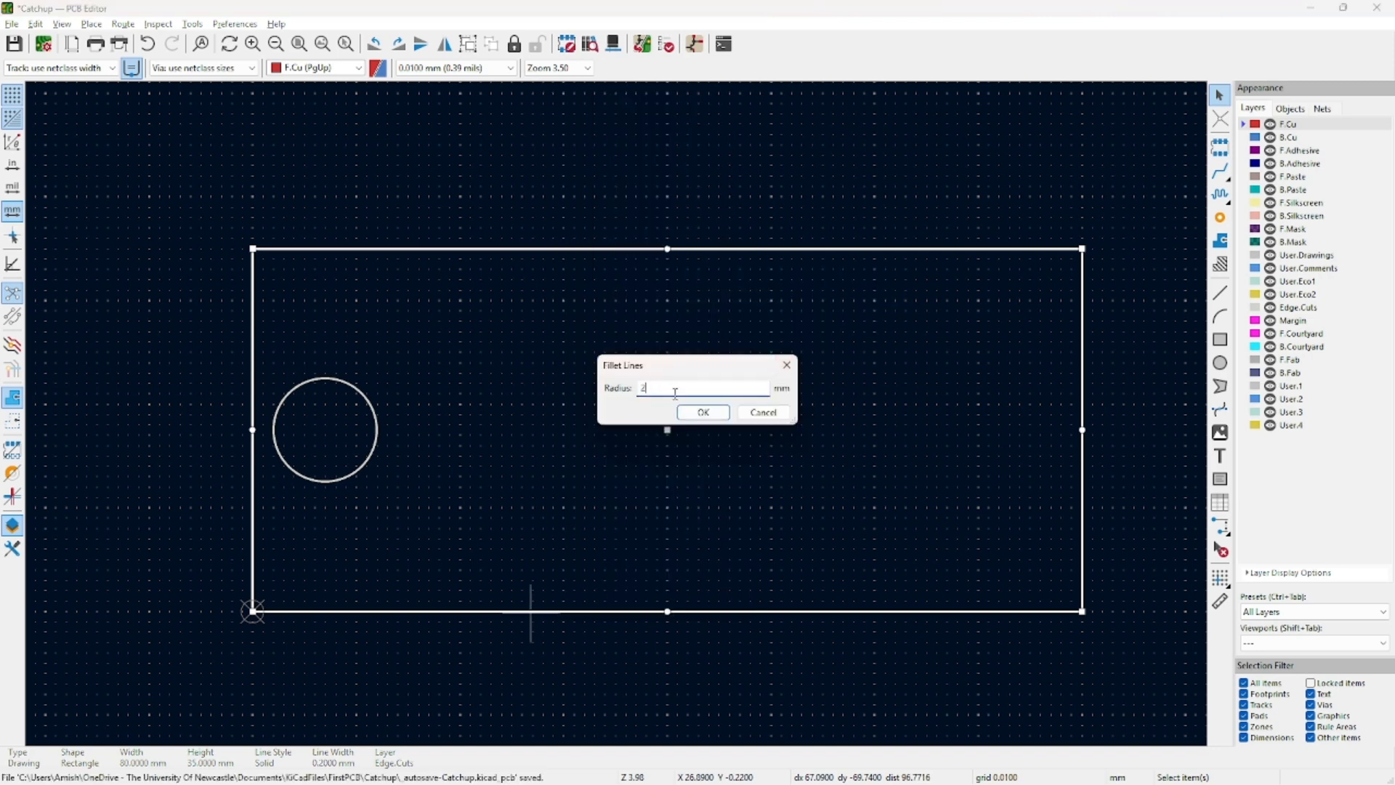
{"action": "left_click", "coordinate": [704, 412]}
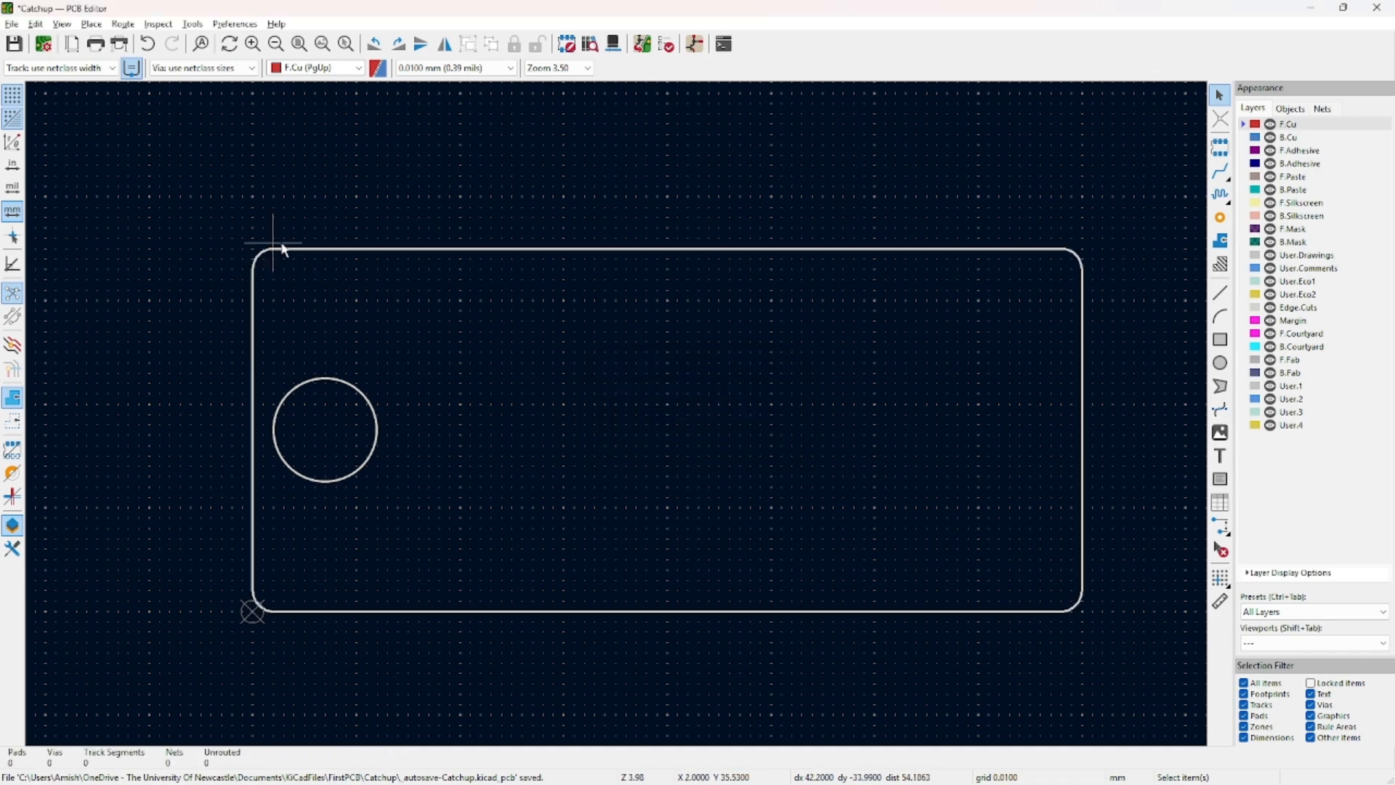
{"action": "scroll", "coordinate": [617, 414], "scroll_direction": "up", "scroll_amount": 2}
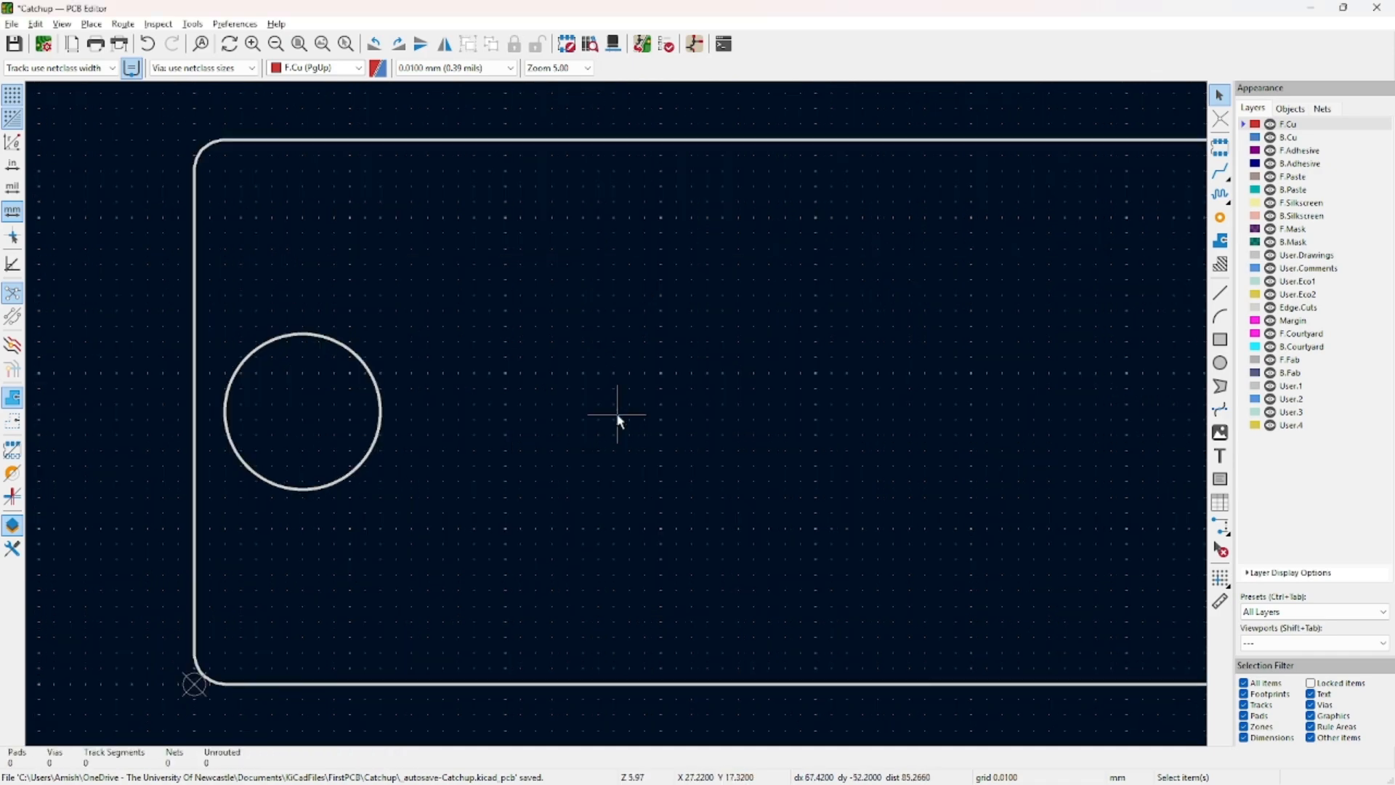
{"action": "scroll", "coordinate": [619, 408], "scroll_direction": "down", "scroll_amount": 4}
{"action": "scroll", "coordinate": [619, 420], "scroll_direction": "up", "scroll_amount": 1}
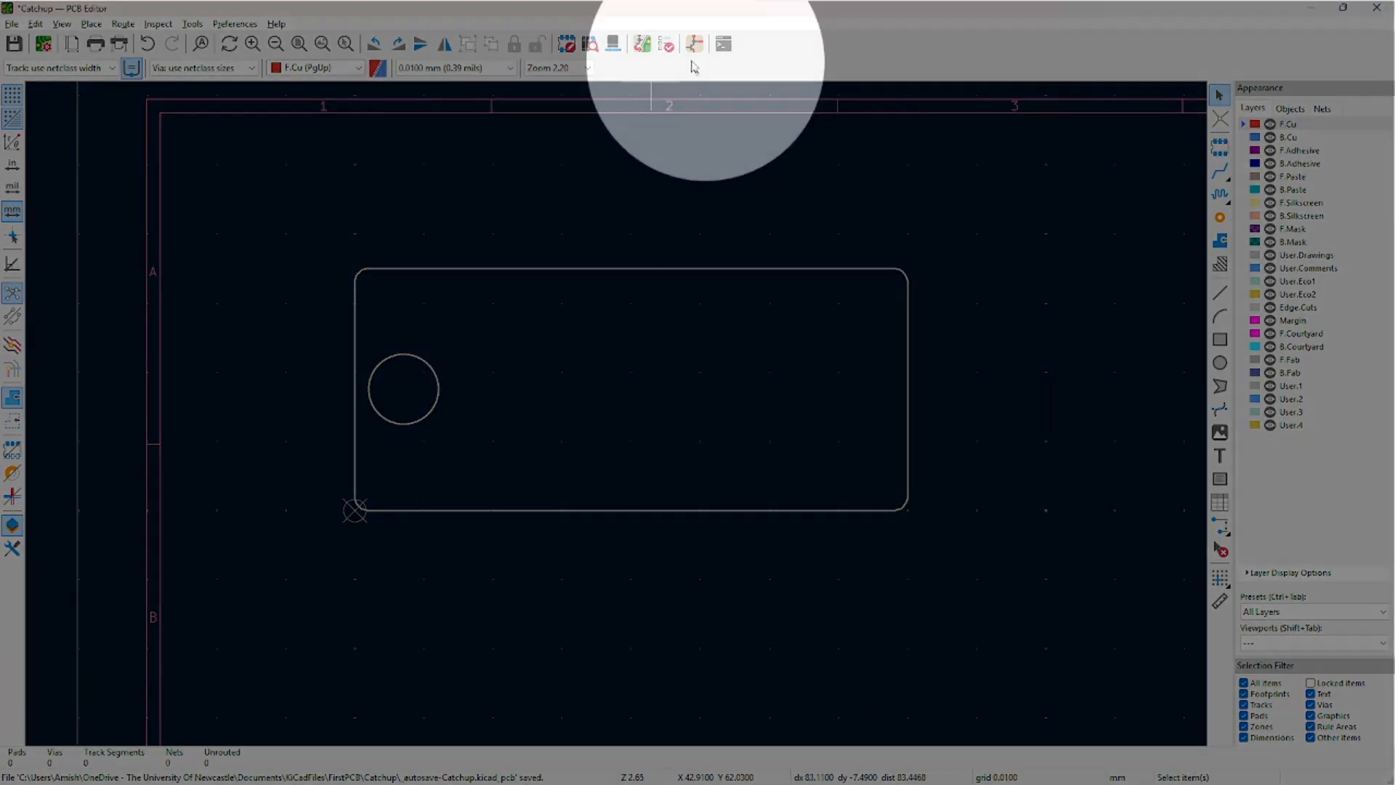
Update the PCB from the schematic, importing BT1, BT2, CR1, CR2, R1, R2, SW1 with 0 errors.
{"action": "left_click", "coordinate": [641, 45]}
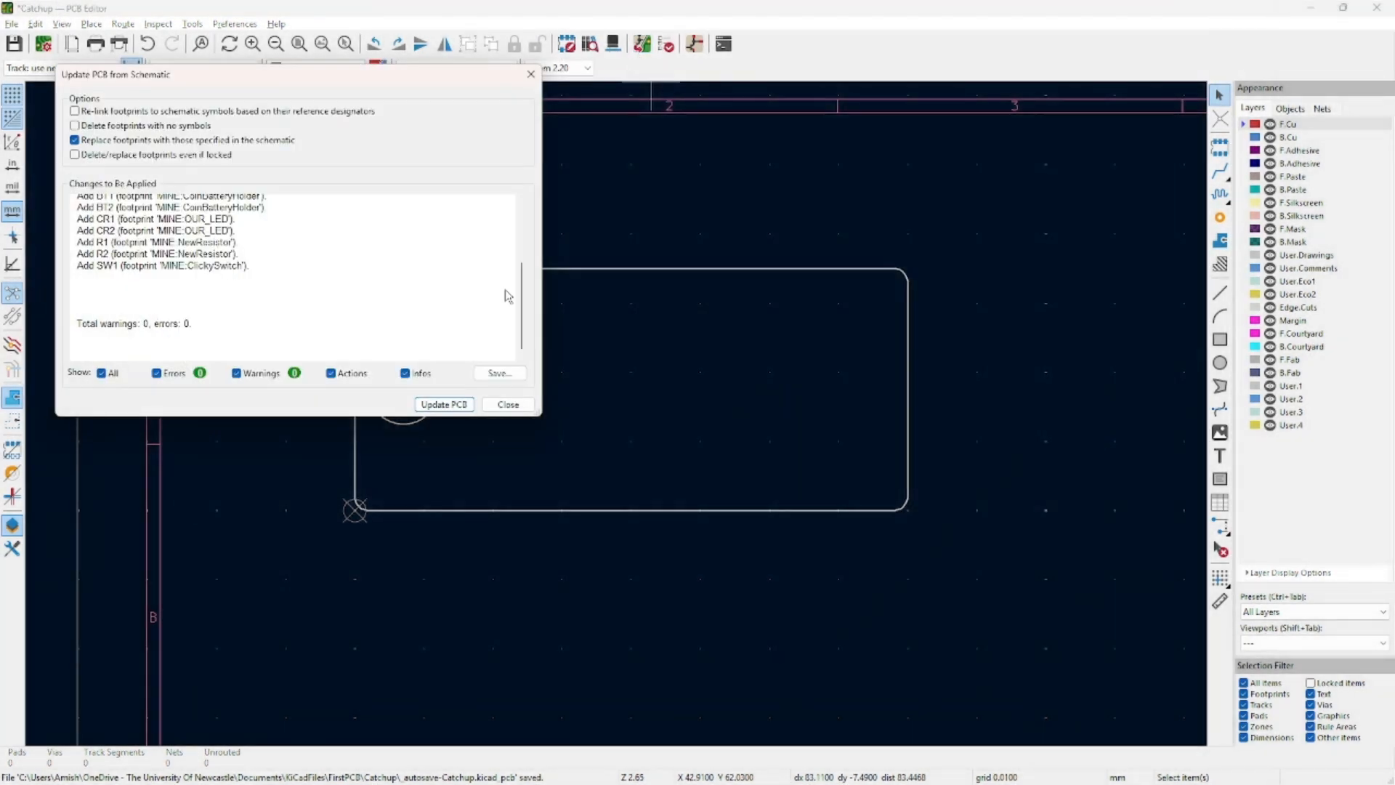
{"action": "scroll", "coordinate": [234, 293], "scroll_direction": "up", "scroll_amount": 3}
{"action": "scroll", "coordinate": [233, 294], "scroll_direction": "down", "scroll_amount": 3}
{"action": "mouse_move", "coordinate": [197, 333]}
{"action": "left_mouse_down"}
{"action": "mouse_move", "coordinate": [94, 325]}
{"action": "mouse_move", "coordinate": [216, 338]}
{"action": "left_mouse_up"}
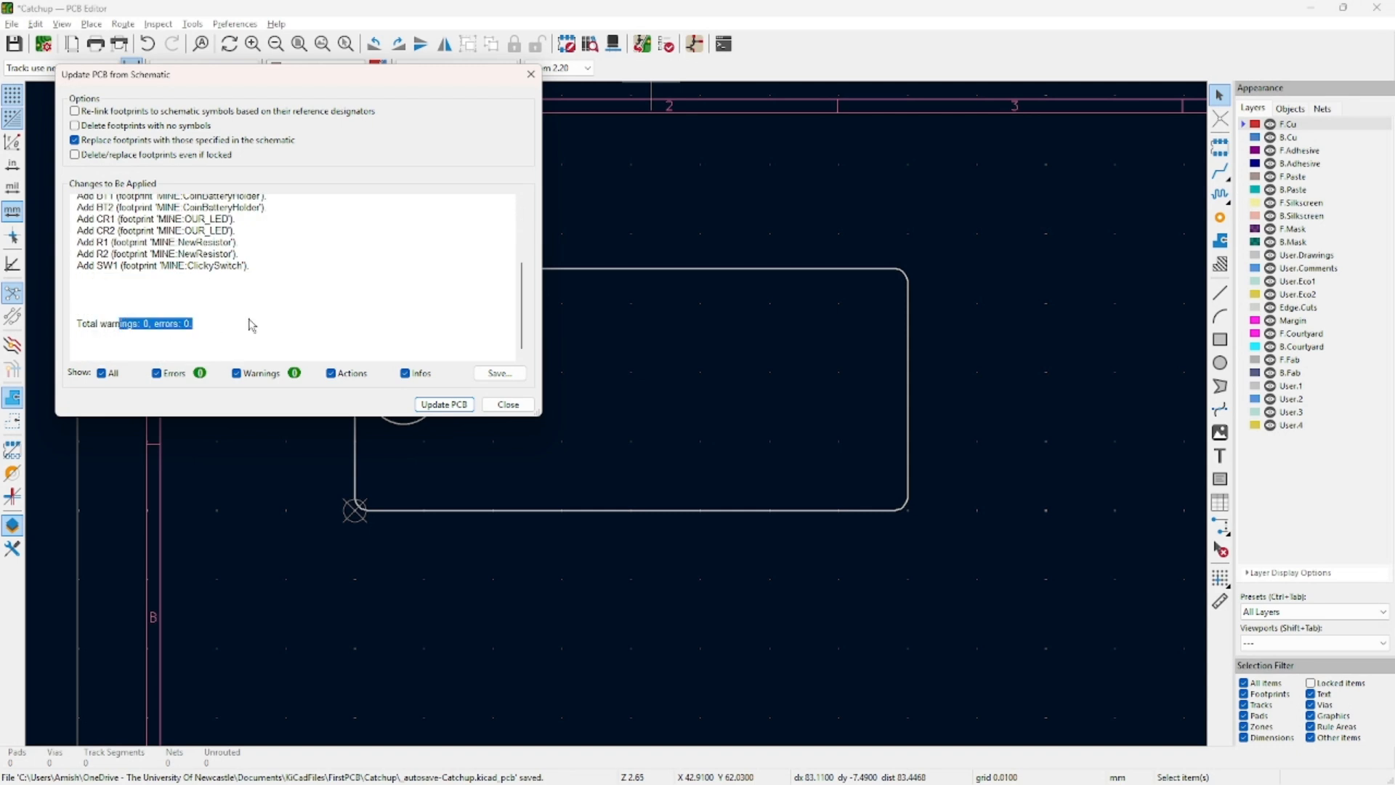
{"action": "scroll", "coordinate": [248, 319], "scroll_direction": "up", "scroll_amount": 1}
{"action": "left_click_drag", "start_coordinate": [186, 231], "coordinate": [251, 299]}
{"action": "left_click_drag", "start_coordinate": [71, 219], "coordinate": [311, 315]}
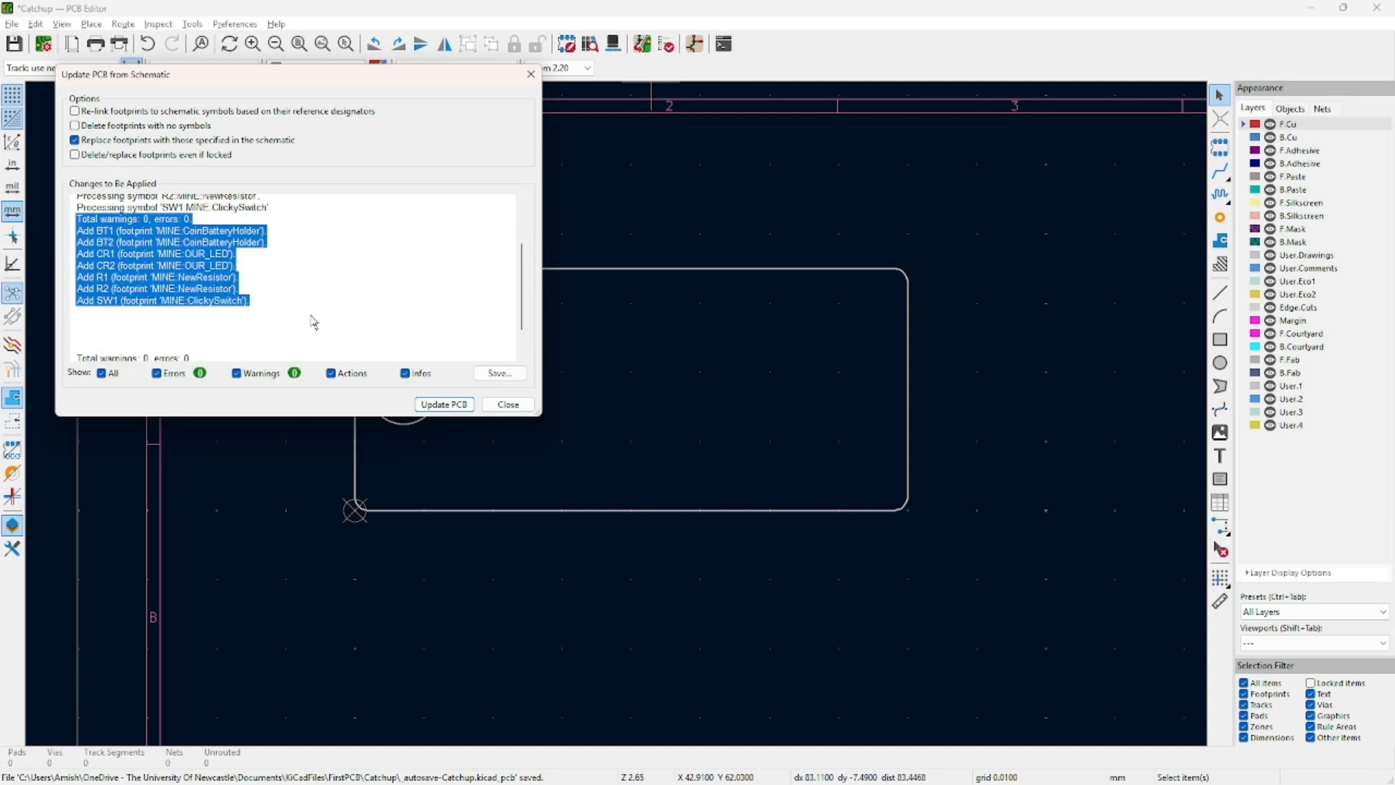
{"action": "scroll", "coordinate": [311, 319], "scroll_direction": "down", "scroll_amount": 1}
{"action": "left_click", "coordinate": [377, 355]}
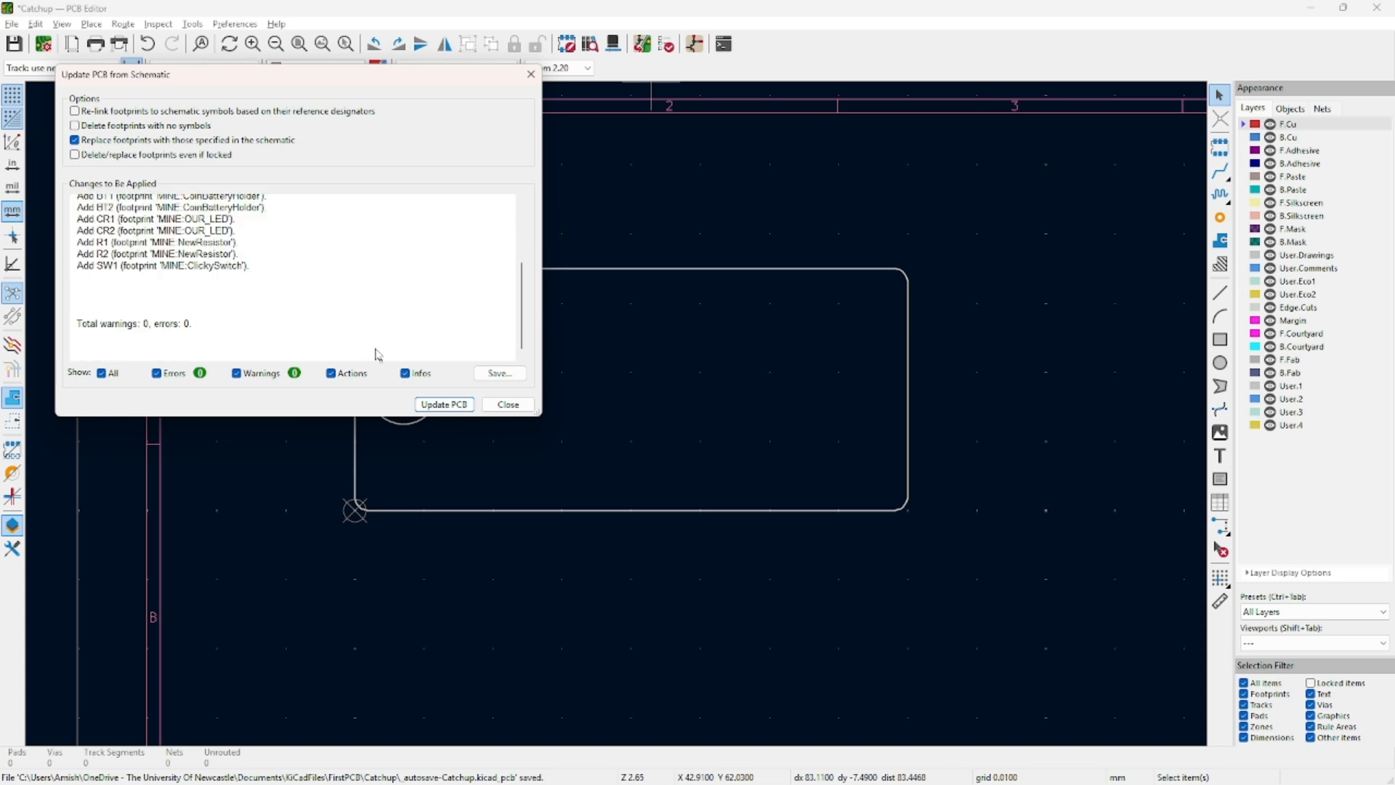
{"action": "left_click", "coordinate": [436, 404]}
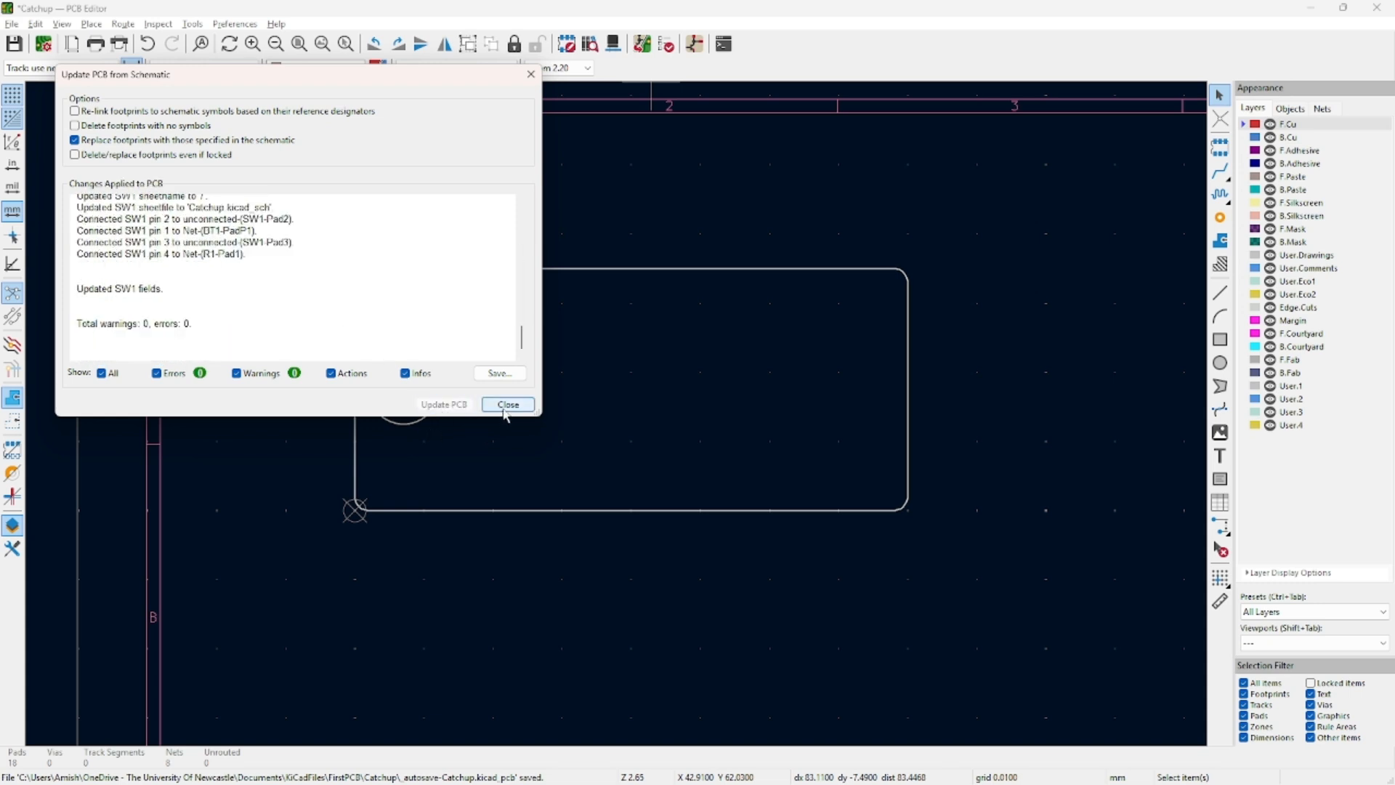
{"action": "left_click", "coordinate": [507, 406]}
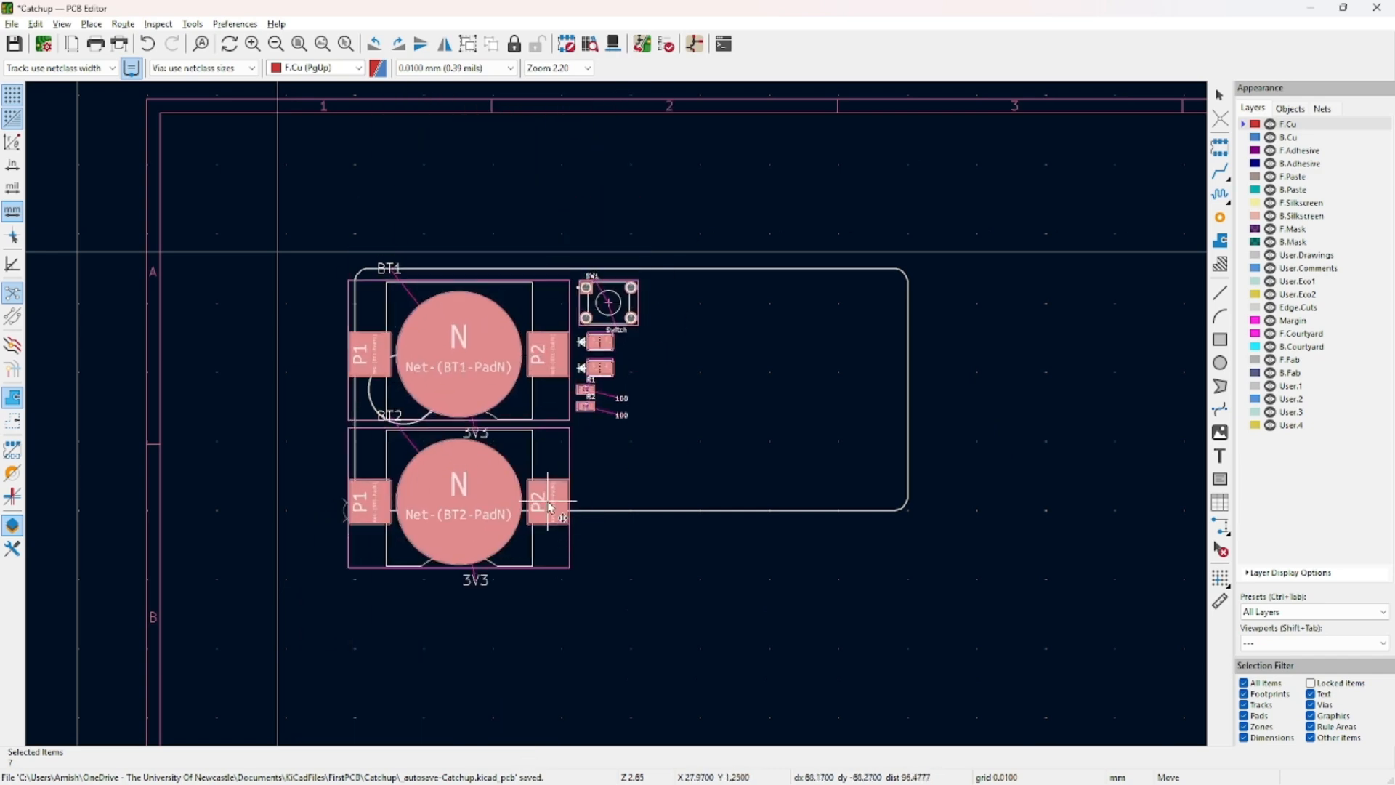
Drop the imported footprints just below the board outline.
{"action": "middle_click_drag", "start_coordinate": [549, 503], "coordinate": [642, 308]}
{"action": "scroll", "coordinate": [642, 308], "scroll_direction": "down", "scroll_amount": 2}
{"action": "left_click", "coordinate": [631, 432]}
{"action": "scroll", "coordinate": [741, 394], "scroll_direction": "up", "scroll_amount": 2}
{"action": "middle_click_drag", "start_coordinate": [741, 393], "coordinate": [553, 397]}
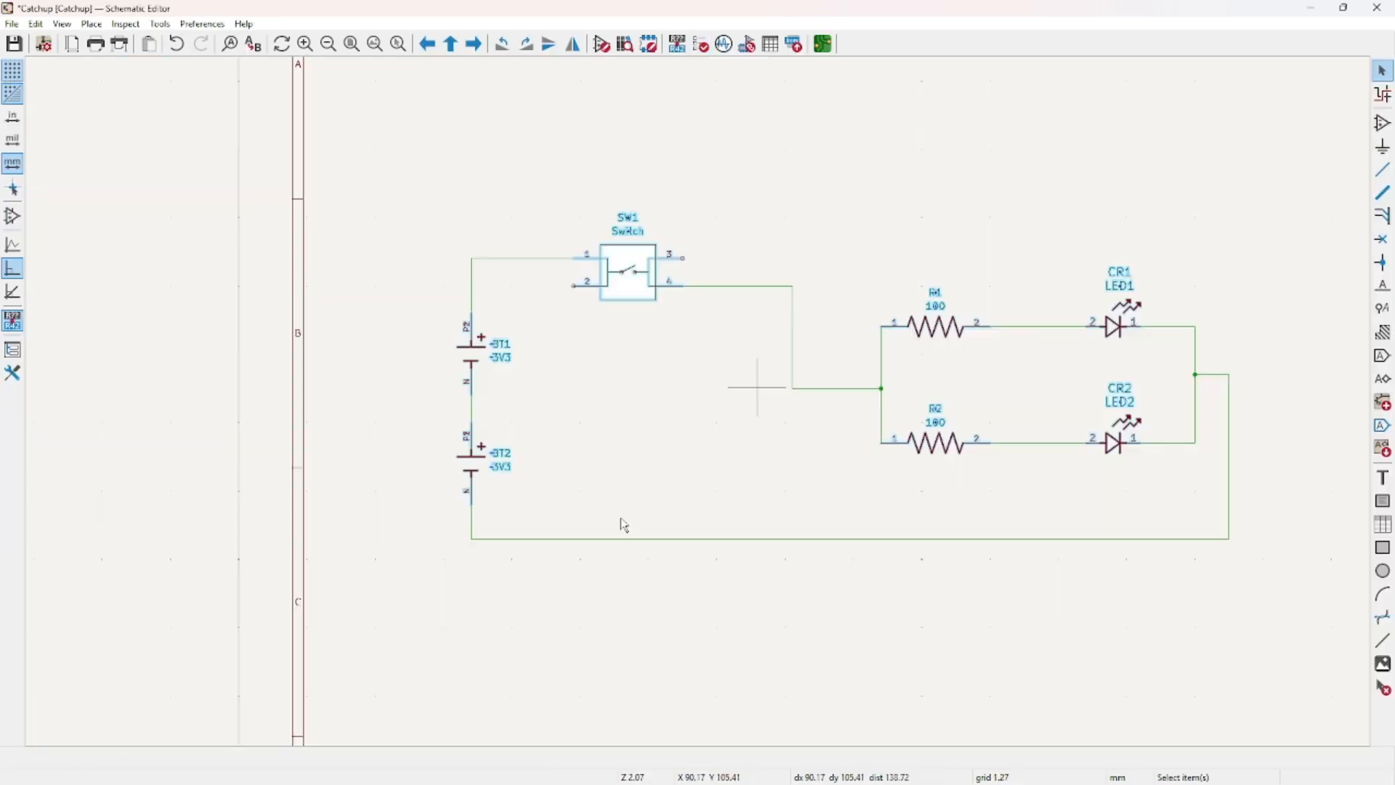
Visit the schematic and back, then drag battery holder BT1 up into the board.
{"action": "left_click", "coordinate": [694, 43]}
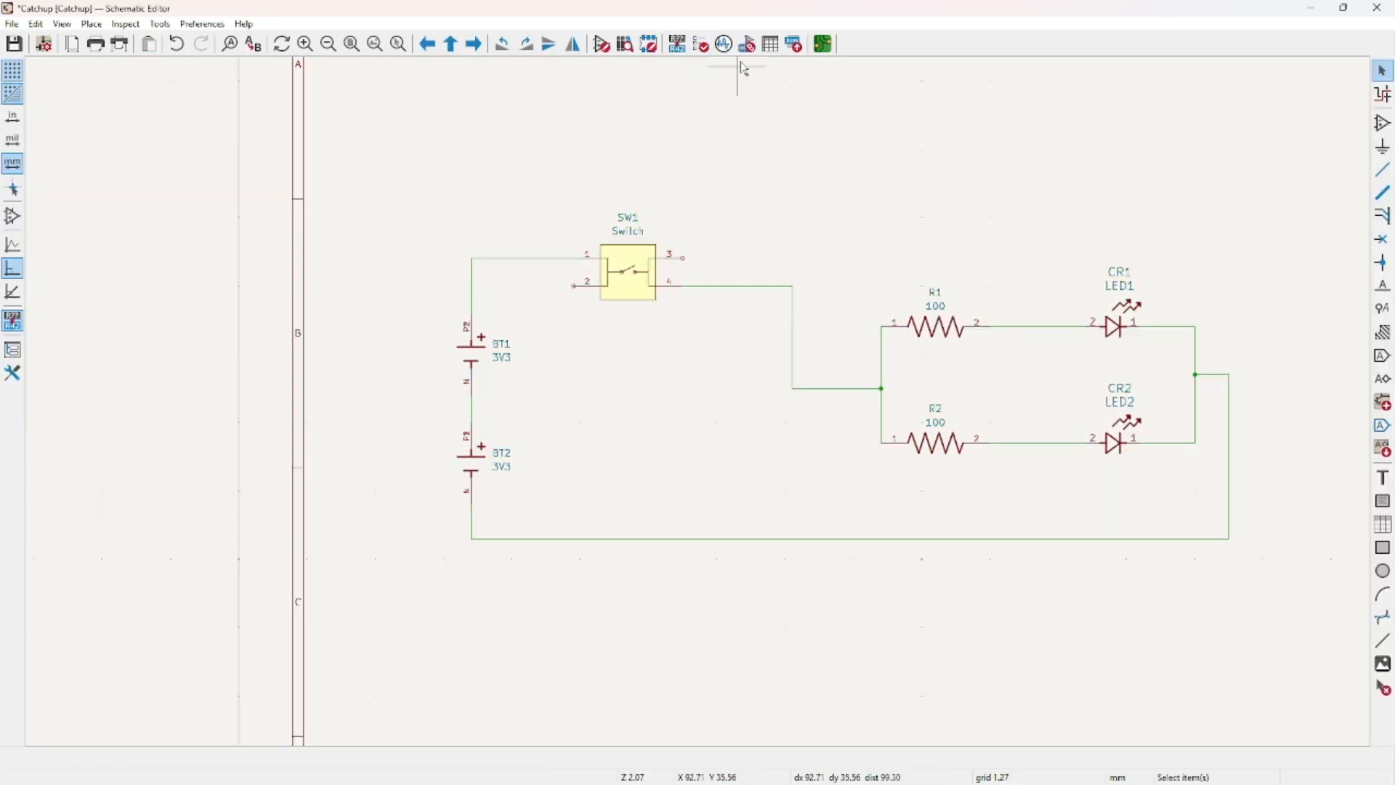
{"action": "left_click", "coordinate": [823, 43]}
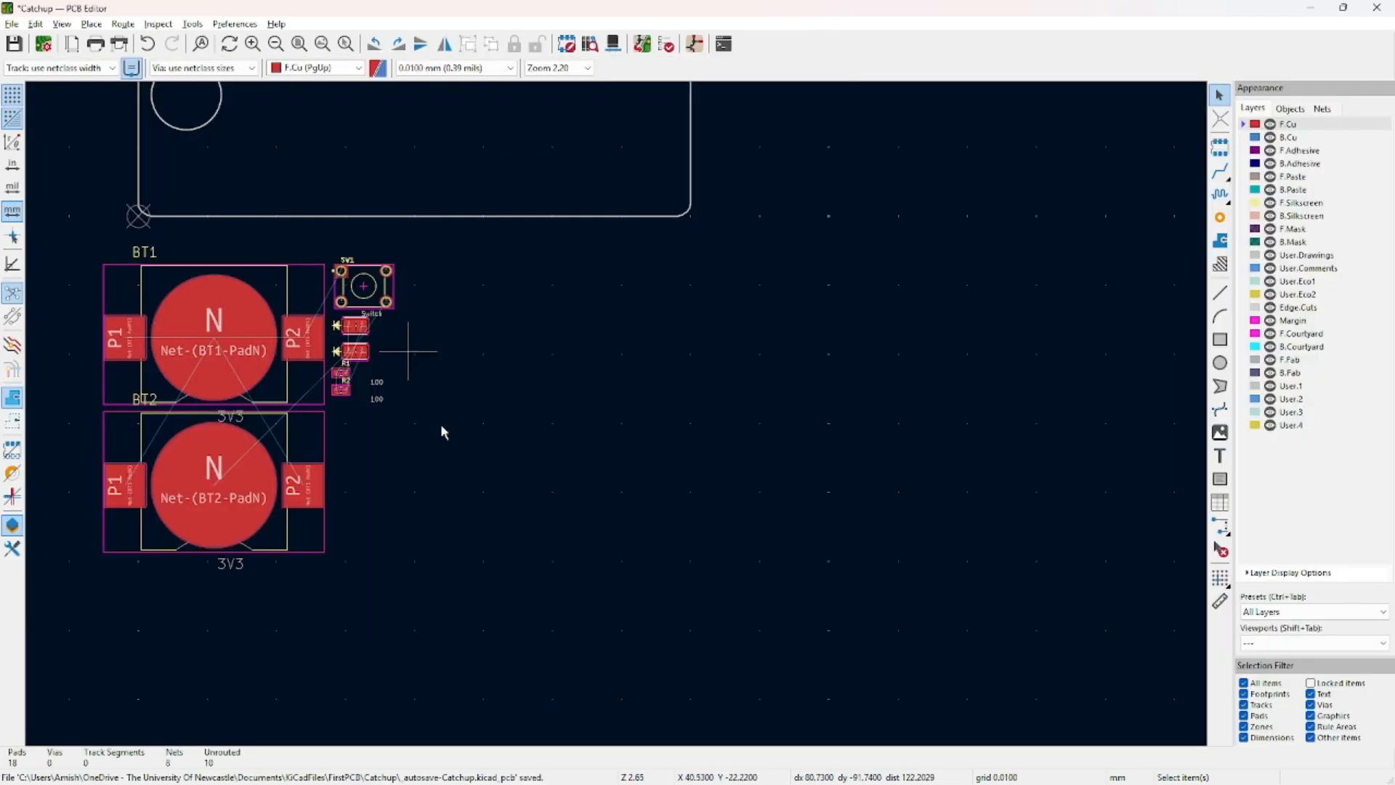
{"action": "scroll", "coordinate": [483, 415], "scroll_direction": "down", "scroll_amount": 1}
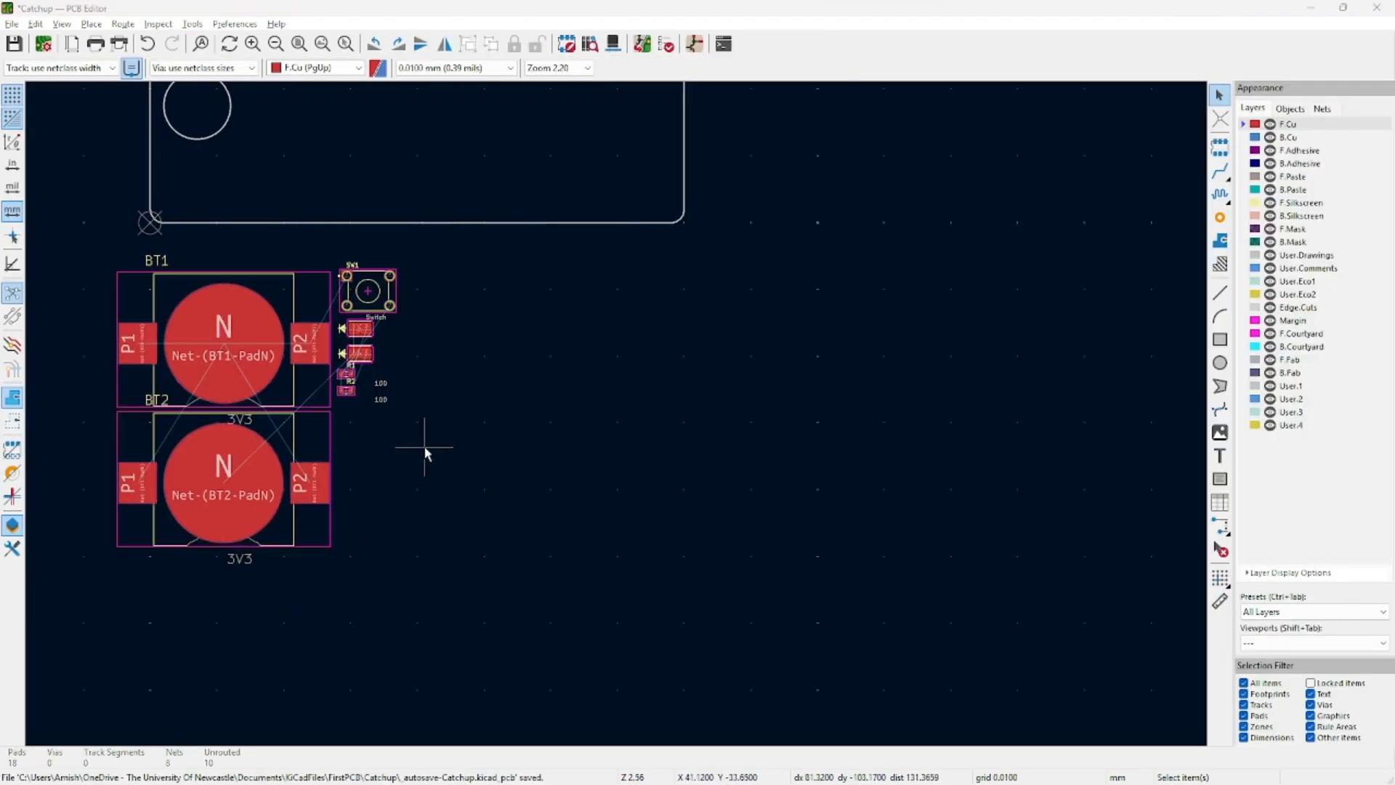
{"action": "scroll", "coordinate": [425, 448], "scroll_direction": "down", "scroll_amount": 1}
{"action": "middle_click_drag", "start_coordinate": [678, 327], "coordinate": [601, 424]}
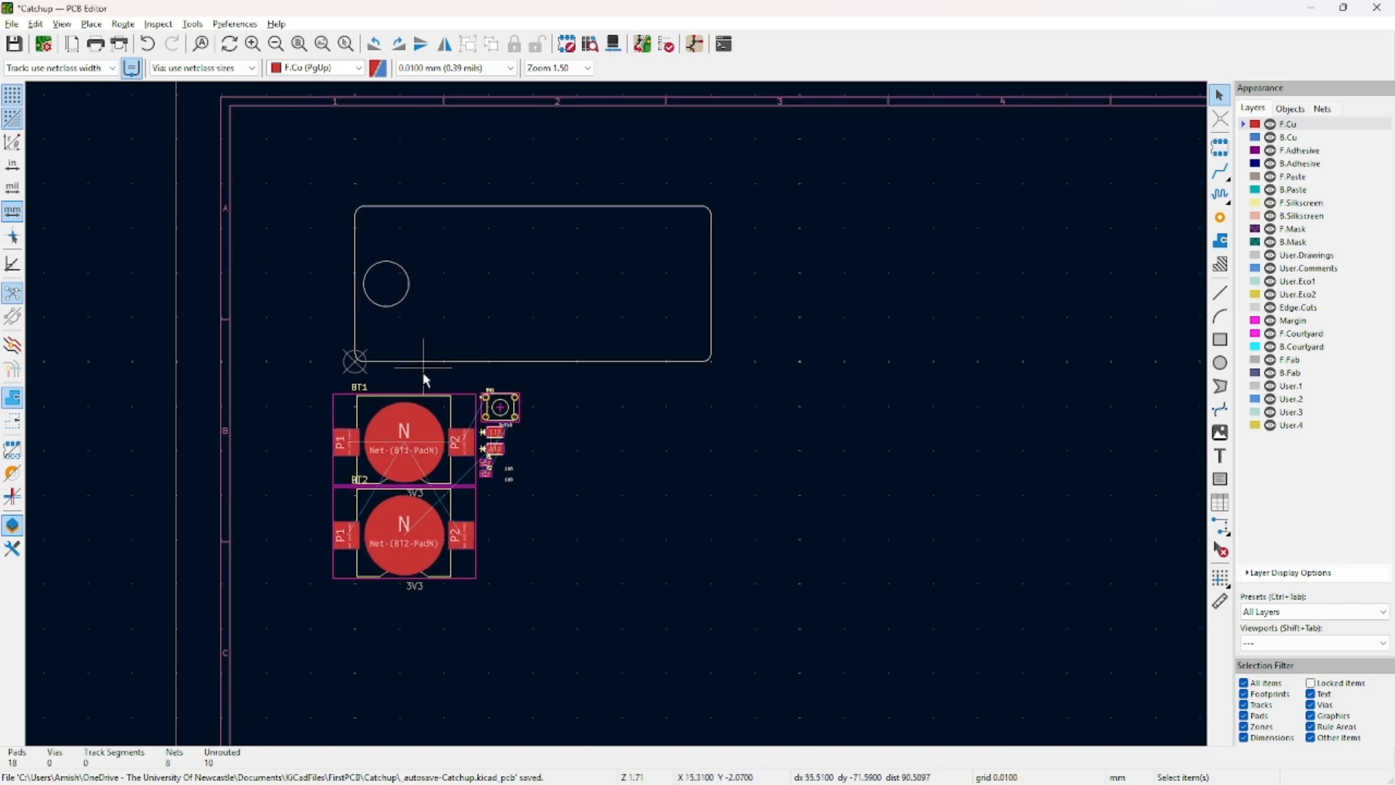
{"action": "left_click_drag", "start_coordinate": [432, 401], "coordinate": [506, 238]}
{"action": "scroll", "coordinate": [506, 282], "scroll_direction": "up", "scroll_amount": 1}
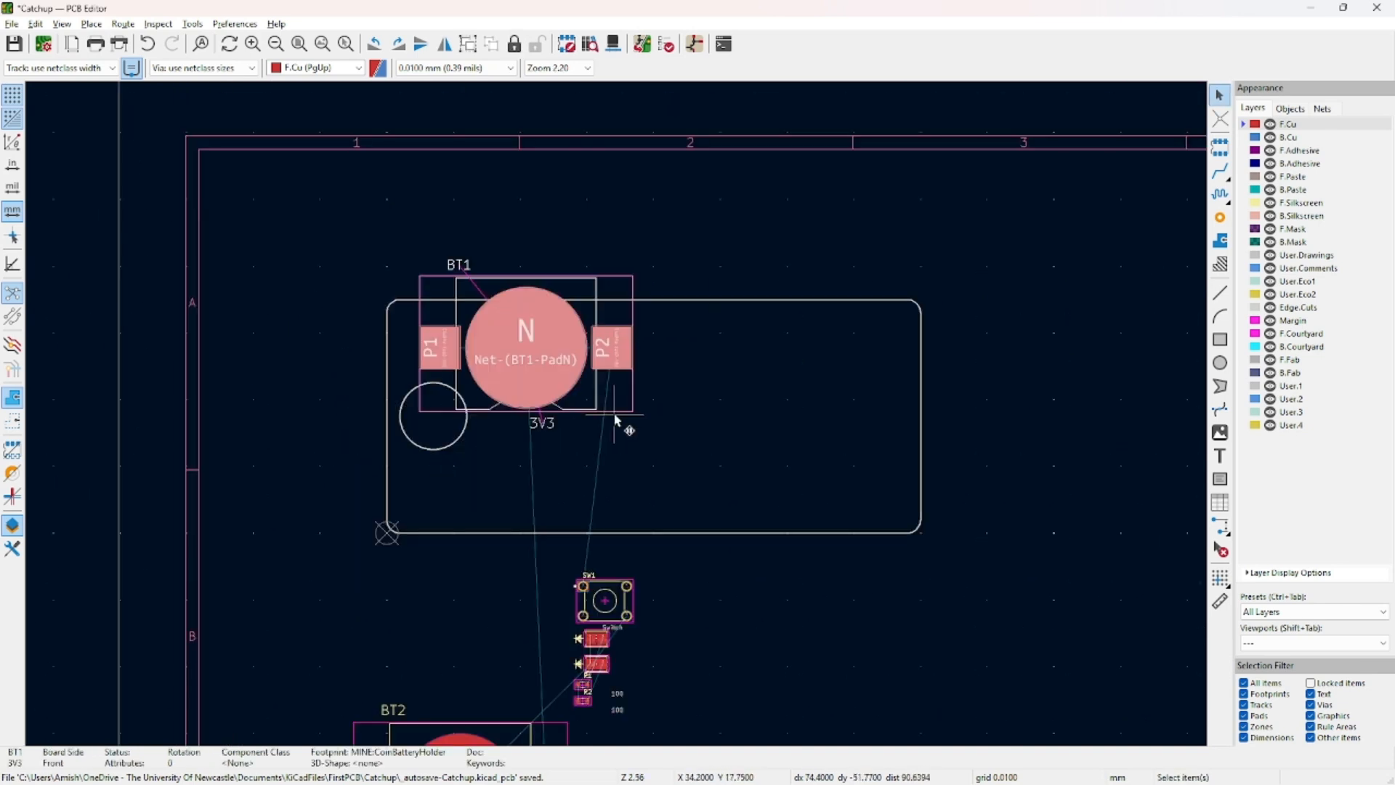
Try moving BT1 and the bottom board edge, undoing both moves.
{"action": "left_click_drag", "start_coordinate": [596, 311], "coordinate": [611, 397]}
{"action": "key", "text": "ctrl+z"}
{"action": "key", "text": "ctrl+z"}
{"action": "left_click", "coordinate": [547, 494]}
{"action": "left_click", "coordinate": [555, 532]}
{"action": "left_click_drag", "start_coordinate": [556, 533], "coordinate": [682, 407]}
{"action": "key", "text": "ctrl+z"}
Select and shift the whole board outline upward, then undo it and reselect around it.
{"action": "left_click_drag", "start_coordinate": [975, 214], "coordinate": [828, 442]}
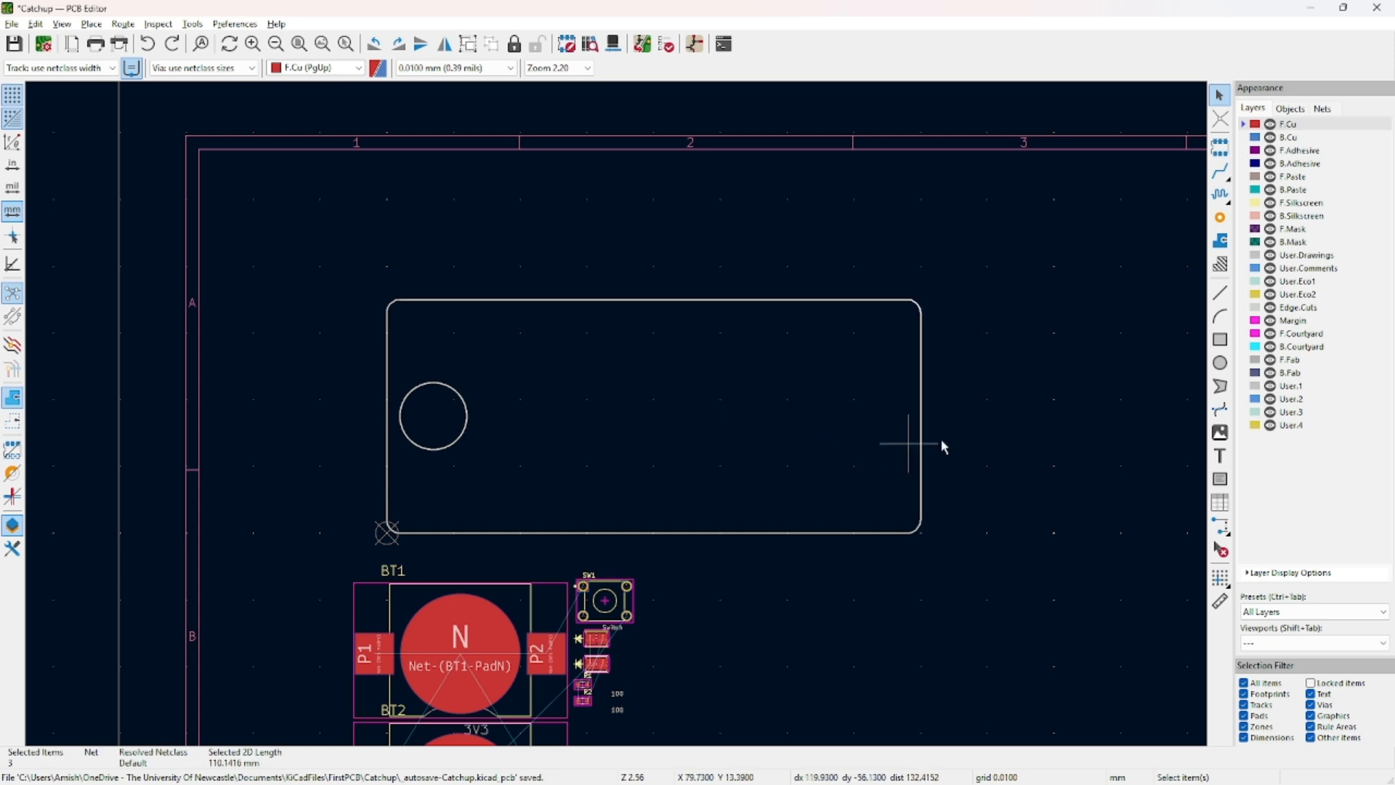
{"action": "left_click_drag", "start_coordinate": [1020, 308], "coordinate": [817, 442]}
{"action": "left_click_drag", "start_coordinate": [976, 280], "coordinate": [218, 581]}
{"action": "left_click_drag", "start_coordinate": [508, 536], "coordinate": [514, 399]}
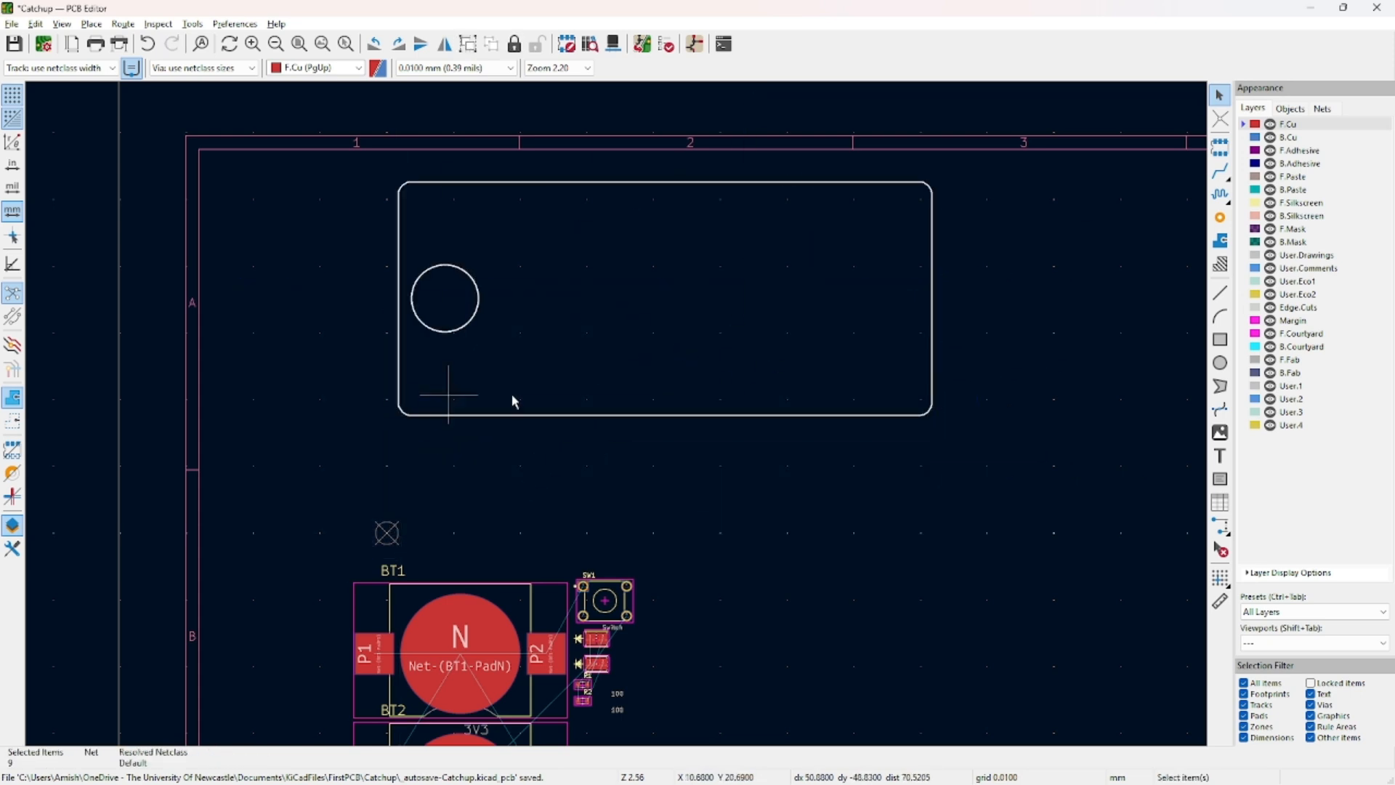
{"action": "key", "text": "ctrl+z"}
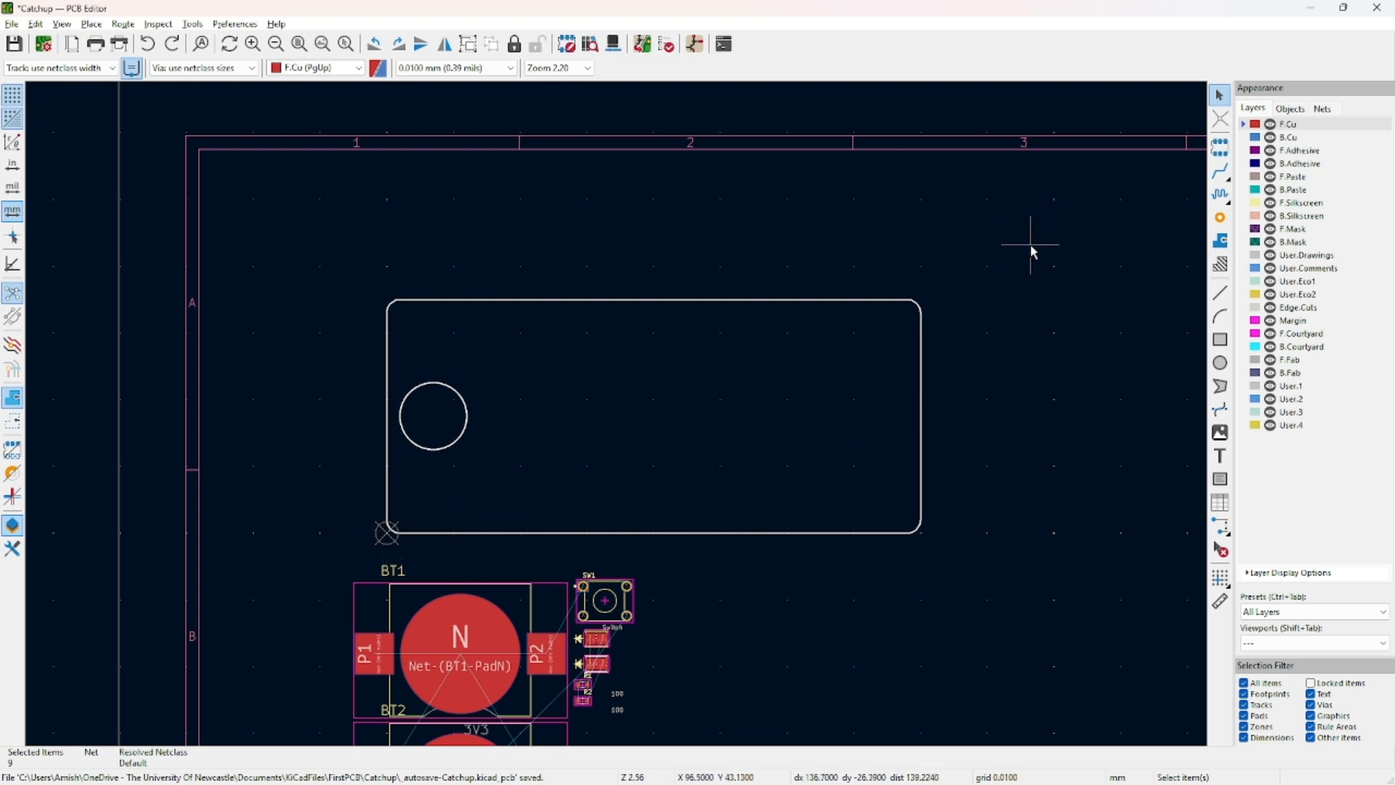
{"action": "left_click_drag", "start_coordinate": [1020, 249], "coordinate": [335, 556]}
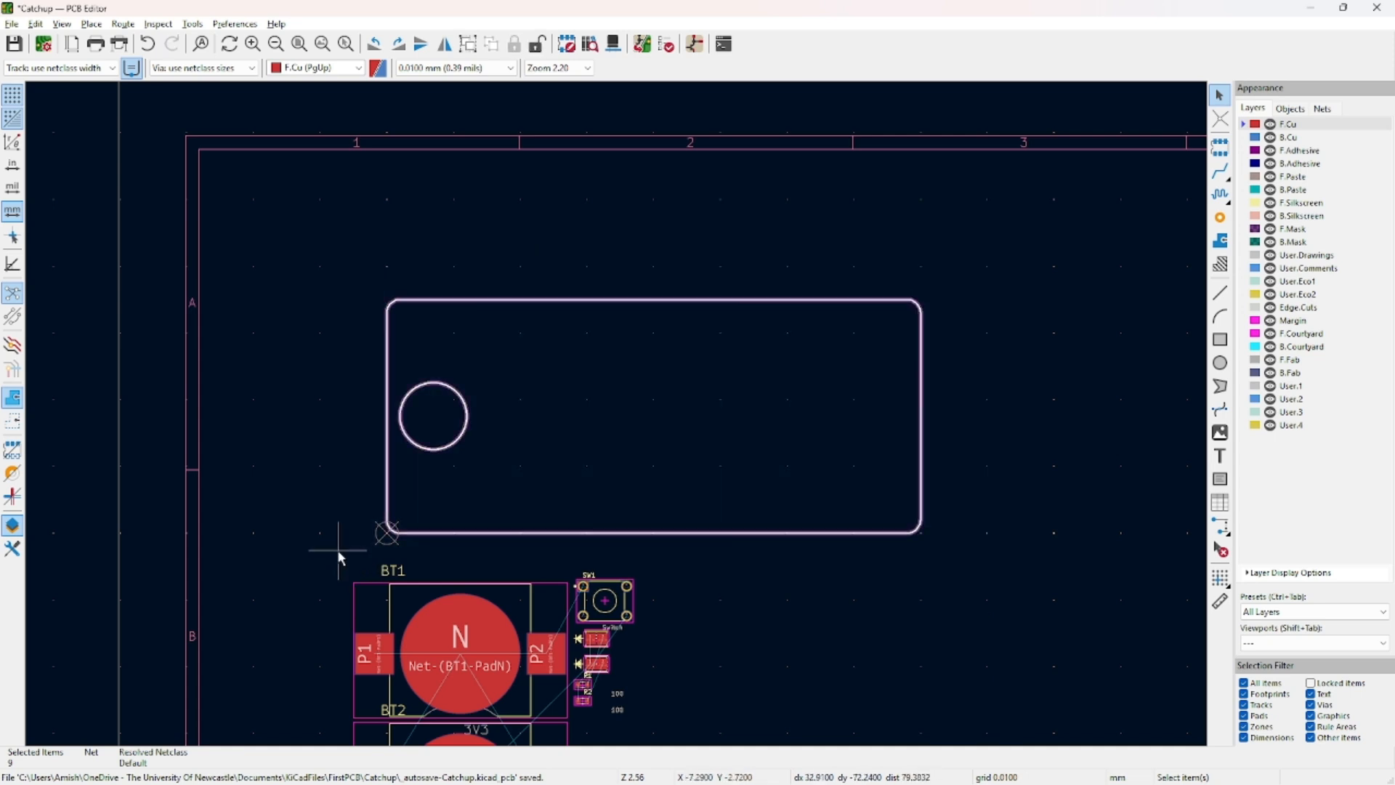
Attempt to box-select the board outline, briefly selecting and deselecting BT1 along the way.
{"action": "scroll", "coordinate": [420, 489], "scroll_direction": "up", "scroll_amount": 8}
{"action": "scroll", "coordinate": [580, 536], "scroll_direction": "up", "scroll_amount": 3}
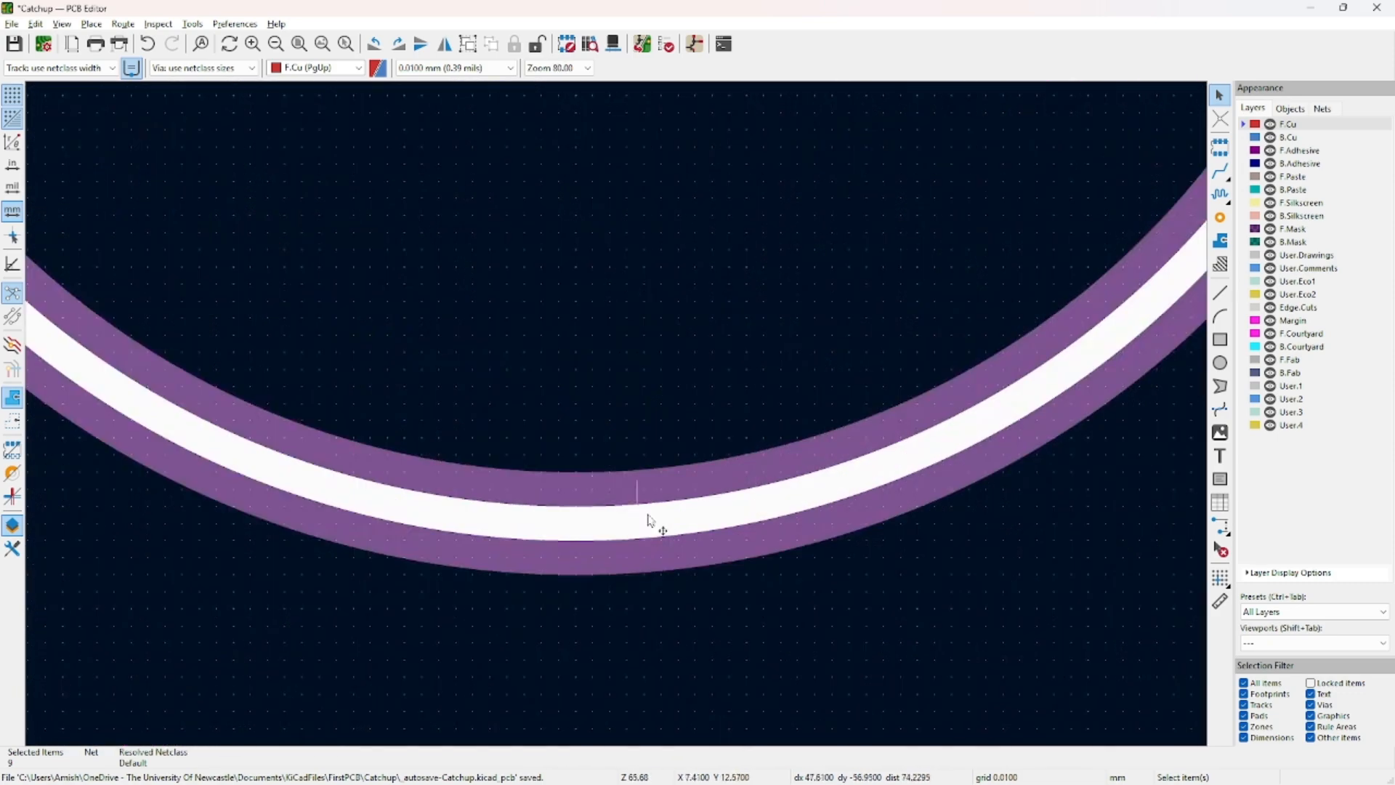
{"action": "scroll", "coordinate": [638, 548], "scroll_direction": "down", "scroll_amount": 10}
{"action": "scroll", "coordinate": [630, 424], "scroll_direction": "up", "scroll_amount": 3}
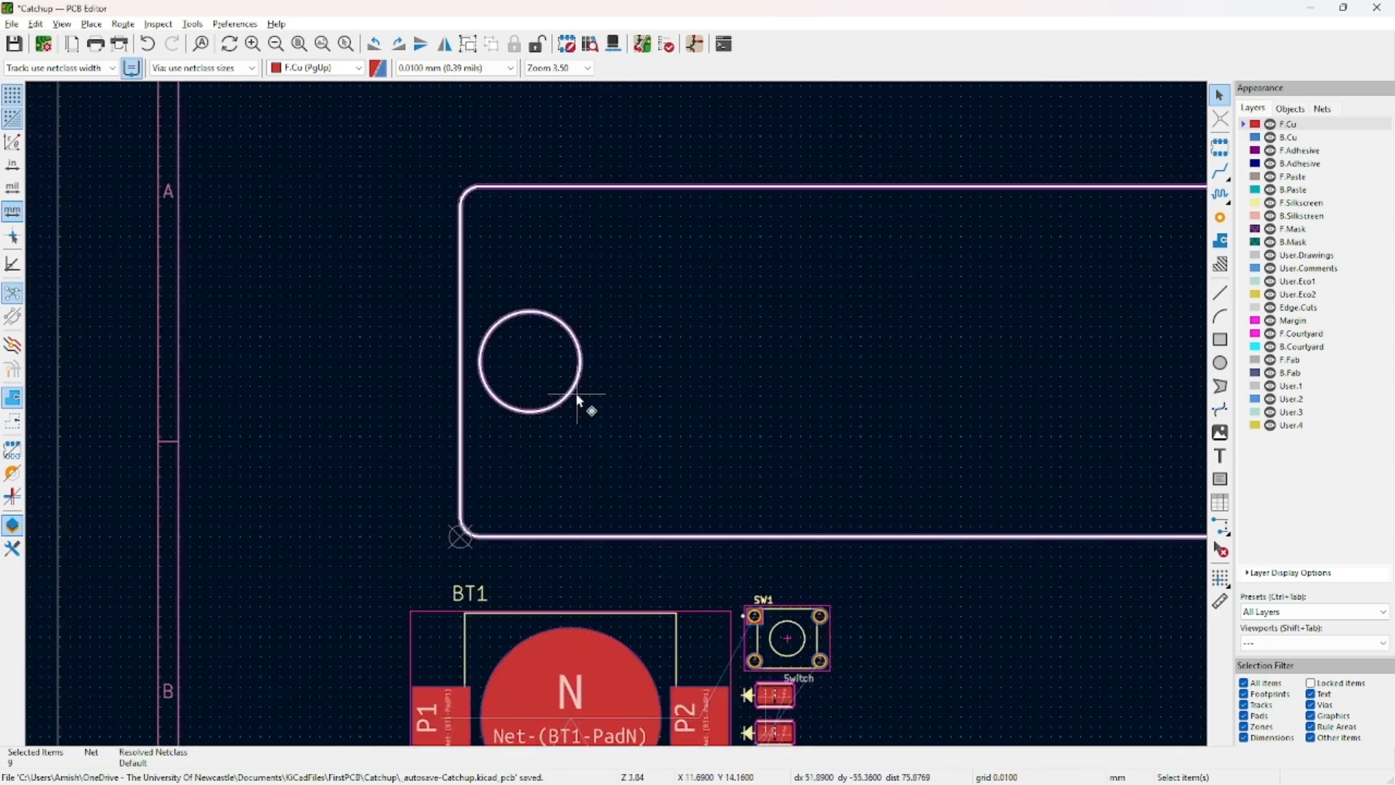
{"action": "left_click", "coordinate": [747, 418]}
{"action": "middle_click_drag", "start_coordinate": [825, 408], "coordinate": [700, 415]}
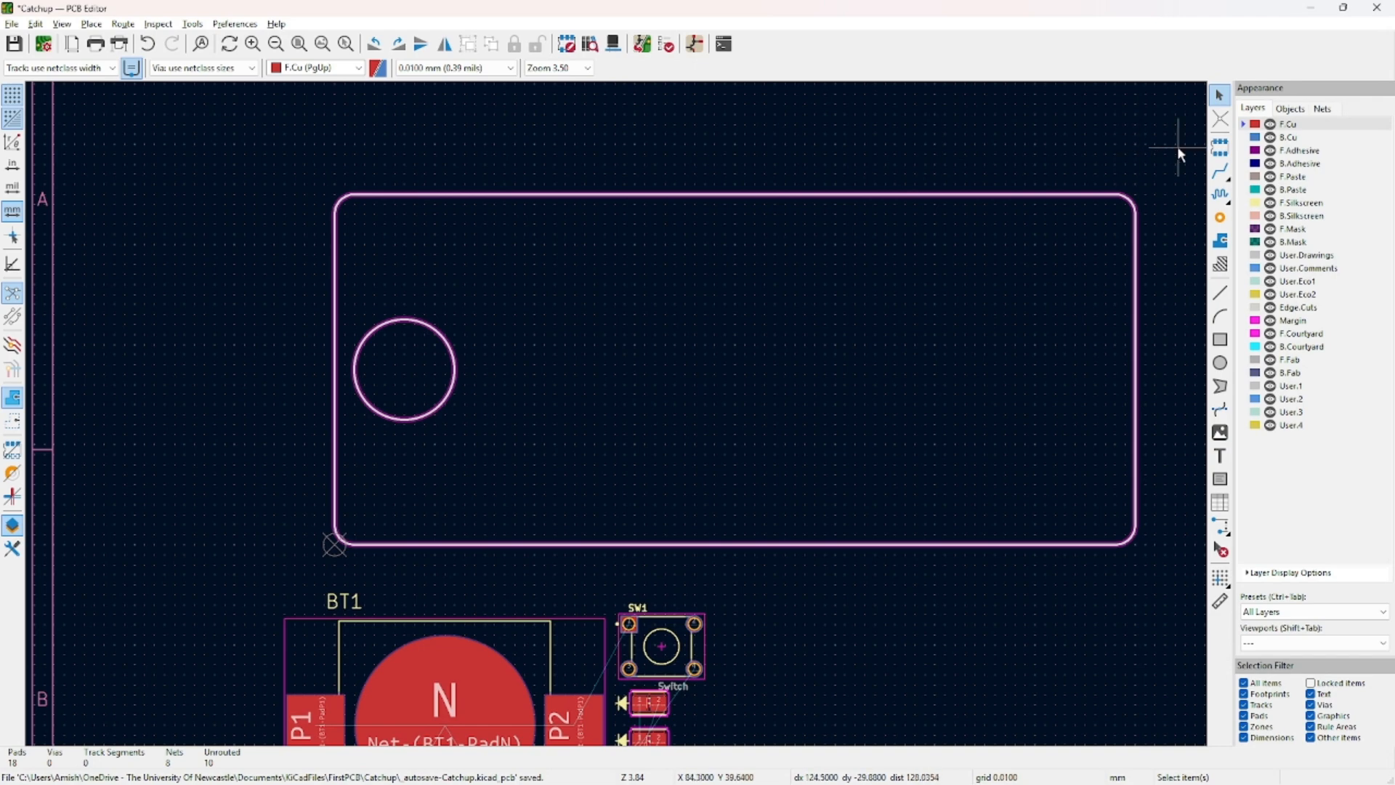
{"action": "left_click_drag", "start_coordinate": [1177, 146], "coordinate": [632, 479]}
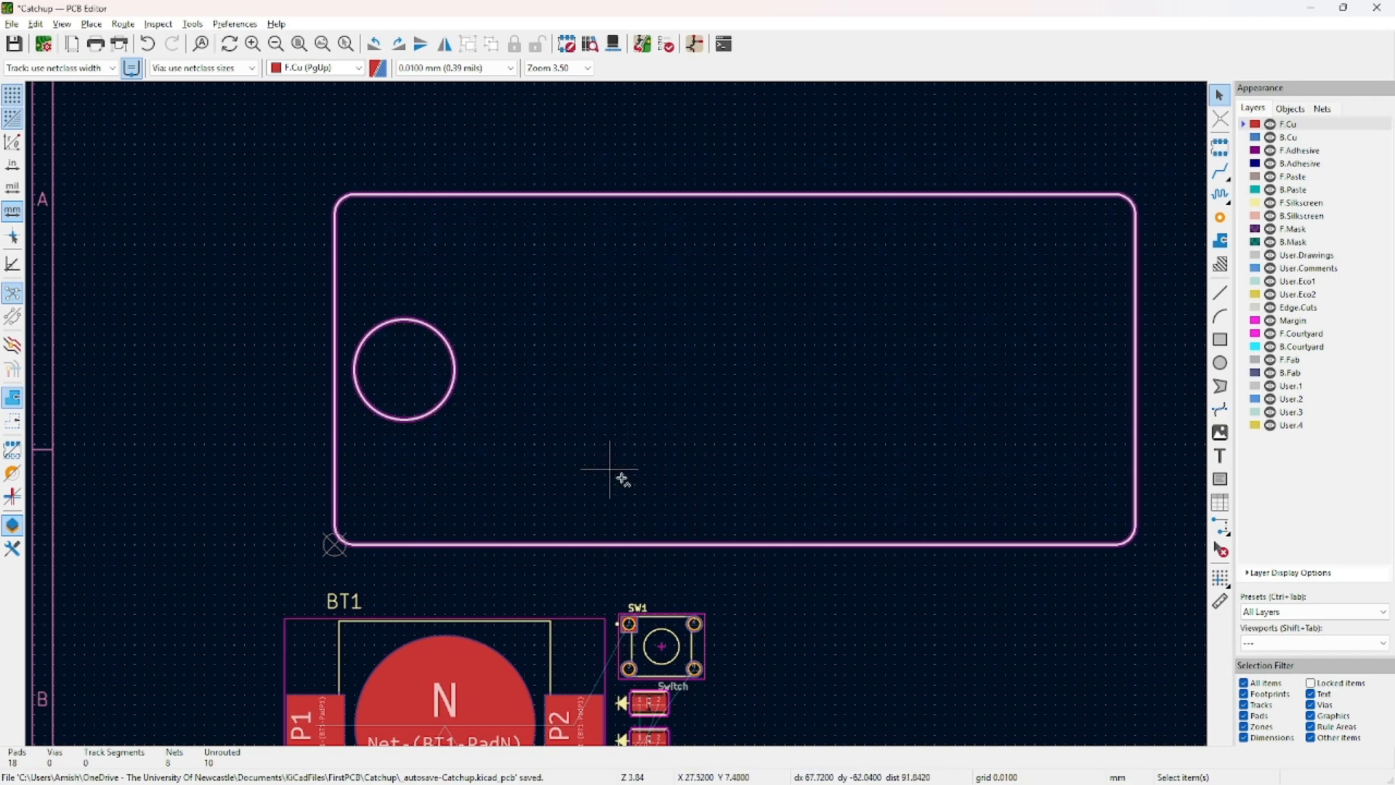
{"action": "left_click", "coordinate": [436, 637]}
{"action": "middle_click_drag", "start_coordinate": [609, 469], "coordinate": [571, 493]}
{"action": "left_click", "coordinate": [732, 554]}
Box-select the whole board outline and try moving it, dismissing the locked-items warning.
{"action": "scroll", "coordinate": [737, 552], "scroll_direction": "down", "scroll_amount": 2}
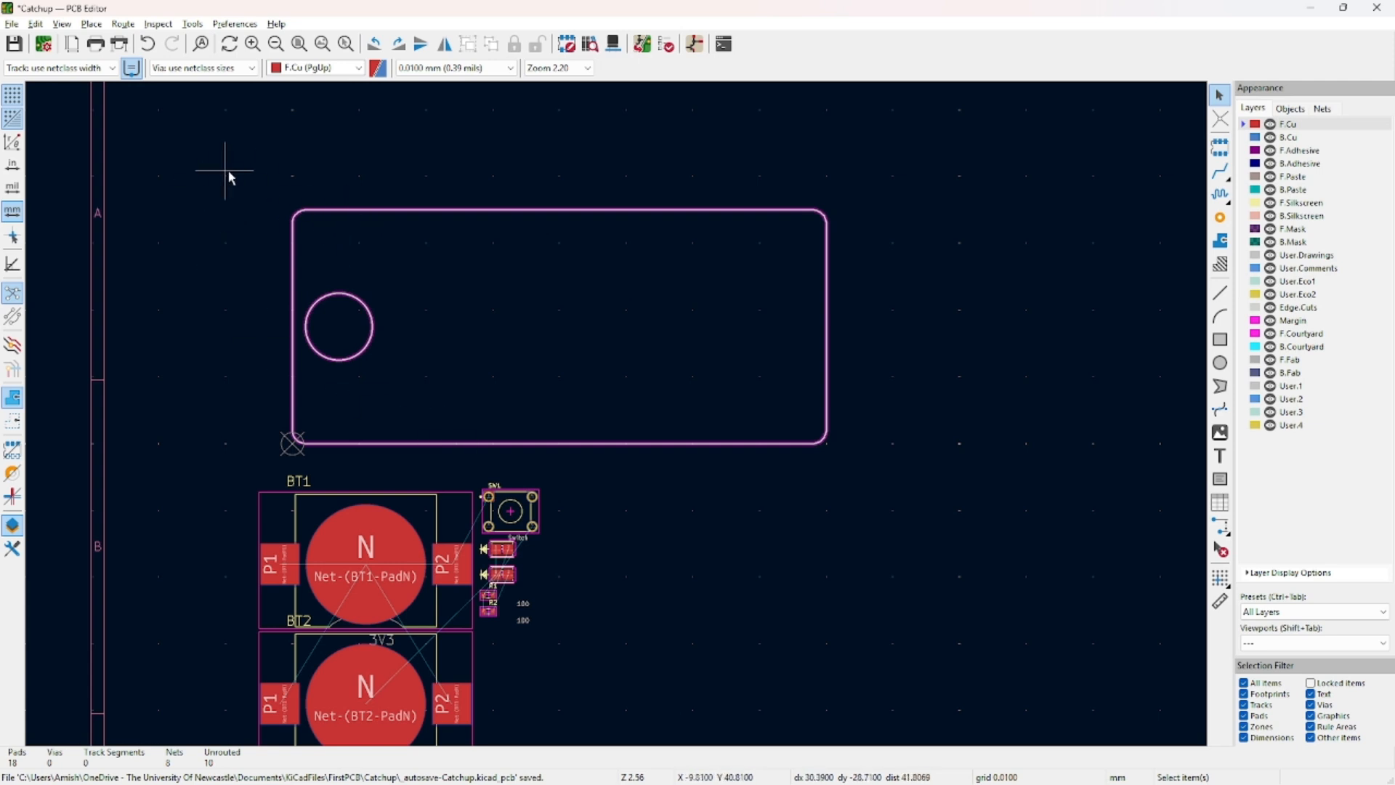
{"action": "left_click_drag", "start_coordinate": [230, 178], "coordinate": [861, 457]}
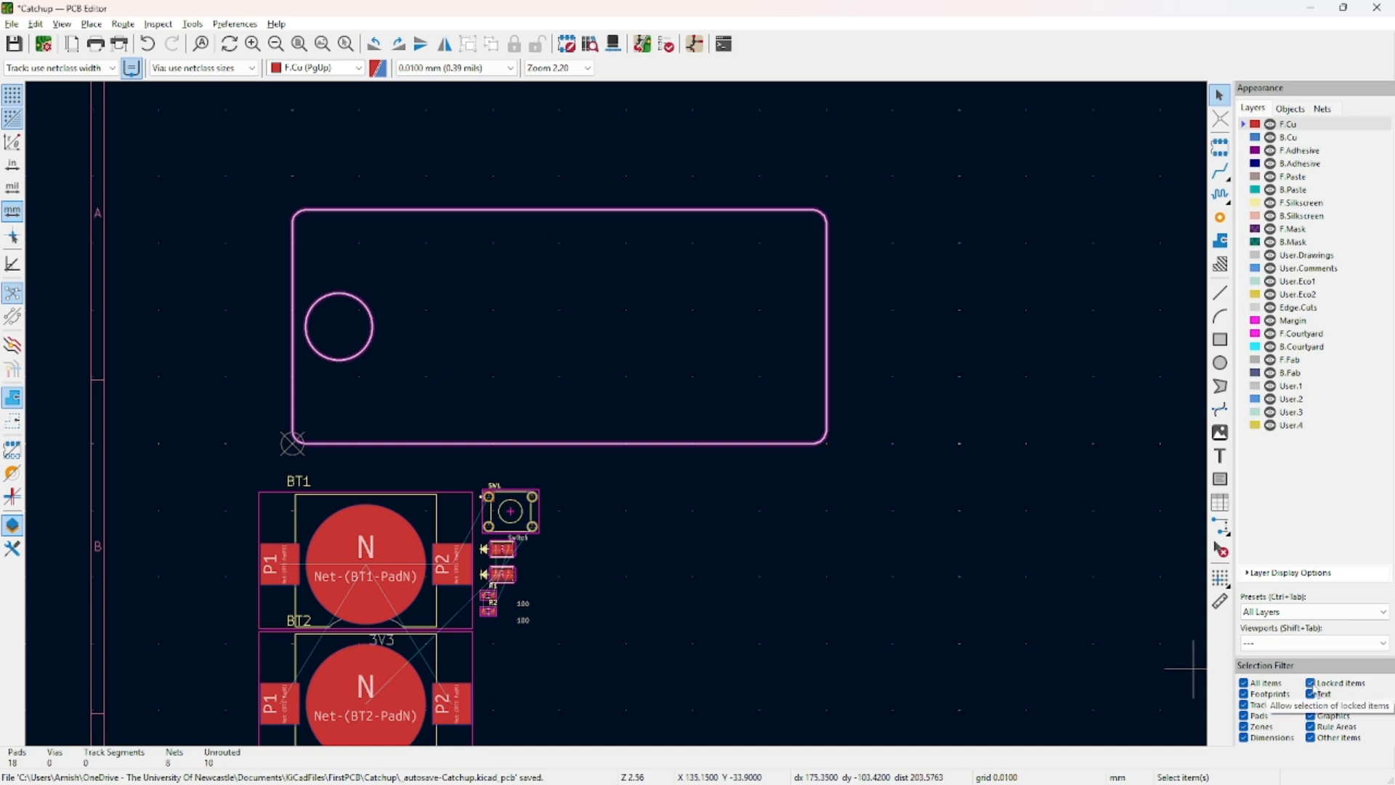
{"action": "left_click_drag", "start_coordinate": [859, 157], "coordinate": [256, 478]}
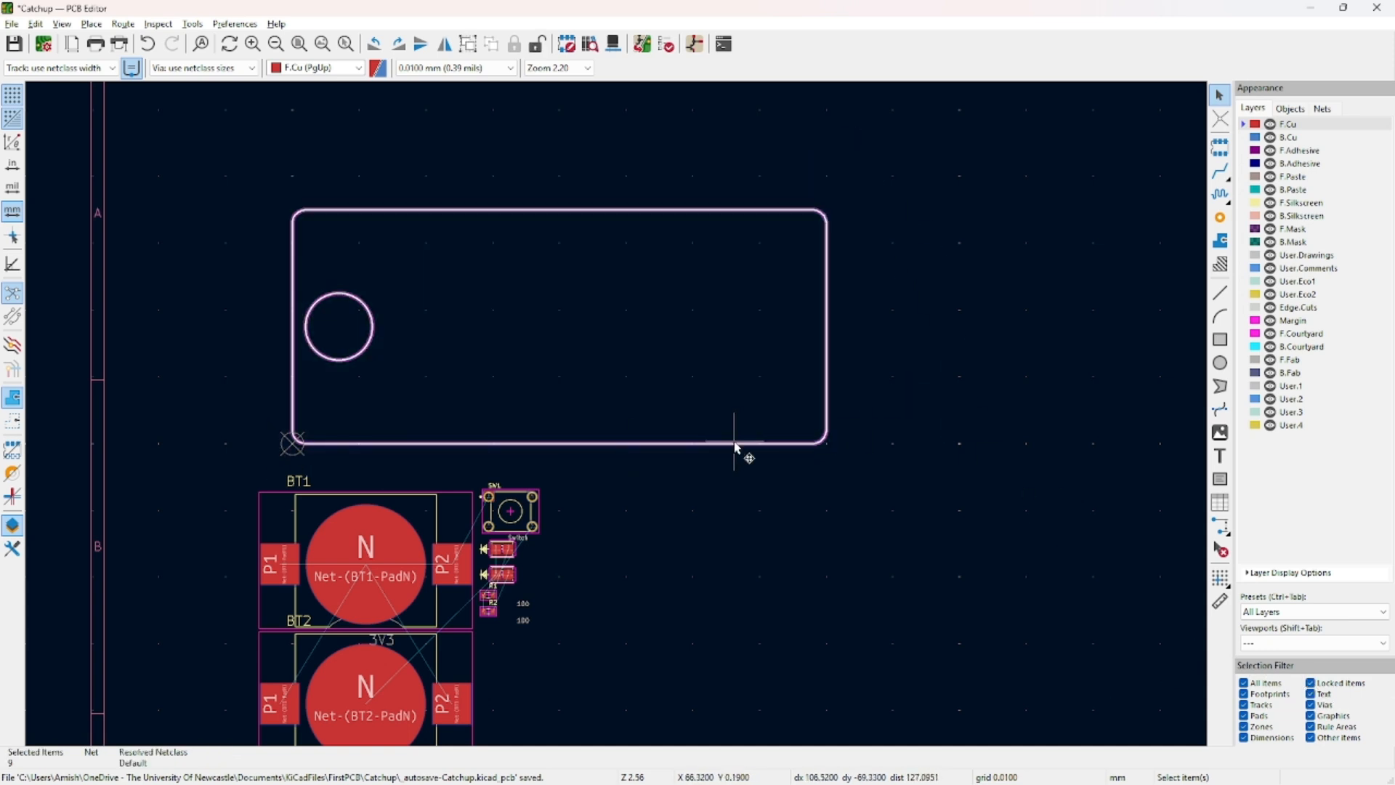
{"action": "left_click_drag", "start_coordinate": [734, 442], "coordinate": [732, 433]}
{"action": "left_click", "coordinate": [286, 160]}
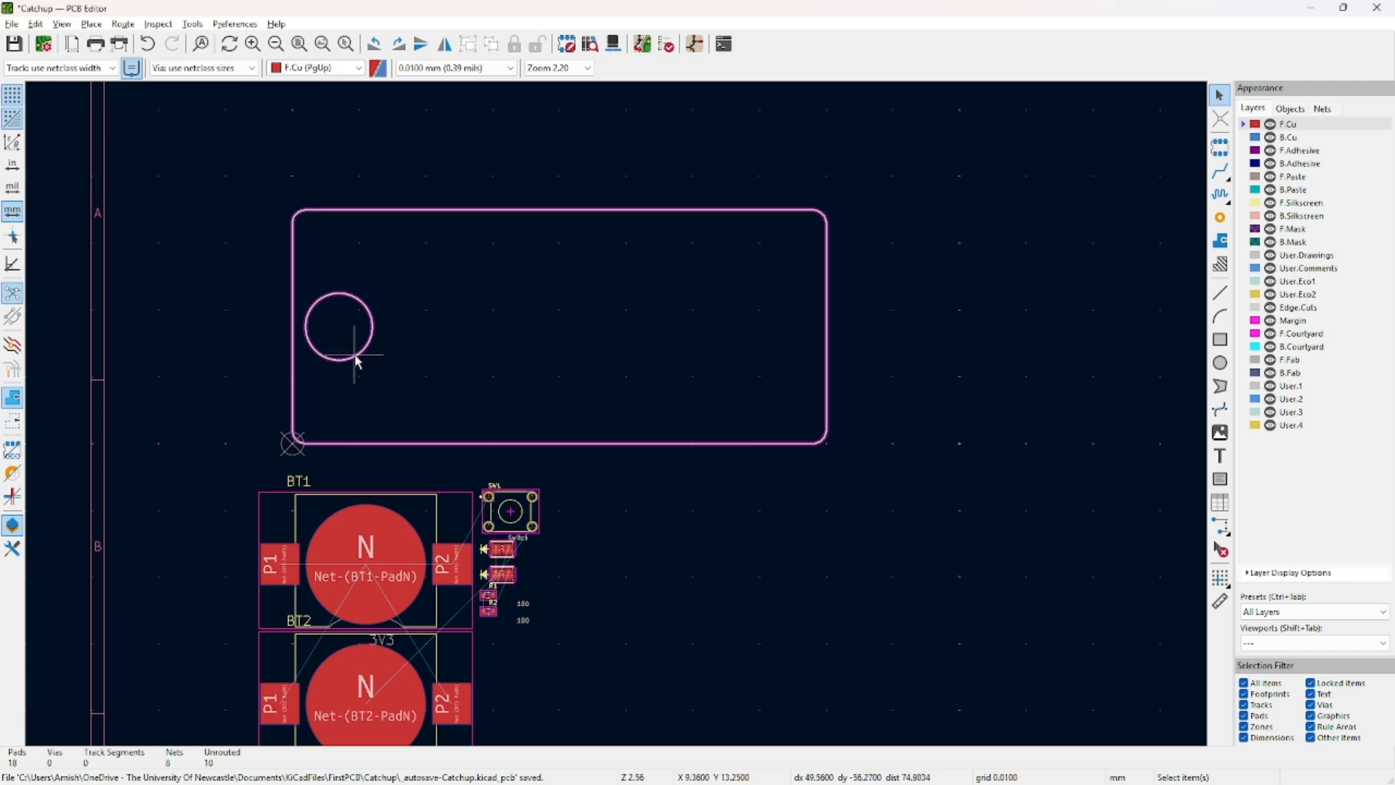
Toggle the lock on the round Edge.Cuts hole with L and check its properties.
{"action": "left_click", "coordinate": [356, 356]}
{"action": "key", "text": "l"}
{"action": "scroll", "coordinate": [330, 349], "scroll_direction": "up", "scroll_amount": 4}
{"action": "left_click", "coordinate": [739, 445]}
{"action": "left_click", "coordinate": [670, 427]}
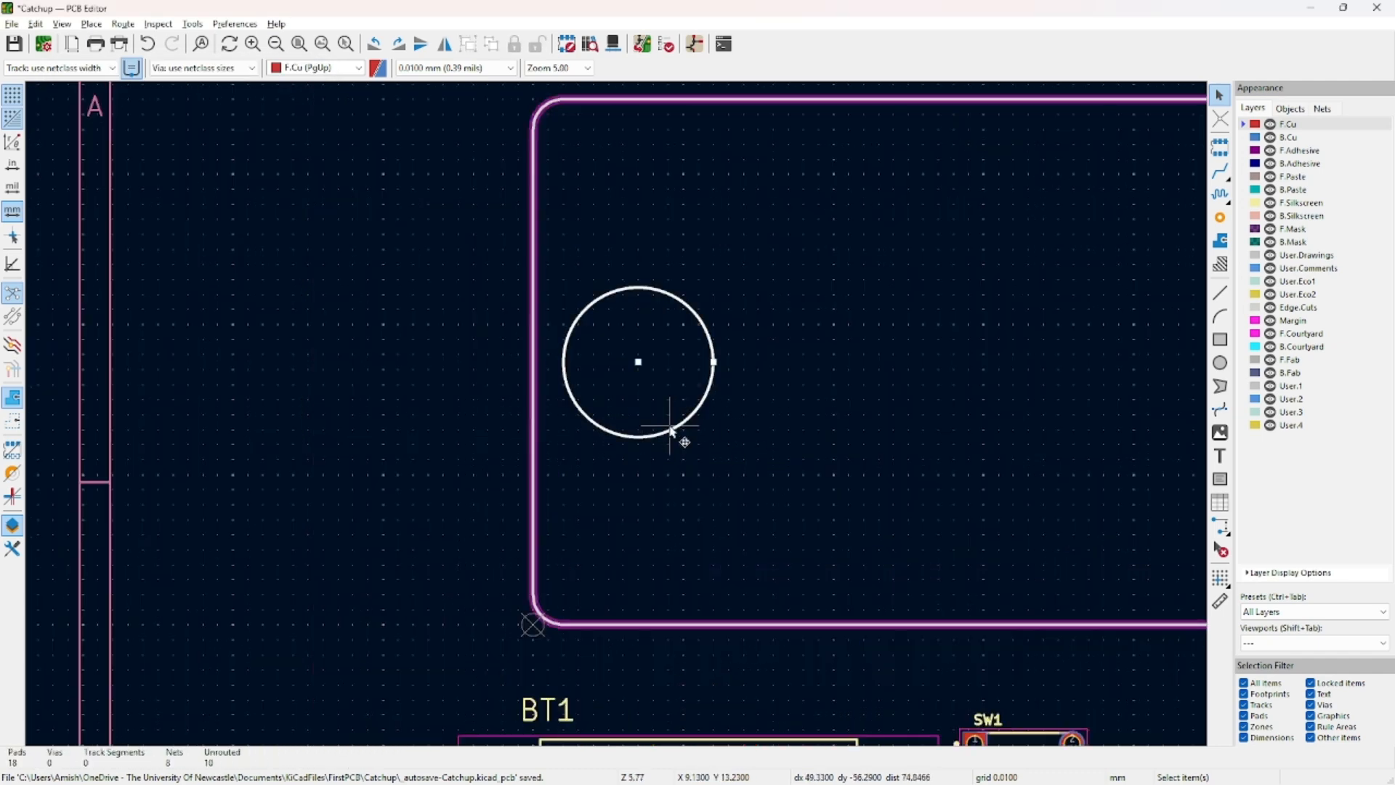
{"action": "double_click", "coordinate": [670, 428]}
{"action": "key", "text": "Escape"}
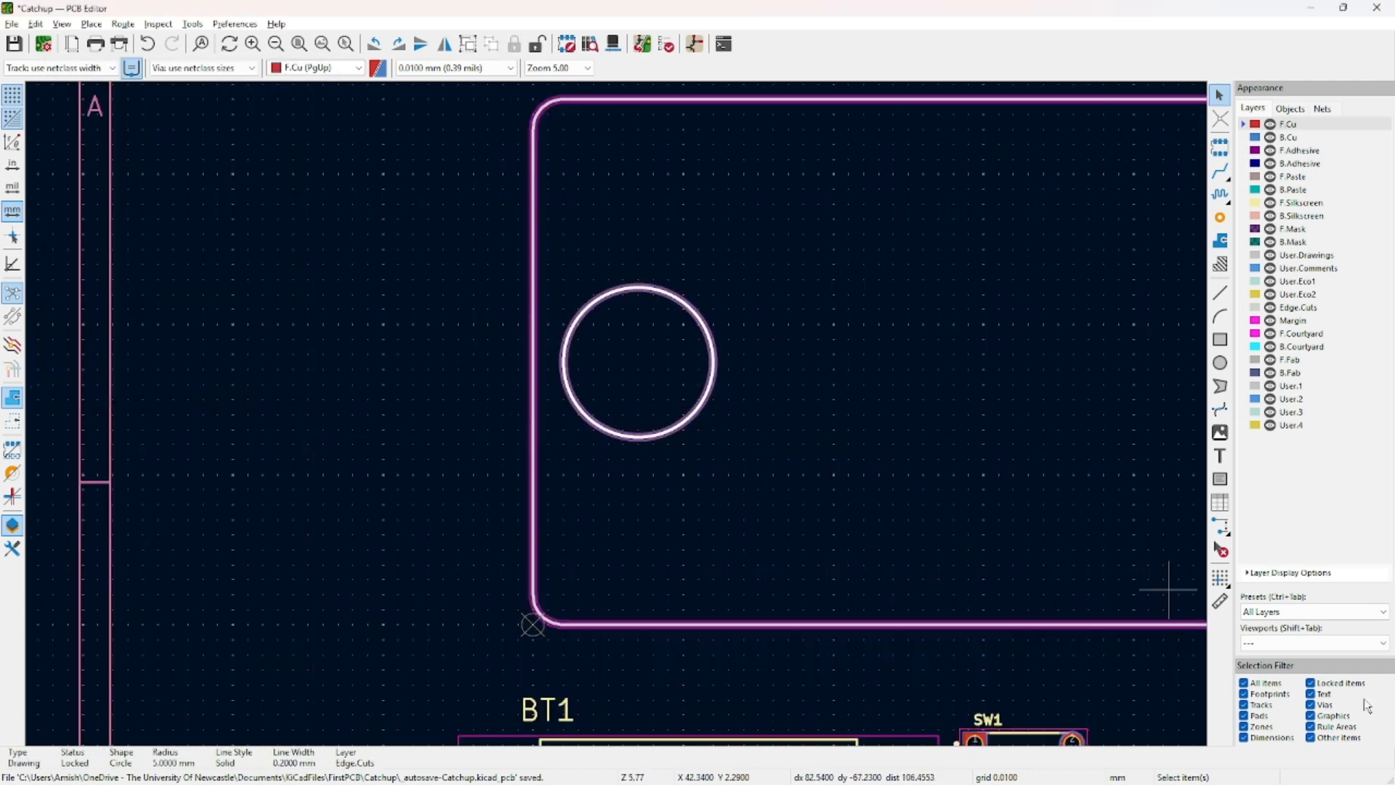
Untick 'Locked items' in the Selection Filter so locked parts can't be picked.
{"action": "left_click", "coordinate": [1311, 683]}
{"action": "scroll", "coordinate": [1019, 577], "scroll_direction": "down", "scroll_amount": 2}
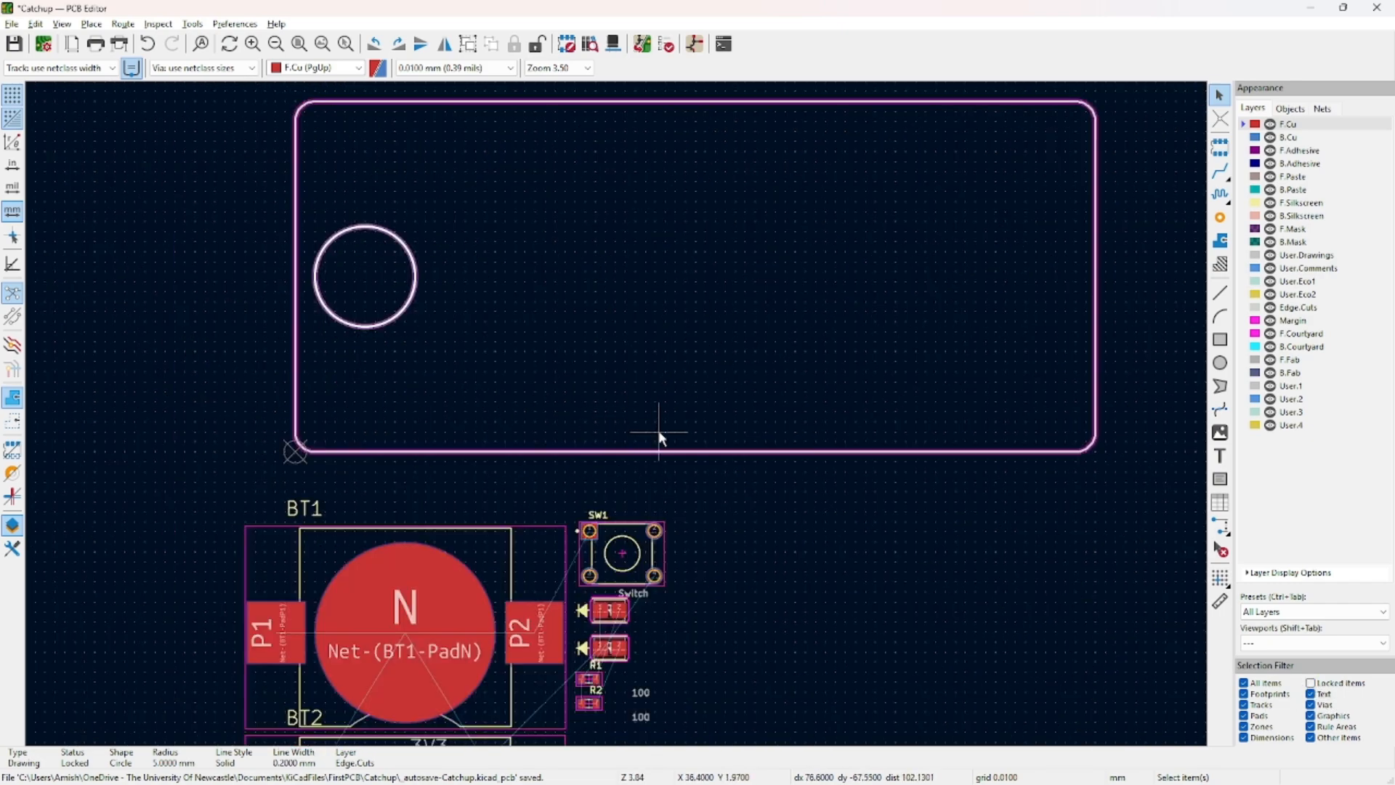
{"action": "left_click", "coordinate": [781, 515]}
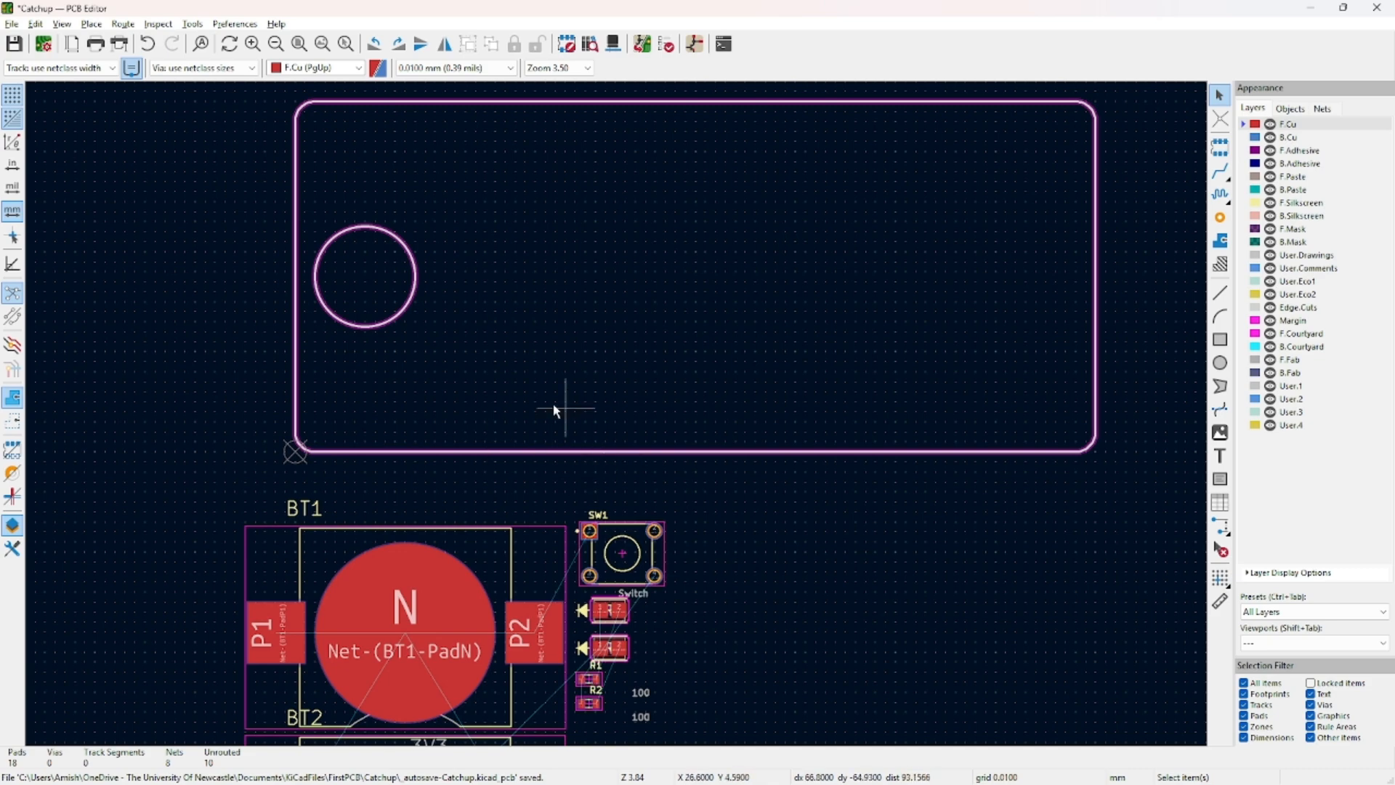
{"action": "scroll", "coordinate": [555, 405], "scroll_direction": "down", "scroll_amount": 2}
{"action": "middle_click_drag", "start_coordinate": [748, 447], "coordinate": [685, 467]}
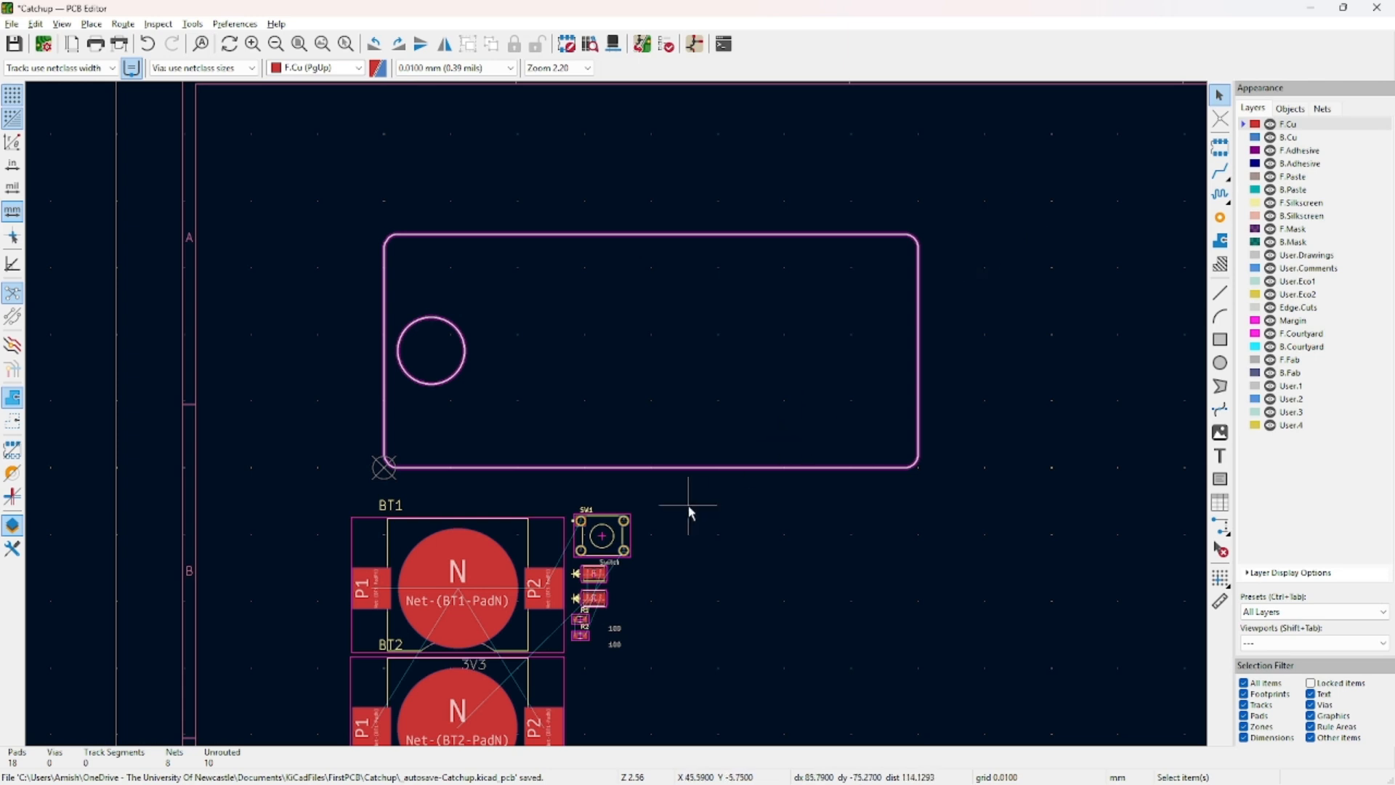
Move BT1 up toward the board corner and shift SW1, both LEDs, R1 and R2 right.
{"action": "middle_click_drag", "start_coordinate": [788, 561], "coordinate": [738, 415]}
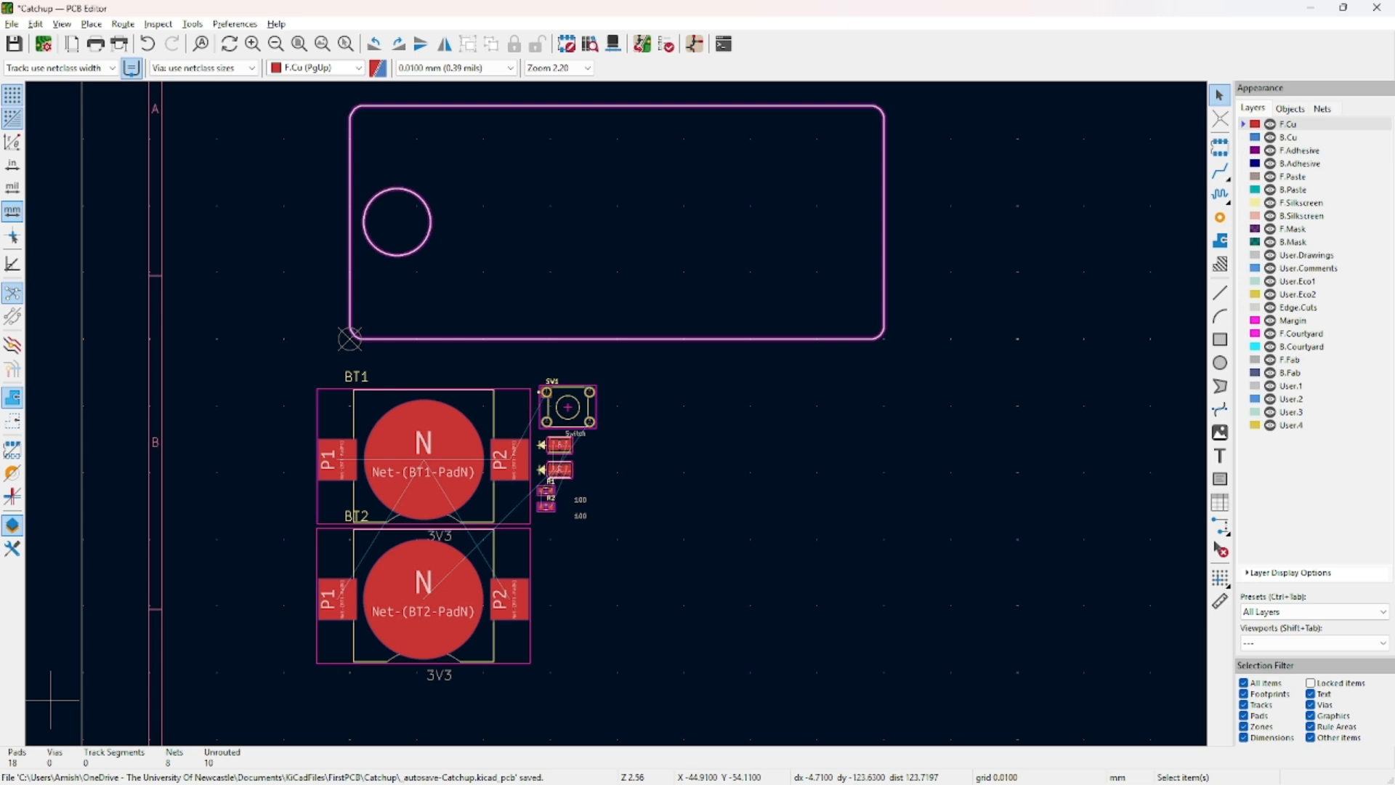
{"action": "left_click", "coordinate": [511, 467]}
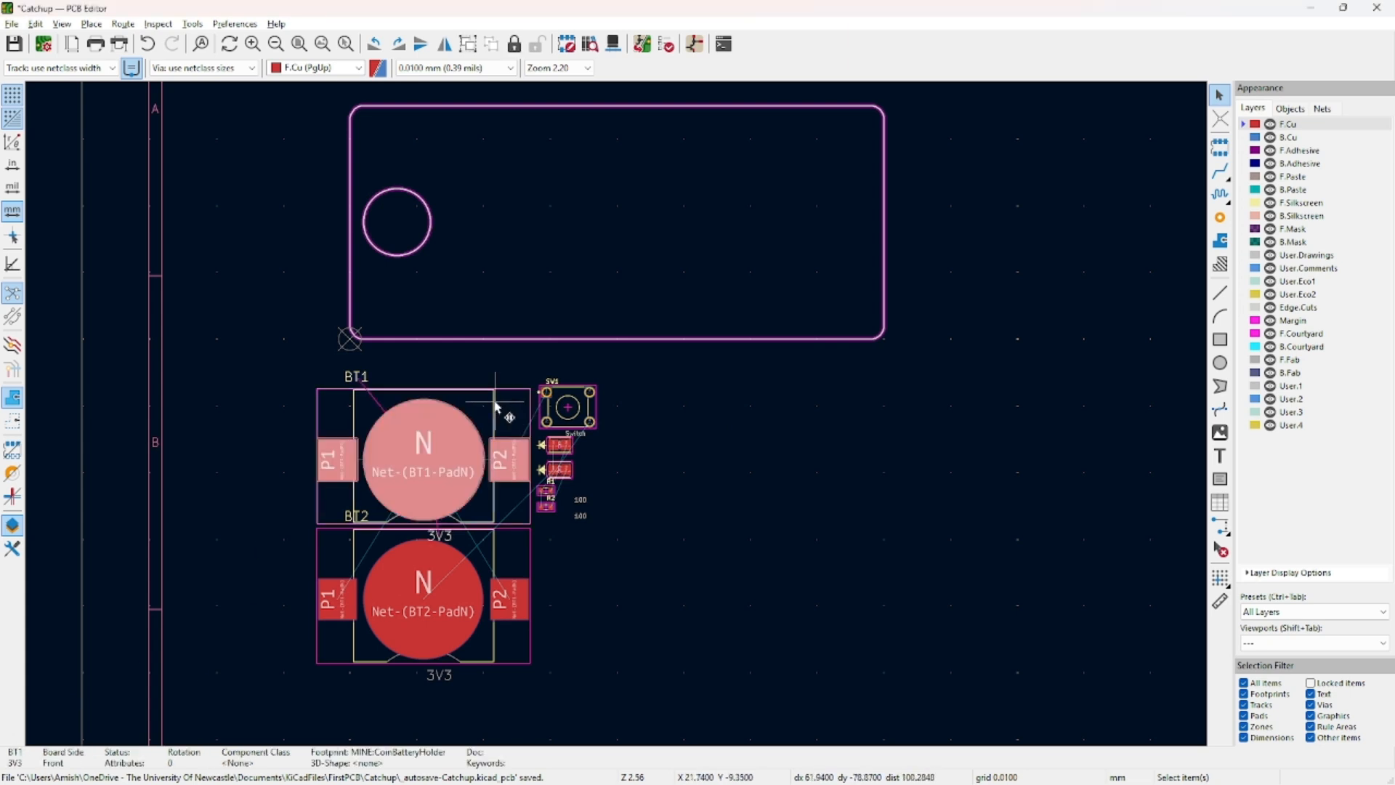
{"action": "left_click_drag", "start_coordinate": [510, 468], "coordinate": [377, 431]}
{"action": "left_click_drag", "start_coordinate": [528, 363], "coordinate": [660, 540]}
{"action": "left_click_drag", "start_coordinate": [578, 396], "coordinate": [696, 432]}
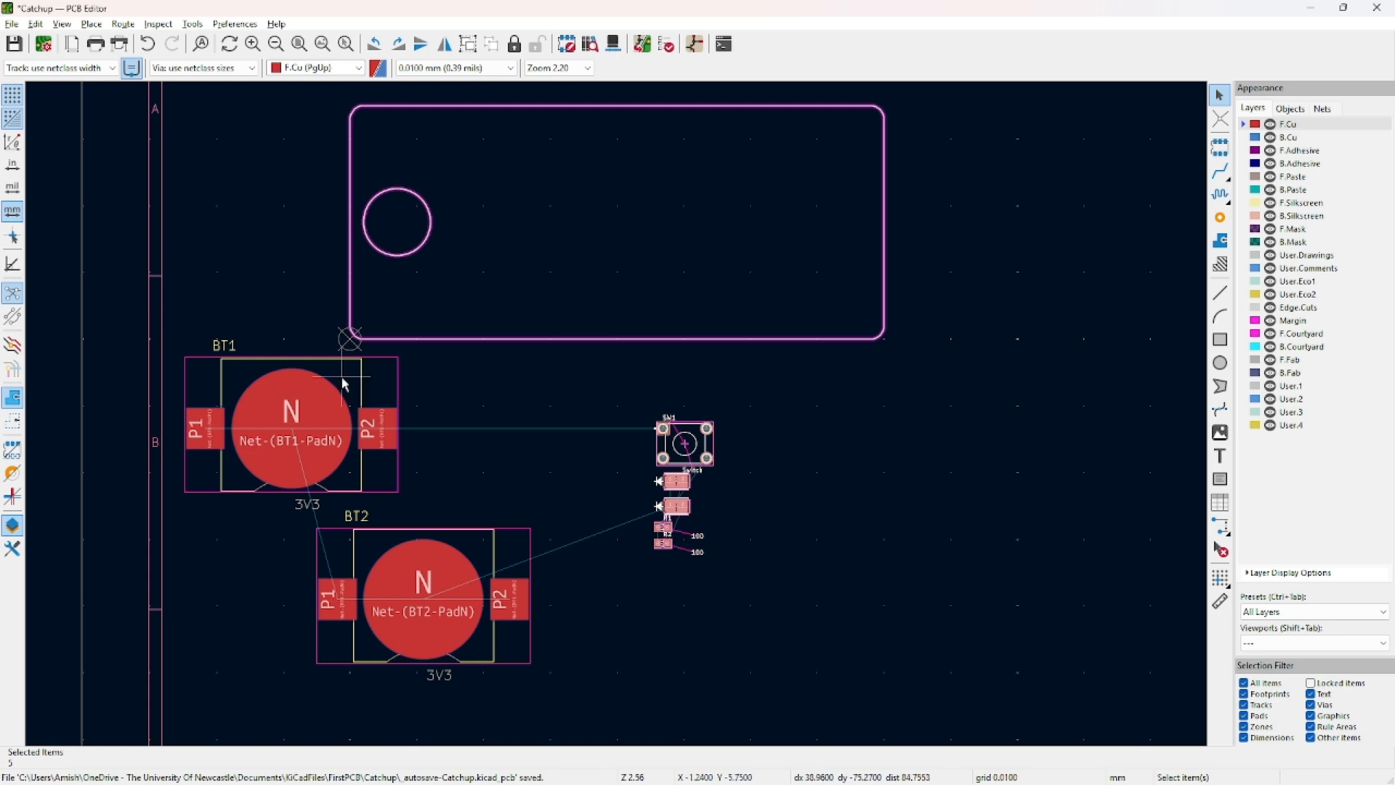
Reposition BT1 rightward so it sits just below the board's lower-left corner.
{"action": "left_click", "coordinate": [366, 385]}
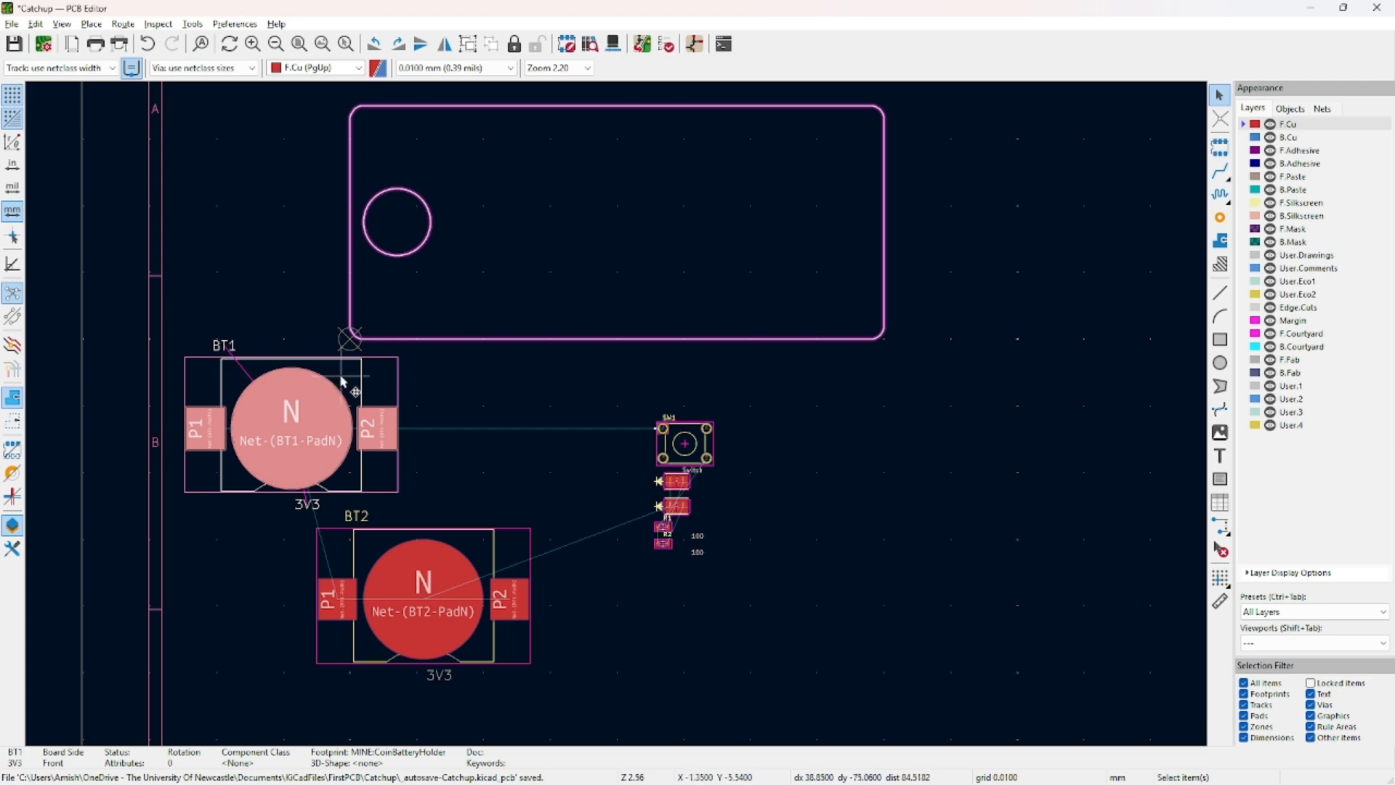
{"action": "left_click_drag", "start_coordinate": [349, 388], "coordinate": [480, 435]}
{"action": "scroll", "coordinate": [679, 440], "scroll_direction": "up", "scroll_amount": 7}
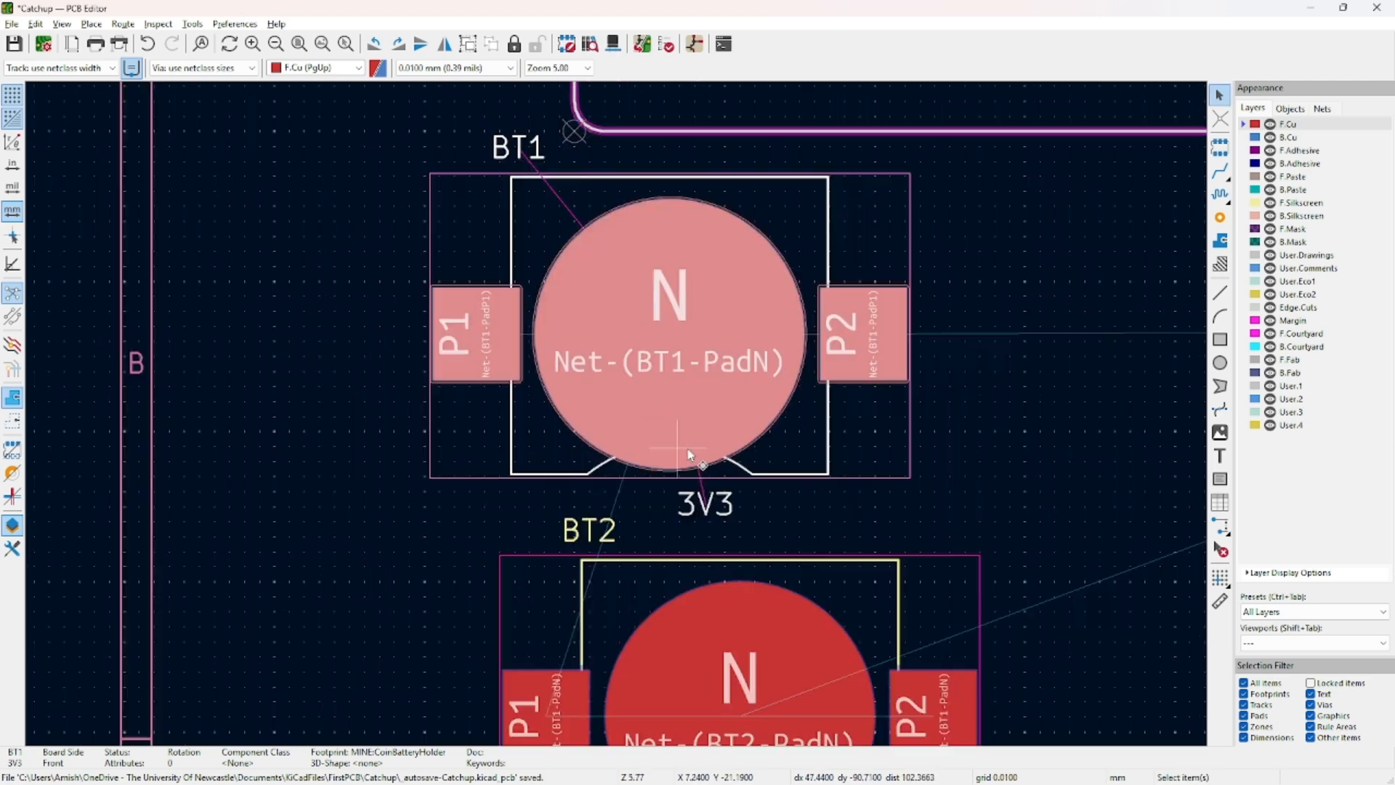
{"action": "scroll", "coordinate": [675, 418], "scroll_direction": "down", "scroll_amount": 2}
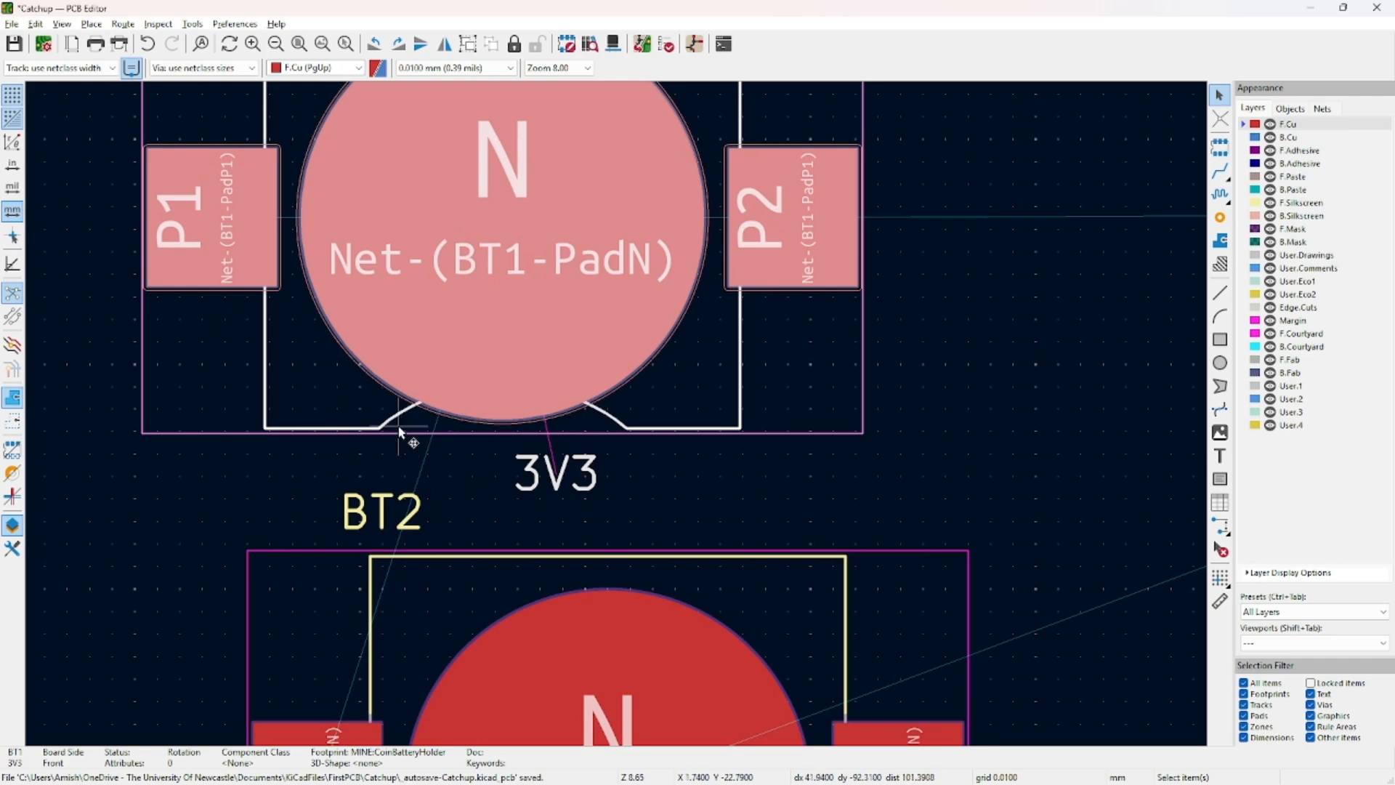
{"action": "scroll", "coordinate": [398, 427], "scroll_direction": "down", "scroll_amount": 1}
{"action": "middle_click_drag", "start_coordinate": [1052, 363], "coordinate": [703, 379]}
{"action": "left_click", "coordinate": [702, 379]}
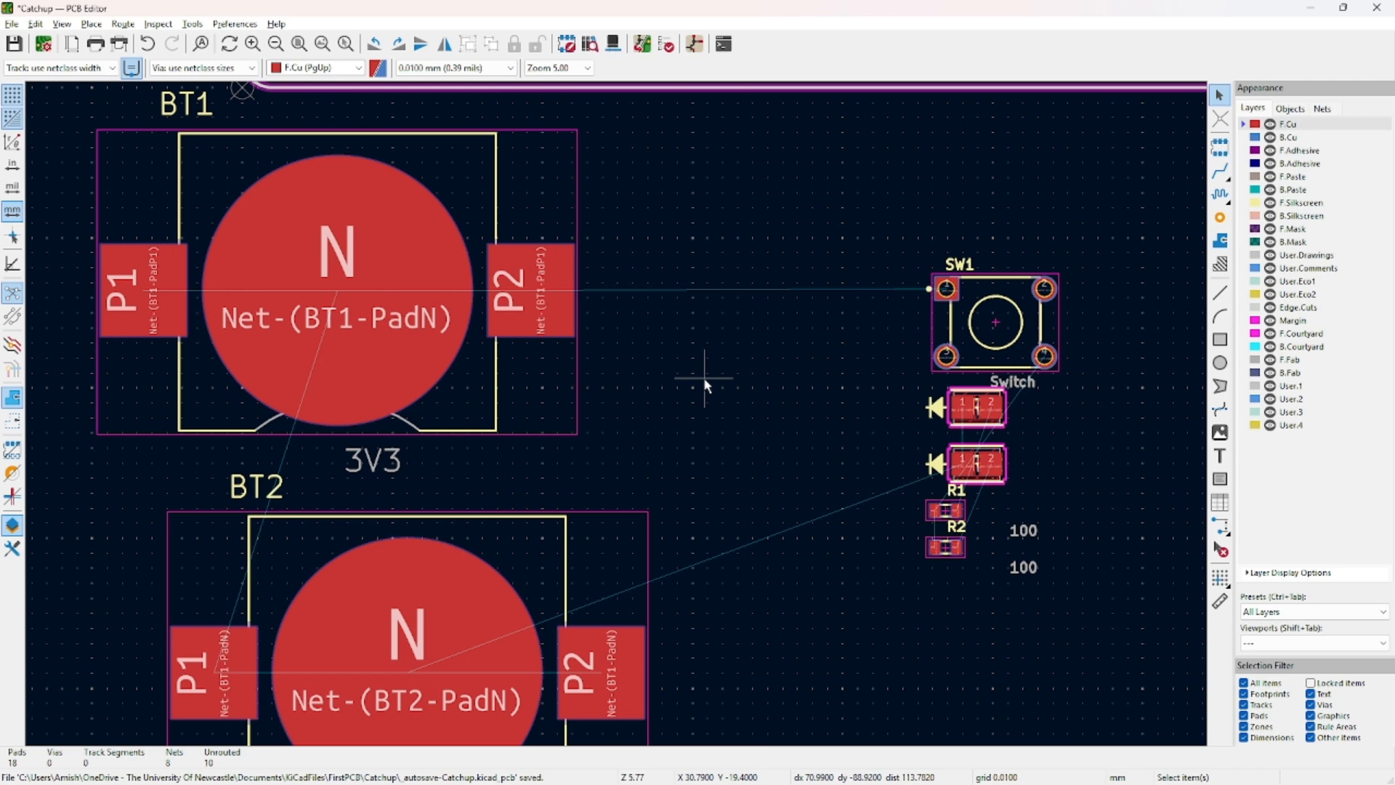
{"action": "scroll", "coordinate": [703, 377], "scroll_direction": "down", "scroll_amount": 3}
{"action": "left_click", "coordinate": [515, 339]}
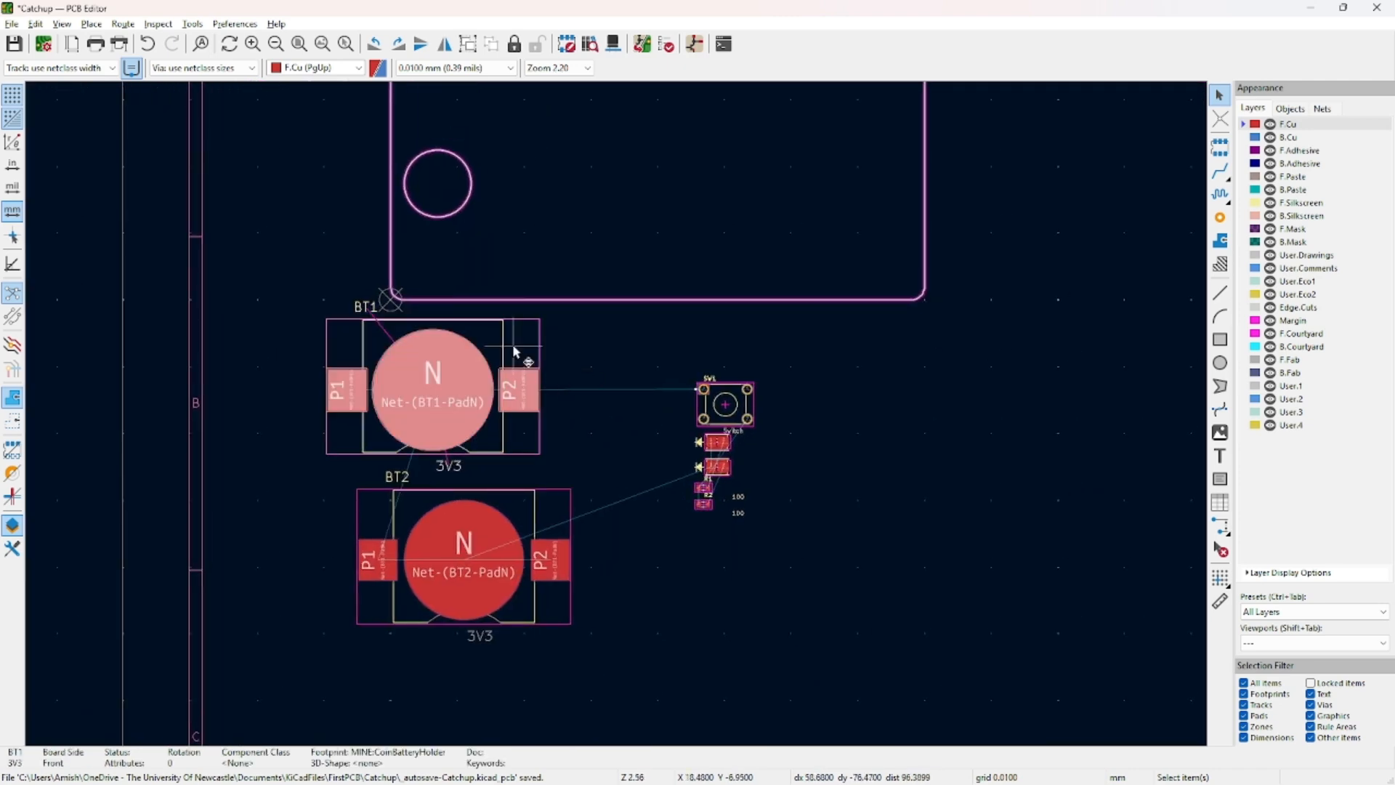
Rotate BT1 by 90° and inspect its P2 pad and SW1's pad 1.
{"action": "key", "text": "r"}
{"action": "left_click", "coordinate": [449, 311]}
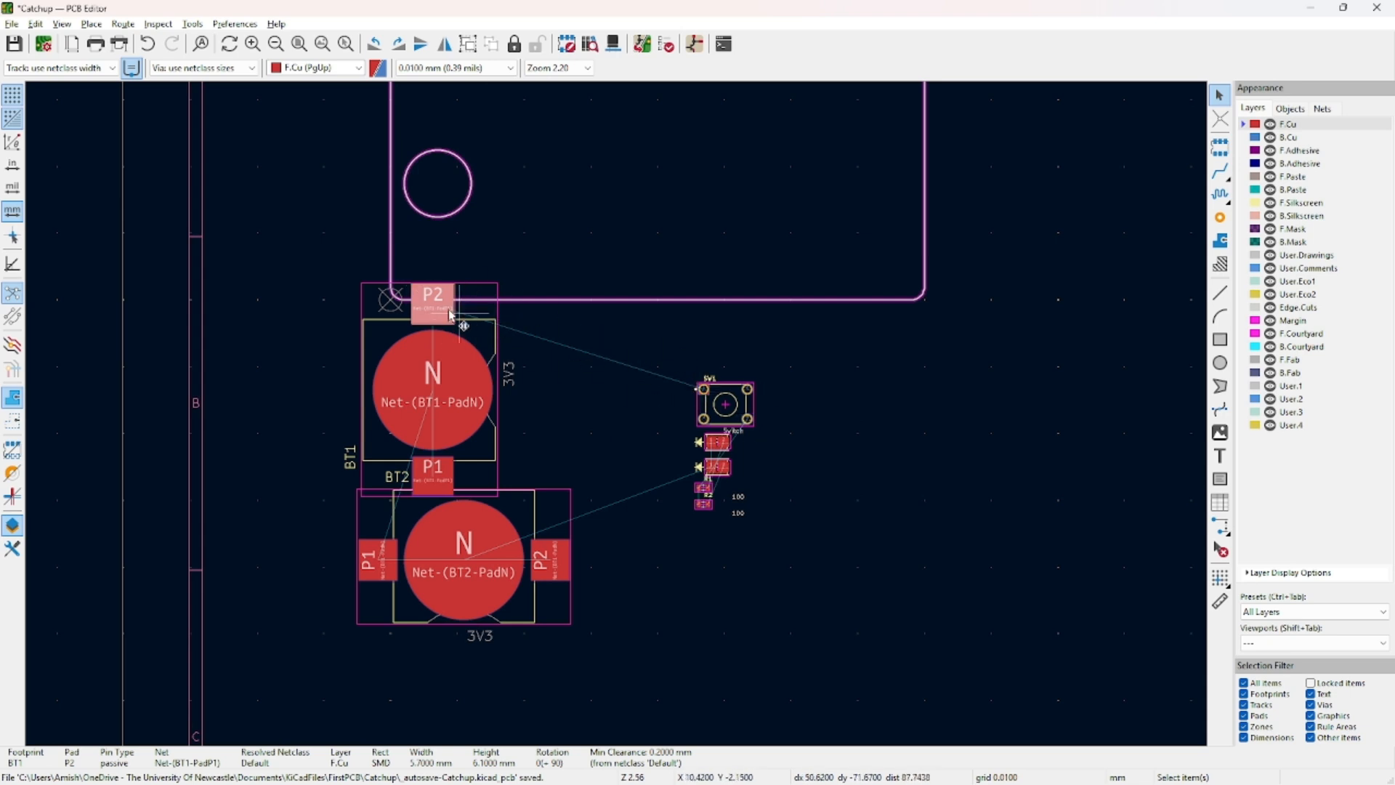
{"action": "left_click", "coordinate": [703, 390]}
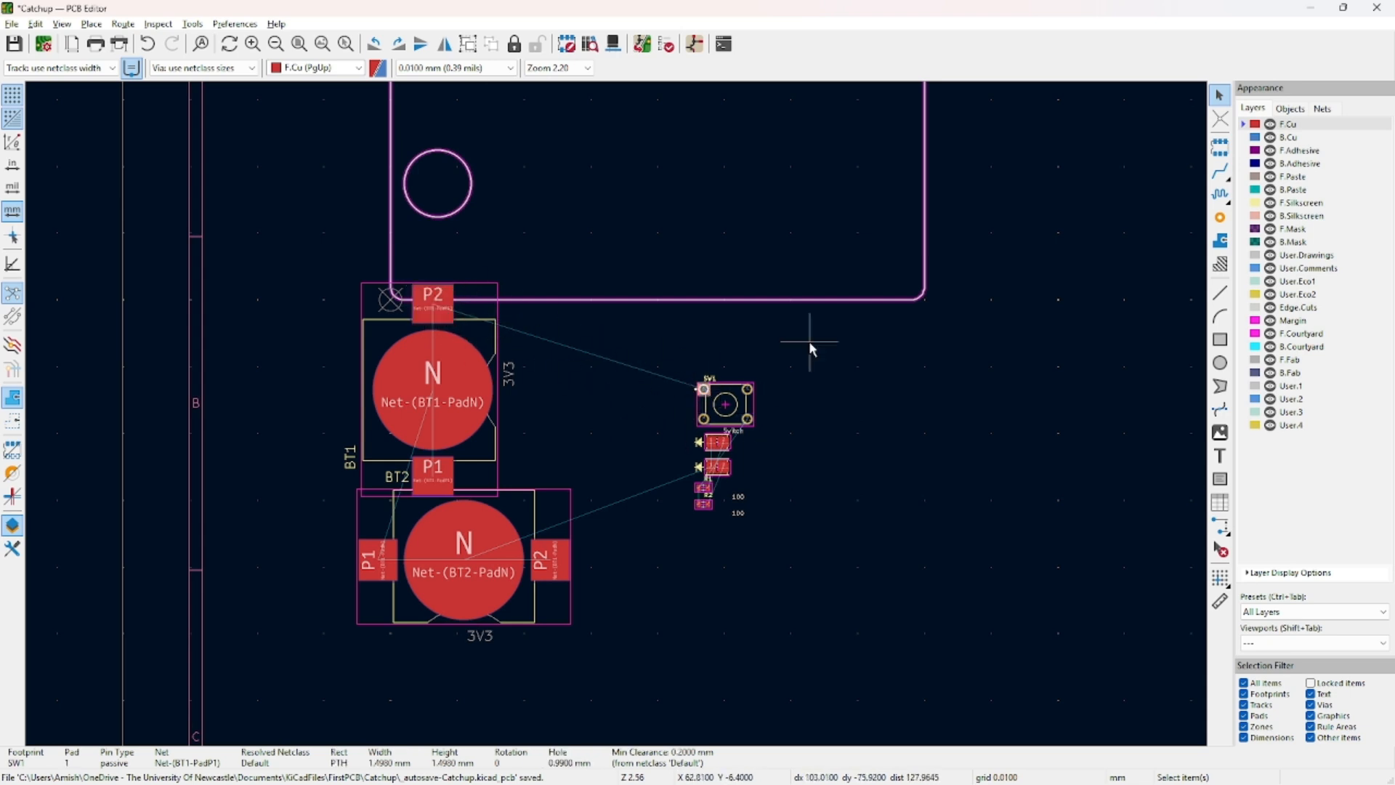
{"action": "left_click", "coordinate": [866, 407]}
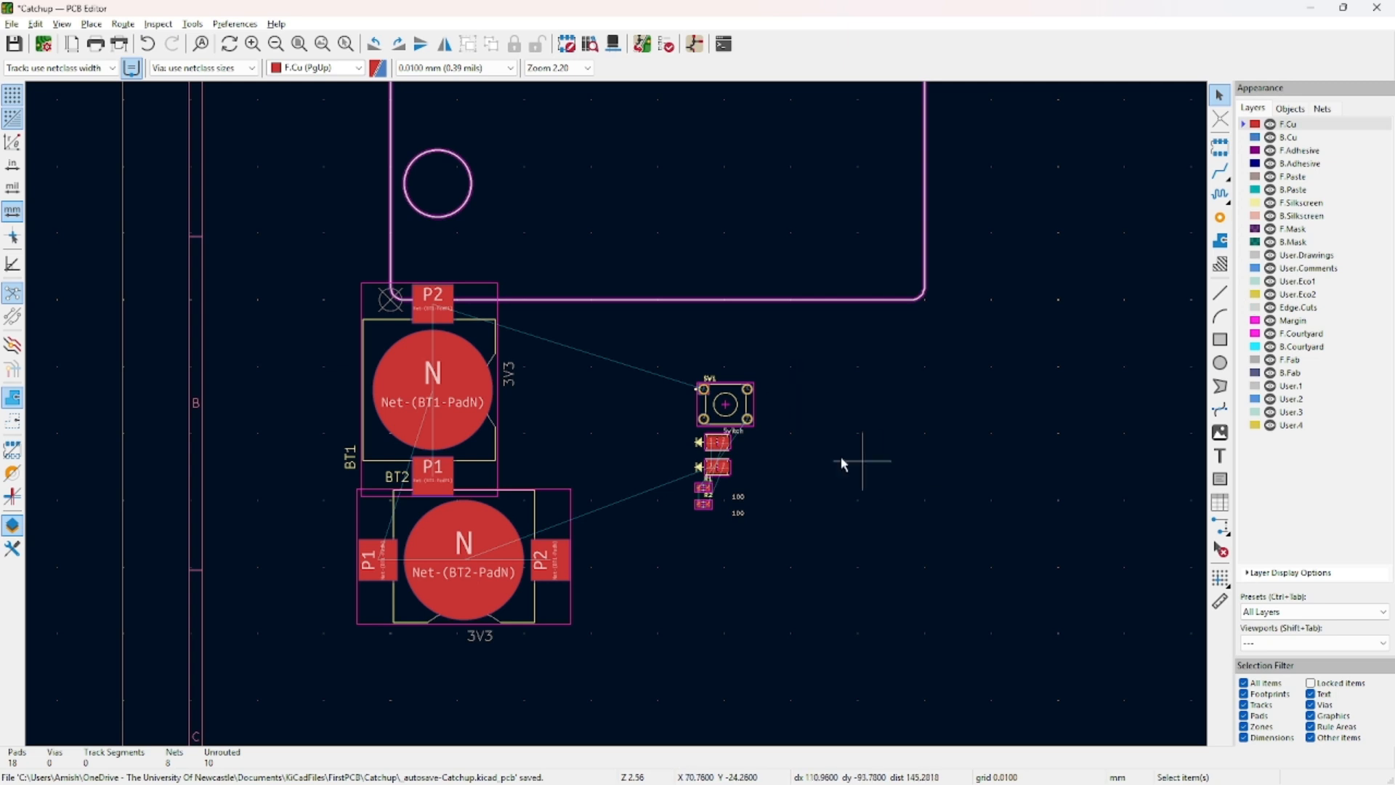
Move BT1 inside the Edge.Cuts outline beside the round hole.
{"action": "middle_click_drag", "start_coordinate": [573, 397], "coordinate": [489, 543]}
{"action": "left_click", "coordinate": [425, 471]}
{"action": "key", "text": "m"}
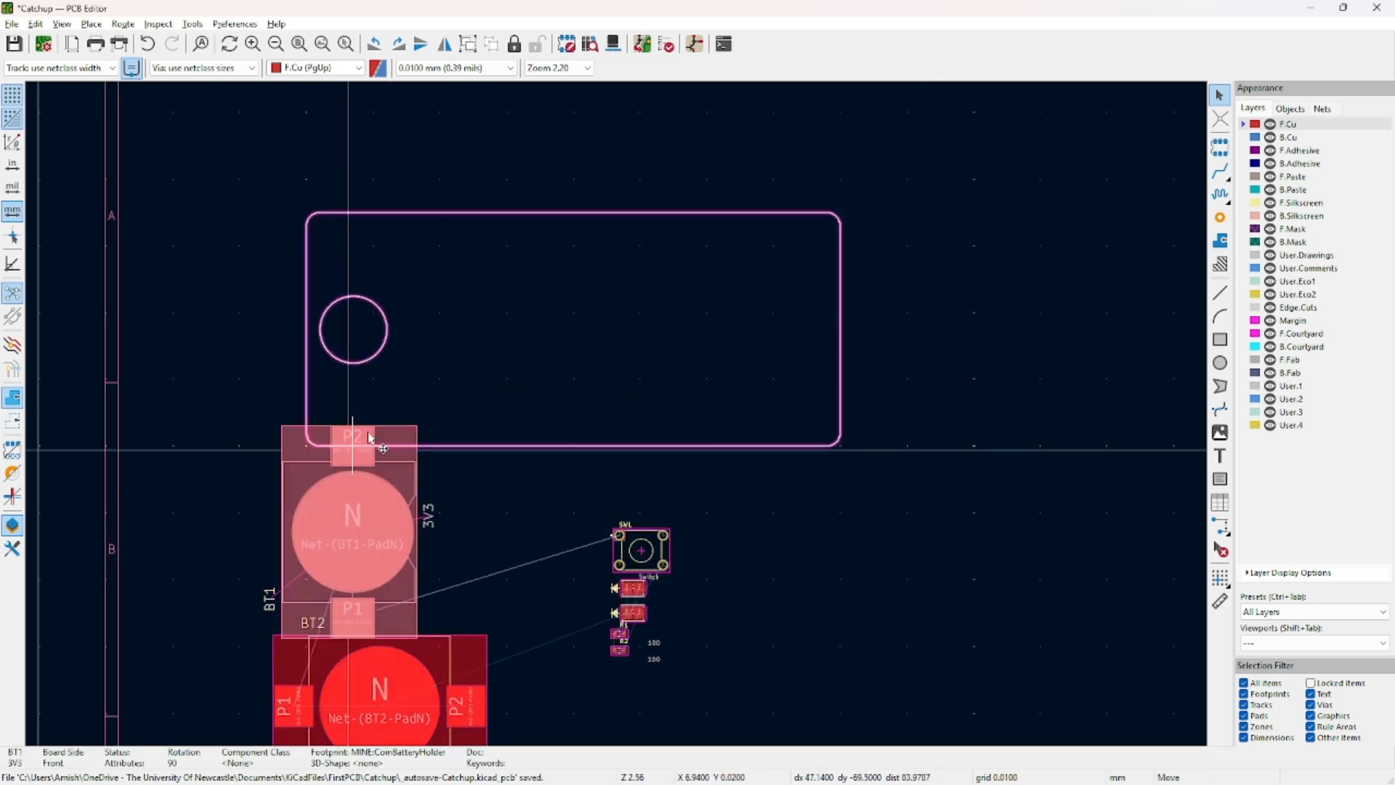
{"action": "left_click", "coordinate": [462, 245]}
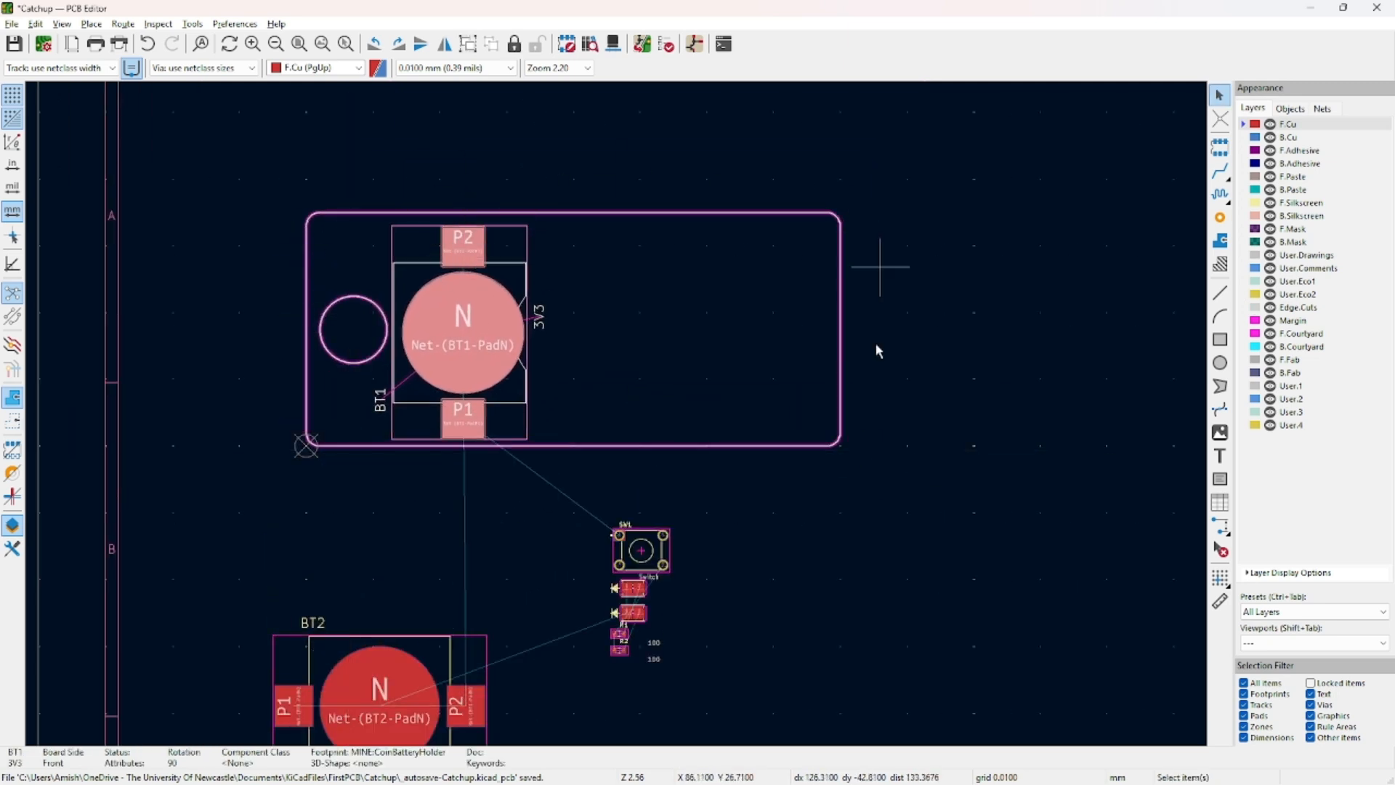
{"action": "left_click", "coordinate": [793, 476]}
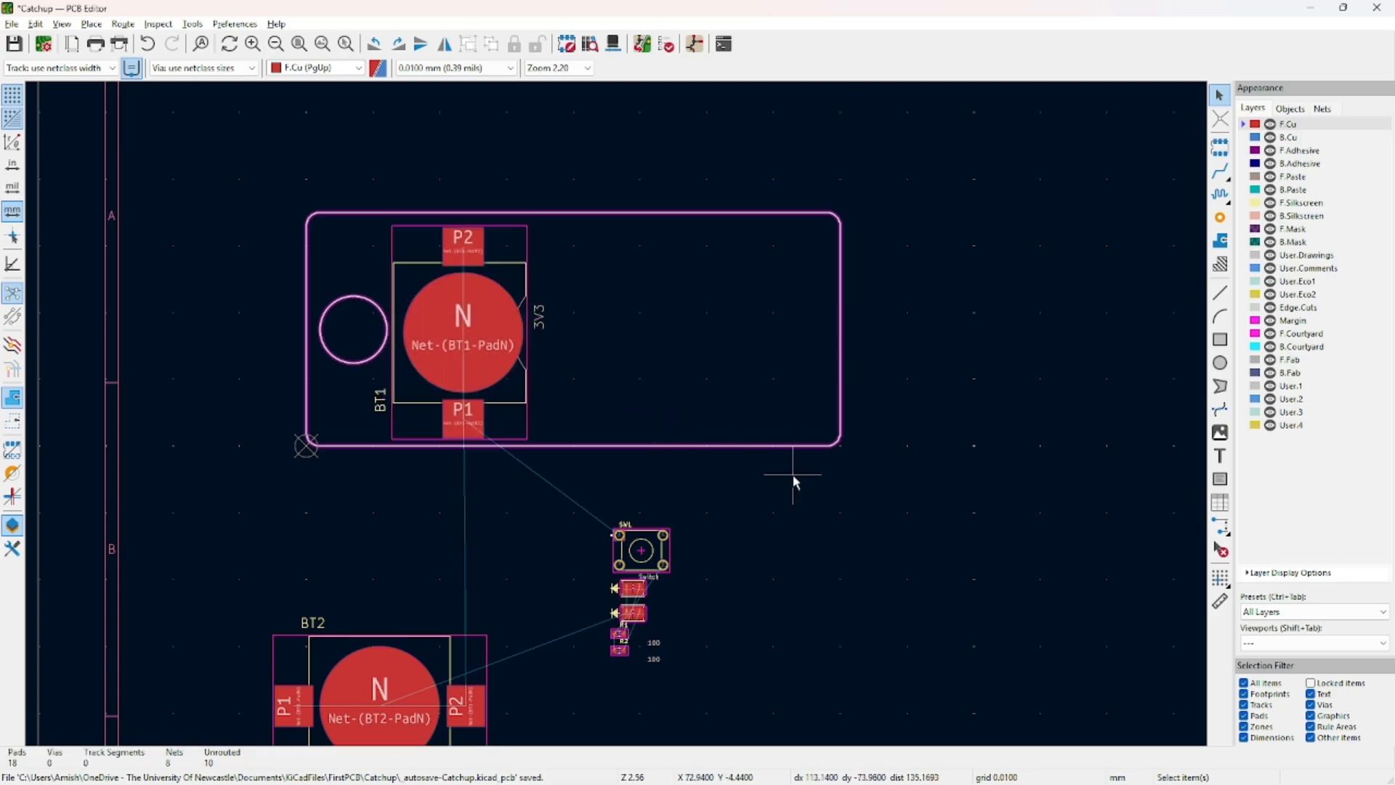
Check the board in the 3D Viewer (Alt+3), then close it.
{"action": "key", "text": "alt+3"}
{"action": "left_click_drag", "start_coordinate": [612, 365], "coordinate": [1135, 239]}
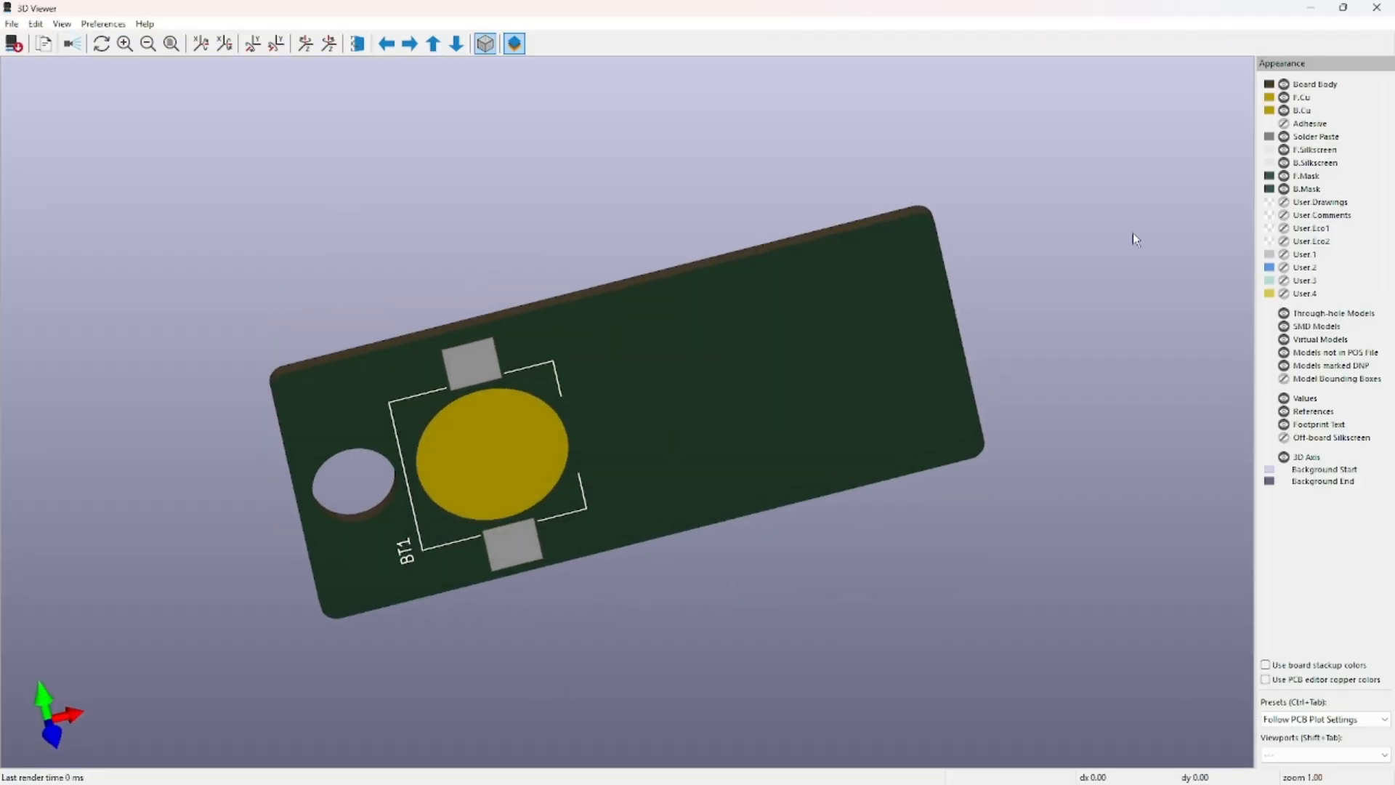
{"action": "left_click", "coordinate": [1377, 7]}
{"action": "scroll", "coordinate": [482, 576], "scroll_direction": "down", "scroll_amount": 2}
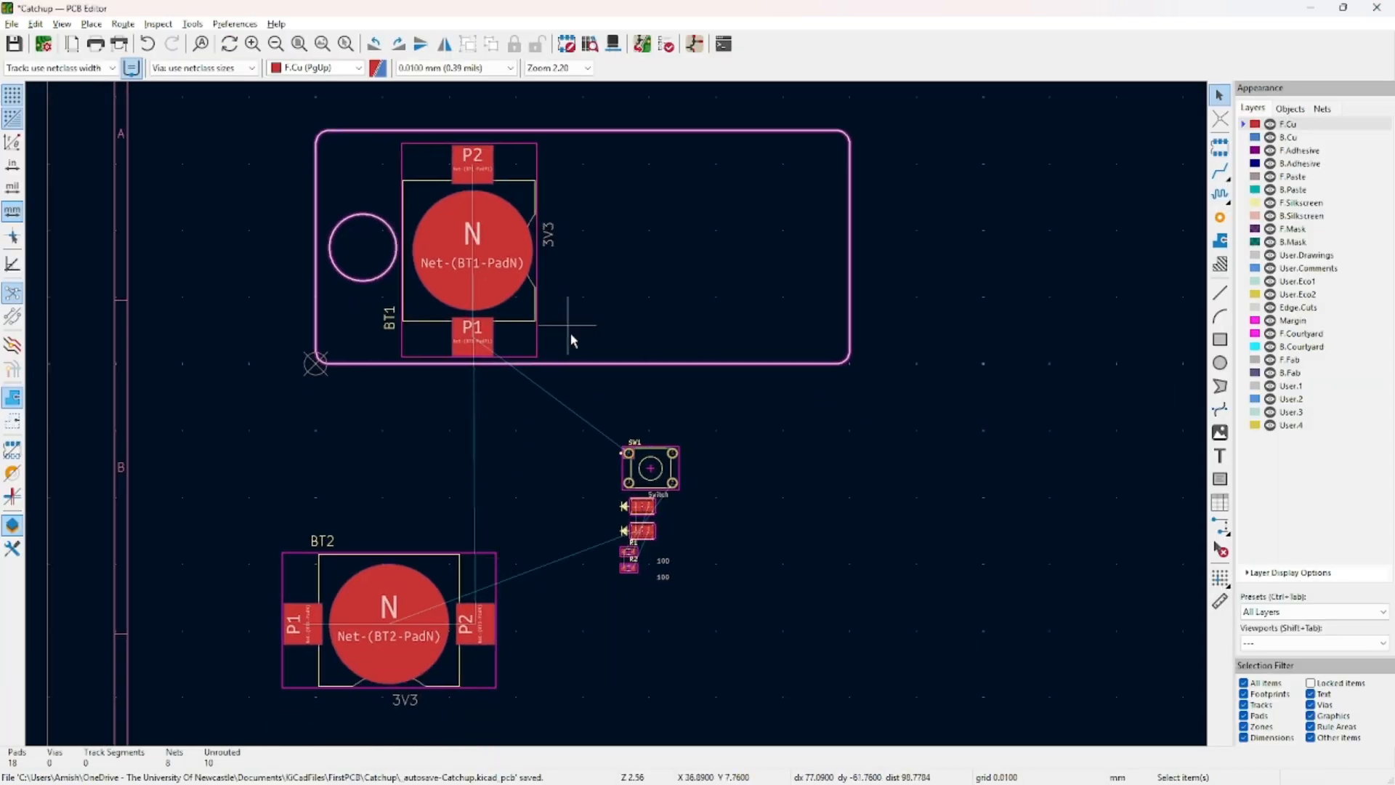
Rotate BT1 another 180° and nudge it slightly upward inside the outline.
{"action": "left_click", "coordinate": [527, 297]}
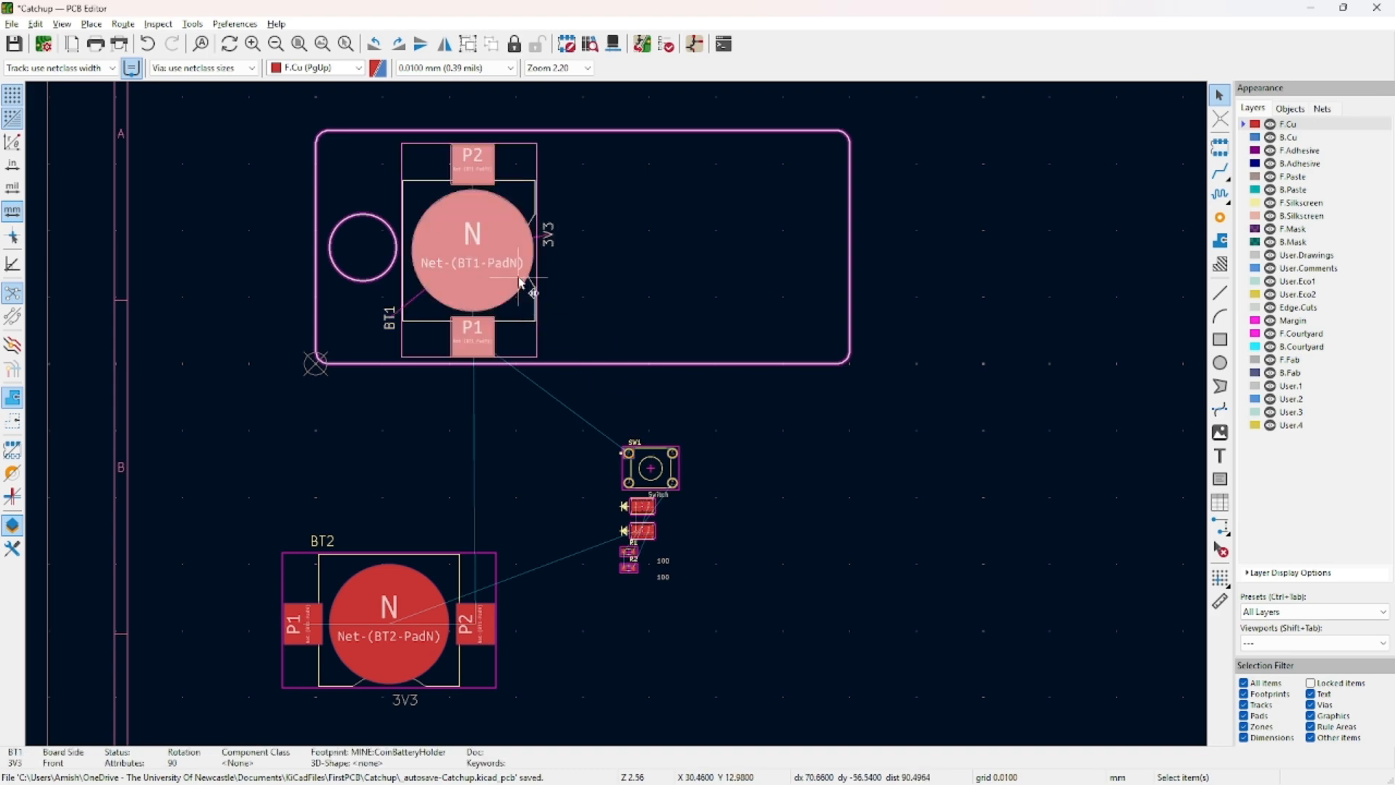
{"action": "scroll", "coordinate": [507, 229], "scroll_direction": "up", "scroll_amount": 4}
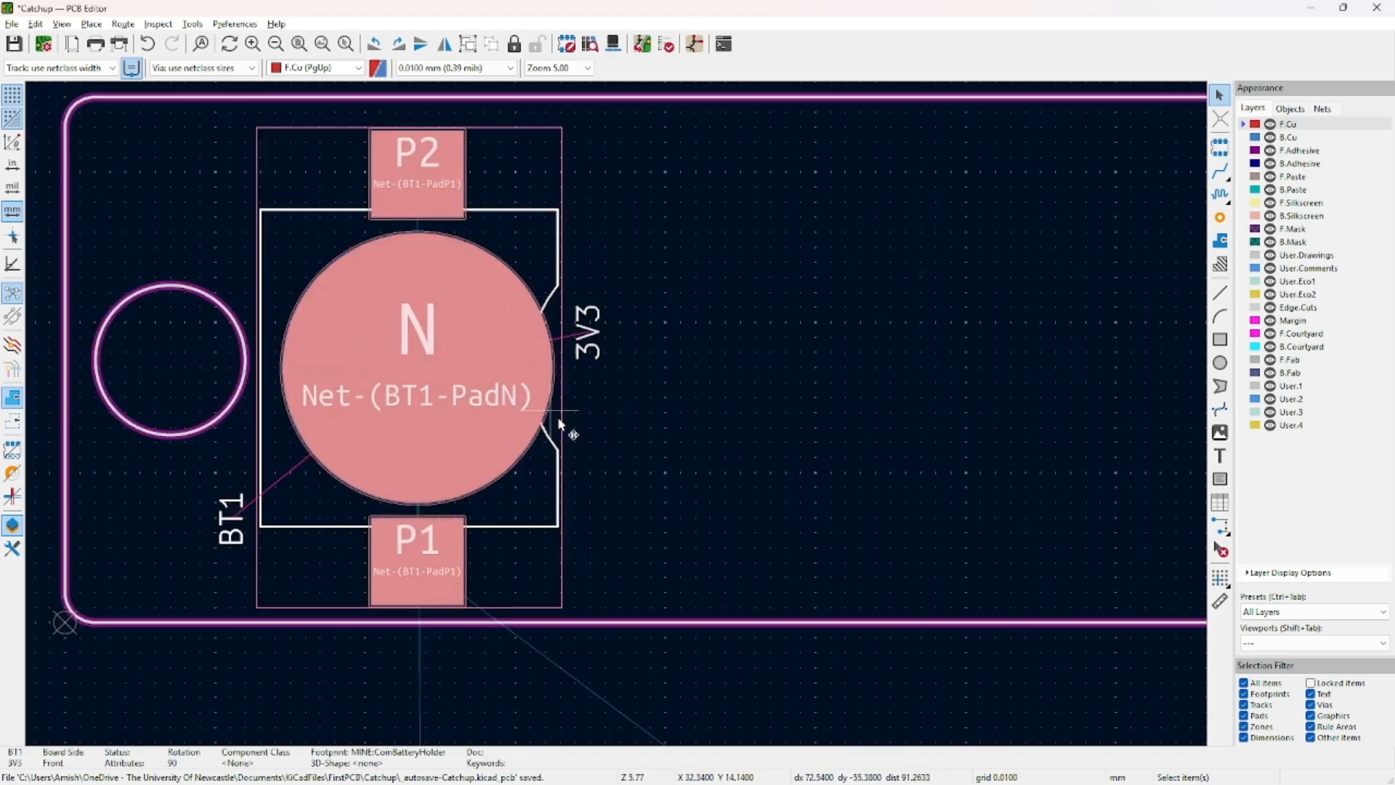
{"action": "middle_click_drag", "start_coordinate": [805, 314], "coordinate": [677, 267]}
{"action": "left_click", "coordinate": [633, 677]}
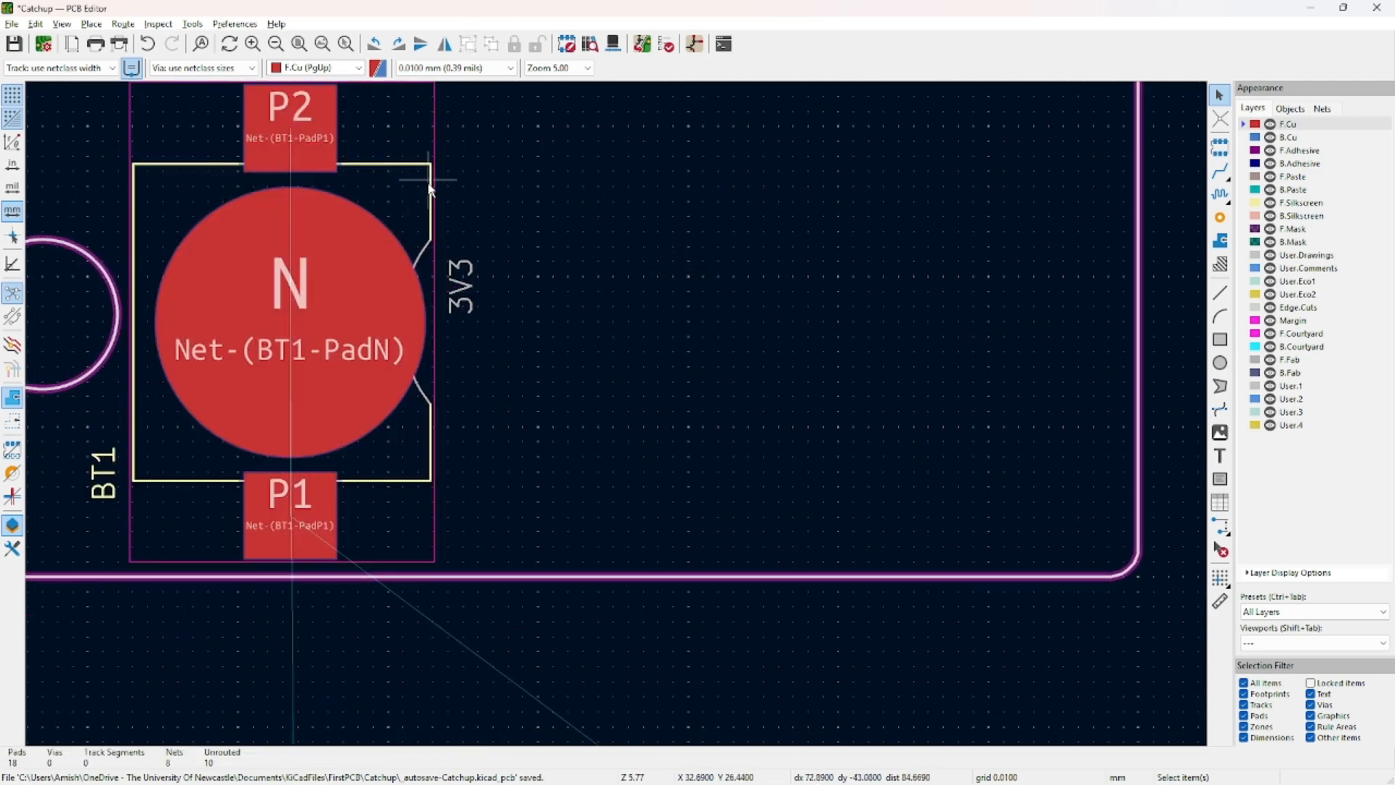
{"action": "scroll", "coordinate": [432, 316], "scroll_direction": "up", "scroll_amount": 5}
{"action": "scroll", "coordinate": [656, 404], "scroll_direction": "down", "scroll_amount": 5}
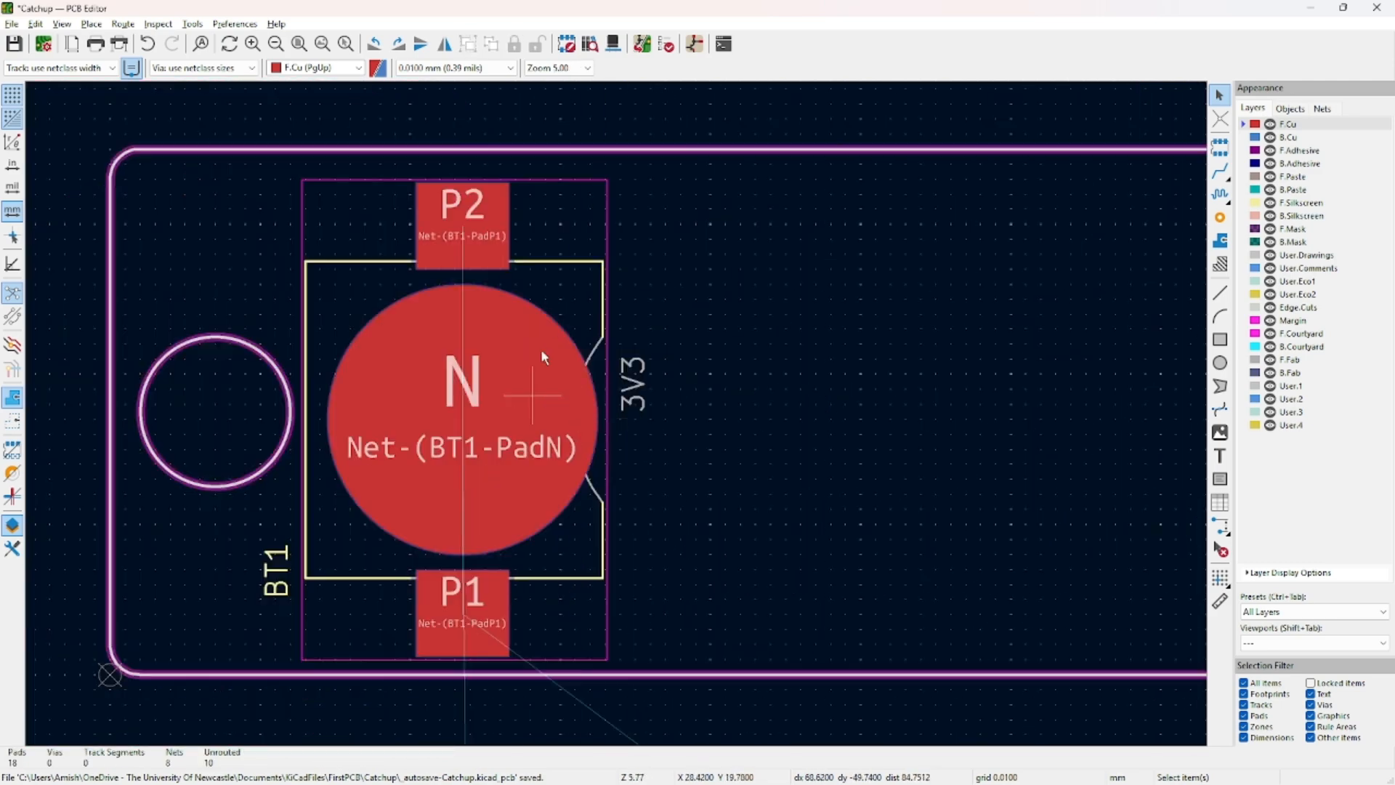
{"action": "left_click", "coordinate": [563, 263]}
{"action": "key", "text": "r"}
{"action": "key", "text": "r"}
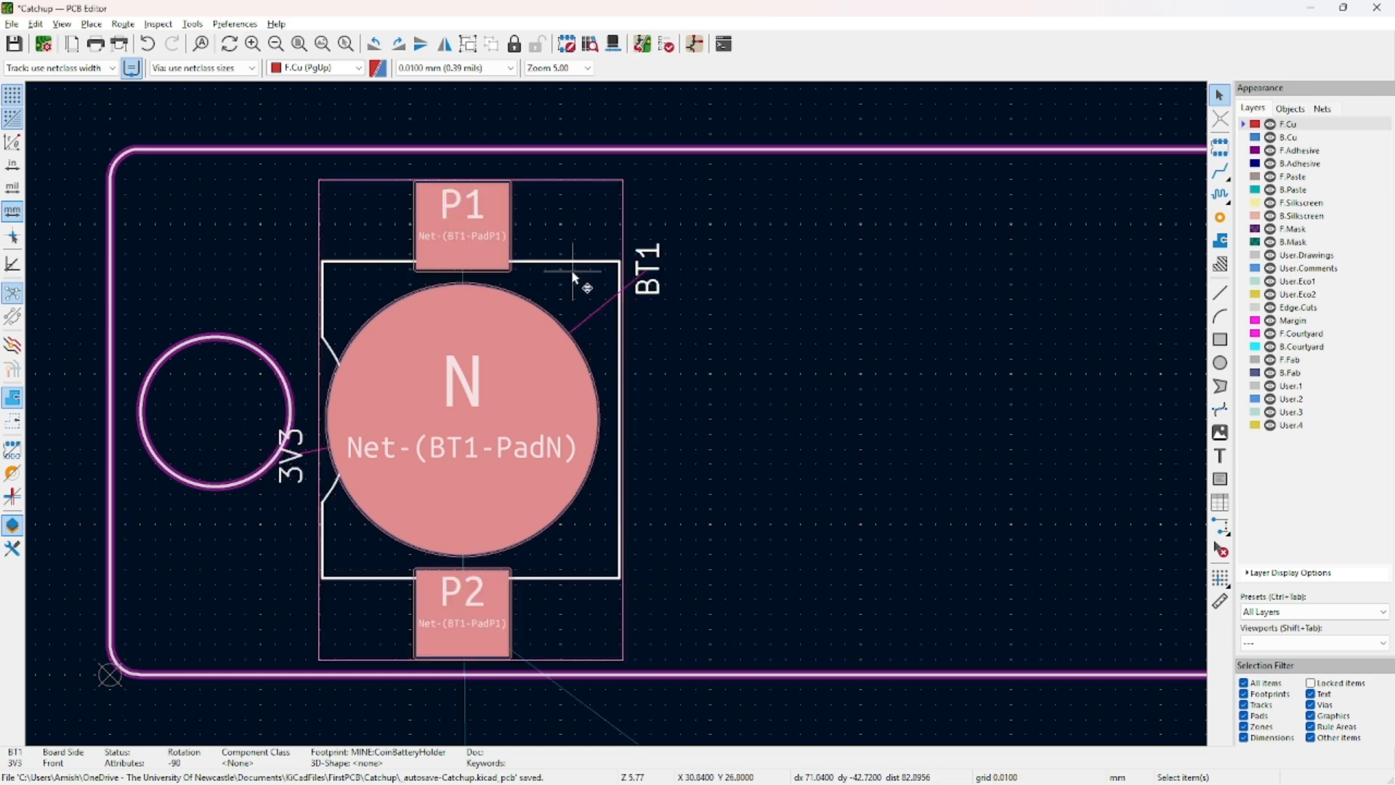
{"action": "left_click_drag", "start_coordinate": [557, 307], "coordinate": [555, 293]}
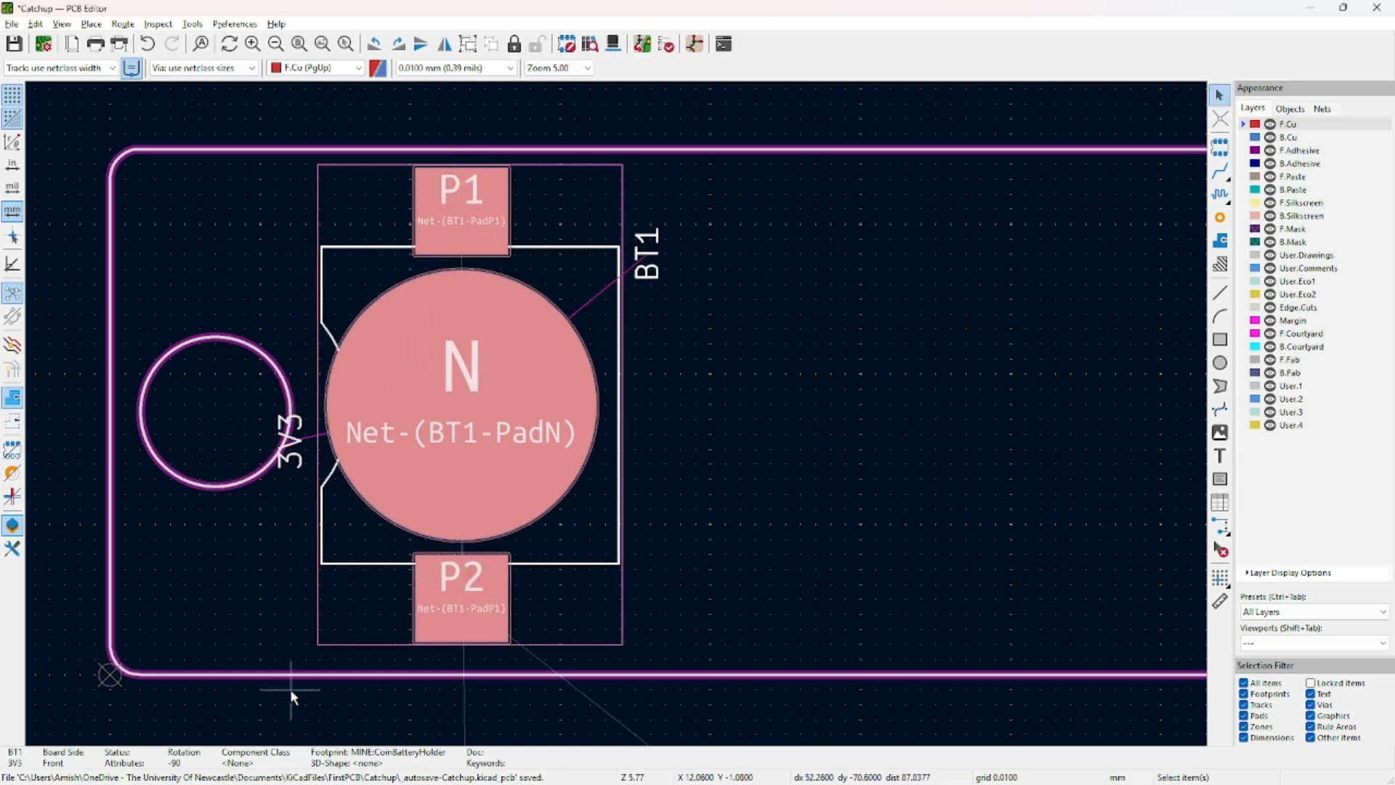
{"action": "left_click", "coordinate": [290, 690]}
{"action": "middle_click_drag", "start_coordinate": [365, 577], "coordinate": [453, 524]}
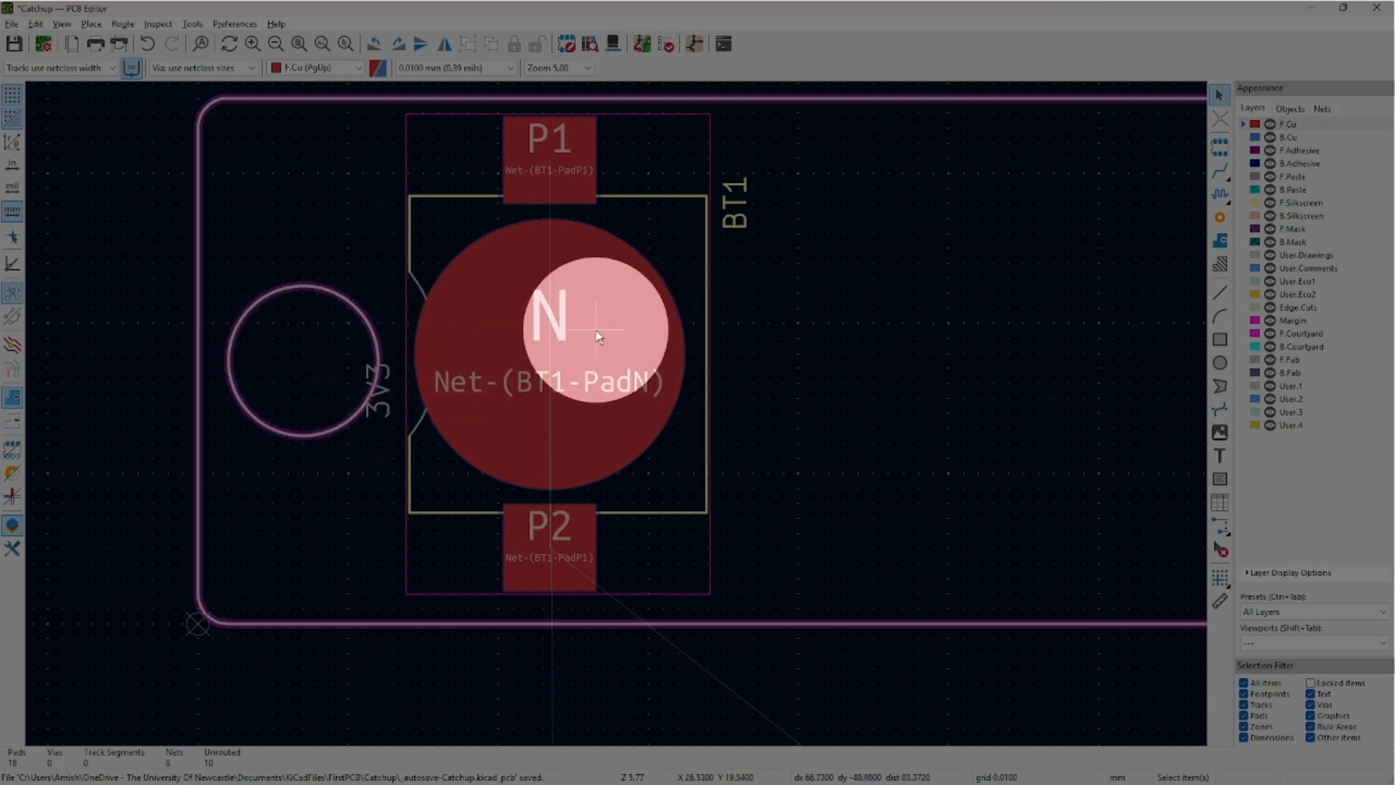
Zoom and pan to show BT1 along with SW1, LEDs and resistors below the board.
{"action": "left_click", "coordinate": [354, 364]}
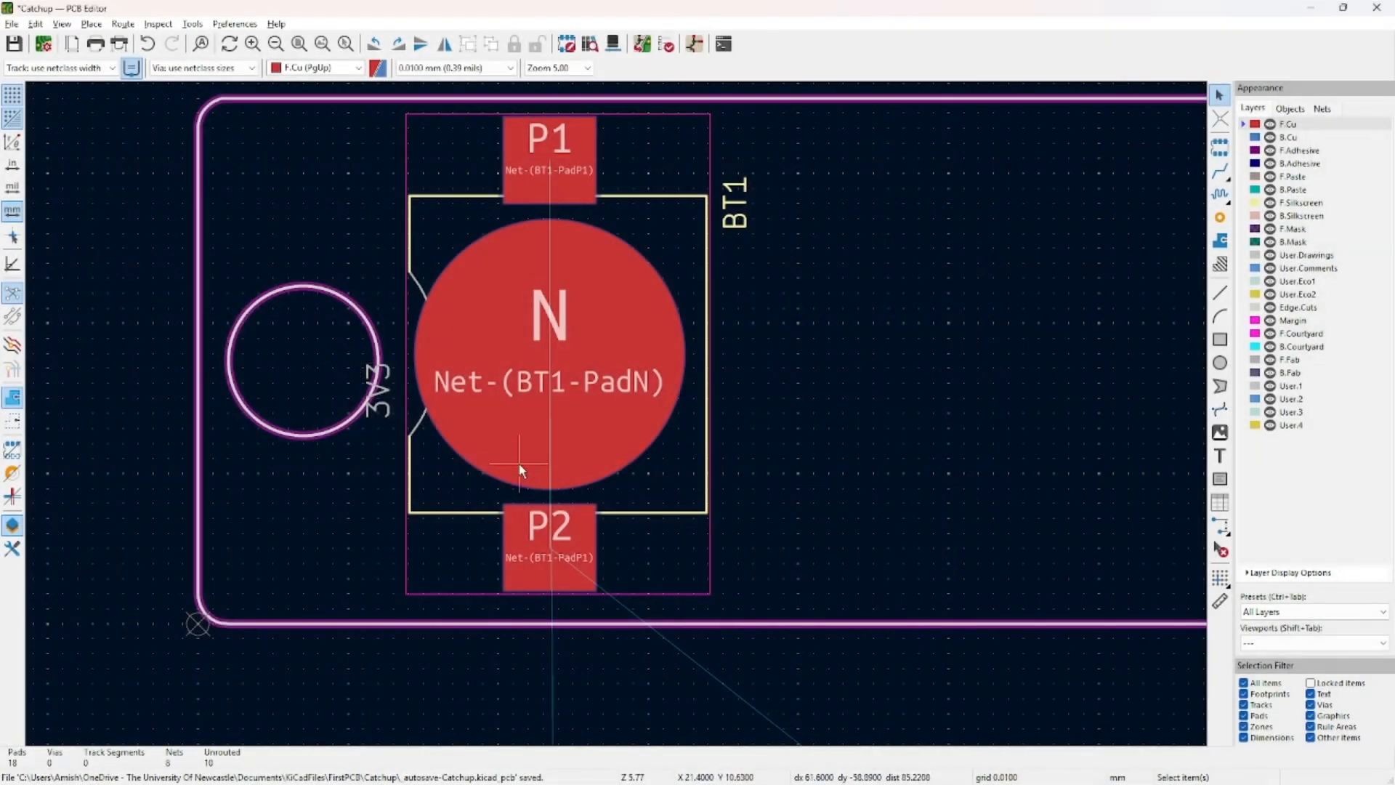
{"action": "scroll", "coordinate": [517, 463], "scroll_direction": "down", "scroll_amount": 5}
{"action": "scroll", "coordinate": [812, 494], "scroll_direction": "up", "scroll_amount": 3}
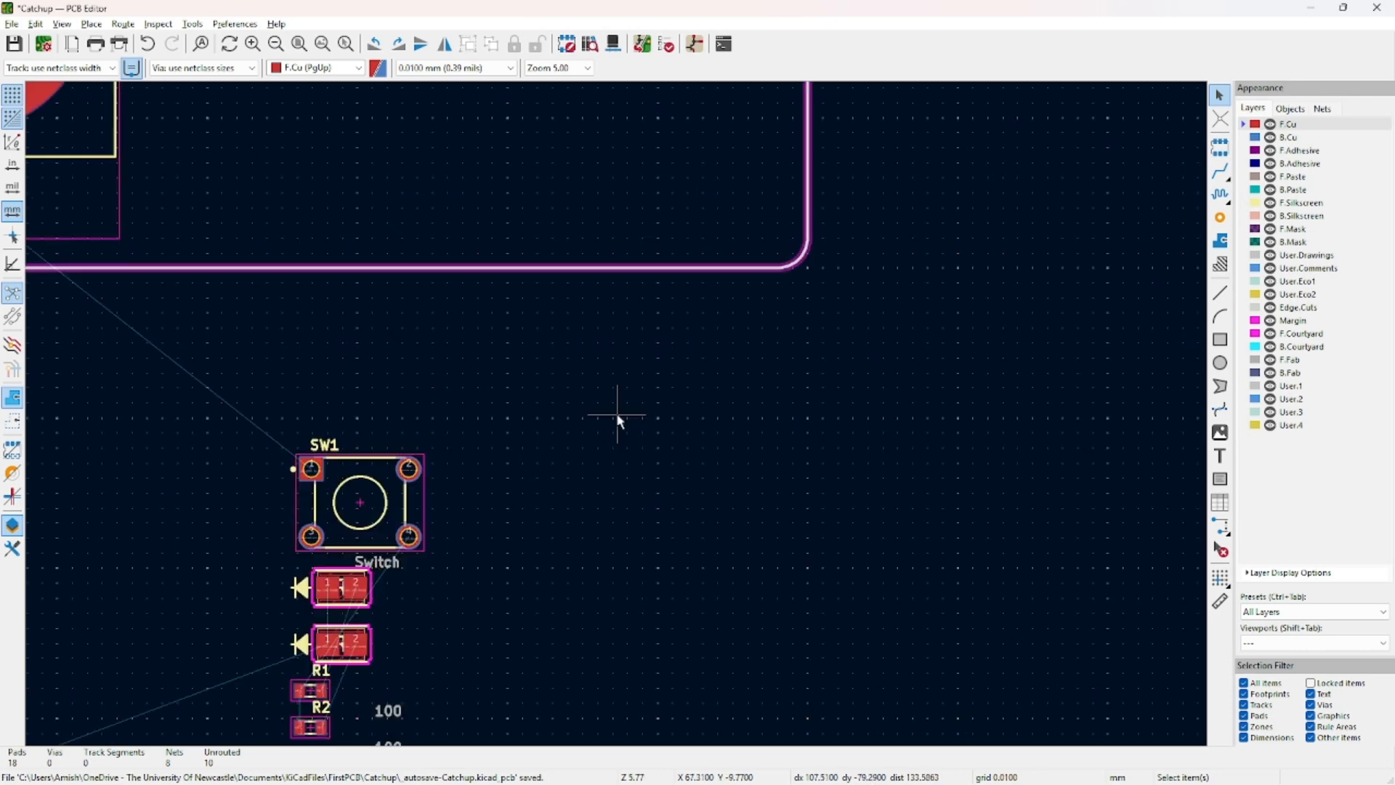
{"action": "scroll", "coordinate": [572, 412], "scroll_direction": "down", "scroll_amount": 1}
{"action": "middle_click_drag", "start_coordinate": [595, 420], "coordinate": [694, 523]}
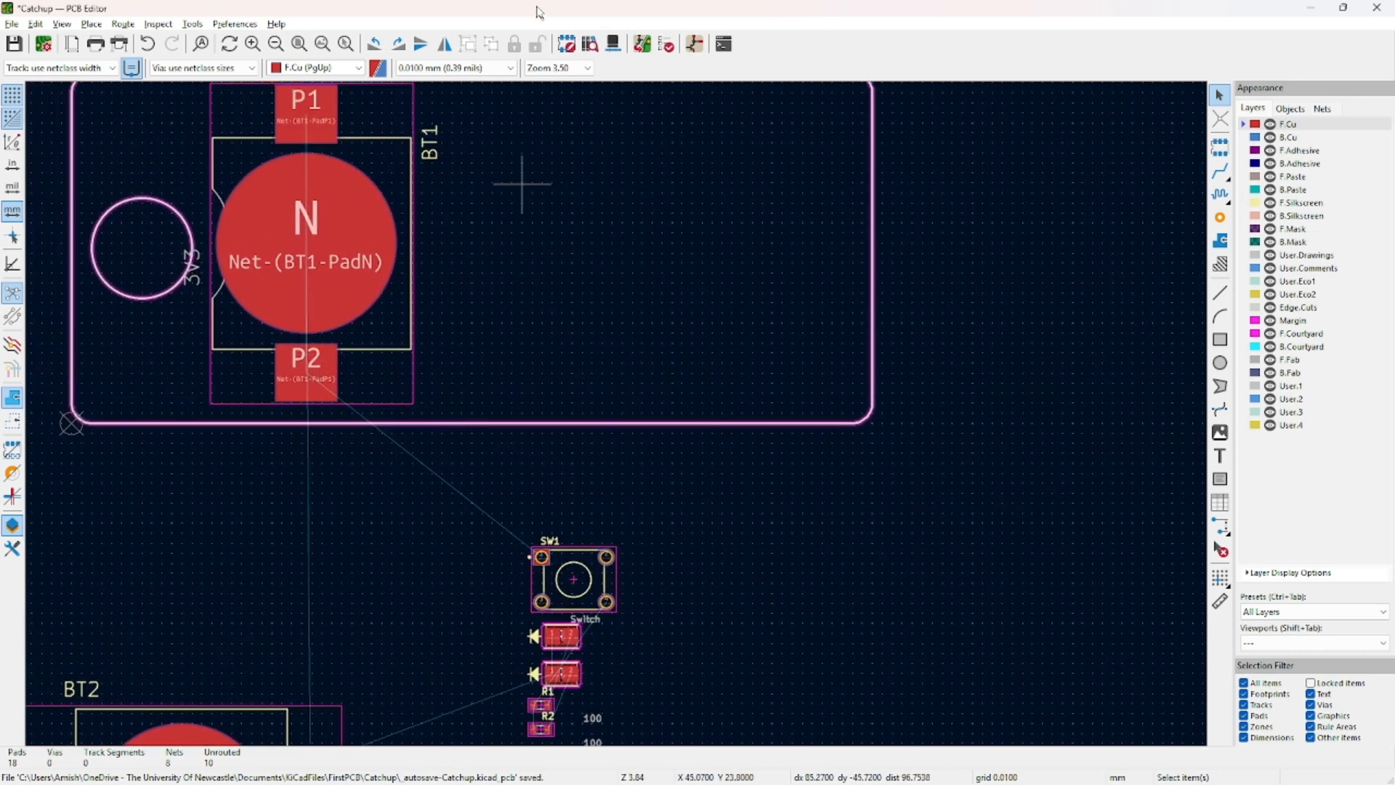
Cross-probe SW1 from the Schematic Editor to select its footprint on the board.
{"action": "left_click", "coordinate": [695, 45]}
{"action": "middle_click_drag", "start_coordinate": [866, 401], "coordinate": [437, 575]}
{"action": "left_click", "coordinate": [271, 513]}
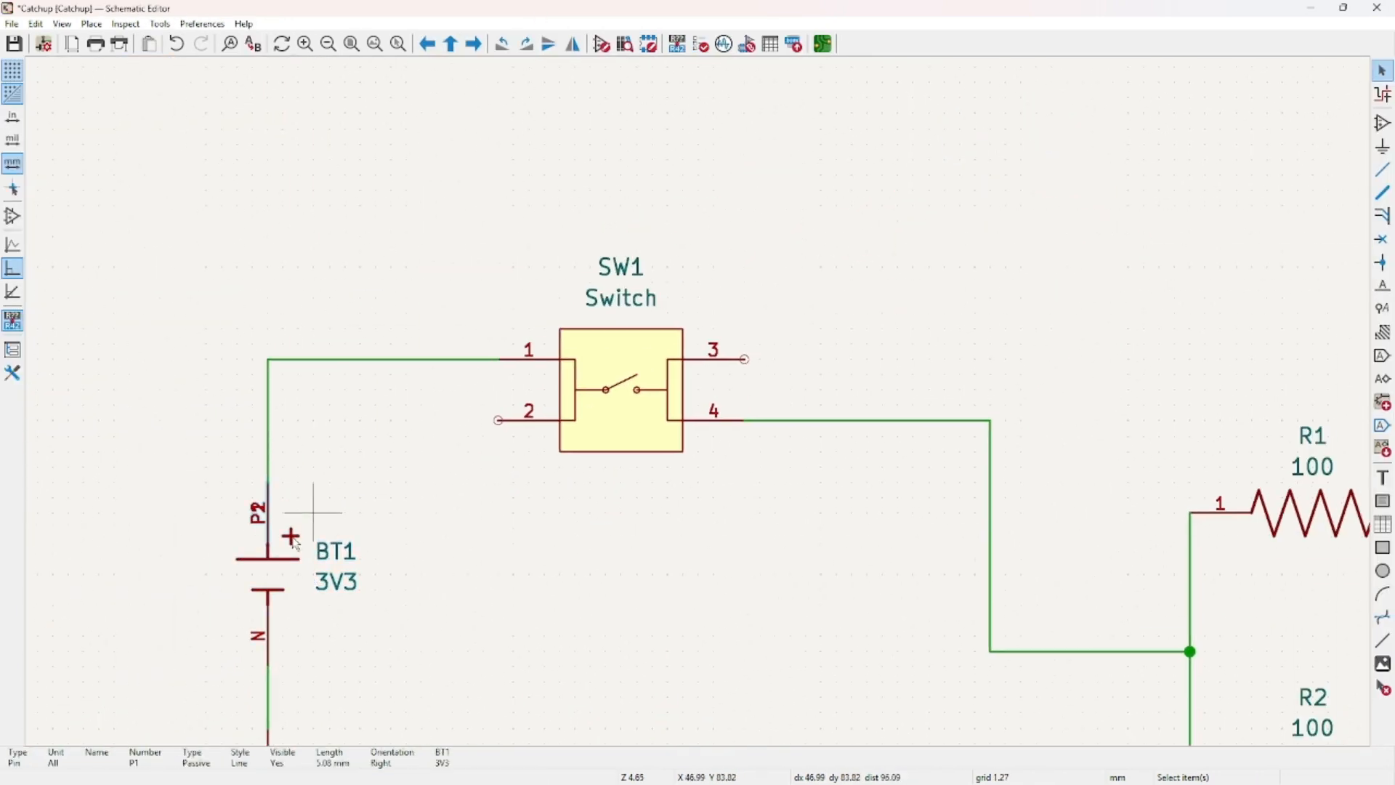
{"action": "left_click", "coordinate": [560, 339]}
{"action": "left_click", "coordinate": [823, 44]}
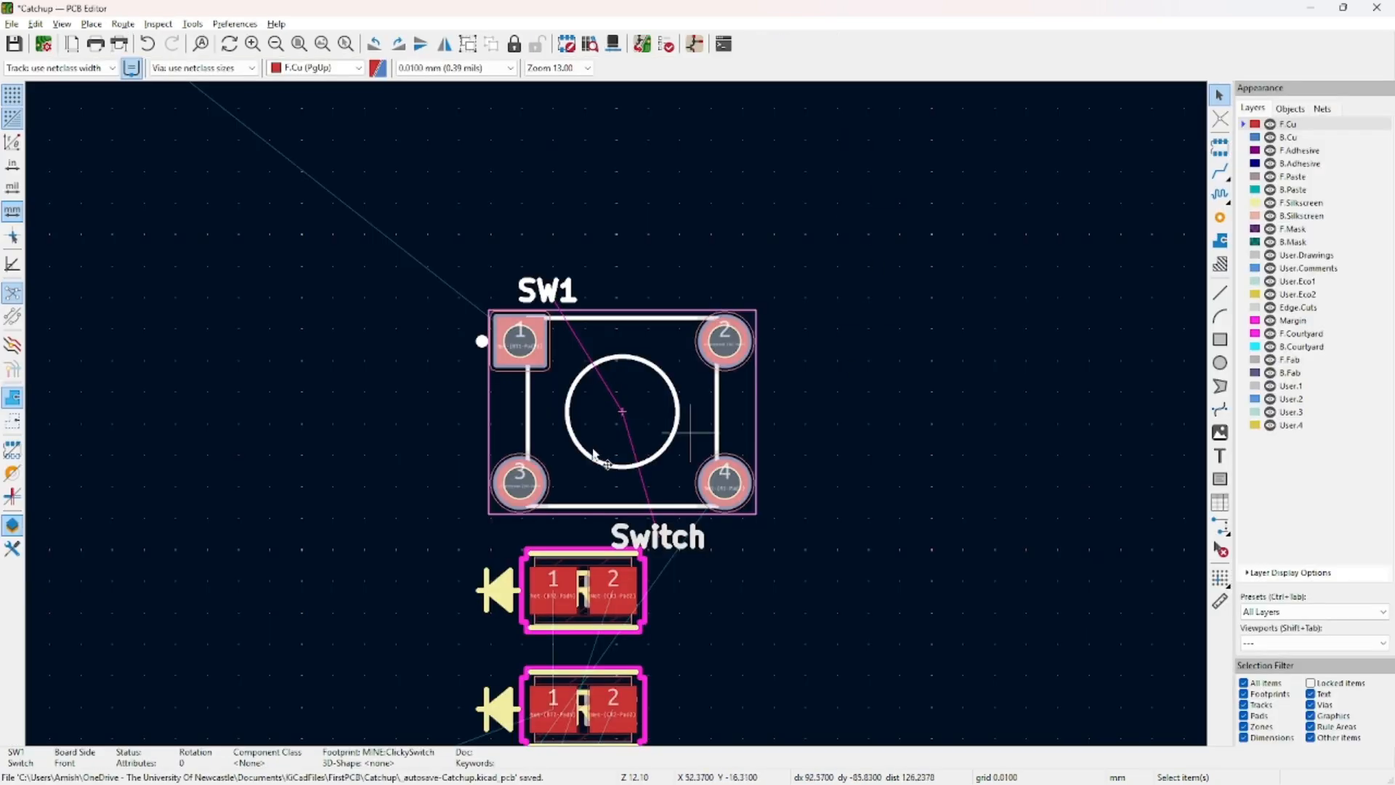
{"action": "left_click", "coordinate": [785, 365]}
Move SW1 inside the board outline next to BT1 and rotate it 90°.
{"action": "scroll", "coordinate": [489, 451], "scroll_direction": "down", "scroll_amount": 2}
{"action": "left_click_drag", "start_coordinate": [579, 404], "coordinate": [507, 103]}
{"action": "middle_click_drag", "start_coordinate": [661, 315], "coordinate": [705, 587]}
{"action": "left_click_drag", "start_coordinate": [533, 402], "coordinate": [481, 266]}
{"action": "key", "text": "r"}
{"action": "middle_click_drag", "start_coordinate": [681, 319], "coordinate": [809, 412]}
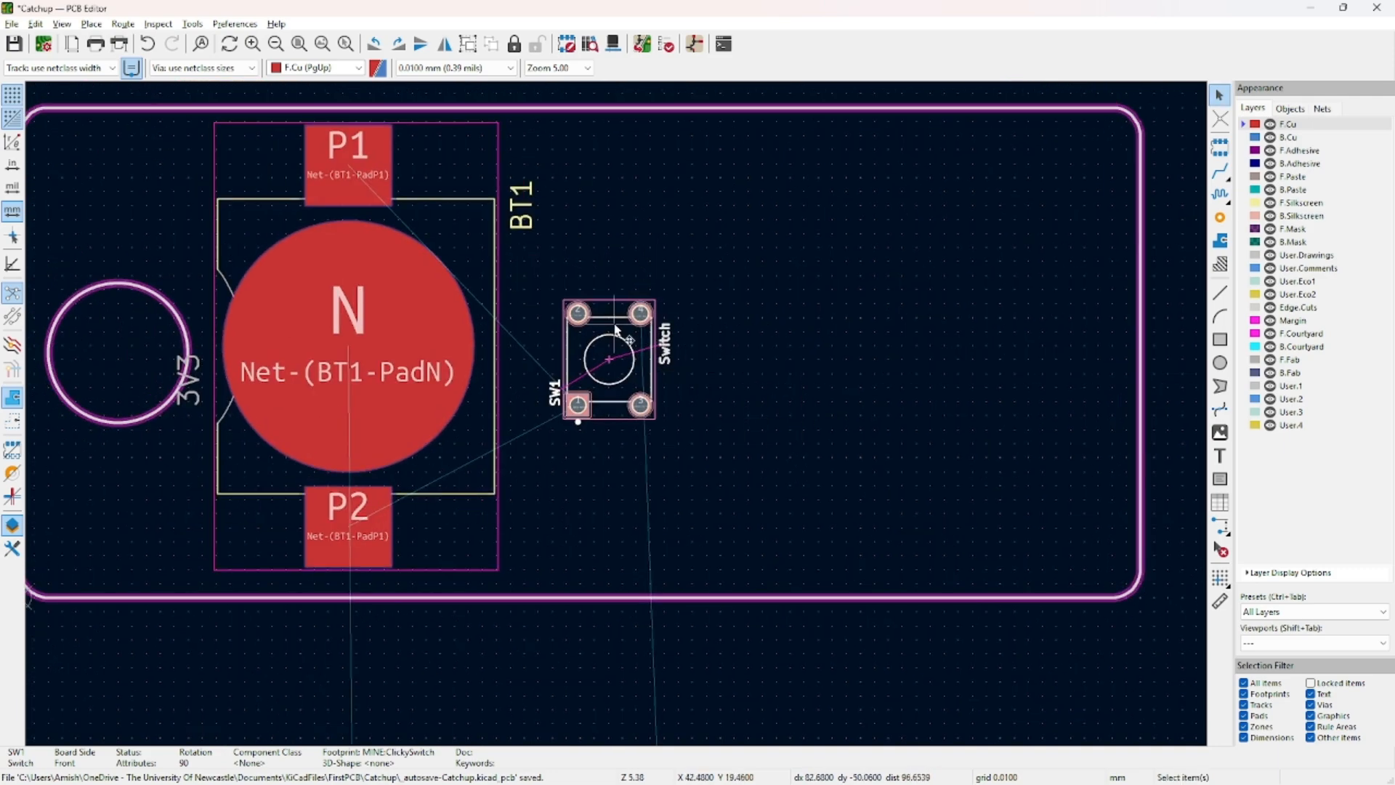
{"action": "left_click_drag", "start_coordinate": [640, 313], "coordinate": [639, 307]}
{"action": "left_click", "coordinate": [737, 398]}
{"action": "scroll", "coordinate": [645, 496], "scroll_direction": "down", "scroll_amount": 1}
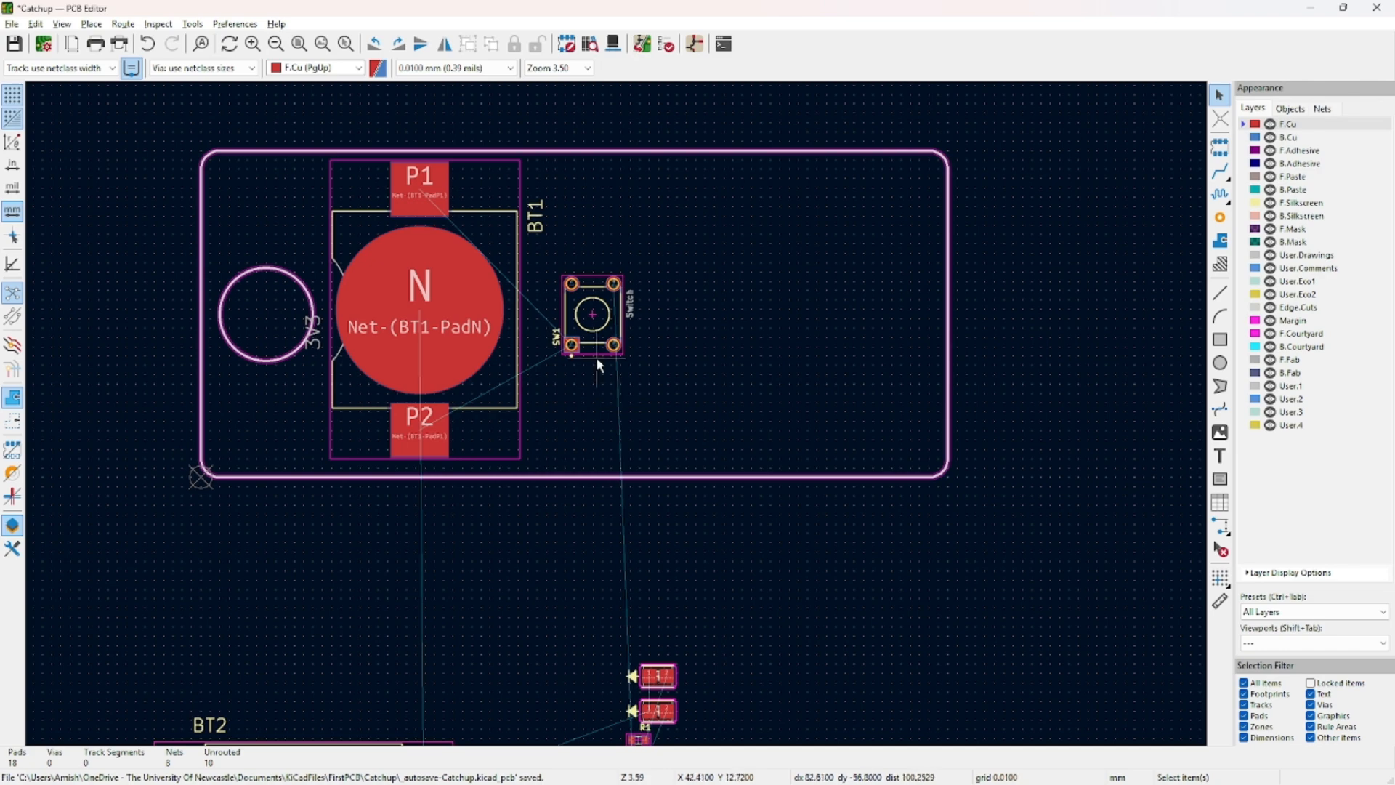
{"action": "scroll", "coordinate": [592, 347], "scroll_direction": "down", "scroll_amount": 3}
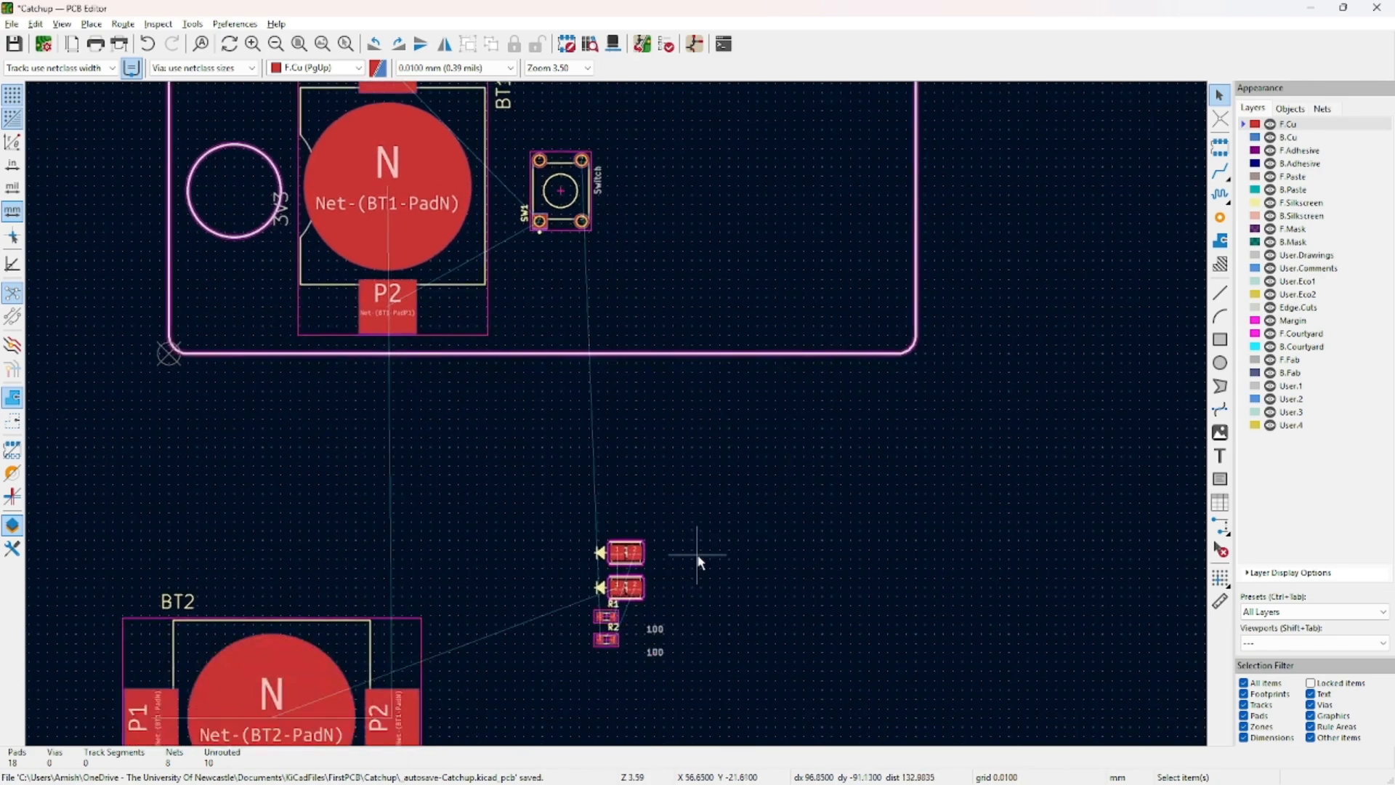
{"action": "scroll", "coordinate": [701, 560], "scroll_direction": "up", "scroll_amount": 2}
Place R1 beside the upper LED and R2 beside the lower LED.
{"action": "scroll", "coordinate": [579, 356], "scroll_direction": "up", "scroll_amount": 3}
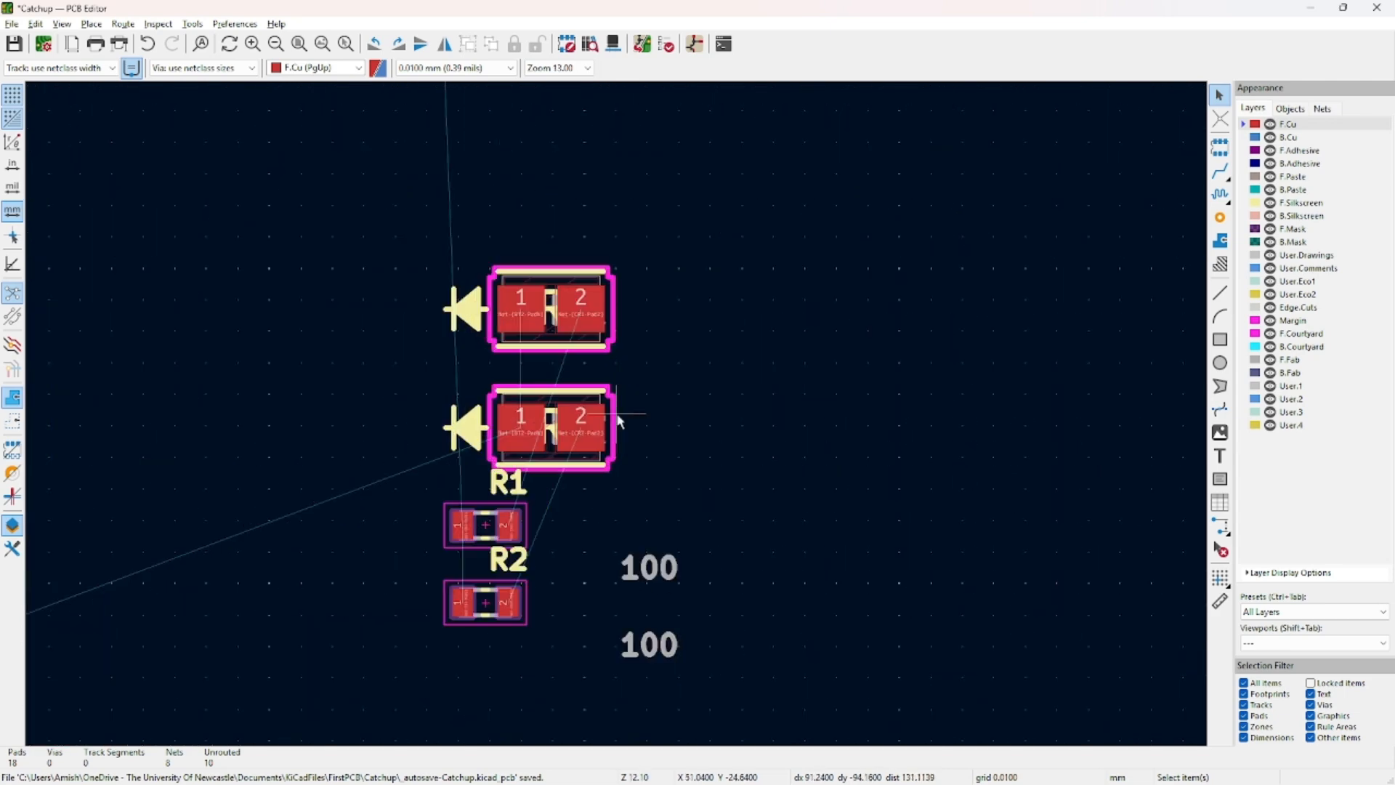
{"action": "left_click", "coordinate": [482, 524]}
{"action": "left_click_drag", "start_coordinate": [482, 523], "coordinate": [748, 306]}
{"action": "left_click", "coordinate": [484, 608]}
{"action": "left_click_drag", "start_coordinate": [484, 607], "coordinate": [756, 407]}
{"action": "left_click", "coordinate": [750, 439]}
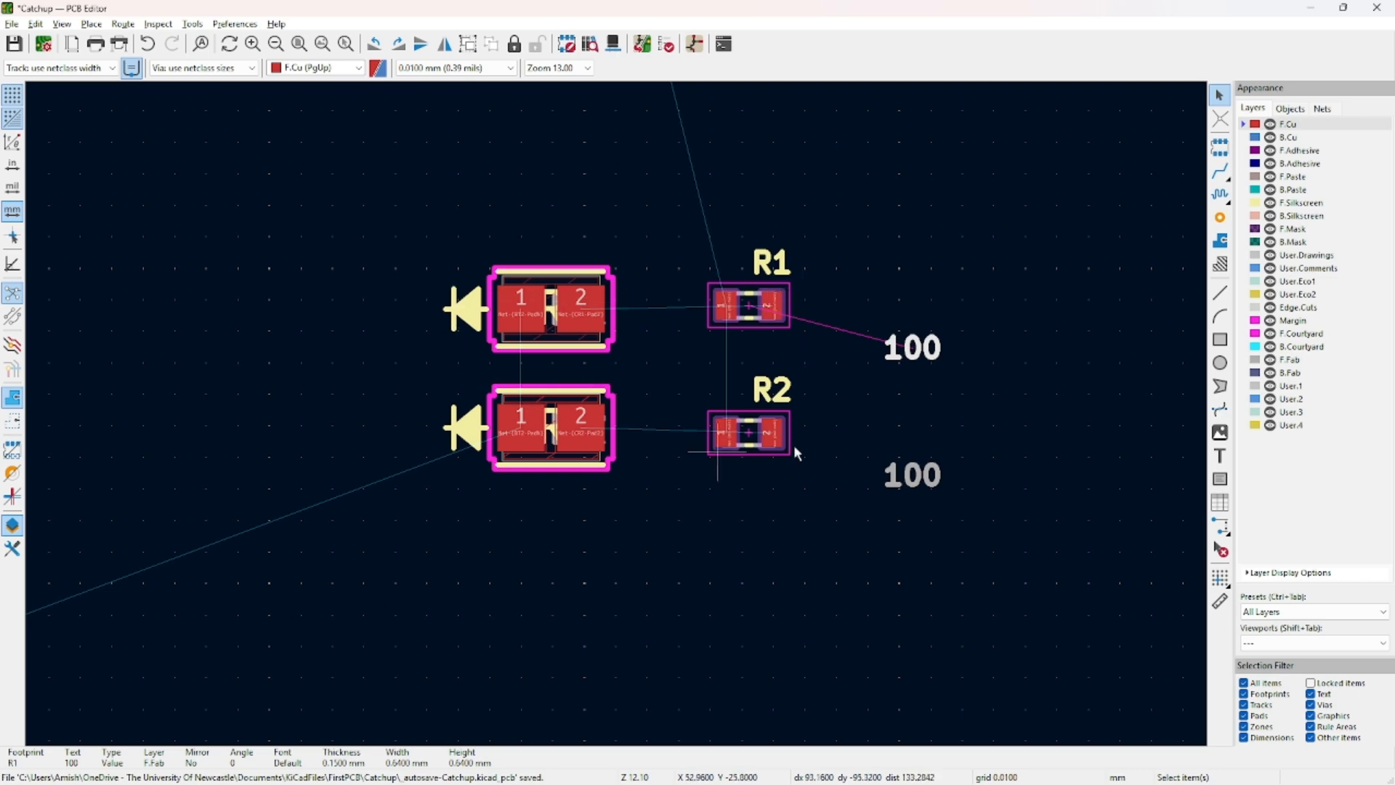
{"action": "scroll", "coordinate": [557, 422], "scroll_direction": "down", "scroll_amount": 2}
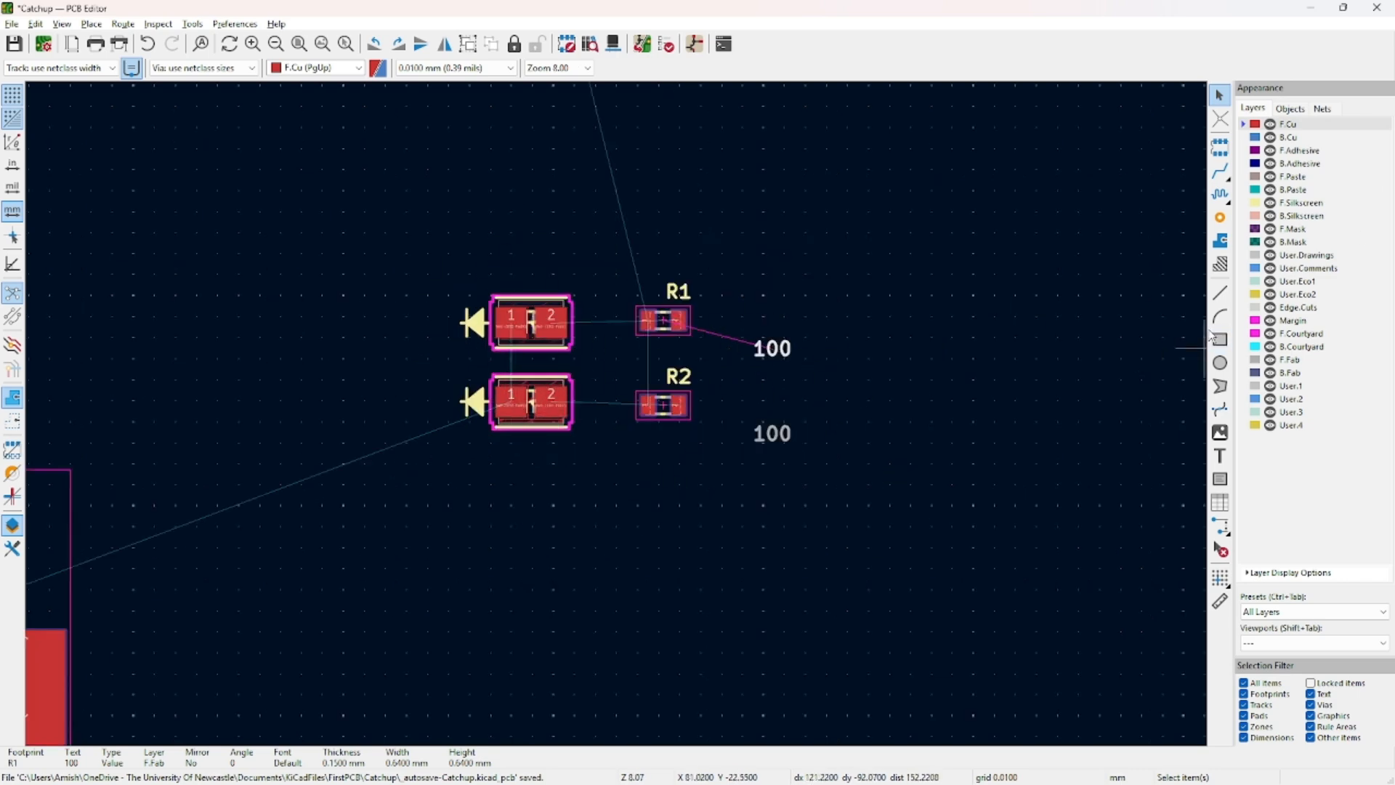
Box-select the LEDs CR1/CR2 and resistors to check the group, then clear the selection.
{"action": "left_click_drag", "start_coordinate": [422, 250], "coordinate": [828, 493]}
{"action": "scroll", "coordinate": [517, 442], "scroll_direction": "down", "scroll_amount": 3}
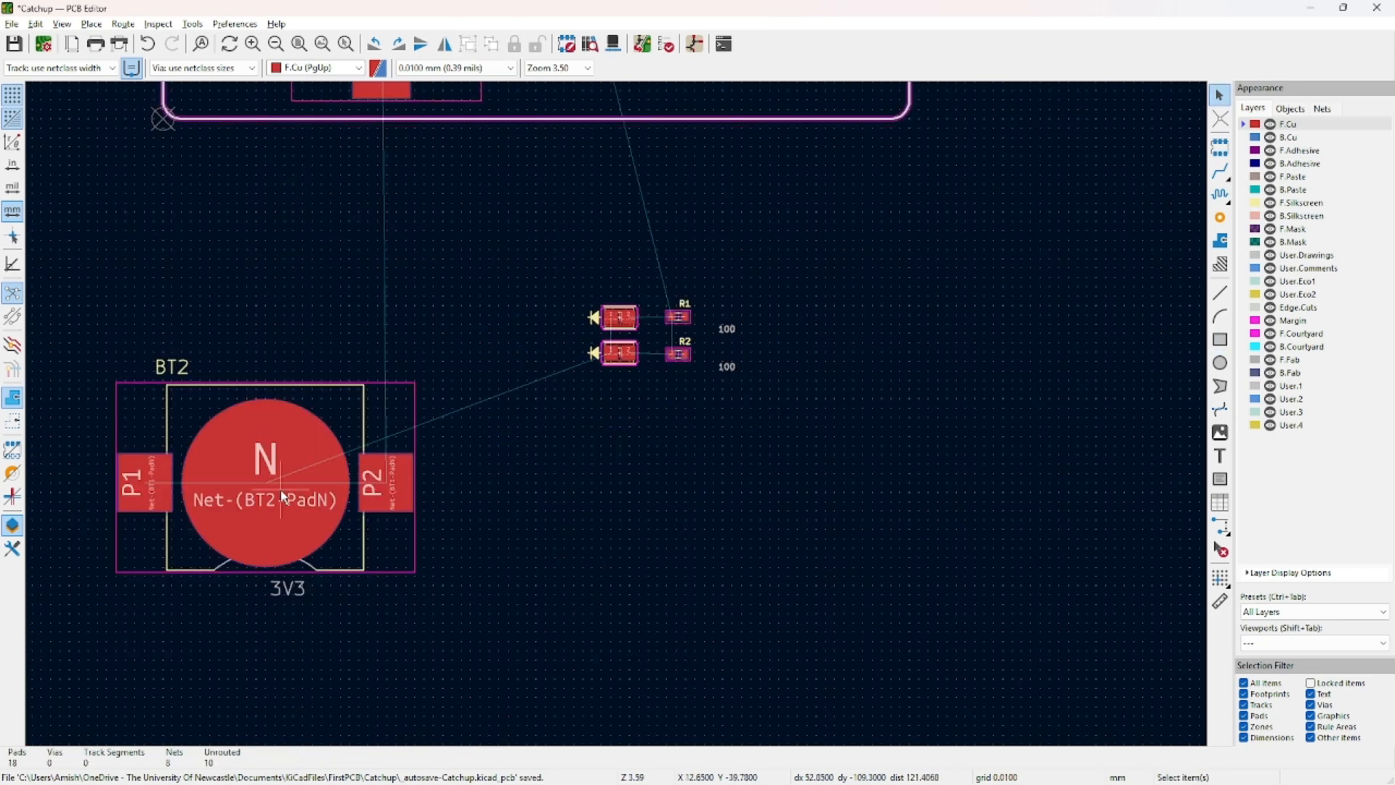
{"action": "middle_click_drag", "start_coordinate": [427, 444], "coordinate": [389, 667]}
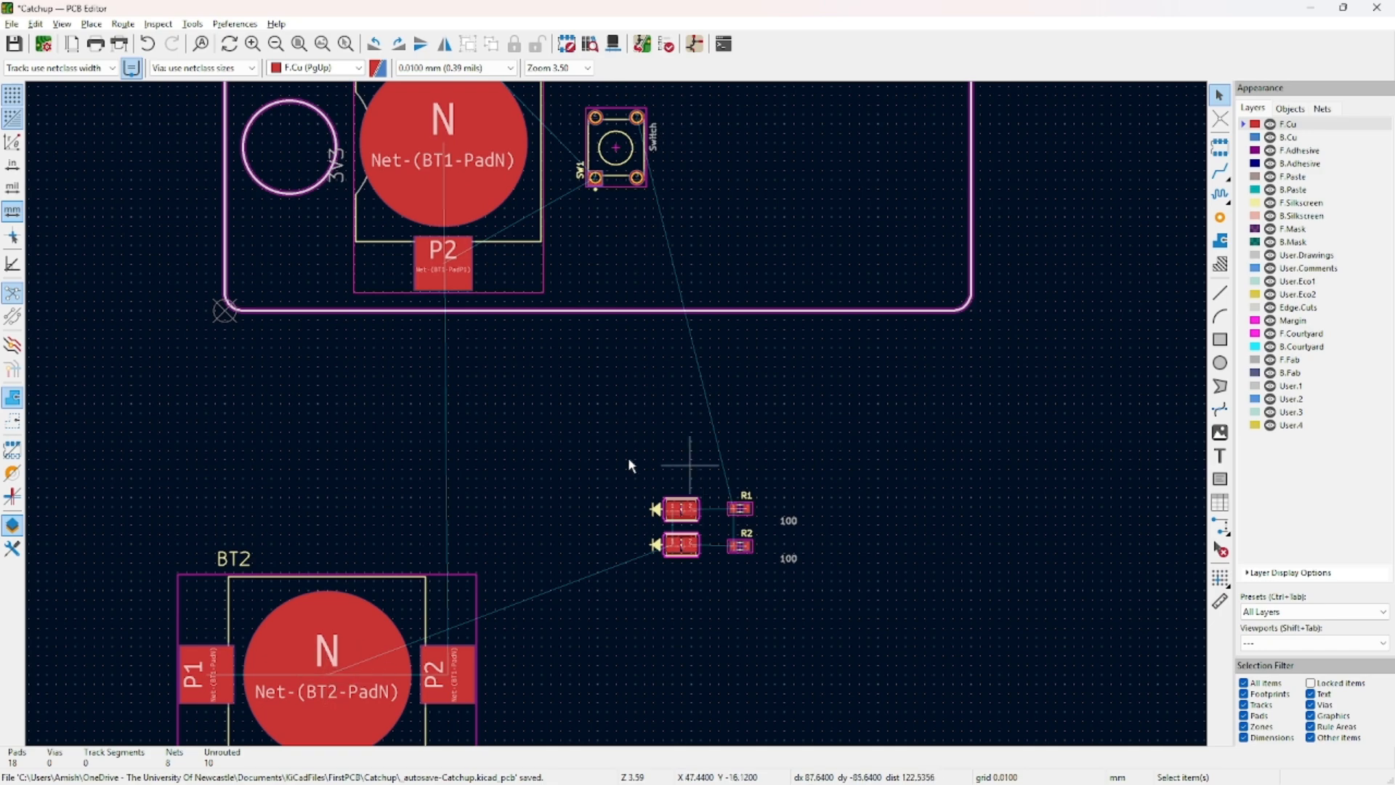
{"action": "middle_click_drag", "start_coordinate": [777, 529], "coordinate": [785, 586]}
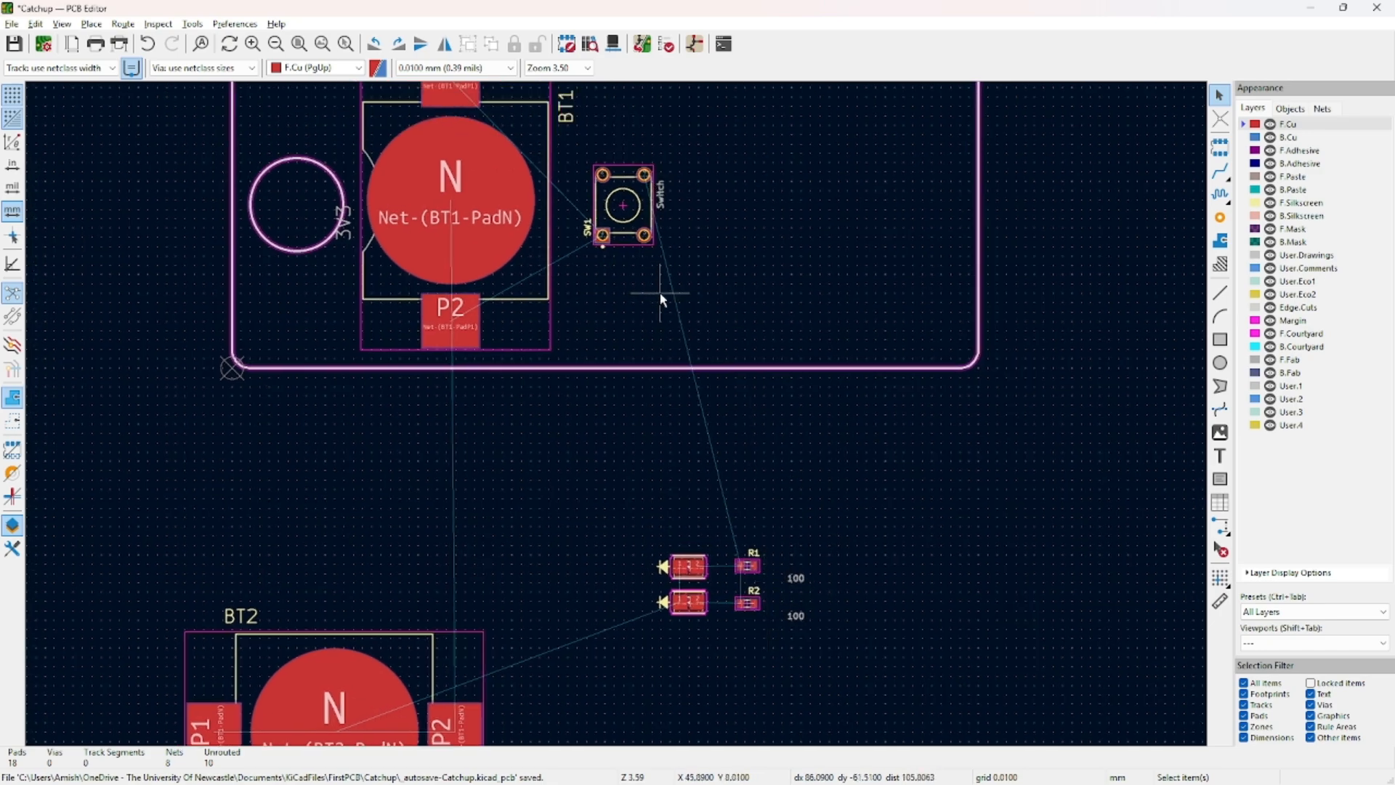
{"action": "scroll", "coordinate": [662, 298], "scroll_direction": "up", "scroll_amount": 4}
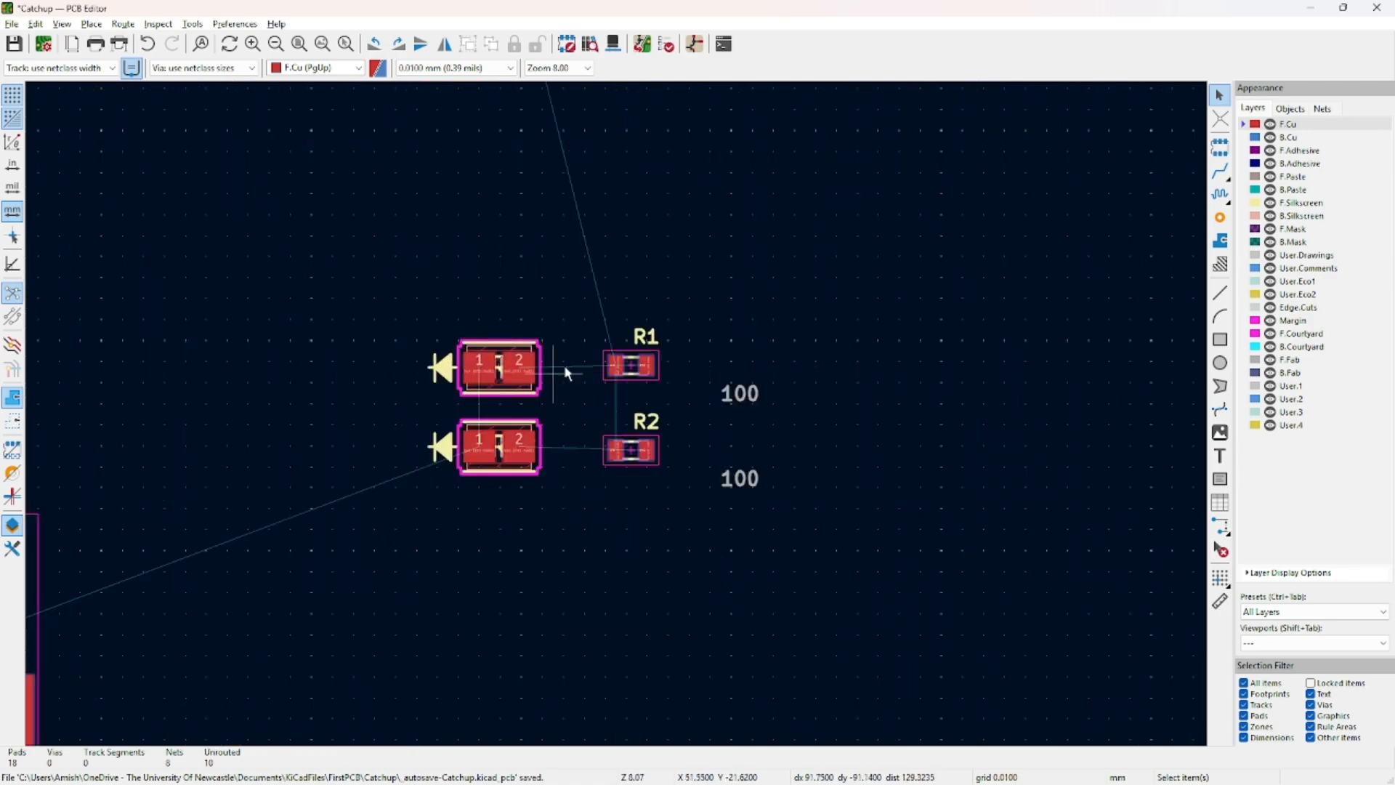
{"action": "left_click", "coordinate": [495, 366]}
{"action": "left_click", "coordinate": [497, 360]}
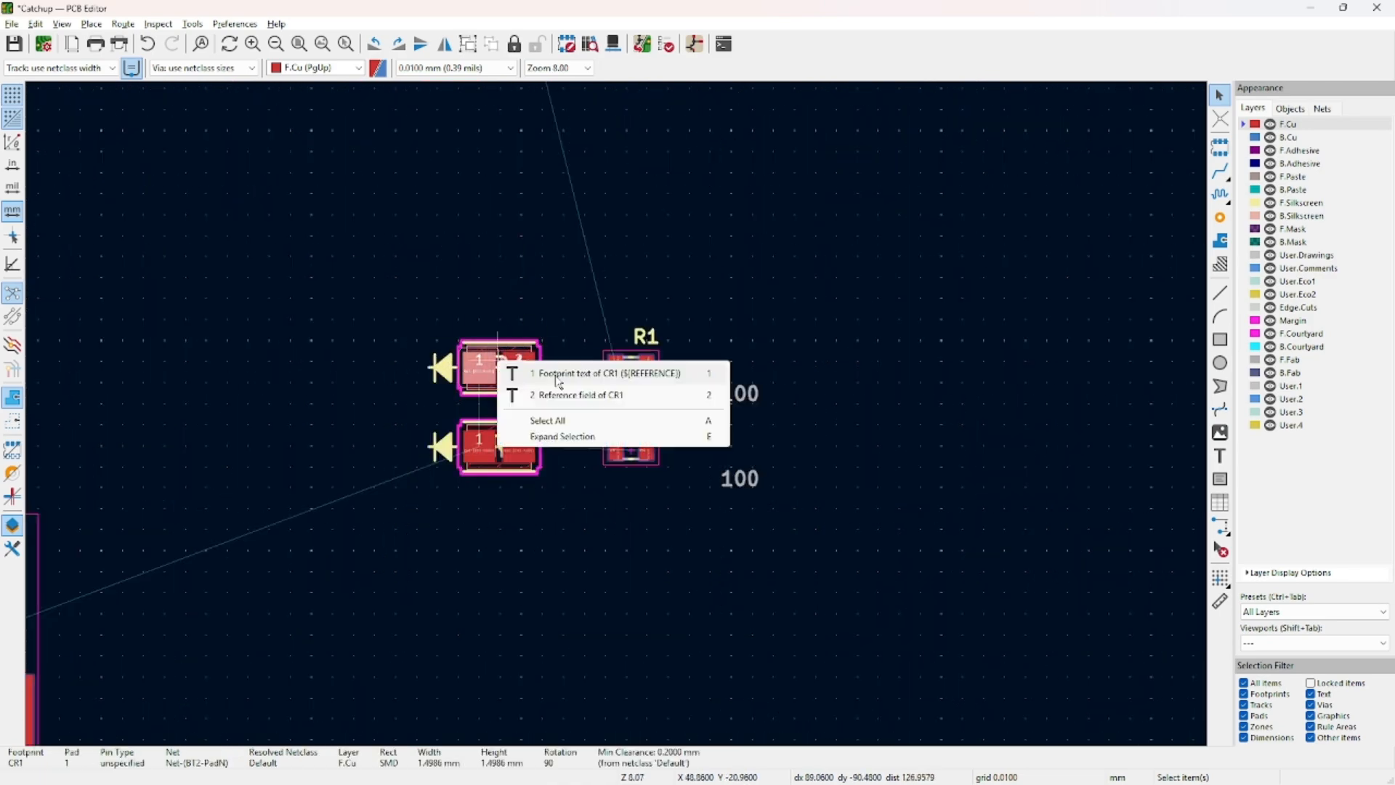
{"action": "left_click", "coordinate": [500, 296]}
{"action": "left_click_drag", "start_coordinate": [427, 327], "coordinate": [547, 469]}
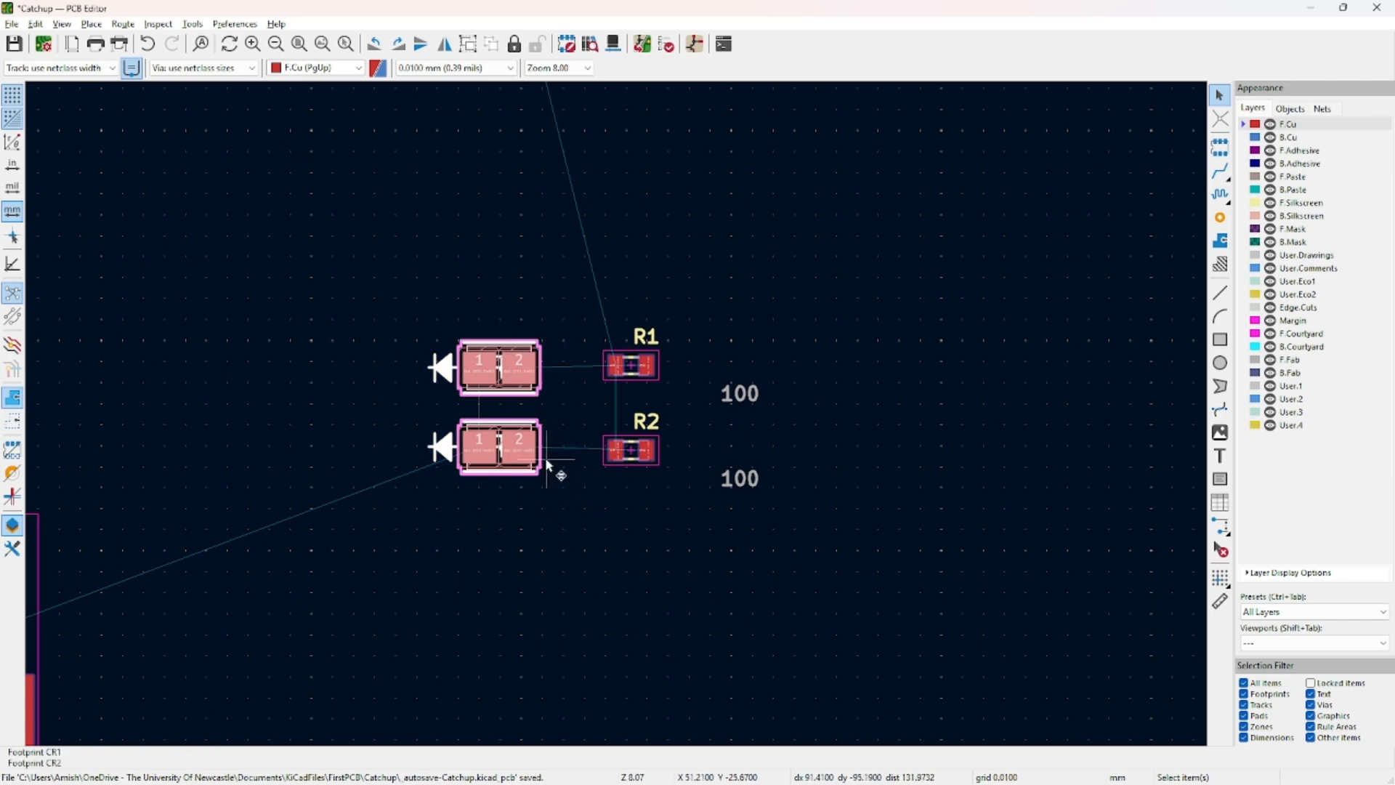
{"action": "left_click", "coordinate": [670, 411]}
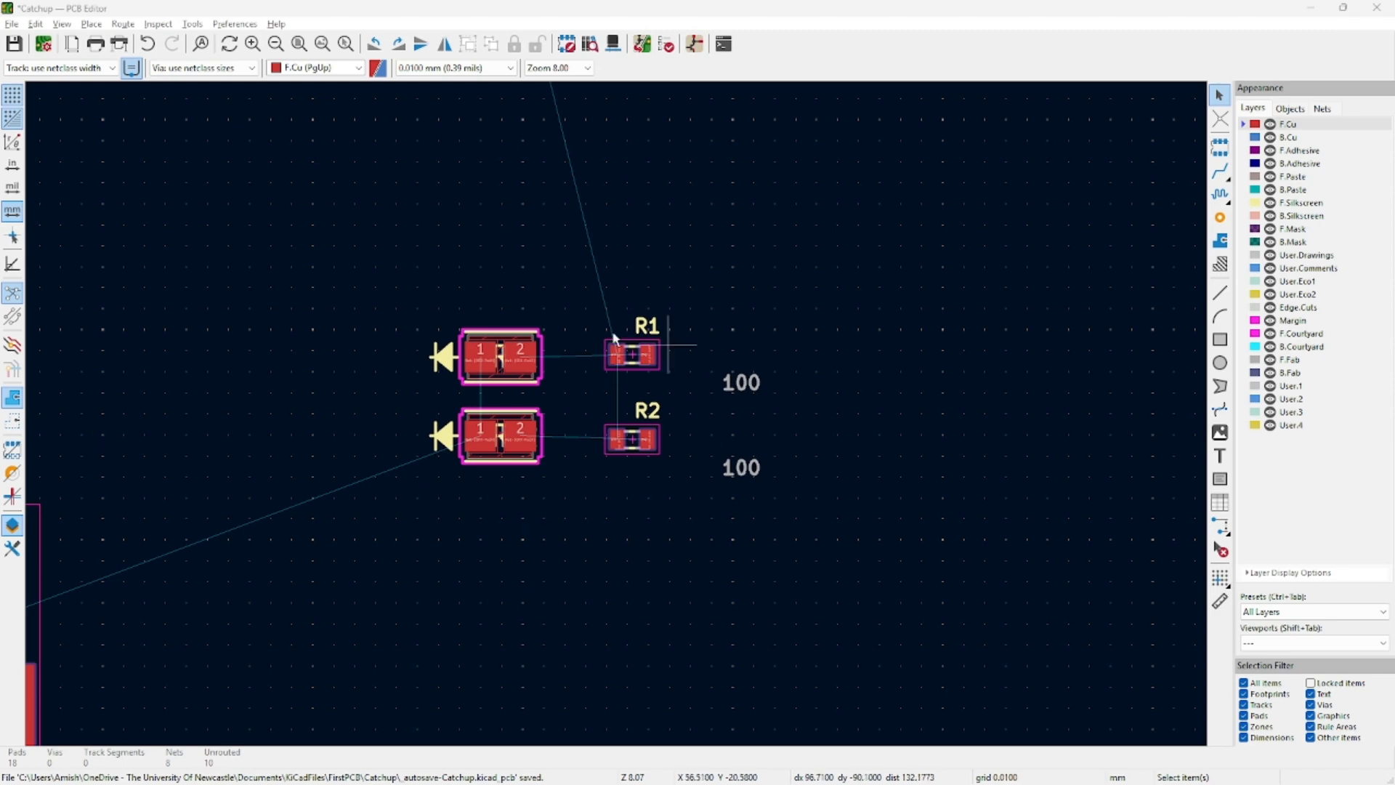
{"action": "left_click_drag", "start_coordinate": [354, 276], "coordinate": [802, 534]}
{"action": "left_click", "coordinate": [733, 398]}
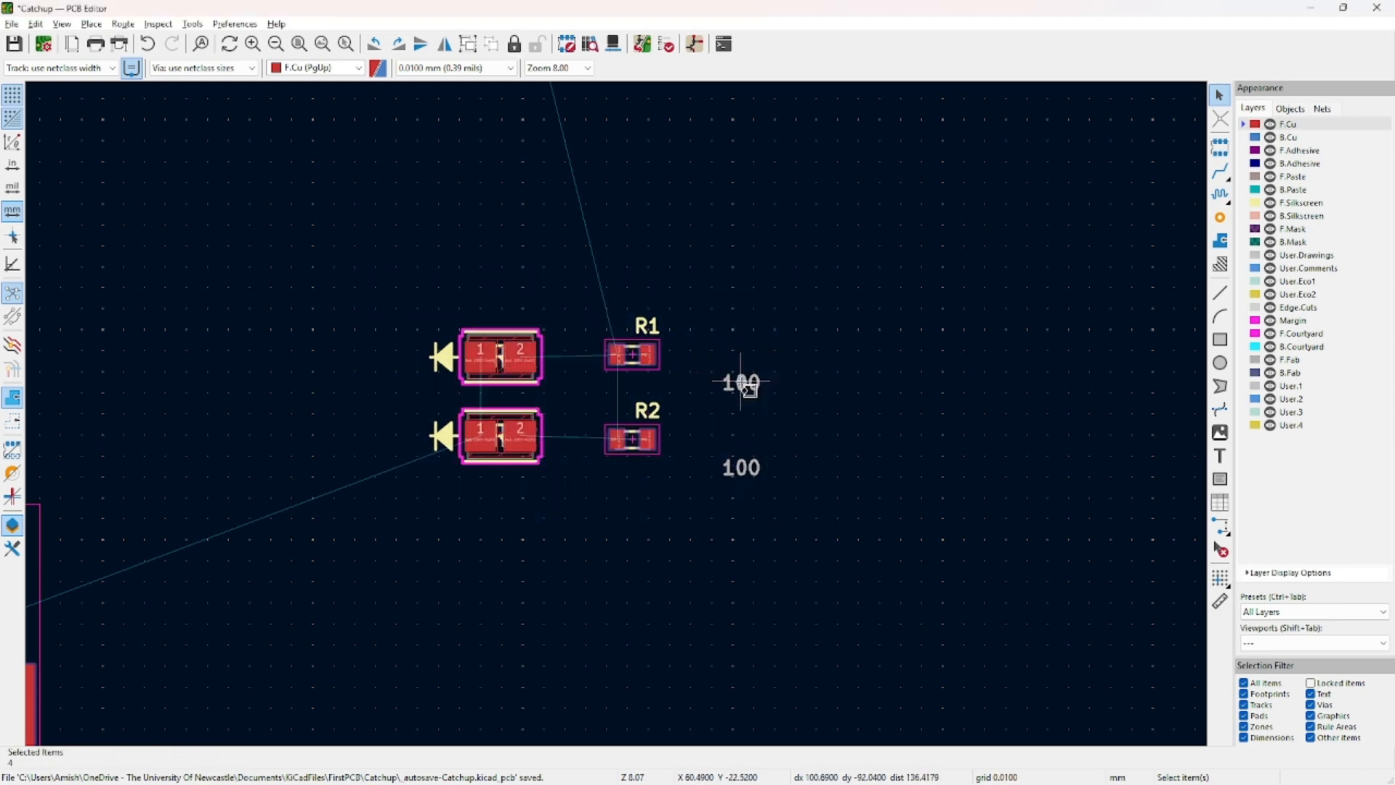
Move R1's and R2's 100 value labels beside their resistors, then select all four parts.
{"action": "left_click", "coordinate": [747, 389]}
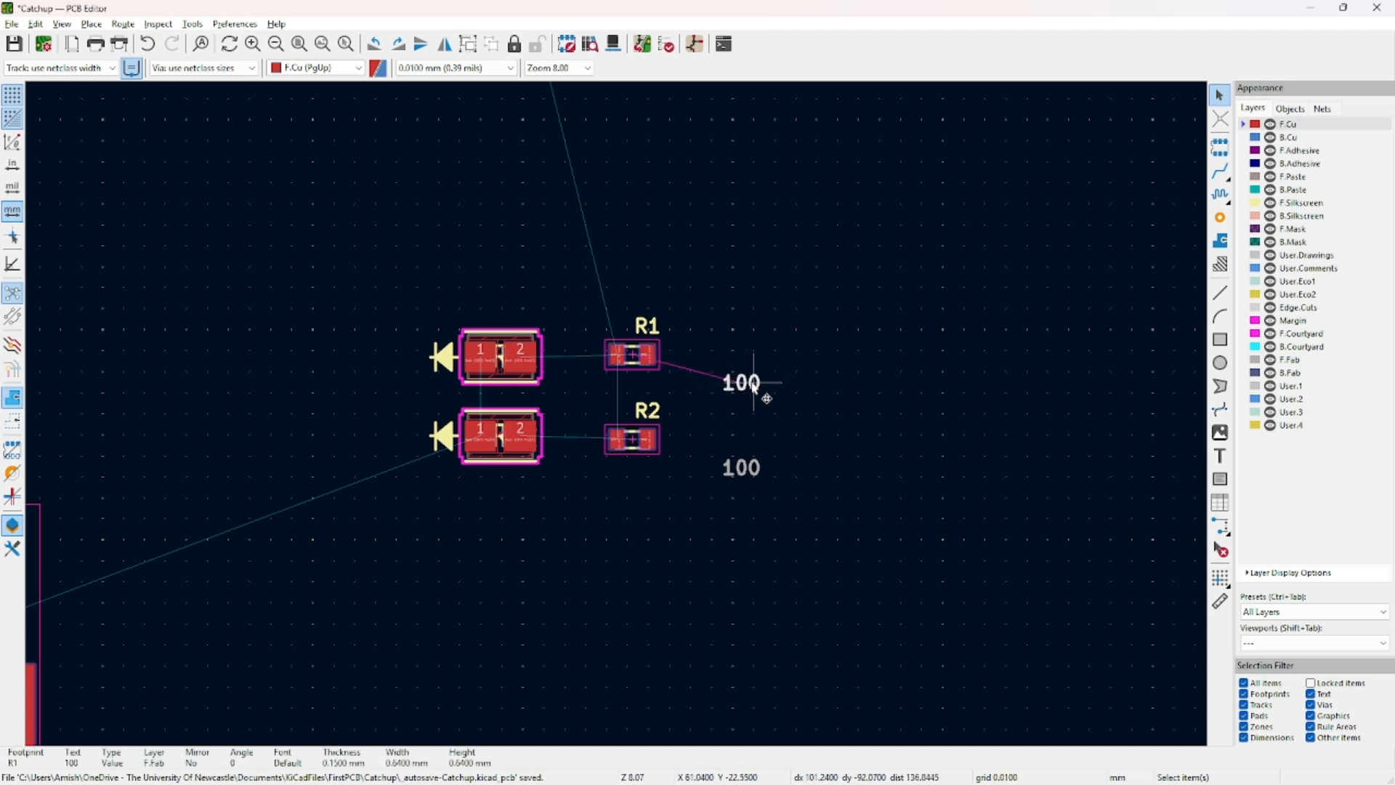
{"action": "left_click_drag", "start_coordinate": [747, 389], "coordinate": [696, 364]}
{"action": "left_click", "coordinate": [741, 469]}
{"action": "left_click_drag", "start_coordinate": [742, 472], "coordinate": [685, 439]}
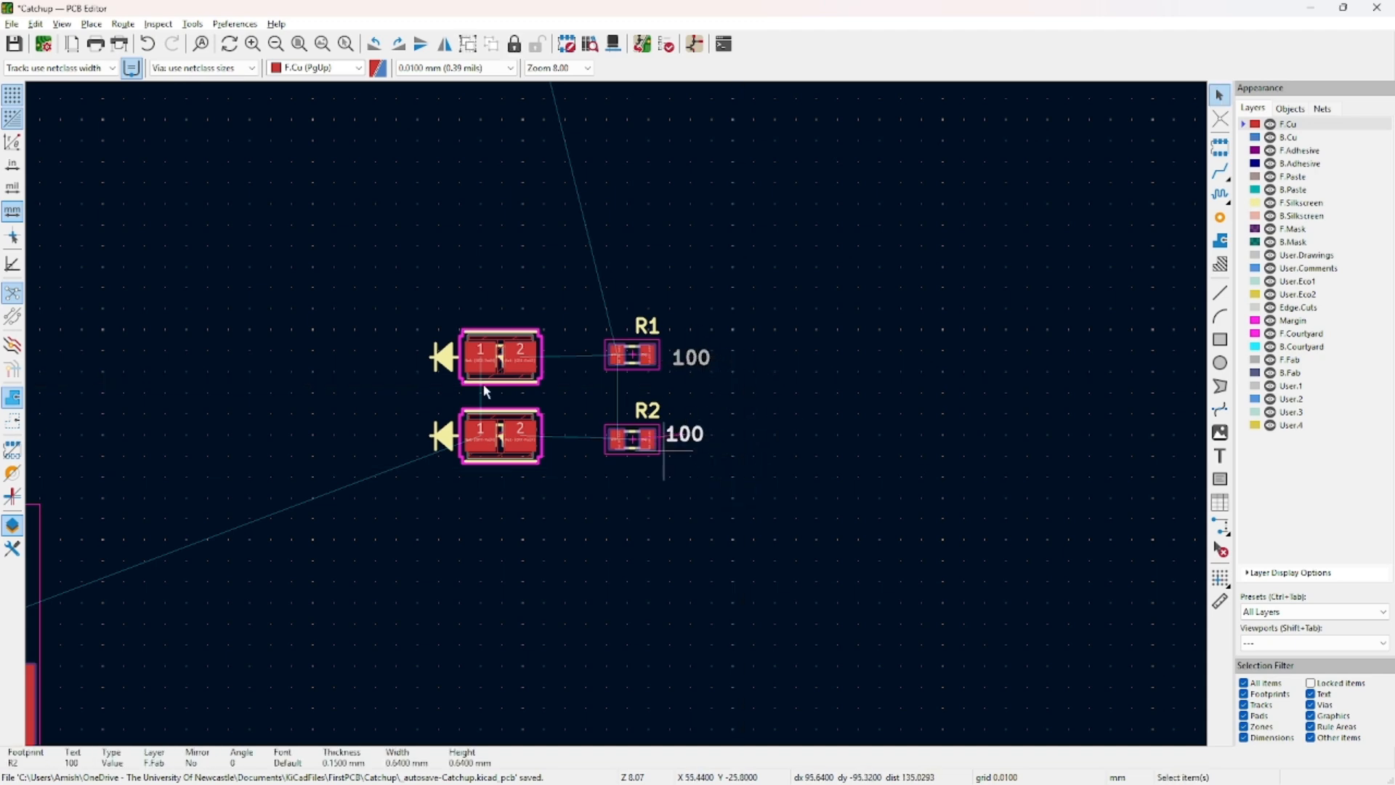
{"action": "left_click_drag", "start_coordinate": [368, 255], "coordinate": [846, 537]}
Flip CR1, CR2, R1 and R2 to the back side and place them right of SW1.
{"action": "key", "text": "f"}
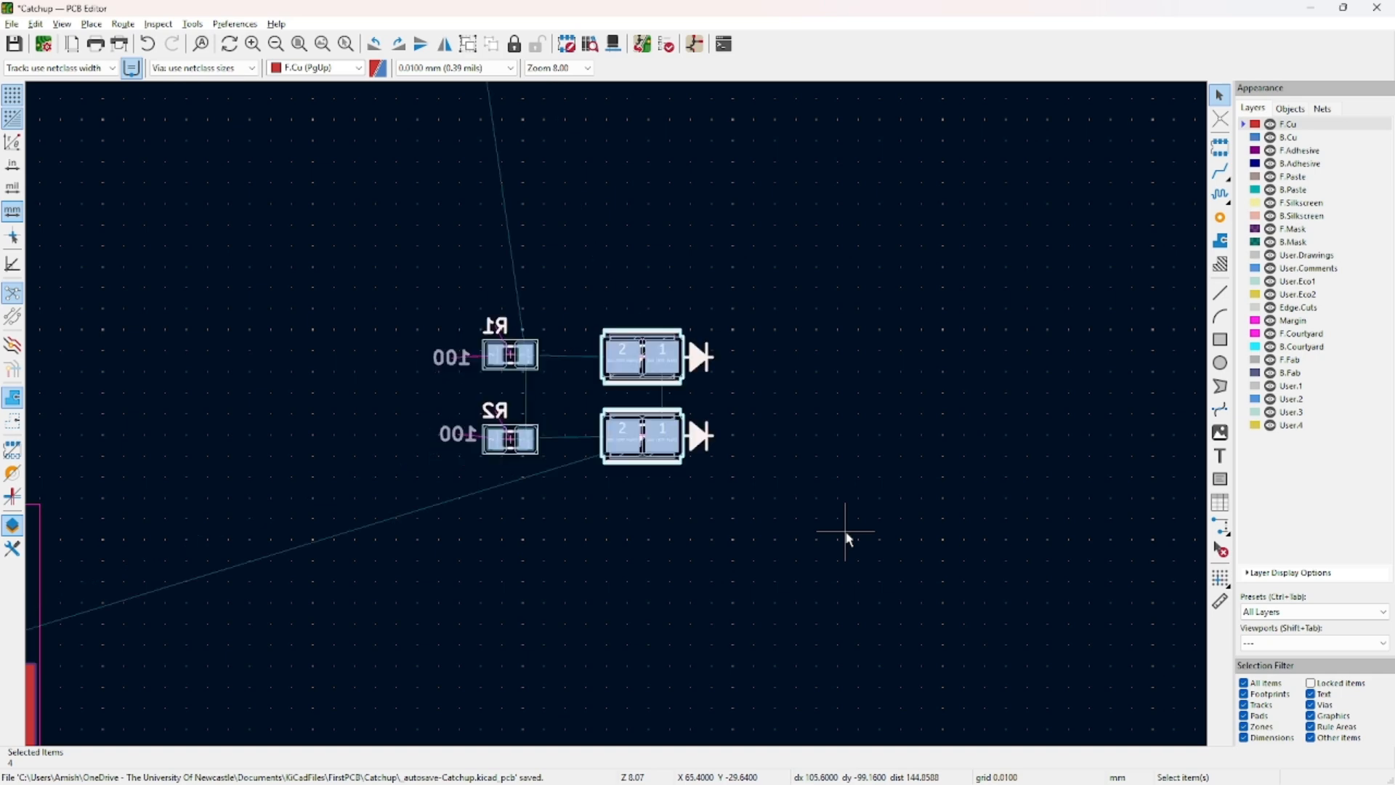
{"action": "scroll", "coordinate": [775, 432], "scroll_direction": "down", "scroll_amount": 4}
{"action": "middle_click_drag", "start_coordinate": [775, 429], "coordinate": [624, 519]}
{"action": "left_click_drag", "start_coordinate": [549, 513], "coordinate": [722, 136]}
{"action": "left_click", "coordinate": [739, 250]}
Shift R1 and R2 slightly higher, then pan to bring BT2 into view.
{"action": "middle_click_drag", "start_coordinate": [755, 319], "coordinate": [783, 471]}
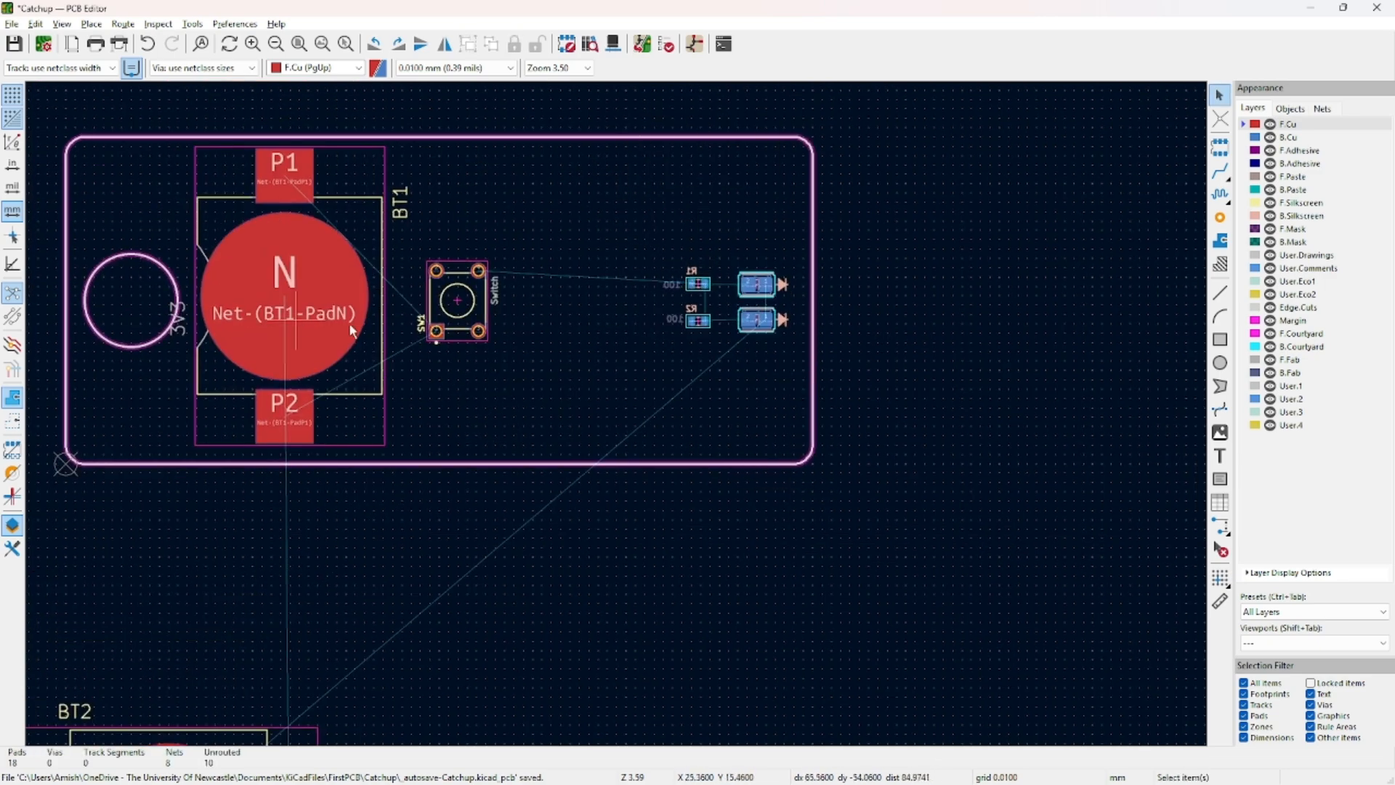
{"action": "left_click", "coordinate": [755, 285]}
{"action": "left_click_drag", "start_coordinate": [635, 230], "coordinate": [772, 351]}
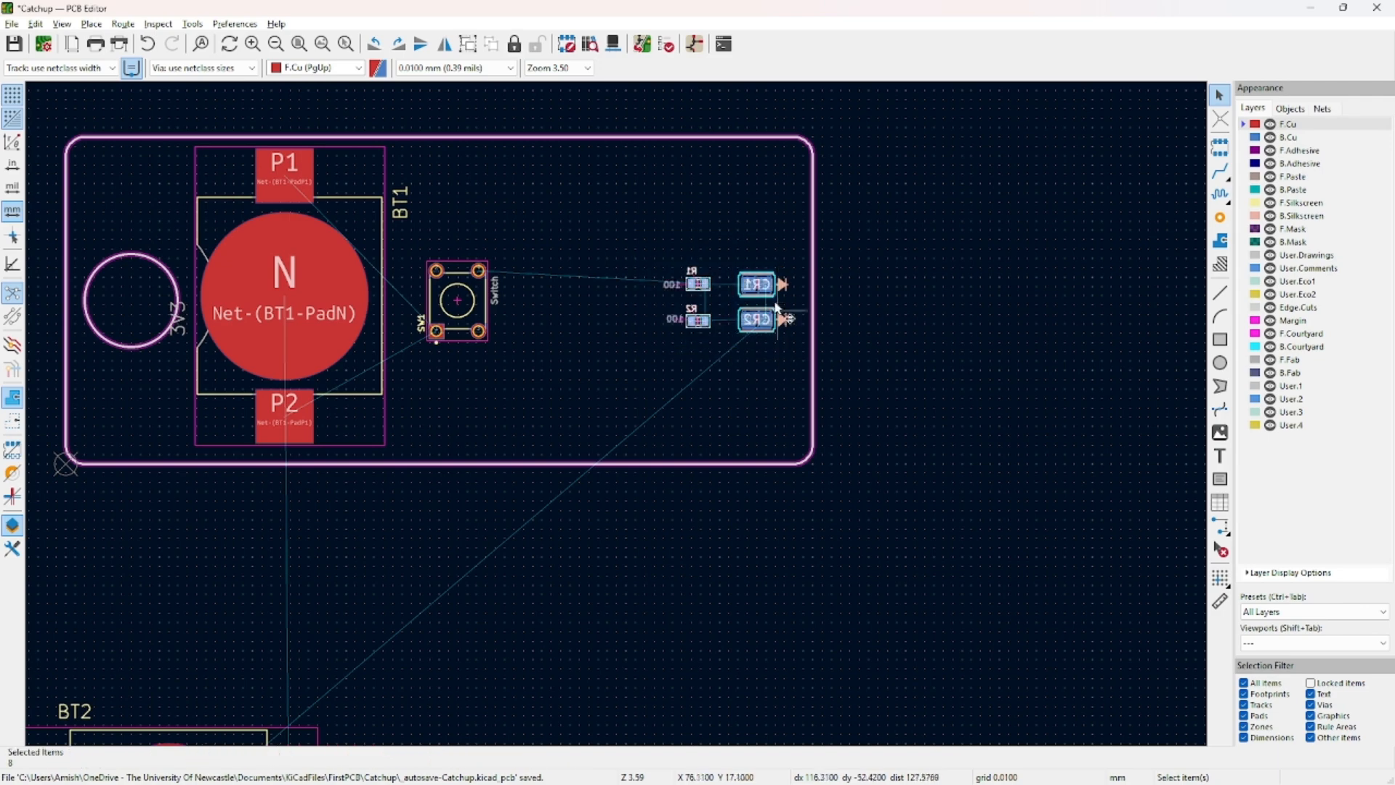
{"action": "key", "text": "m"}
{"action": "left_click", "coordinate": [758, 280]}
{"action": "left_click", "coordinate": [972, 350]}
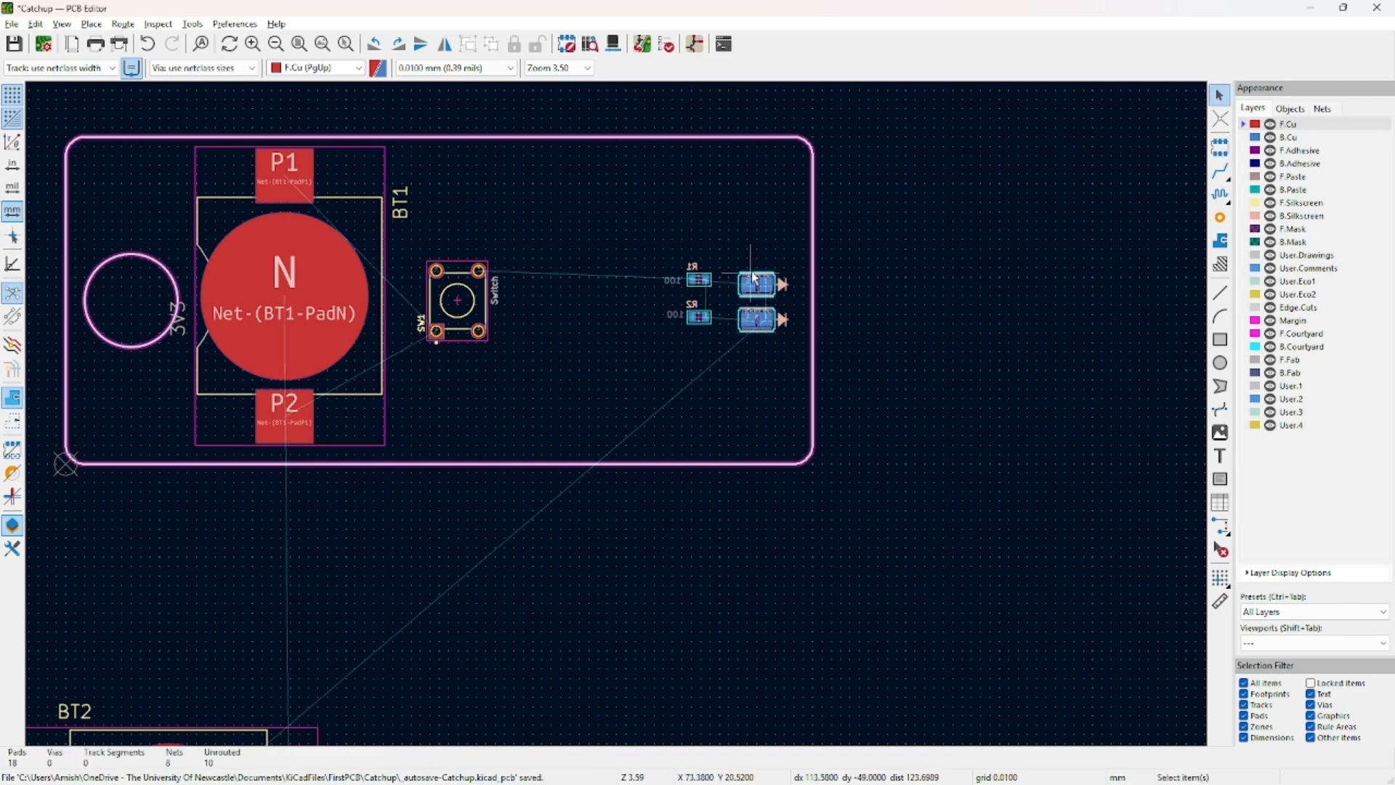
{"action": "middle_click_drag", "start_coordinate": [600, 518], "coordinate": [743, 473]}
{"action": "middle_click_drag", "start_coordinate": [629, 574], "coordinate": [724, 413]}
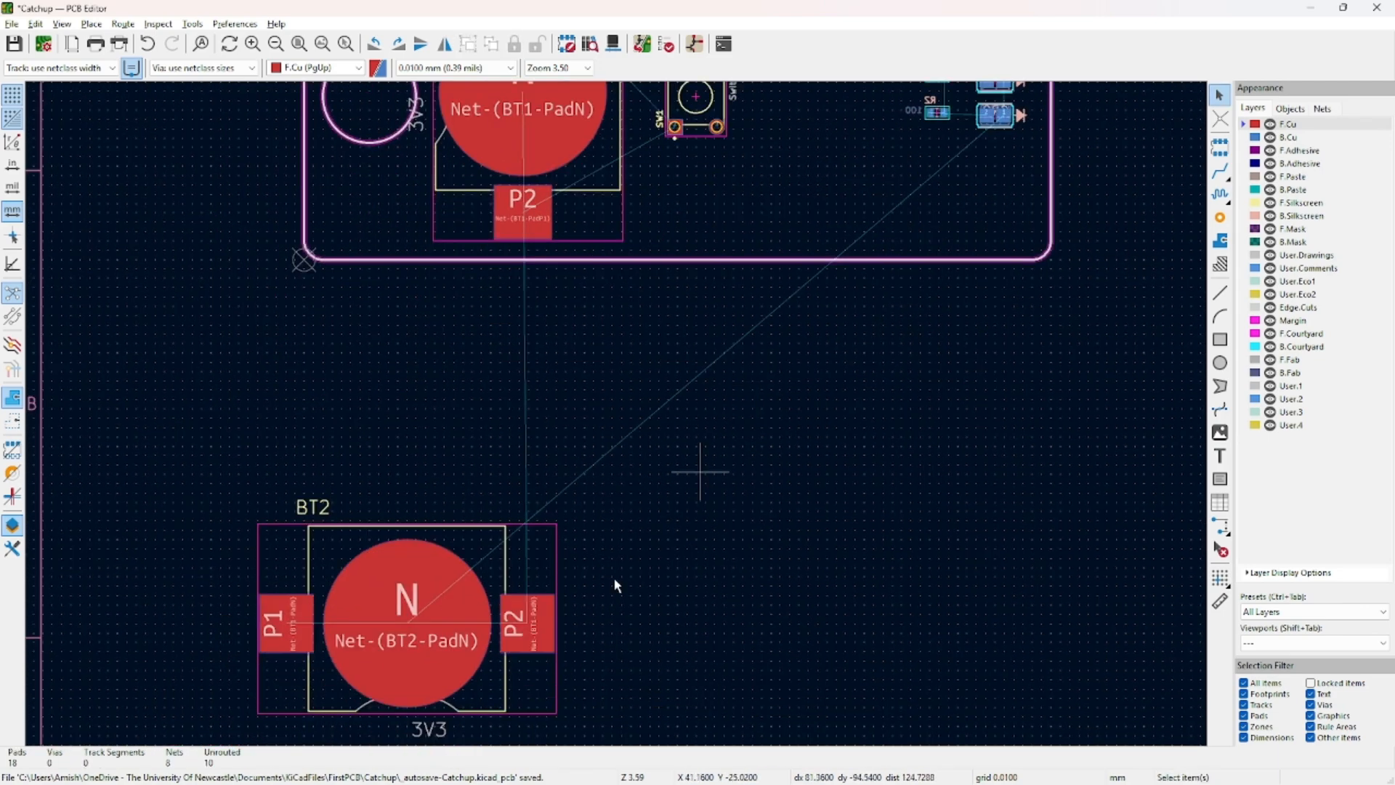
Move BT2 up toward the board, flip it to the back side and rotate it 90°.
{"action": "left_click", "coordinate": [503, 557]}
{"action": "left_click_drag", "start_coordinate": [510, 559], "coordinate": [598, 414]}
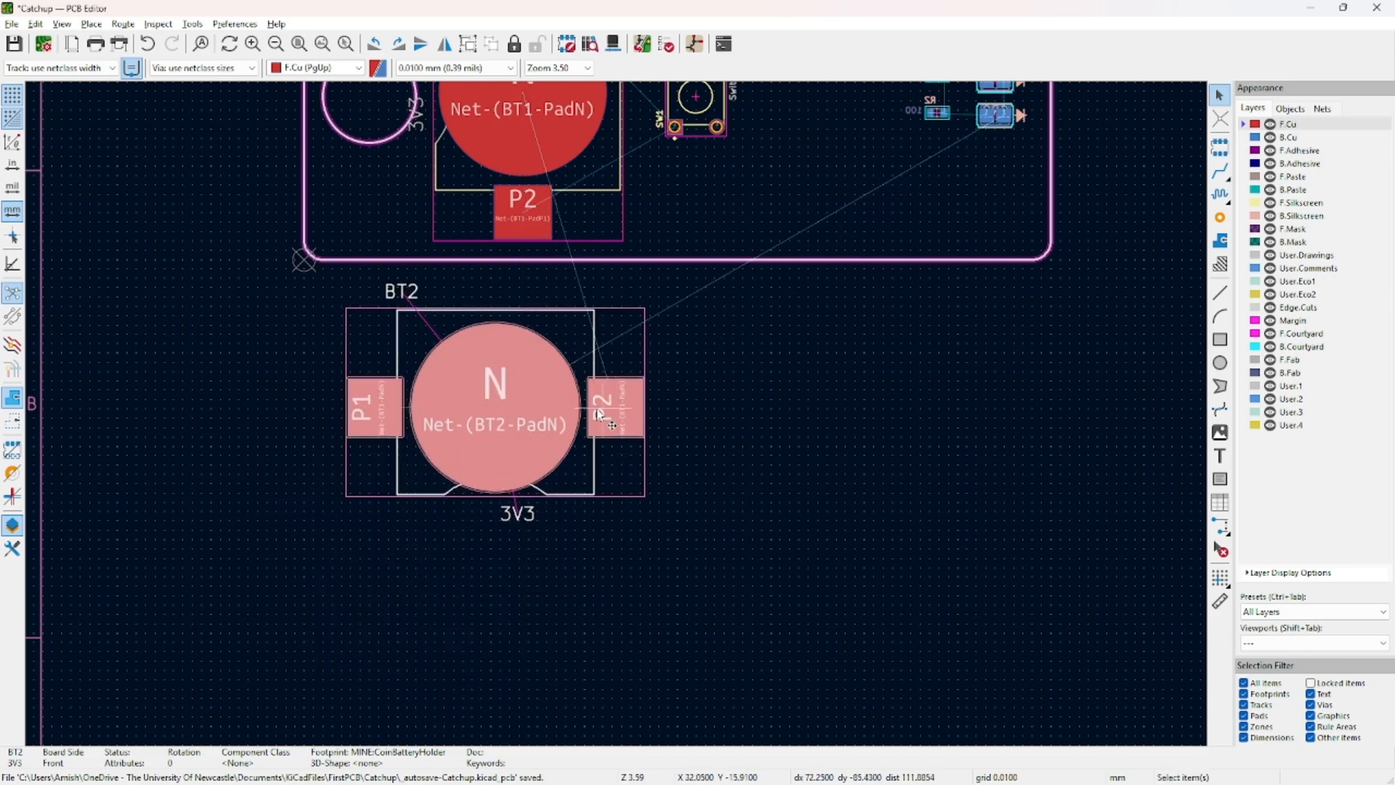
{"action": "middle_click_drag", "start_coordinate": [600, 325], "coordinate": [576, 488]}
{"action": "left_click", "coordinate": [613, 630]}
{"action": "left_click", "coordinate": [574, 488]}
{"action": "key", "text": "f"}
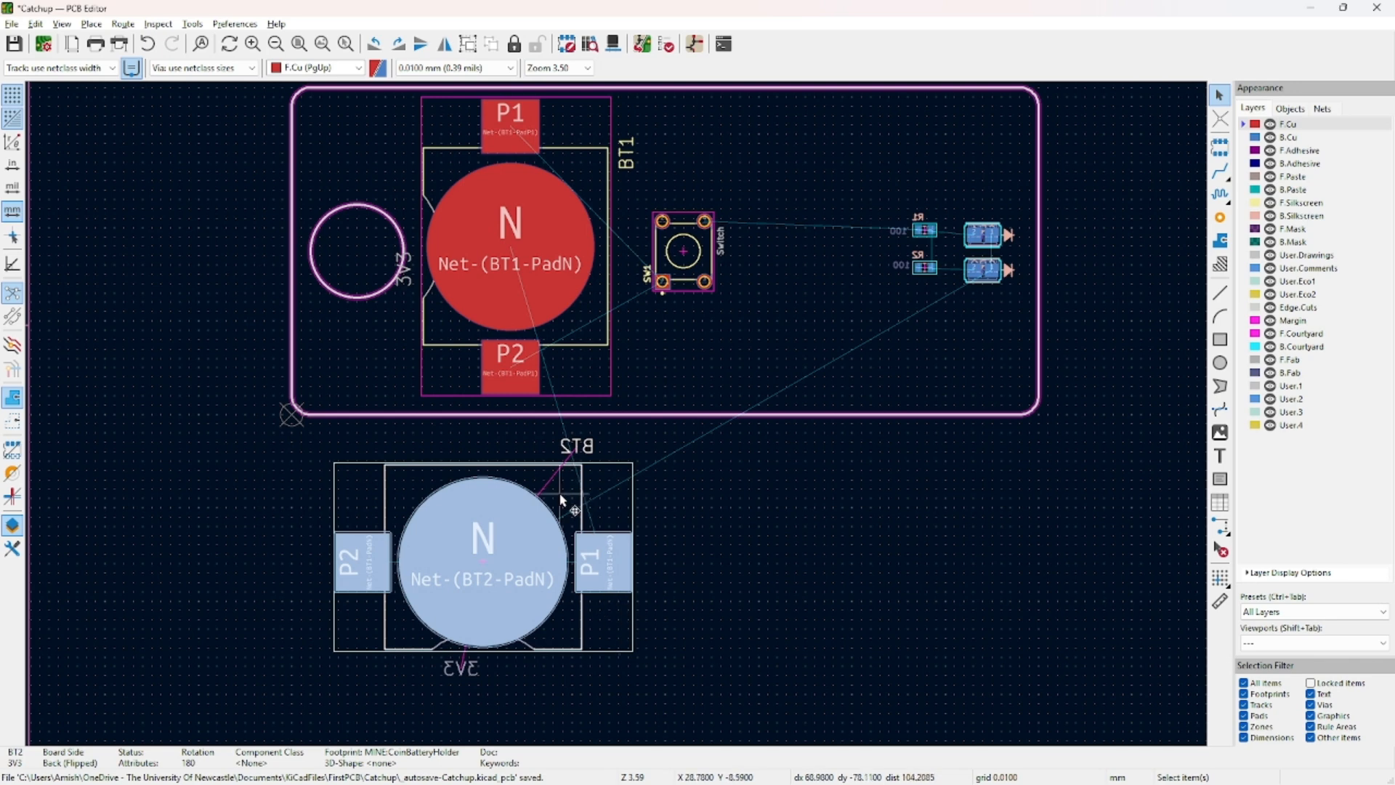
{"action": "key", "text": "r"}
{"action": "key", "text": "r"}
{"action": "key", "text": "r"}
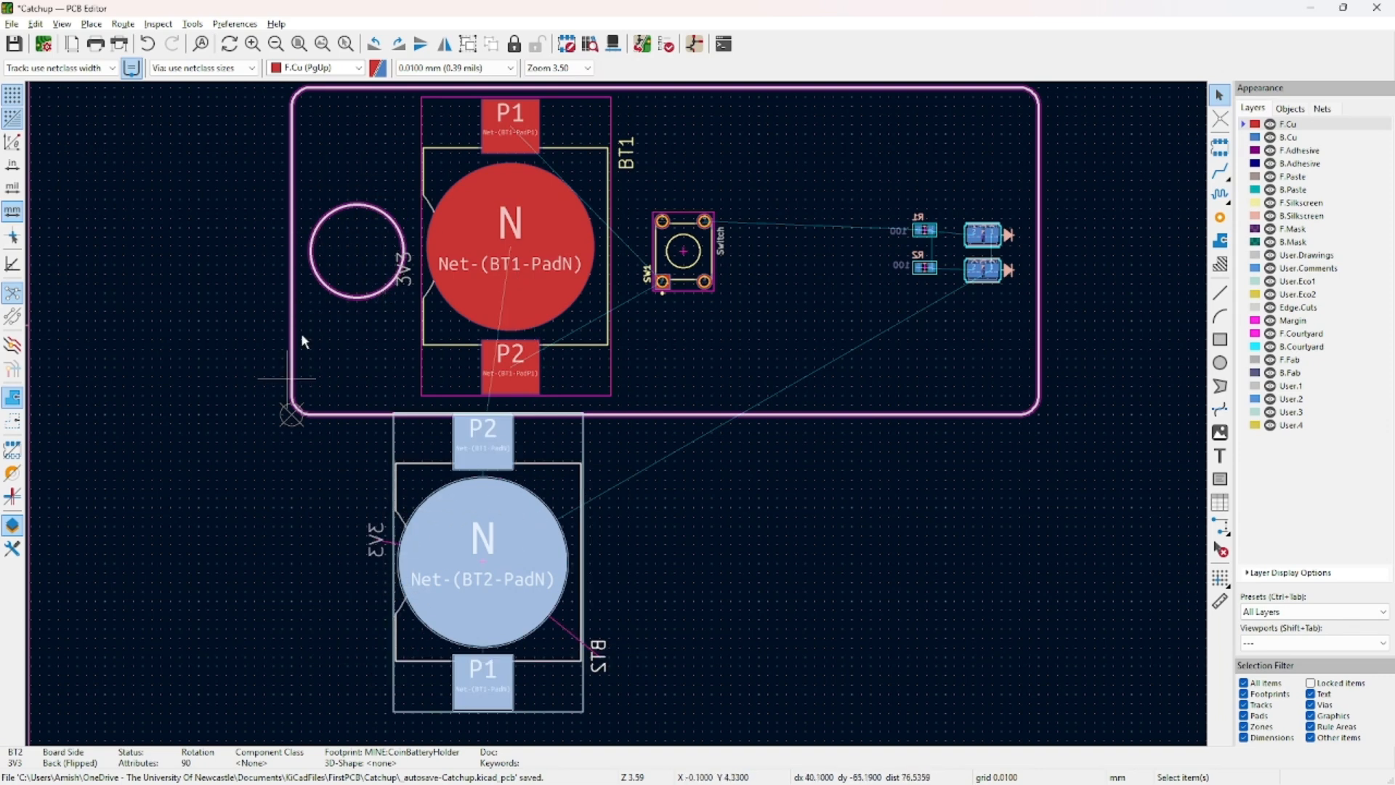
Place BT2 directly under BT1 on the back of the board.
{"action": "left_click", "coordinate": [302, 595]}
{"action": "left_click", "coordinate": [538, 473]}
{"action": "key", "text": "m"}
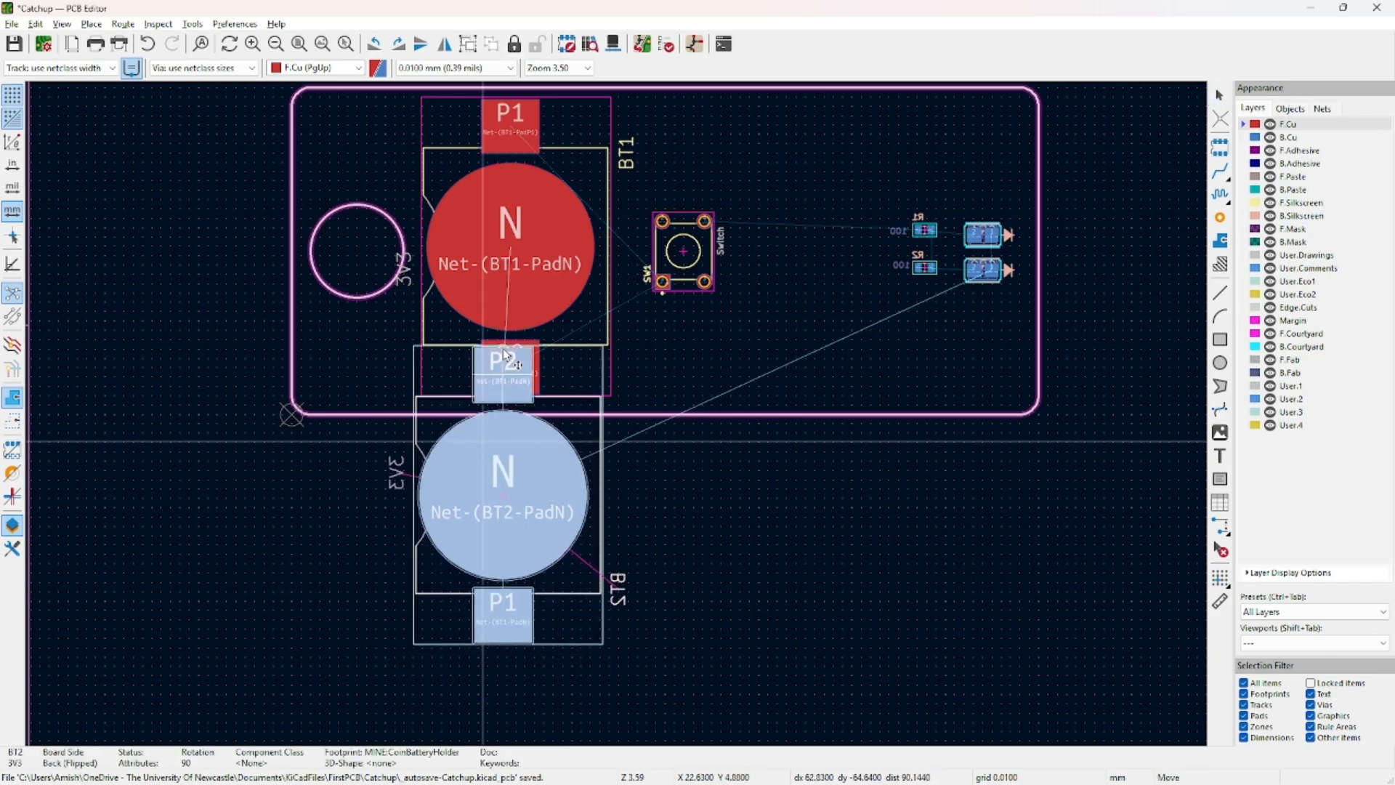
{"action": "key", "text": "Delete"}
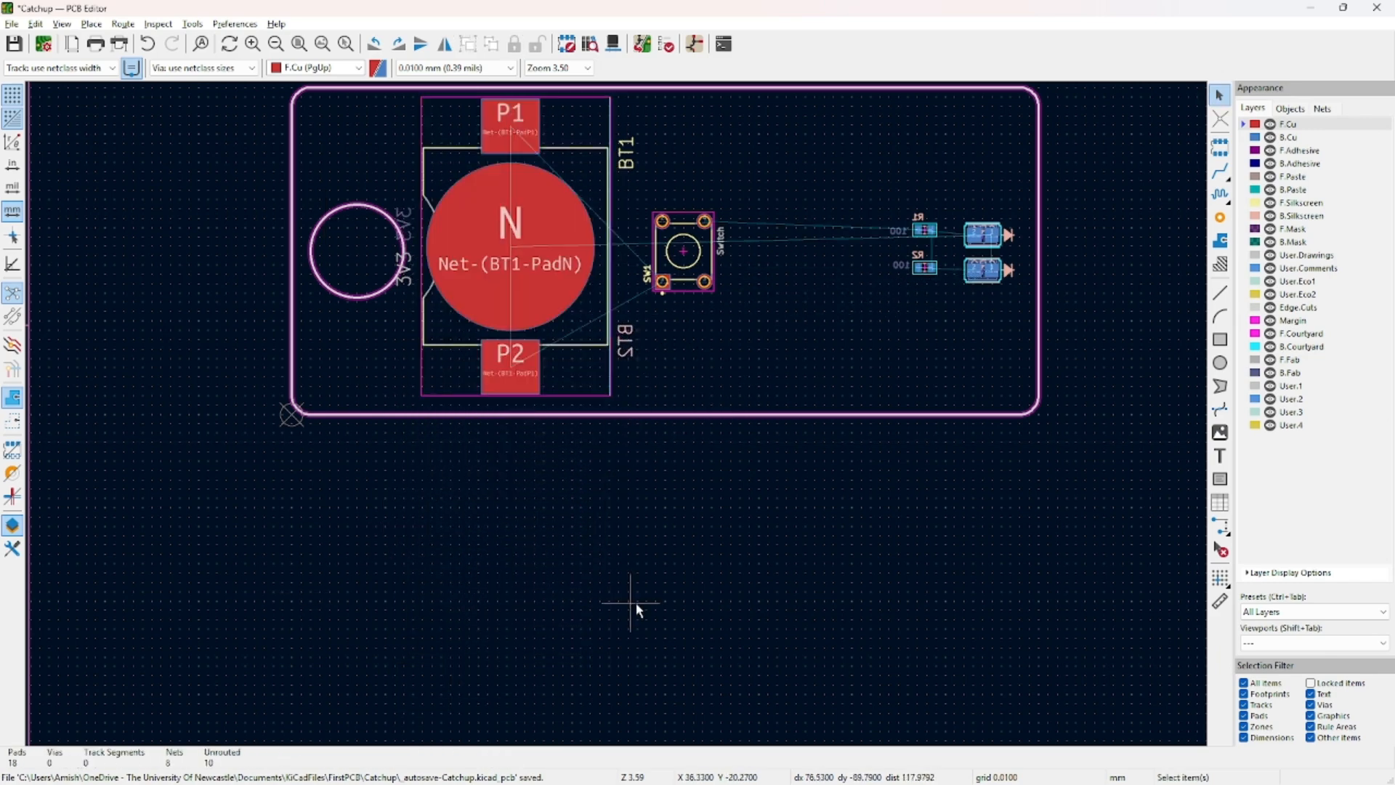
{"action": "middle_click_drag", "start_coordinate": [714, 407], "coordinate": [666, 566]}
{"action": "left_click", "coordinate": [444, 370]}
{"action": "left_click", "coordinate": [553, 310]}
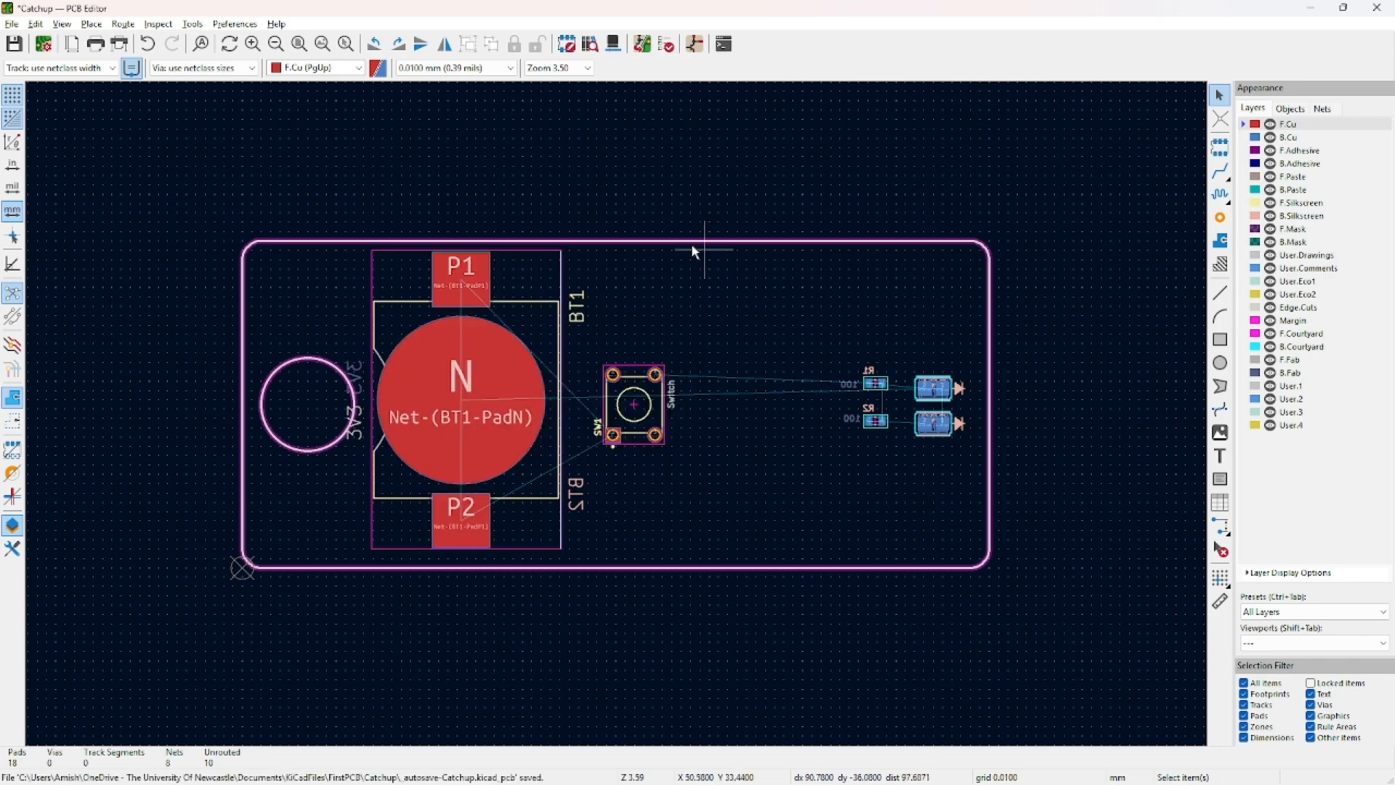
{"action": "left_click_drag", "start_coordinate": [1052, 192], "coordinate": [76, 688]}
{"action": "left_click", "coordinate": [598, 601]}
Set the PCB grid size to 12.7000 mm.
{"action": "left_click", "coordinate": [429, 68]}
{"action": "left_click", "coordinate": [451, 95]}
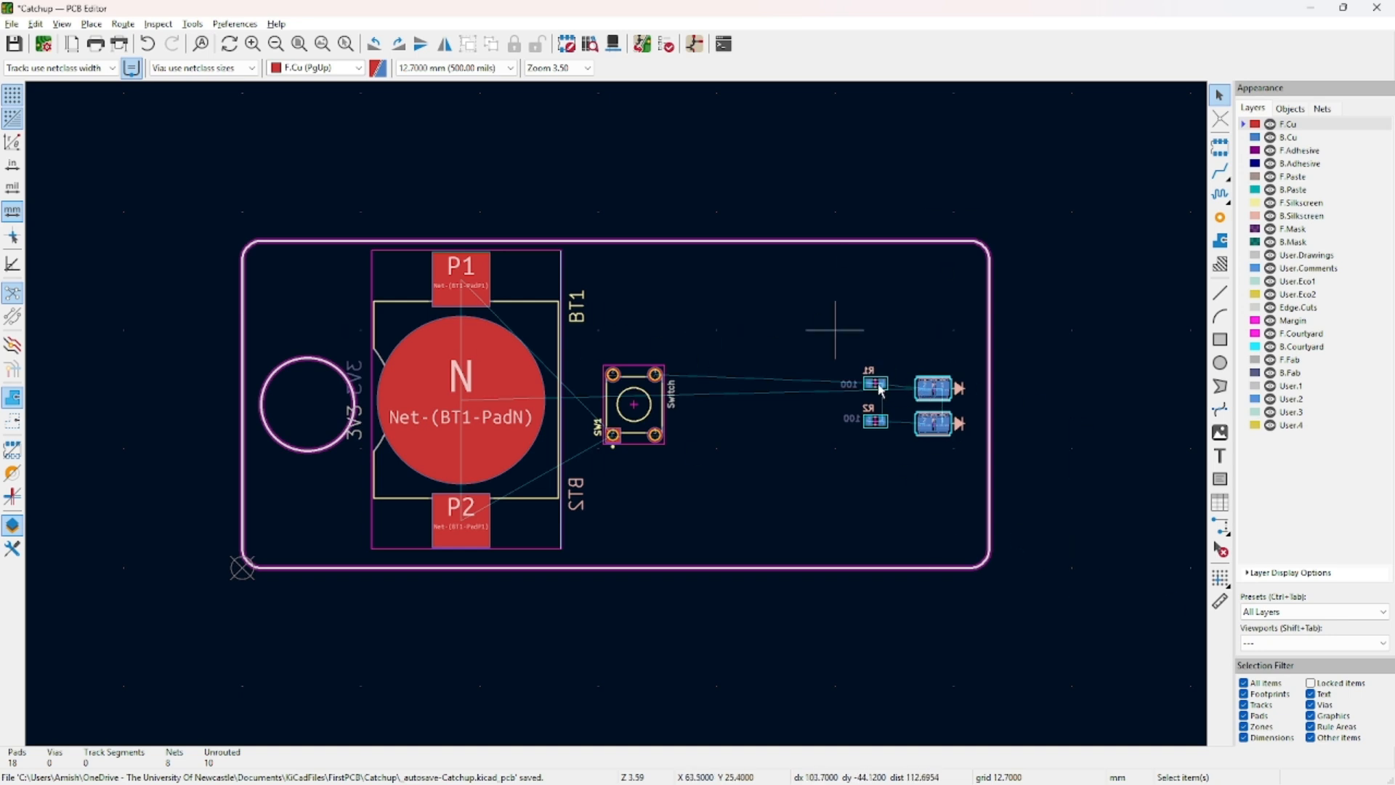
{"action": "left_click", "coordinate": [491, 368]}
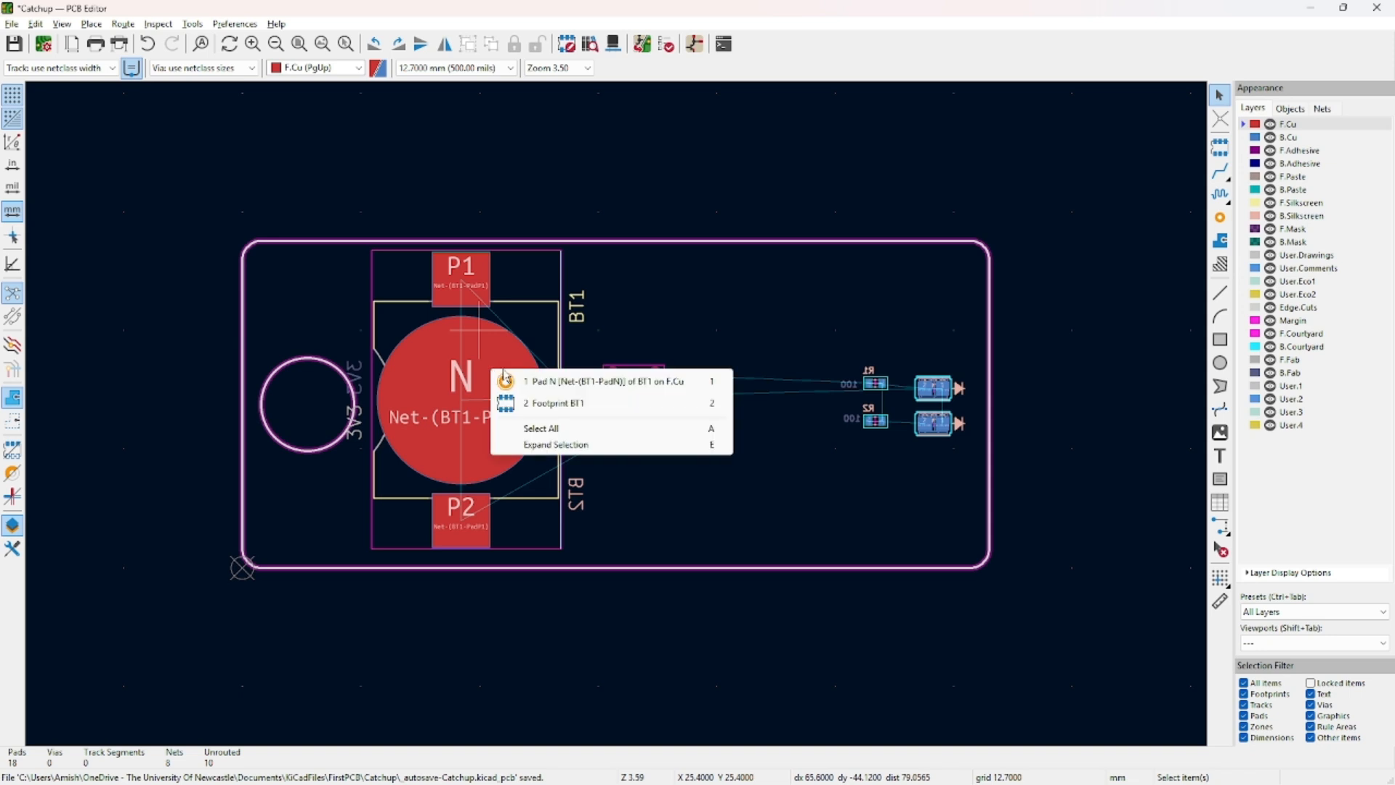
{"action": "left_click", "coordinate": [612, 303]}
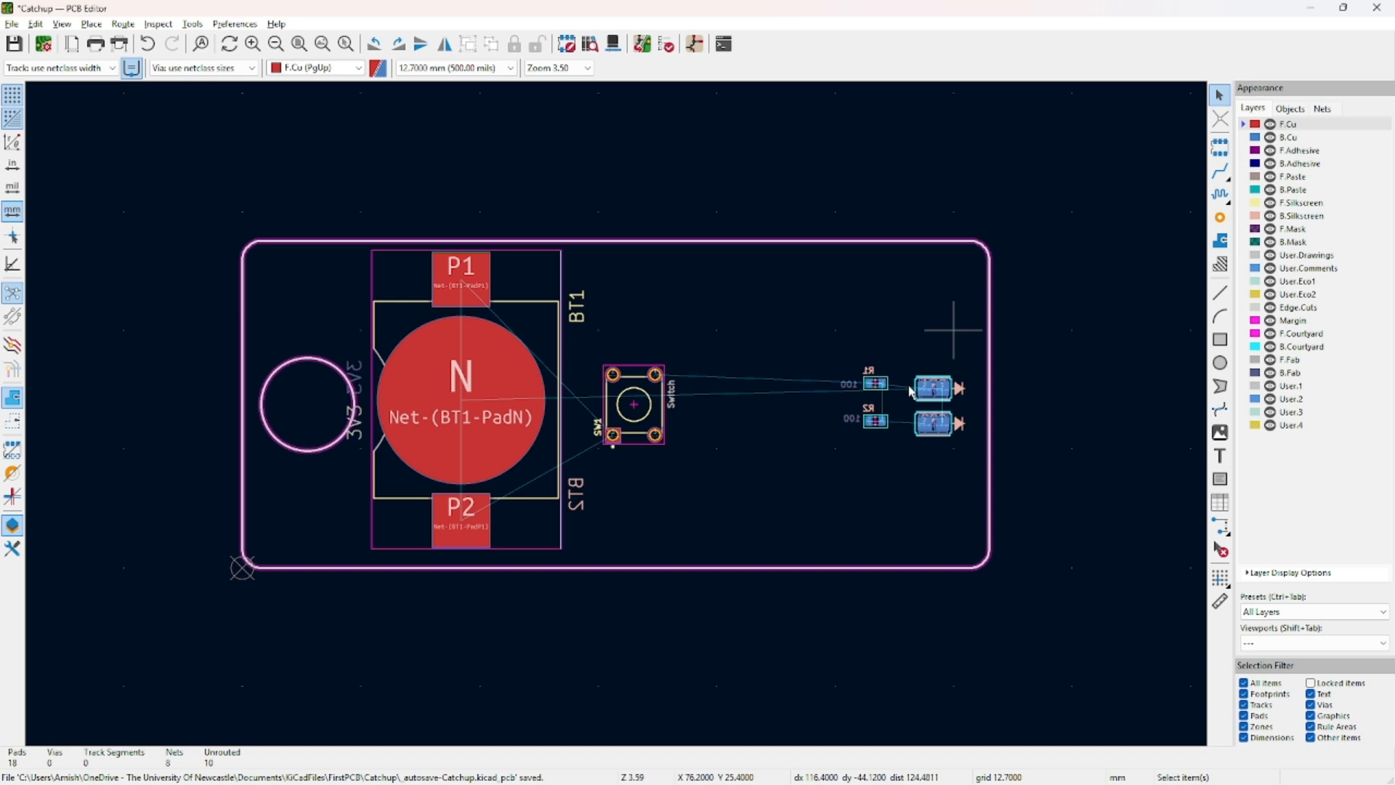
Open the board in the 3D Viewer with Alt+3 and orbit it.
{"action": "middle_click_drag", "start_coordinate": [861, 310], "coordinate": [879, 266]}
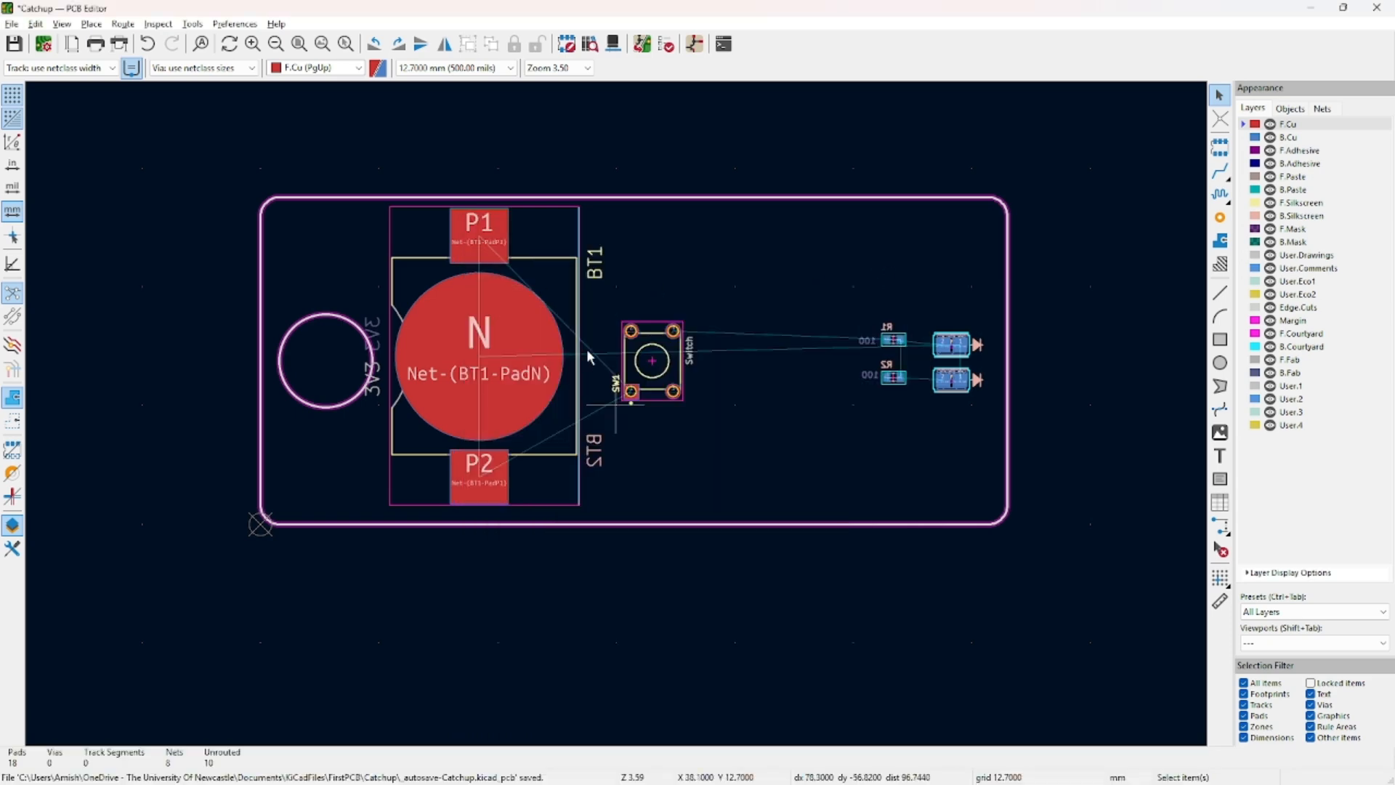
{"action": "key", "text": "alt+3"}
{"action": "left_click_drag", "start_coordinate": [625, 507], "coordinate": [667, 419]}
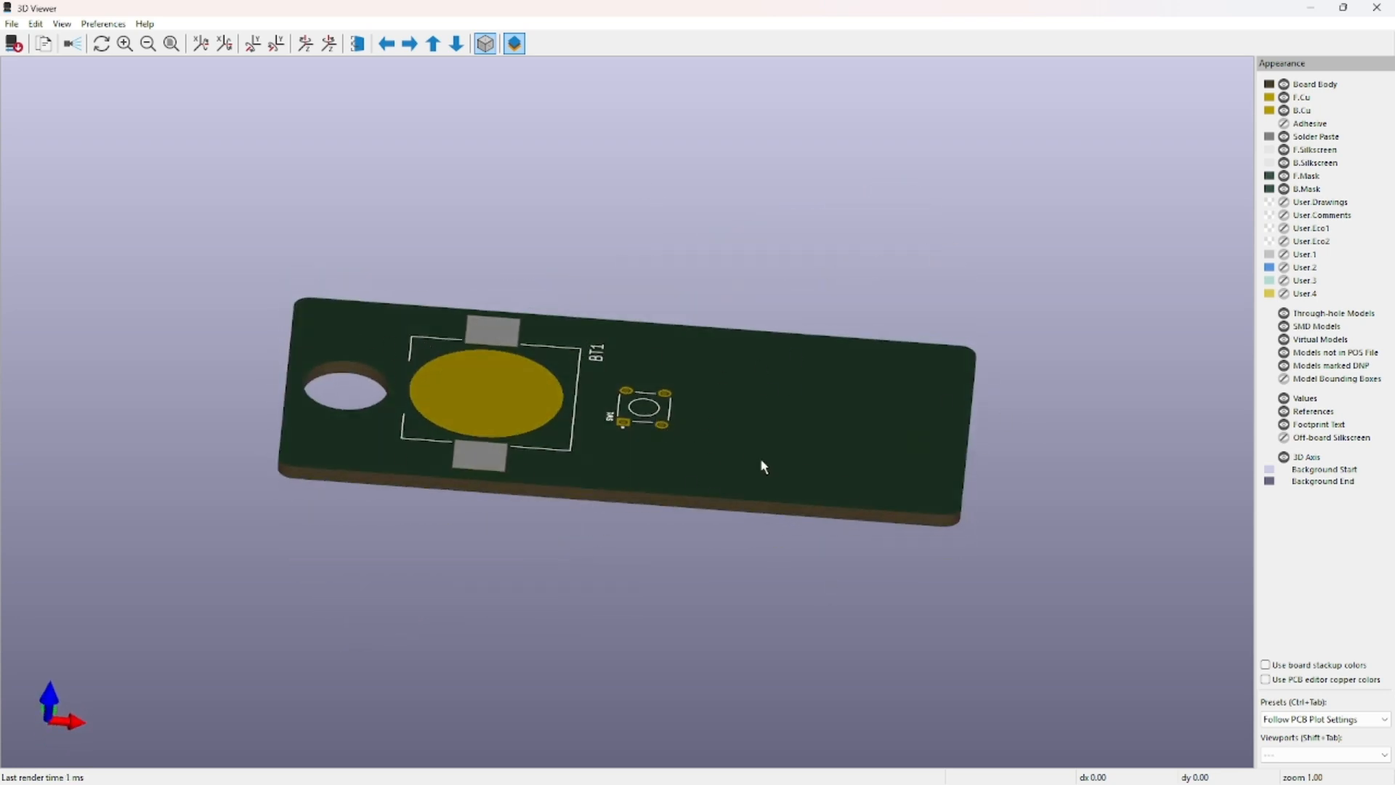
Orbit the 3D board through diagonal and upright views, then close the 3D Viewer.
{"action": "left_click_drag", "start_coordinate": [762, 465], "coordinate": [622, 72]}
{"action": "left_click_drag", "start_coordinate": [752, 276], "coordinate": [738, 138]}
{"action": "left_click_drag", "start_coordinate": [914, 268], "coordinate": [774, 575]}
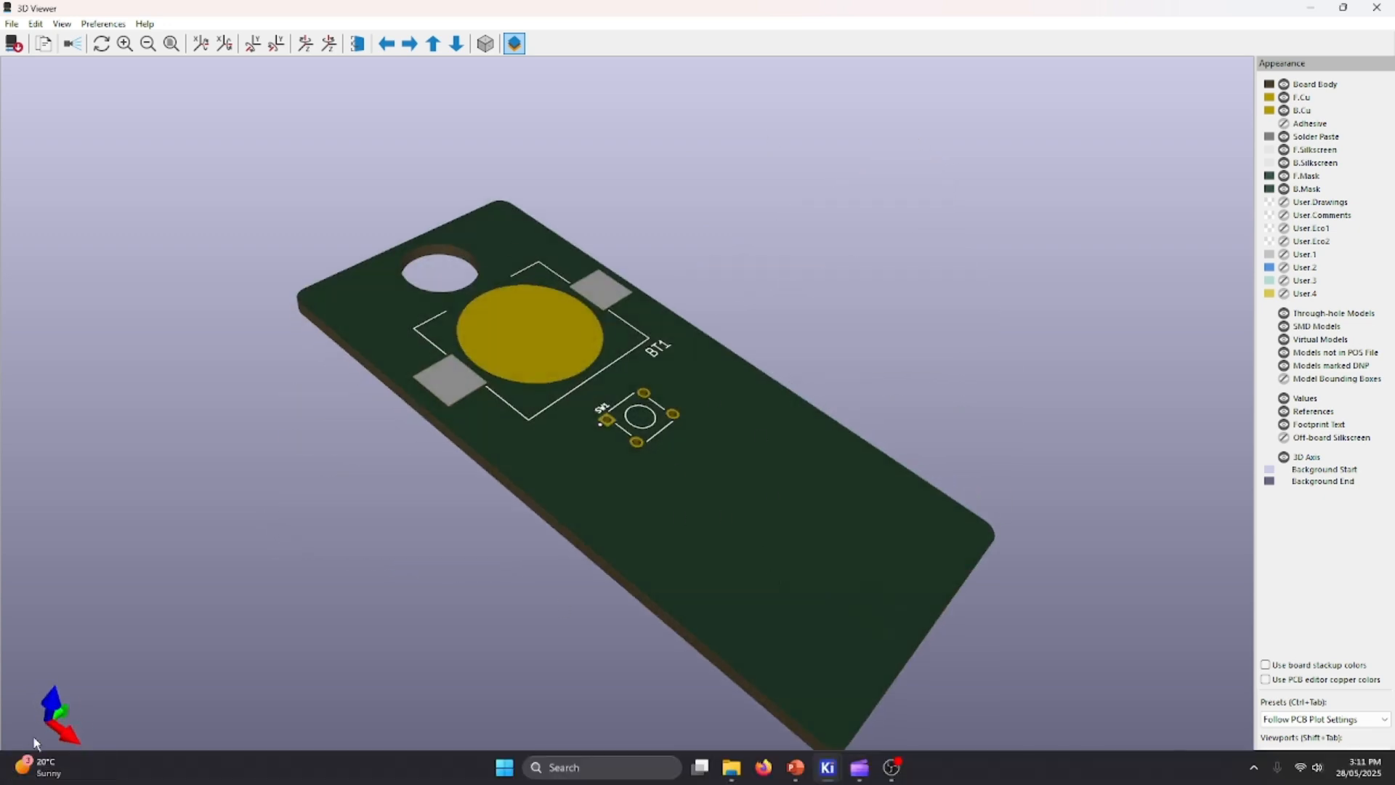
{"action": "left_click_drag", "start_coordinate": [58, 727], "coordinate": [596, 276]}
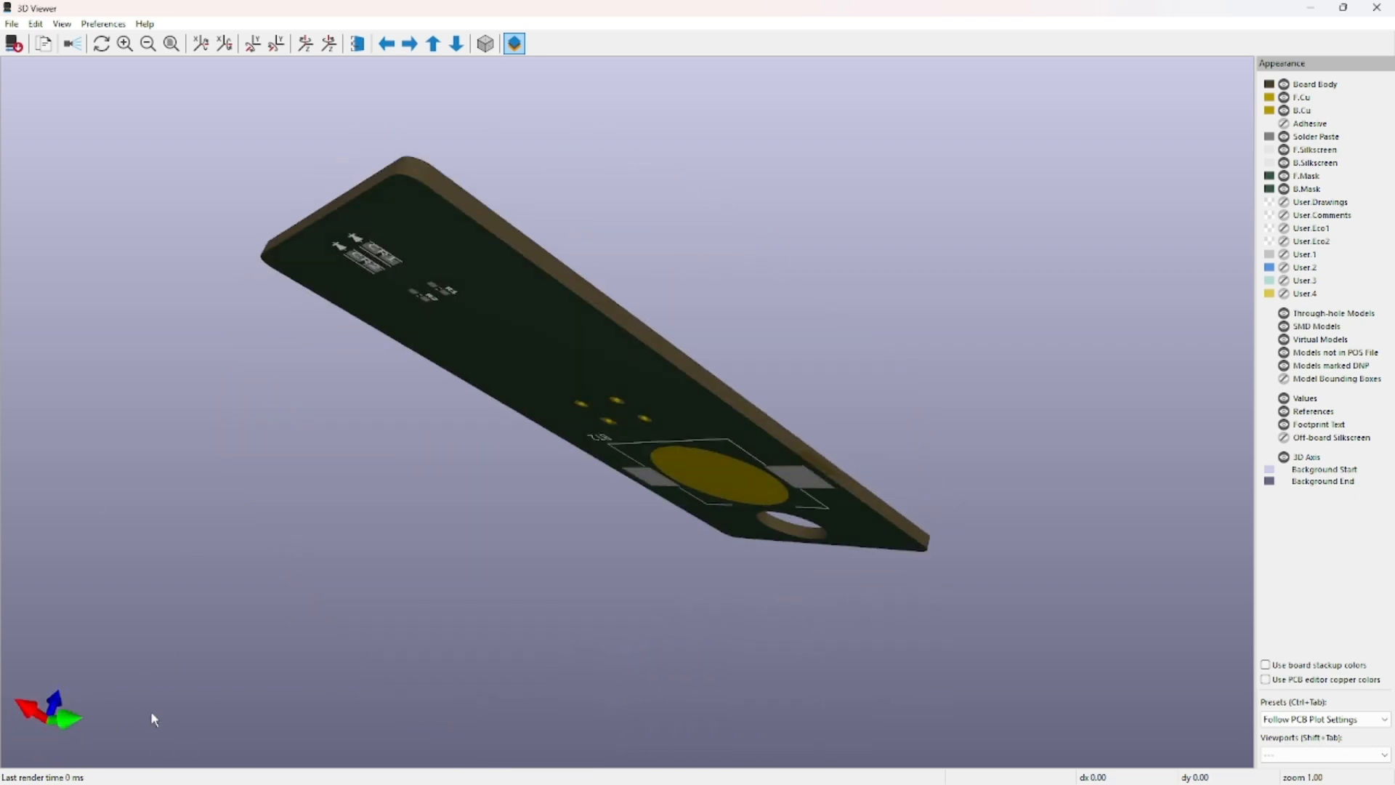
{"action": "left_click", "coordinate": [1376, 8]}
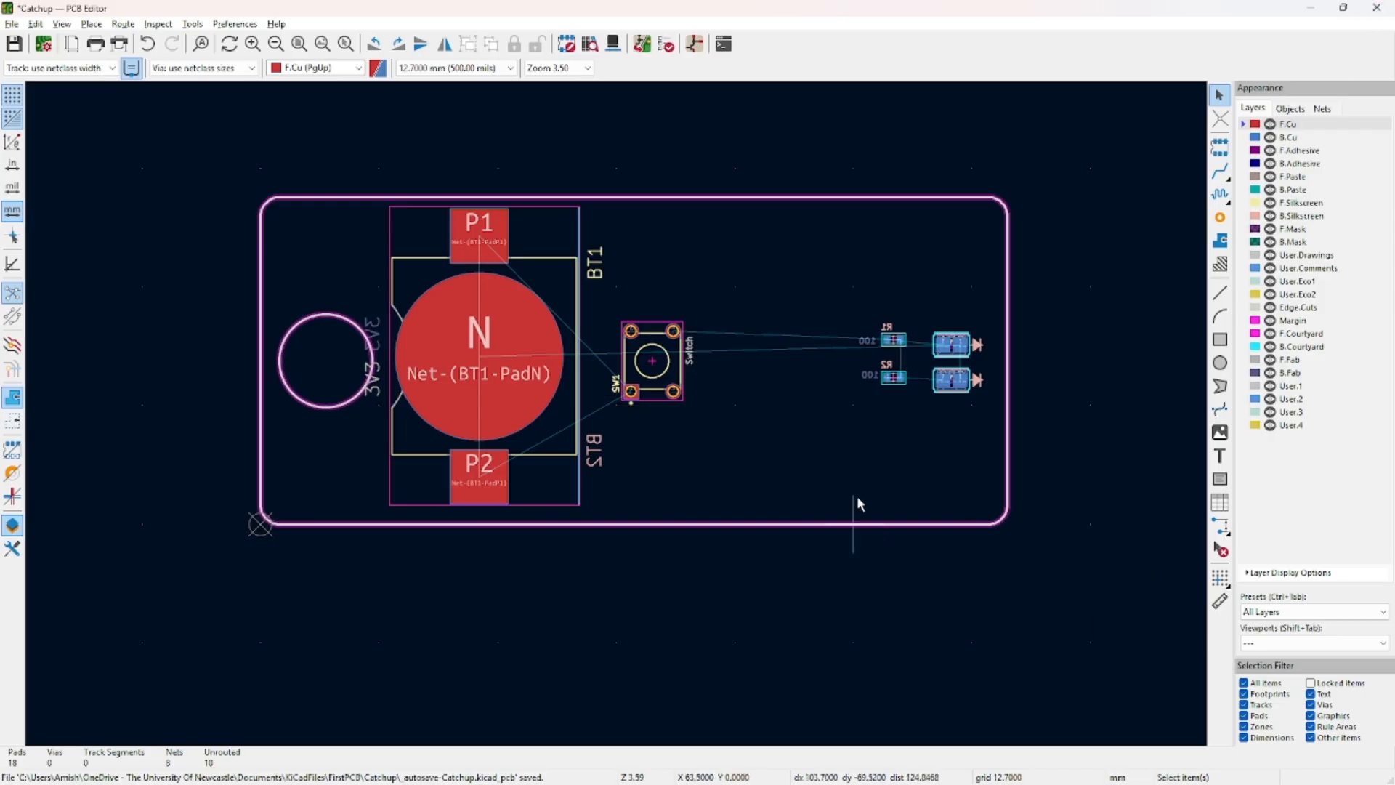
Switch the layer preset to Back Layers, then to Front Layers.
{"action": "left_click", "coordinate": [1278, 612]}
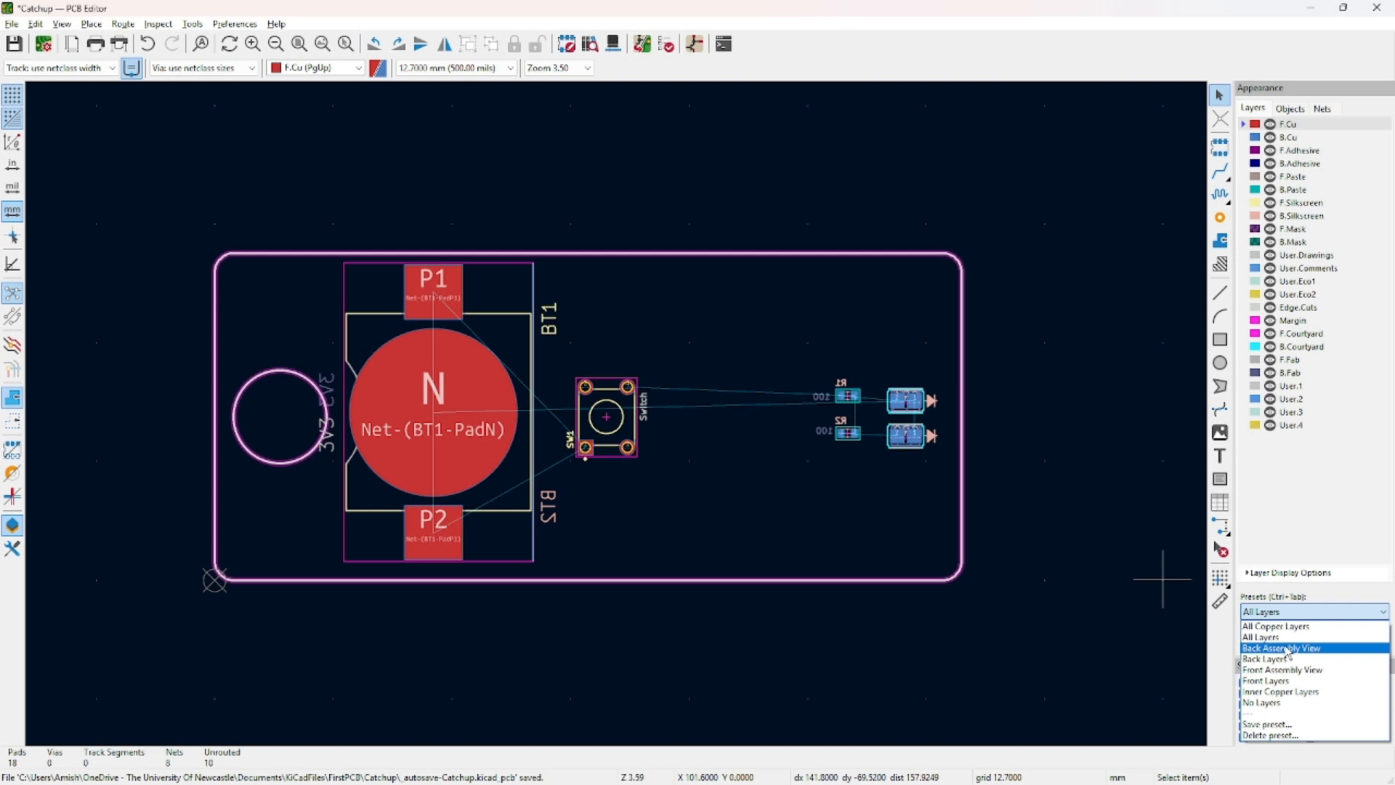
{"action": "left_click", "coordinate": [1285, 659]}
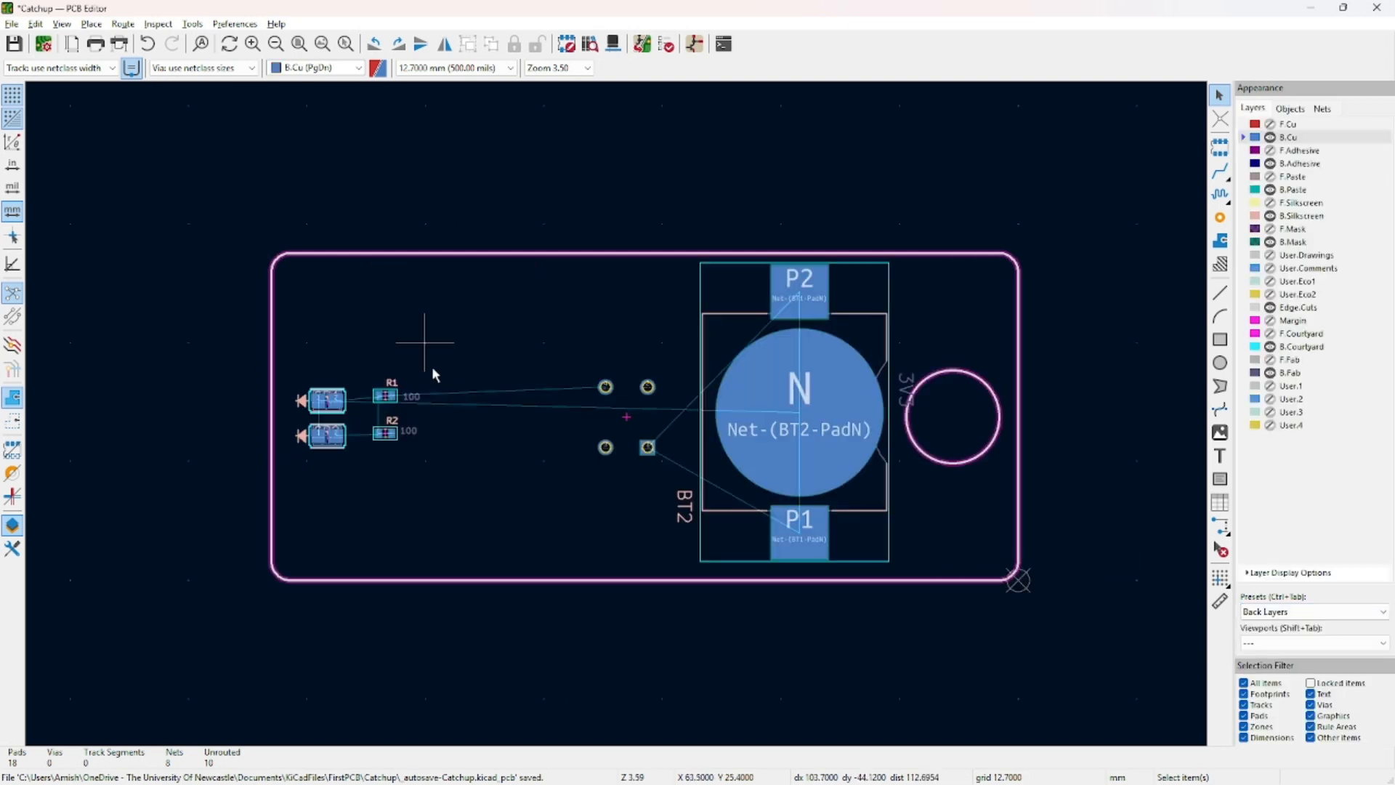
{"action": "left_click", "coordinate": [1344, 612]}
{"action": "left_click", "coordinate": [1266, 681]}
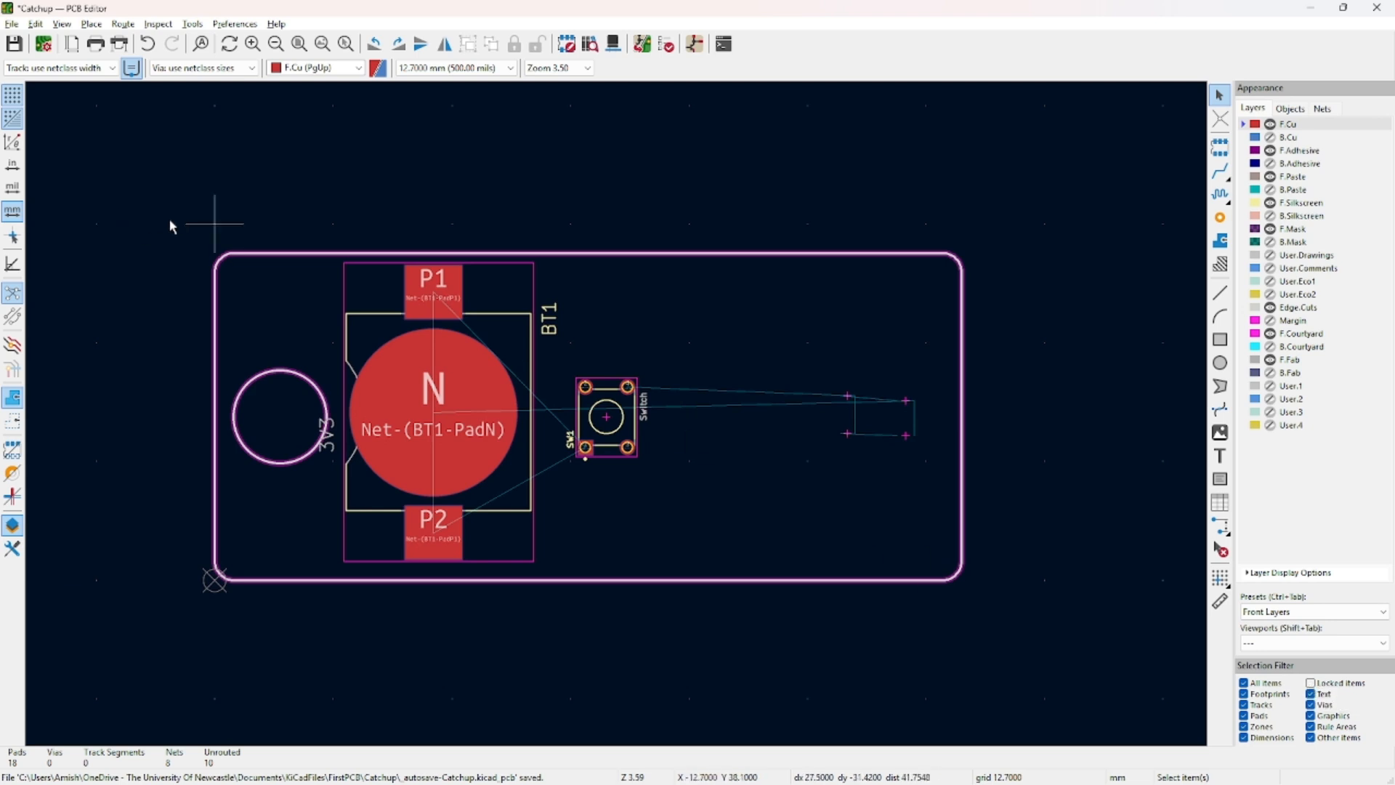
Box-select BT1 and SW1, clear the selection, then select BT1.
{"action": "left_click_drag", "start_coordinate": [250, 254], "coordinate": [1070, 692]}
{"action": "left_click", "coordinate": [1067, 684]}
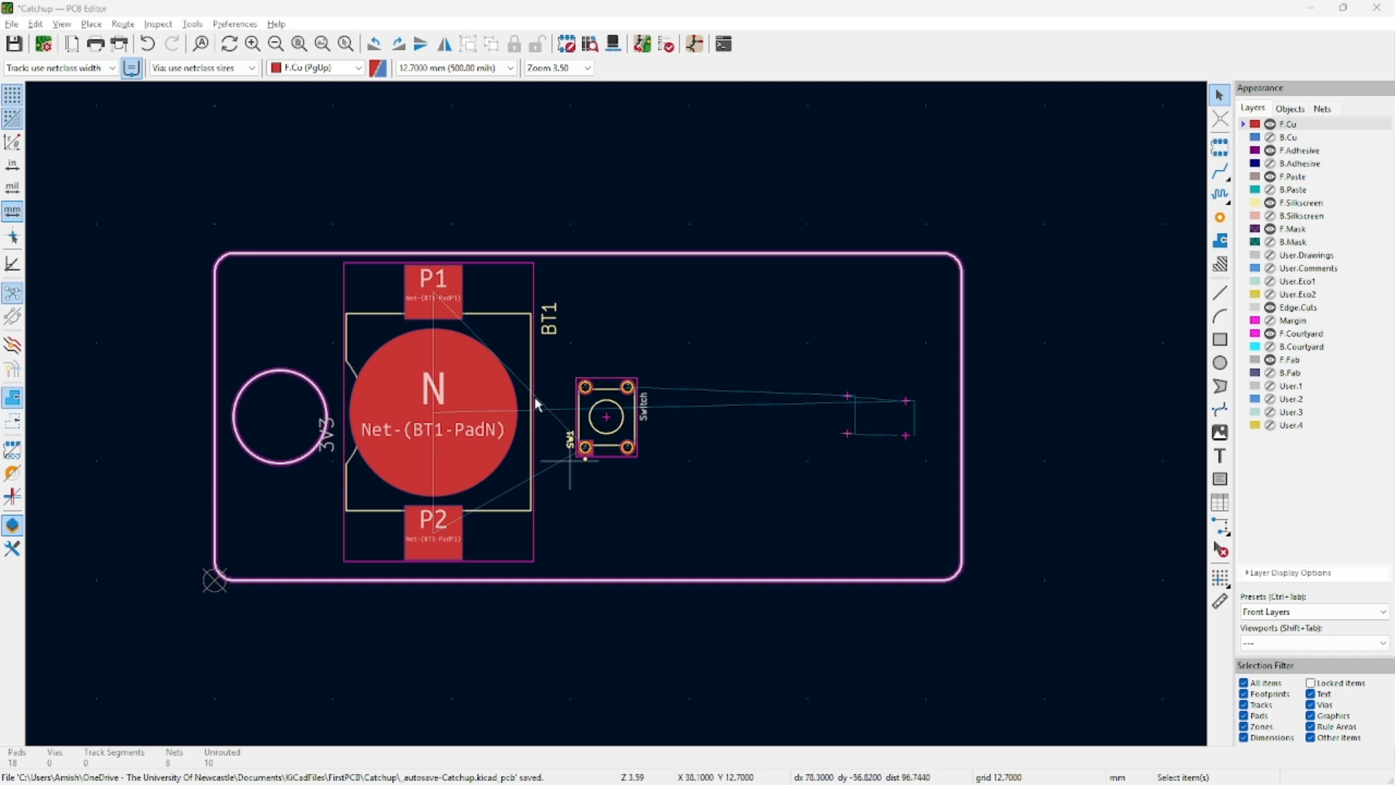
{"action": "left_click", "coordinate": [479, 319]}
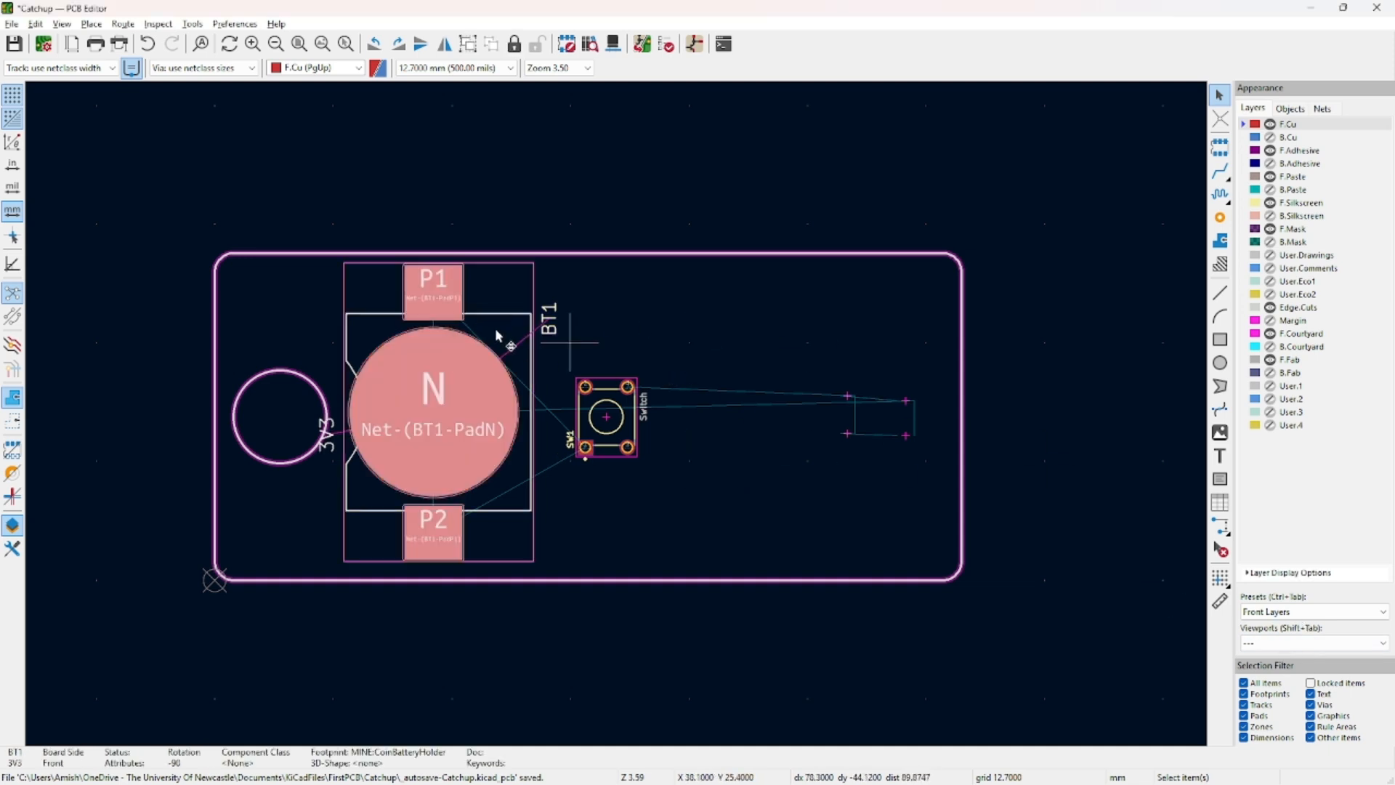
Inspect BT1's footprint properties and its pad N properties, then close them.
{"action": "double_click", "coordinate": [499, 328]}
{"action": "key", "text": "Escape"}
{"action": "key", "text": "Escape"}
{"action": "double_click", "coordinate": [433, 407]}
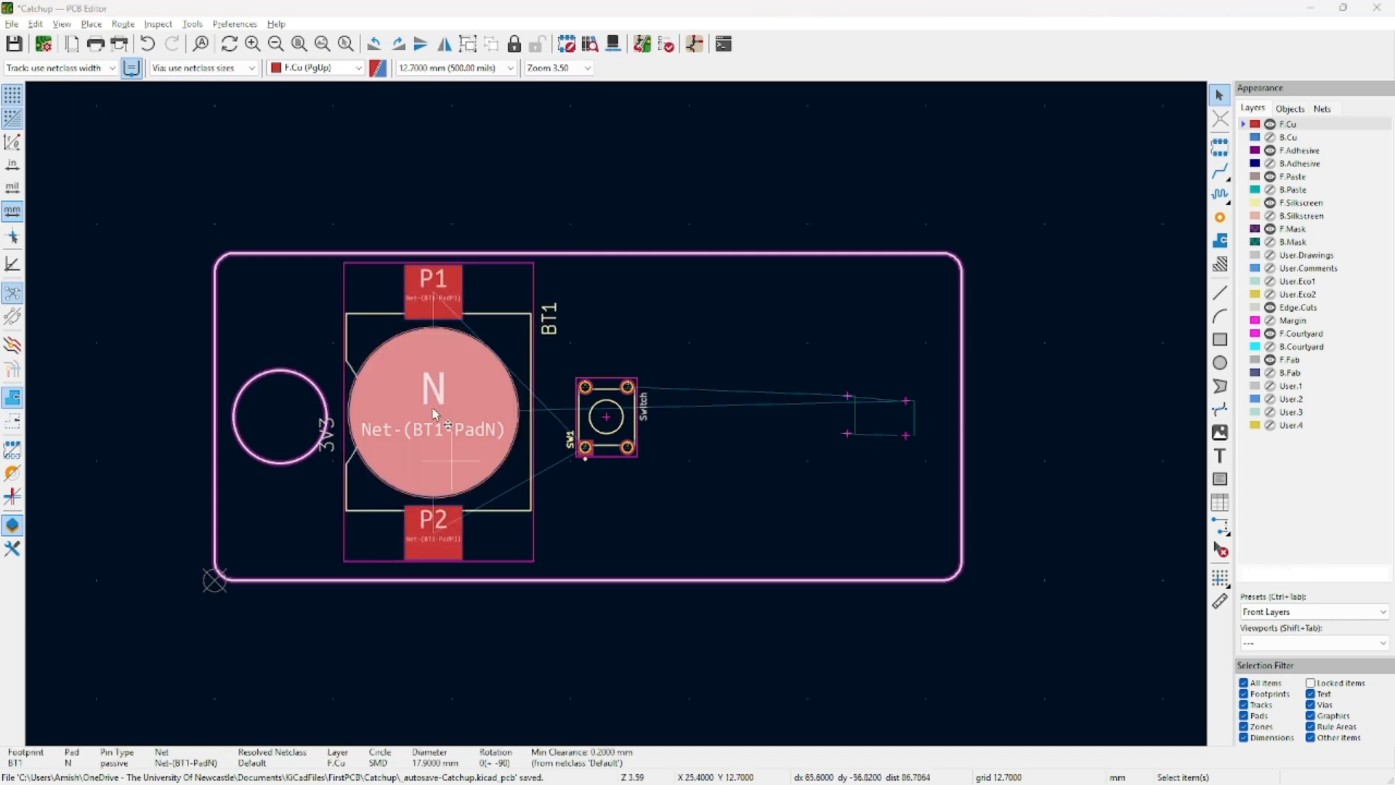
{"action": "left_click_drag", "start_coordinate": [820, 174], "coordinate": [1035, 164]}
{"action": "left_click", "coordinate": [1238, 159]}
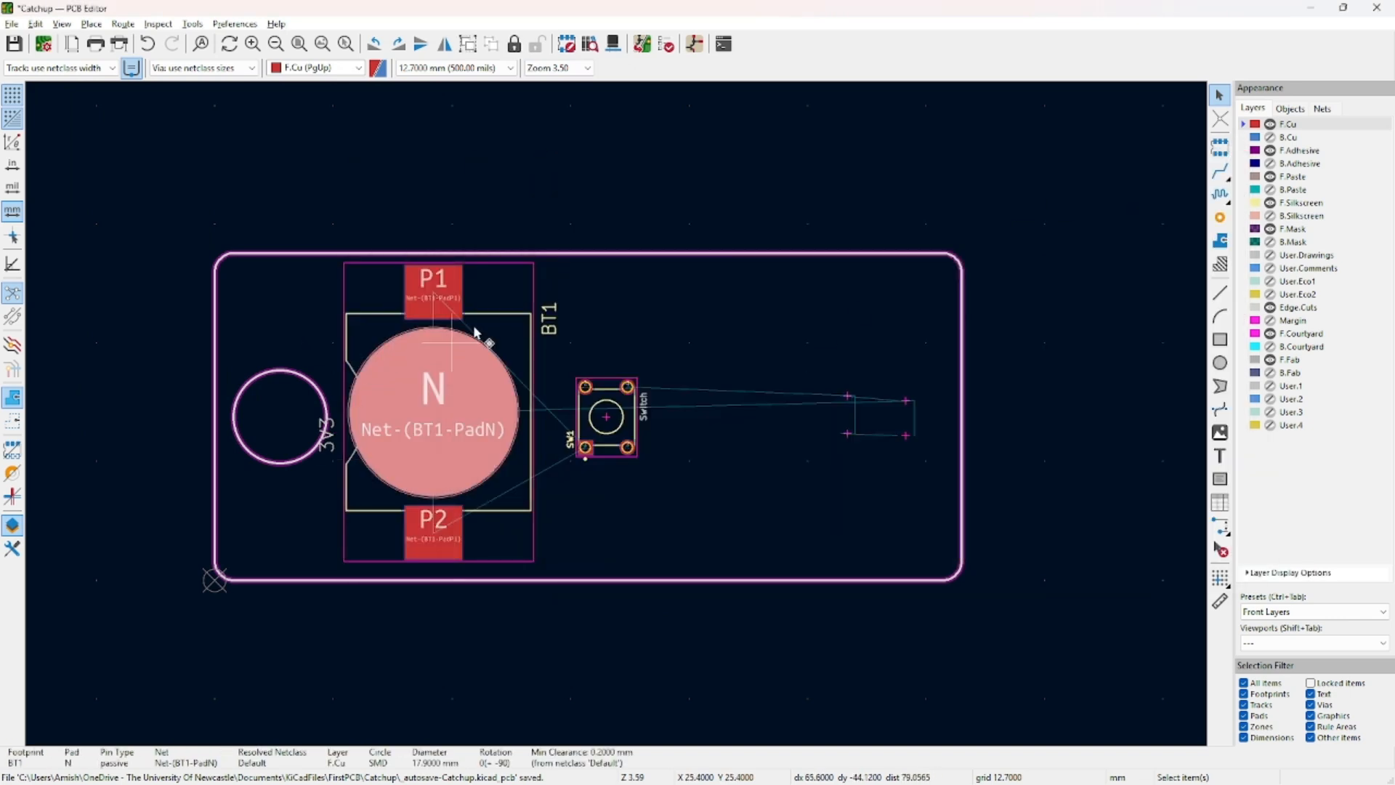
Move BT1 up and right over the board's top edge and open its footprint properties.
{"action": "left_click", "coordinate": [503, 324]}
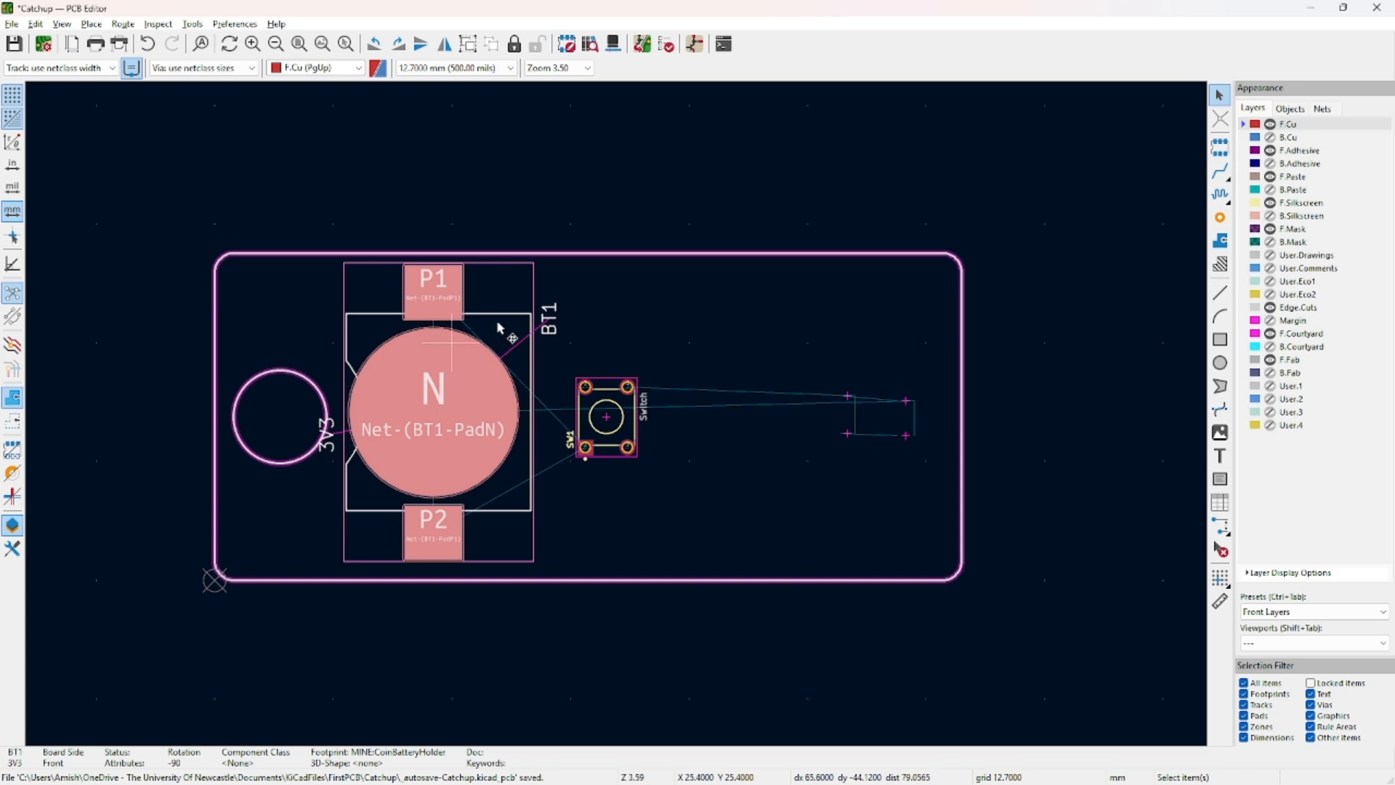
{"action": "left_click_drag", "start_coordinate": [498, 329], "coordinate": [438, 299]}
{"action": "left_click_drag", "start_coordinate": [361, 316], "coordinate": [505, 236]}
{"action": "left_click", "coordinate": [618, 211]}
{"action": "left_click_drag", "start_coordinate": [470, 329], "coordinate": [408, 426]}
{"action": "key", "text": "ctrl+z"}
{"action": "key", "text": "ctrl+z"}
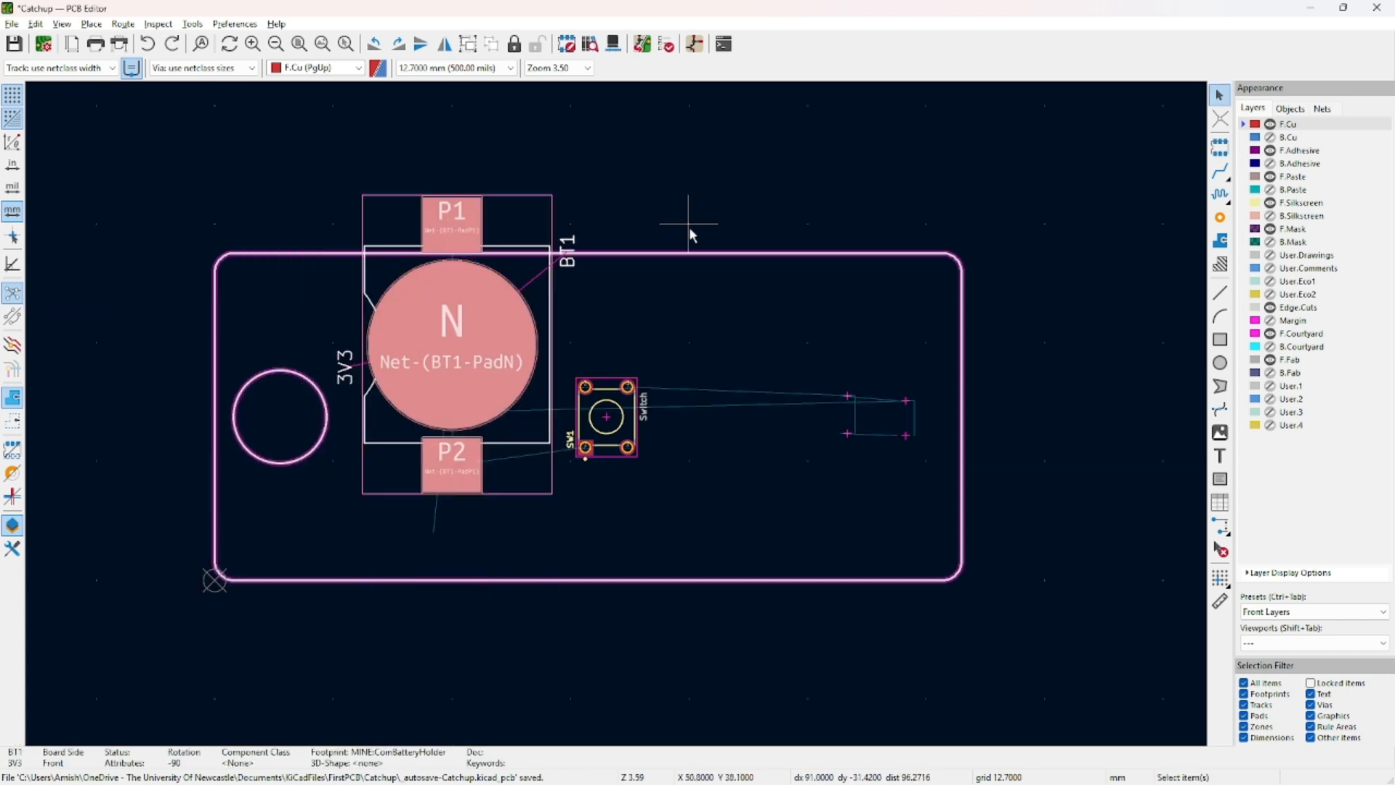
{"action": "double_click", "coordinate": [522, 280]}
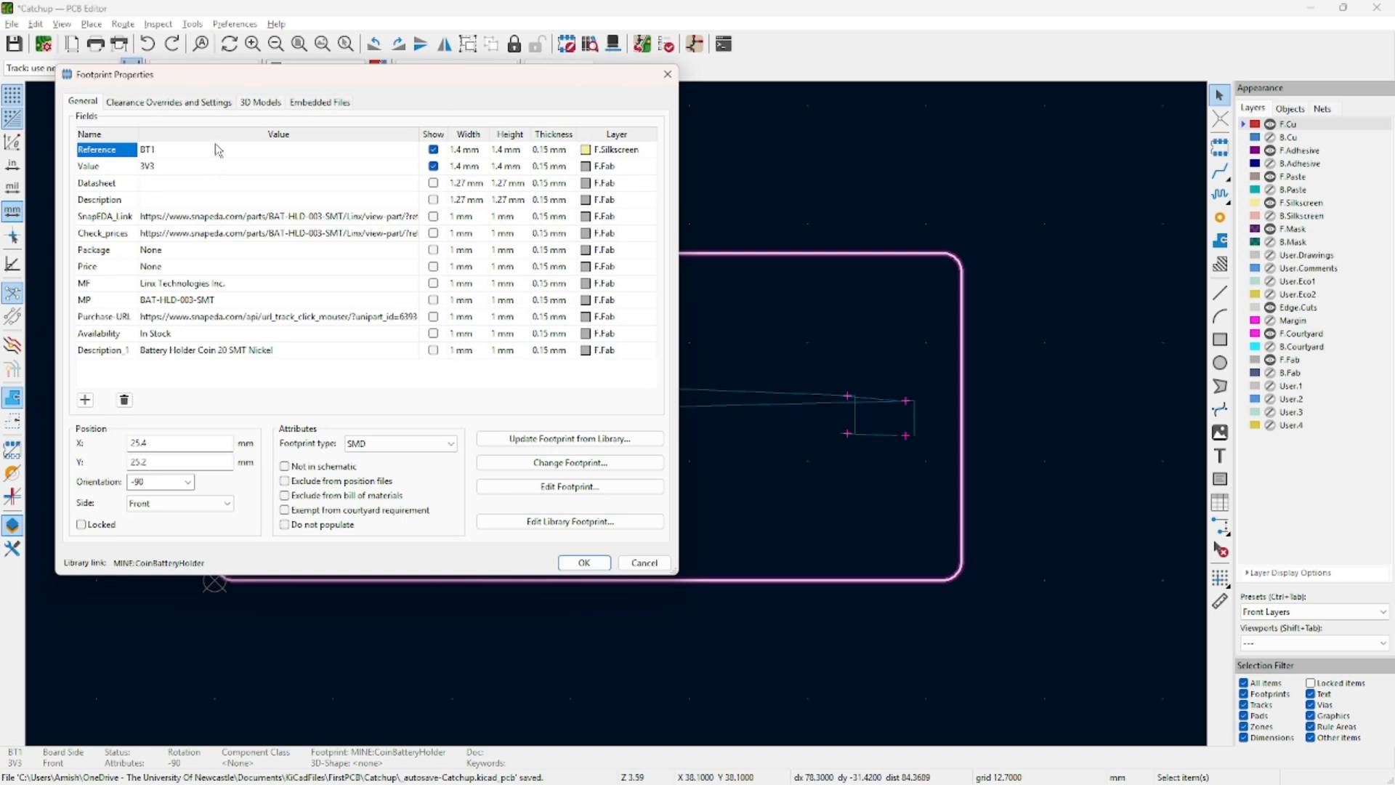
Set BT1's position to X 22.55 mm and Y 17.5 mm (35/2).
{"action": "left_click_drag", "start_coordinate": [176, 446], "coordinate": [90, 447]}
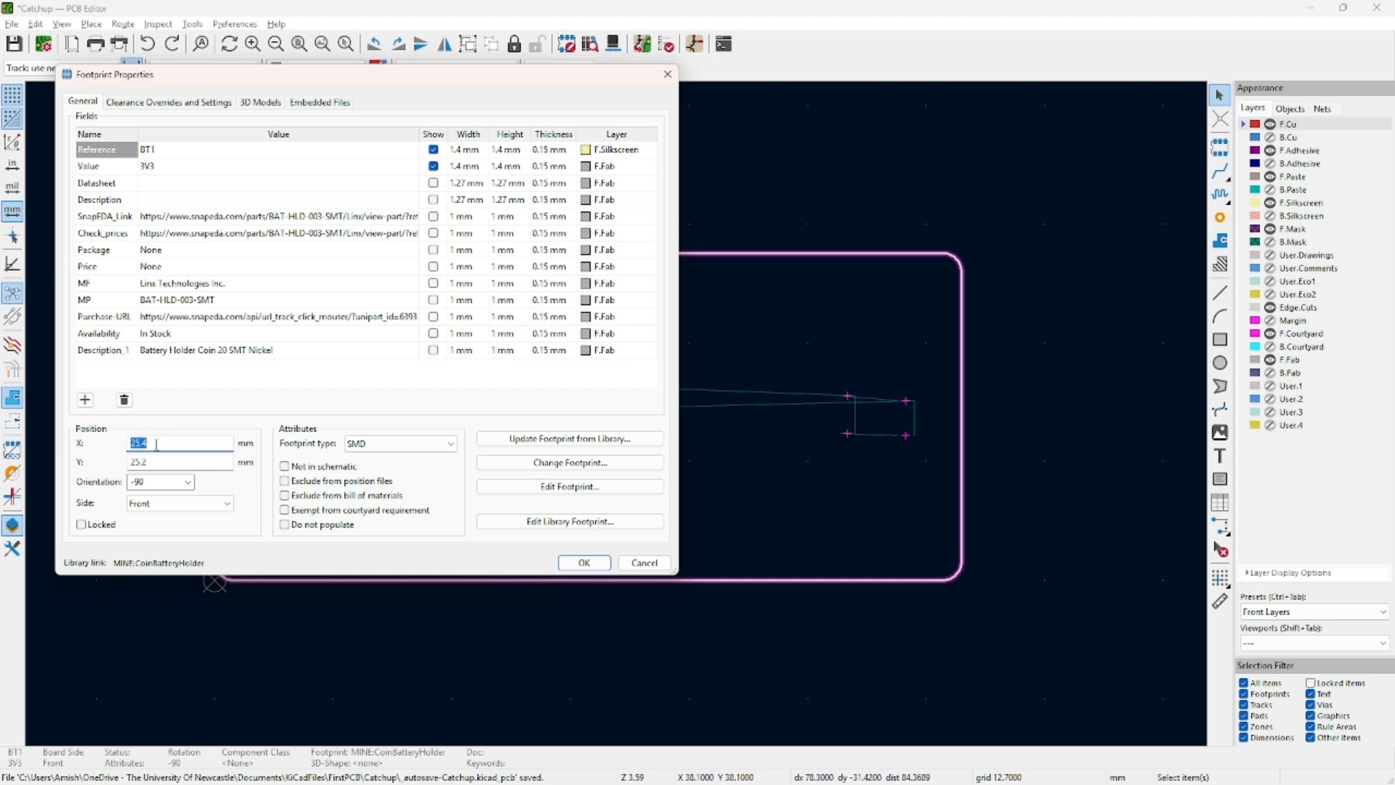
{"action": "type", "text": "22.55"}
{"action": "left_click", "coordinate": [162, 463]}
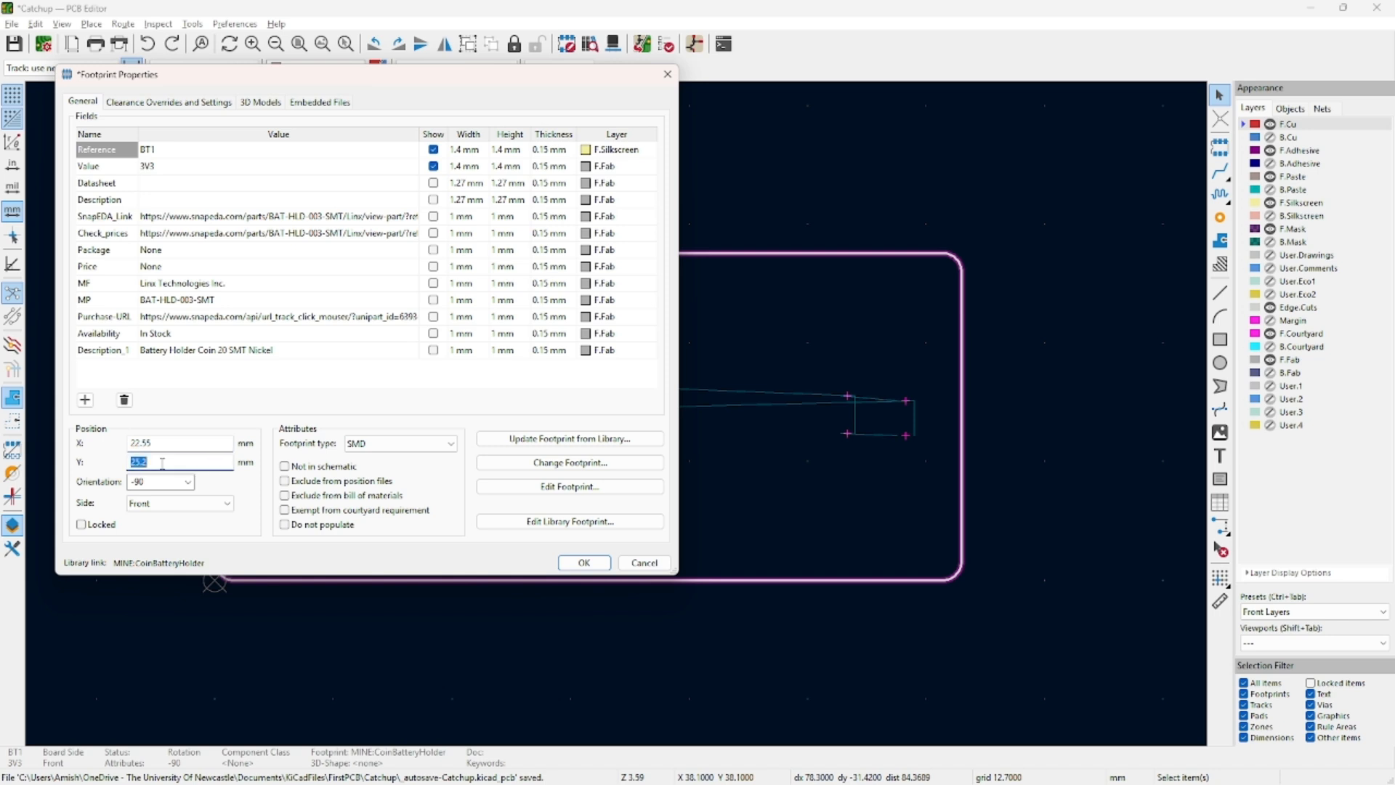
{"action": "type", "text": "35/2"}
Keep BT1 on the Front side and browse for its 3D model file.
{"action": "left_click", "coordinate": [199, 504]}
{"action": "left_click", "coordinate": [200, 505]}
{"action": "left_click", "coordinate": [201, 506]}
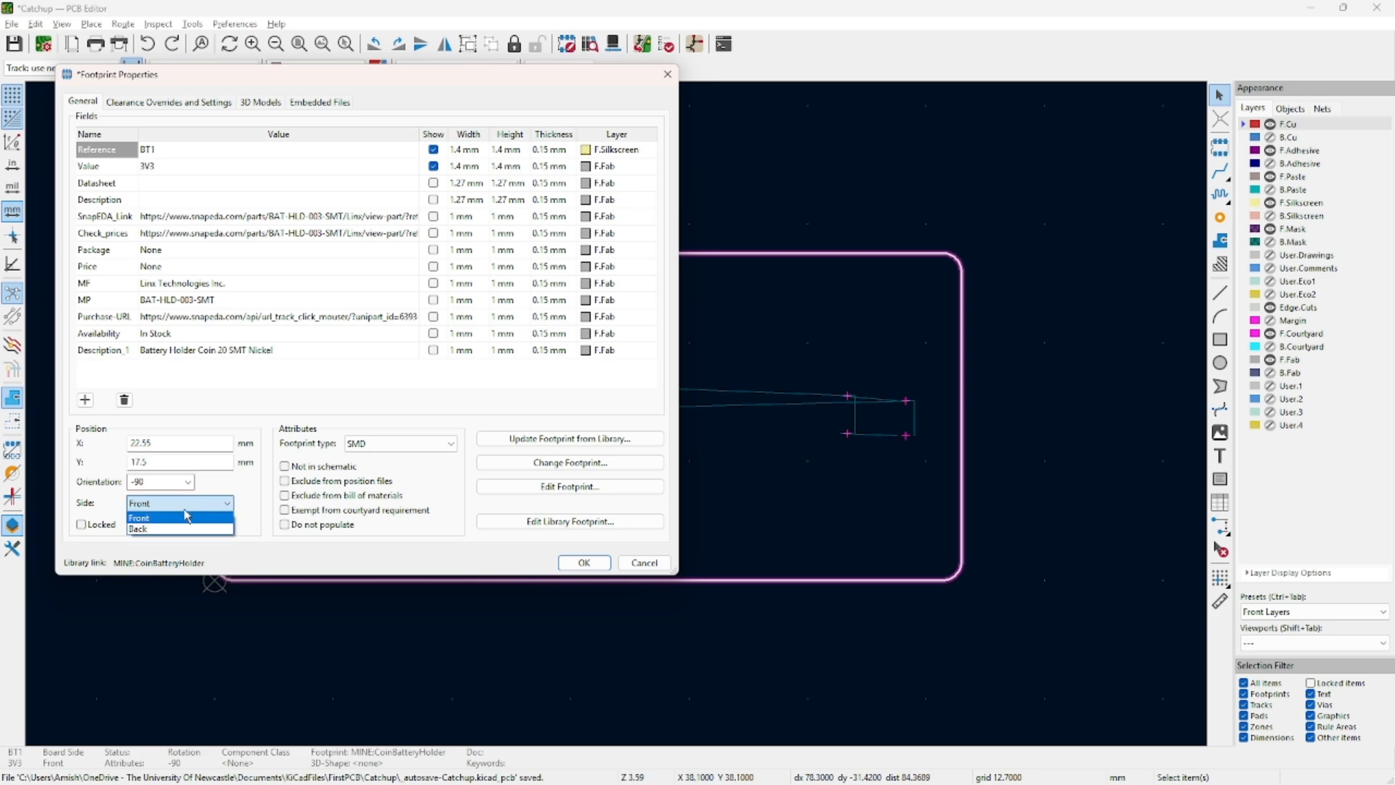
{"action": "left_click_drag", "start_coordinate": [331, 78], "coordinate": [657, 229]}
{"action": "left_click", "coordinate": [161, 502]}
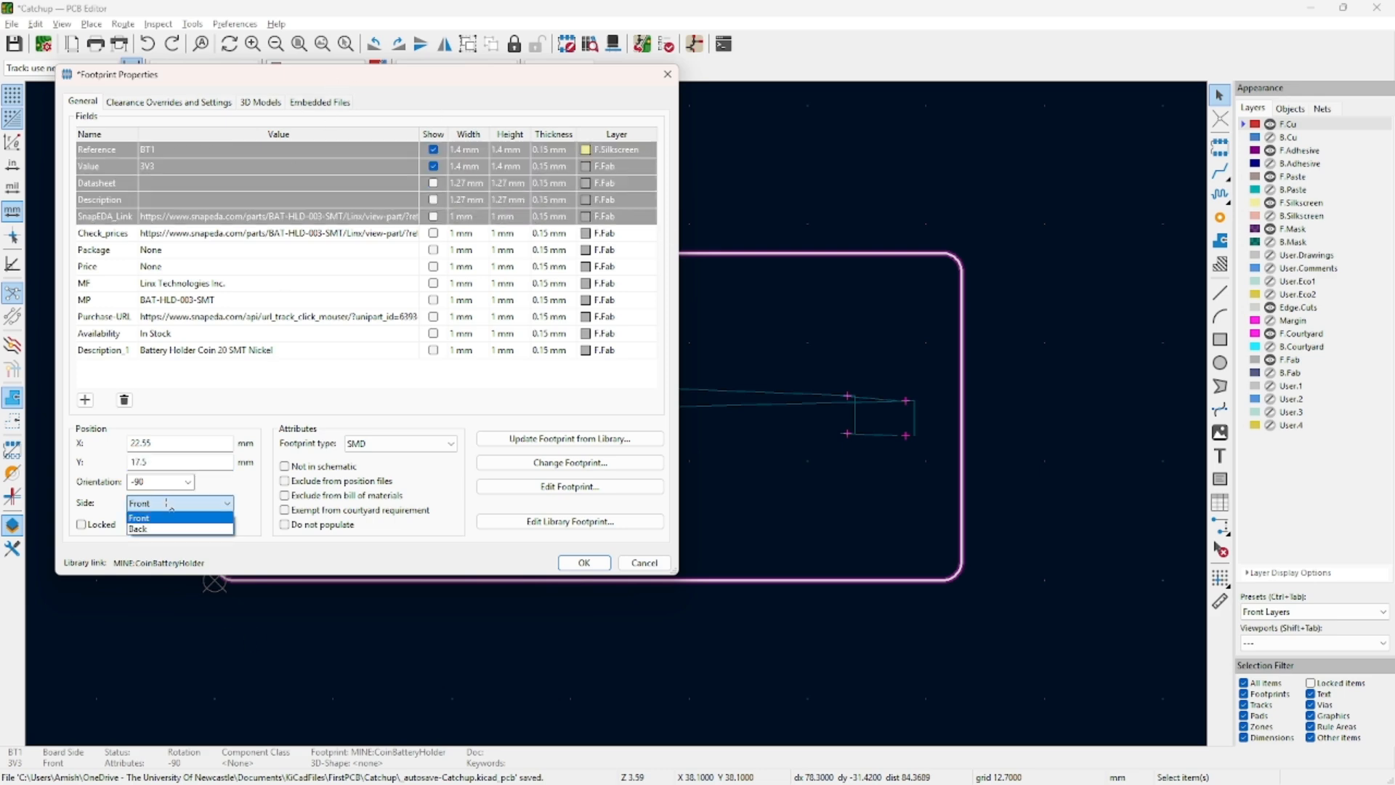
{"action": "left_click", "coordinate": [525, 107]}
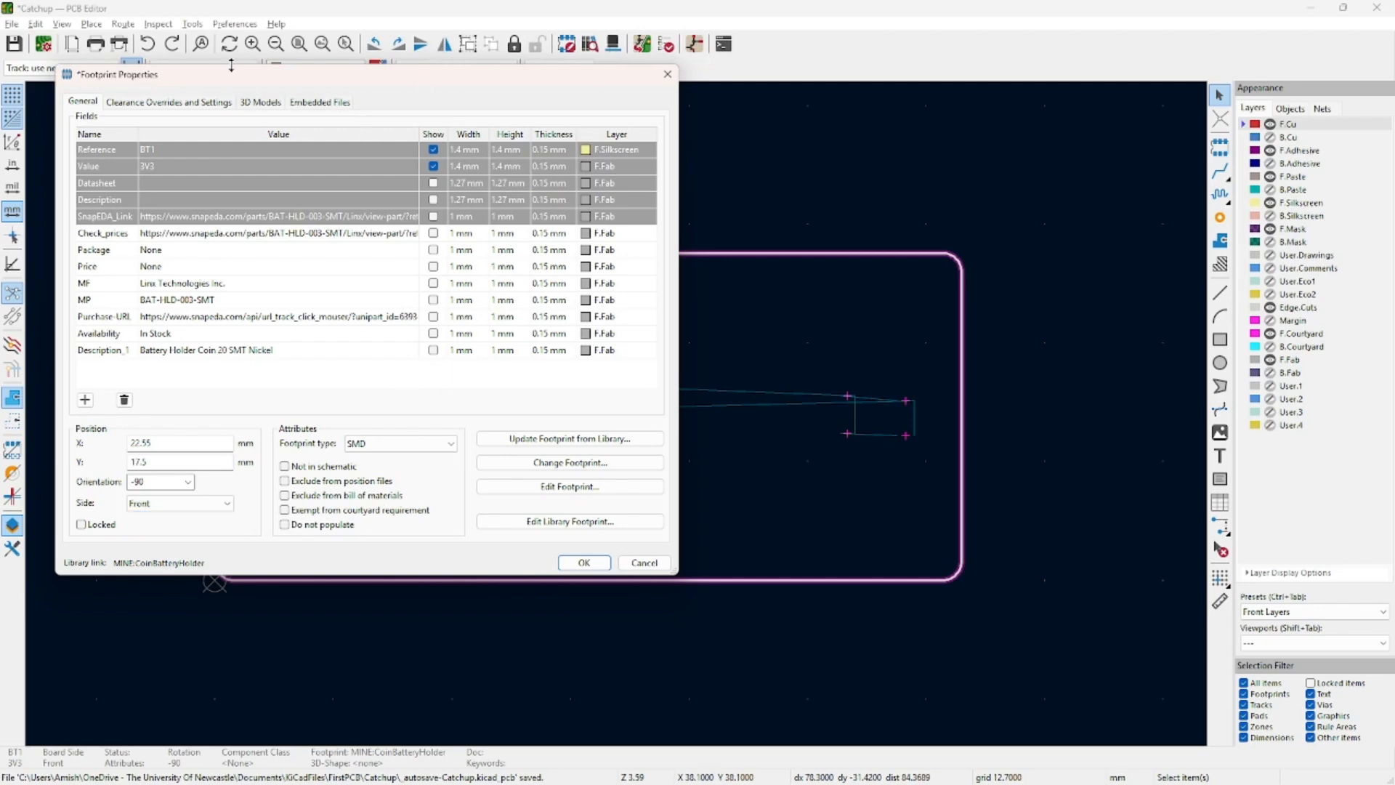
{"action": "left_click", "coordinate": [269, 105]}
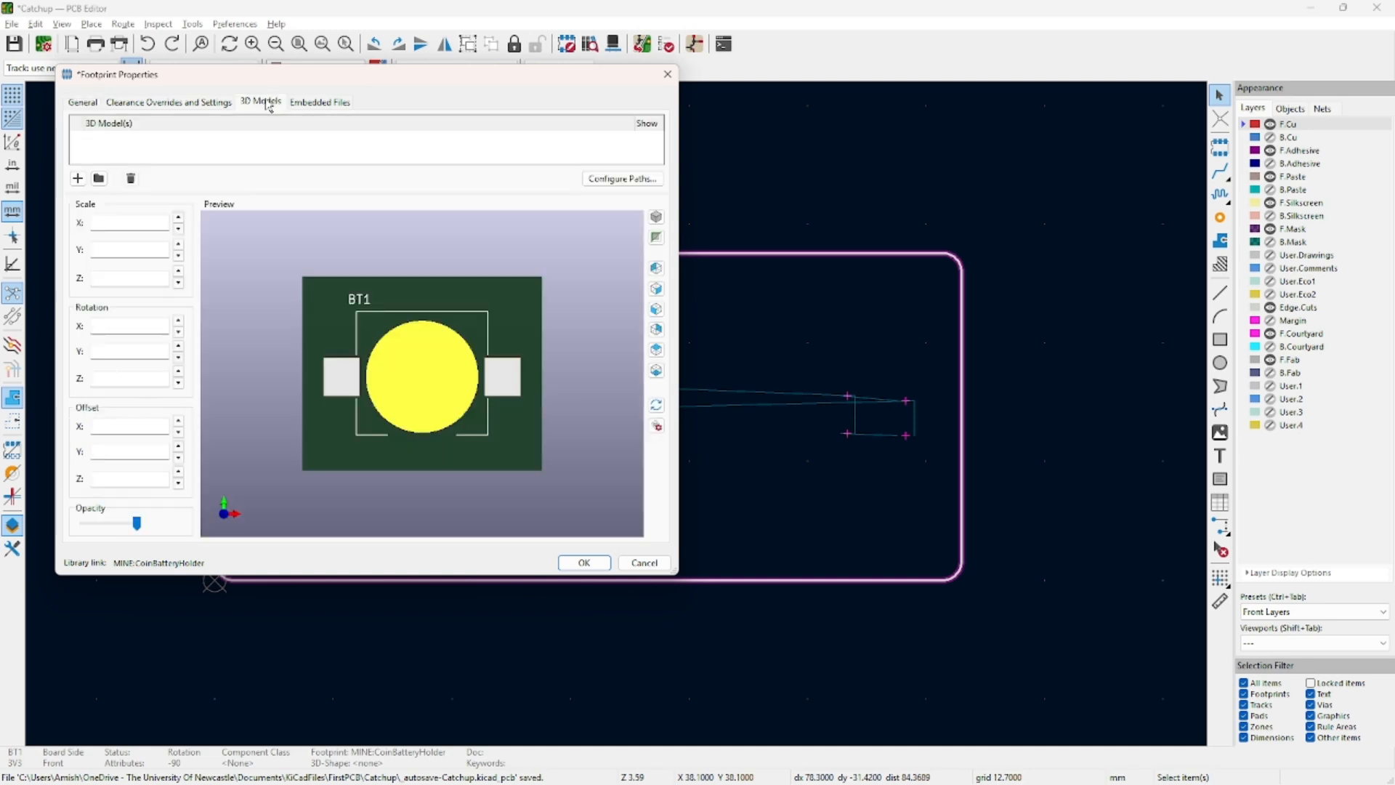
{"action": "left_click", "coordinate": [99, 179]}
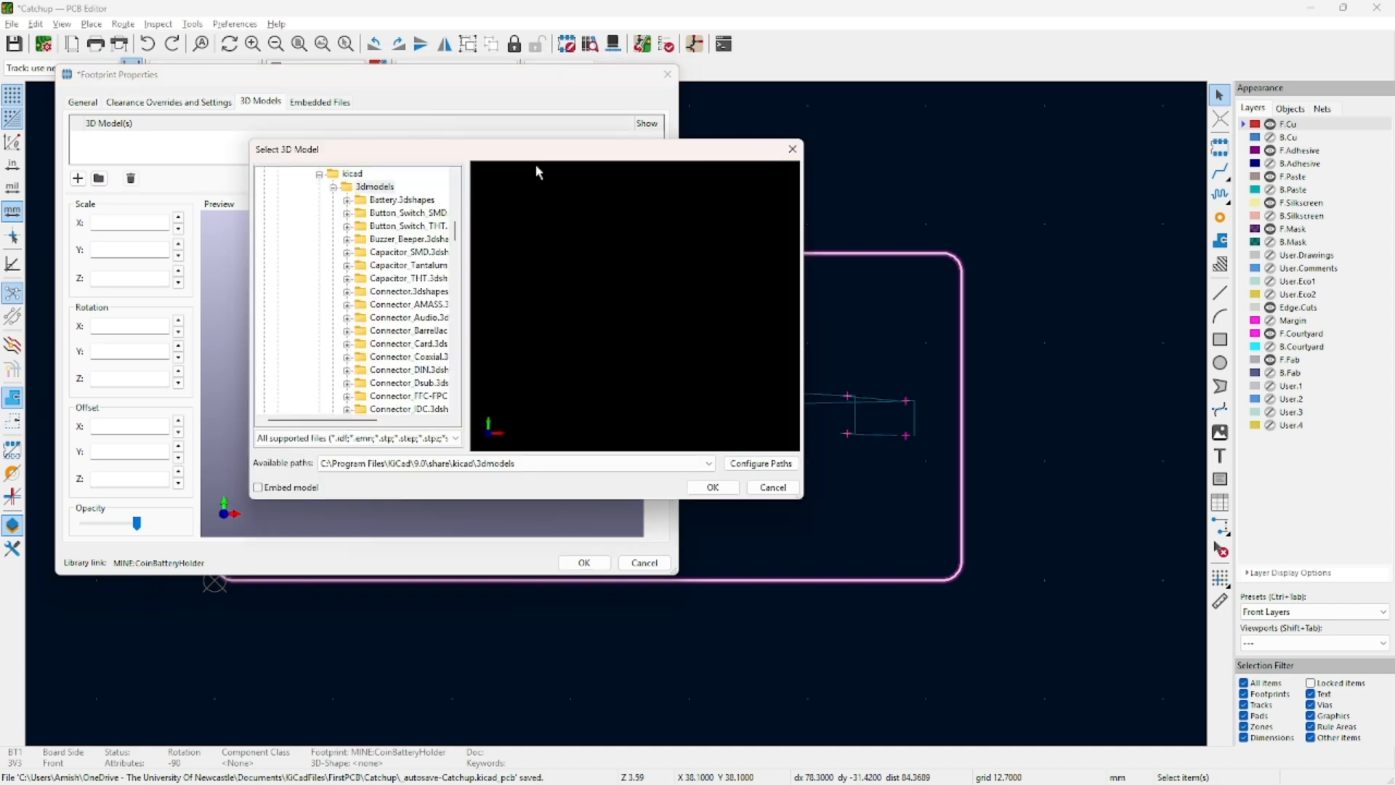
Attach CoinBatteryHolder.step from the Files folder as BT1's 3D model and preview it.
{"action": "scroll", "coordinate": [377, 310], "scroll_direction": "down", "scroll_amount": 6}
{"action": "scroll", "coordinate": [379, 317], "scroll_direction": "up", "scroll_amount": 7}
{"action": "scroll", "coordinate": [379, 318], "scroll_direction": "up", "scroll_amount": 1}
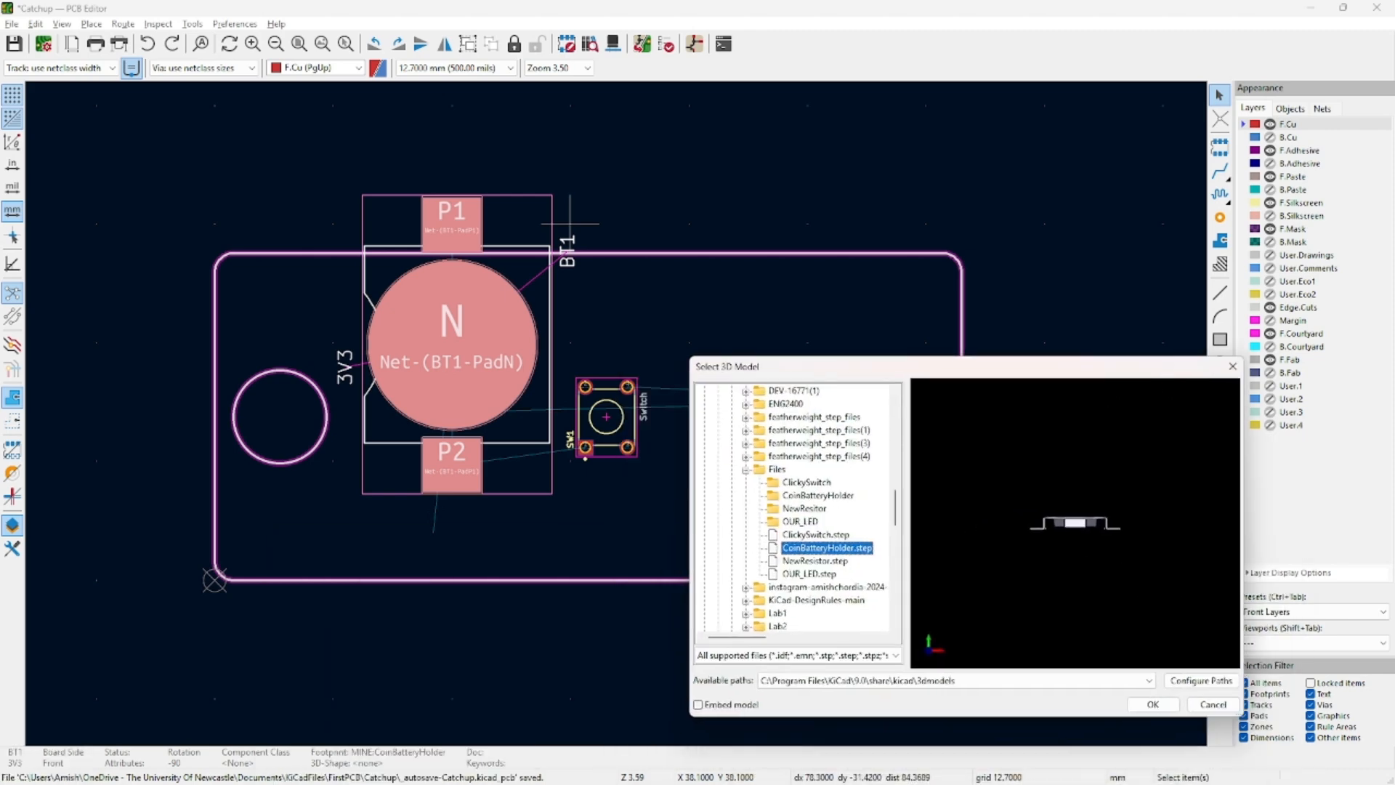
{"action": "left_click", "coordinate": [813, 535]}
{"action": "left_click", "coordinate": [805, 548]}
{"action": "double_click", "coordinate": [833, 550]}
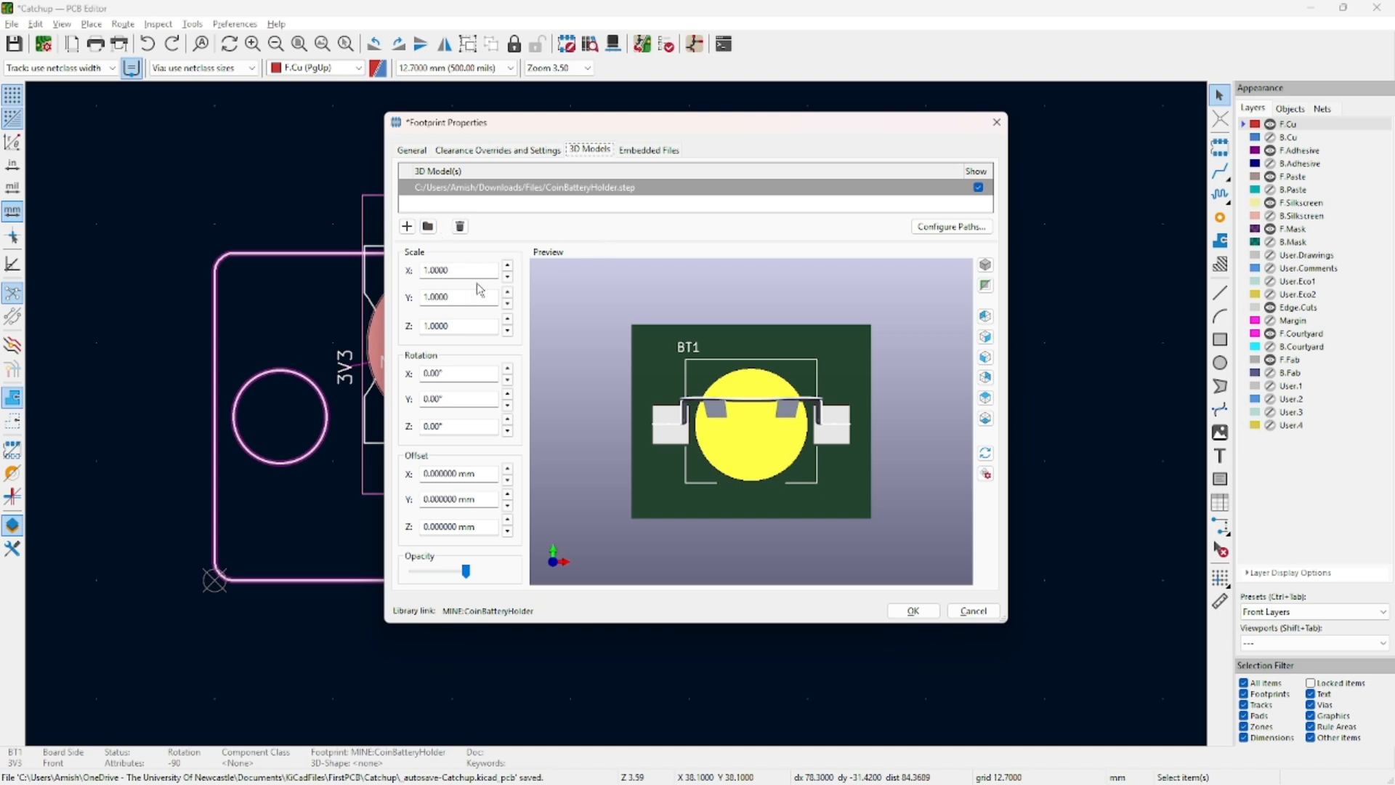
{"action": "left_click_drag", "start_coordinate": [720, 444], "coordinate": [780, 418]}
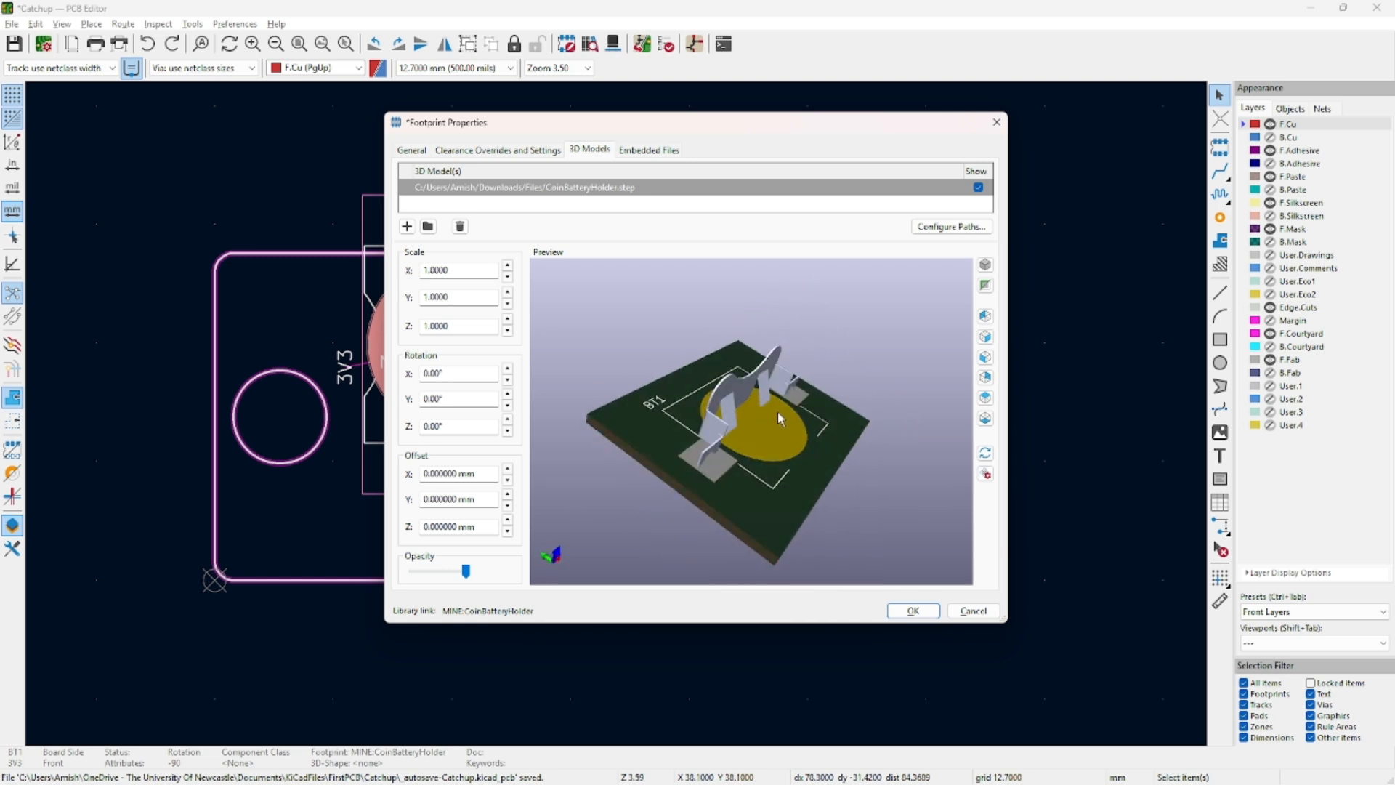
Set the coin holder model's rotation to 0° about Y and 90° about X.
{"action": "left_click", "coordinate": [508, 394]}
{"action": "left_click", "coordinate": [508, 406]}
{"action": "left_click", "coordinate": [508, 368]}
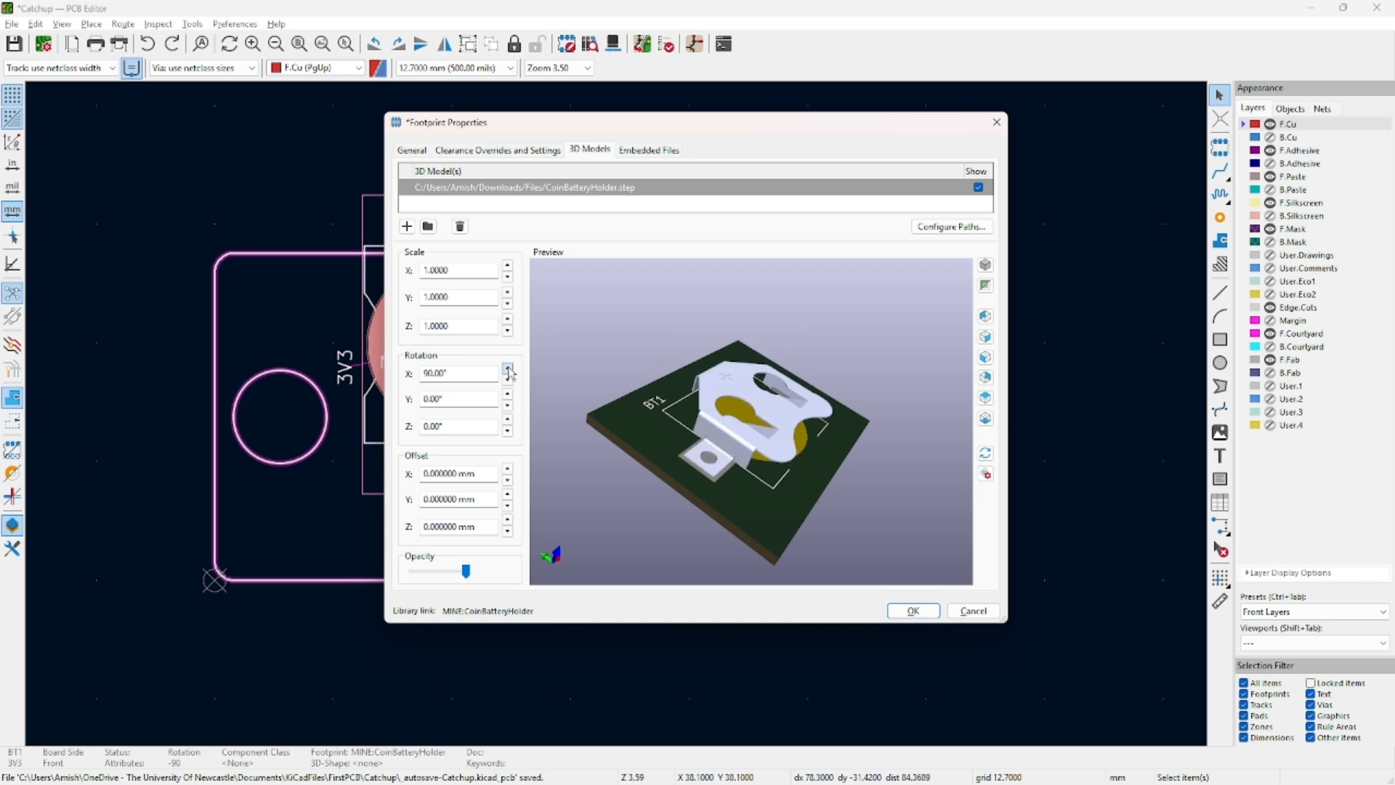
{"action": "left_click_drag", "start_coordinate": [951, 483], "coordinate": [783, 370]}
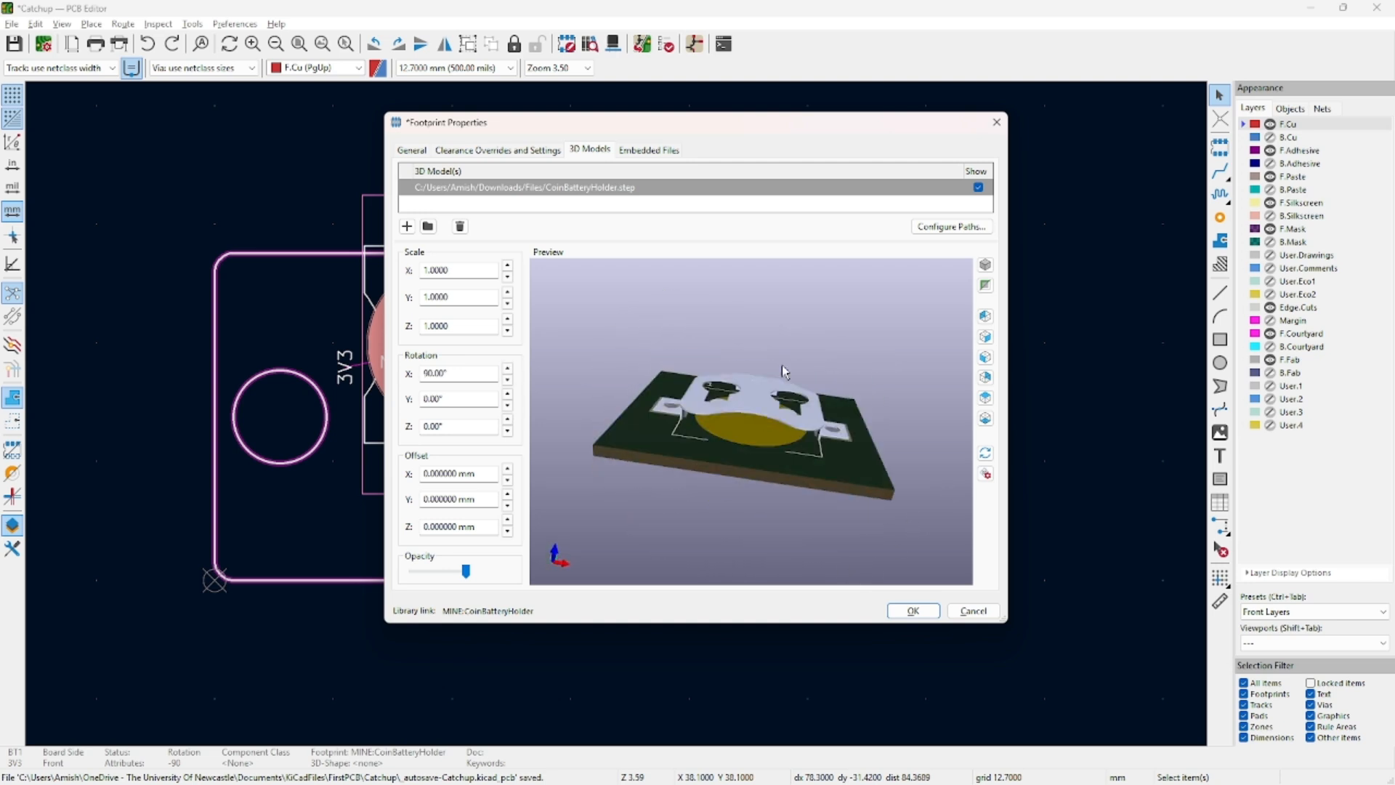
{"action": "left_click_drag", "start_coordinate": [763, 437], "coordinate": [688, 376]}
Check the holder's fit over the footprint from several preview angles and confirm with OK.
{"action": "left_click_drag", "start_coordinate": [820, 366], "coordinate": [804, 365]}
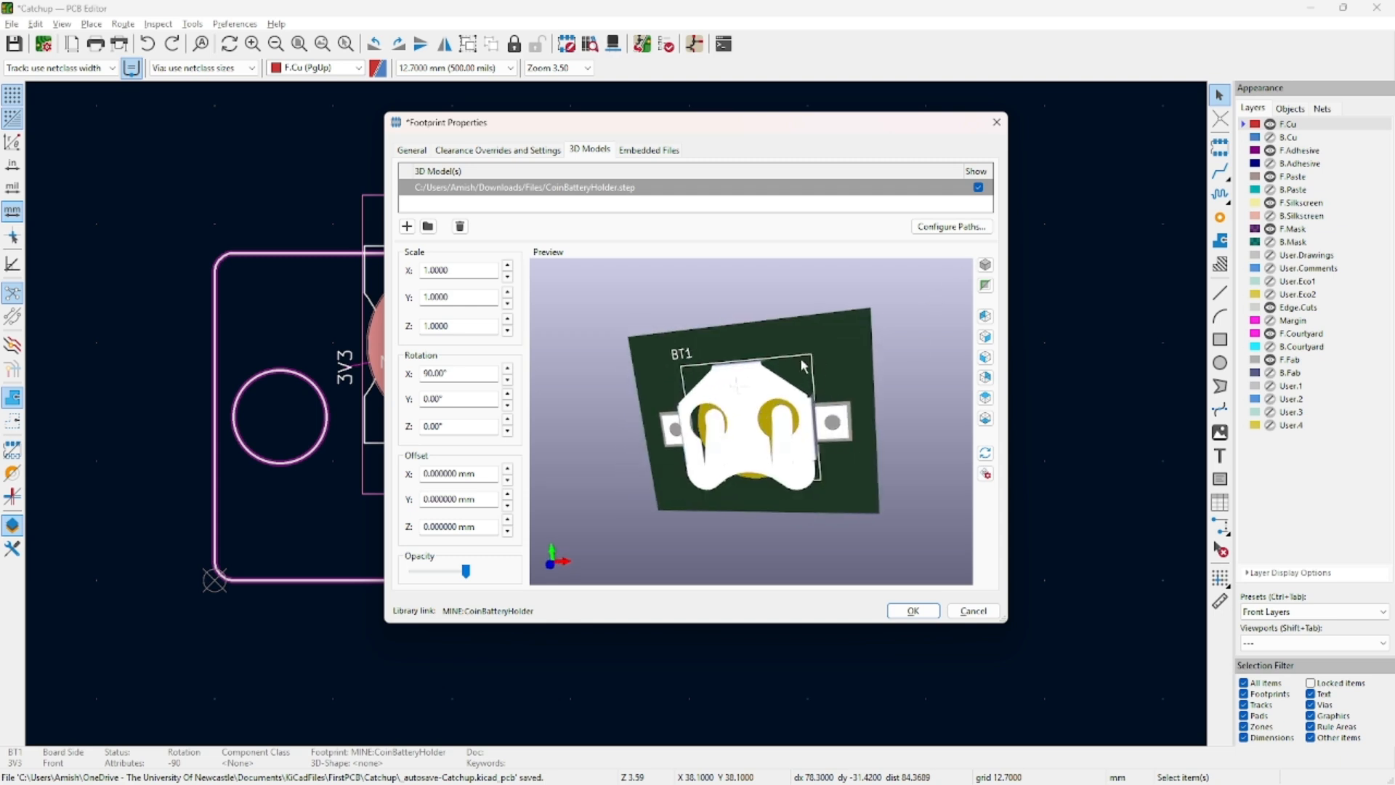
{"action": "left_click_drag", "start_coordinate": [808, 482], "coordinate": [733, 404]}
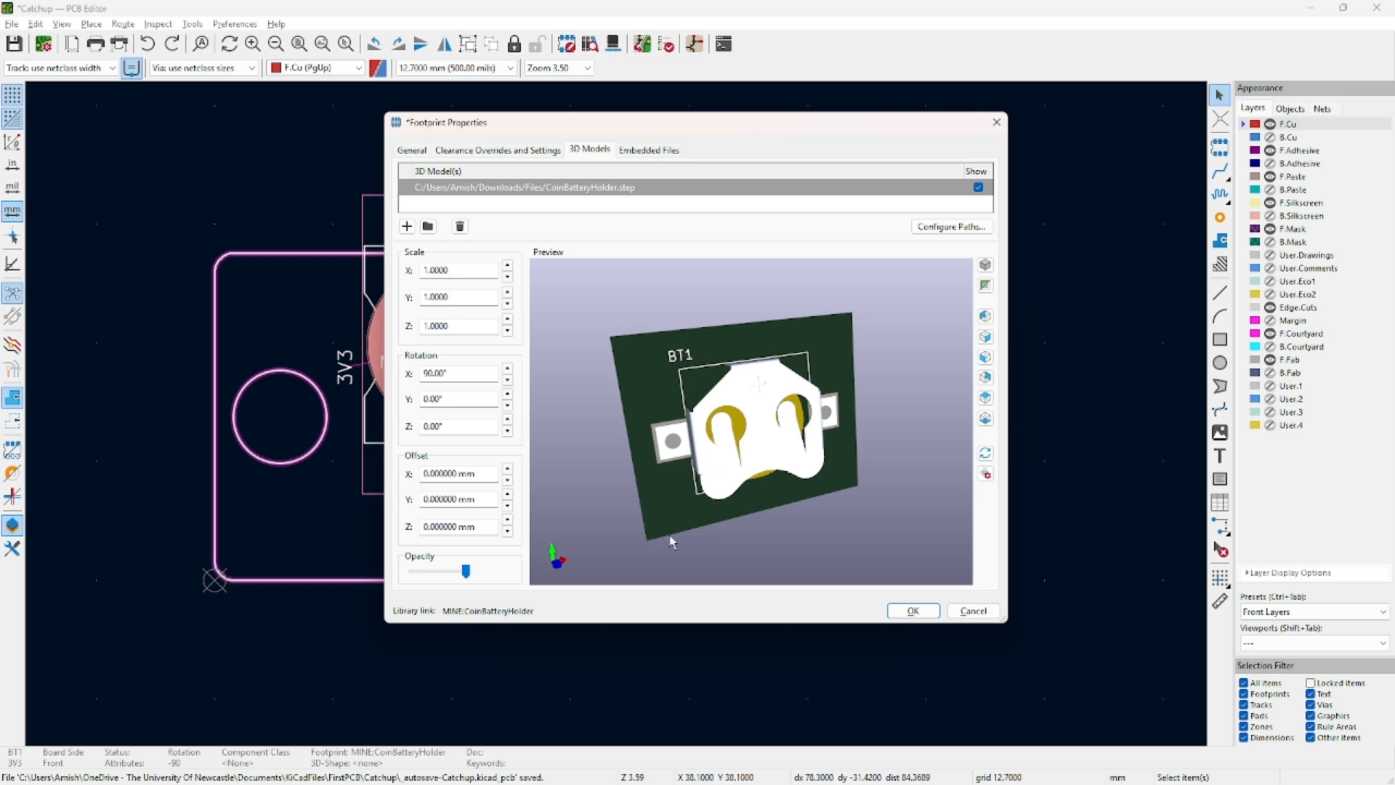
{"action": "left_click_drag", "start_coordinate": [671, 541], "coordinate": [694, 438]}
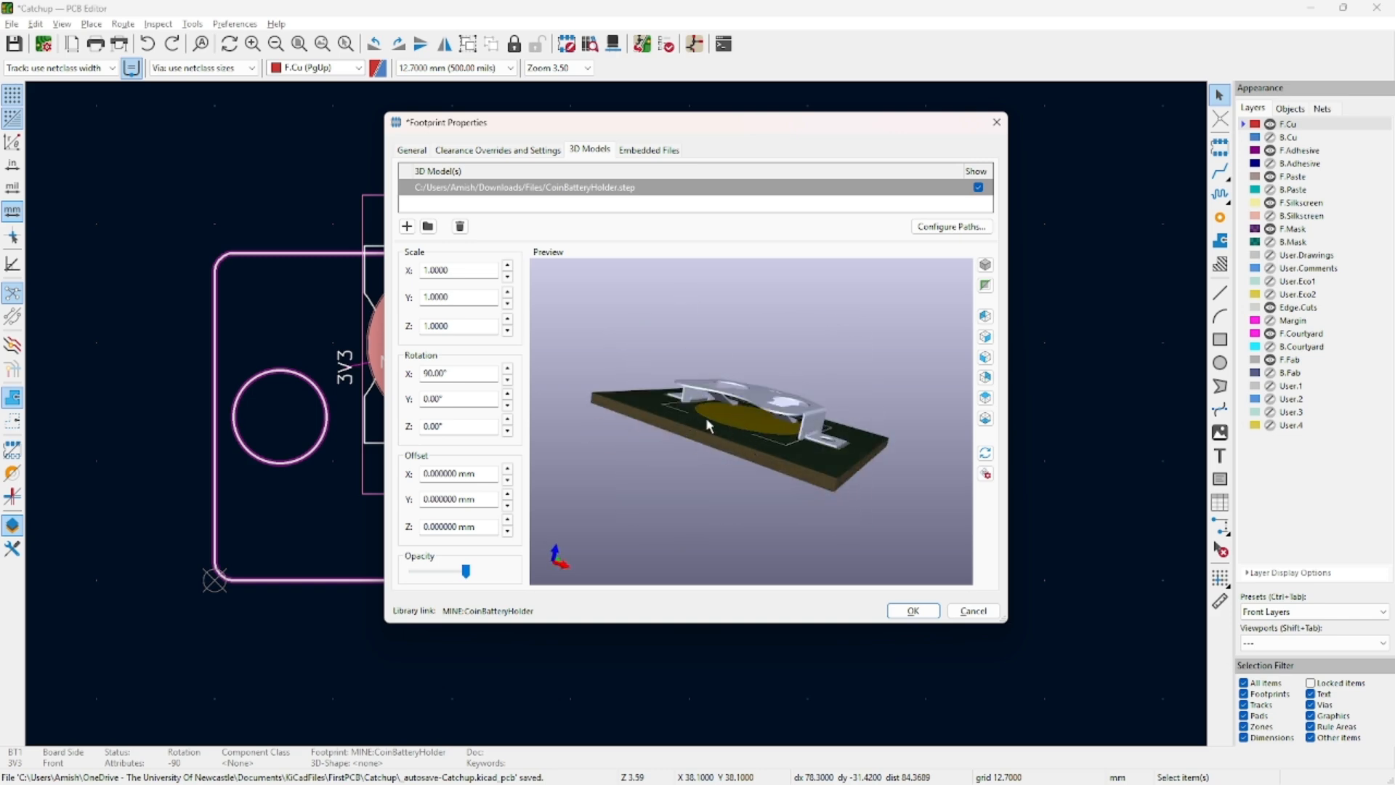
{"action": "scroll", "coordinate": [709, 423], "scroll_direction": "up", "scroll_amount": 5}
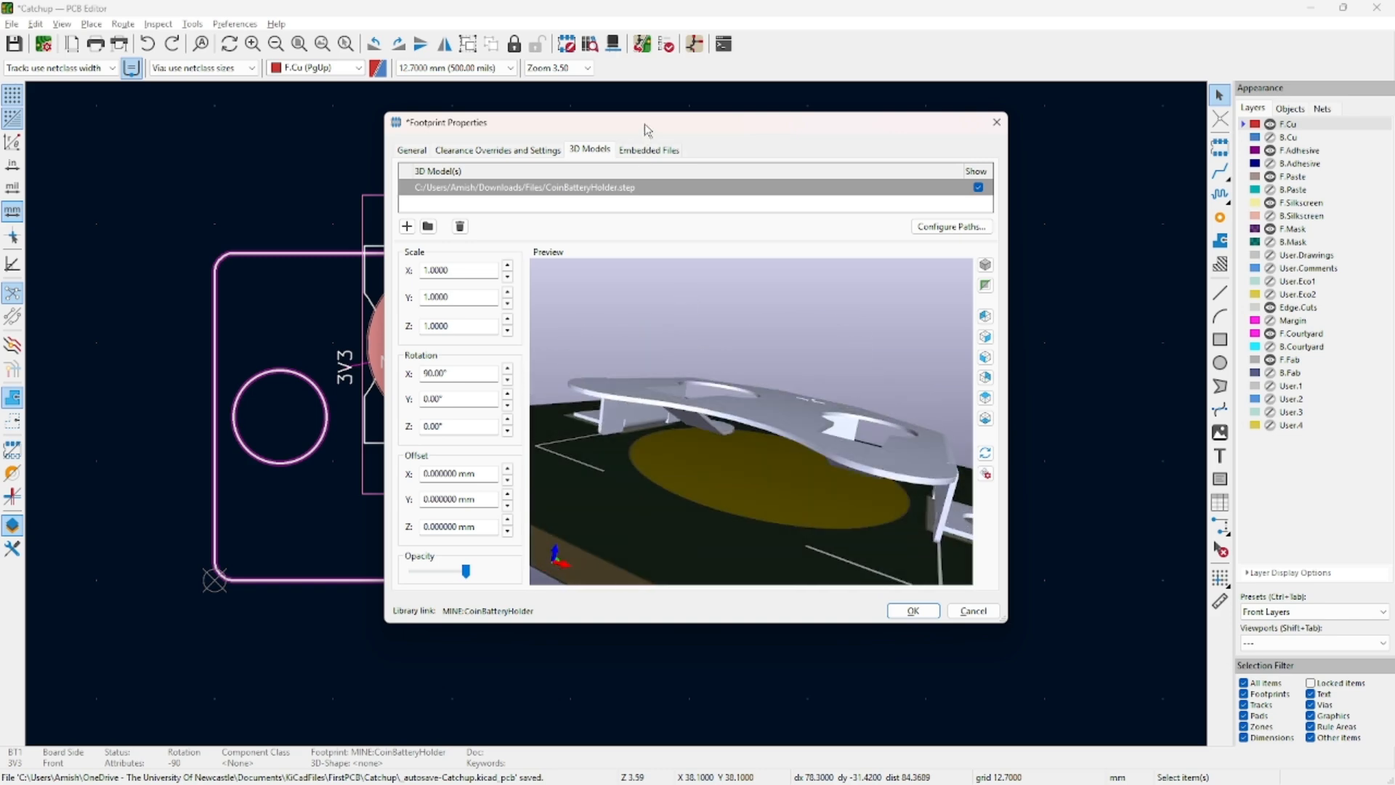
{"action": "left_click_drag", "start_coordinate": [644, 124], "coordinate": [1083, 144]}
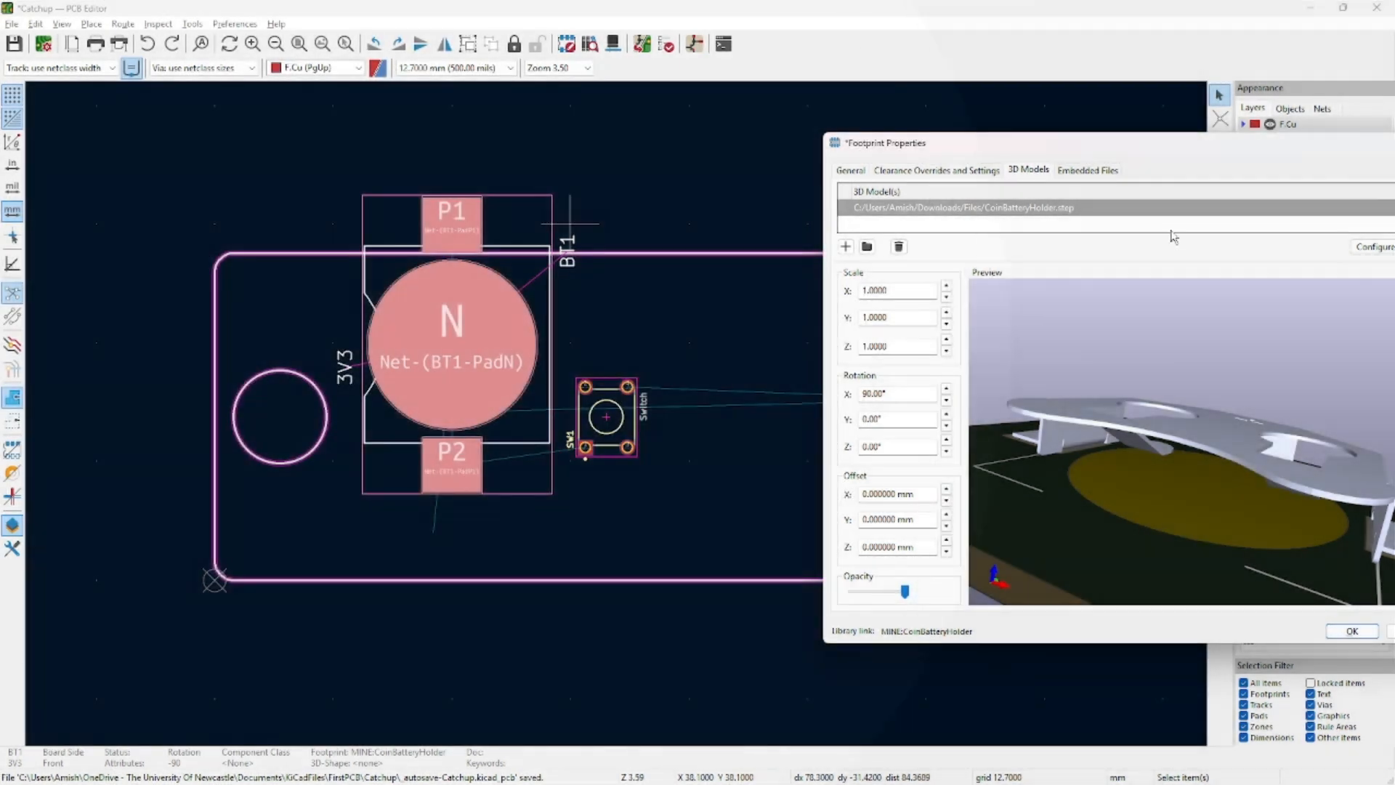
{"action": "left_click_drag", "start_coordinate": [1121, 147], "coordinate": [595, 146]}
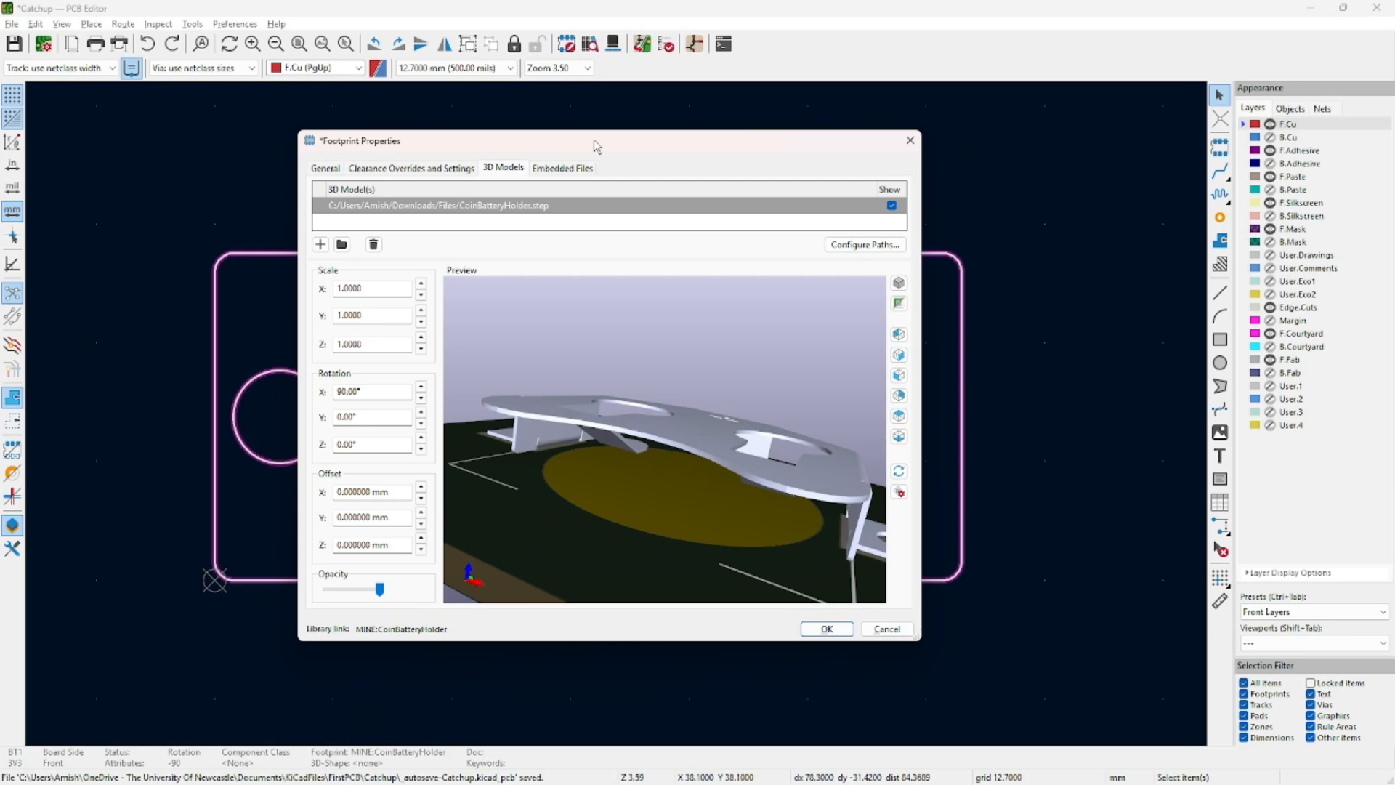
{"action": "left_click_drag", "start_coordinate": [570, 419], "coordinate": [714, 534]}
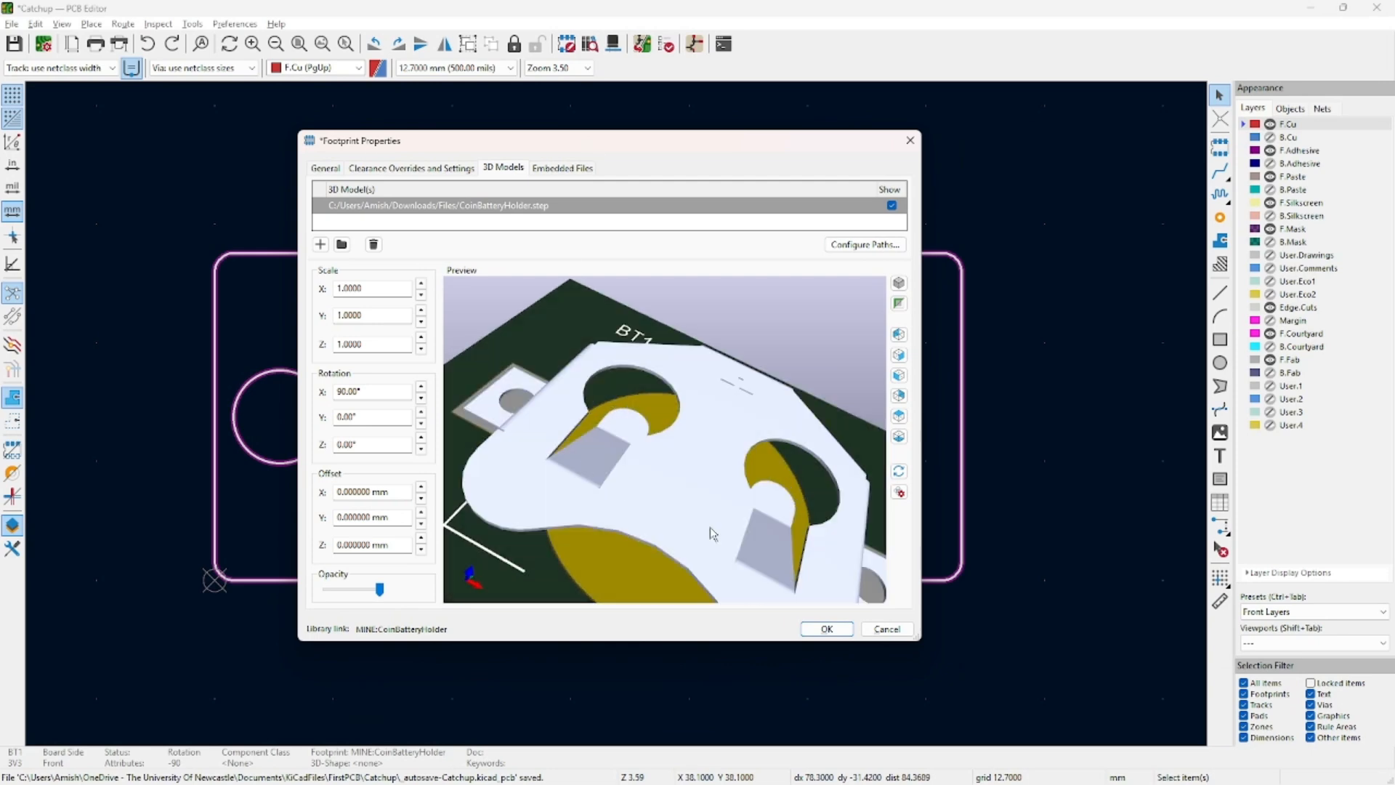
{"action": "left_click", "coordinate": [827, 629]}
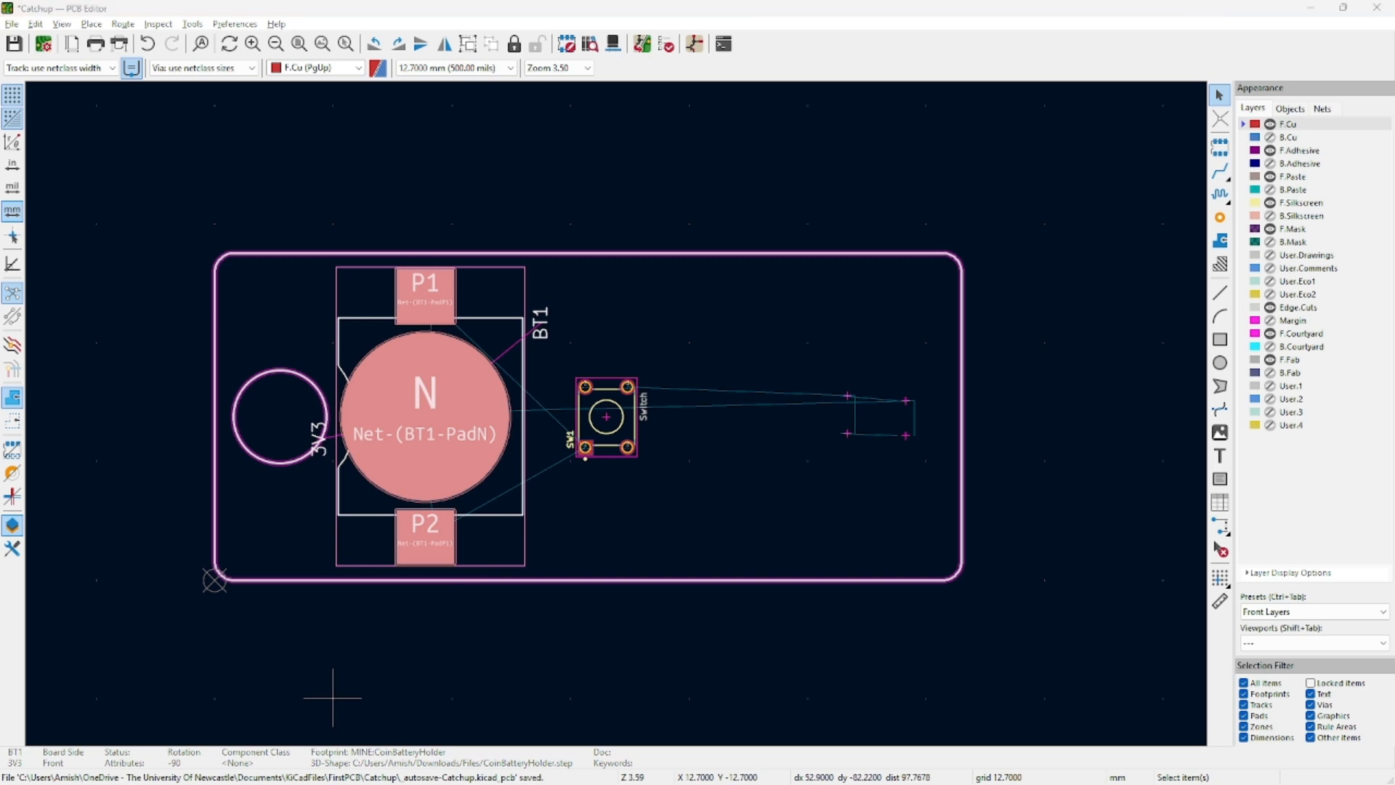
Move SW1 from X 41.95 to X 40 mm, Y 17.5 mm in its footprint properties.
{"action": "left_click", "coordinate": [617, 399]}
{"action": "double_click", "coordinate": [616, 400]}
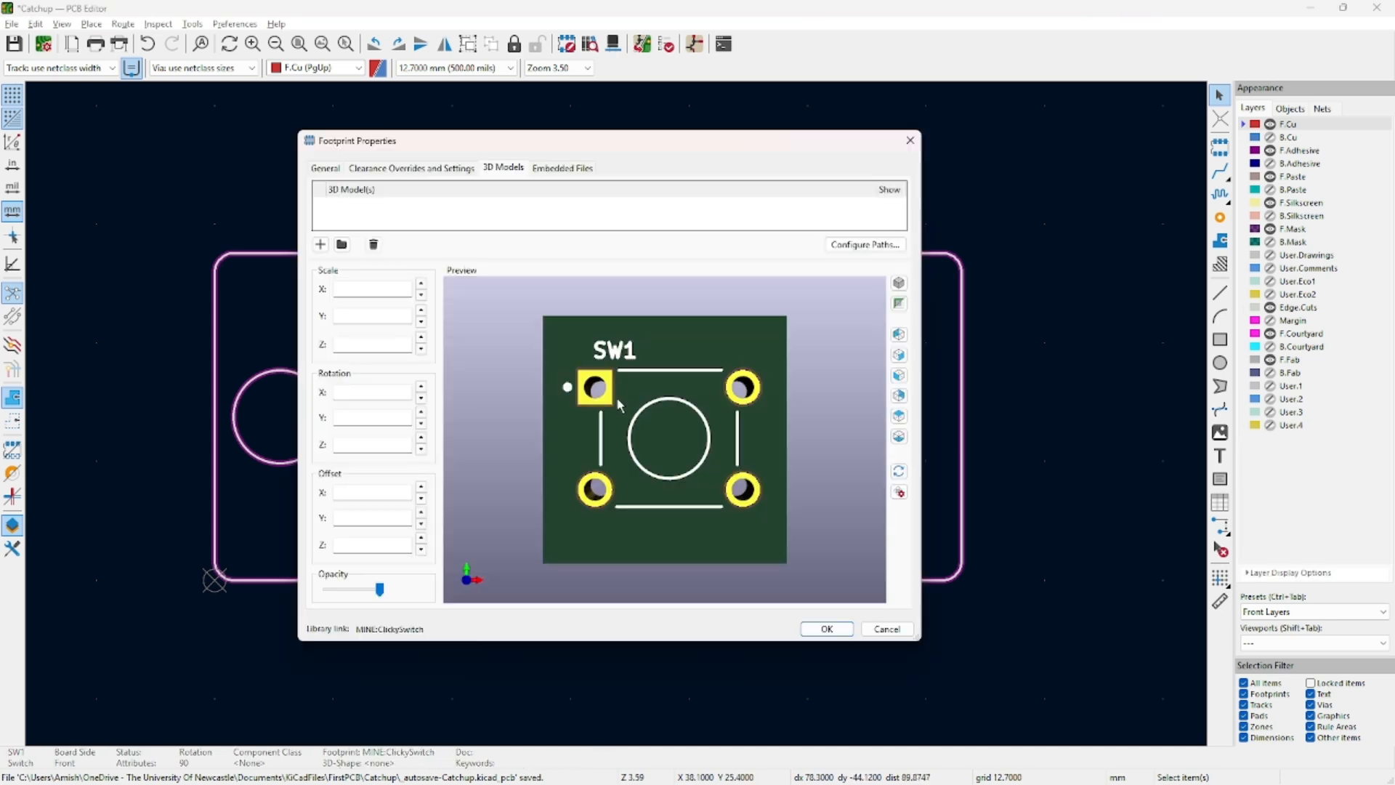
{"action": "left_click", "coordinate": [325, 168]}
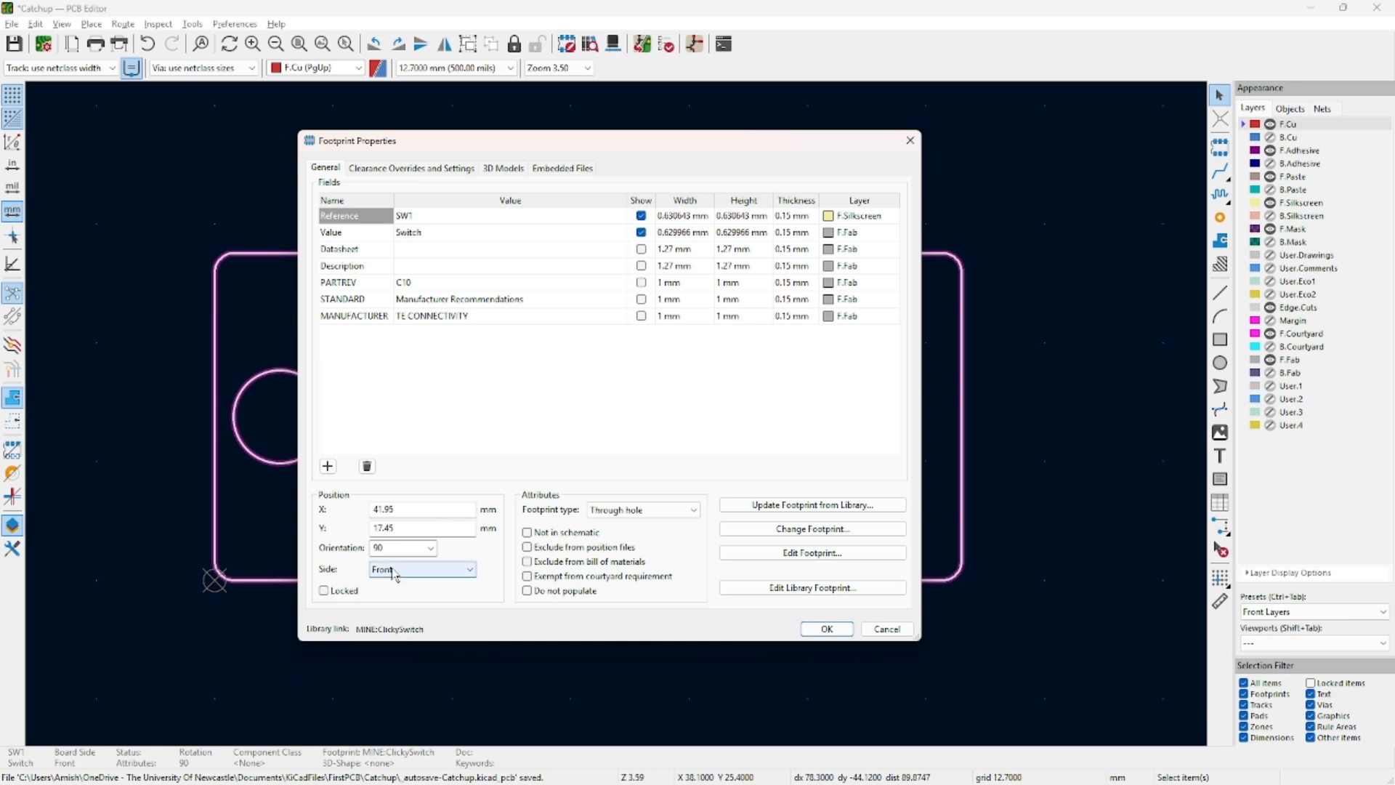
{"action": "left_click", "coordinate": [418, 506]}
{"action": "double_click", "coordinate": [418, 507]}
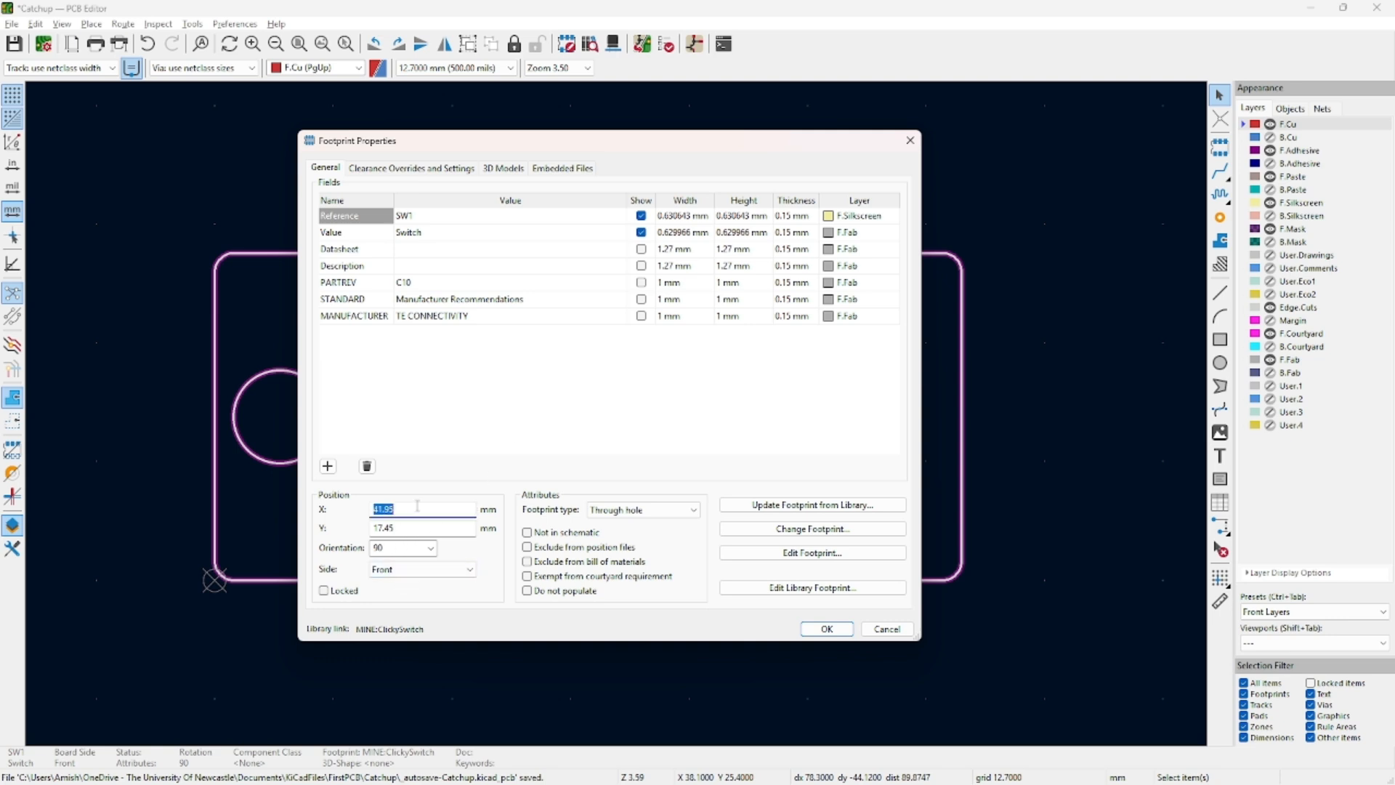
{"action": "type", "text": "40"}
{"action": "key", "text": "Tab"}
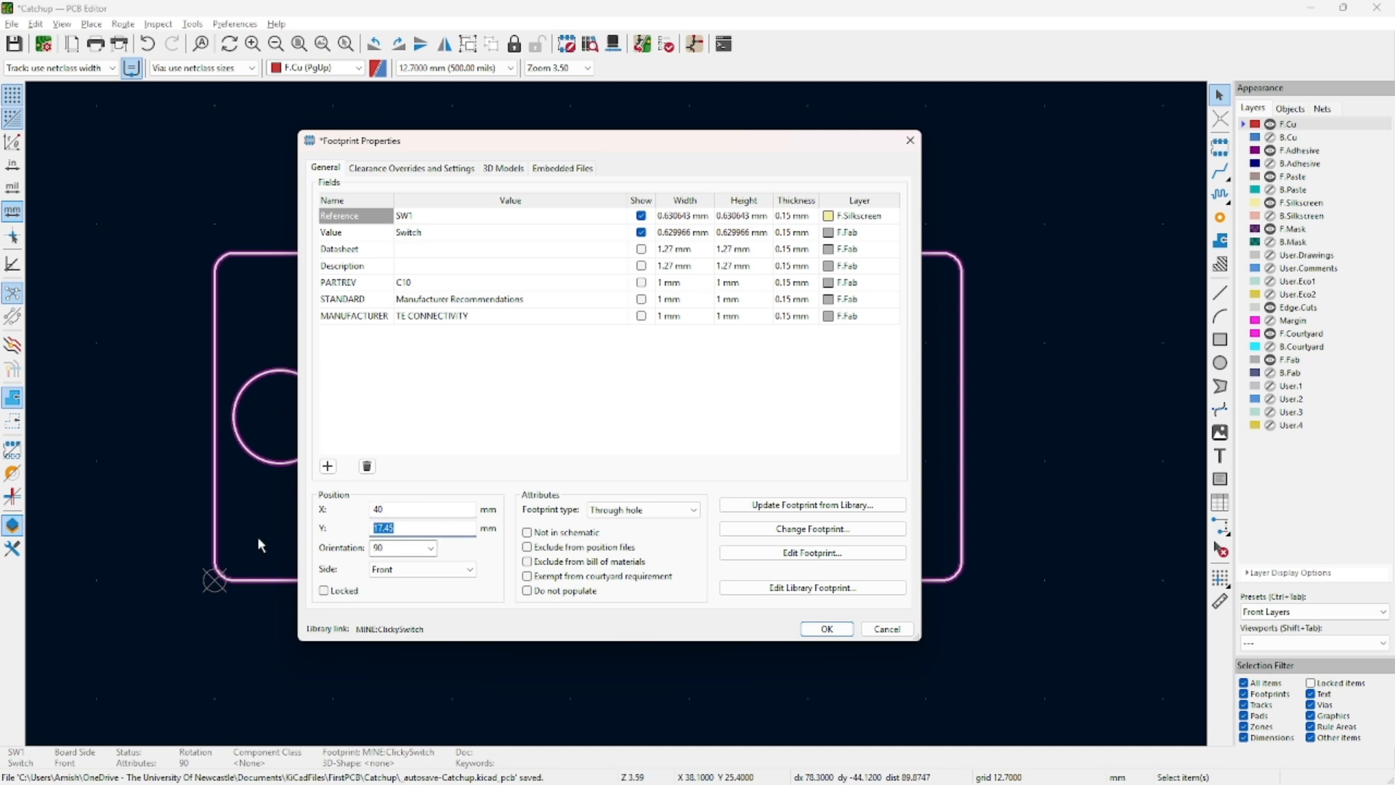
{"action": "type", "text": "17.5"}
{"action": "key", "text": "Return"}
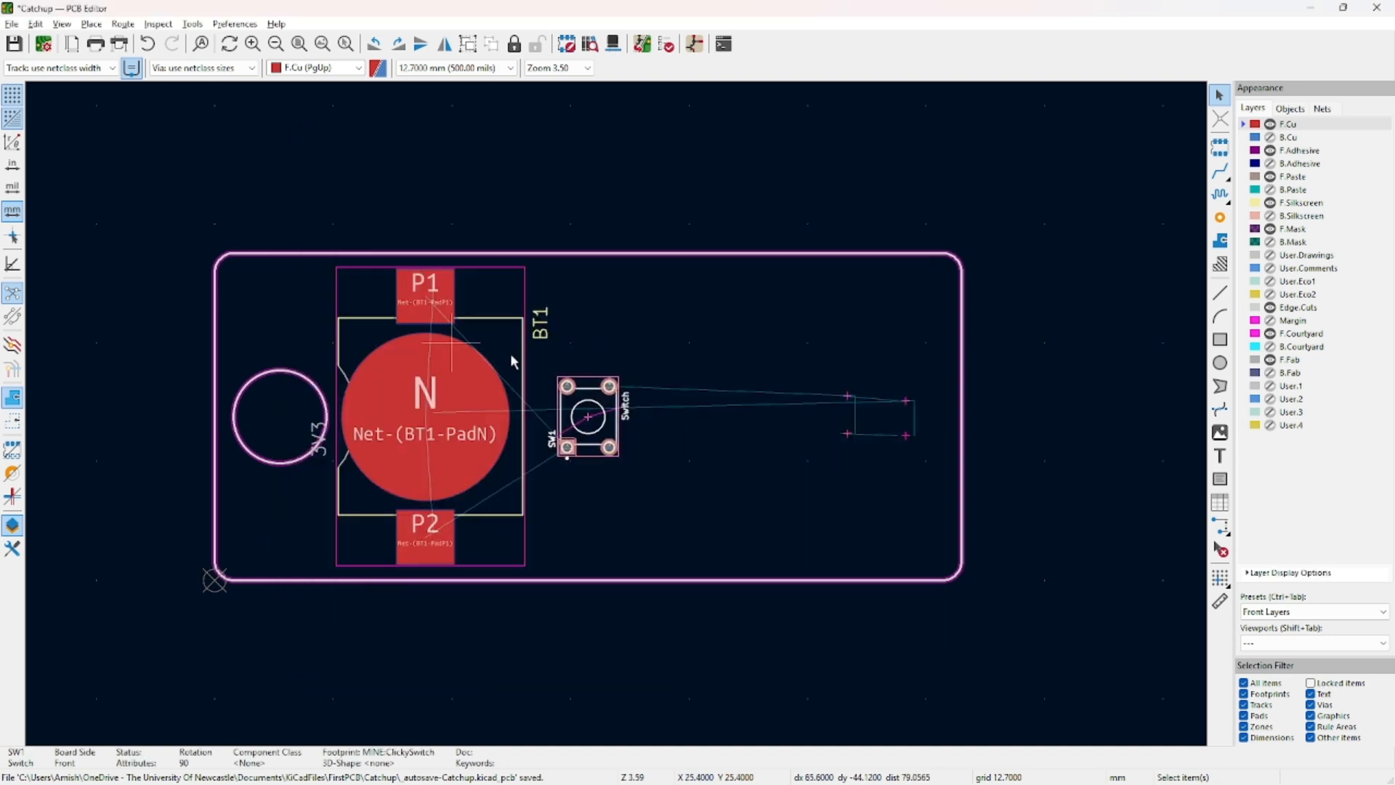
Give SW1 the ClickySwitch.step 3D model rotated 90° about X and confirm.
{"action": "double_click", "coordinate": [607, 415]}
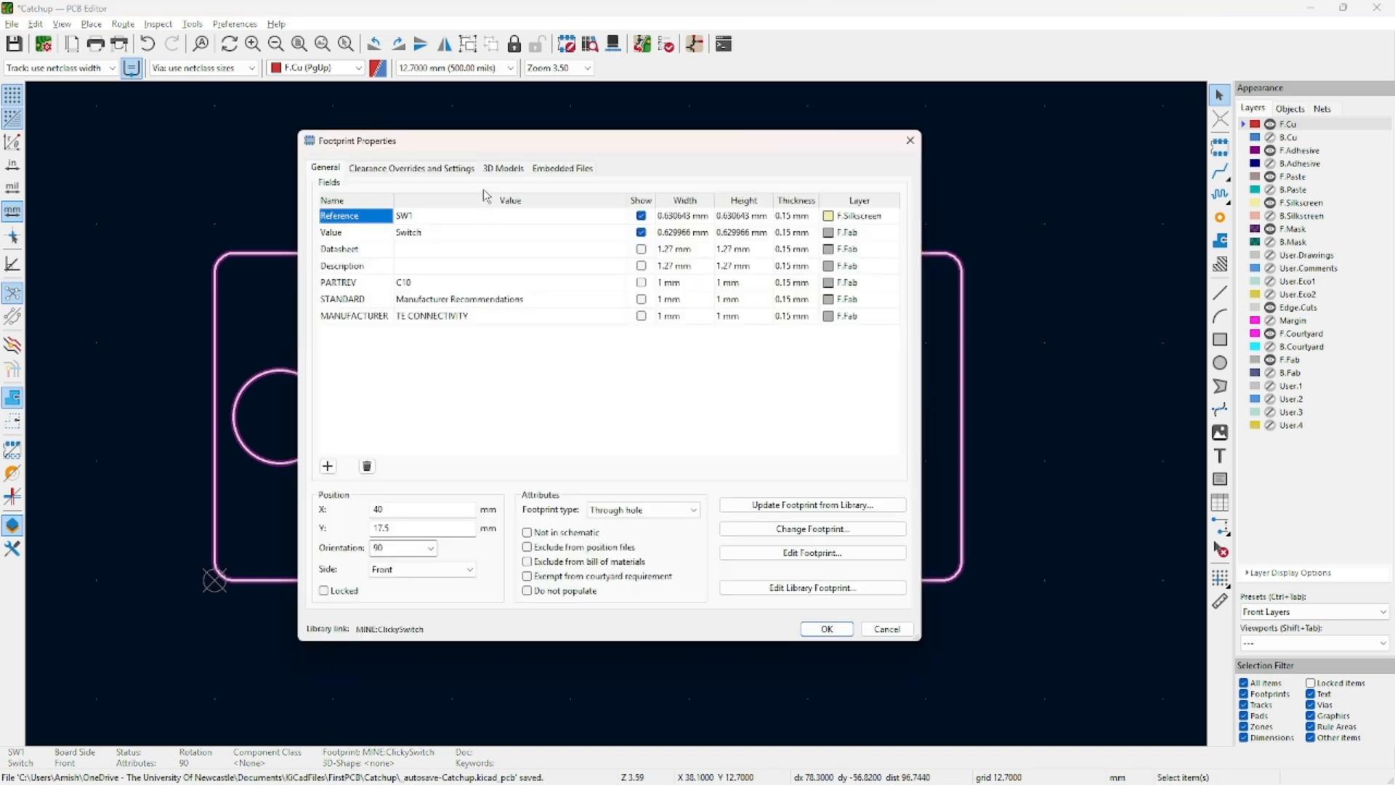
{"action": "left_click", "coordinate": [503, 167]}
{"action": "left_click", "coordinate": [341, 244]}
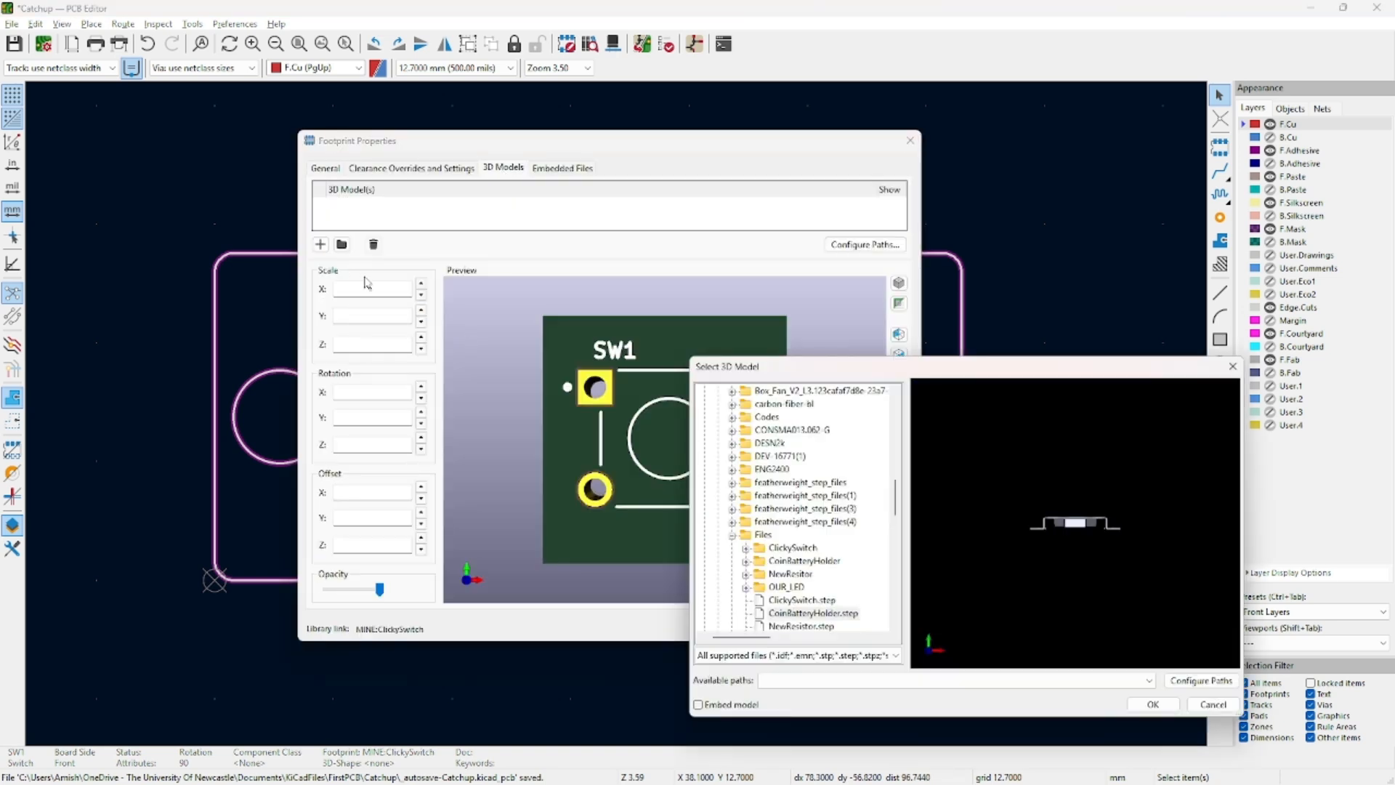
{"action": "left_click", "coordinate": [797, 602]}
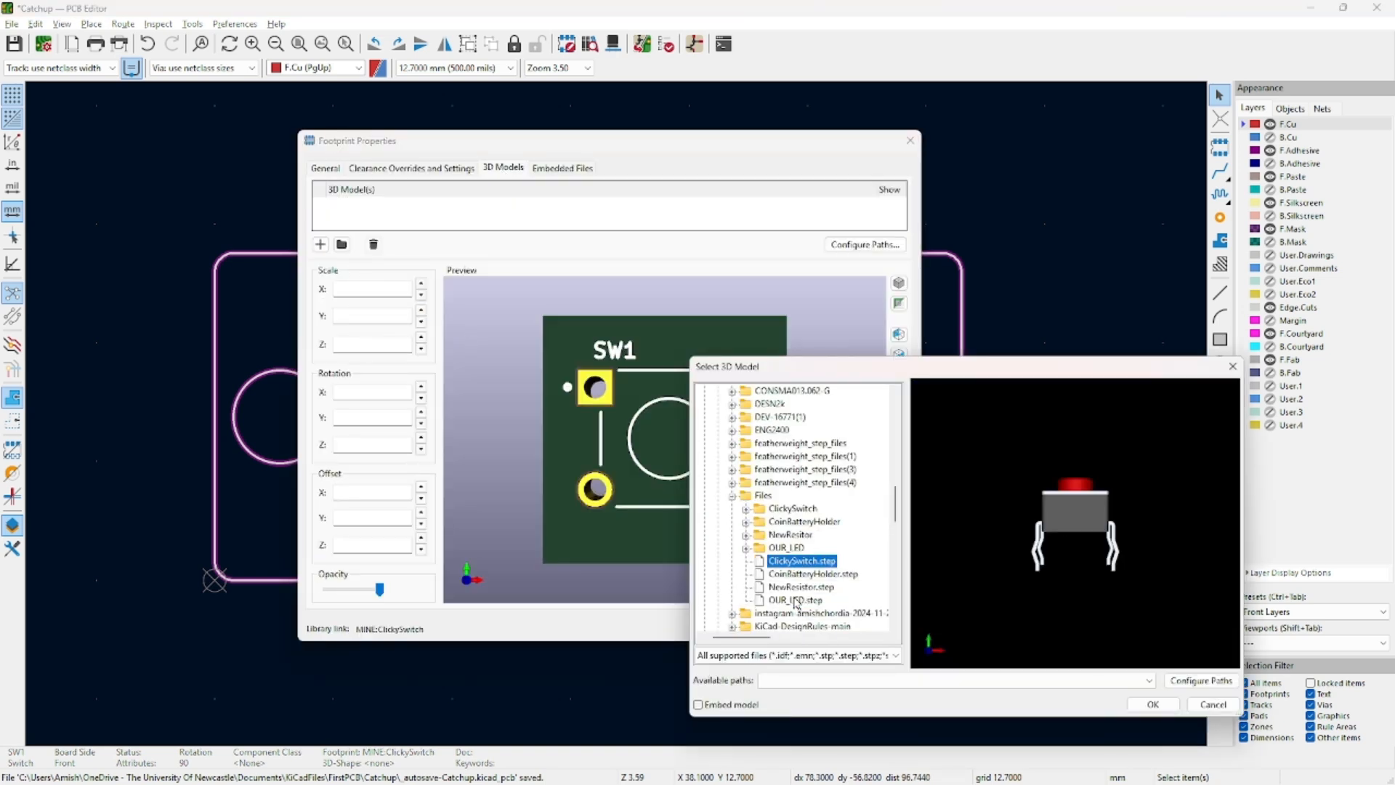
{"action": "double_click", "coordinate": [794, 562]}
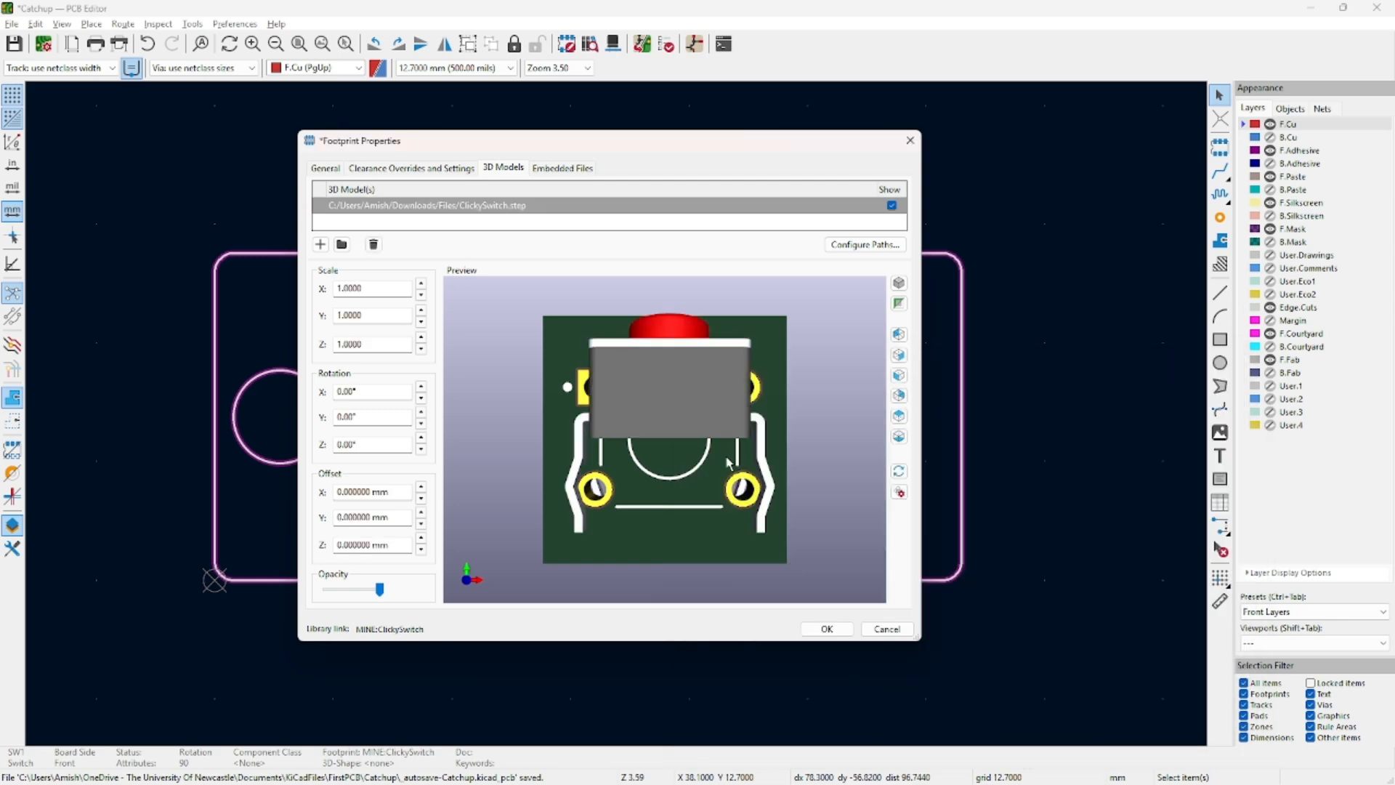
{"action": "left_click", "coordinate": [421, 385]}
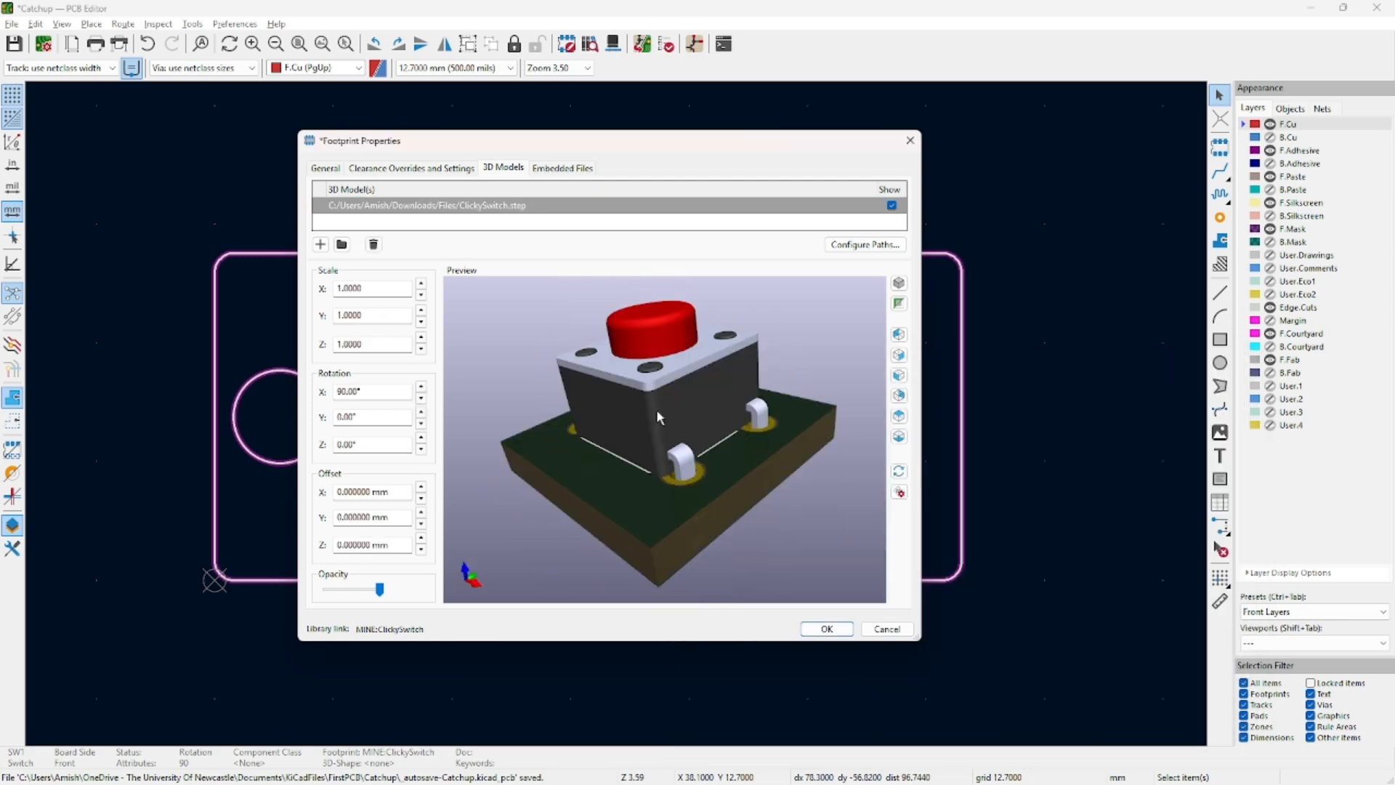
{"action": "left_click_drag", "start_coordinate": [657, 412], "coordinate": [726, 415]}
{"action": "left_click_drag", "start_coordinate": [613, 435], "coordinate": [785, 472]}
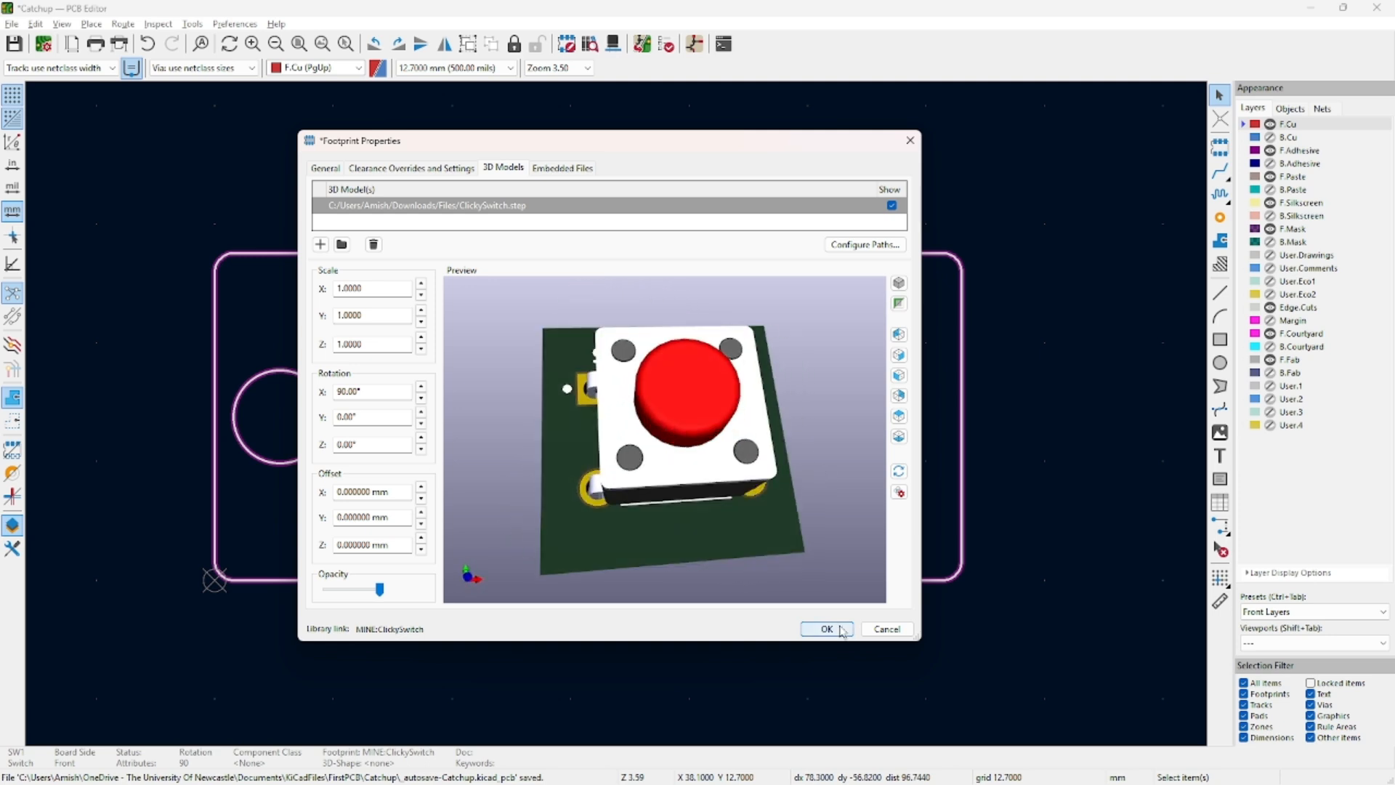
{"action": "left_click", "coordinate": [827, 629]}
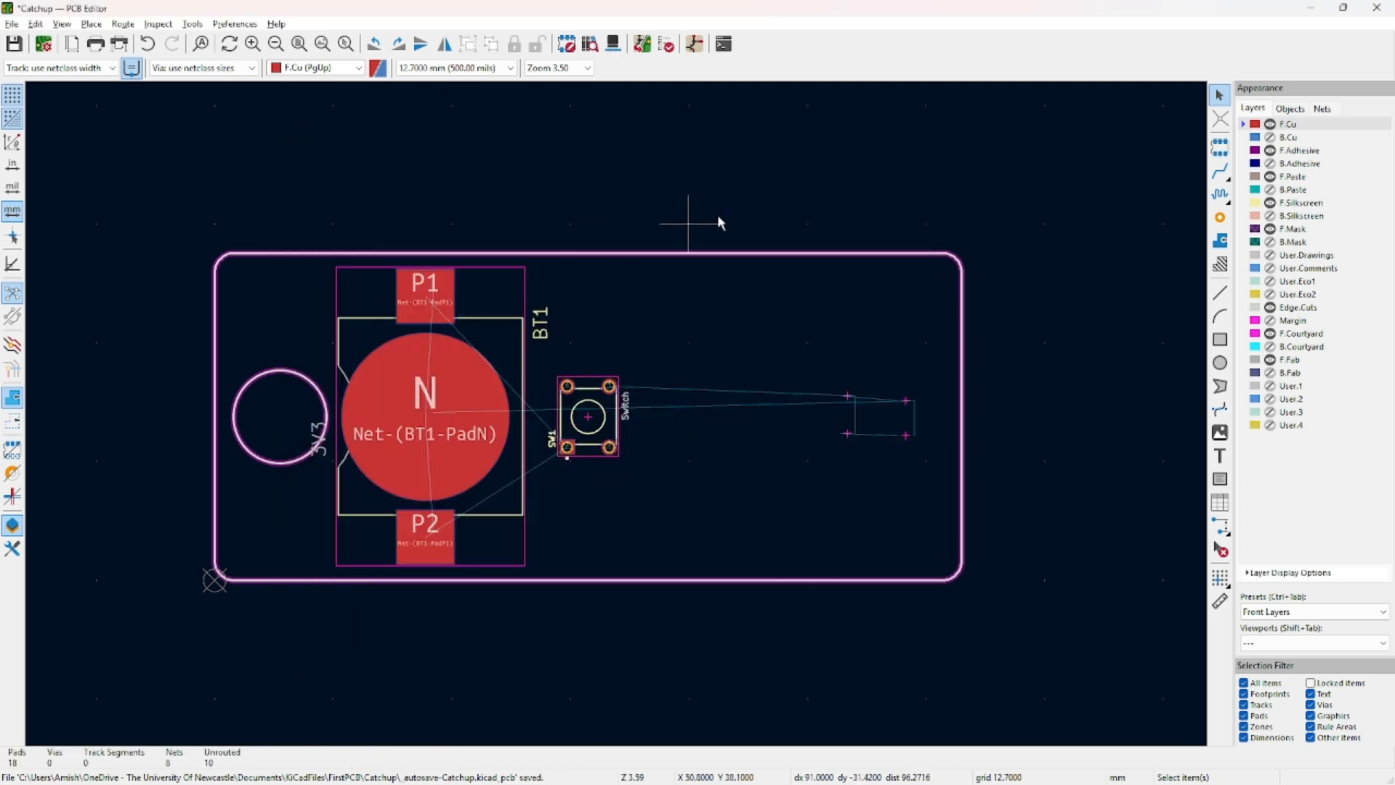
{"action": "left_click_drag", "start_coordinate": [717, 217], "coordinate": [222, 614]}
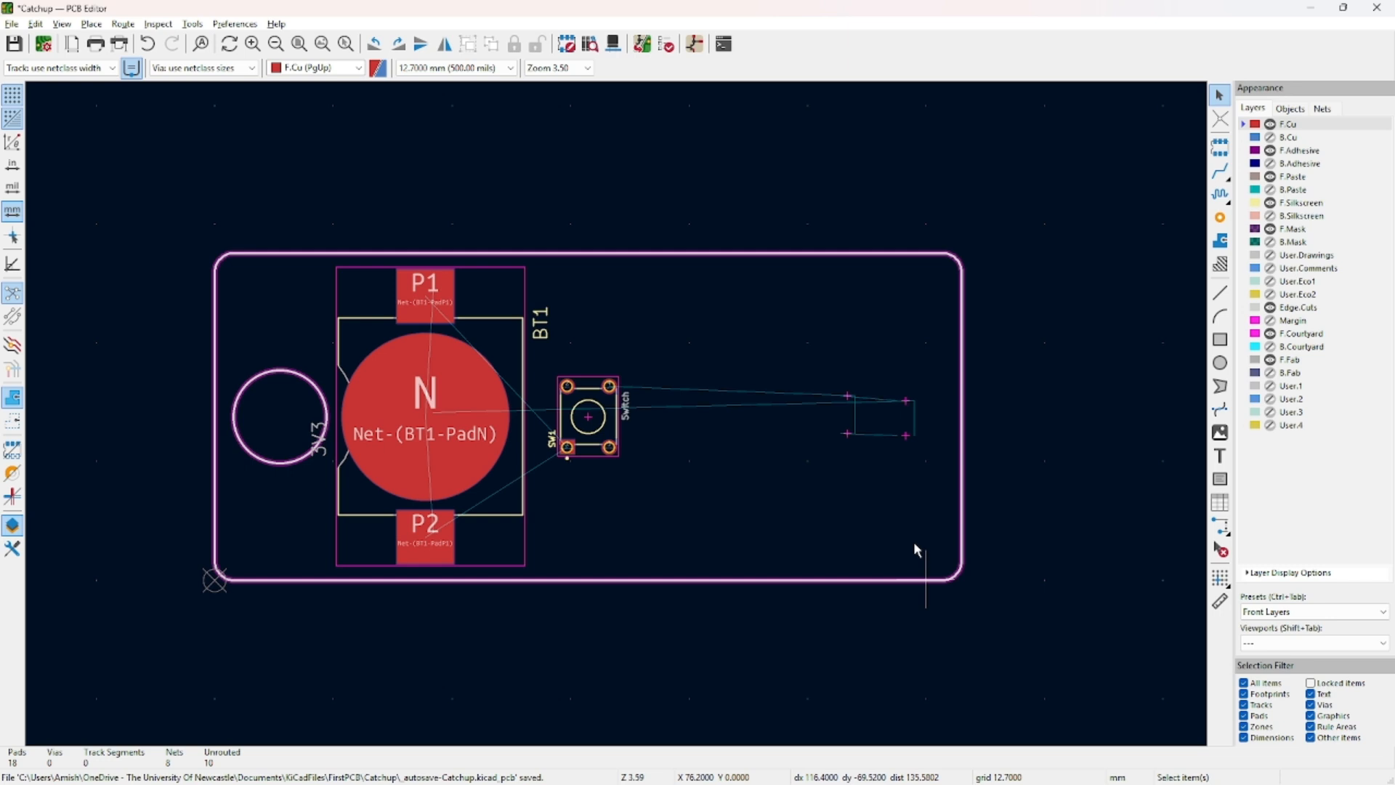
Toggle between Back and Front layer presets and make the back copper layer active.
{"action": "left_click", "coordinate": [1302, 611]}
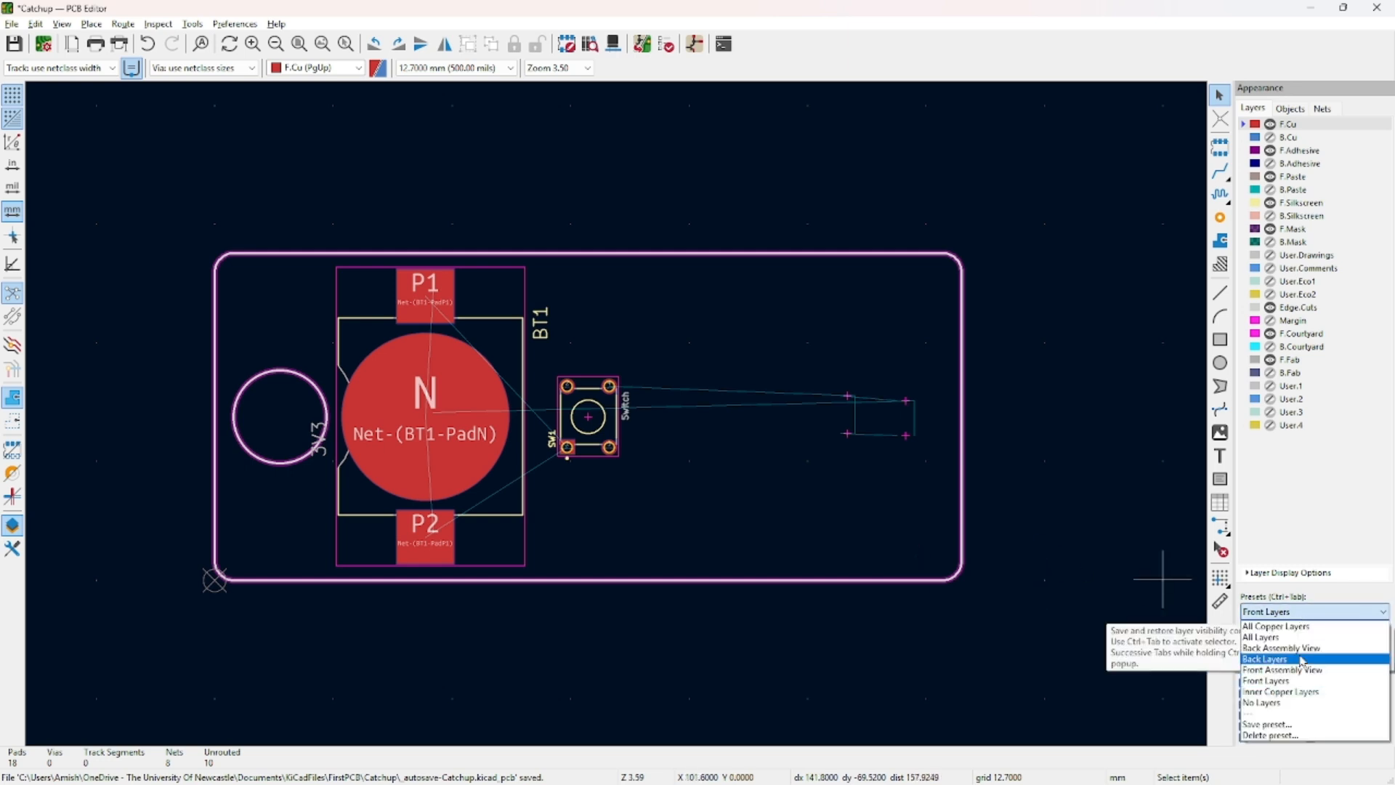
{"action": "left_click", "coordinate": [1301, 659]}
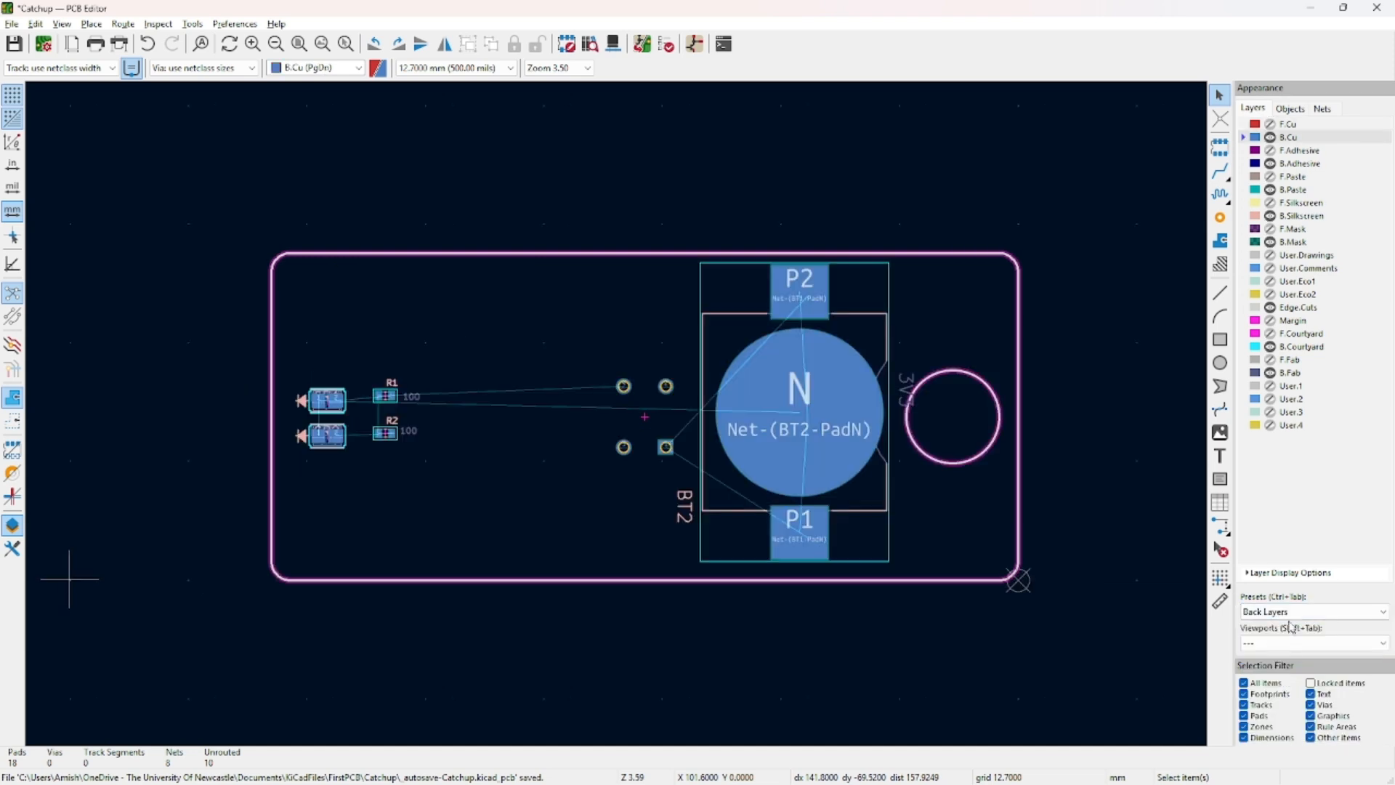
{"action": "left_click", "coordinate": [1297, 614]}
{"action": "left_click", "coordinate": [1300, 649]}
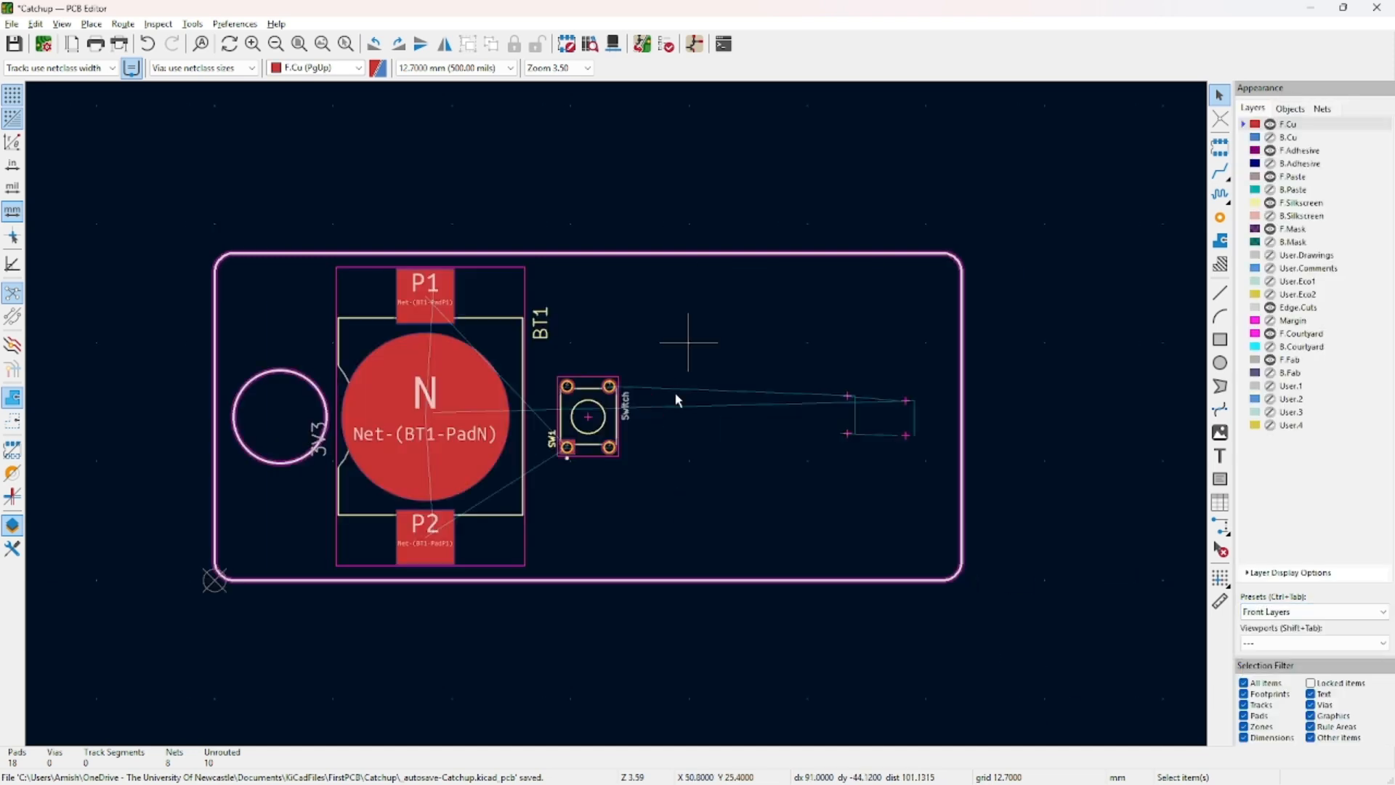
{"action": "key", "text": "Page_Down"}
{"action": "key", "text": "Page_Up"}
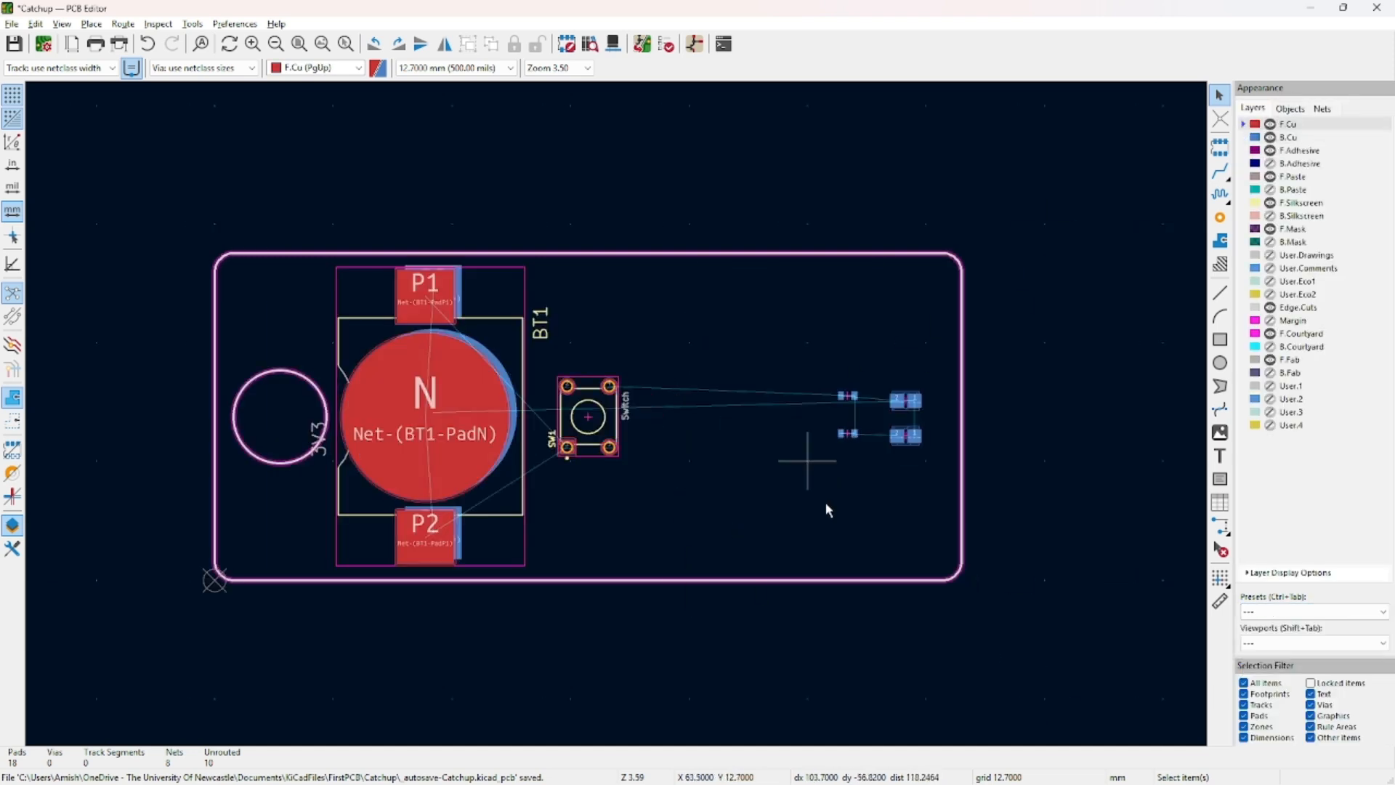
{"action": "key", "text": "Page_Down"}
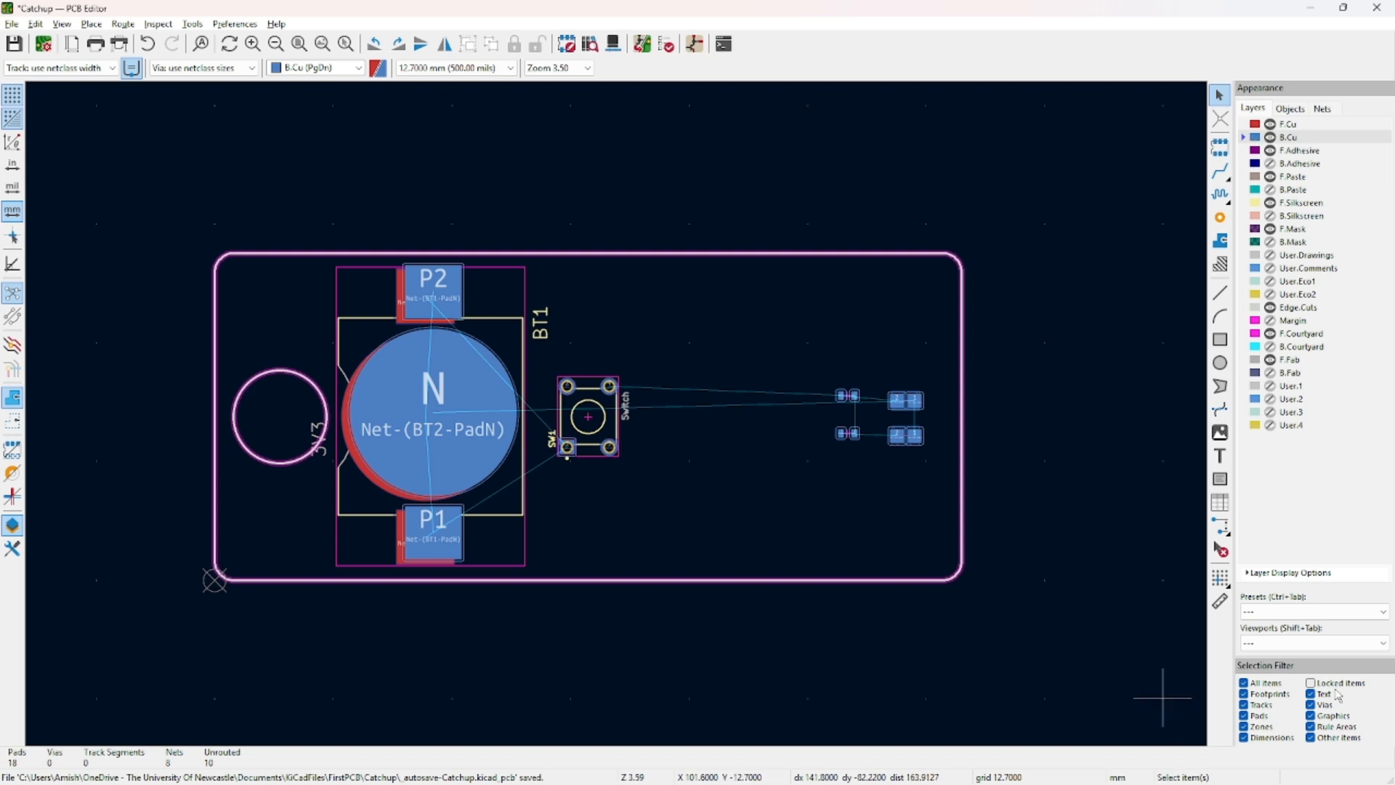
Show the mirrored Back Layers view and open BT2's footprint properties.
{"action": "left_click", "coordinate": [1308, 611]}
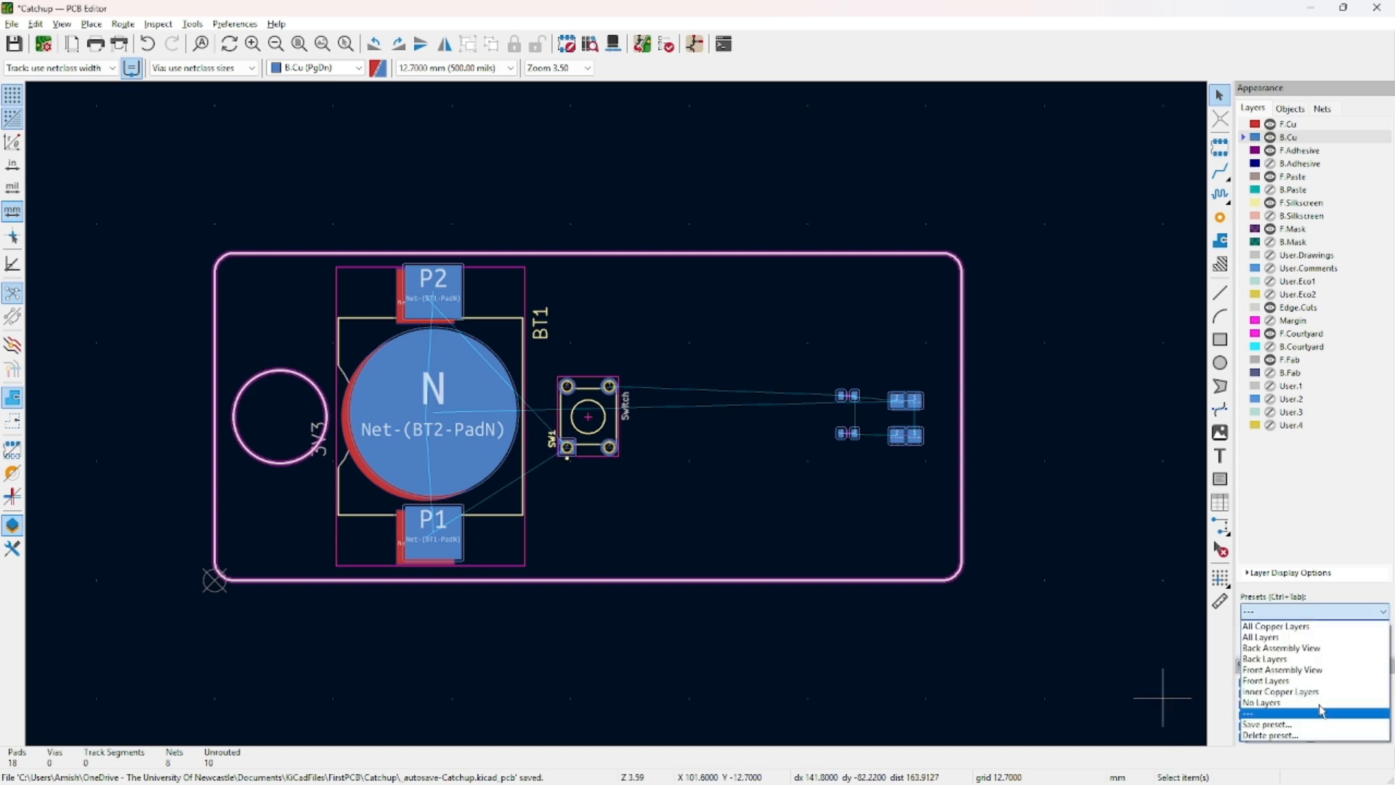
{"action": "left_click", "coordinate": [1321, 659]}
{"action": "double_click", "coordinate": [873, 332]}
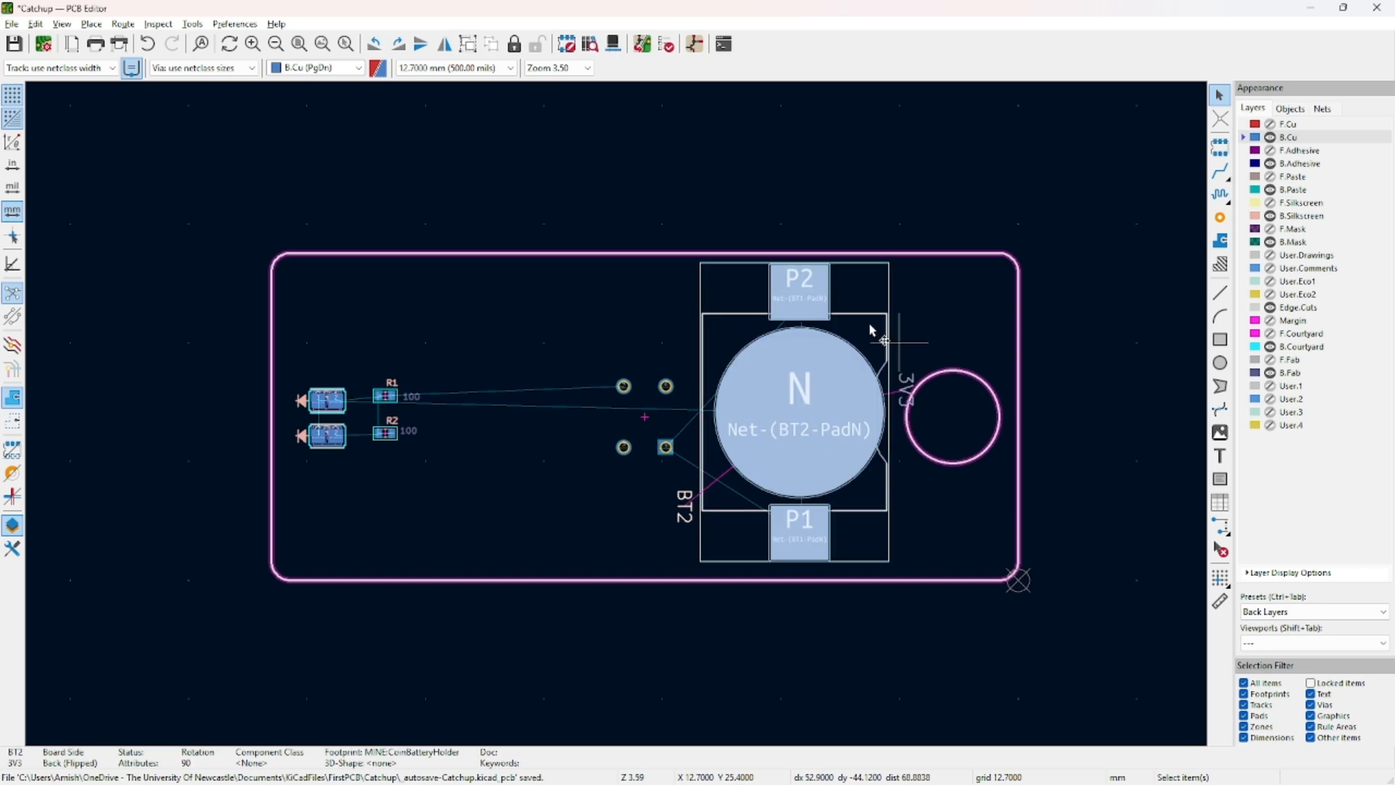
Move battery holder BT2 to position X 22, Y 3.
{"action": "left_click", "coordinate": [325, 168]}
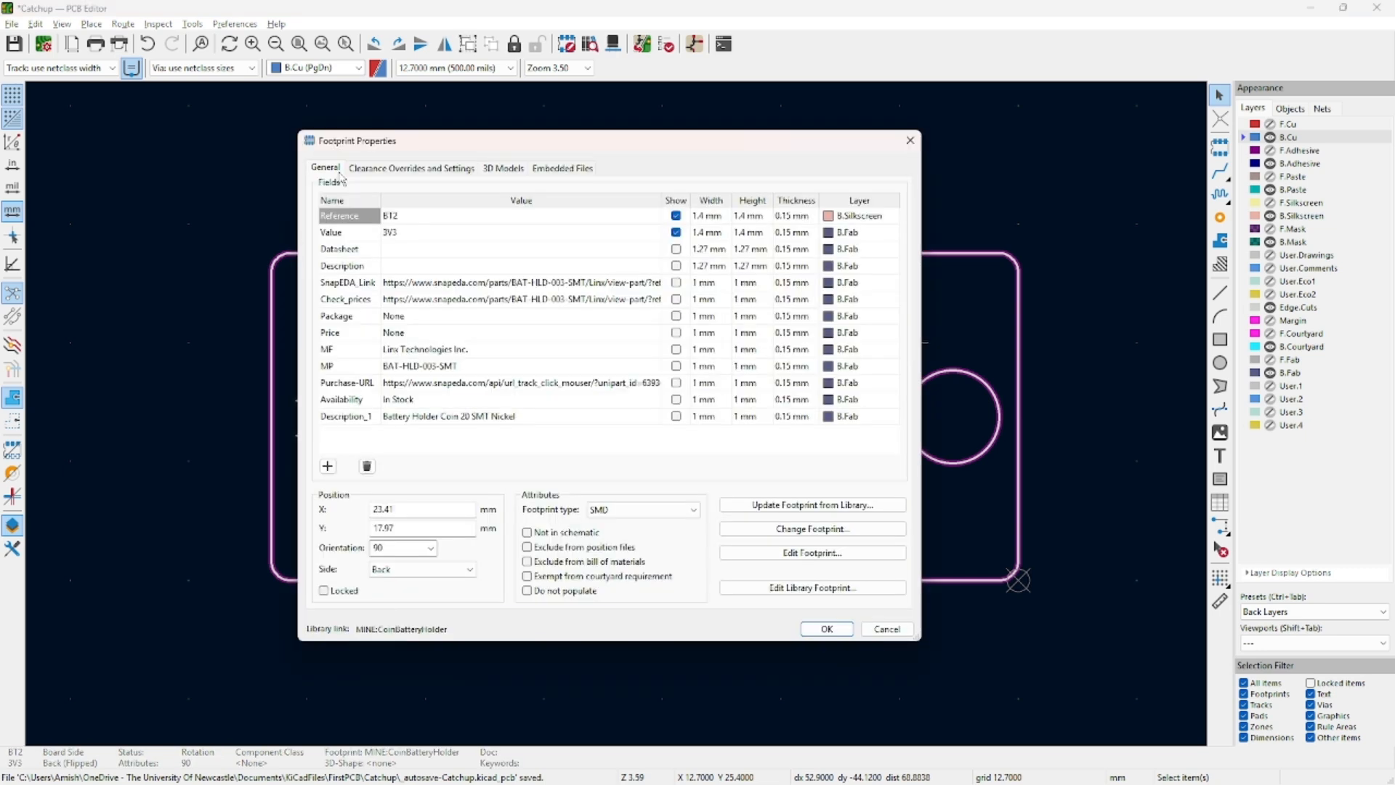
{"action": "left_click", "coordinate": [413, 511]}
{"action": "type", "text": "22.55"}
{"action": "key", "text": "Tab"}
{"action": "type", "text": "3"}
{"action": "key", "text": "Return"}
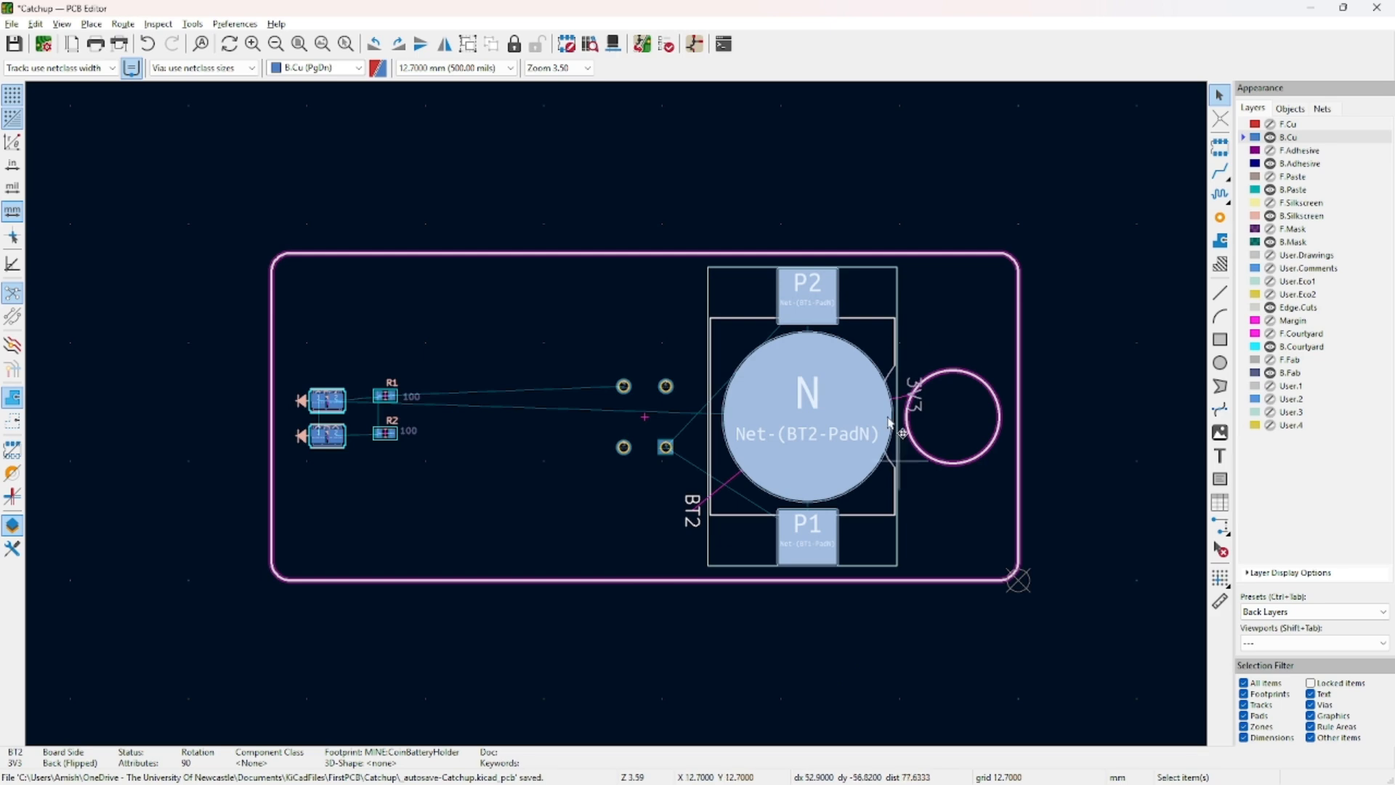
Add the CoinBatteryHolder.step 3D model to BT2, rotated 90° about X.
{"action": "middle_click_drag", "start_coordinate": [680, 534], "coordinate": [513, 570]}
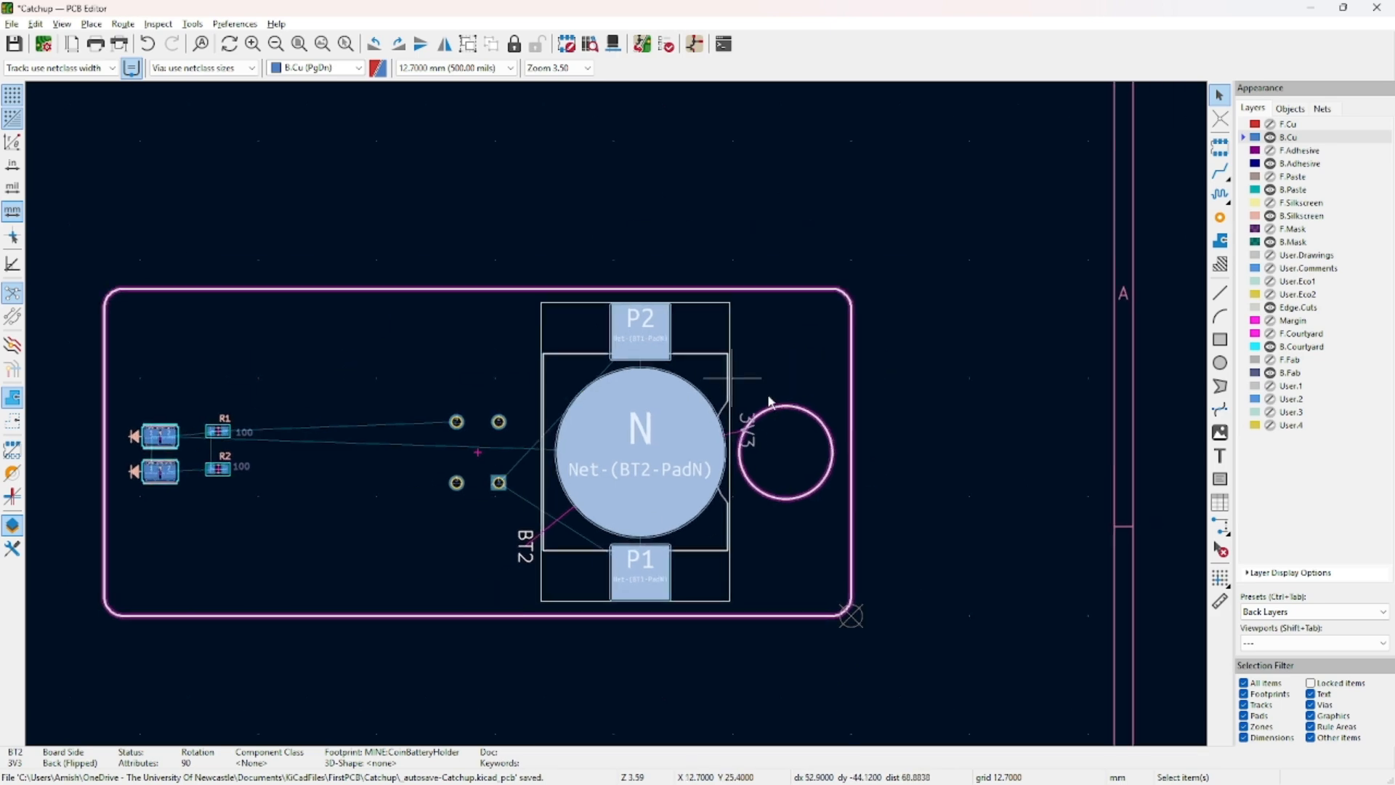
{"action": "double_click", "coordinate": [689, 376]}
{"action": "left_click", "coordinate": [498, 171]}
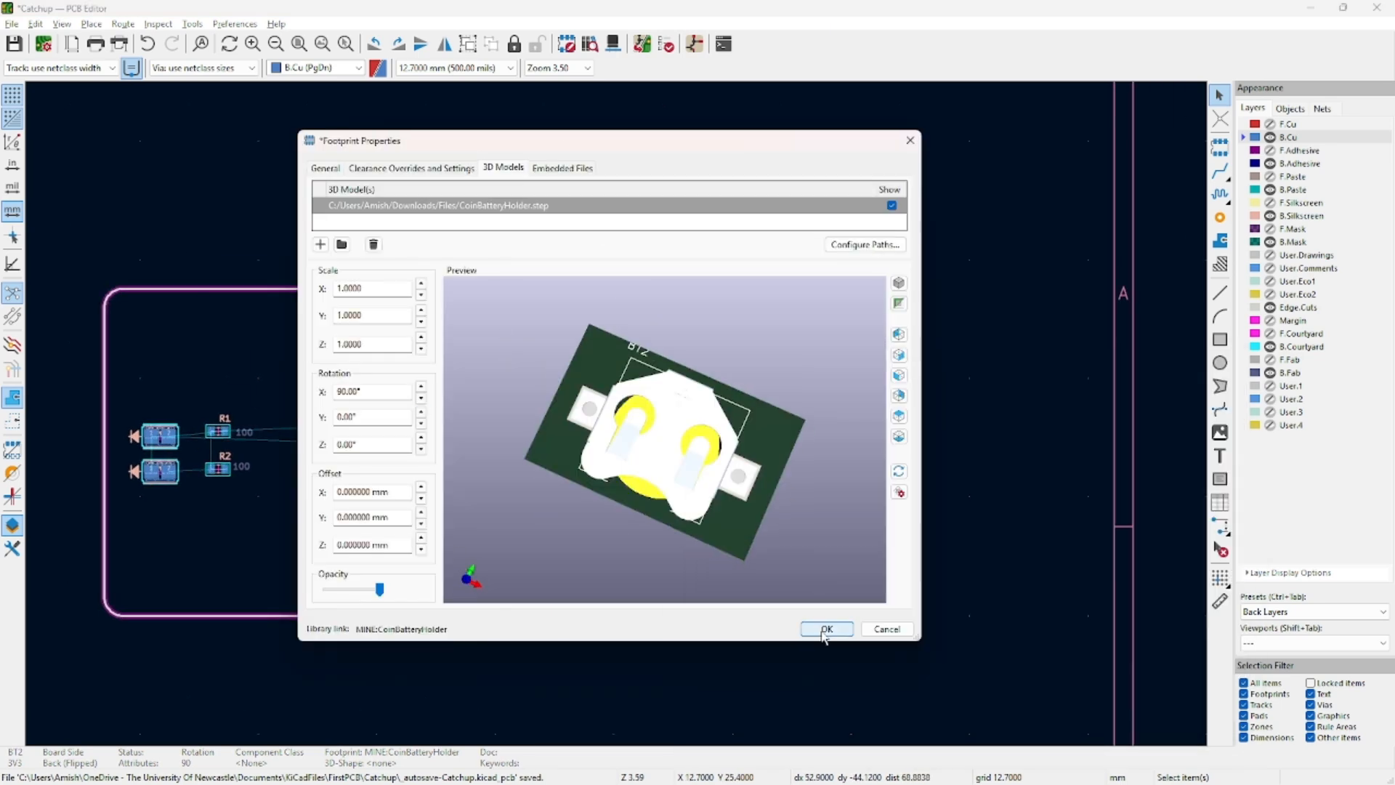
{"action": "left_click", "coordinate": [827, 629]}
{"action": "scroll", "coordinate": [234, 437], "scroll_direction": "up", "scroll_amount": 5}
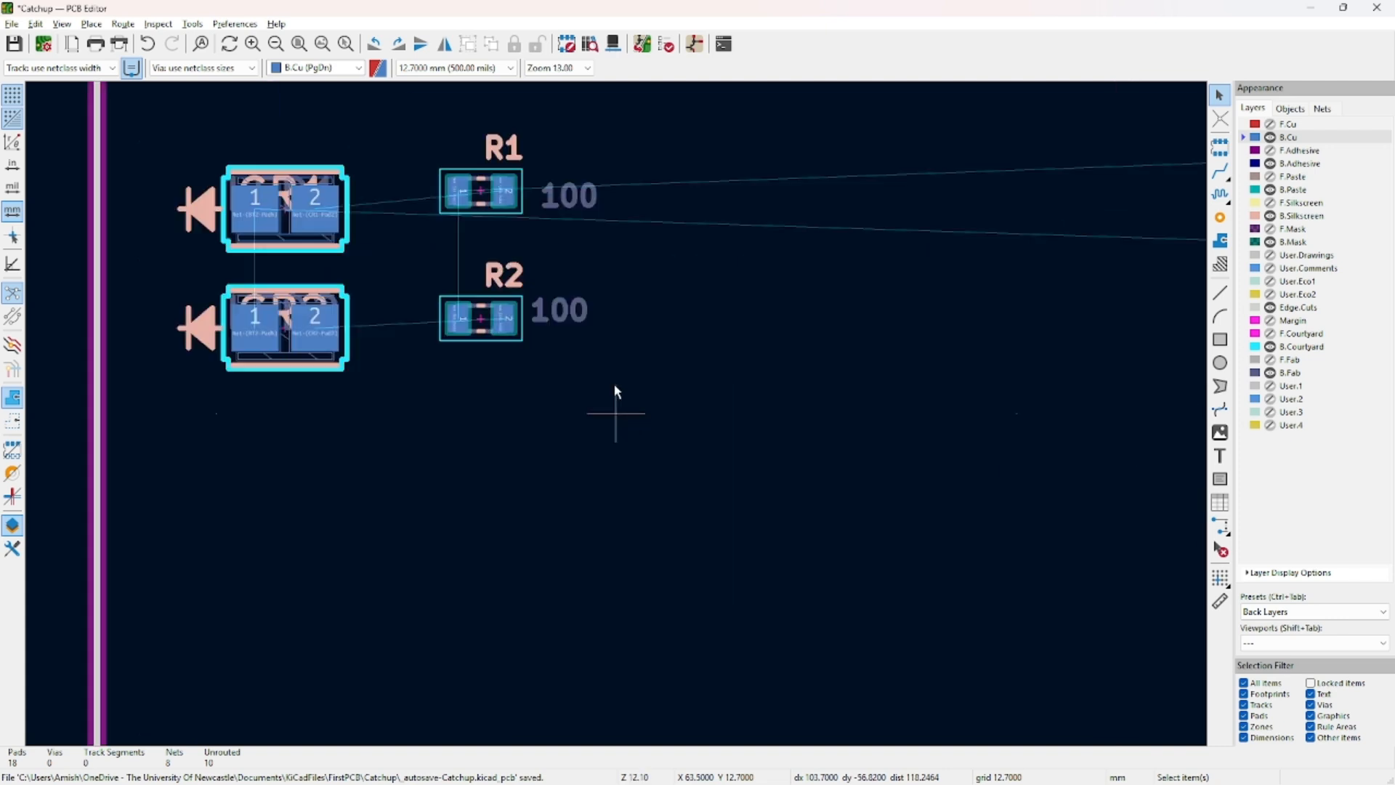
{"action": "scroll", "coordinate": [614, 396], "scroll_direction": "down", "scroll_amount": 2}
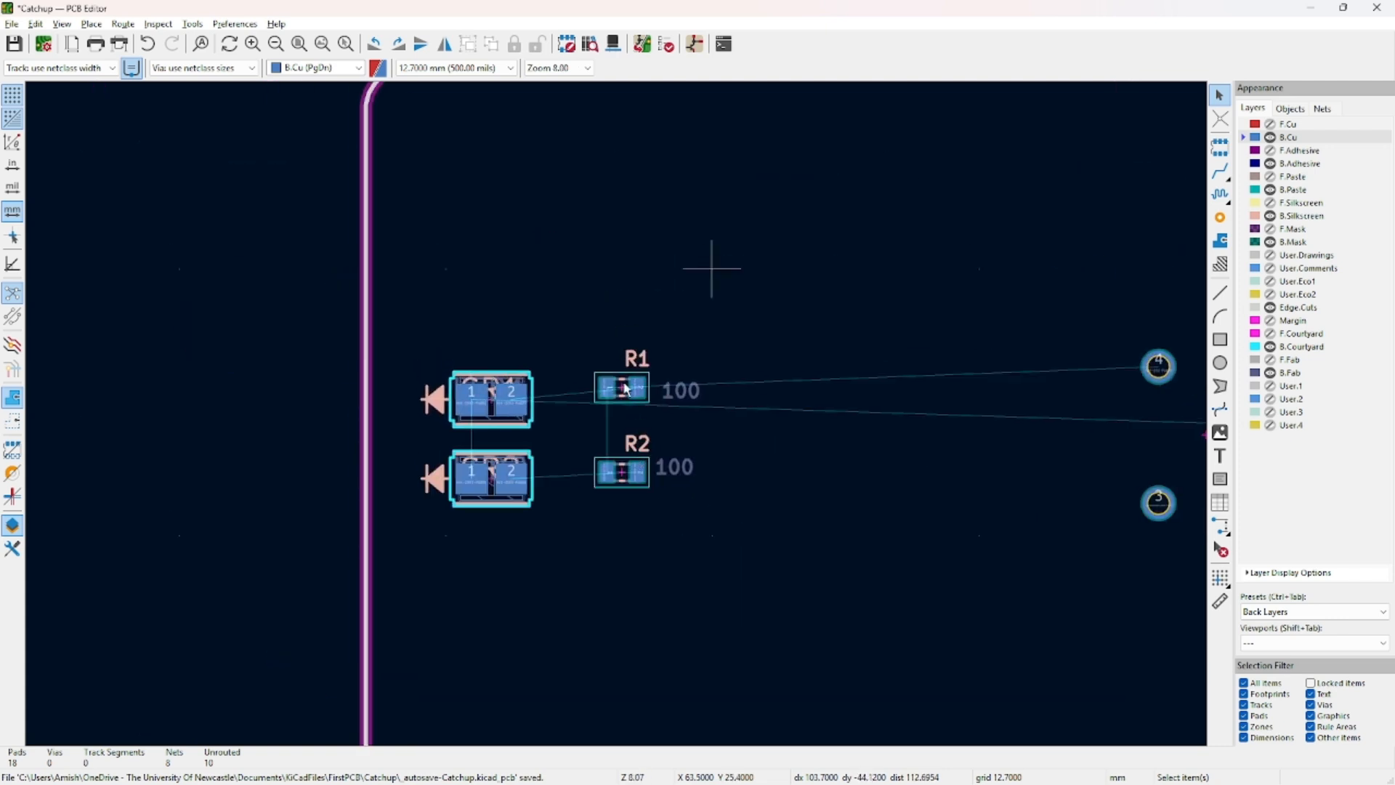
Add the NewResistor.step 3D model to R1 with X rotation 90°.
{"action": "double_click", "coordinate": [621, 389]}
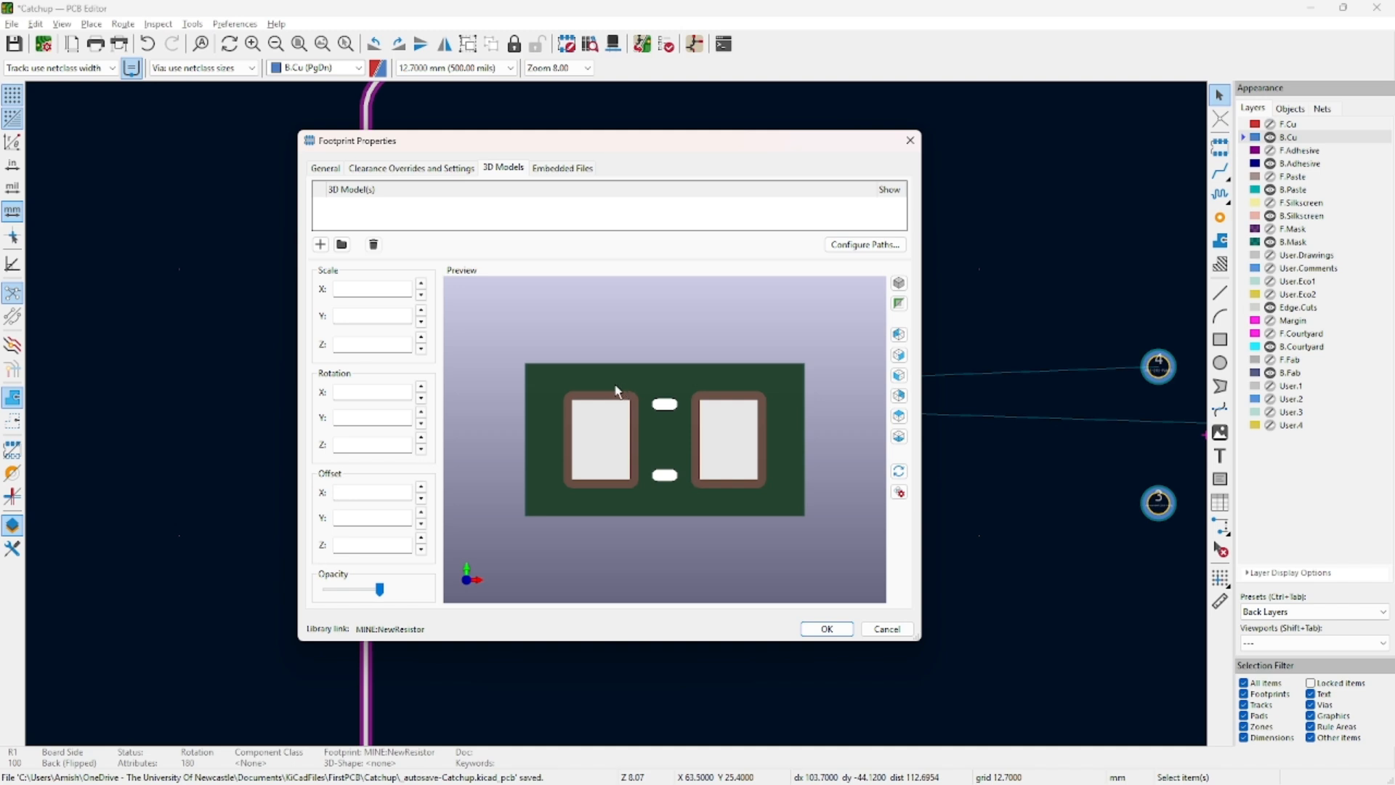
{"action": "left_click", "coordinate": [342, 244]}
{"action": "left_click_drag", "start_coordinate": [852, 360], "coordinate": [811, 333]}
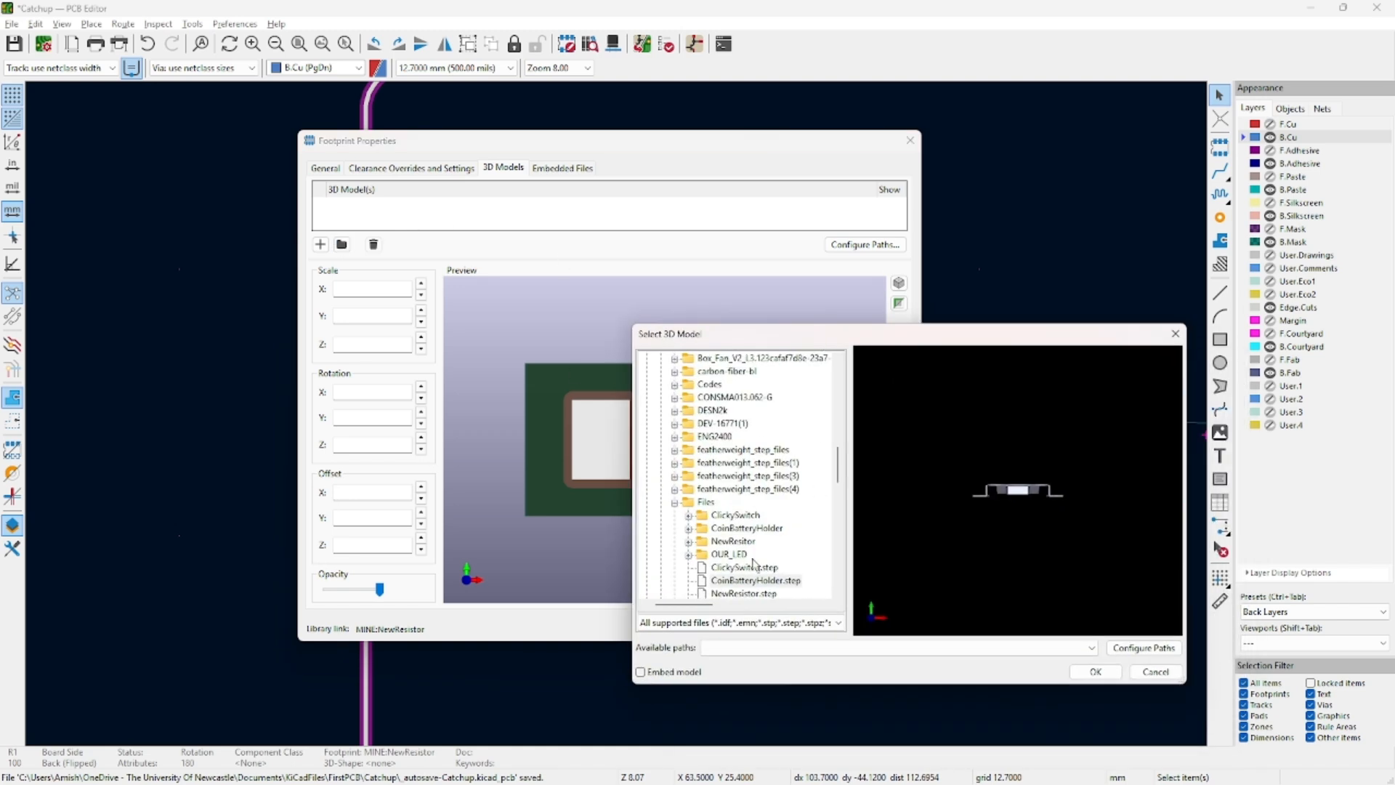
{"action": "double_click", "coordinate": [742, 591]}
{"action": "left_click_drag", "start_coordinate": [741, 595], "coordinate": [594, 452]}
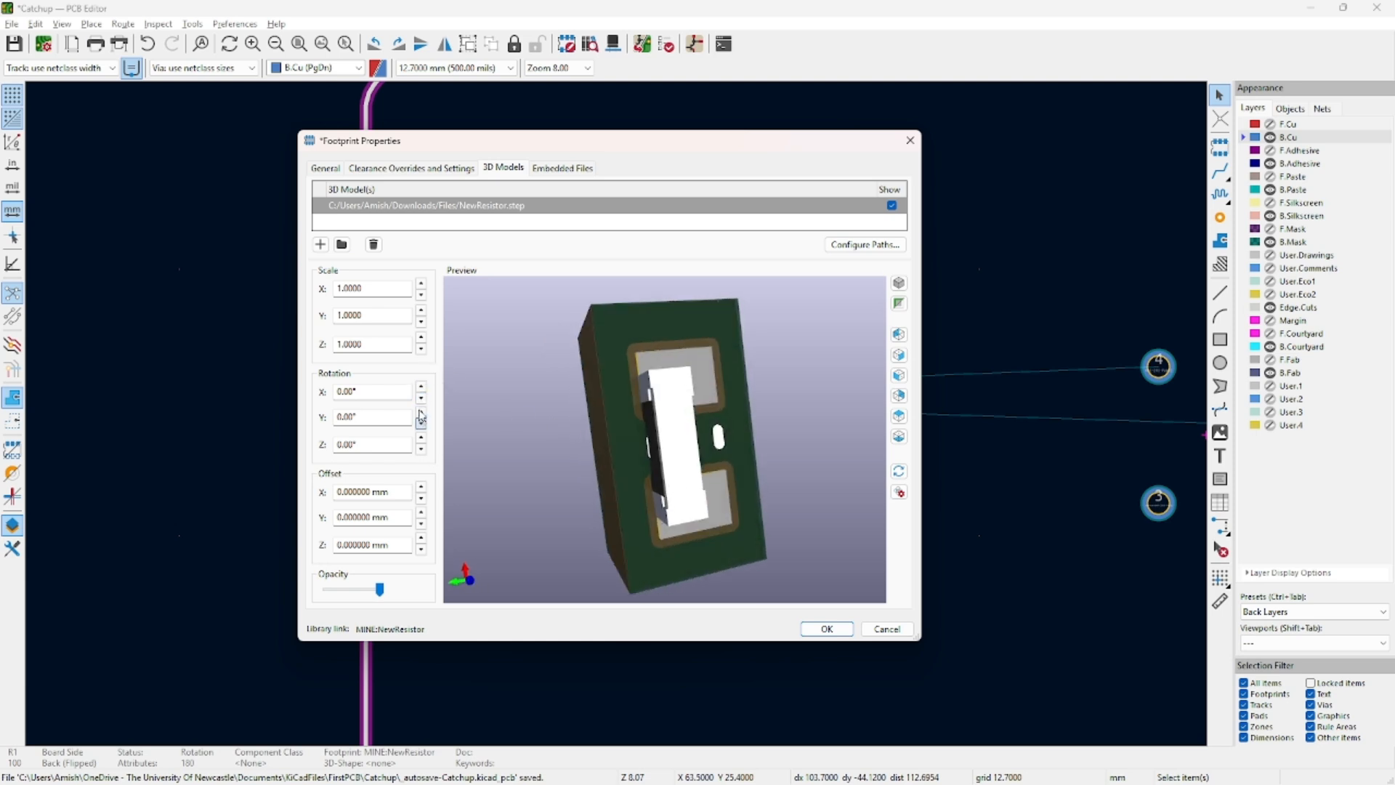
{"action": "left_click", "coordinate": [421, 387]}
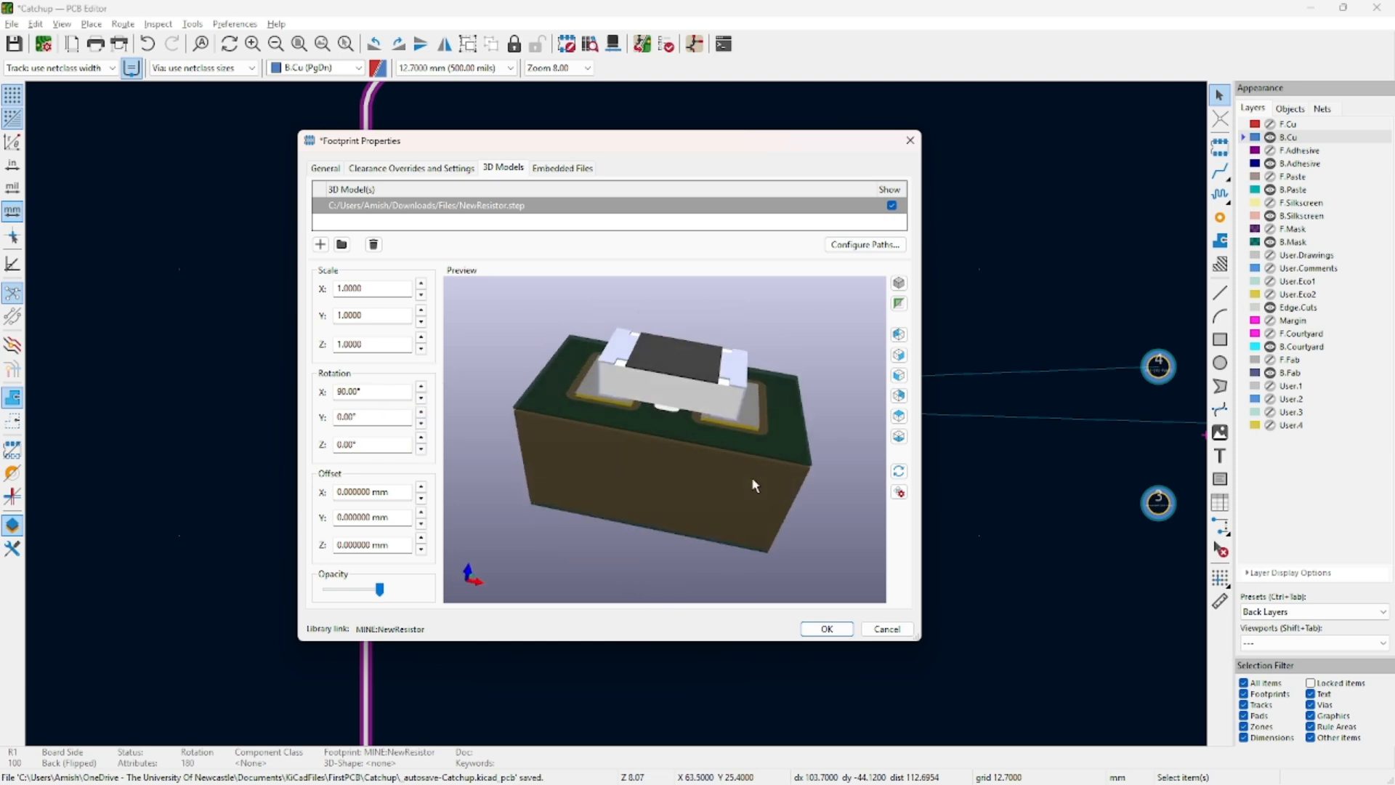
{"action": "mouse_move", "coordinate": [750, 477]}
{"action": "left_mouse_down"}
{"action": "mouse_move", "coordinate": [629, 424]}
{"action": "mouse_move", "coordinate": [844, 526]}
{"action": "mouse_move", "coordinate": [752, 500]}
{"action": "mouse_move", "coordinate": [753, 454]}
{"action": "left_mouse_up"}
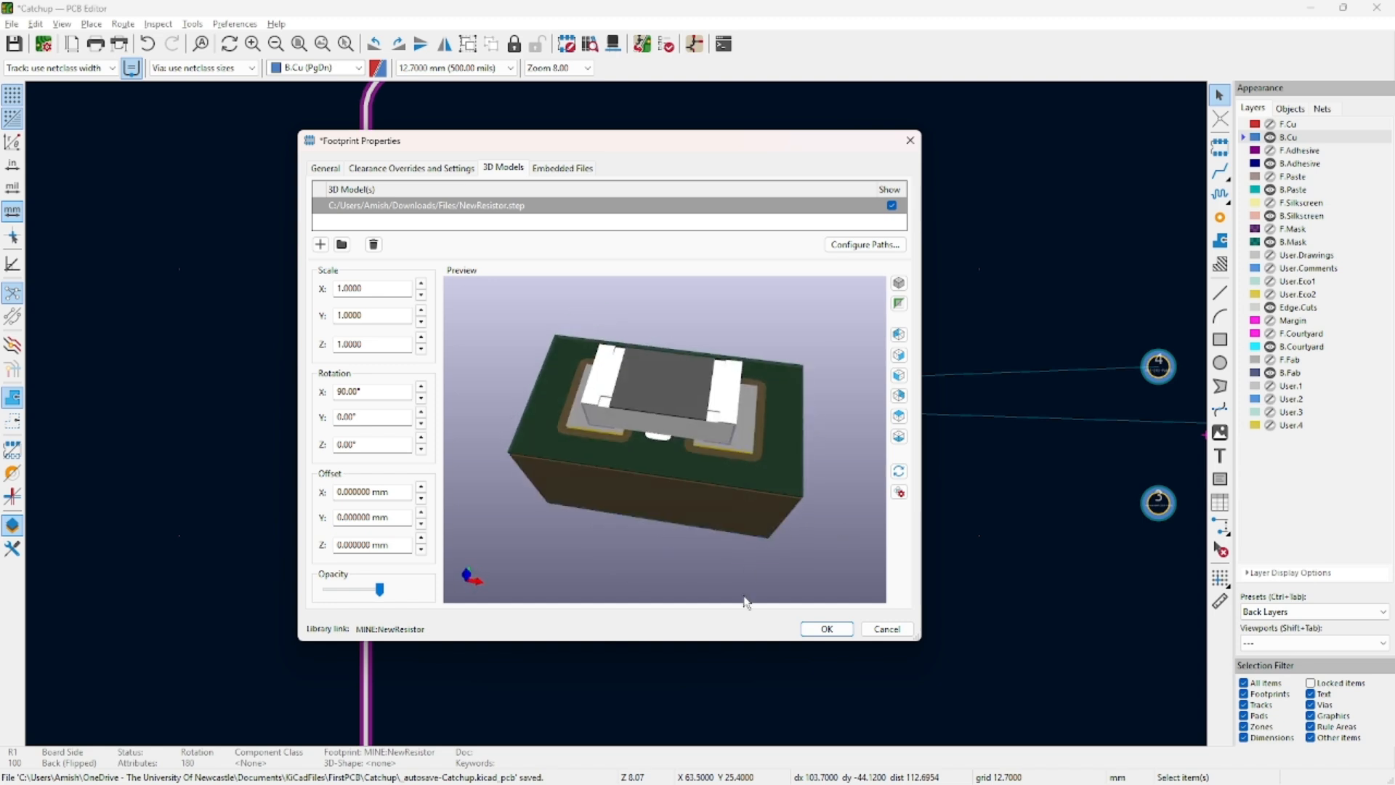
{"action": "left_click", "coordinate": [822, 629]}
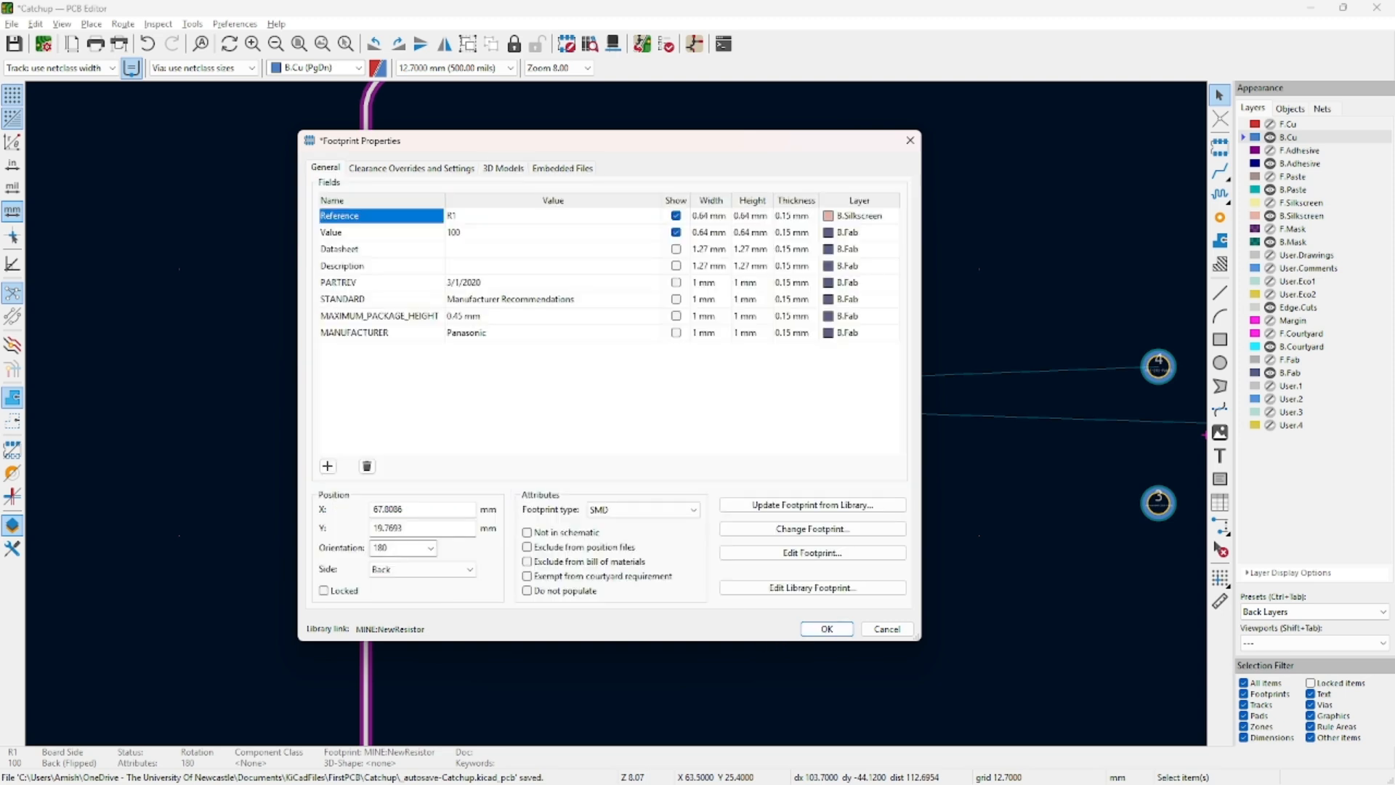
Shift R1 right and set R2's X position to 65 so they line up.
{"action": "left_click_drag", "start_coordinate": [548, 146], "coordinate": [183, 173]}
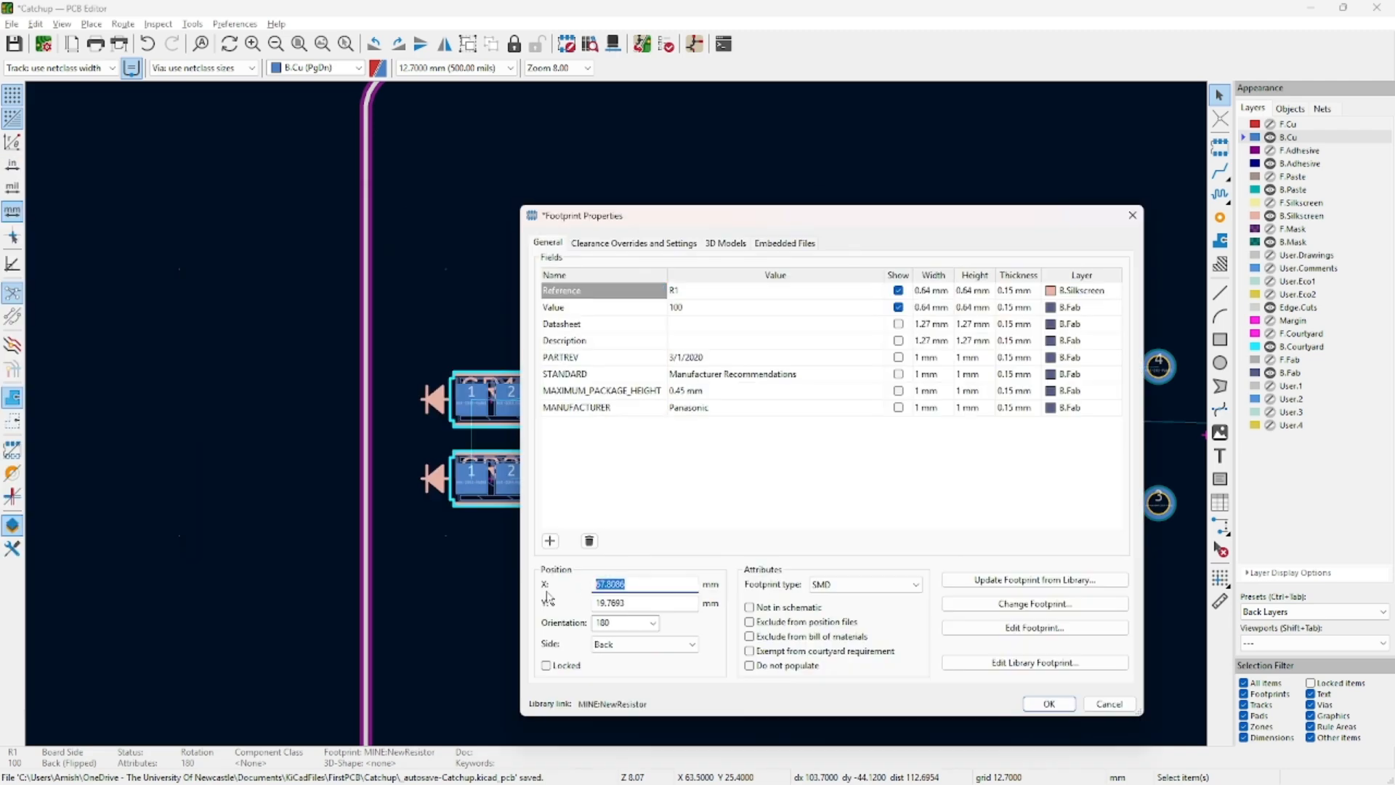
{"action": "type", "text": "685"}
{"action": "left_click", "coordinate": [1050, 703]}
{"action": "double_click", "coordinate": [623, 468]}
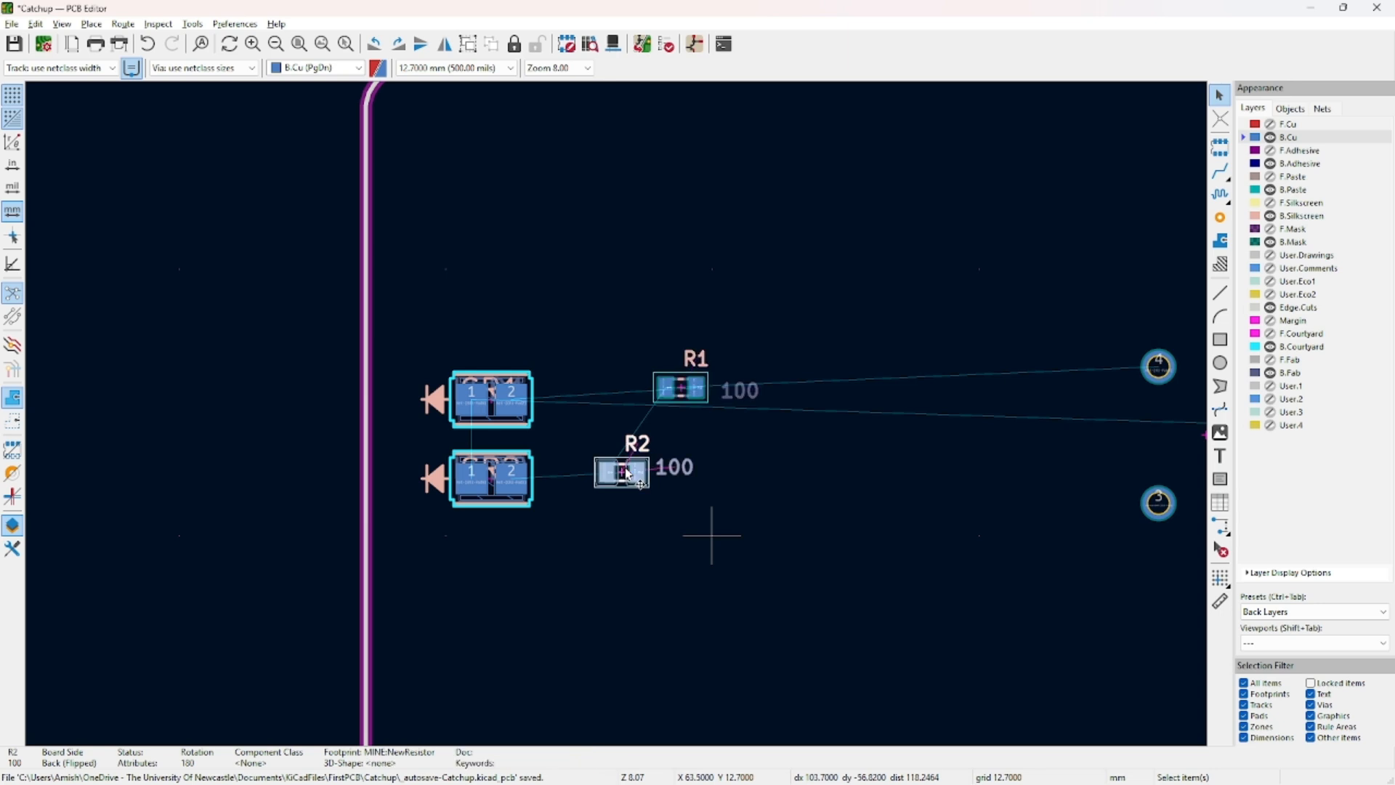
{"action": "left_click", "coordinate": [594, 583]}
{"action": "type", "text": "65"}
{"action": "key", "text": "Return"}
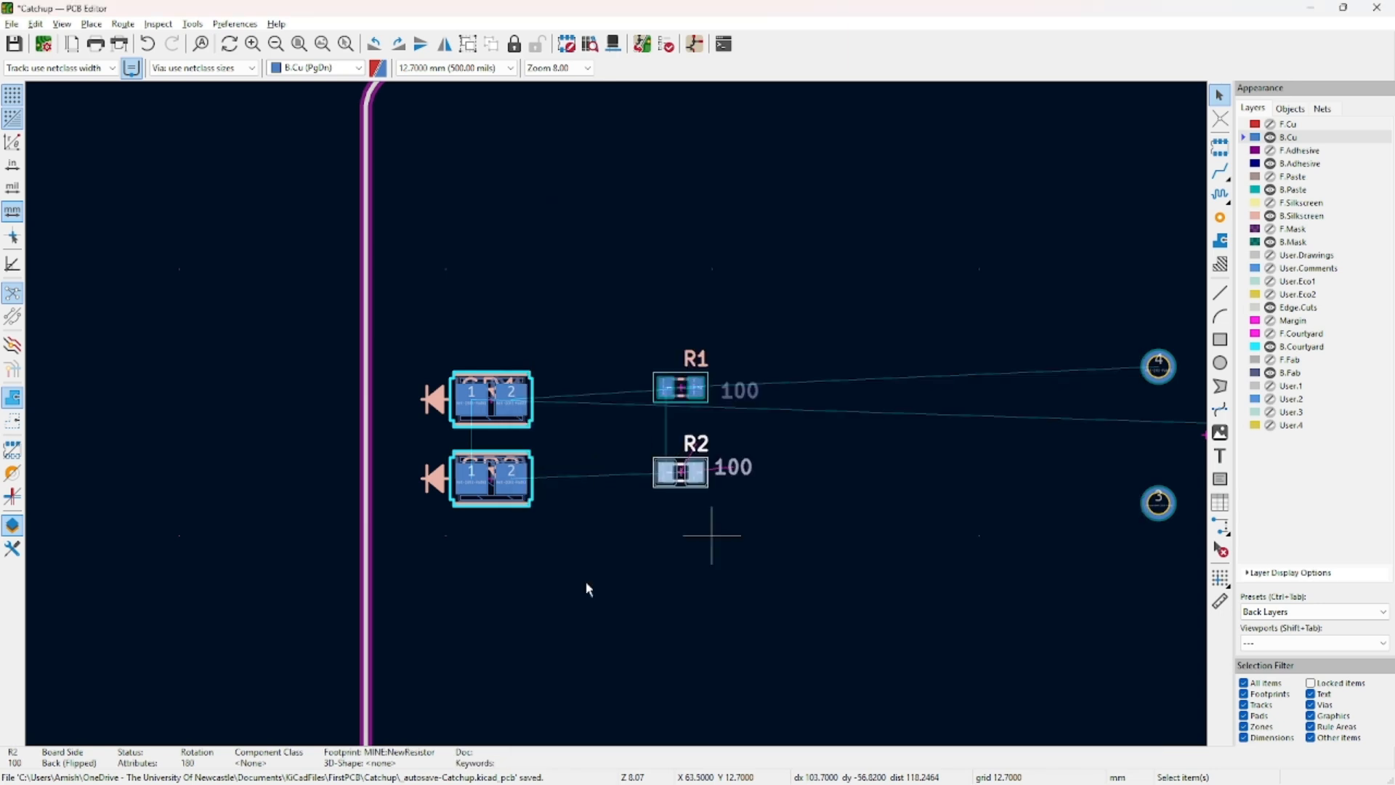
Give R2 the same NewResistor.step 3D model as R1.
{"action": "double_click", "coordinate": [690, 482]}
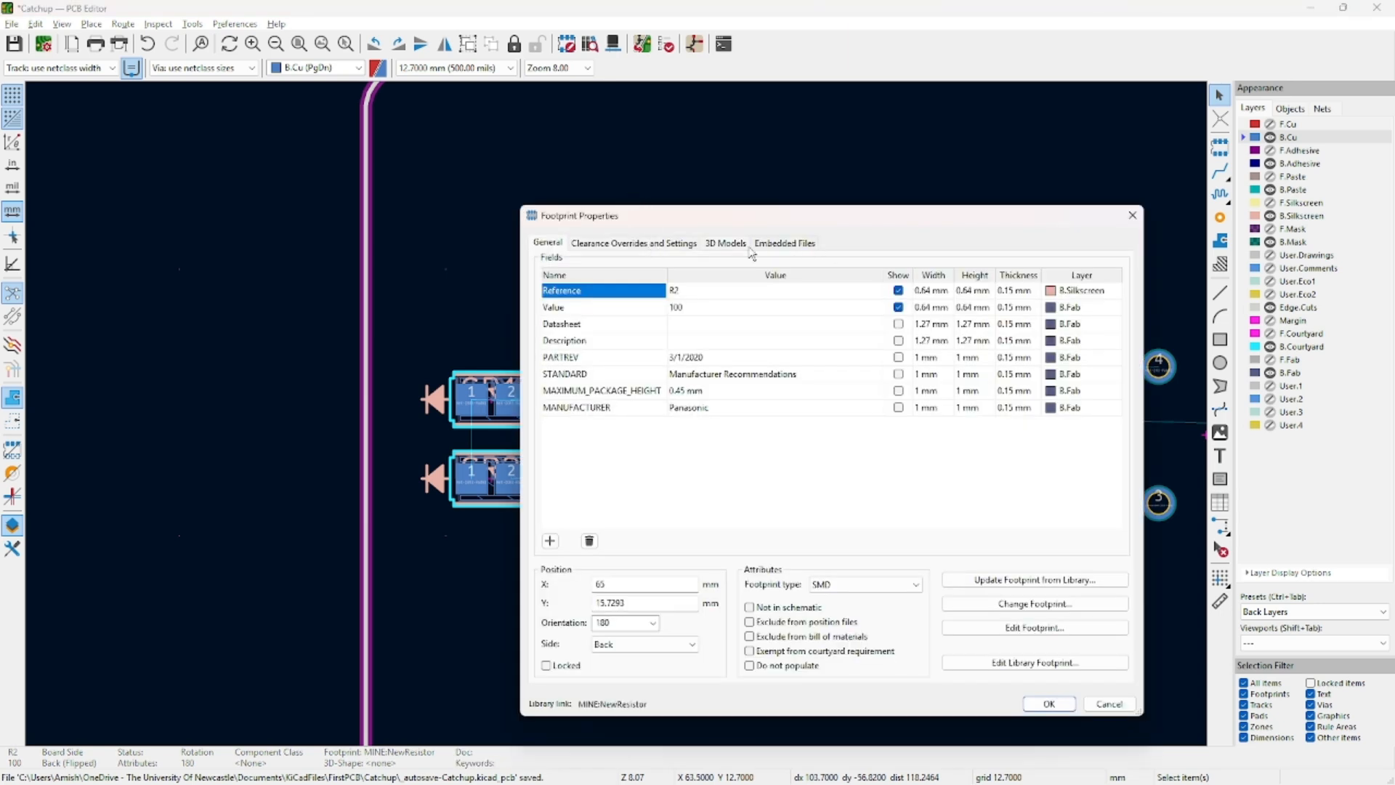
{"action": "left_click", "coordinate": [719, 245]}
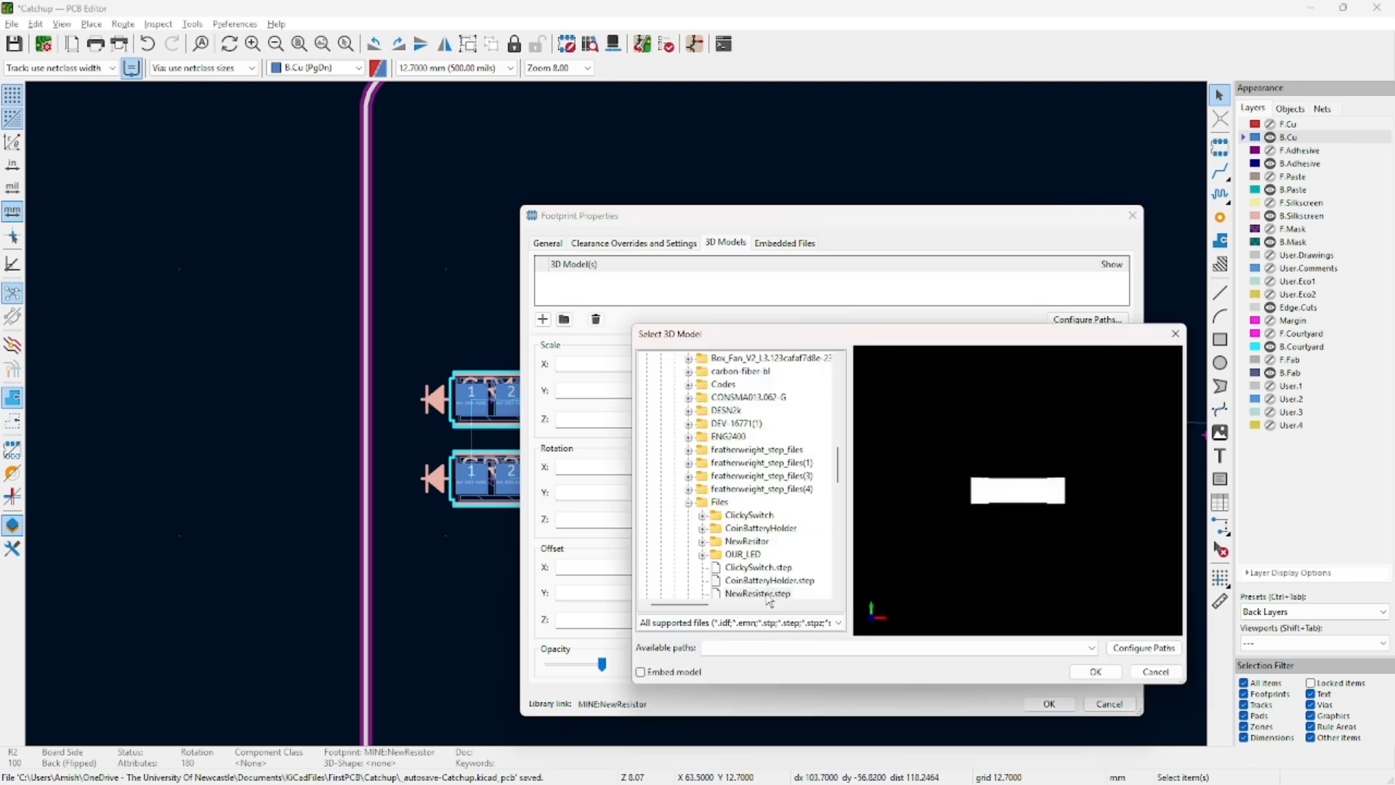
{"action": "double_click", "coordinate": [770, 594]}
{"action": "left_click", "coordinate": [1049, 703]}
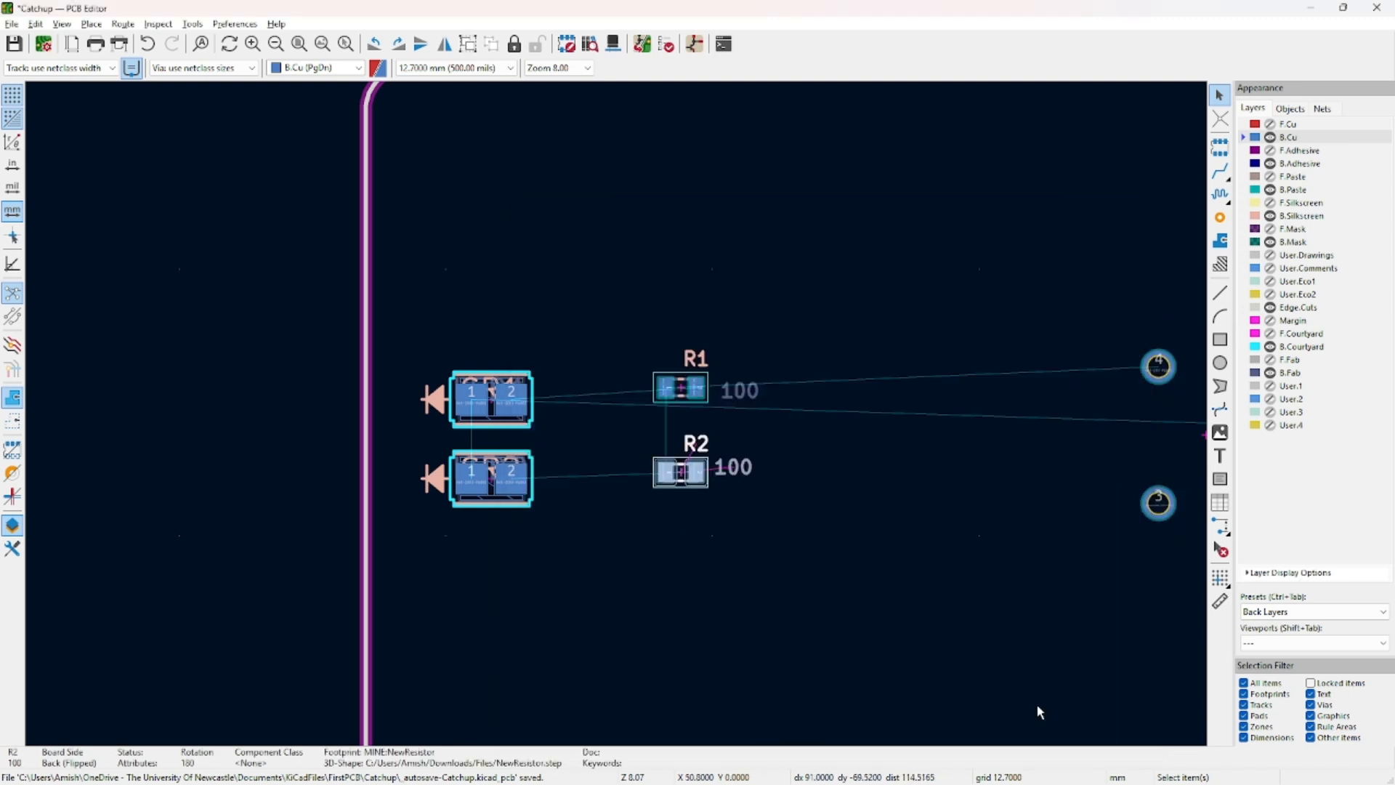
{"action": "left_click", "coordinate": [501, 404]}
{"action": "left_click", "coordinate": [503, 401]}
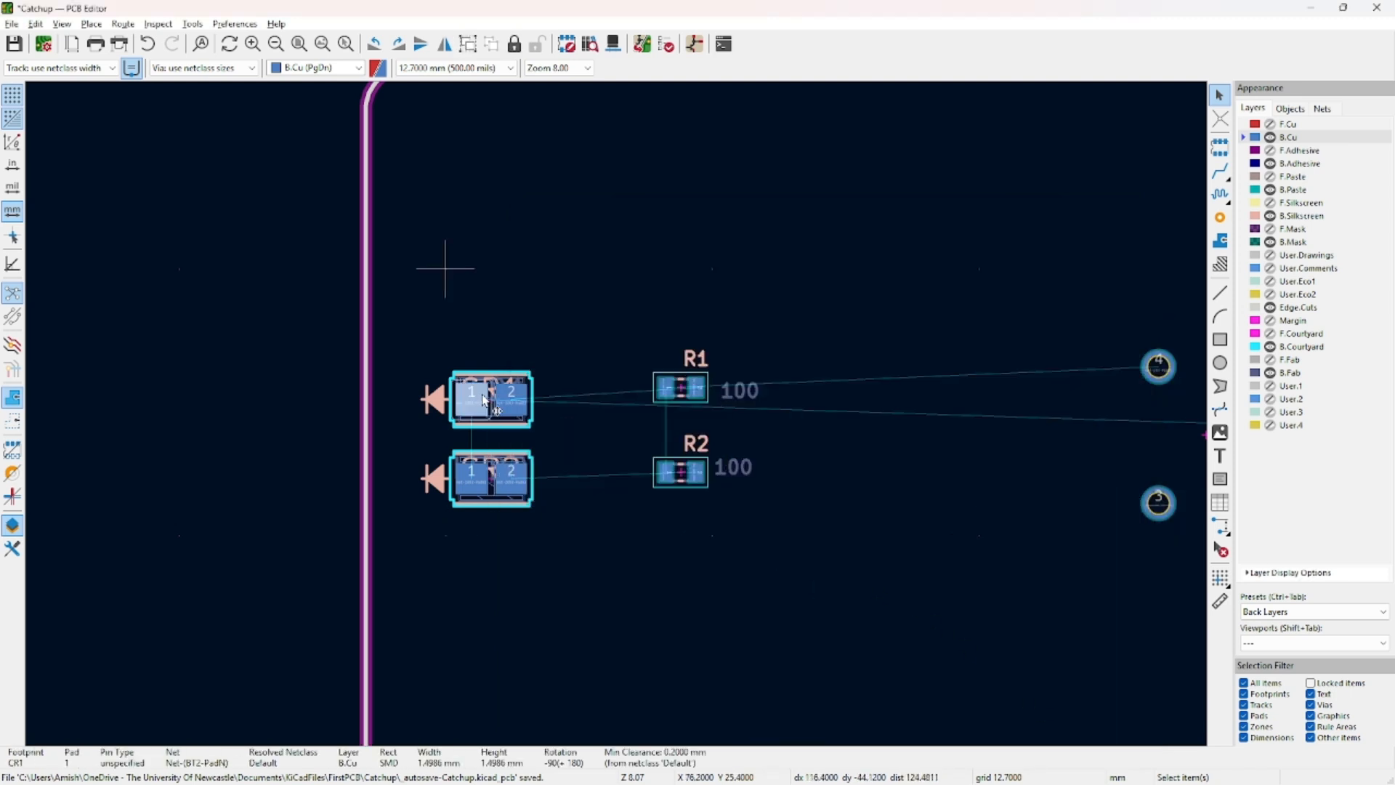
Zoom in on CR2 and select its fabrication reference text.
{"action": "scroll", "coordinate": [498, 393], "scroll_direction": "up", "scroll_amount": 6}
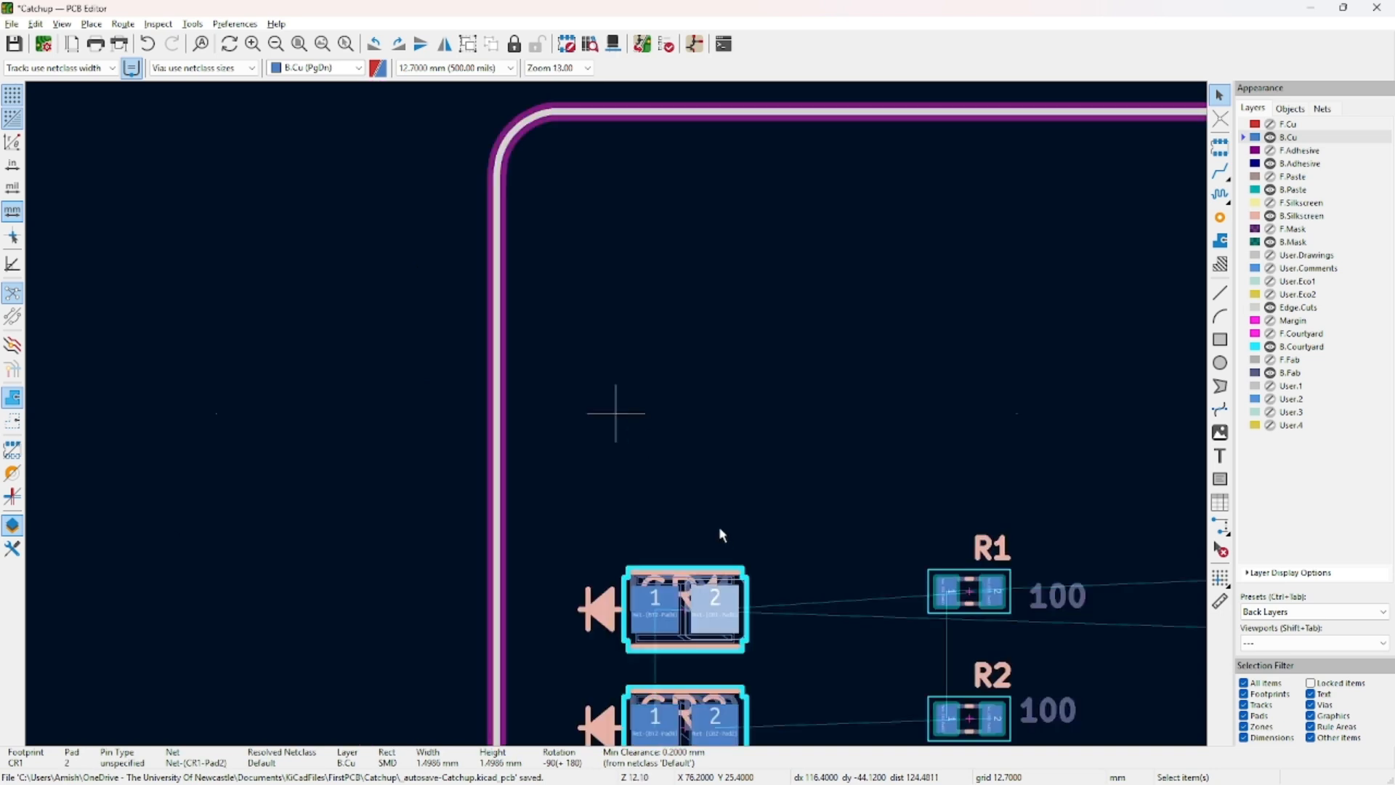
{"action": "left_click", "coordinate": [651, 438]}
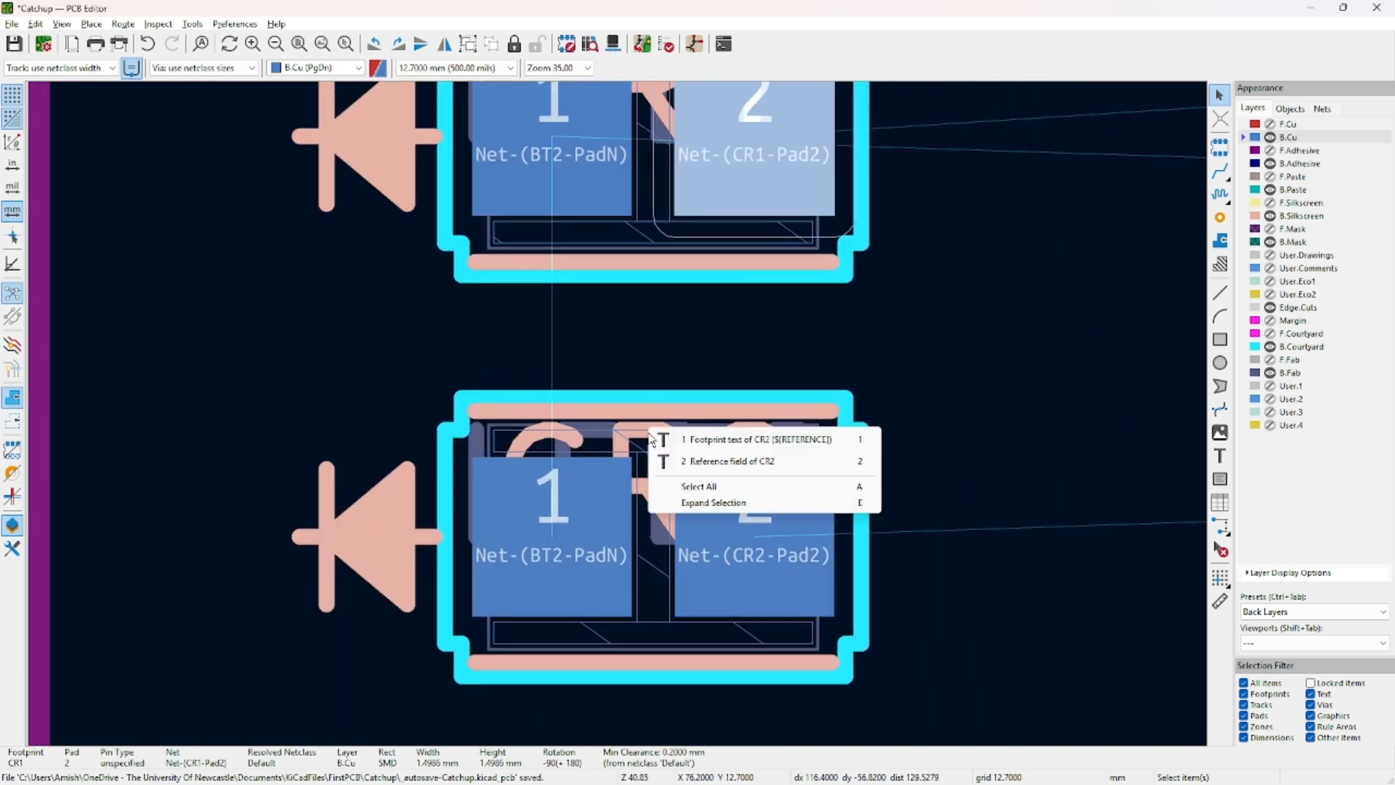
{"action": "left_click", "coordinate": [756, 440]}
{"action": "scroll", "coordinate": [626, 415], "scroll_direction": "down", "scroll_amount": 4}
{"action": "scroll", "coordinate": [623, 416], "scroll_direction": "up", "scroll_amount": 4}
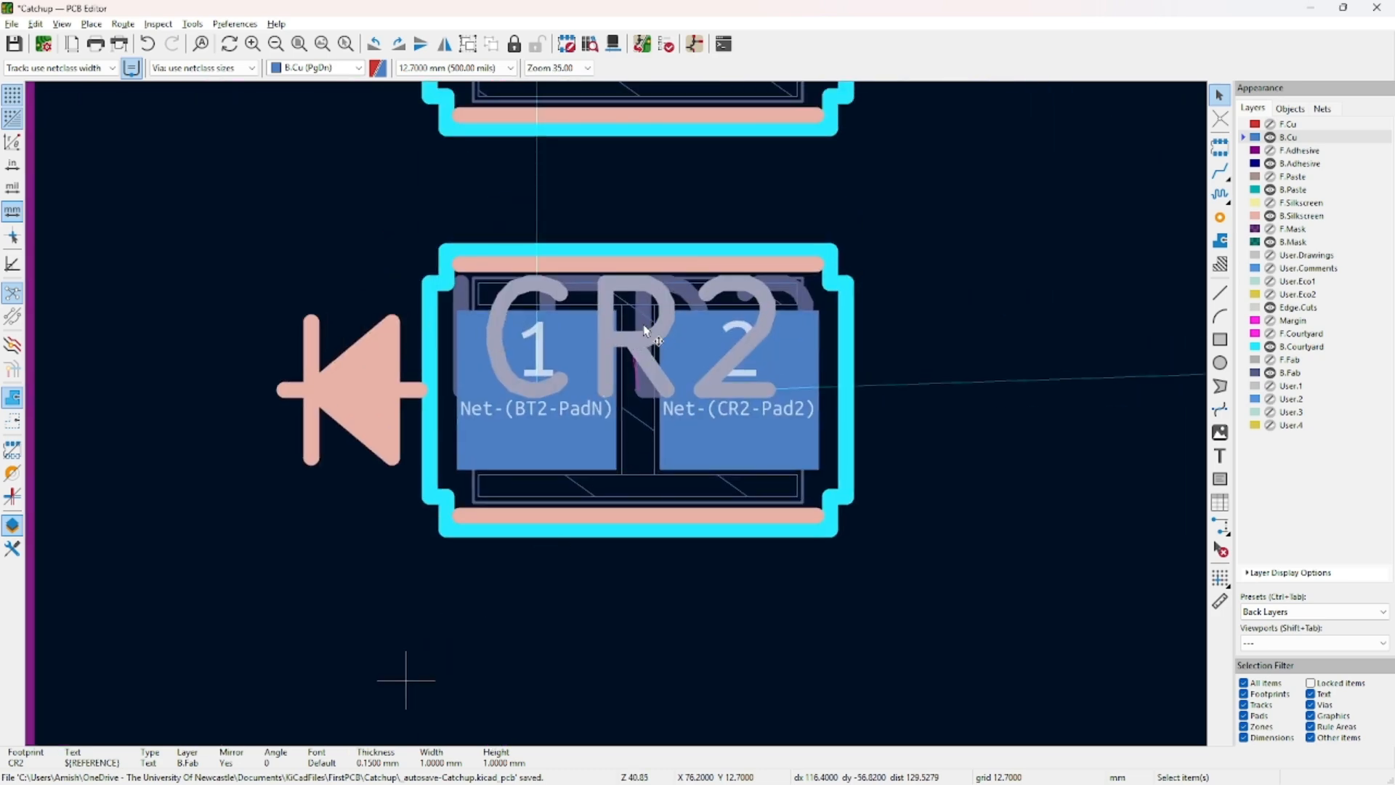
Open the 3D Viewer and tilt the board into perspective showing CR1 and CR2.
{"action": "key", "text": "alt+3"}
{"action": "left_click_drag", "start_coordinate": [645, 356], "coordinate": [627, 647]}
{"action": "middle_click_drag", "start_coordinate": [625, 642], "coordinate": [618, 416]}
{"action": "scroll", "coordinate": [621, 419], "scroll_direction": "up", "scroll_amount": 15}
{"action": "scroll", "coordinate": [1007, 663], "scroll_direction": "down", "scroll_amount": 1}
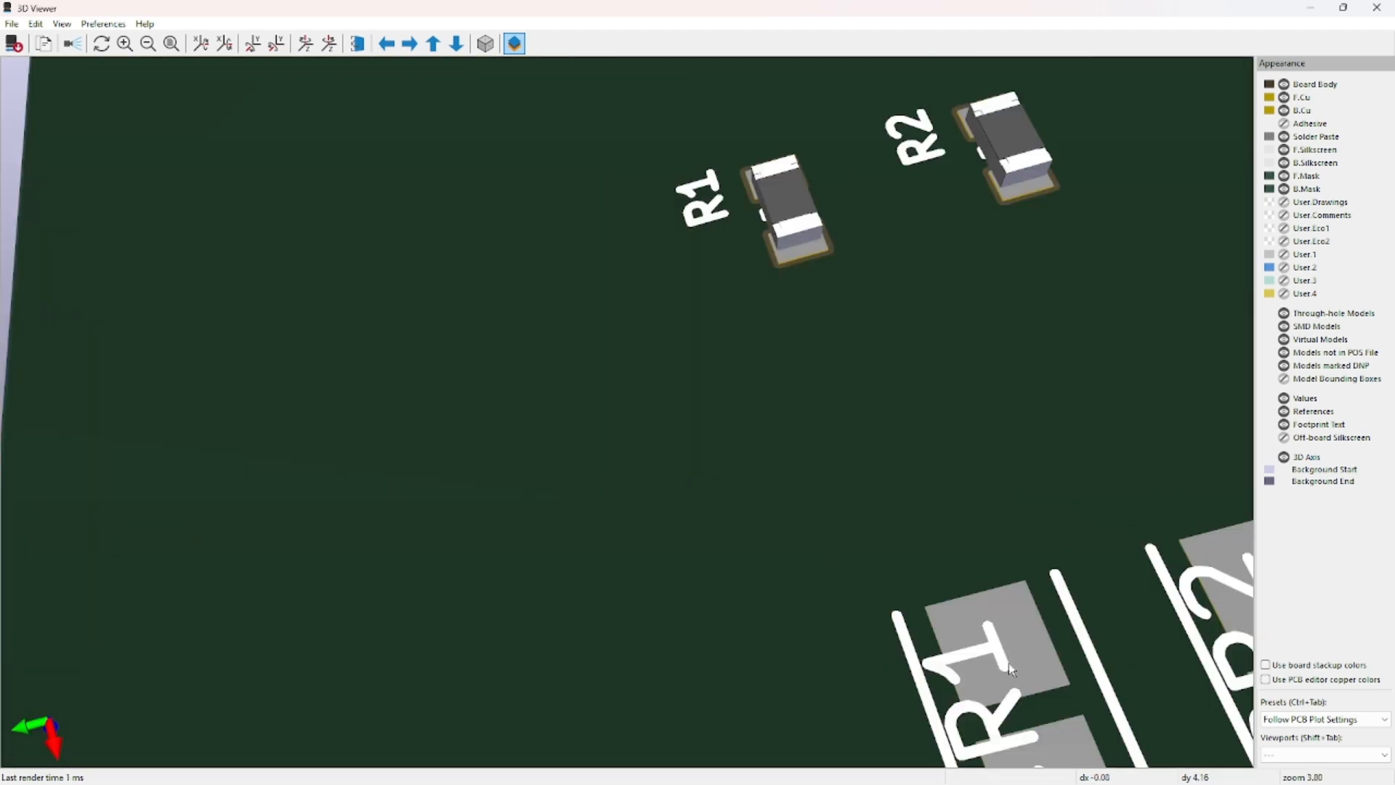
{"action": "middle_click_drag", "start_coordinate": [1007, 663], "coordinate": [751, 463]}
Slide the 3D view toward the CR labels, then close the 3D Viewer.
{"action": "middle_click_drag", "start_coordinate": [592, 420], "coordinate": [737, 468]}
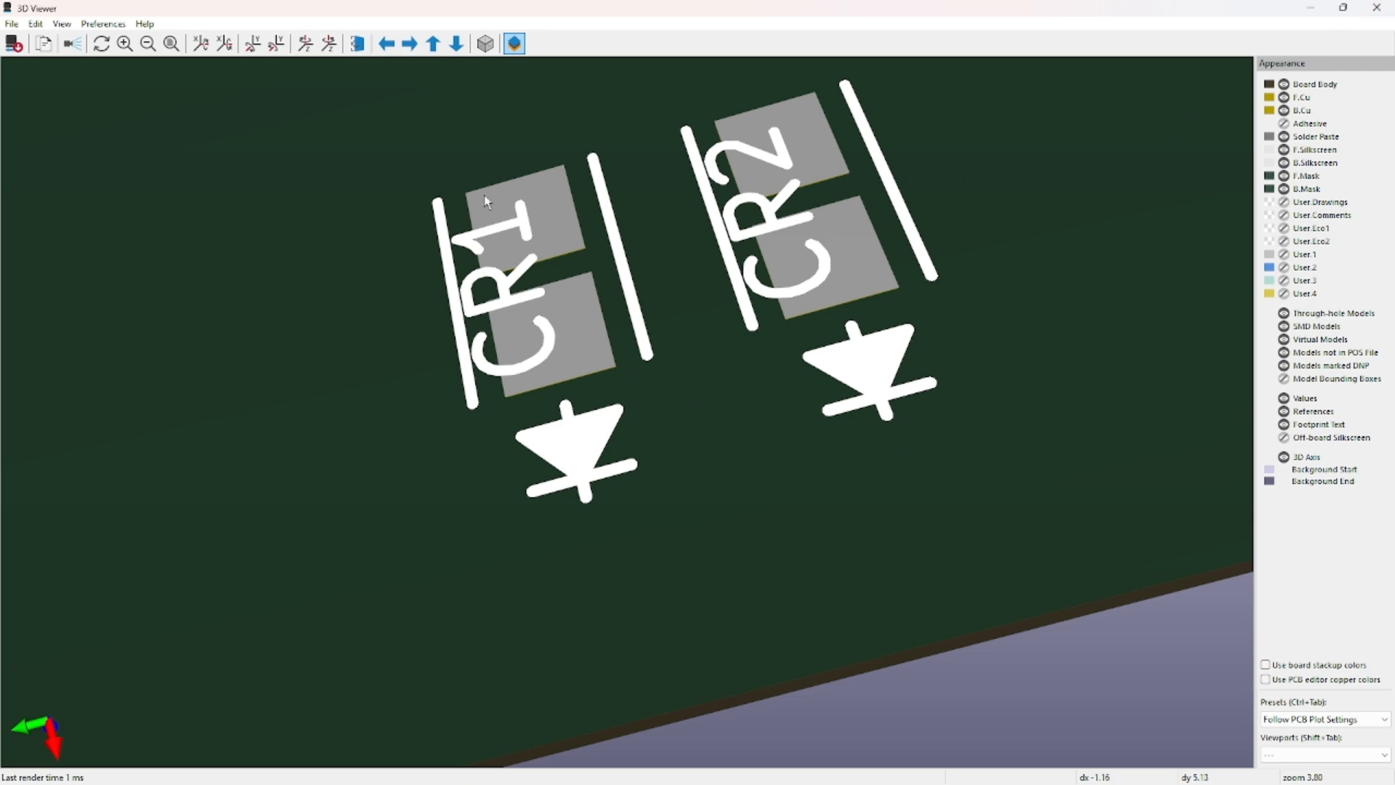
{"action": "left_click", "coordinate": [1376, 8]}
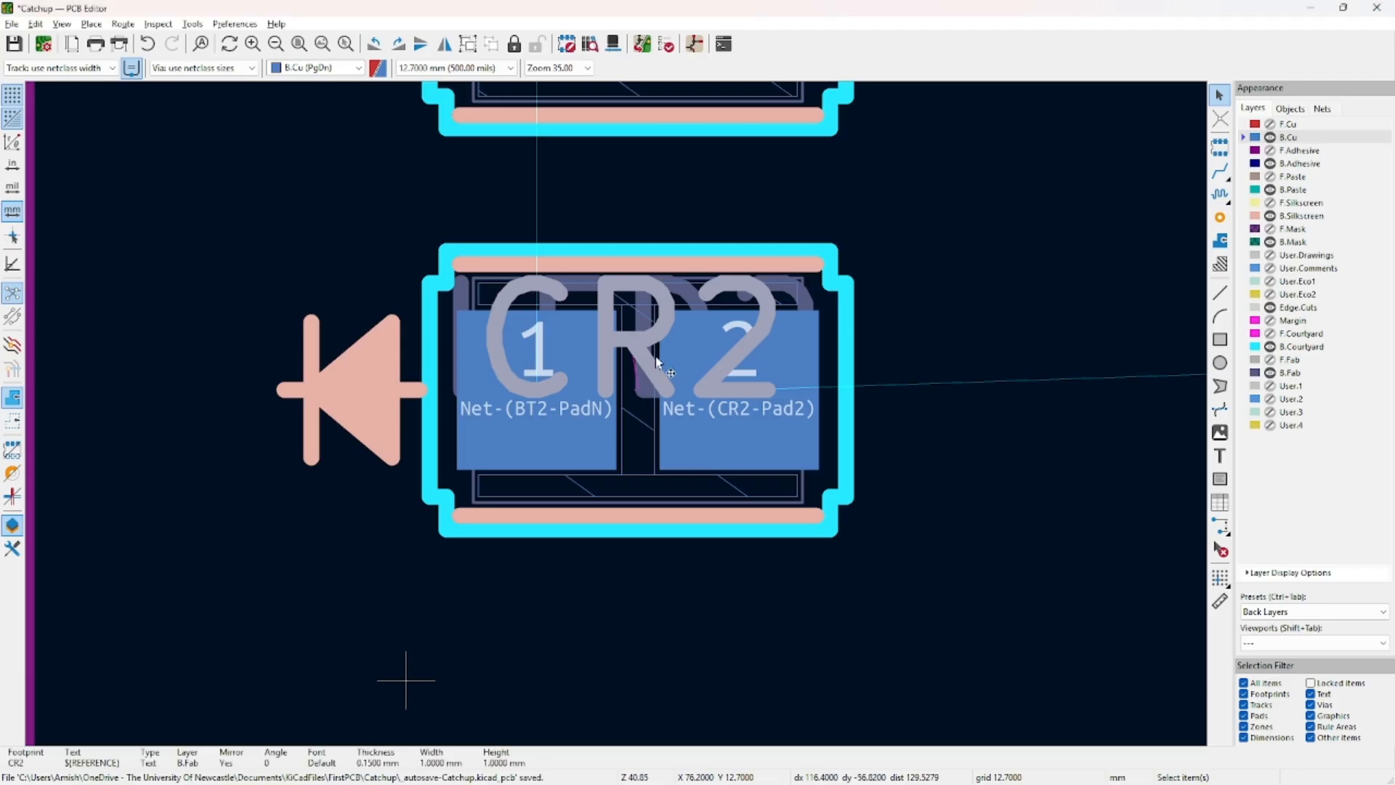
Move CR2's fab reference below the footprint and the silkscreen CR2 label off the pads.
{"action": "left_click", "coordinate": [632, 317]}
{"action": "left_click", "coordinate": [350, 685]}
{"action": "left_click_drag", "start_coordinate": [632, 369], "coordinate": [629, 683]}
{"action": "left_click", "coordinate": [637, 335]}
{"action": "left_click", "coordinate": [676, 348]}
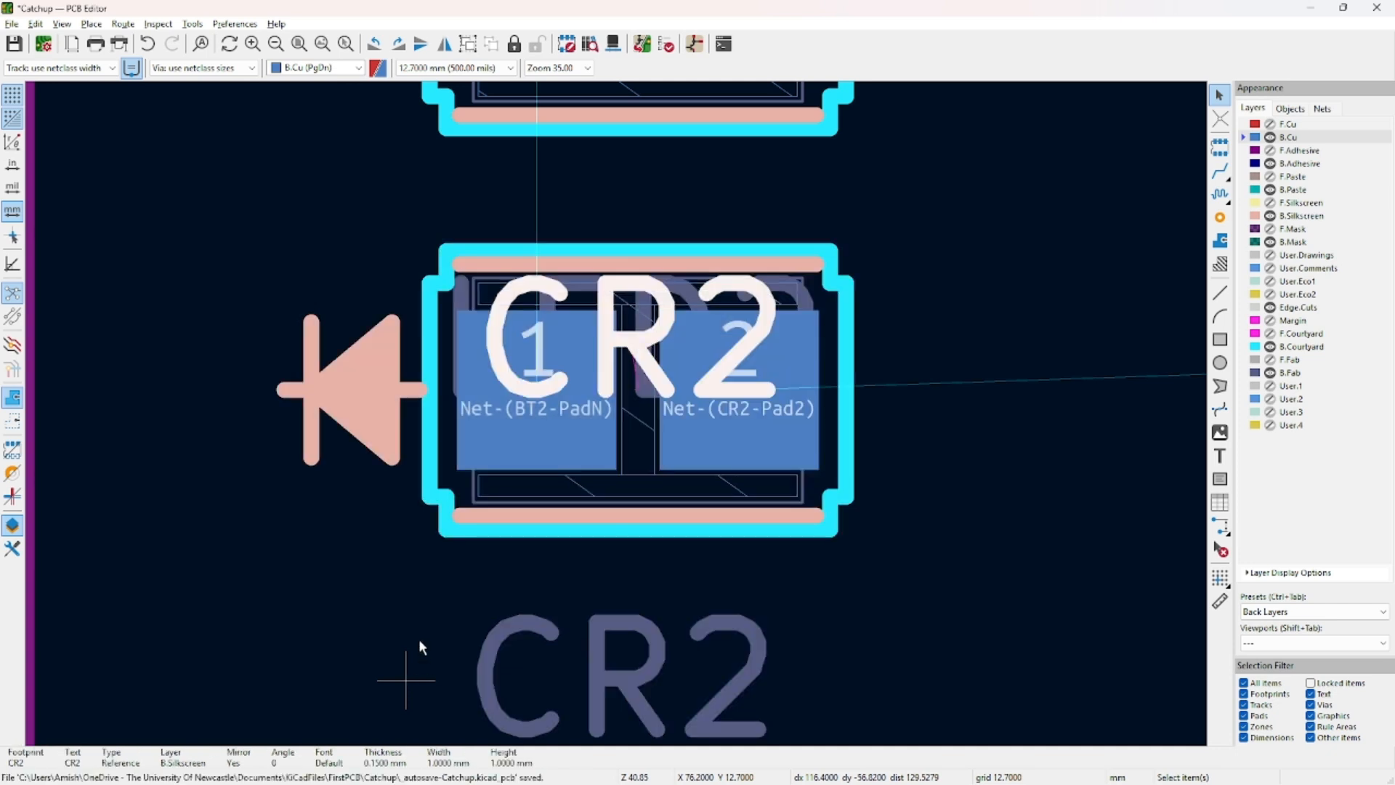
{"action": "left_click_drag", "start_coordinate": [637, 354], "coordinate": [354, 304]}
{"action": "left_click_drag", "start_coordinate": [201, 515], "coordinate": [1190, 577]}
{"action": "scroll", "coordinate": [1030, 607], "scroll_direction": "down", "scroll_amount": 3}
{"action": "left_click_drag", "start_coordinate": [638, 420], "coordinate": [731, 421]}
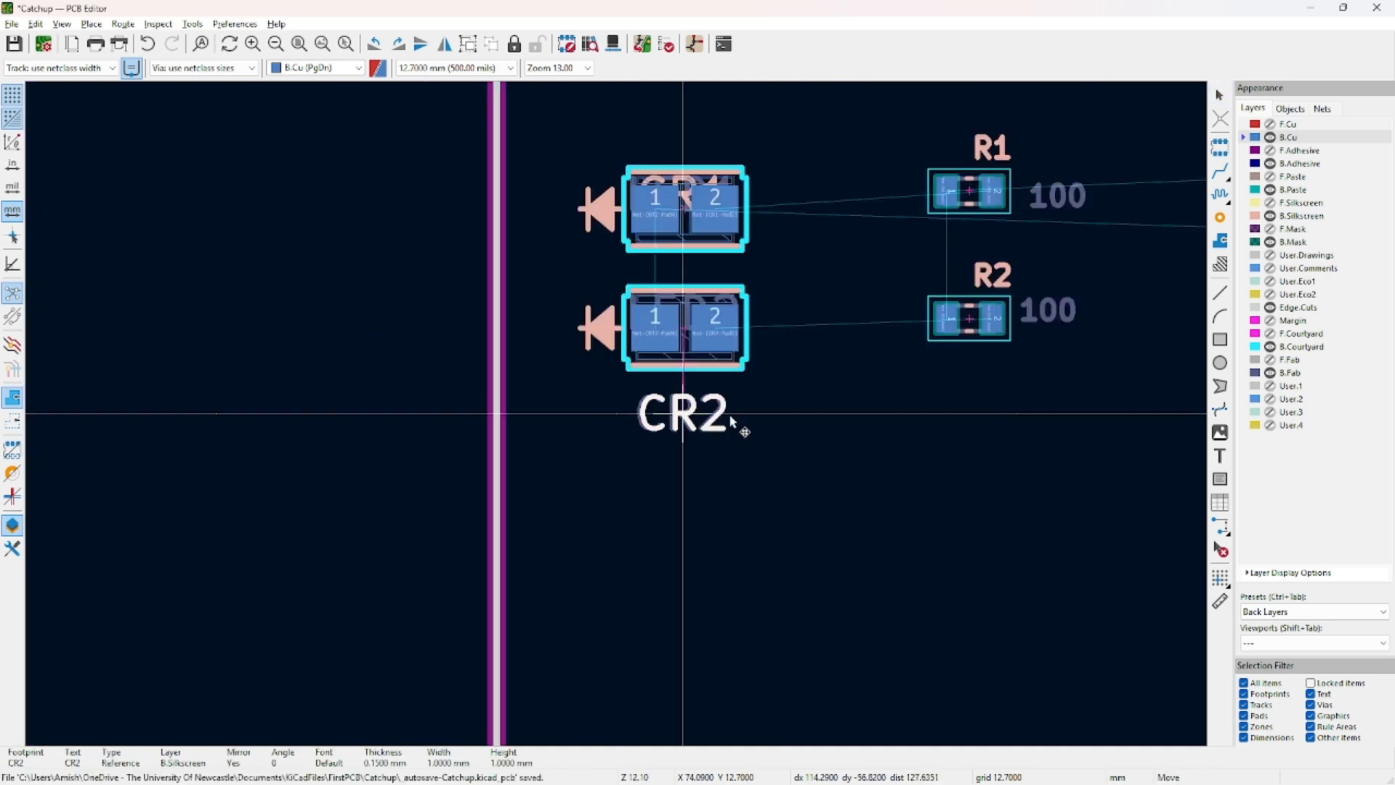
{"action": "left_click_drag", "start_coordinate": [819, 398], "coordinate": [812, 401]}
{"action": "left_click_drag", "start_coordinate": [683, 419], "coordinate": [573, 536]}
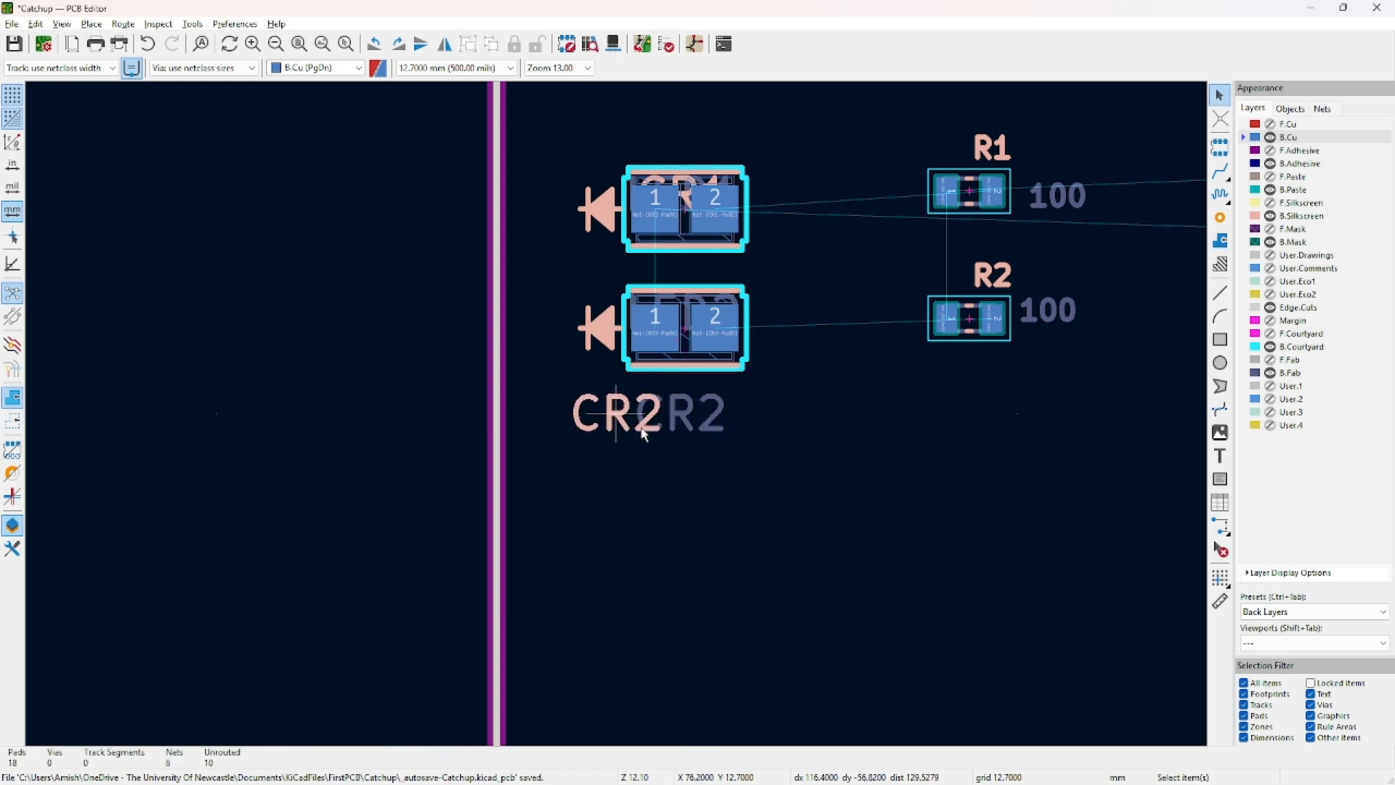
{"action": "left_click", "coordinate": [648, 420]}
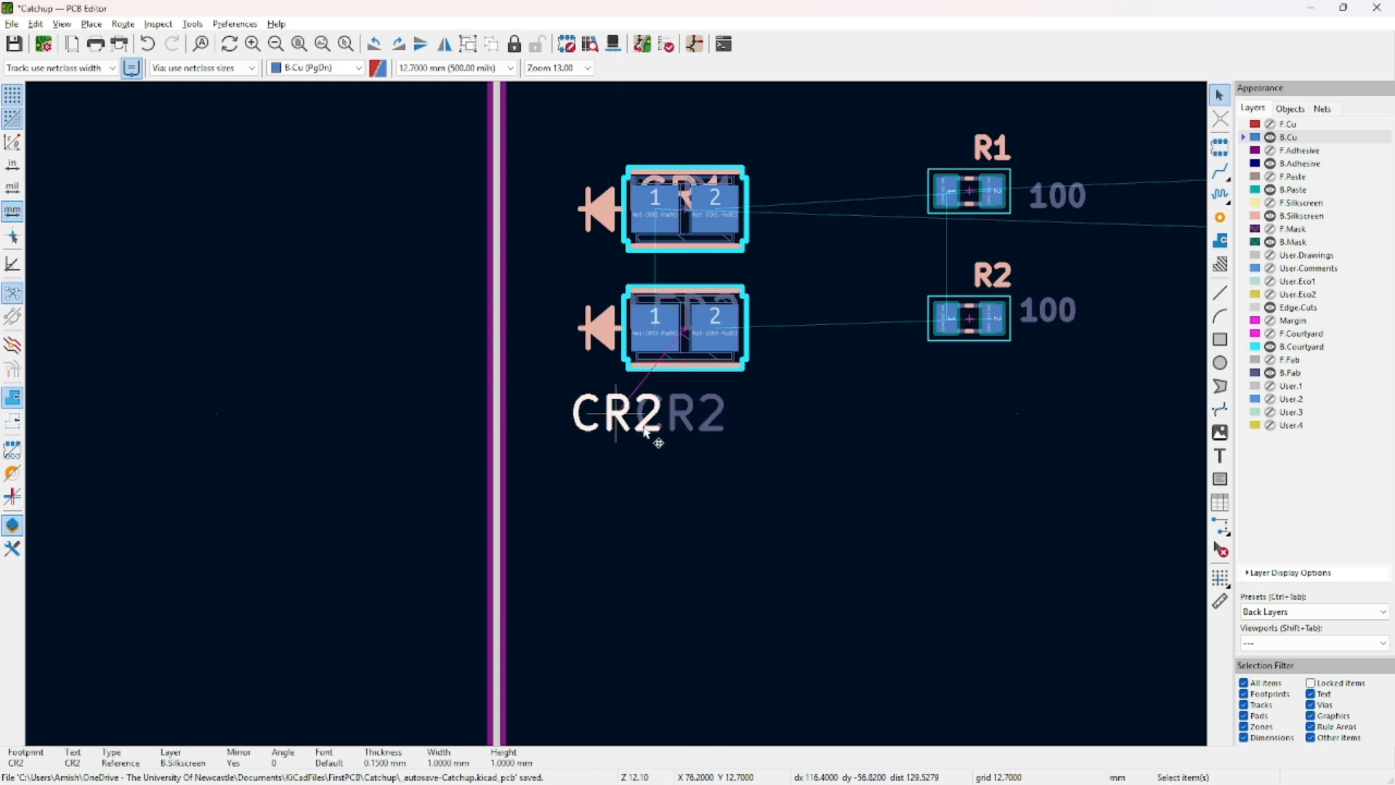
Move the LED2 value text below R2.
{"action": "scroll", "coordinate": [616, 413], "scroll_direction": "up", "scroll_amount": 1}
{"action": "middle_click_drag", "start_coordinate": [981, 378], "coordinate": [743, 520]}
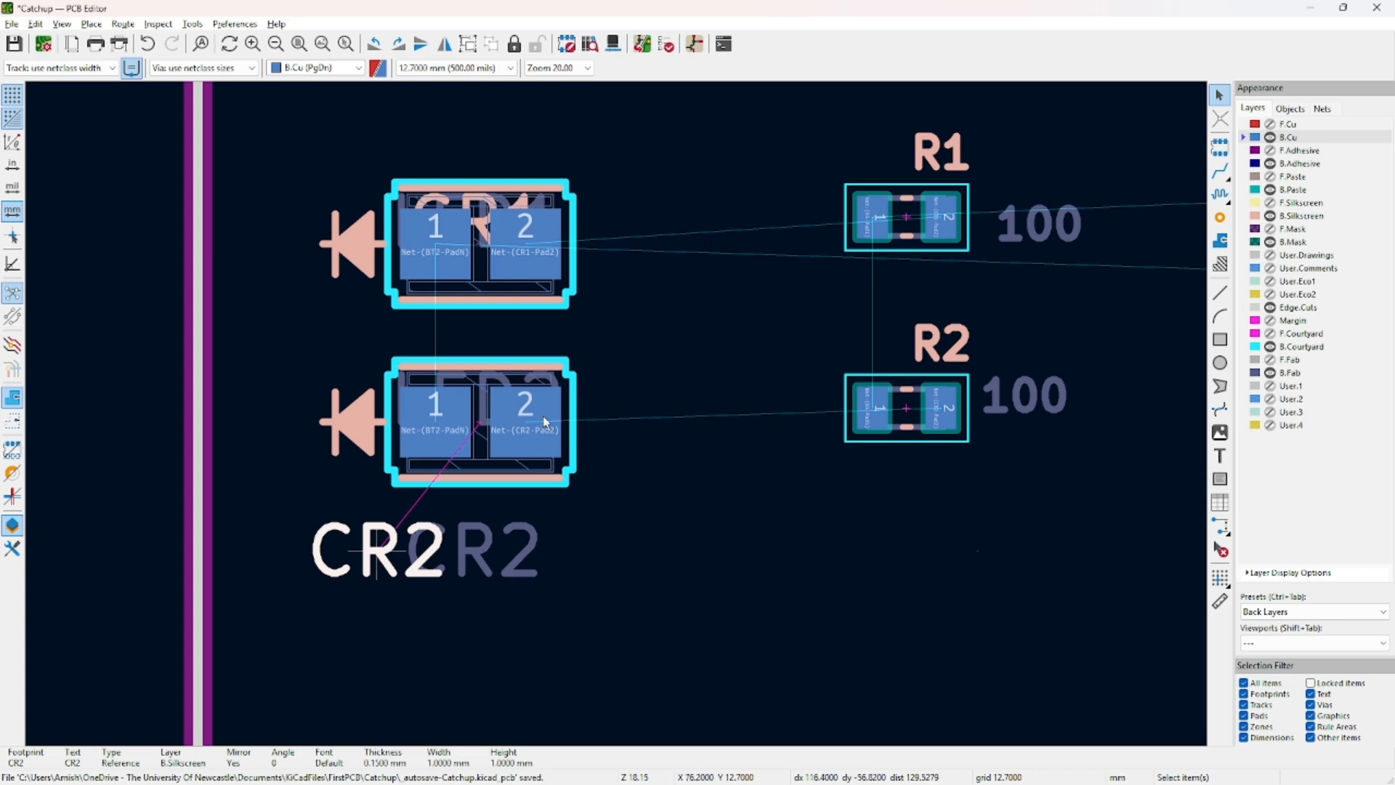
{"action": "left_click", "coordinate": [485, 404]}
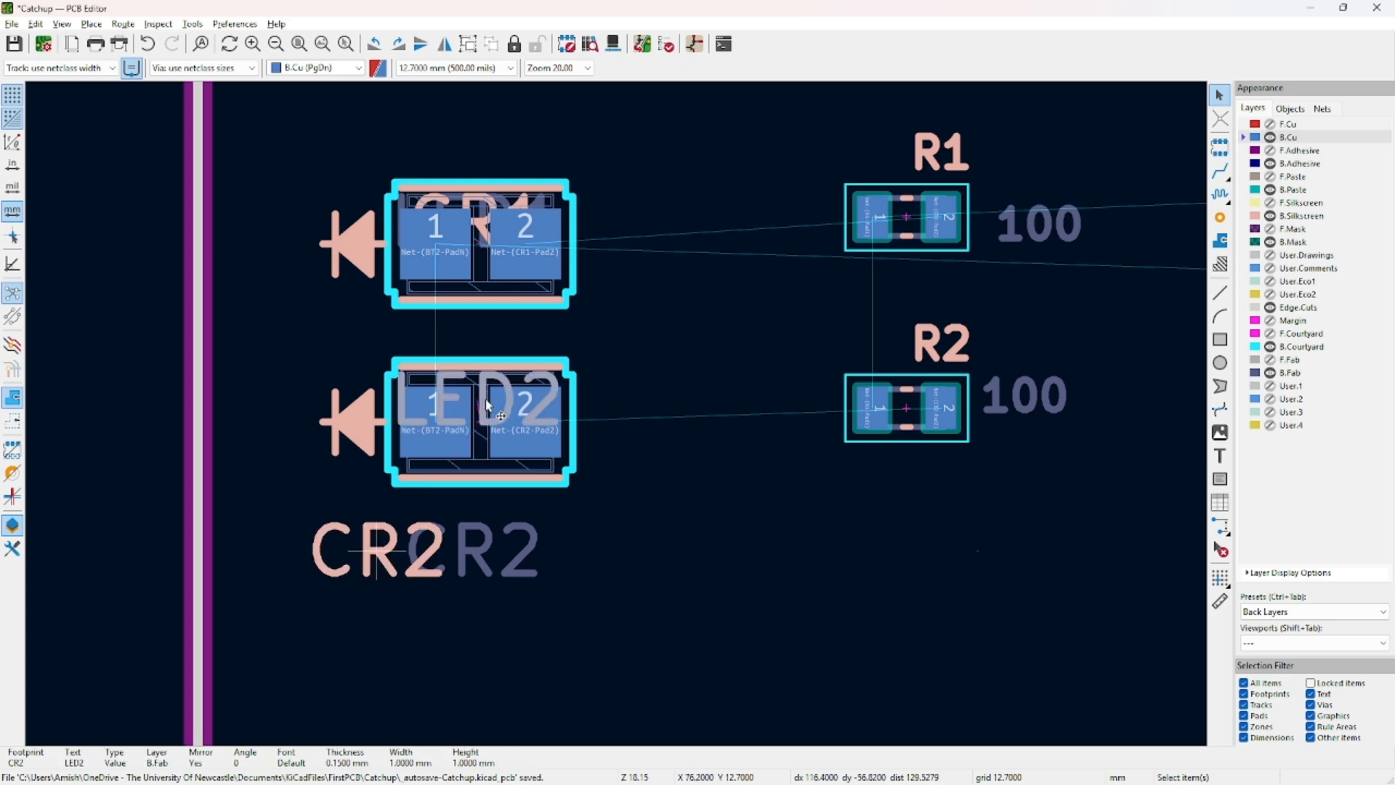
{"action": "key", "text": "m"}
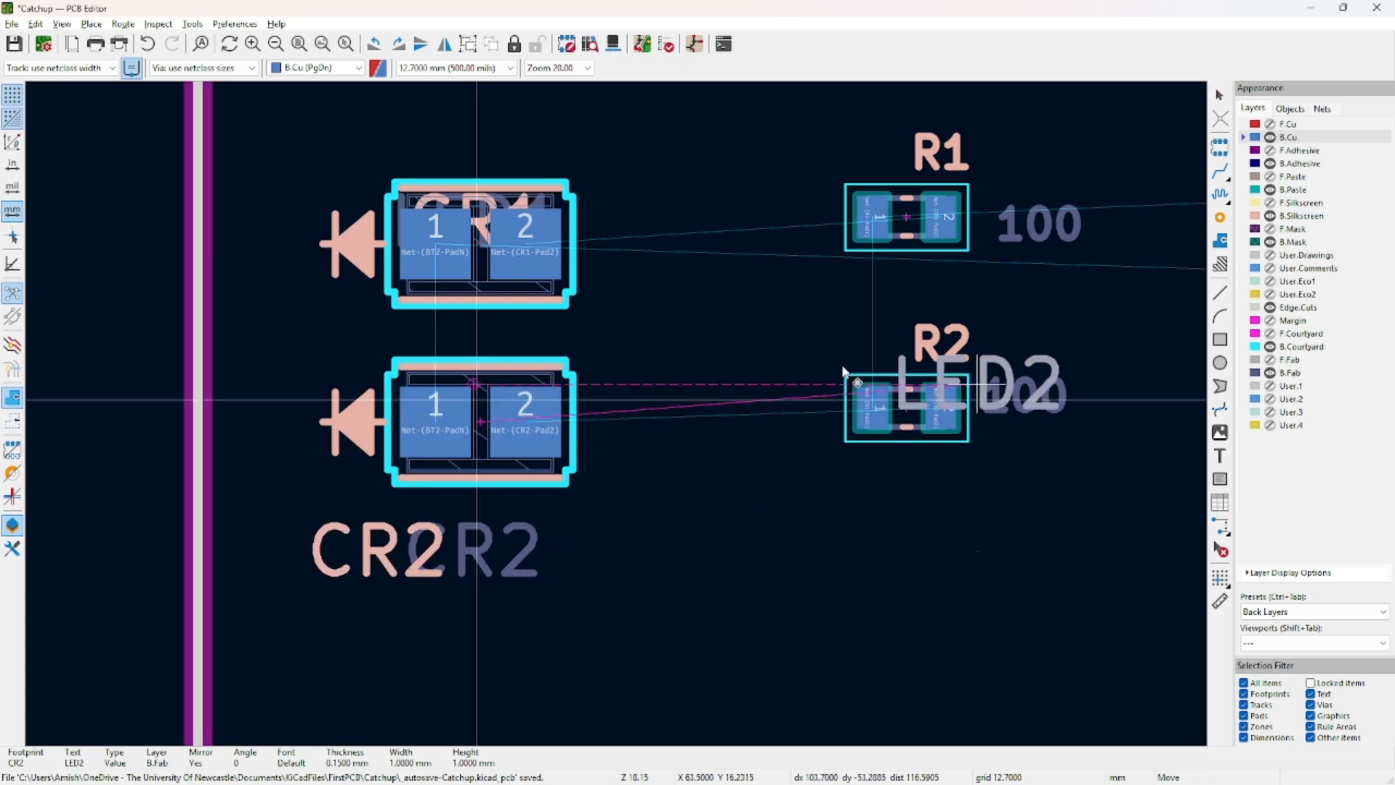
{"action": "left_click", "coordinate": [847, 581]}
{"action": "left_click", "coordinate": [1081, 543]}
{"action": "left_click", "coordinate": [970, 553]}
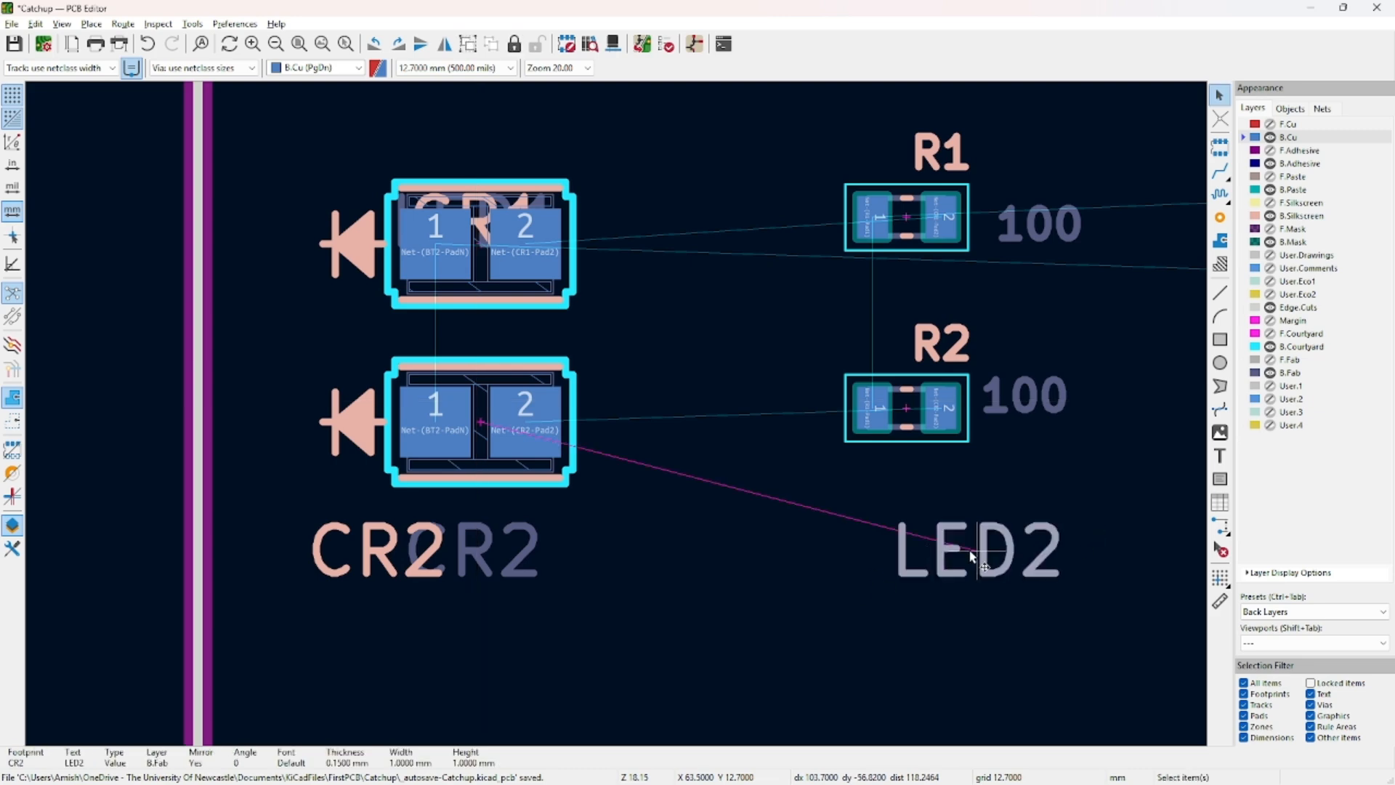
Switch to a 0.0250 mm grid and shift the LED2 text left beside CR2.
{"action": "left_click", "coordinate": [457, 68]}
{"action": "left_click", "coordinate": [694, 45]}
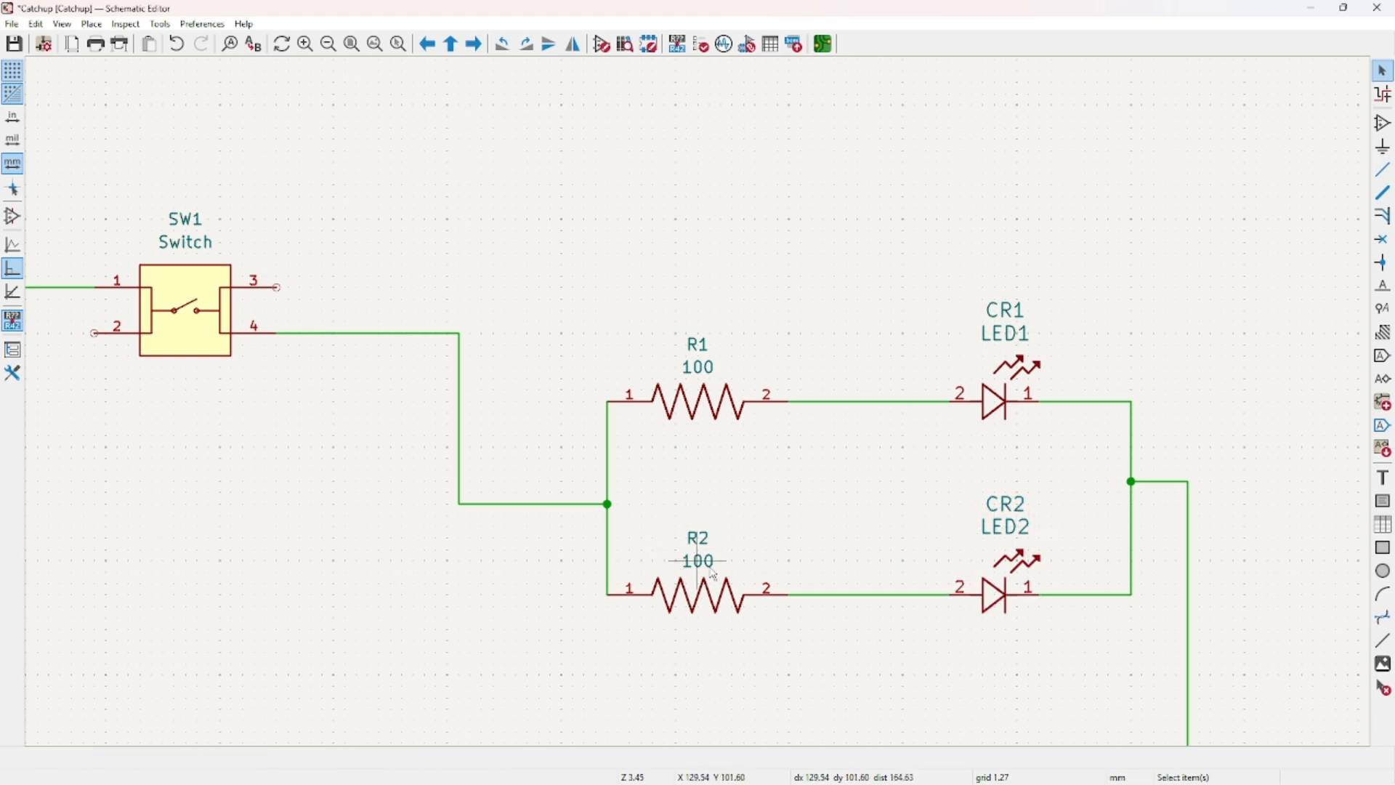
{"action": "left_click", "coordinate": [823, 44]}
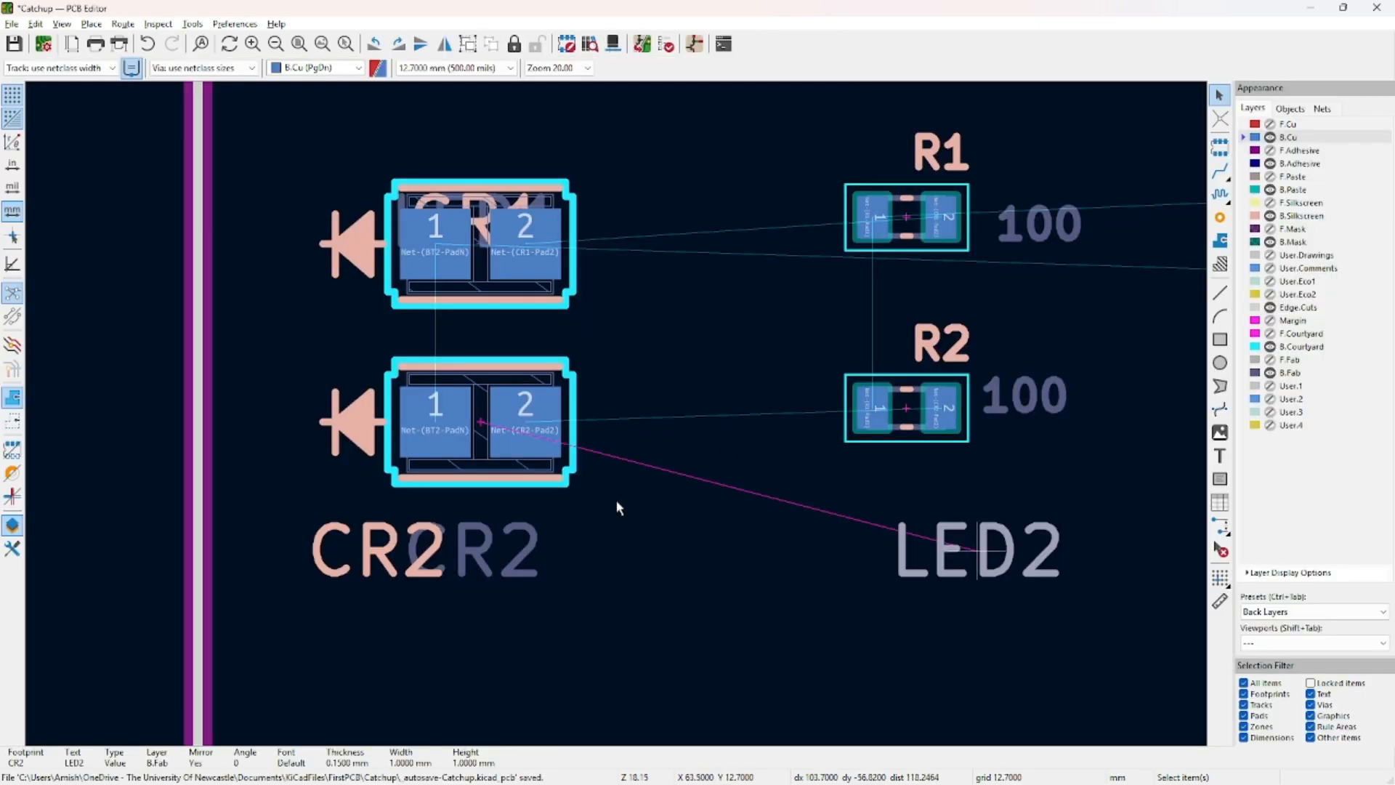
{"action": "left_click", "coordinate": [455, 68]}
{"action": "left_click", "coordinate": [472, 300]}
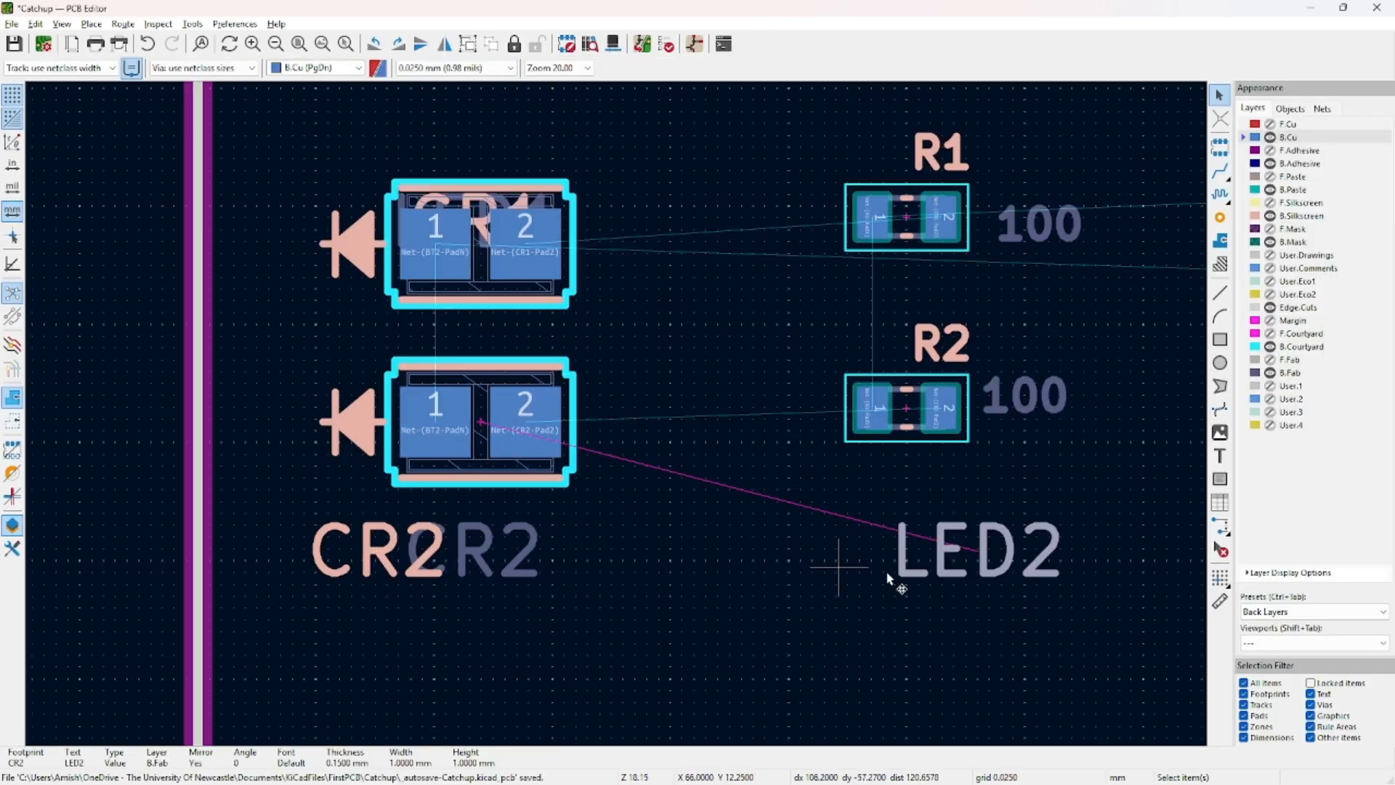
{"action": "left_click_drag", "start_coordinate": [986, 551], "coordinate": [644, 547]}
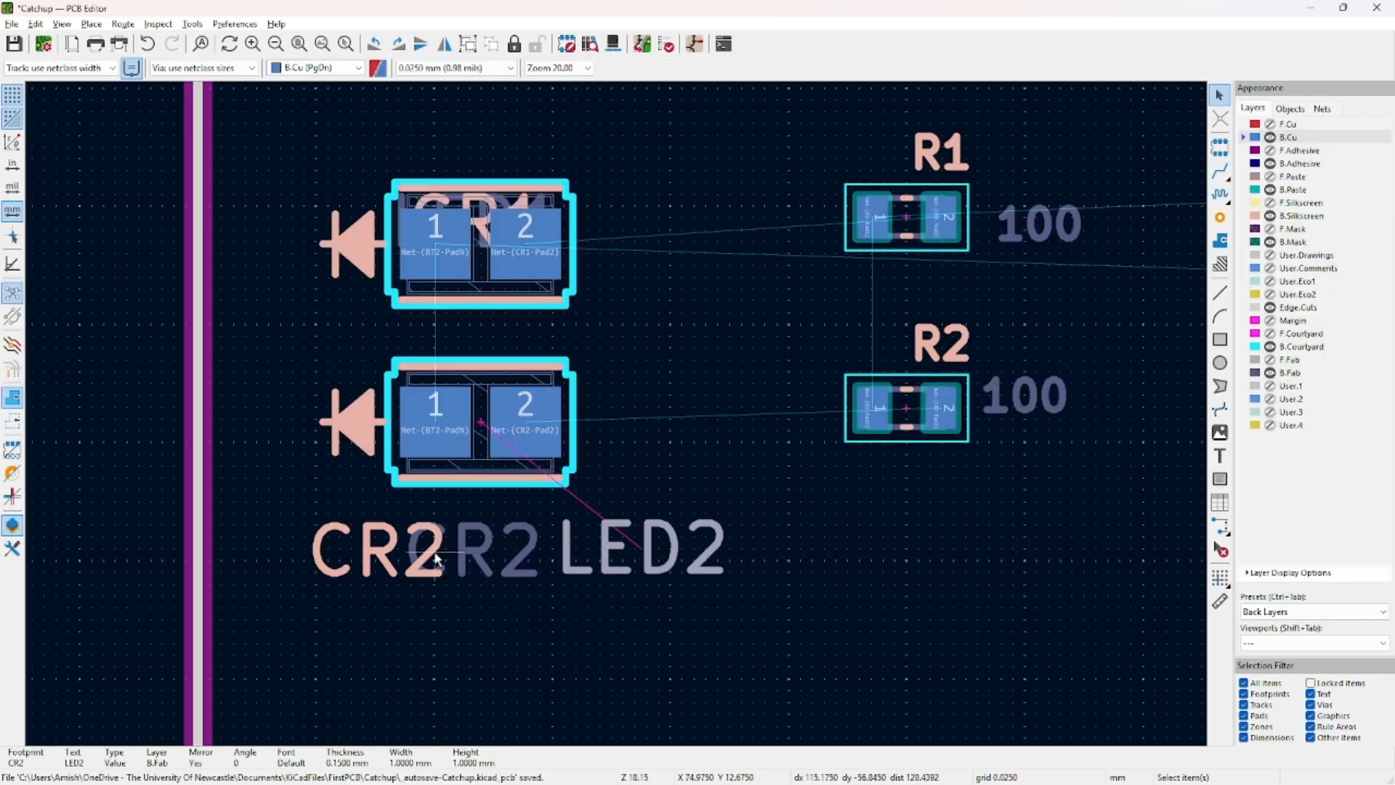
Place the silkscreen CR2 label down-left, nudging the fab CR2 and LED2 texts.
{"action": "left_click", "coordinate": [420, 554]}
{"action": "left_click", "coordinate": [632, 534]}
{"action": "left_click", "coordinate": [470, 428]}
{"action": "left_click", "coordinate": [393, 354]}
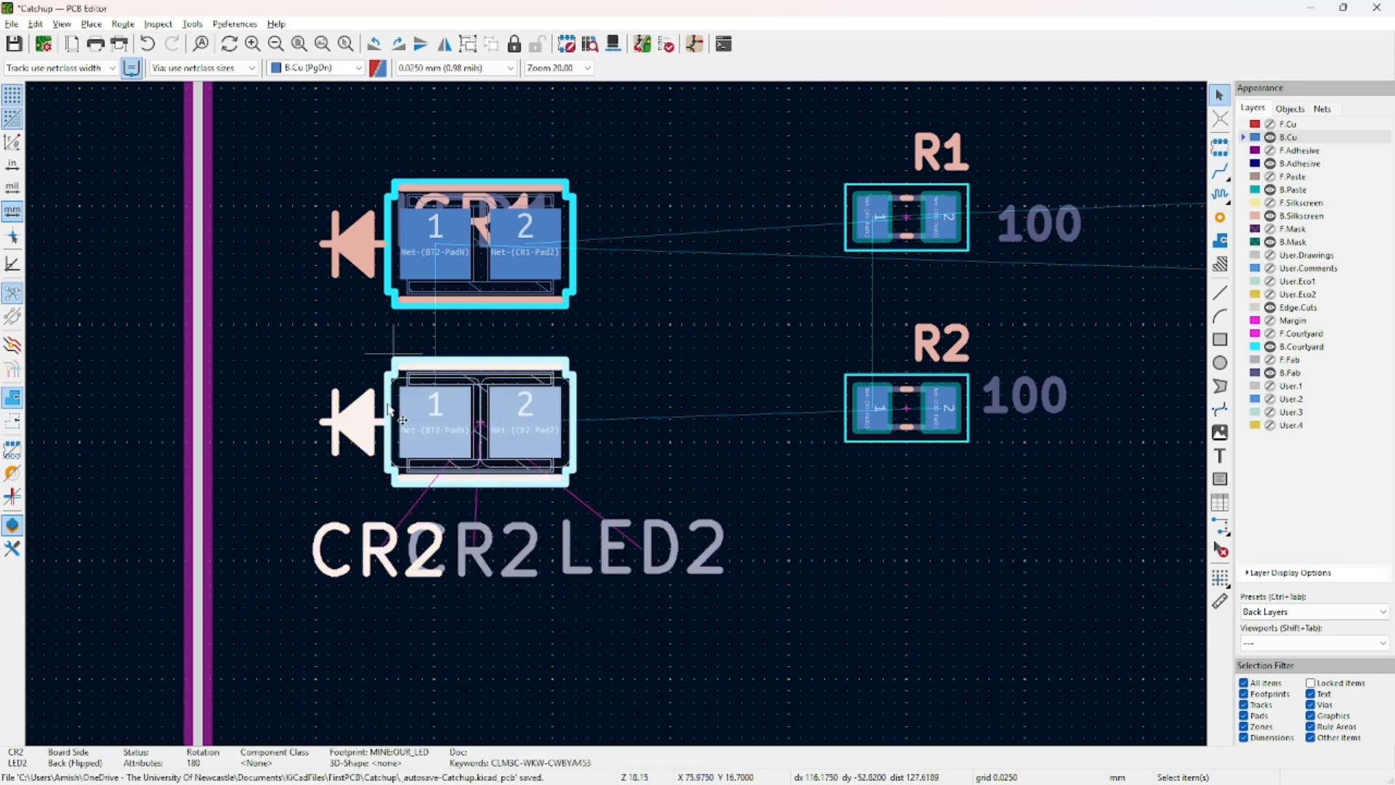
{"action": "left_click", "coordinate": [317, 574]}
{"action": "left_click", "coordinate": [363, 550]}
{"action": "left_click_drag", "start_coordinate": [363, 550], "coordinate": [297, 600]}
{"action": "left_click_drag", "start_coordinate": [488, 557], "coordinate": [467, 542]}
{"action": "left_click_drag", "start_coordinate": [646, 564], "coordinate": [644, 625]}
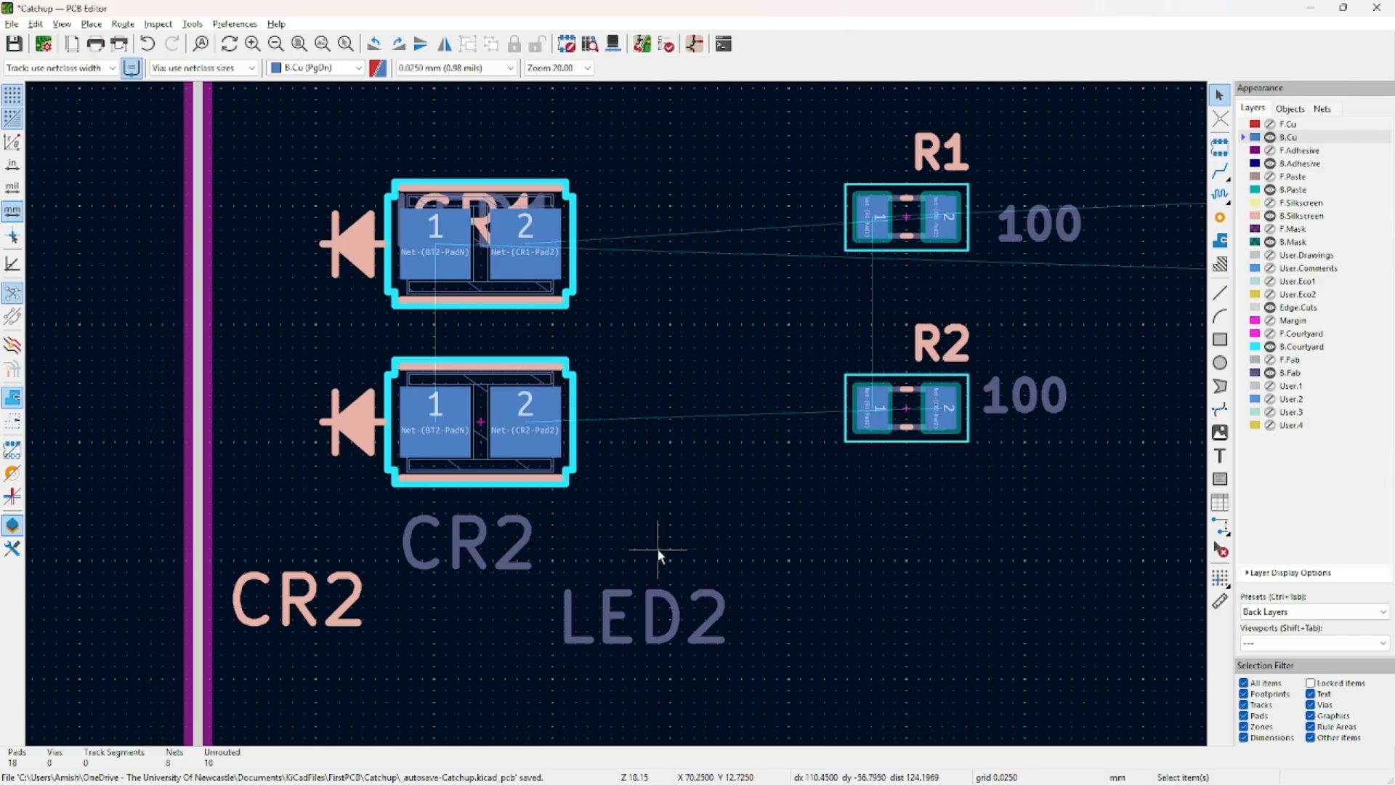
Preview the board's back side in the 3D Viewer.
{"action": "key", "text": "alt+3"}
{"action": "scroll", "coordinate": [576, 547], "scroll_direction": "up", "scroll_amount": 2}
{"action": "left_click_drag", "start_coordinate": [914, 338], "coordinate": [303, 438]}
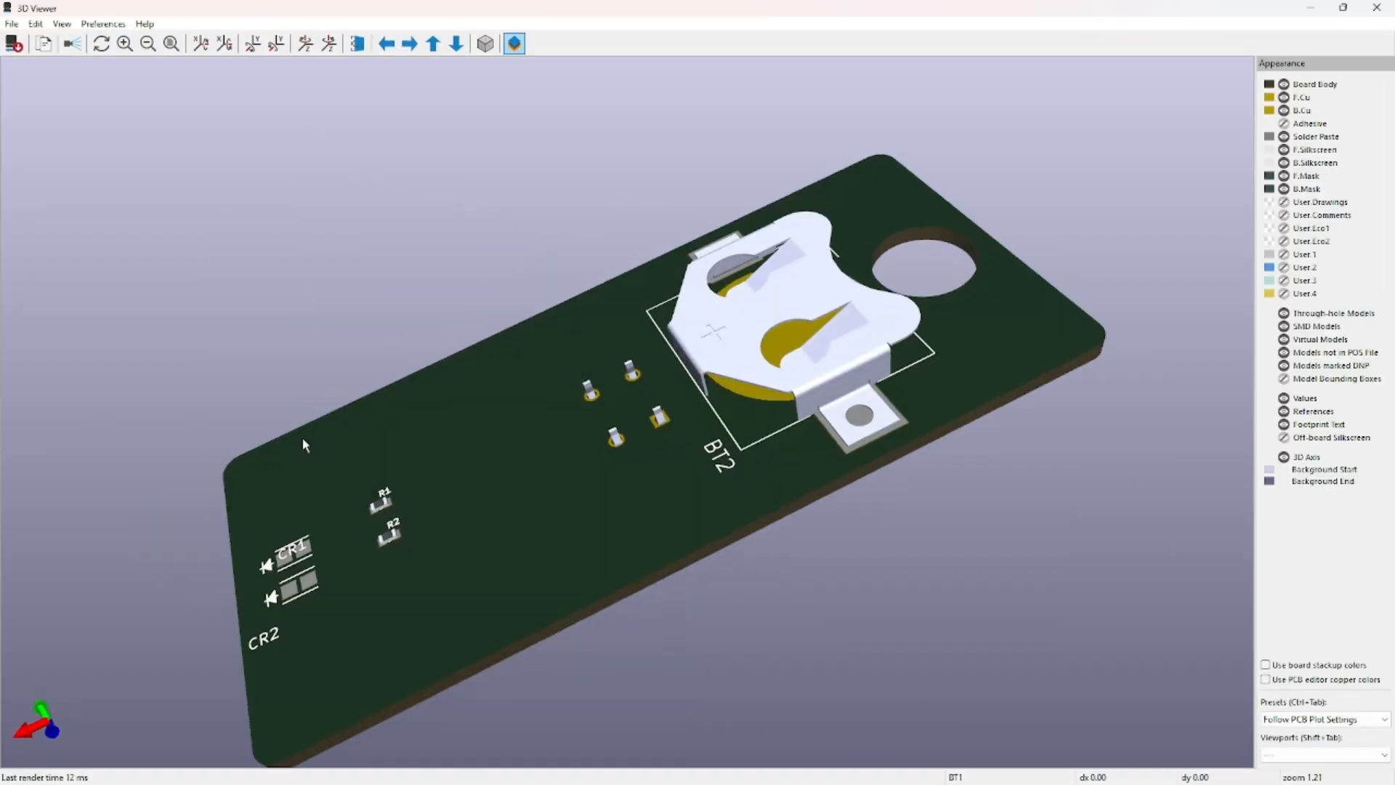
Zoom and orbit the 3D view close onto the CR1/CR2 labels, then close it.
{"action": "middle_click_drag", "start_coordinate": [347, 457], "coordinate": [755, 254]}
{"action": "left_click_drag", "start_coordinate": [755, 254], "coordinate": [708, 186]}
{"action": "scroll", "coordinate": [708, 186], "scroll_direction": "up", "scroll_amount": 6}
{"action": "middle_click_drag", "start_coordinate": [746, 200], "coordinate": [634, 468]}
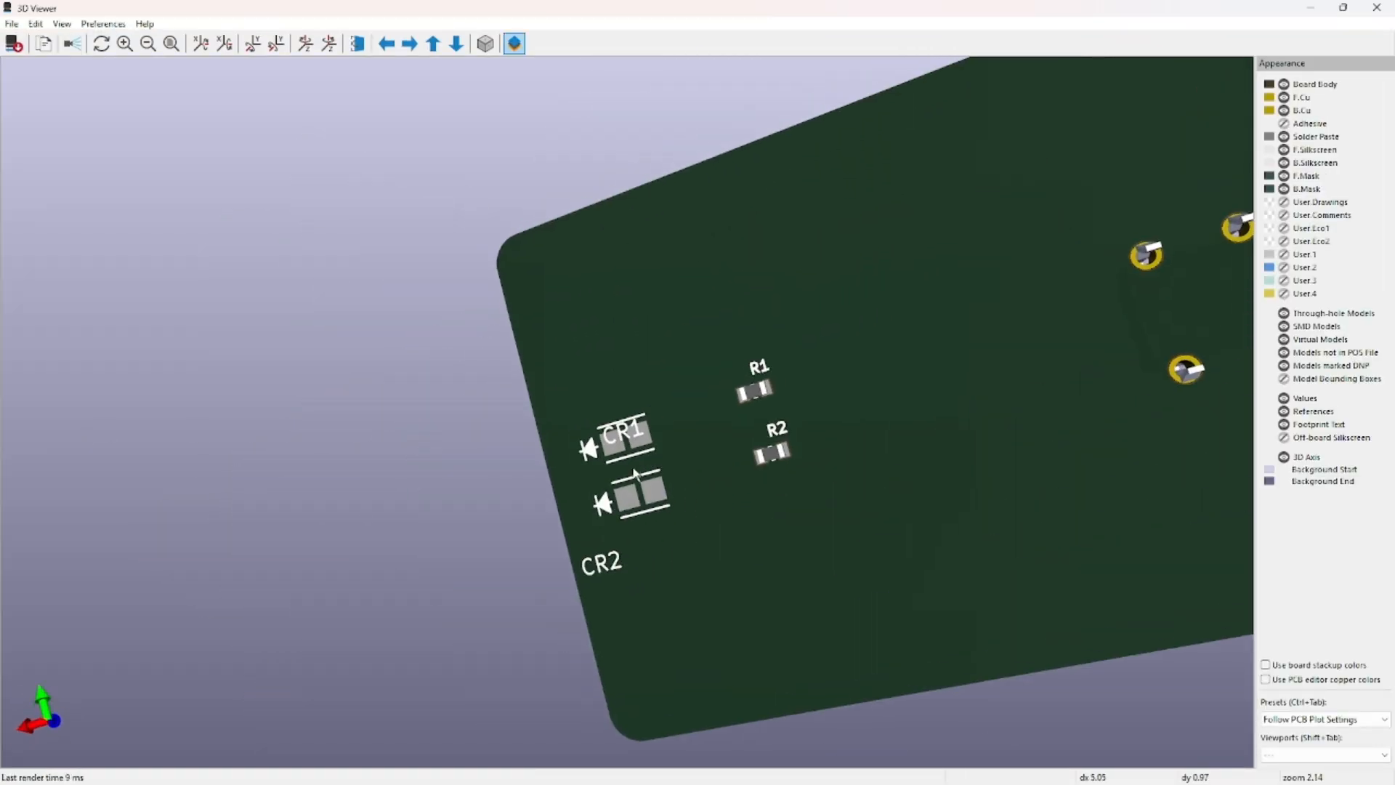
{"action": "scroll", "coordinate": [647, 498], "scroll_direction": "up", "scroll_amount": 3}
{"action": "middle_click_drag", "start_coordinate": [674, 534], "coordinate": [377, 462]}
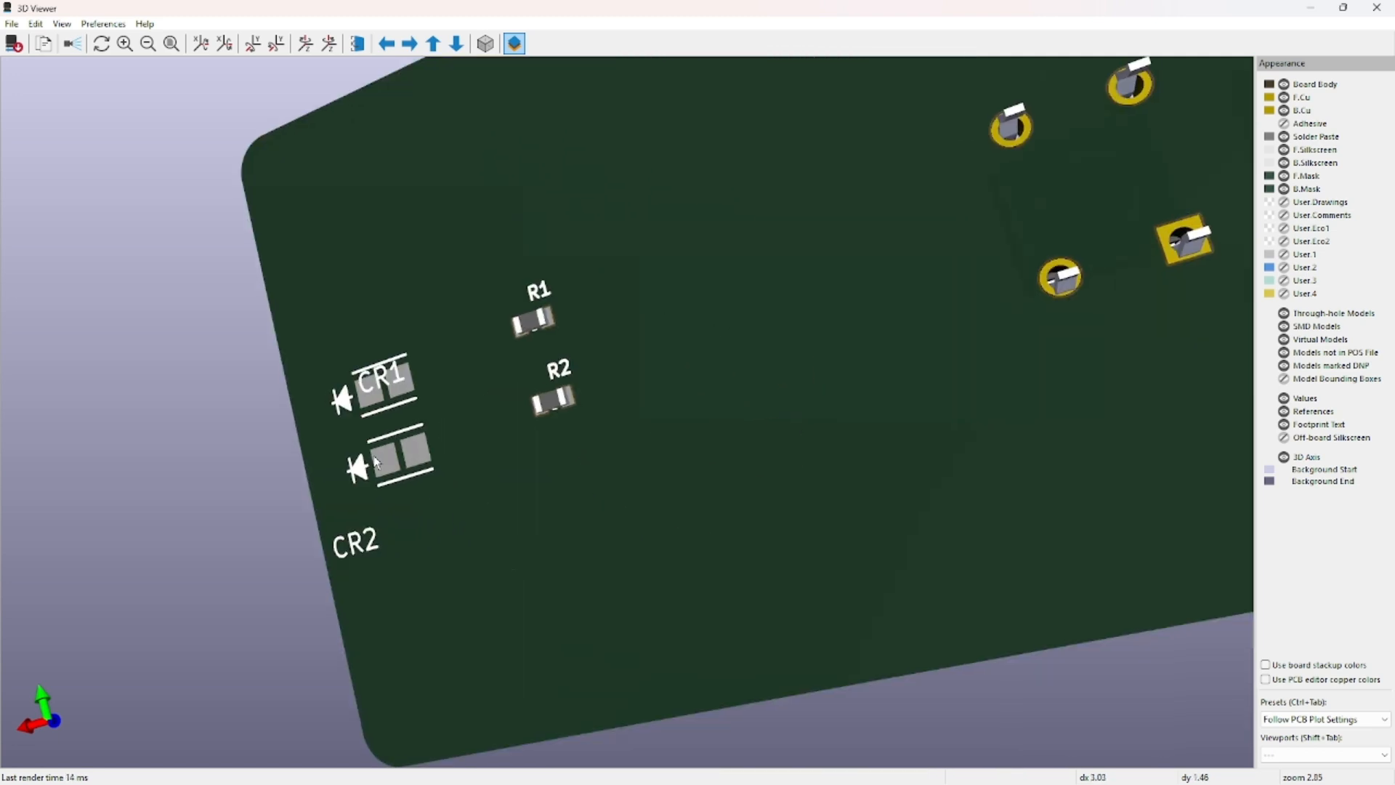
{"action": "left_click_drag", "start_coordinate": [363, 546], "coordinate": [410, 530]}
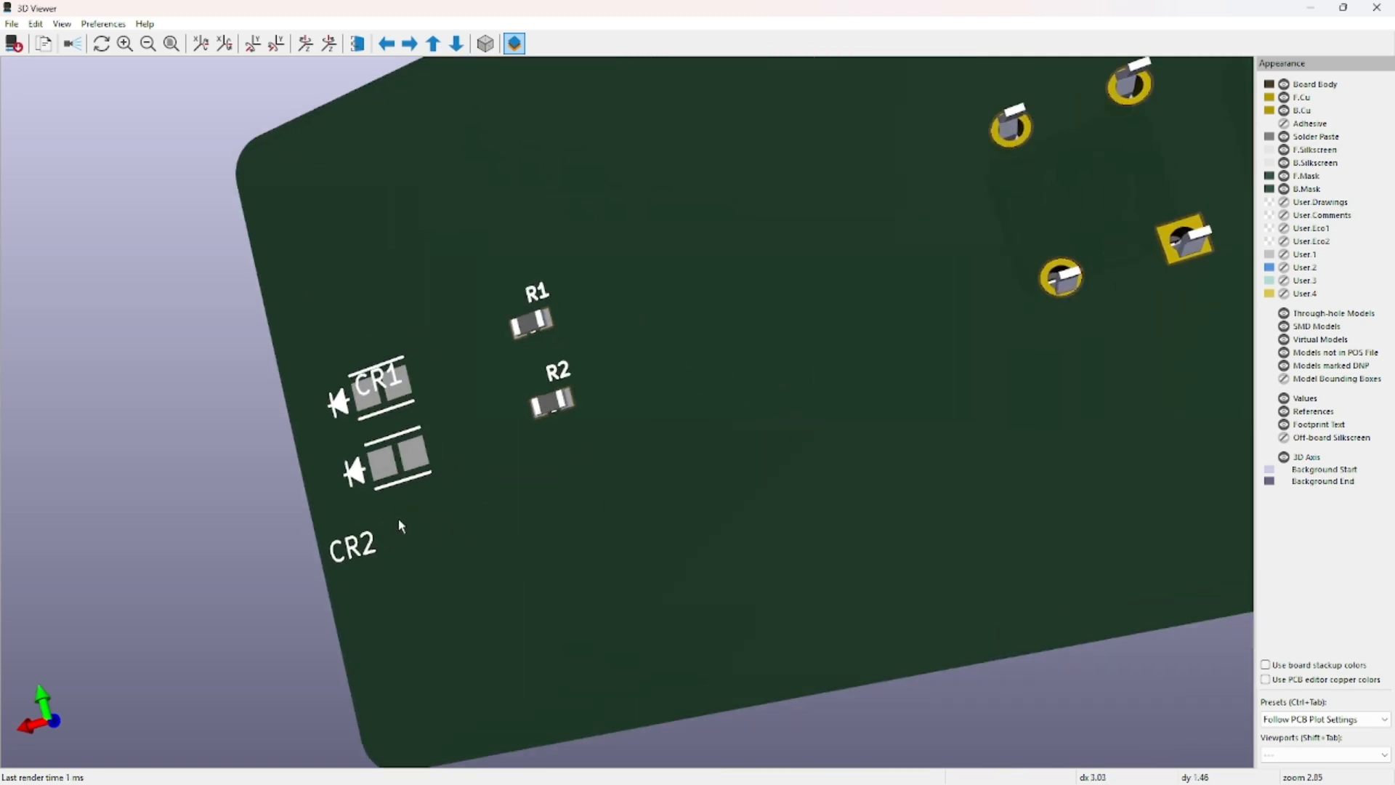
{"action": "scroll", "coordinate": [398, 517], "scroll_direction": "up", "scroll_amount": 2}
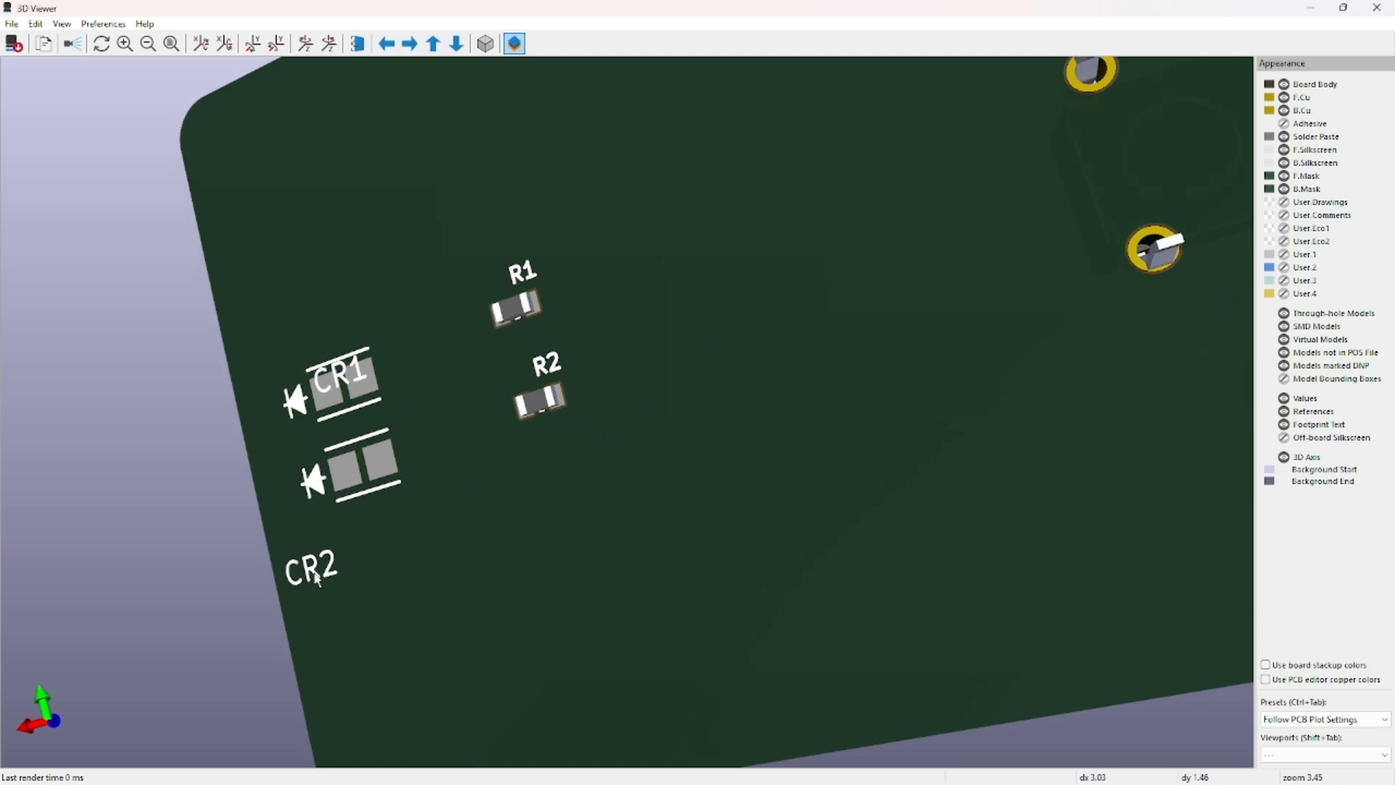
{"action": "left_click", "coordinate": [1377, 8]}
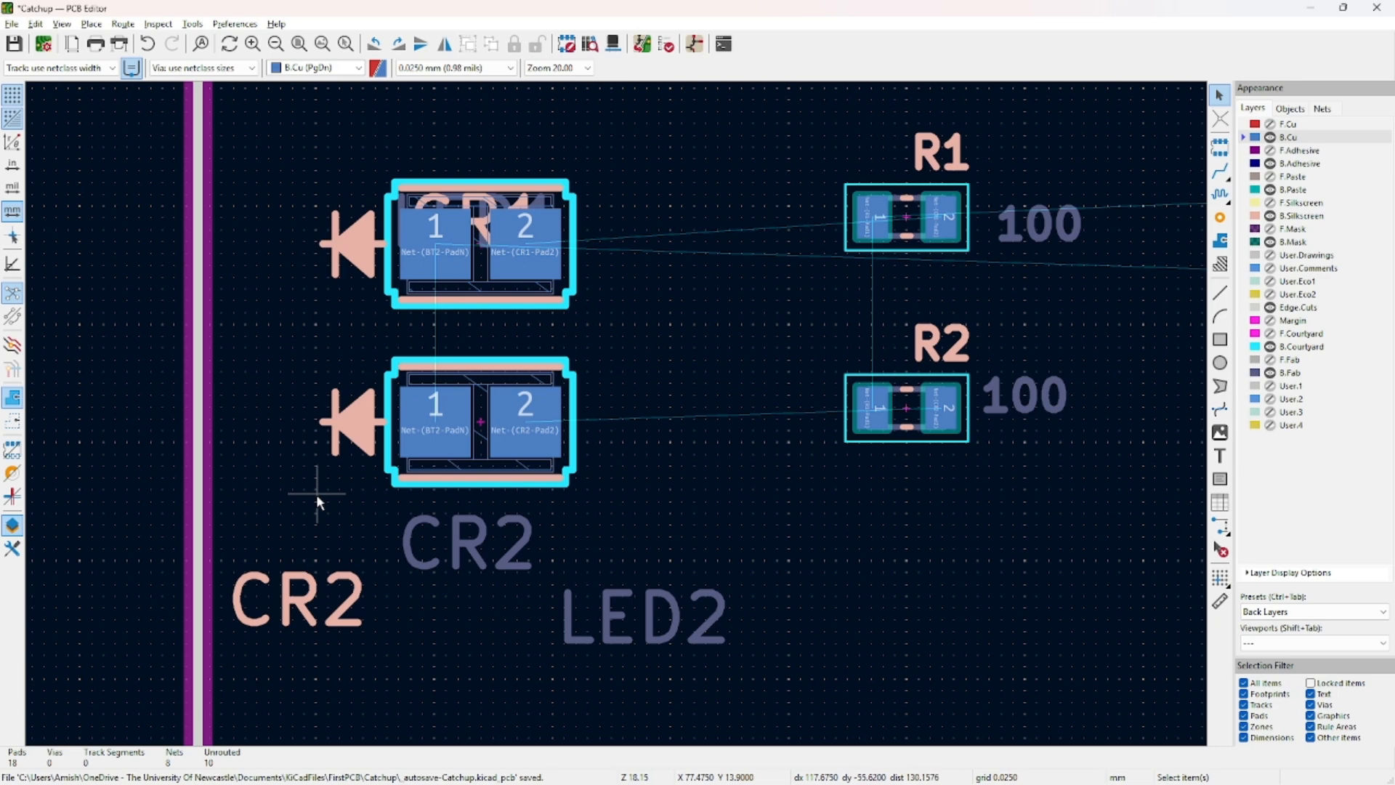
Delete the fab CR2 and LED2 texts and place the CR2 label just below its LED.
{"action": "left_click", "coordinate": [473, 553]}
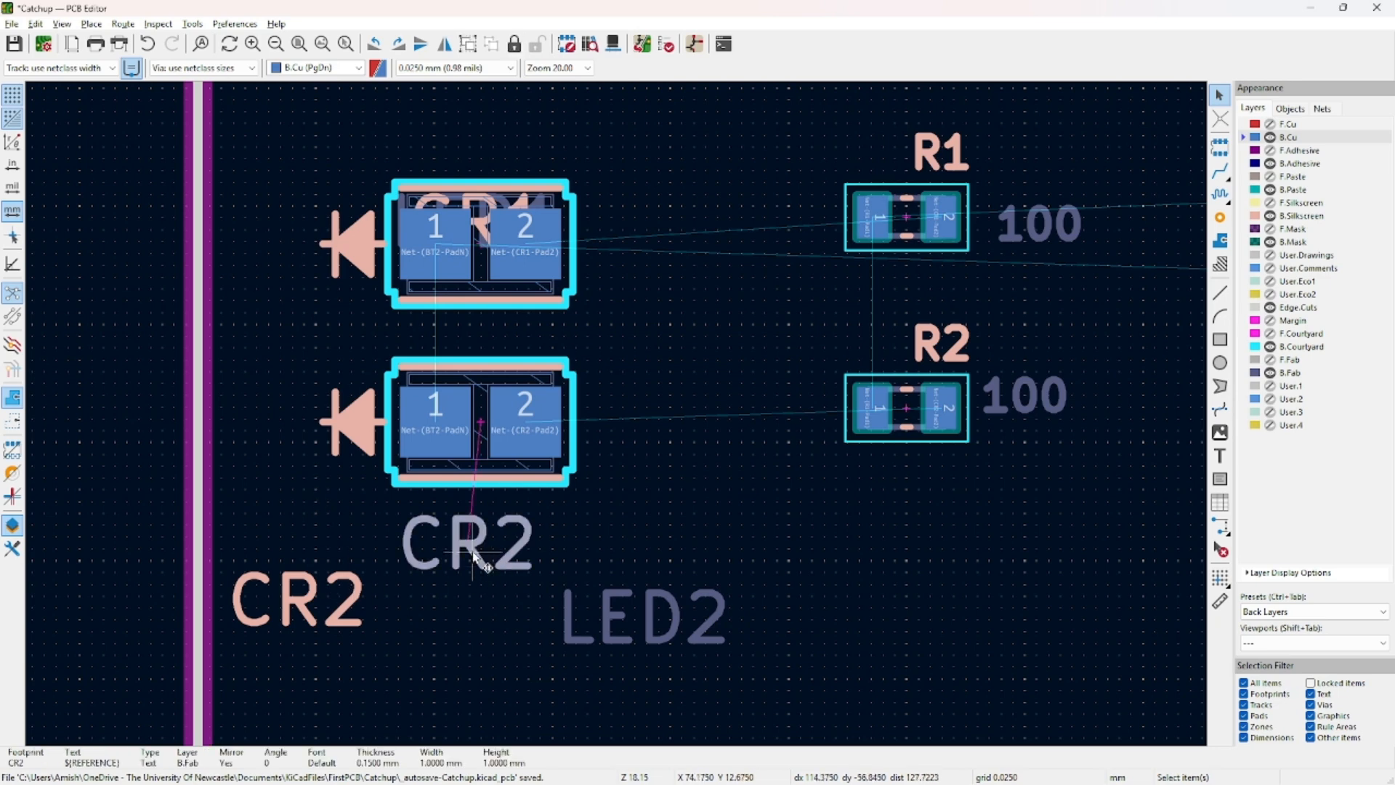
{"action": "key", "text": "Delete"}
{"action": "left_click", "coordinate": [647, 616]}
{"action": "key", "text": "Delete"}
{"action": "left_click", "coordinate": [300, 593]}
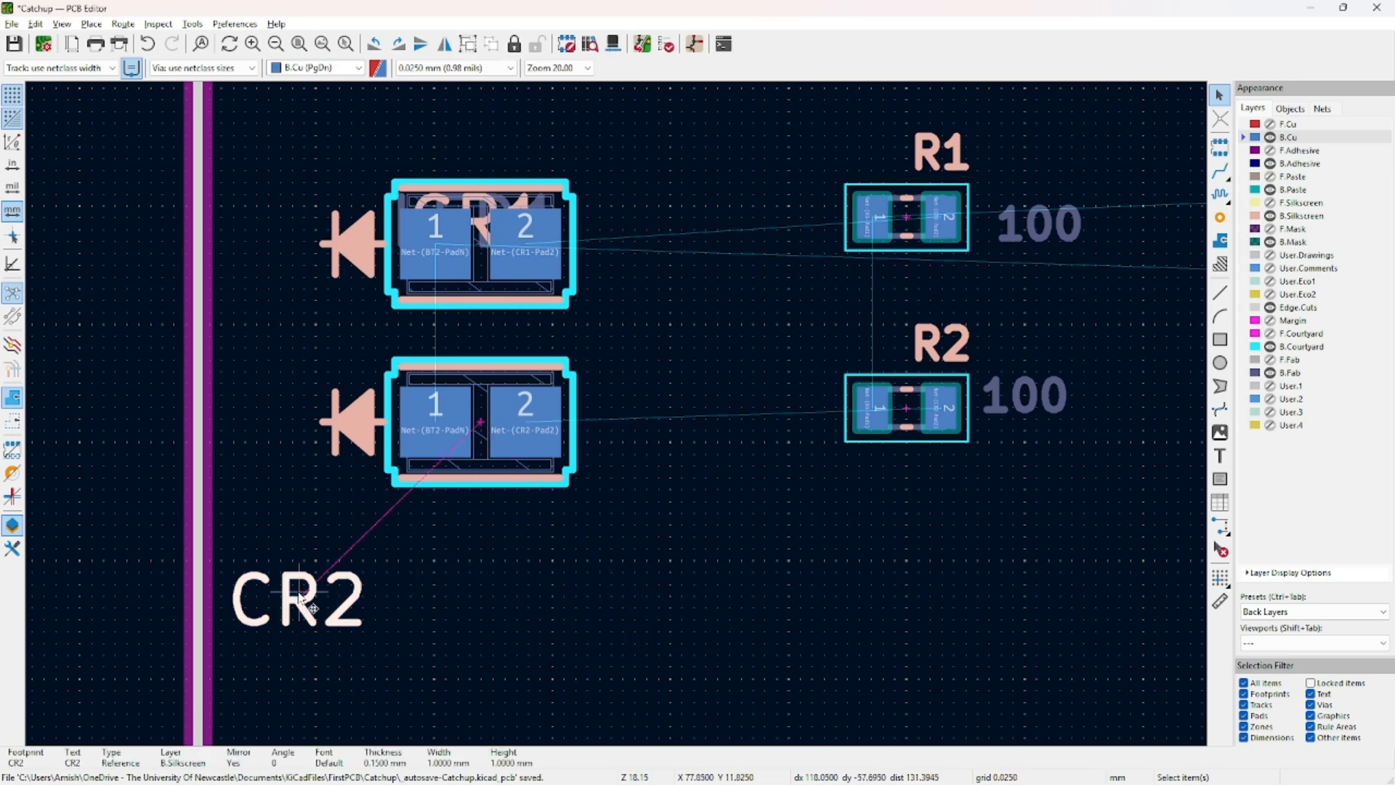
{"action": "left_click_drag", "start_coordinate": [300, 593], "coordinate": [479, 545]}
{"action": "left_click", "coordinate": [637, 522]}
Delete CR1's LED1 value text and fab CR1 reference.
{"action": "middle_click_drag", "start_coordinate": [504, 370], "coordinate": [487, 542]}
{"action": "left_click", "coordinate": [460, 380]}
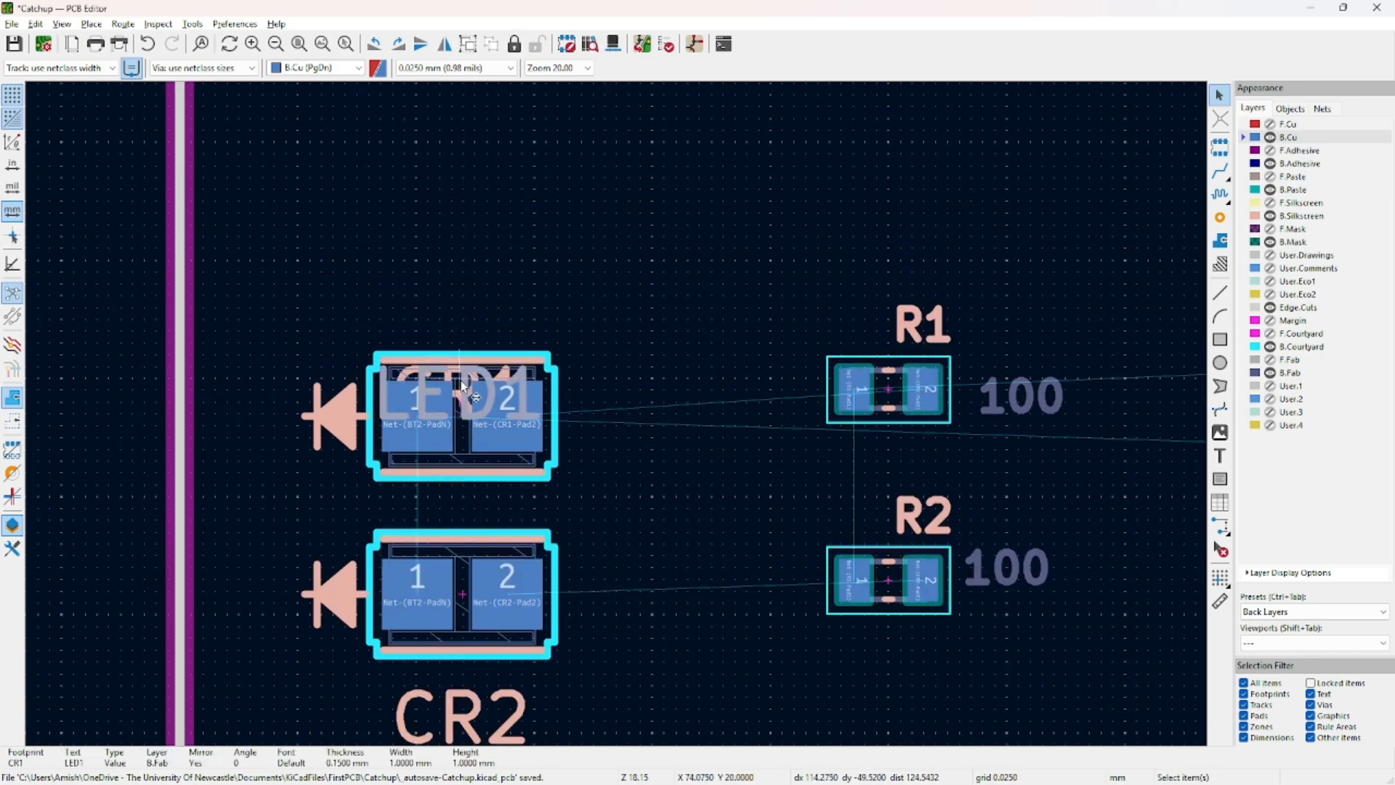
{"action": "double_click", "coordinate": [462, 386]}
{"action": "left_click", "coordinate": [874, 429]}
{"action": "key", "text": "Delete"}
{"action": "left_click", "coordinate": [459, 393]}
{"action": "left_click", "coordinate": [477, 409]}
{"action": "left_click_drag", "start_coordinate": [470, 415], "coordinate": [466, 333]}
{"action": "key", "text": "Delete"}
Move the silkscreen CR1 label above its LED.
{"action": "left_click", "coordinate": [467, 396]}
{"action": "left_click", "coordinate": [465, 395]}
{"action": "left_click", "coordinate": [475, 398]}
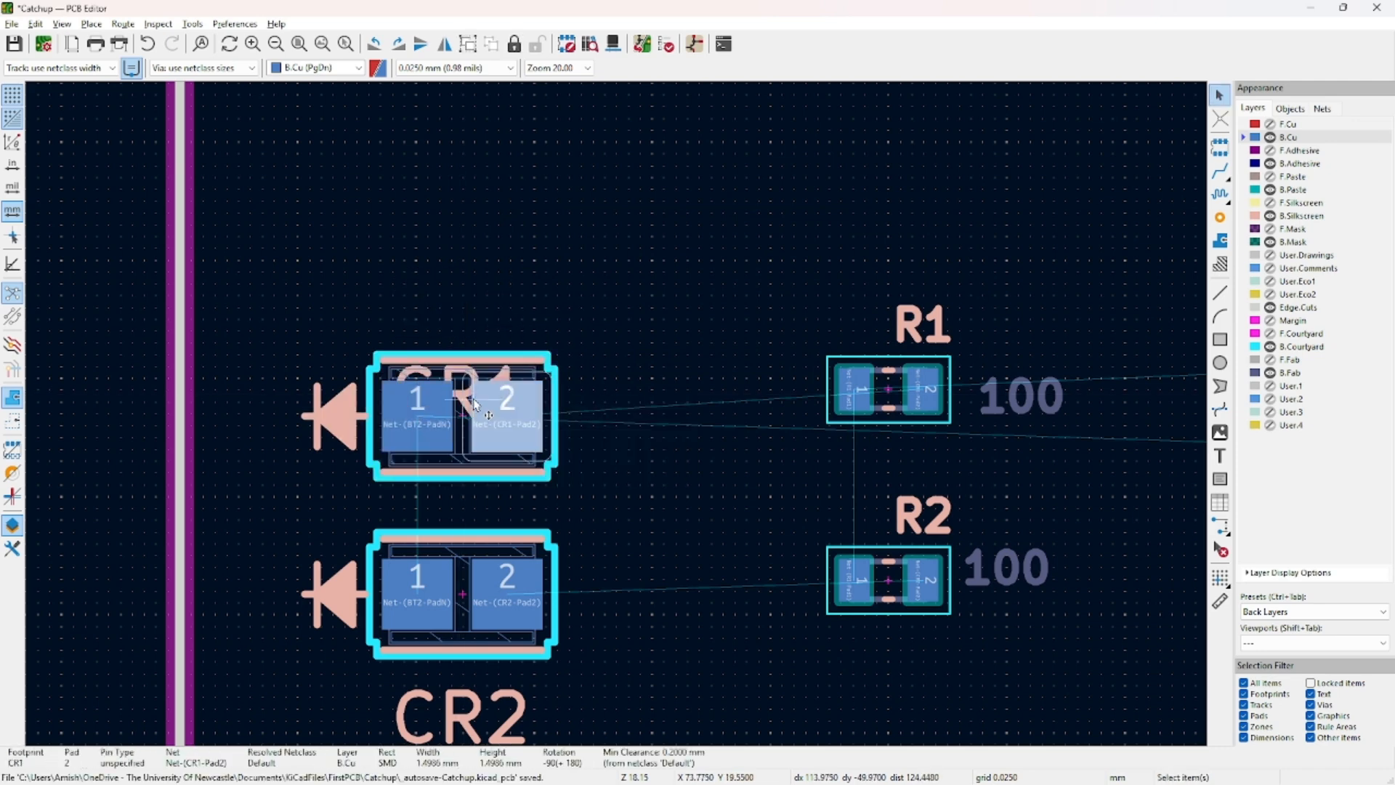
{"action": "left_click", "coordinate": [463, 394]}
{"action": "left_click_drag", "start_coordinate": [463, 393], "coordinate": [458, 290]}
{"action": "left_click", "coordinate": [578, 335]}
{"action": "middle_click_drag", "start_coordinate": [494, 526], "coordinate": [519, 401]}
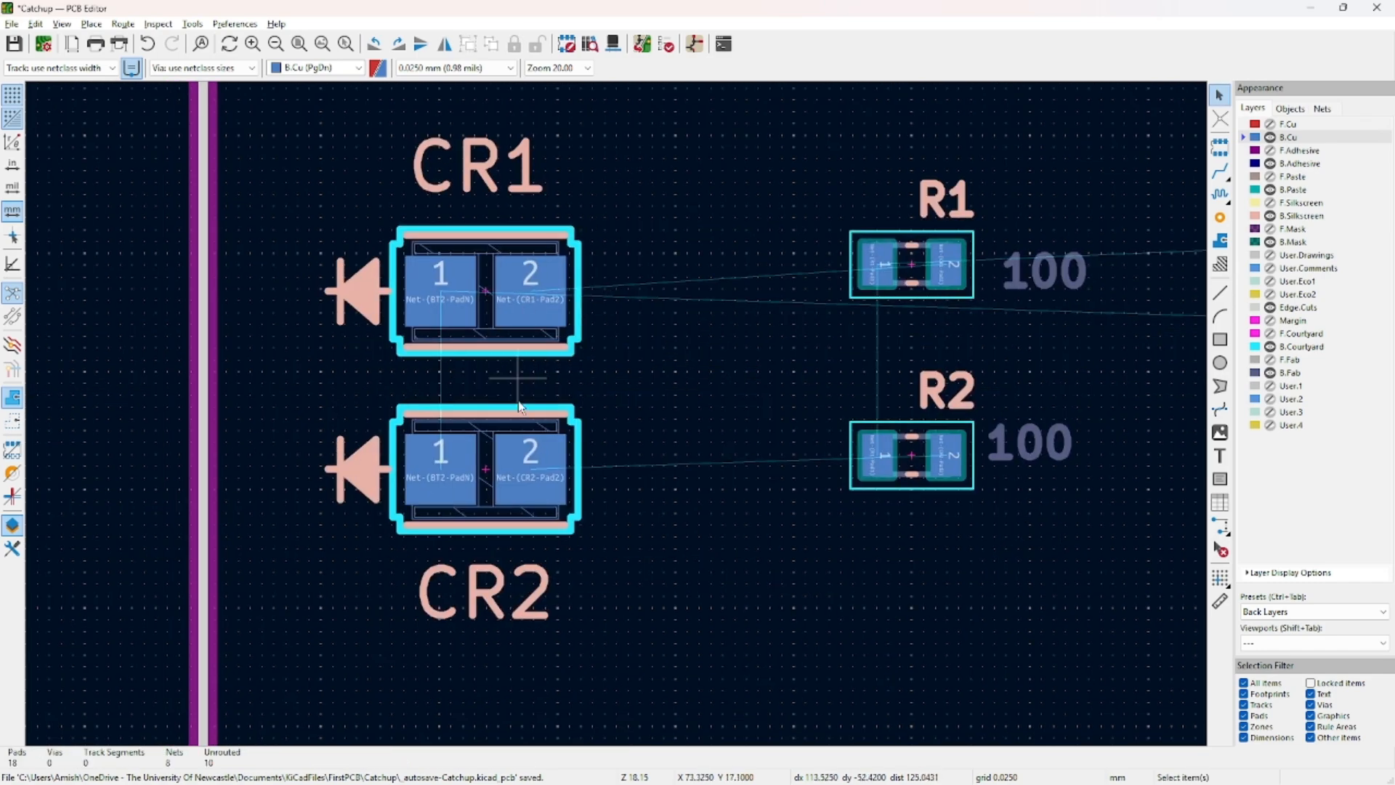
{"action": "left_click", "coordinate": [474, 168]}
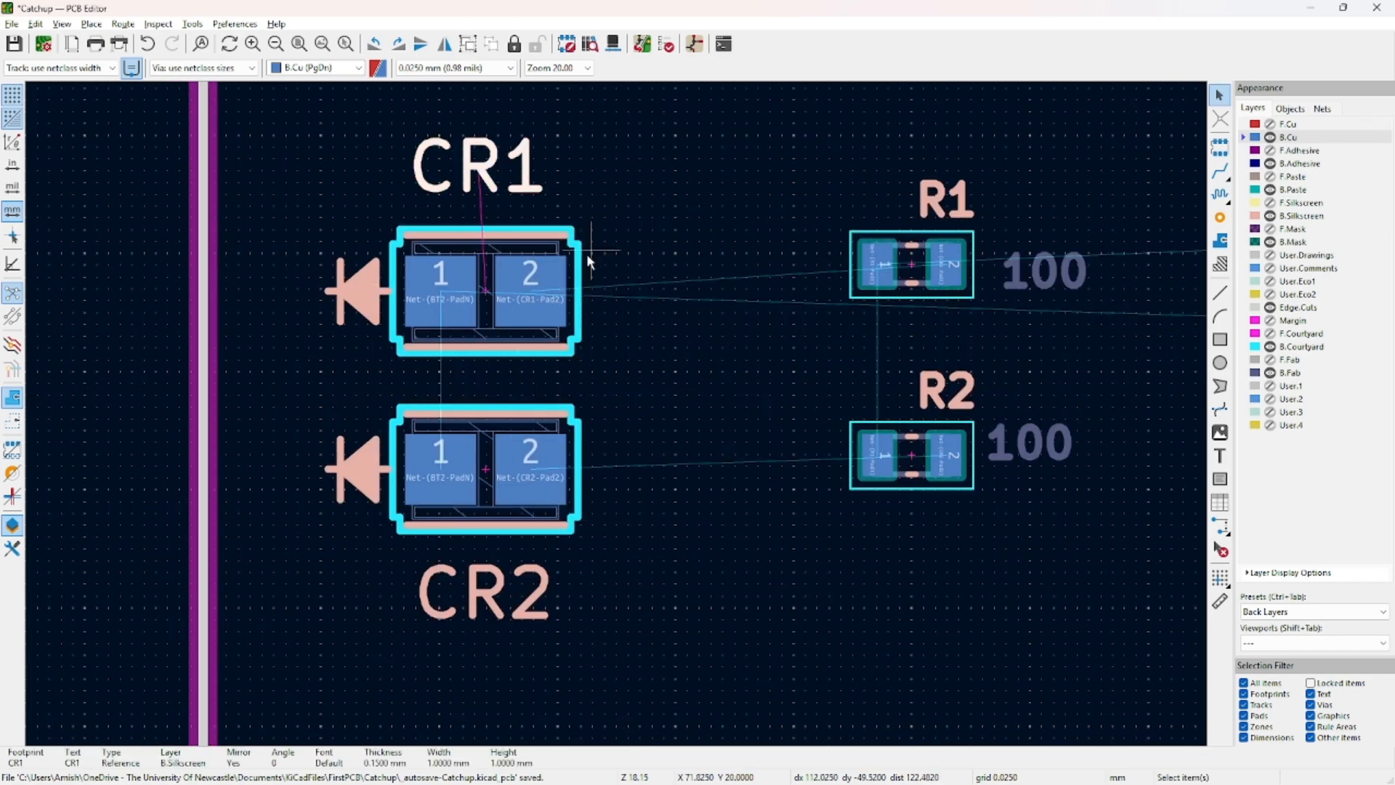
Nudge R2's 100 value text slightly lower.
{"action": "left_click", "coordinate": [1068, 271]}
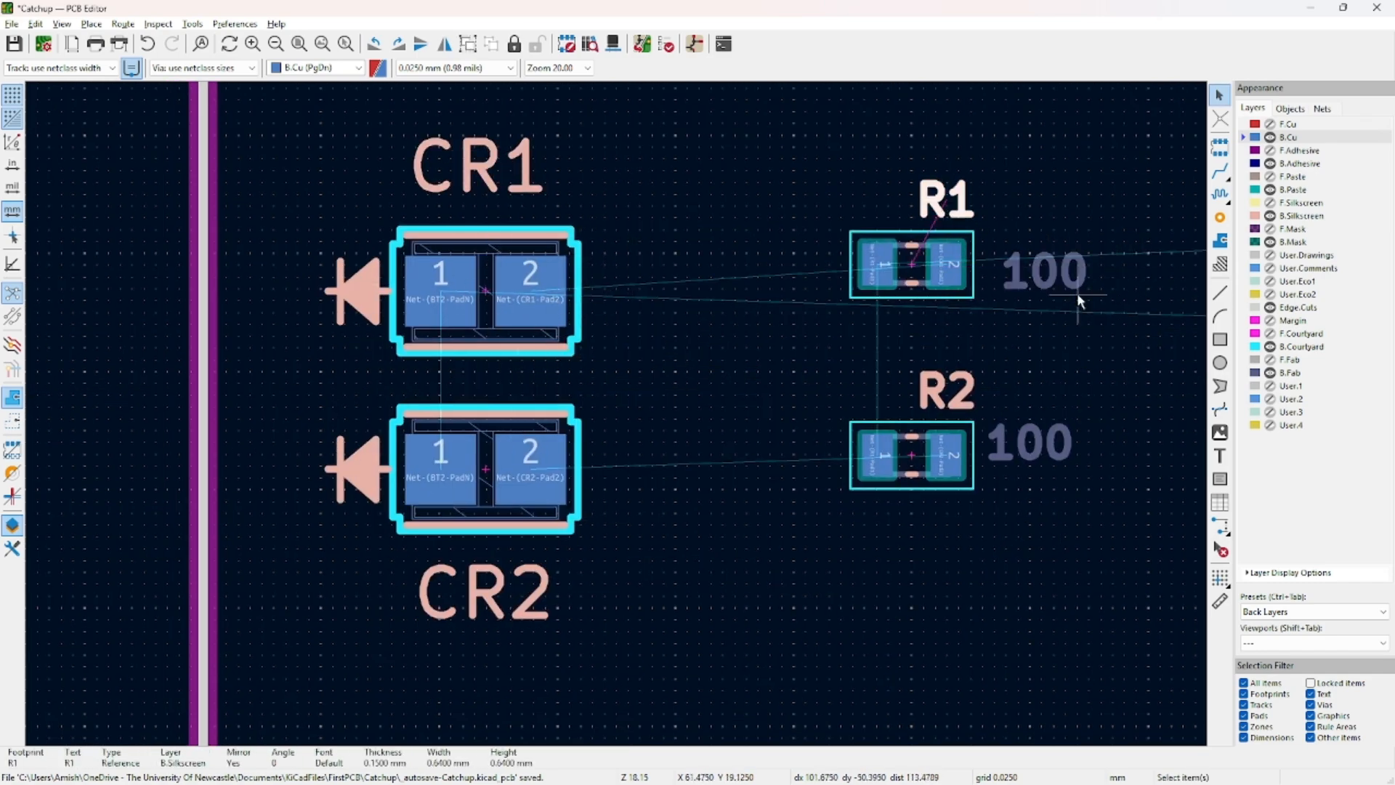
{"action": "left_click", "coordinate": [1034, 444]}
{"action": "left_click_drag", "start_coordinate": [1027, 443], "coordinate": [1036, 457]}
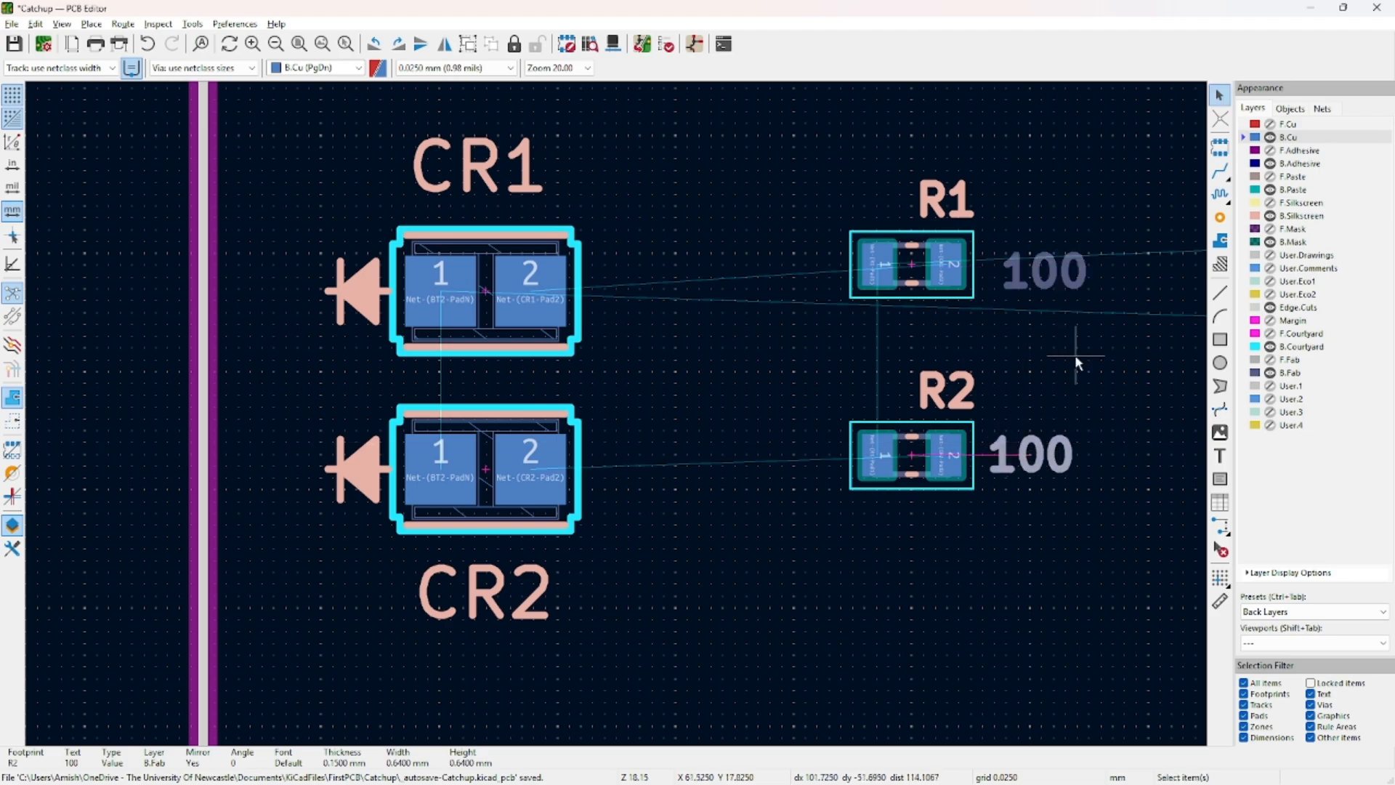
{"action": "middle_click_drag", "start_coordinate": [1068, 362], "coordinate": [639, 430]}
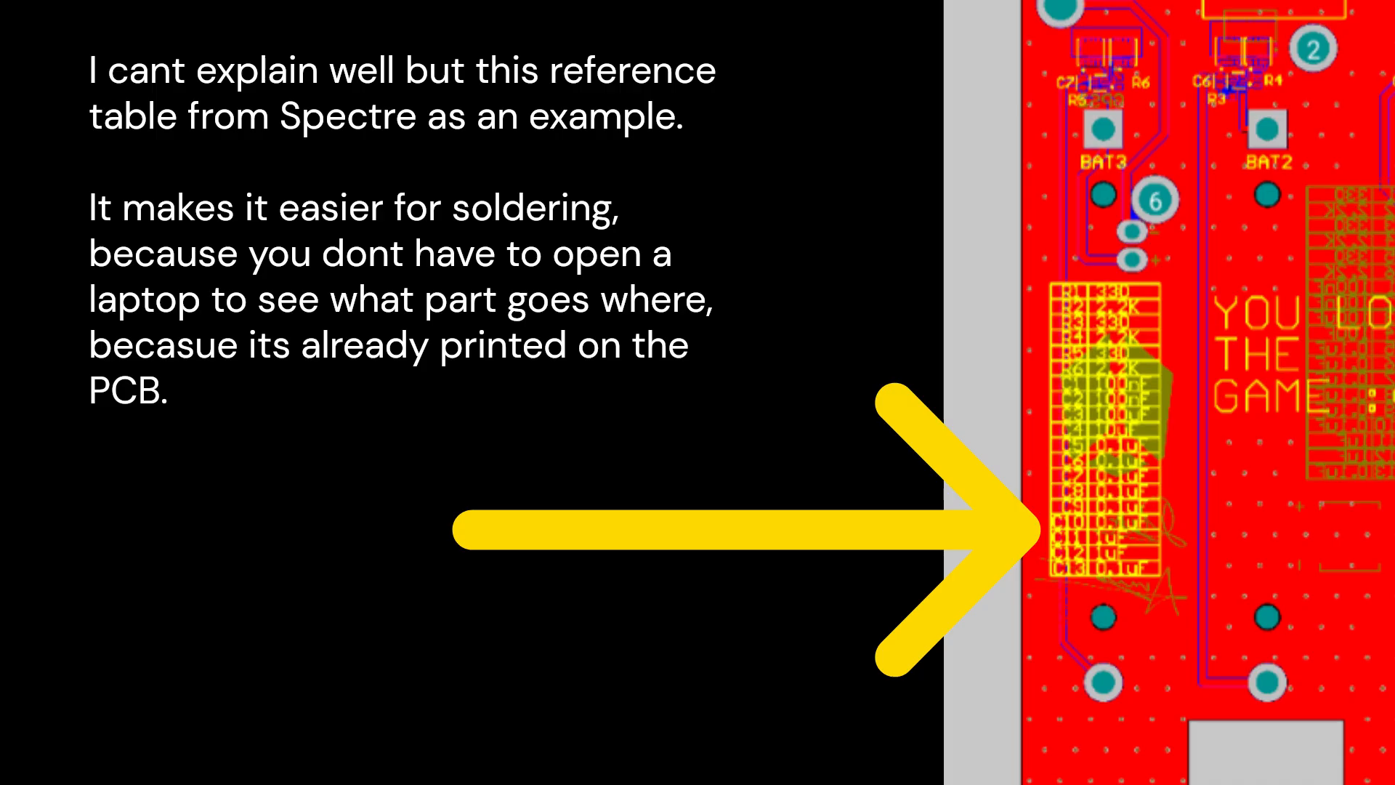
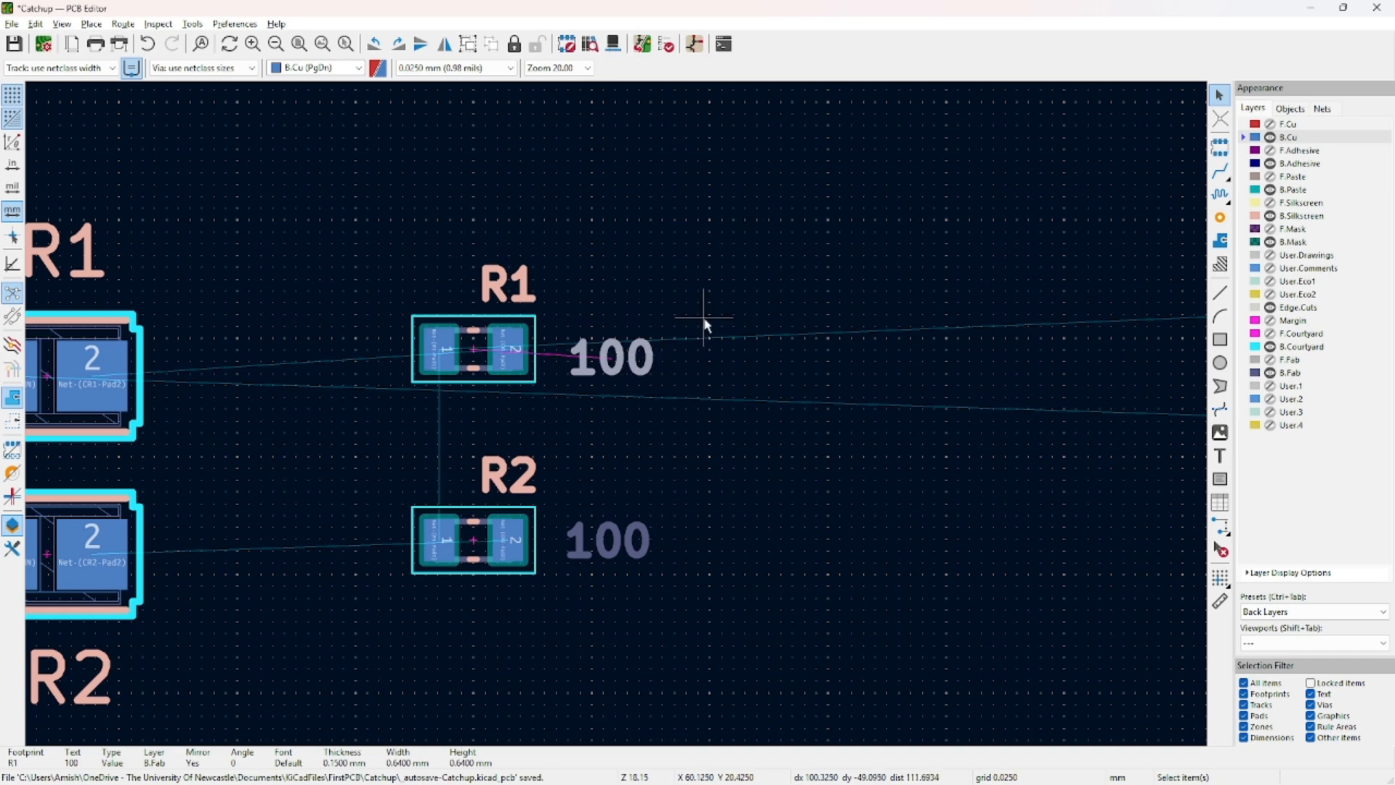
Delete R1's 100 value text and centre its reference label above the footprint.
{"action": "left_click", "coordinate": [628, 500]}
{"action": "left_click", "coordinate": [622, 362]}
{"action": "key", "text": "Delete"}
{"action": "left_click_drag", "start_coordinate": [508, 283], "coordinate": [474, 282]}
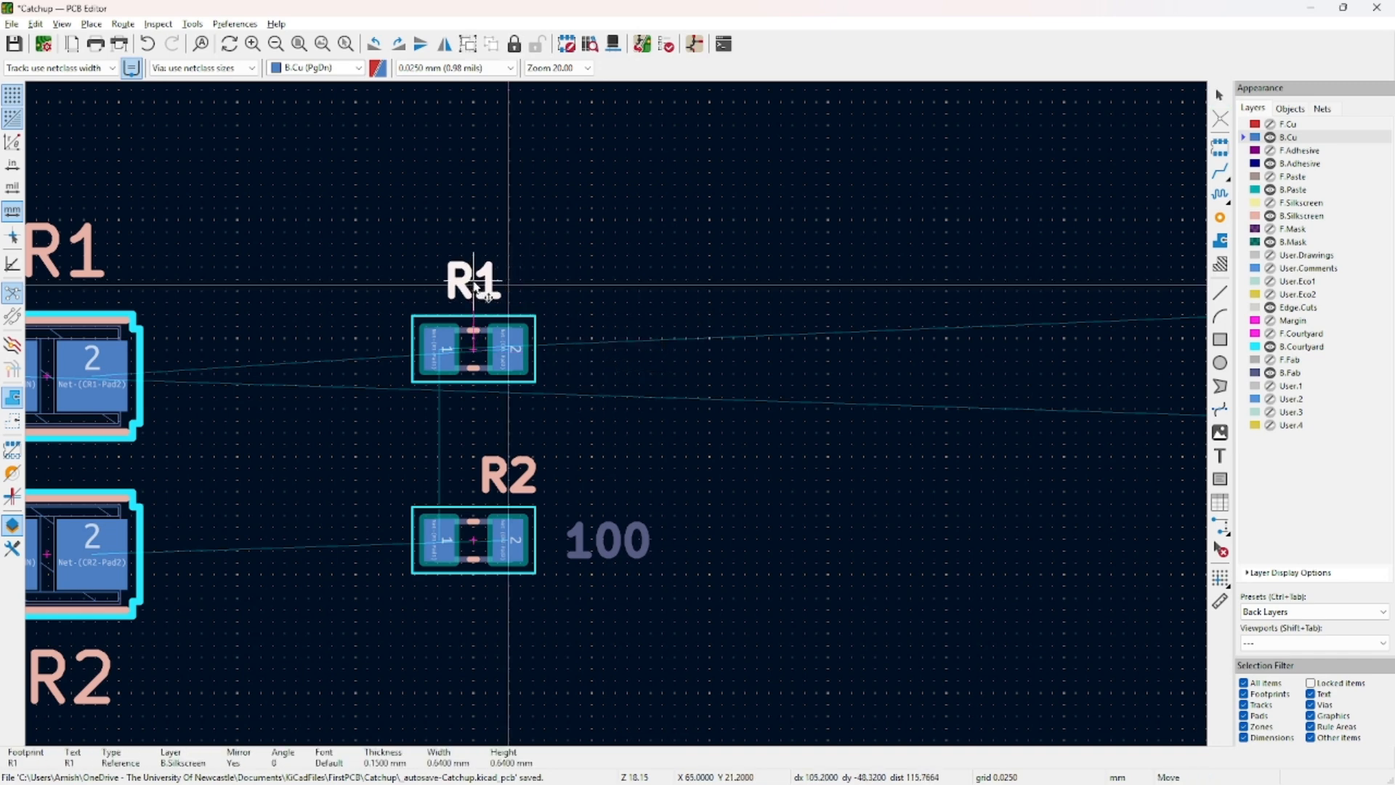
Delete R2's 100 value text and move its reference label below the footprint.
{"action": "left_click", "coordinate": [595, 522]}
{"action": "key", "text": "Delete"}
{"action": "left_click_drag", "start_coordinate": [508, 476], "coordinate": [474, 620]}
{"action": "left_click", "coordinate": [778, 559]}
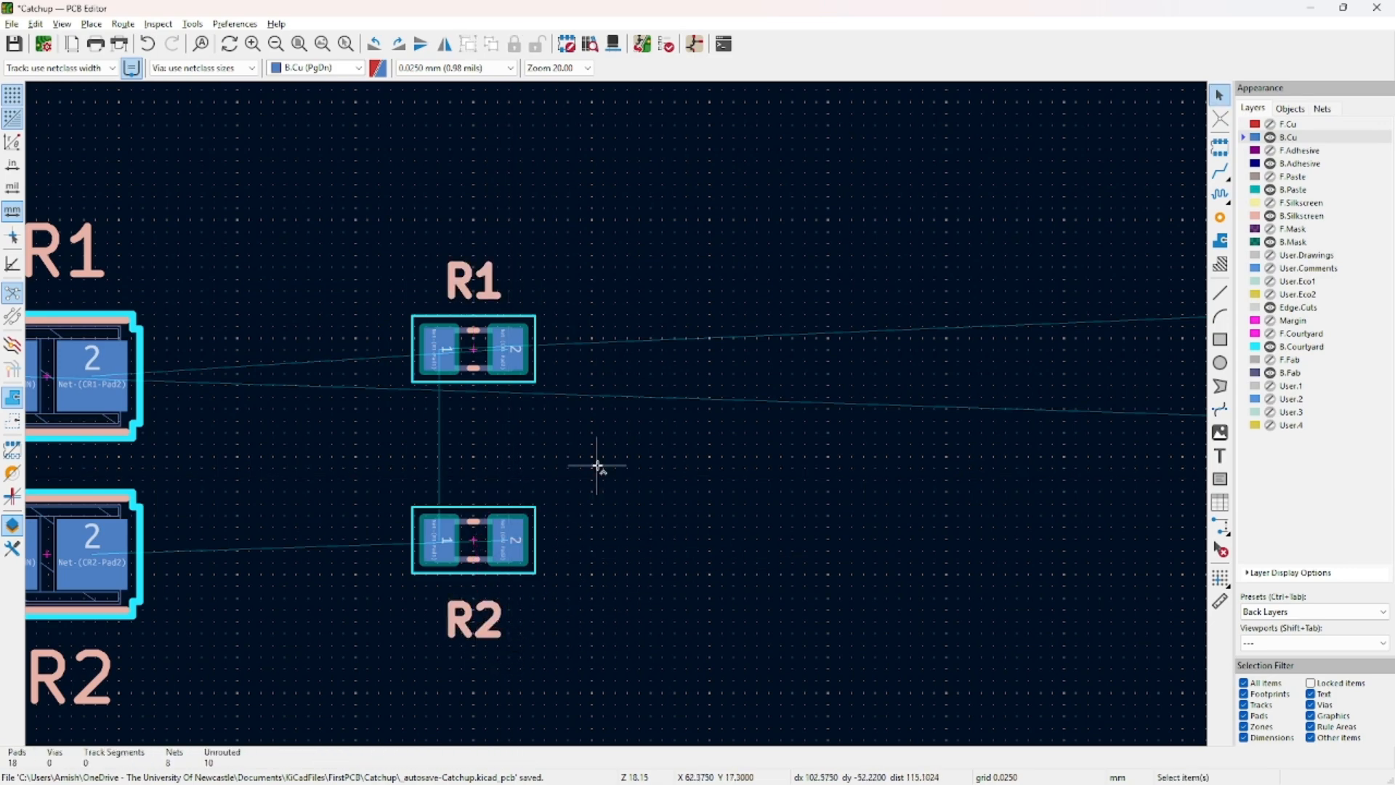
{"action": "middle_click_drag", "start_coordinate": [598, 466], "coordinate": [757, 440]}
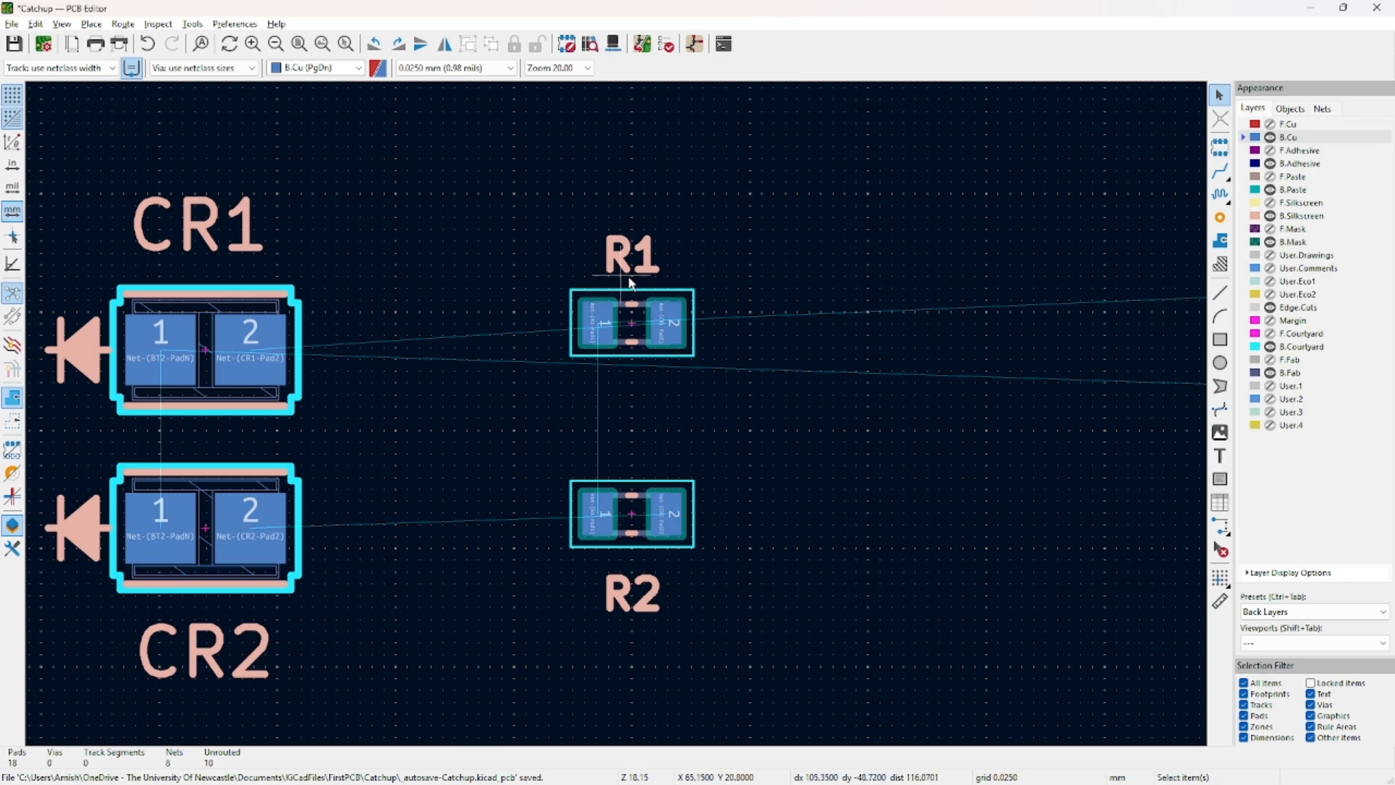
{"action": "scroll", "coordinate": [573, 488], "scroll_direction": "down", "scroll_amount": 4}
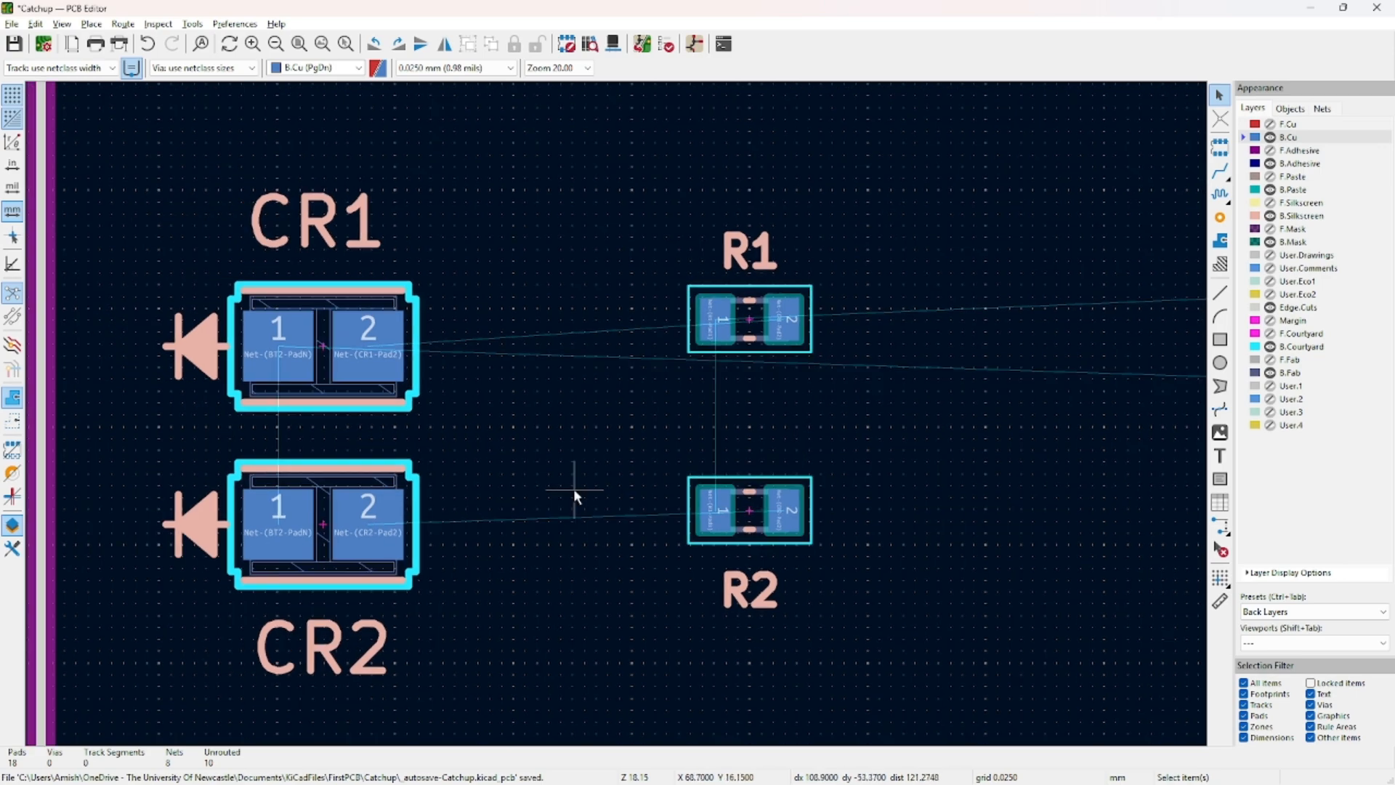
{"action": "middle_click_drag", "start_coordinate": [741, 416], "coordinate": [479, 465]}
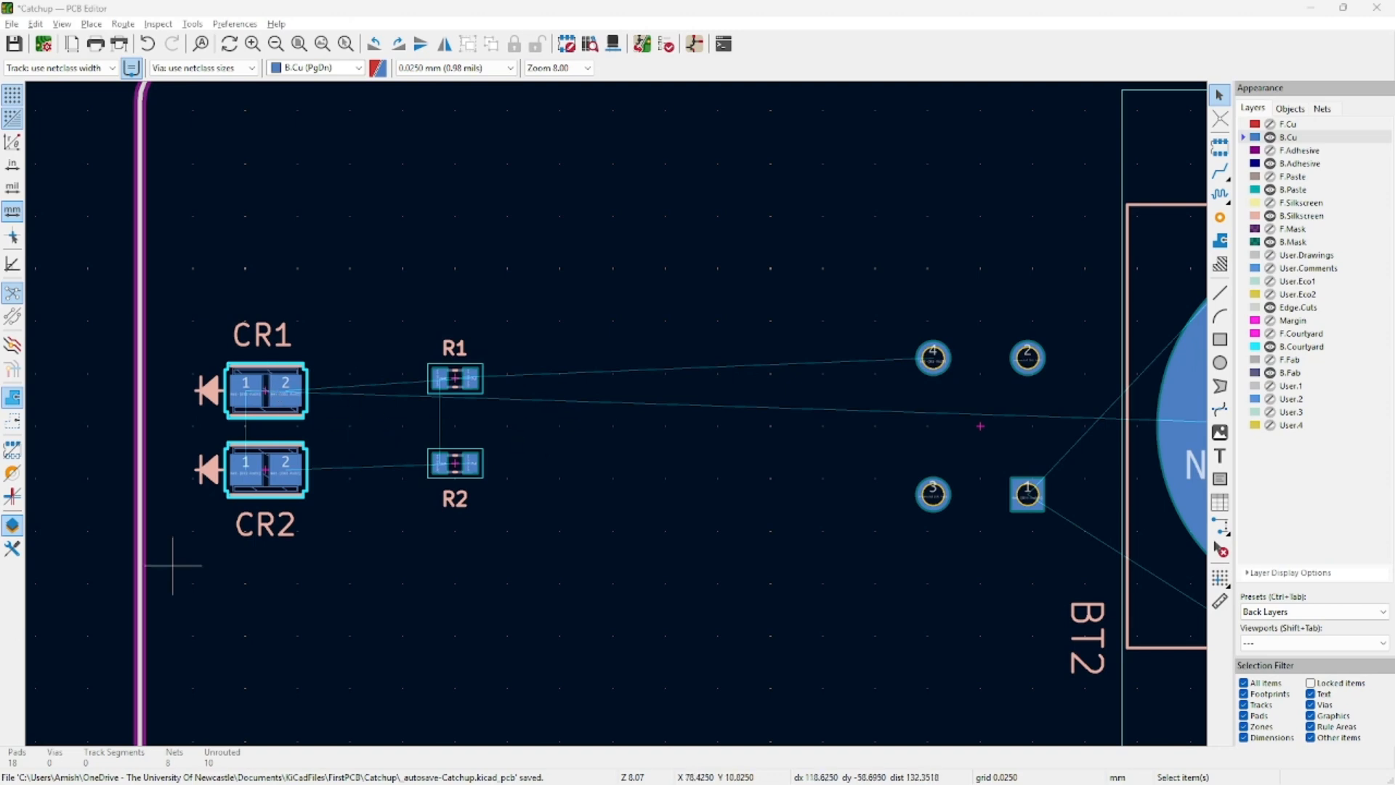
{"action": "scroll", "coordinate": [603, 449], "scroll_direction": "down", "scroll_amount": 4}
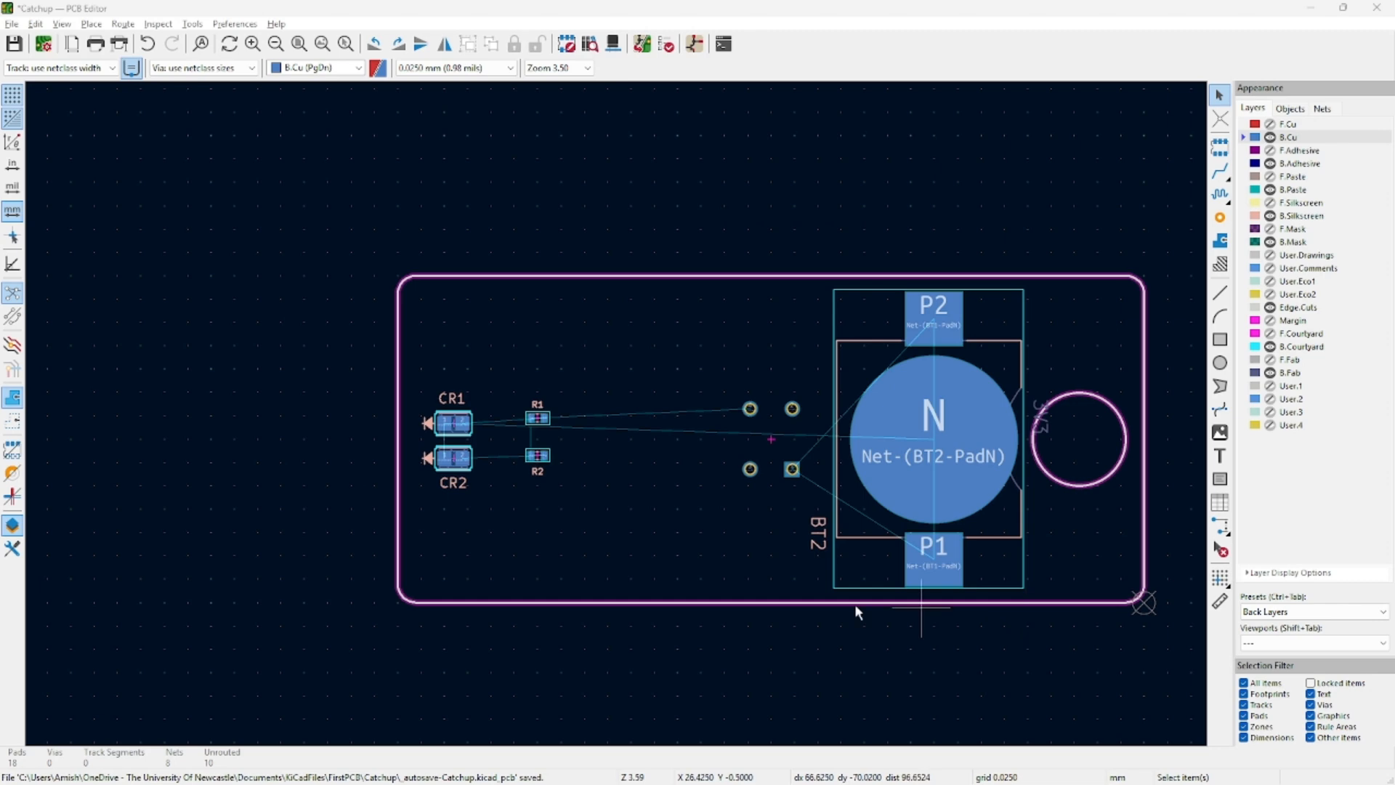
{"action": "scroll", "coordinate": [533, 483], "scroll_direction": "up", "scroll_amount": 2}
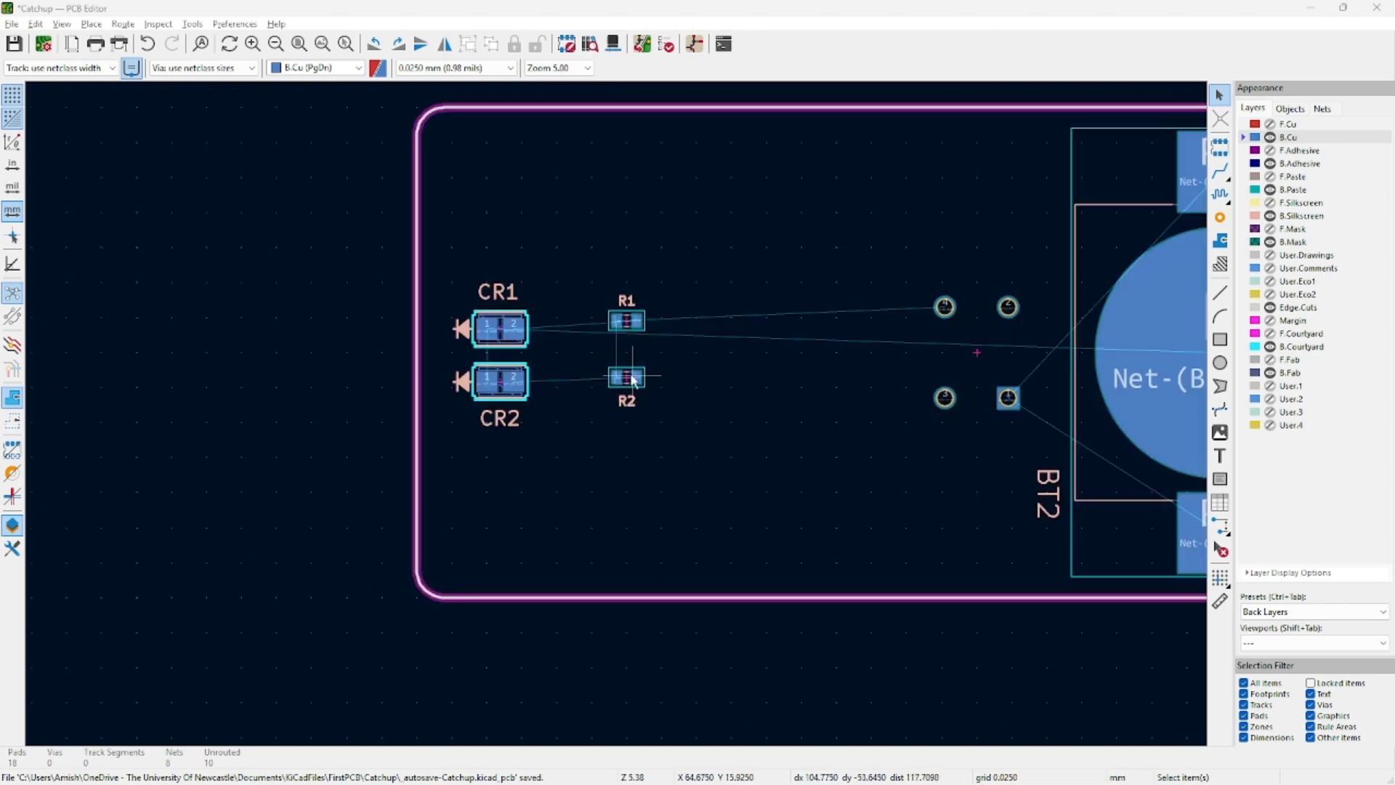
{"action": "double_click", "coordinate": [625, 380]}
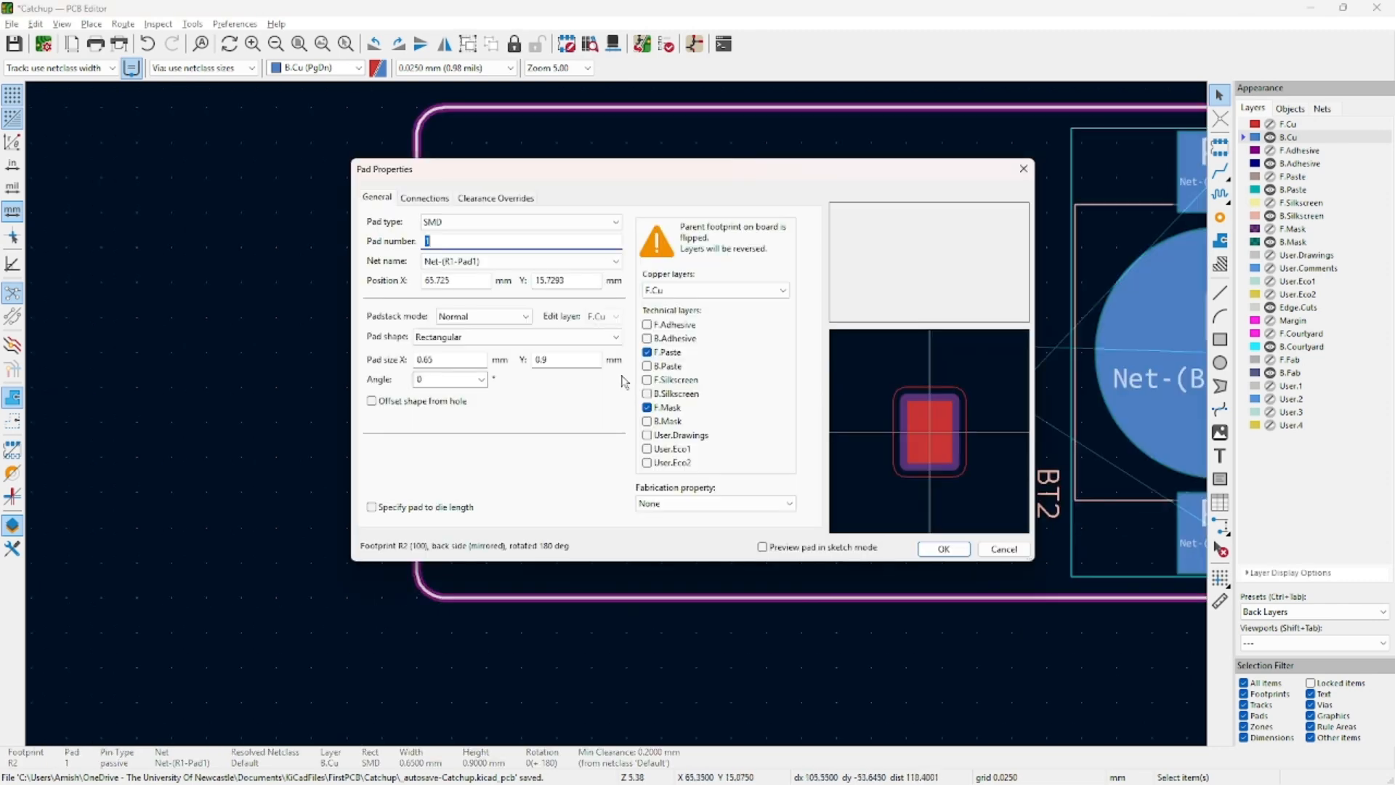
{"action": "left_click", "coordinate": [1023, 171]}
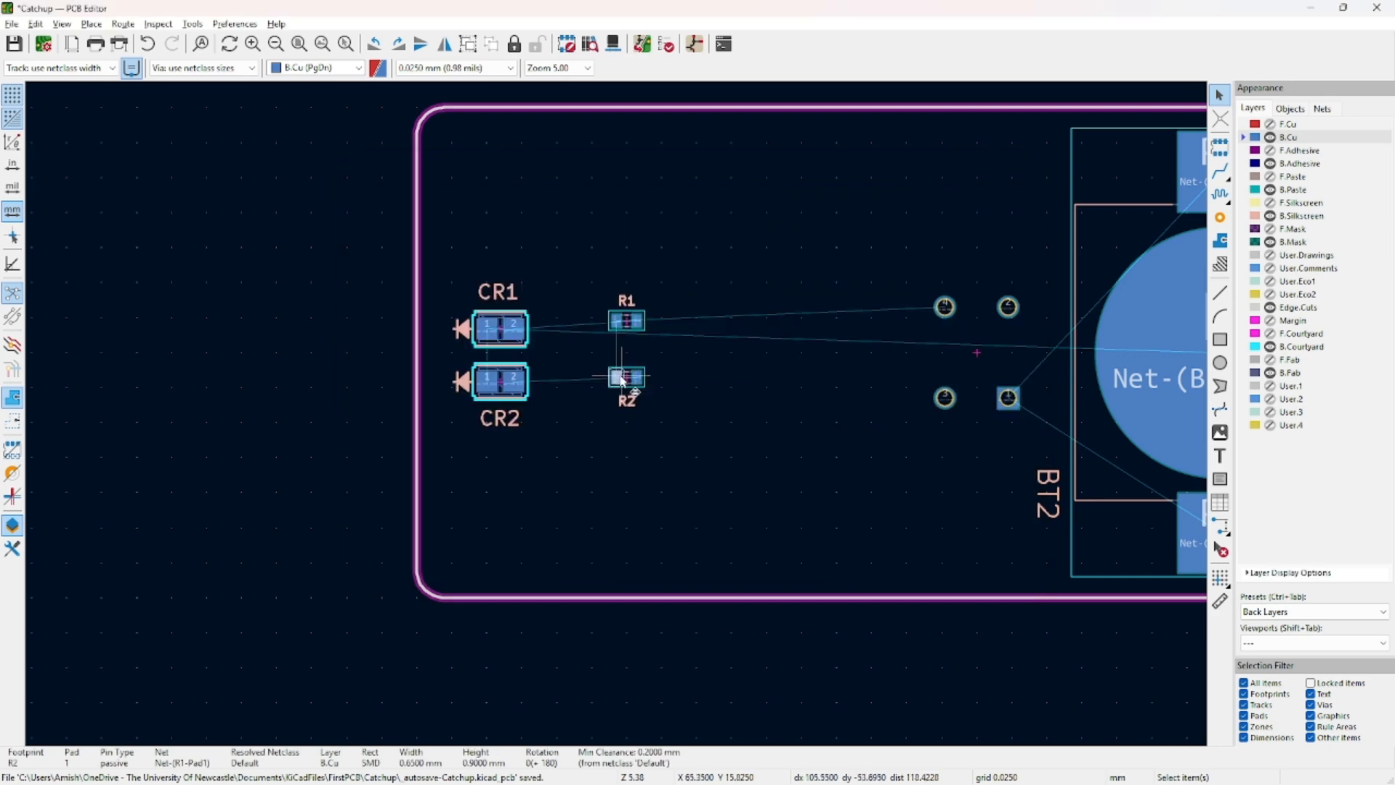
{"action": "scroll", "coordinate": [631, 383], "scroll_direction": "up", "scroll_amount": 5}
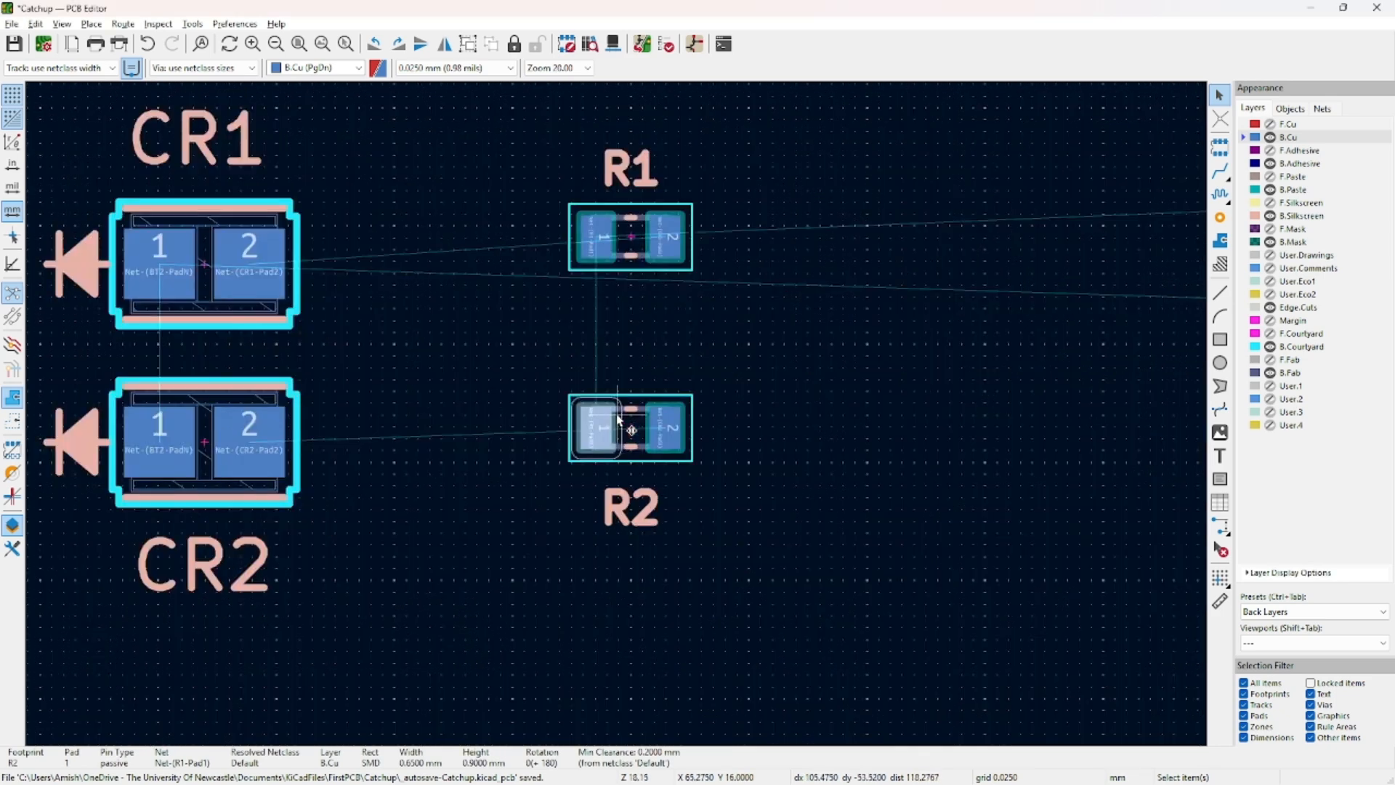
{"action": "left_click", "coordinate": [631, 433]}
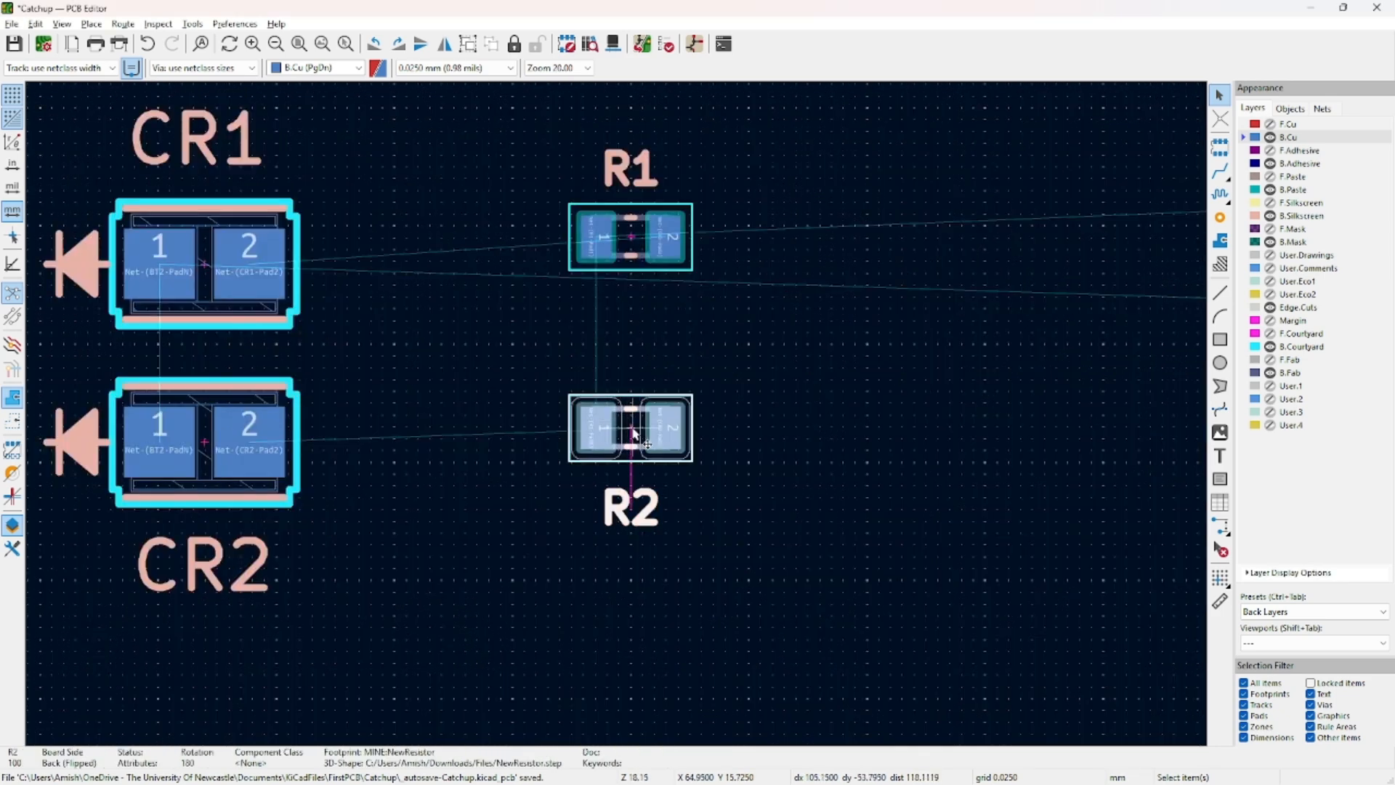
{"action": "left_click", "coordinate": [204, 439]}
{"action": "left_click", "coordinate": [203, 264]}
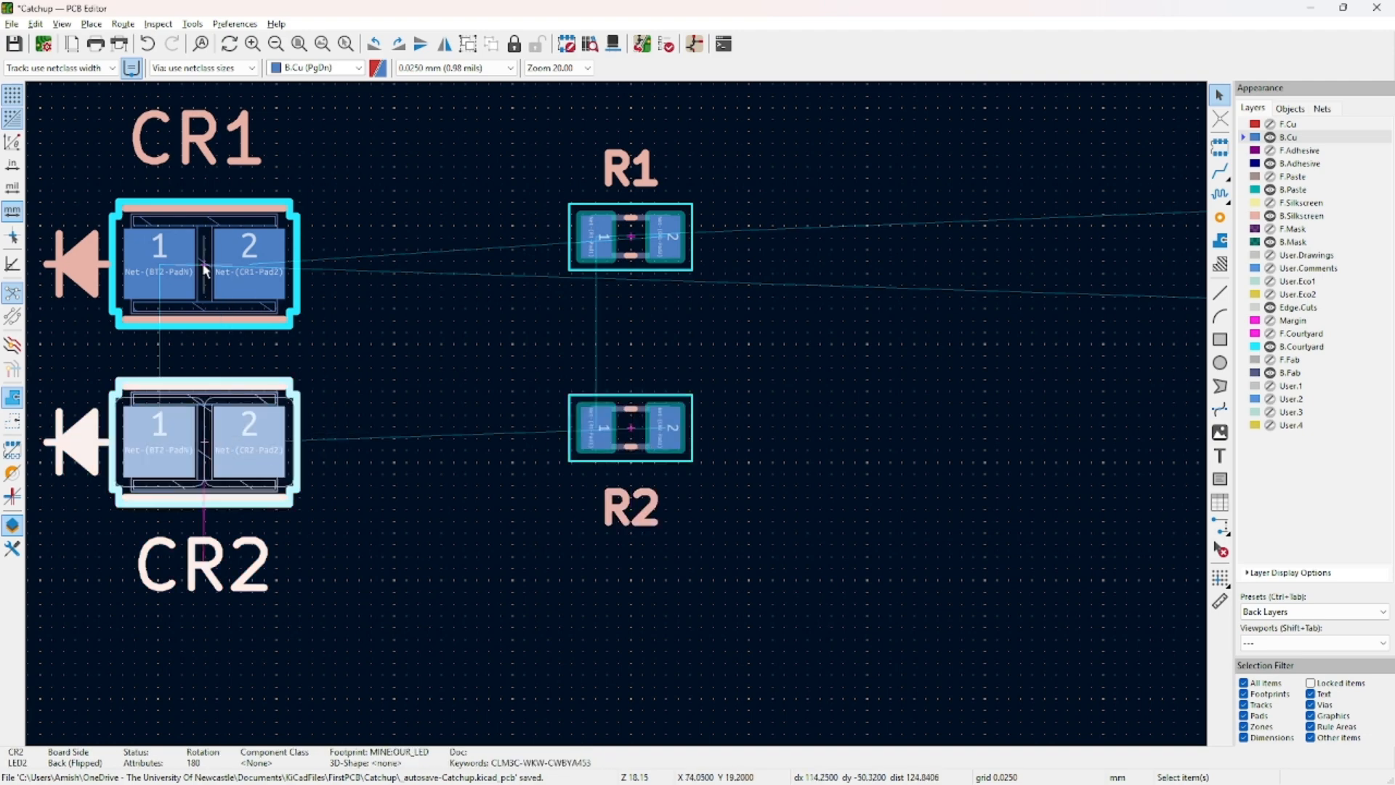
{"action": "scroll", "coordinate": [203, 264], "scroll_direction": "up", "scroll_amount": 5}
{"action": "scroll", "coordinate": [618, 418], "scroll_direction": "down", "scroll_amount": 4}
{"action": "left_click", "coordinate": [917, 375]}
{"action": "scroll", "coordinate": [724, 346], "scroll_direction": "up", "scroll_amount": 2}
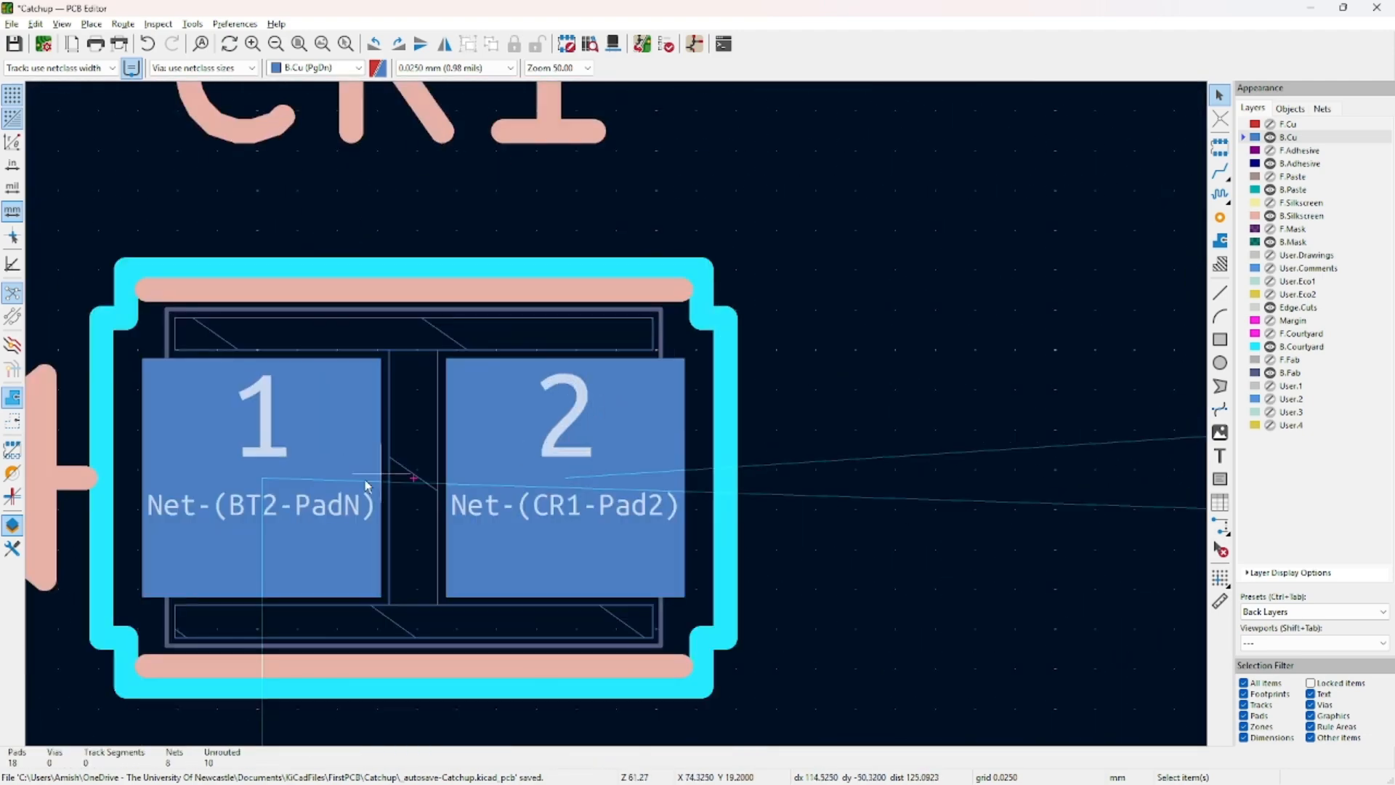
{"action": "key", "text": "ctrl"}
{"action": "key", "text": "ctrl"}
{"action": "scroll", "coordinate": [413, 476], "scroll_direction": "down", "scroll_amount": 2}
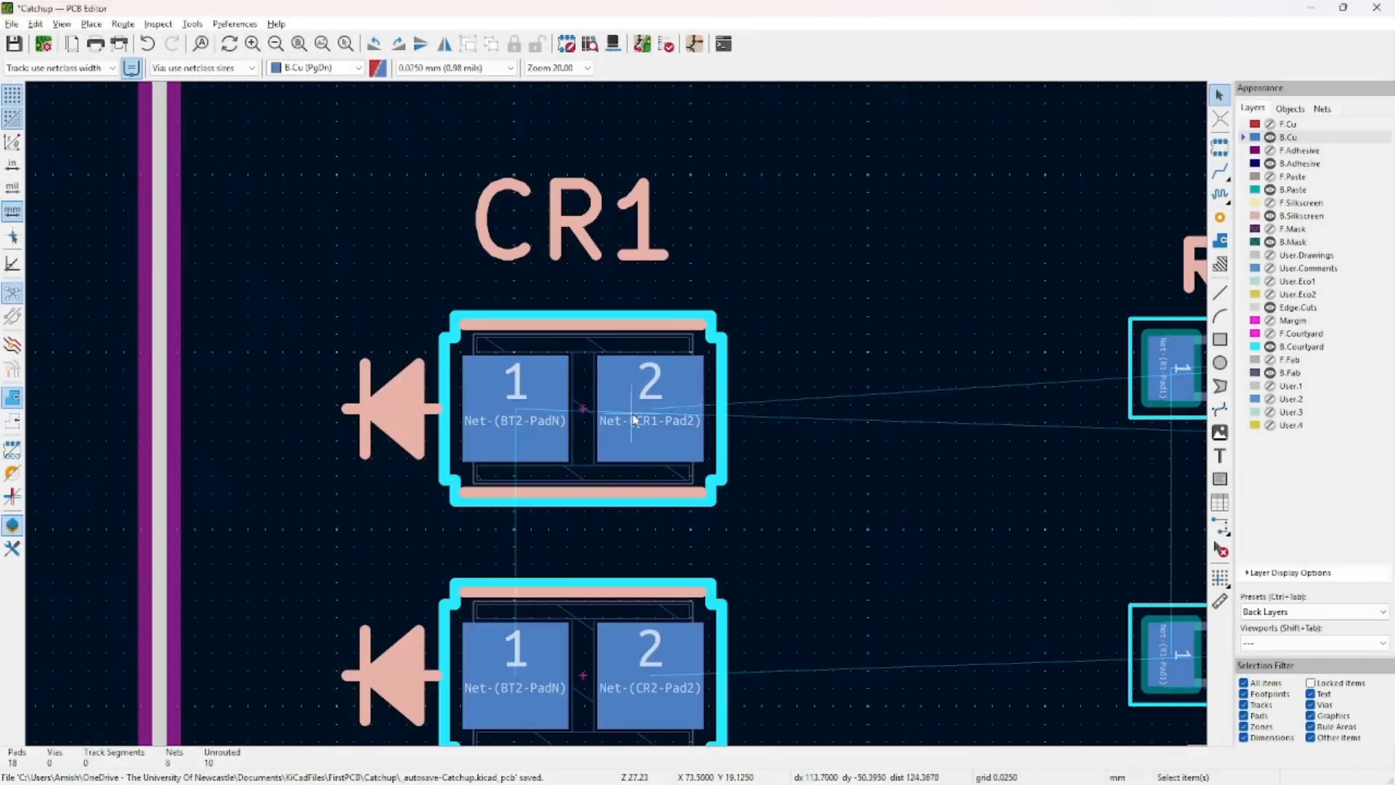
{"action": "middle_click_drag", "start_coordinate": [796, 396], "coordinate": [374, 405]}
{"action": "left_click", "coordinate": [812, 375]}
{"action": "middle_click_drag", "start_coordinate": [776, 457], "coordinate": [243, 430]}
{"action": "scroll", "coordinate": [243, 430], "scroll_direction": "down", "scroll_amount": 1}
{"action": "middle_click_drag", "start_coordinate": [585, 455], "coordinate": [131, 485]}
{"action": "middle_click_drag", "start_coordinate": [897, 464], "coordinate": [524, 445]}
{"action": "left_click", "coordinate": [631, 489]}
{"action": "scroll", "coordinate": [631, 489], "scroll_direction": "down", "scroll_amount": 1}
{"action": "middle_click_drag", "start_coordinate": [630, 489], "coordinate": [496, 405]}
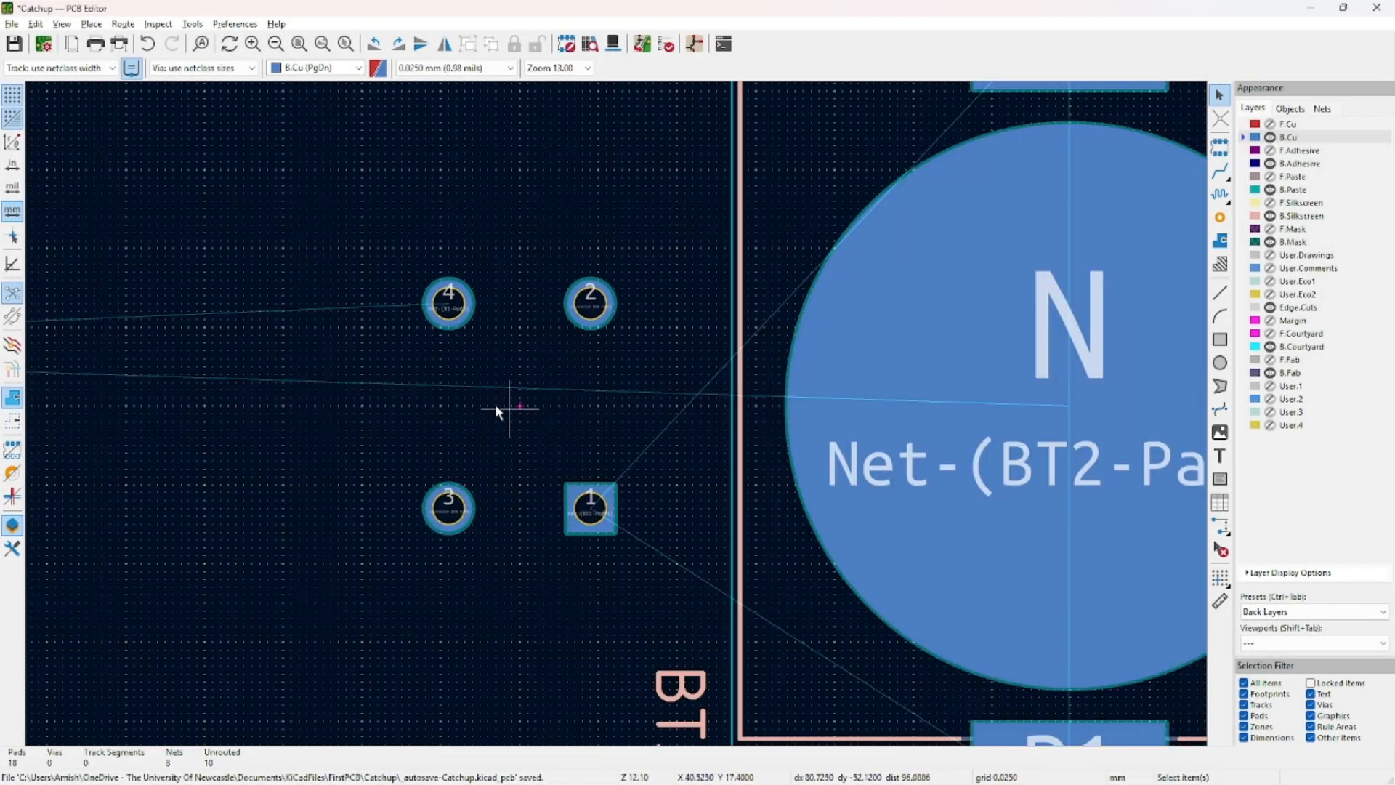
{"action": "left_click", "coordinate": [1288, 610]}
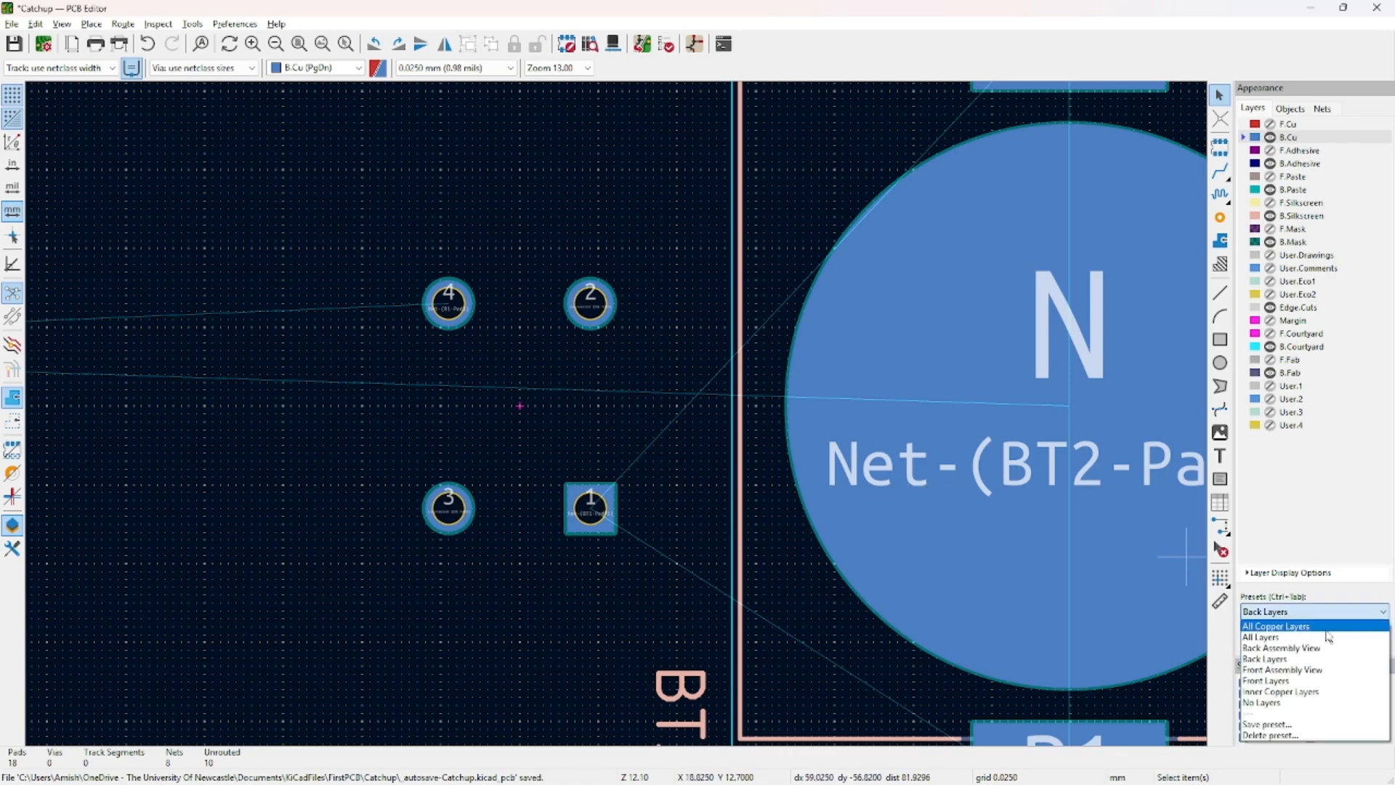
{"action": "left_click", "coordinate": [1304, 680]}
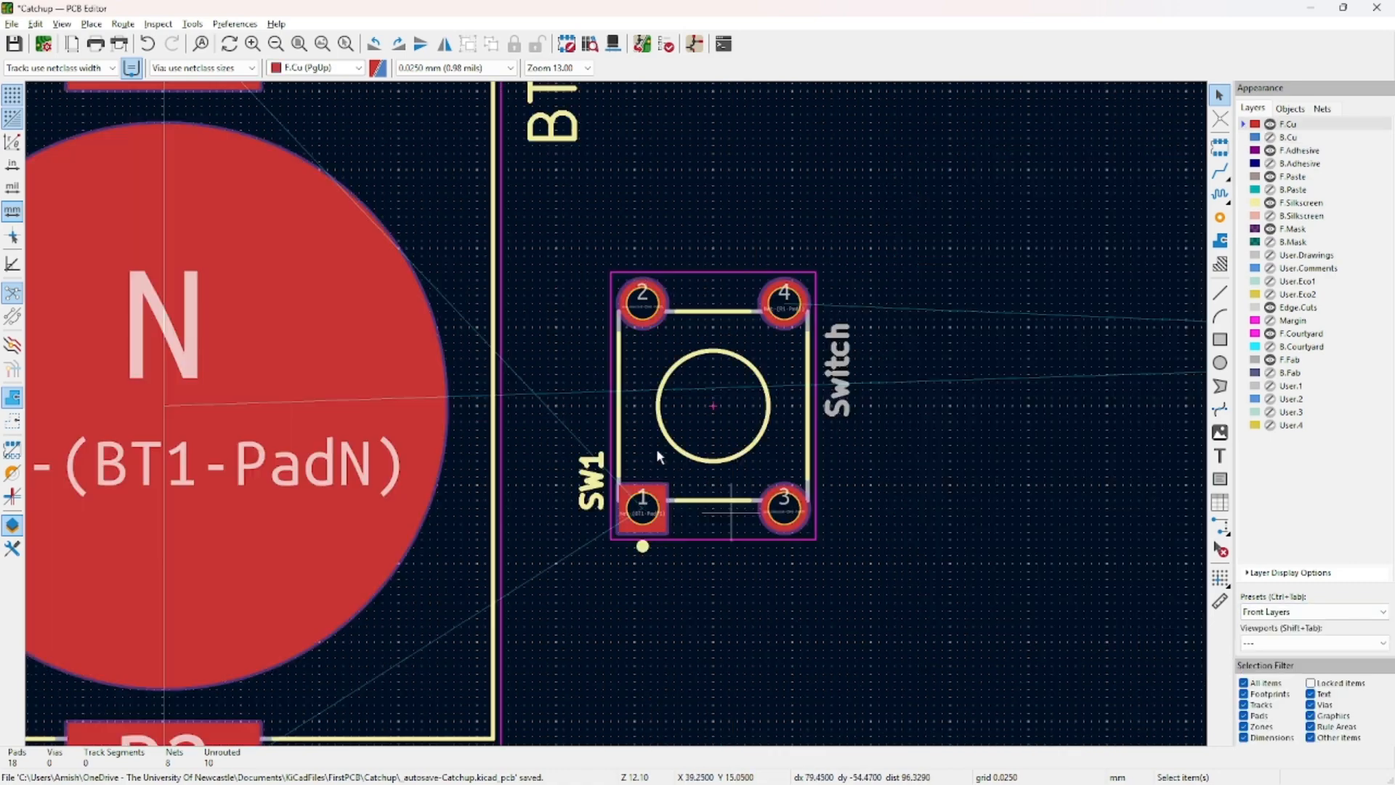
{"action": "left_click", "coordinate": [709, 417]}
{"action": "middle_click_drag", "start_coordinate": [230, 393], "coordinate": [599, 446]}
{"action": "scroll", "coordinate": [727, 279], "scroll_direction": "down", "scroll_amount": 2}
{"action": "middle_click_drag", "start_coordinate": [715, 268], "coordinate": [572, 271]}
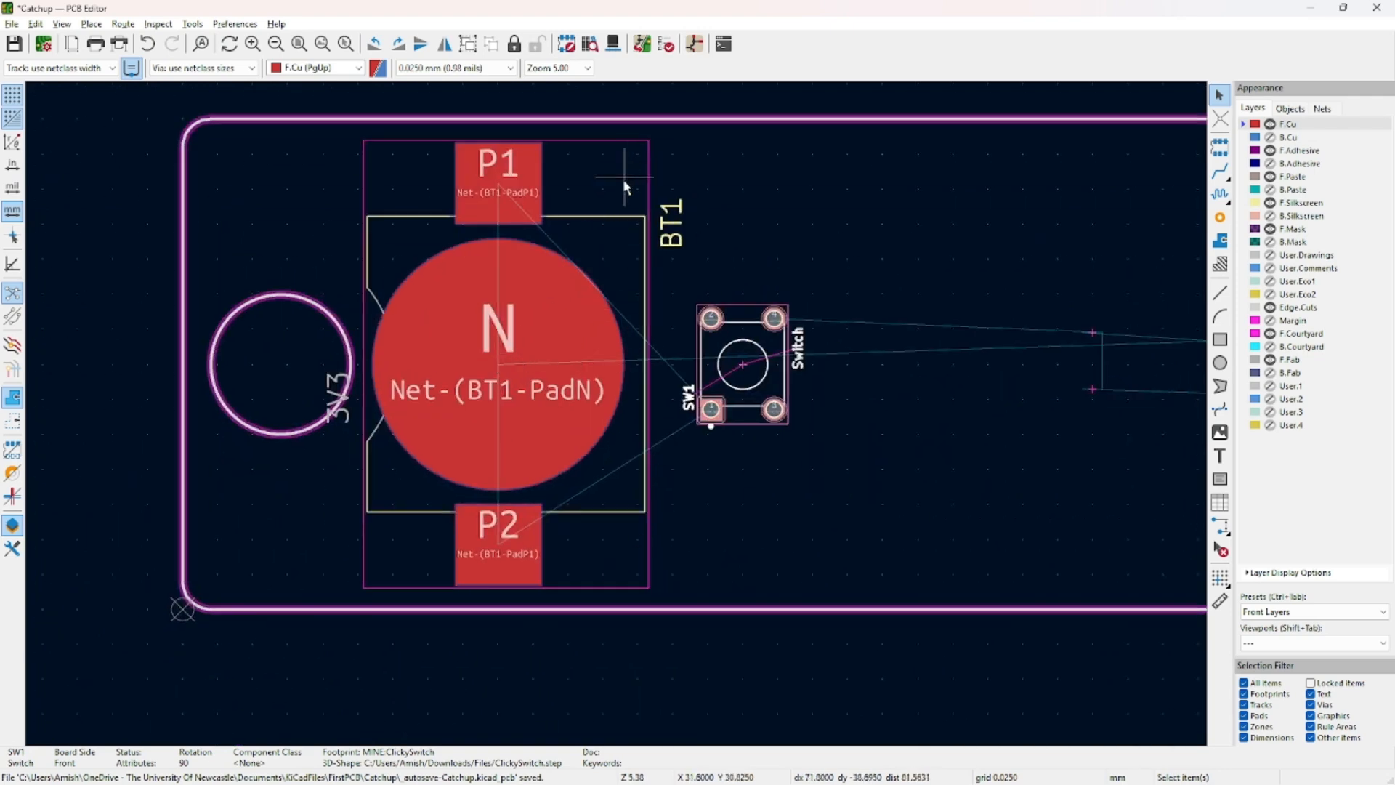
{"action": "left_click", "coordinate": [607, 226]}
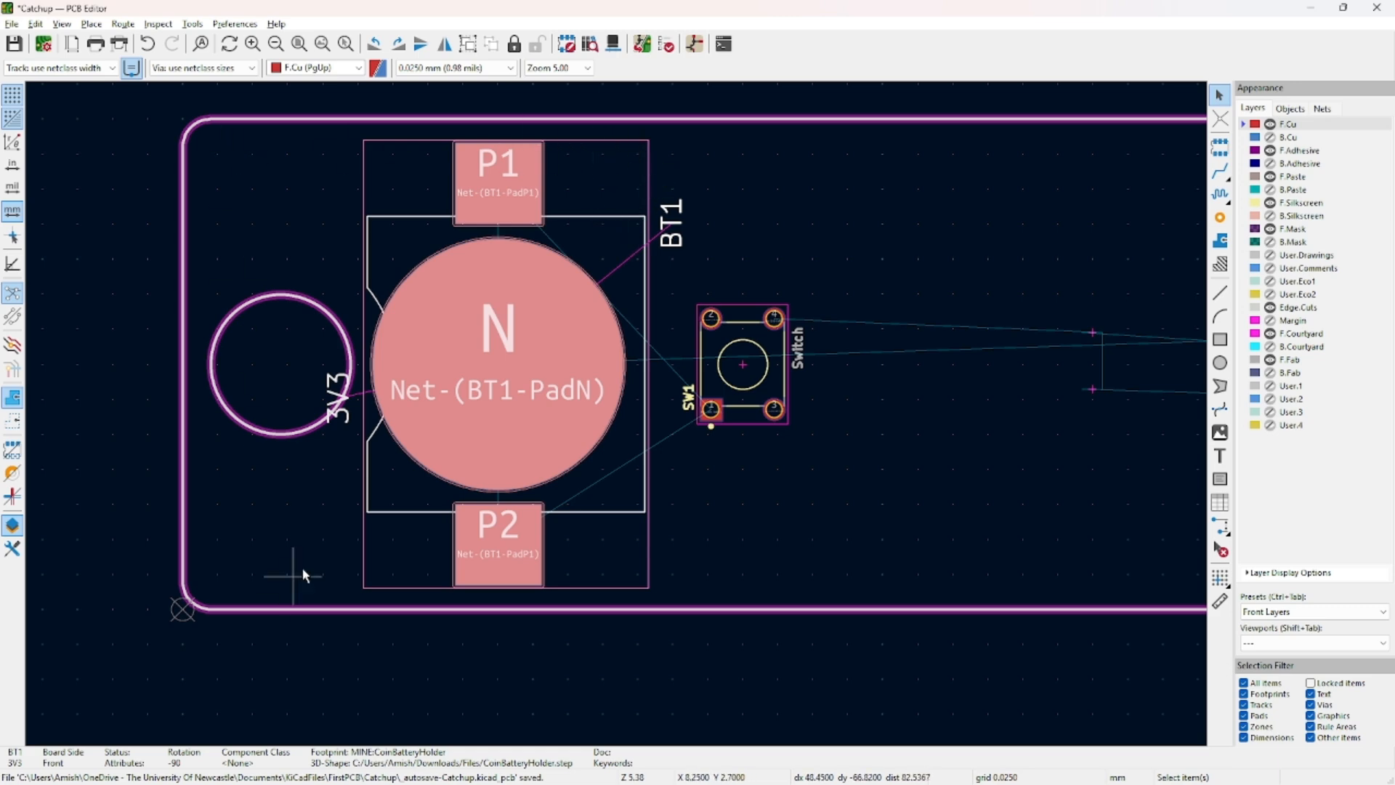
{"action": "left_click", "coordinate": [836, 152]}
{"action": "left_click", "coordinate": [1316, 611]}
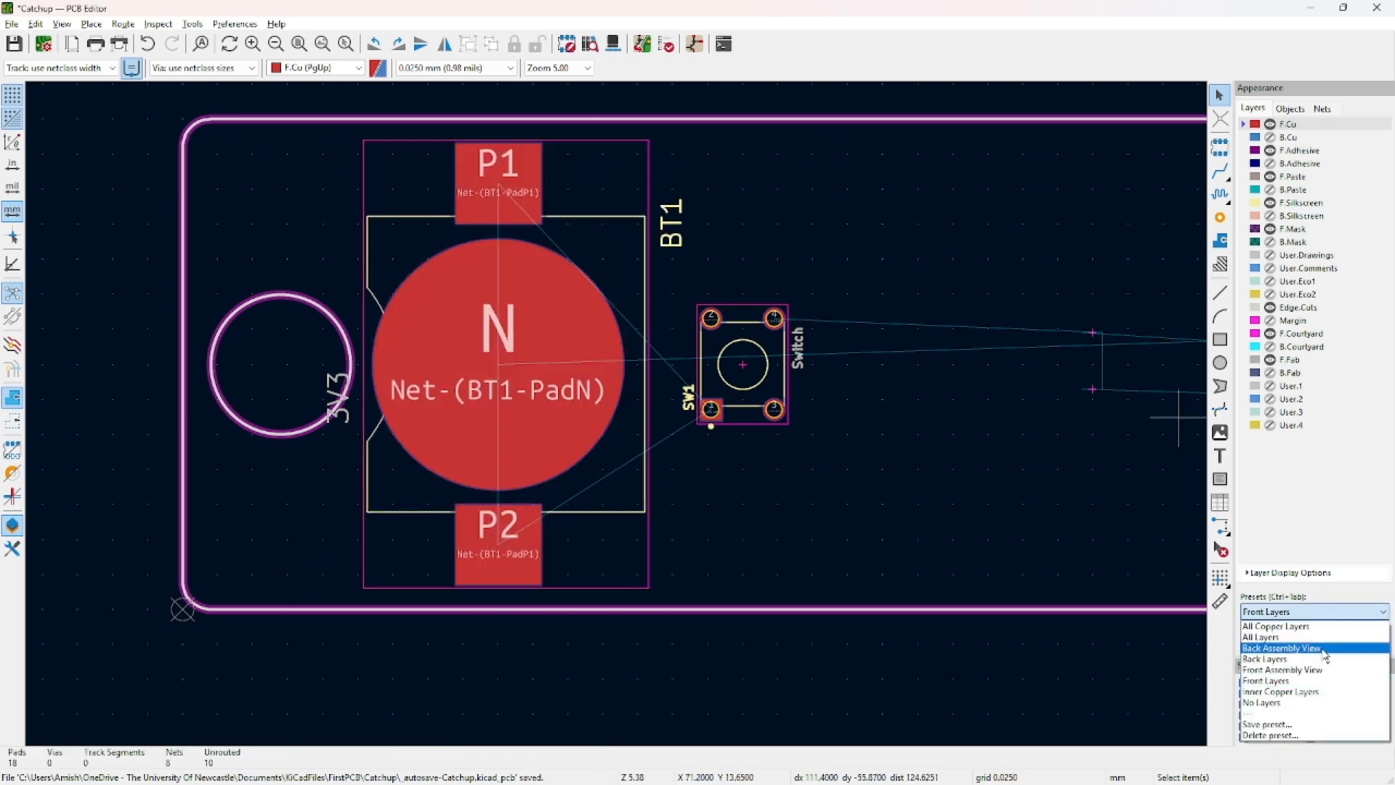
{"action": "left_click", "coordinate": [1312, 658]}
{"action": "middle_click_drag", "start_coordinate": [355, 390], "coordinate": [837, 365]}
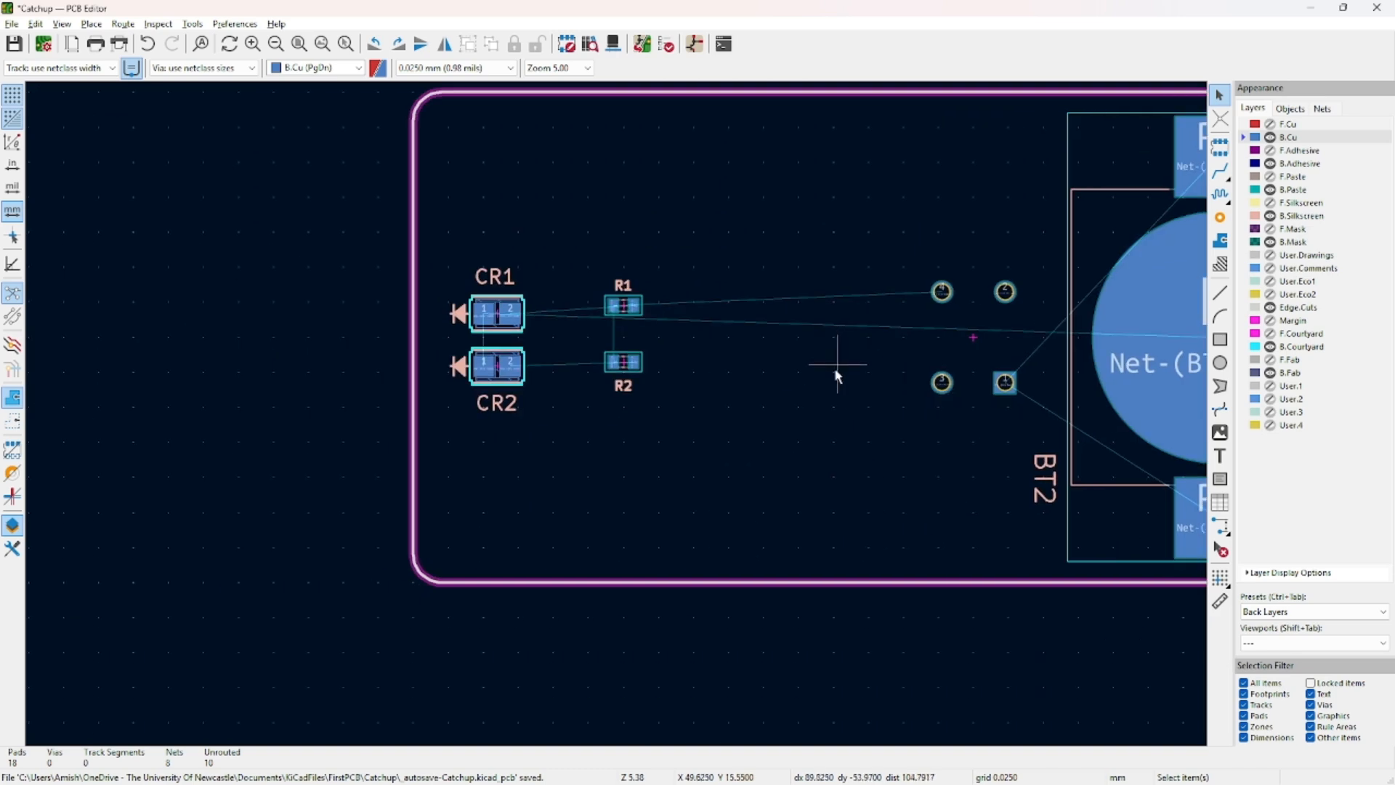
{"action": "scroll", "coordinate": [582, 320], "scroll_direction": "up", "scroll_amount": 2}
{"action": "middle_click_drag", "start_coordinate": [593, 322], "coordinate": [713, 435]}
{"action": "scroll", "coordinate": [789, 447], "scroll_direction": "up", "scroll_amount": 3}
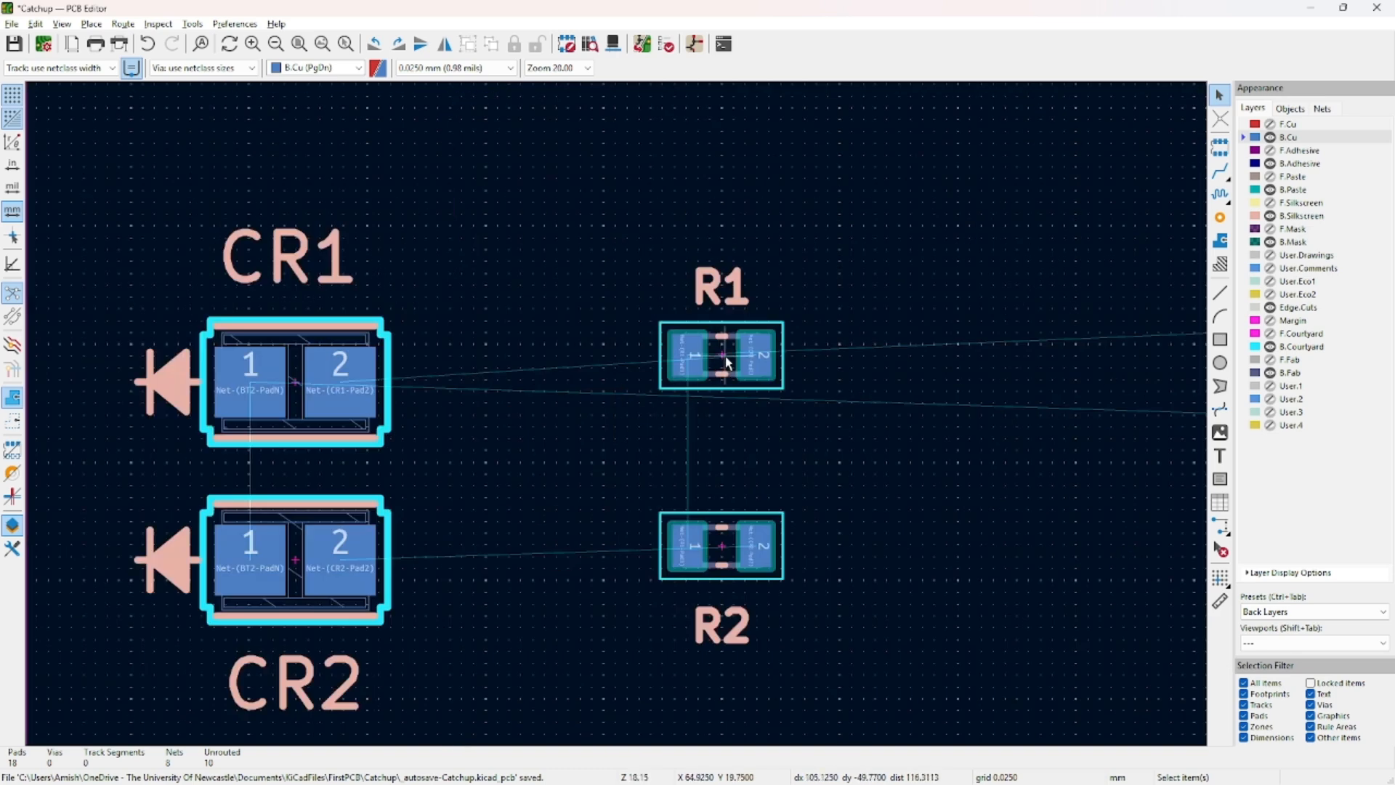
{"action": "left_click", "coordinate": [727, 361]}
Set R1's Y position to 19 and R2's Y position to 15 in Footprint Properties.
{"action": "double_click", "coordinate": [726, 361]}
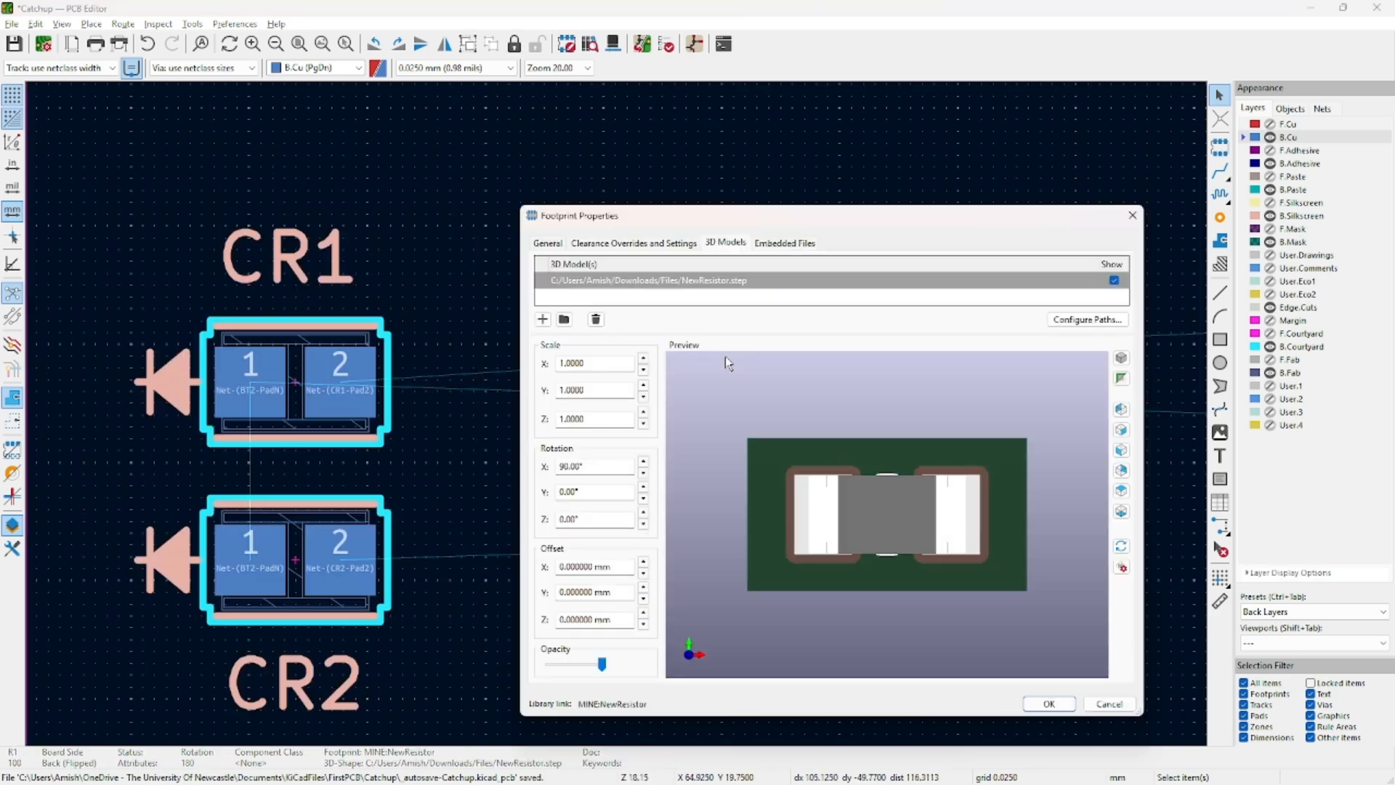
{"action": "left_click", "coordinate": [548, 243]}
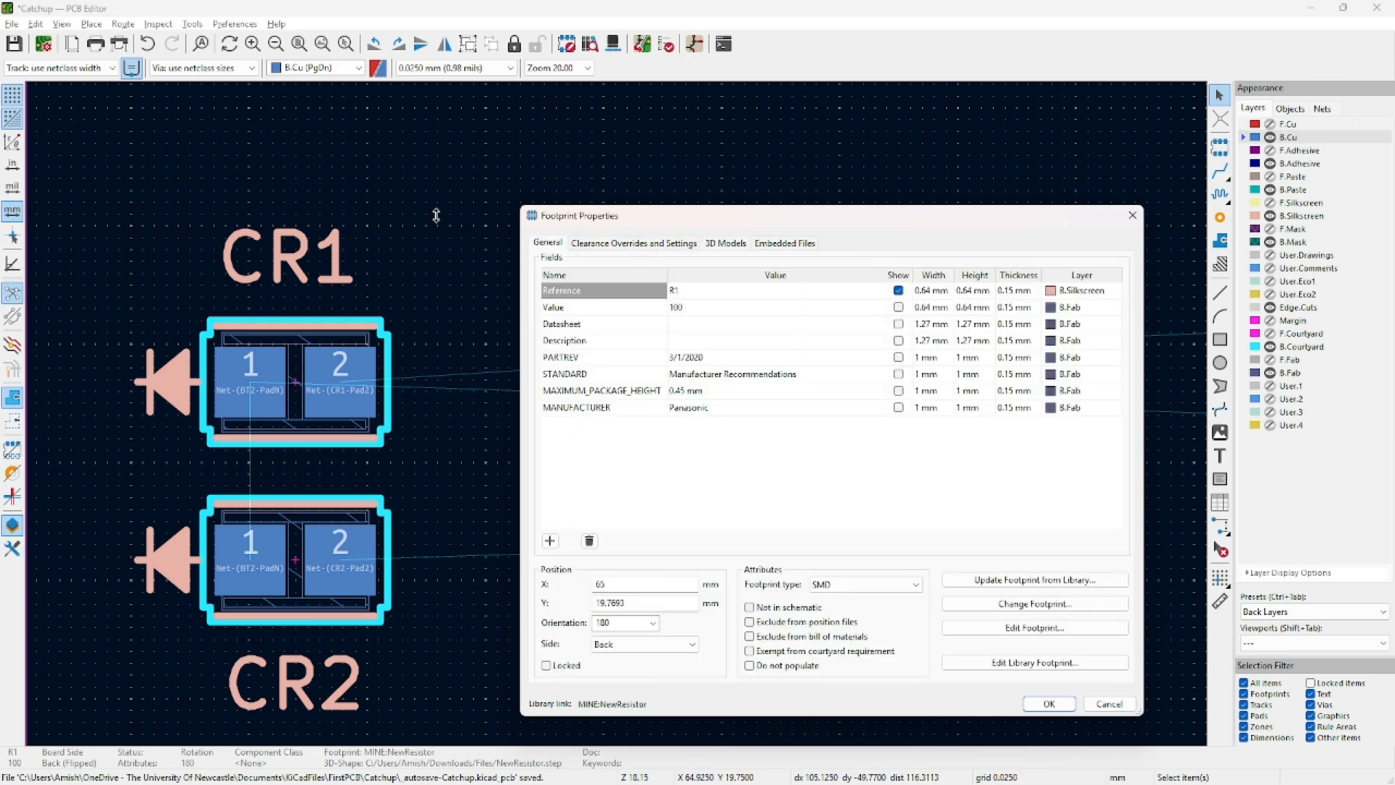
{"action": "left_click_drag", "start_coordinate": [667, 222], "coordinate": [1016, 177]}
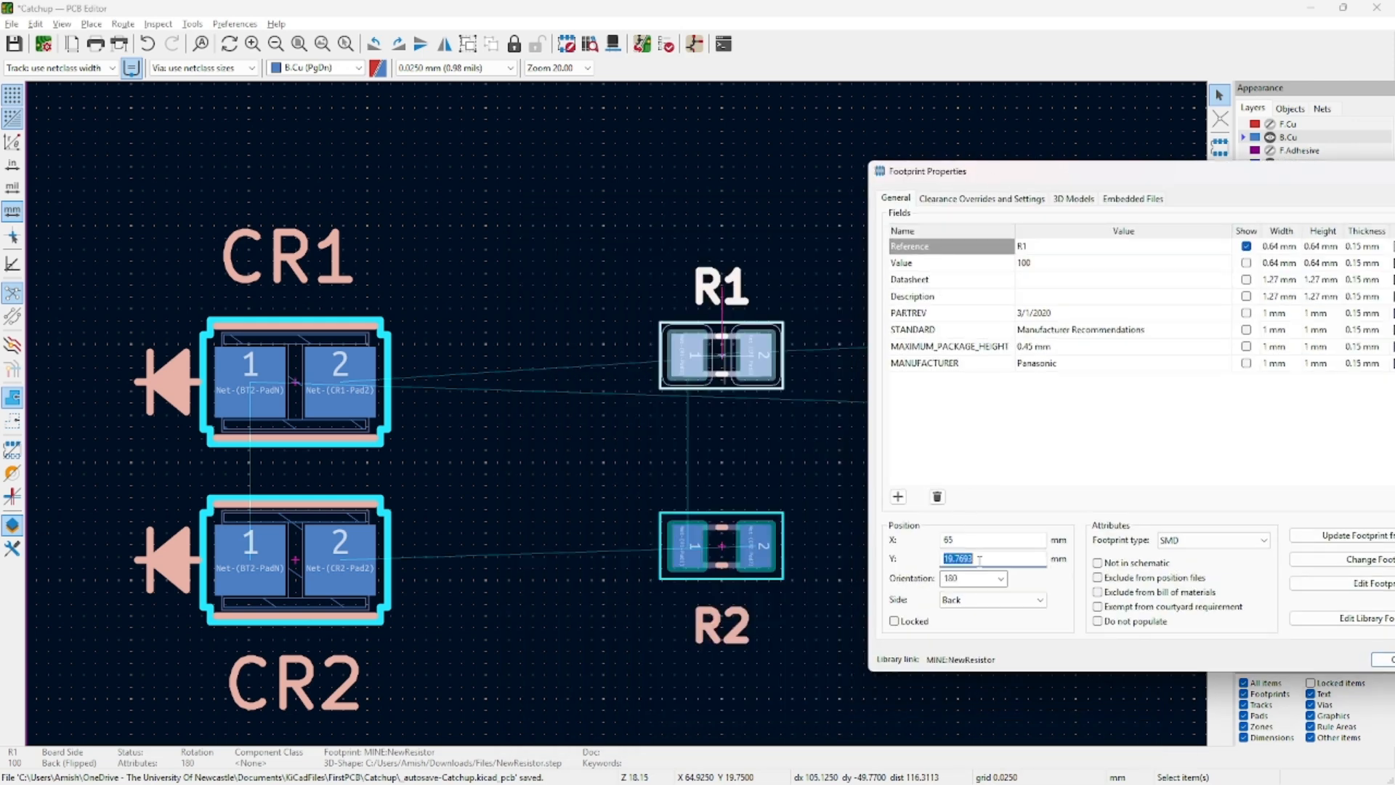
{"action": "type", "text": "19.5"}
{"action": "key", "text": "Return"}
{"action": "double_click", "coordinate": [722, 547]}
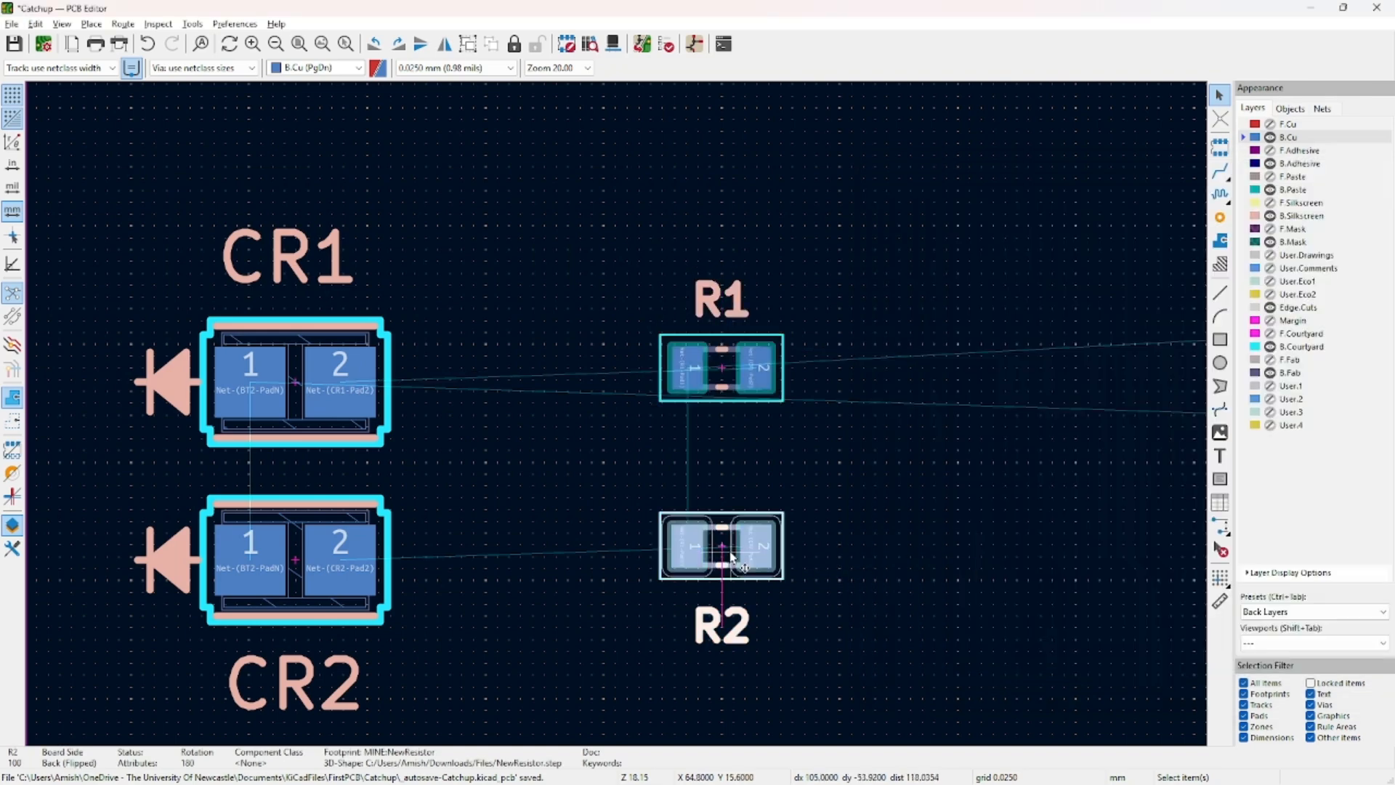
{"action": "left_click", "coordinate": [975, 557]}
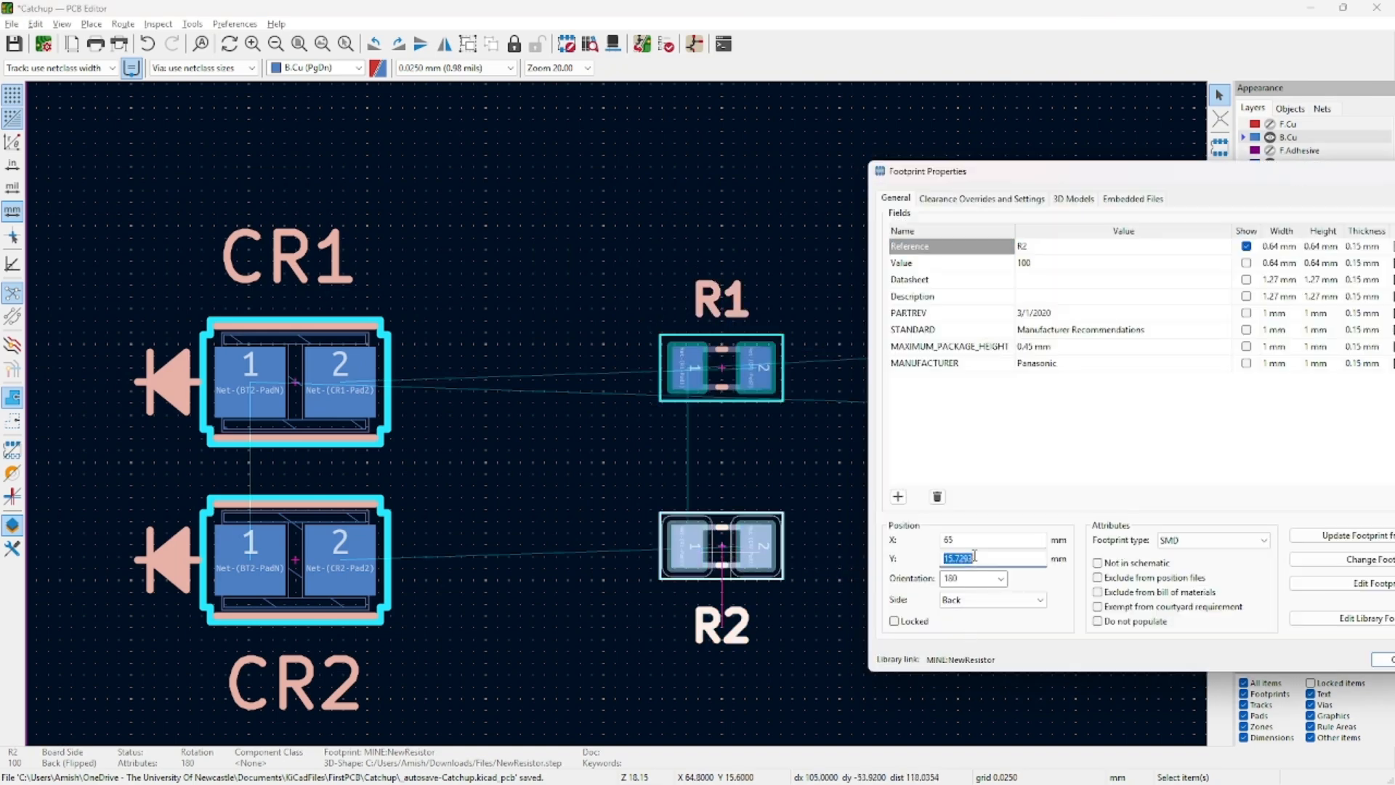
{"action": "type", "text": "15.5"}
{"action": "key", "text": "Return"}
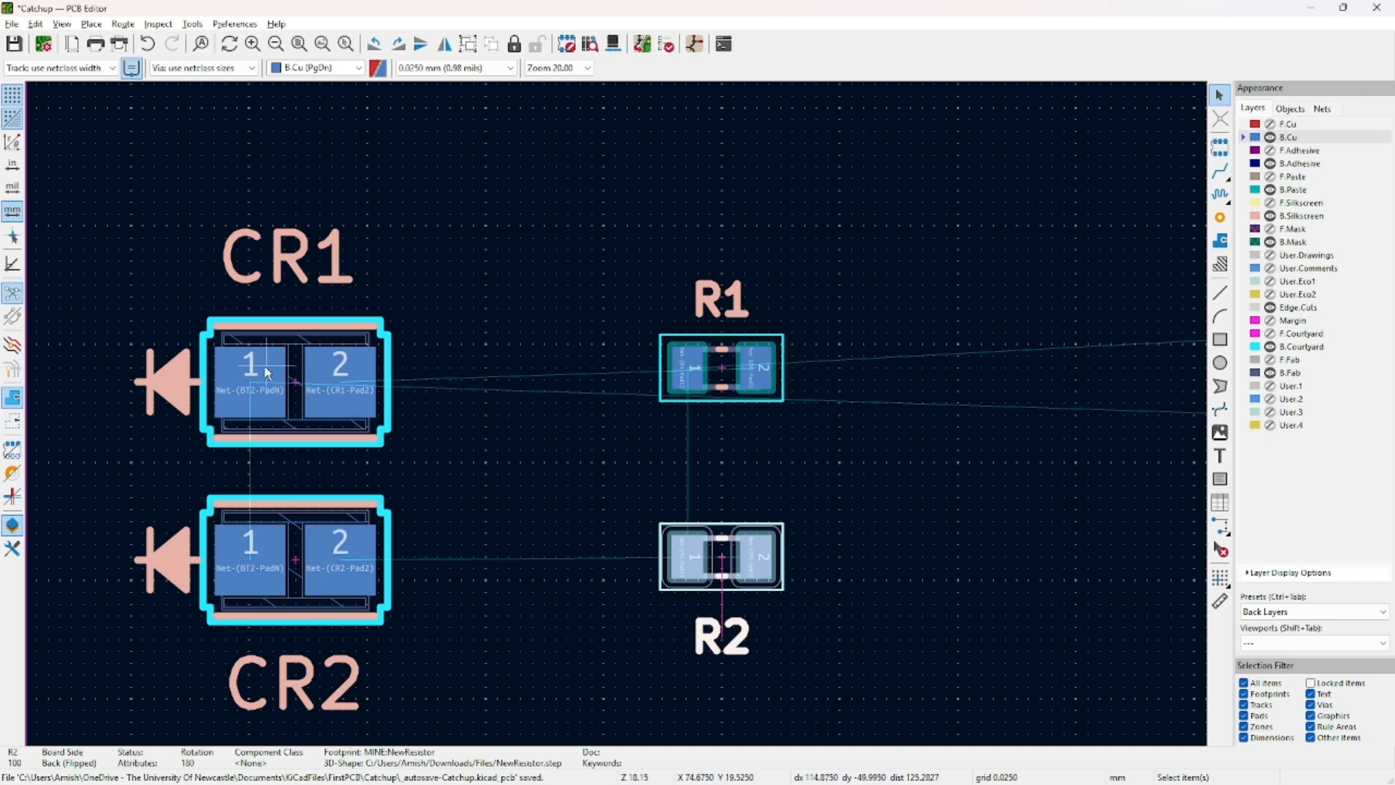
Set CR1's Y position to 19 and CR2's Y position to 15.4.
{"action": "double_click", "coordinate": [294, 390]}
{"action": "left_click", "coordinate": [982, 557]}
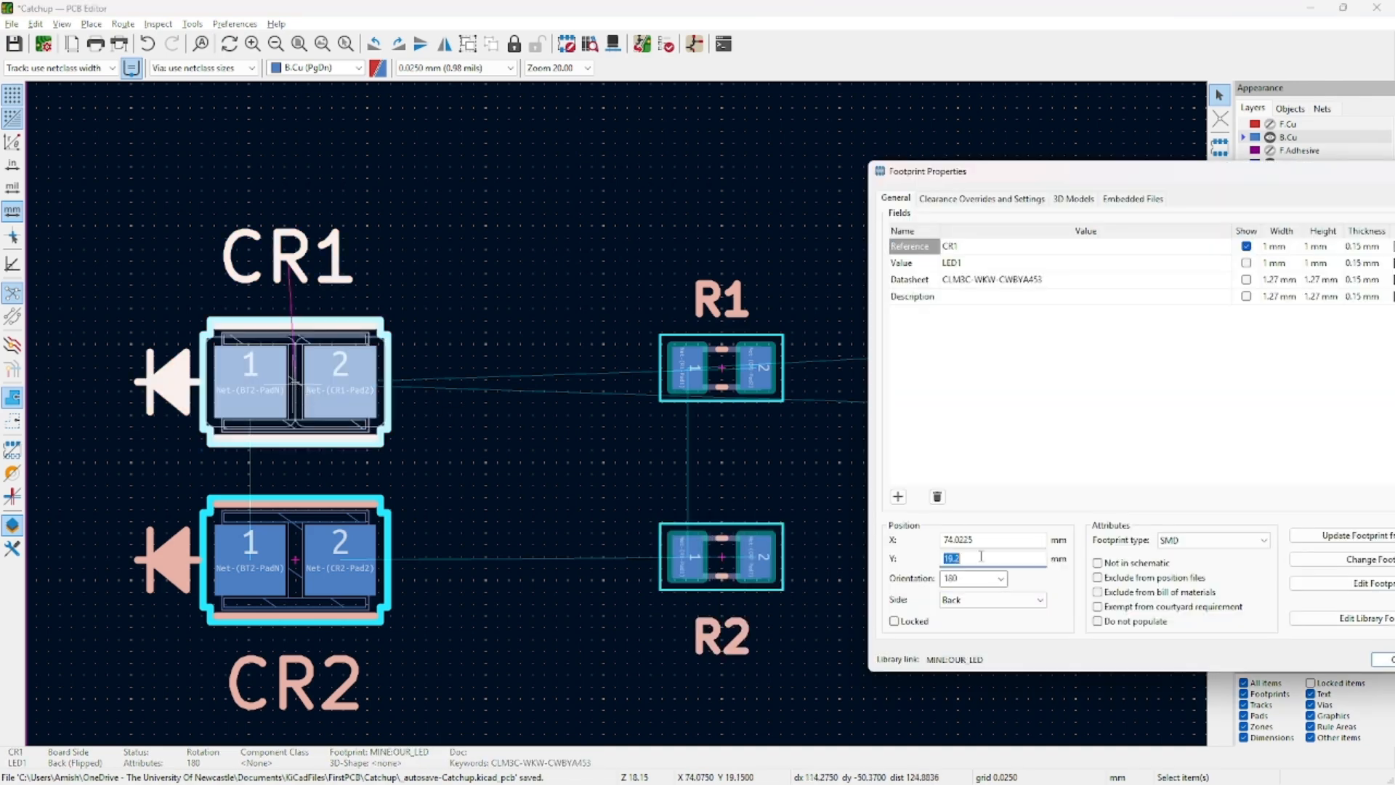
{"action": "type", "text": "19"}
{"action": "key", "text": "Return"}
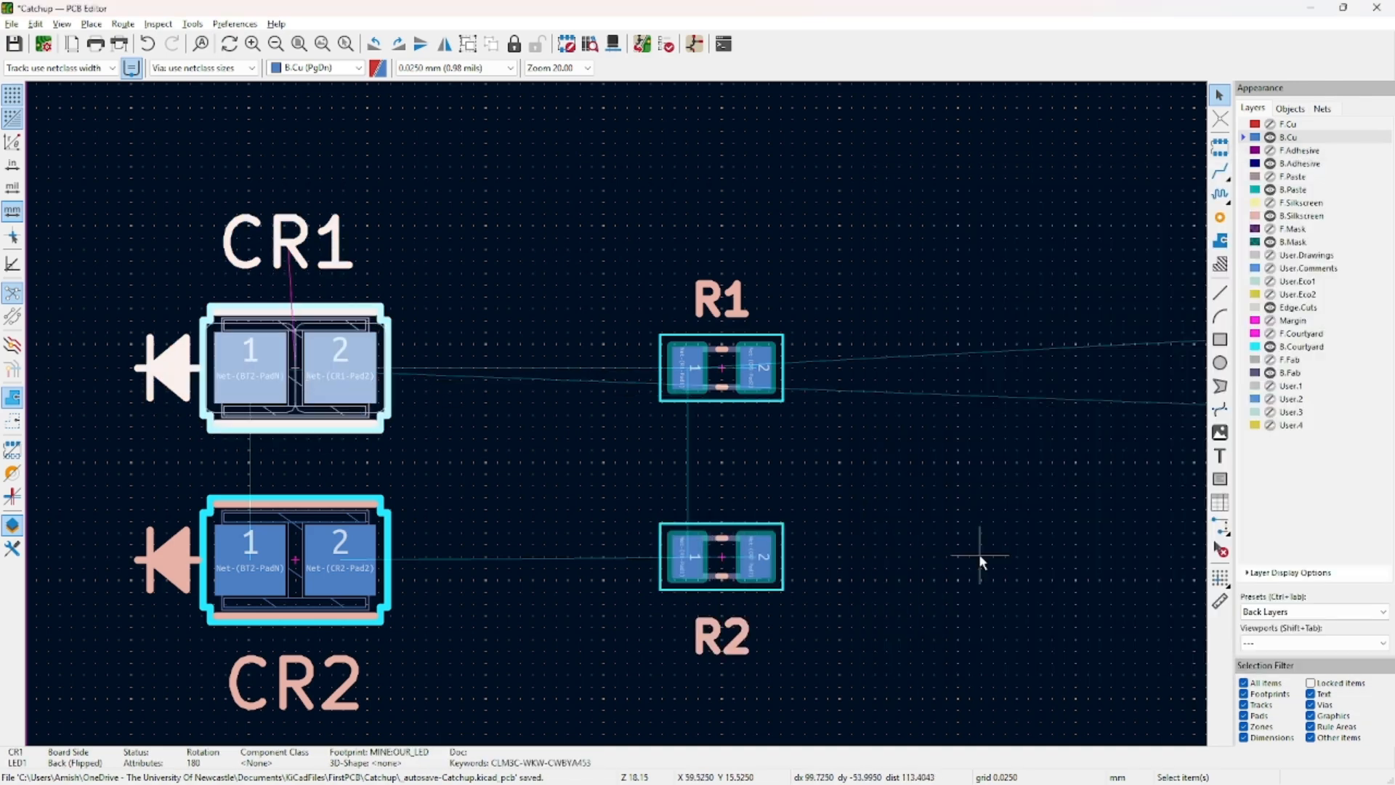
{"action": "left_click", "coordinate": [326, 574]}
{"action": "double_click", "coordinate": [325, 573]}
{"action": "left_click", "coordinate": [985, 558]}
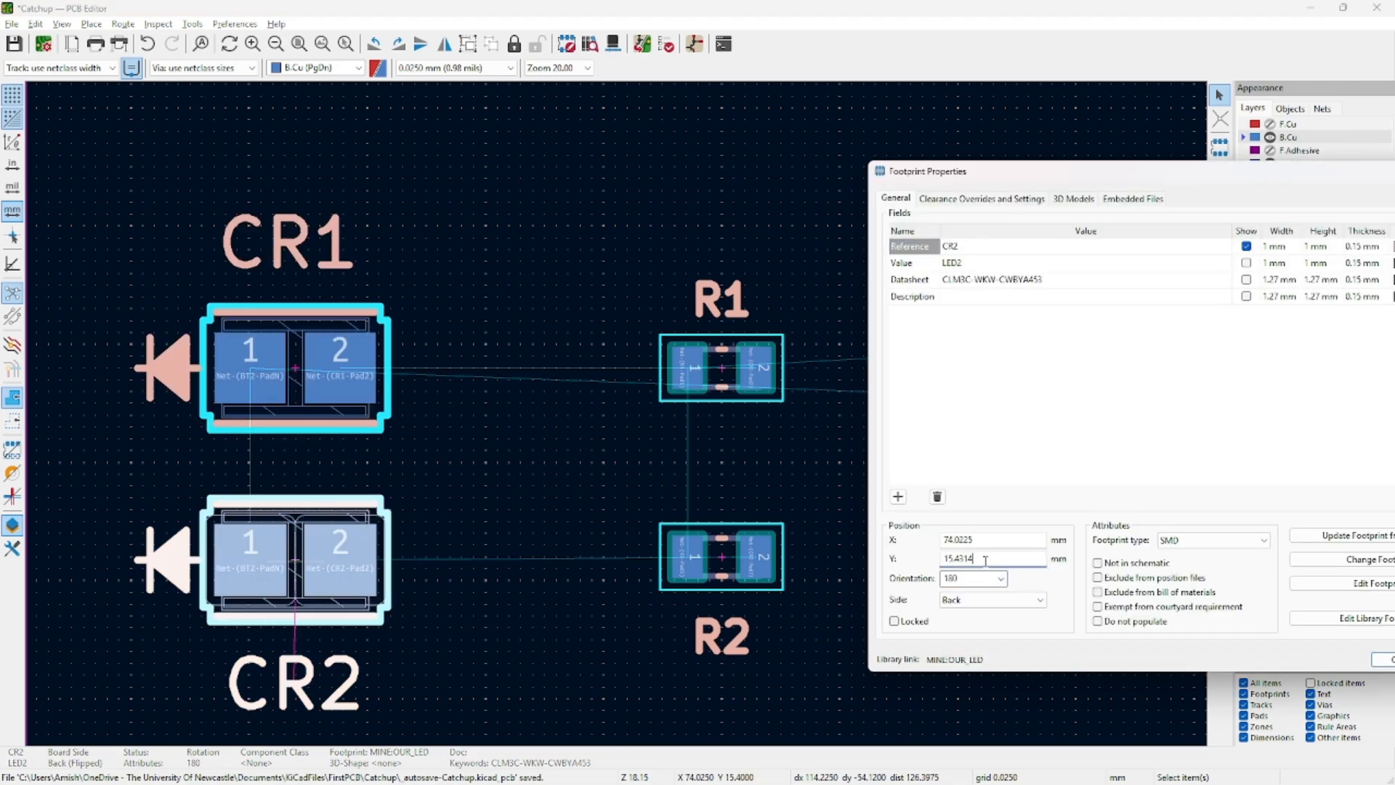
{"action": "type", "text": "15.4"}
{"action": "key", "text": "Return"}
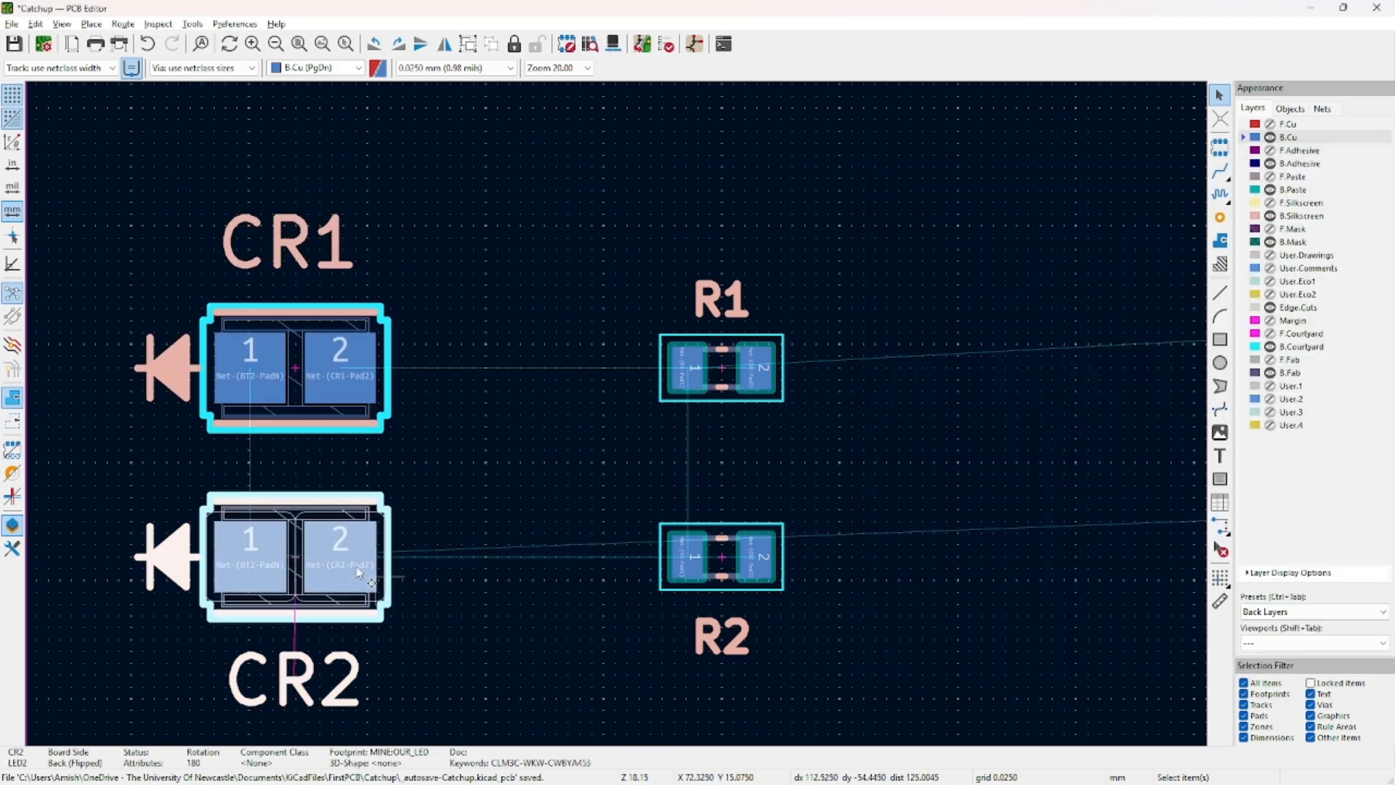
{"action": "double_click", "coordinate": [294, 372]}
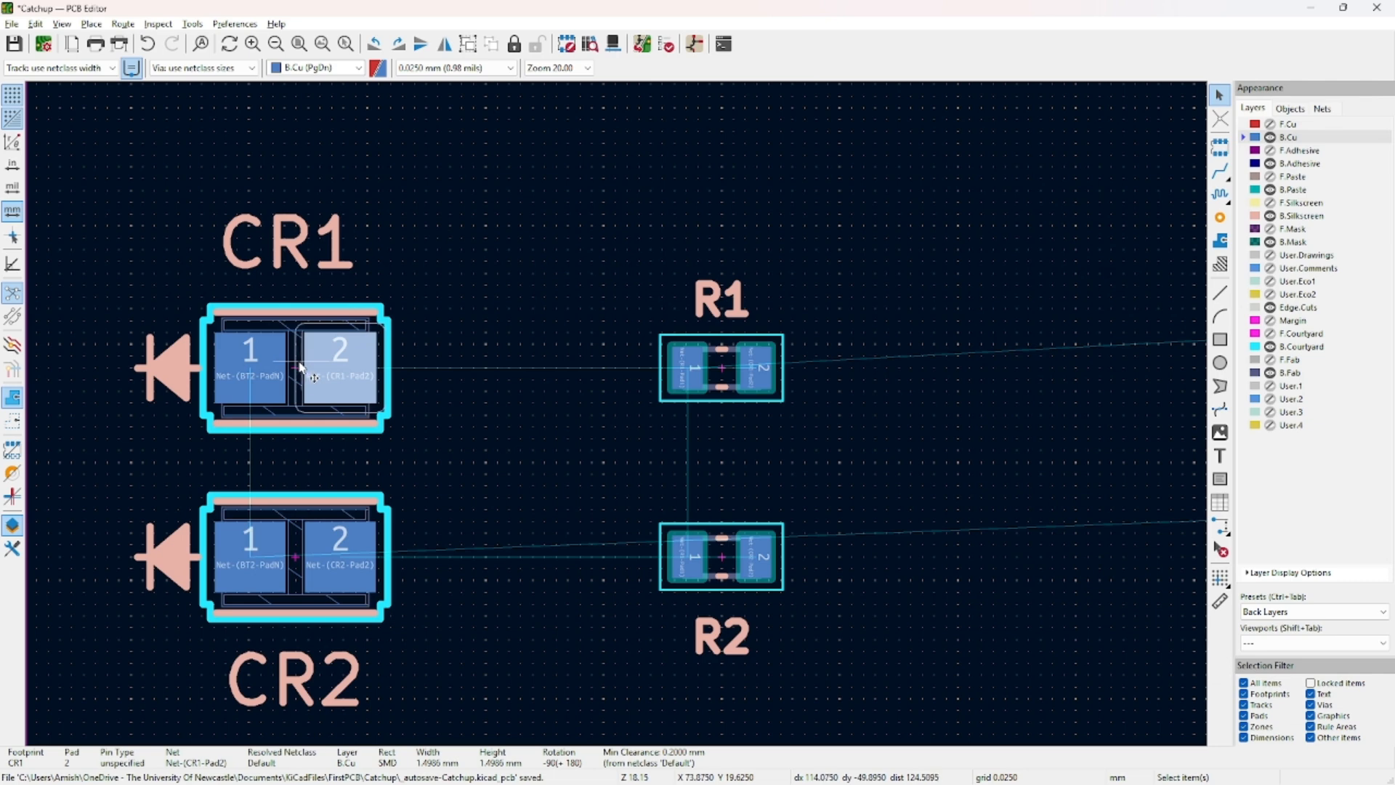
{"action": "left_click", "coordinate": [975, 541]}
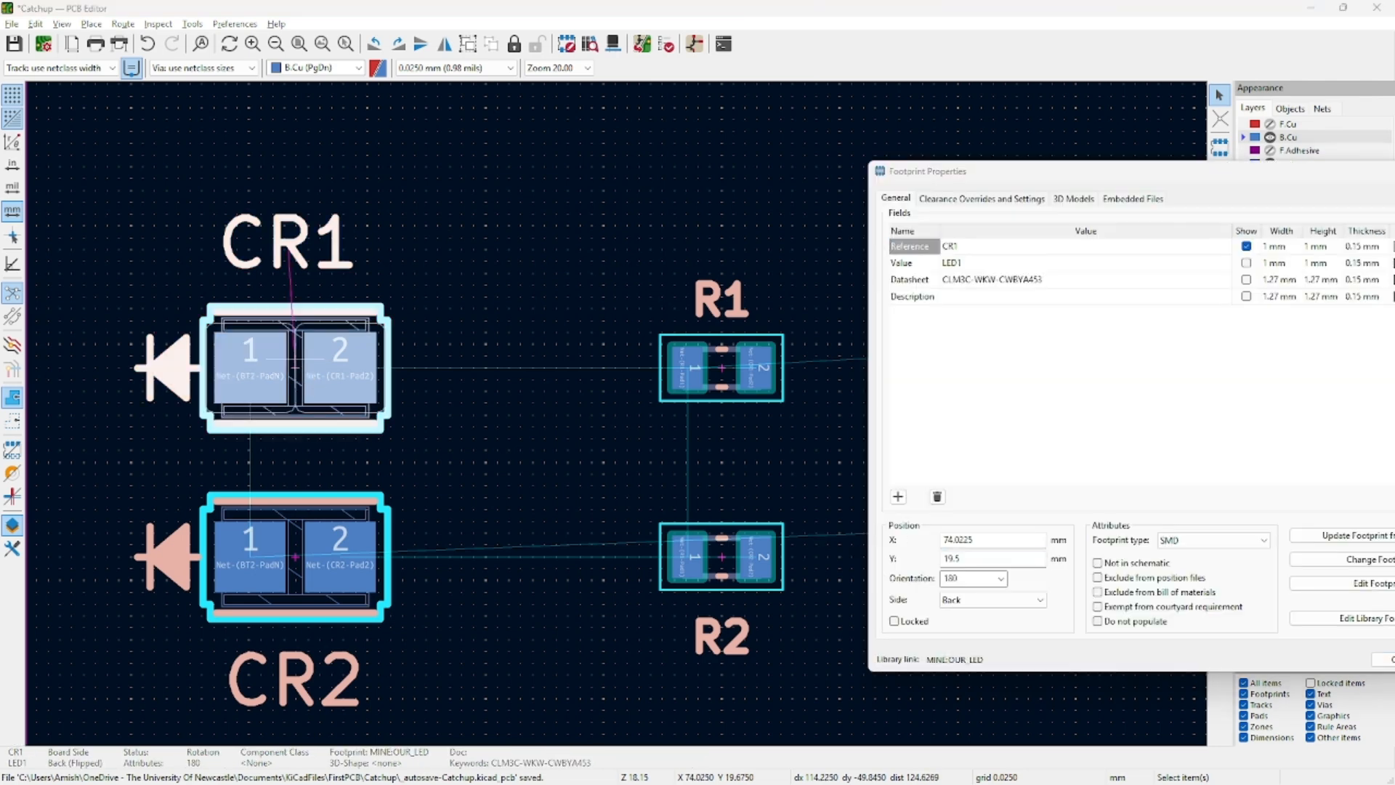
Set the X position of both CR1 and CR2 to 69 mm.
{"action": "left_click", "coordinate": [991, 540]}
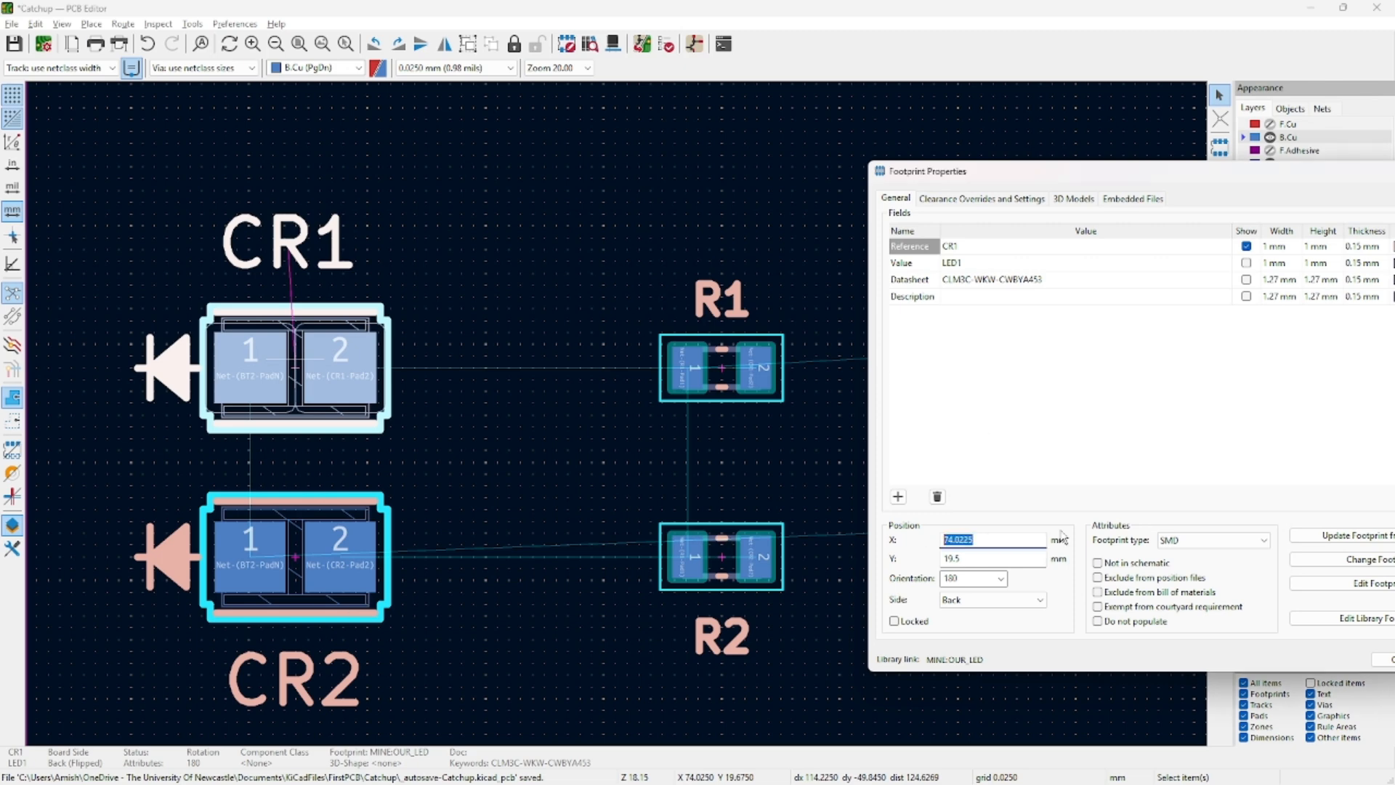
{"action": "type", "text": "69"}
{"action": "left_click", "coordinate": [1005, 558]}
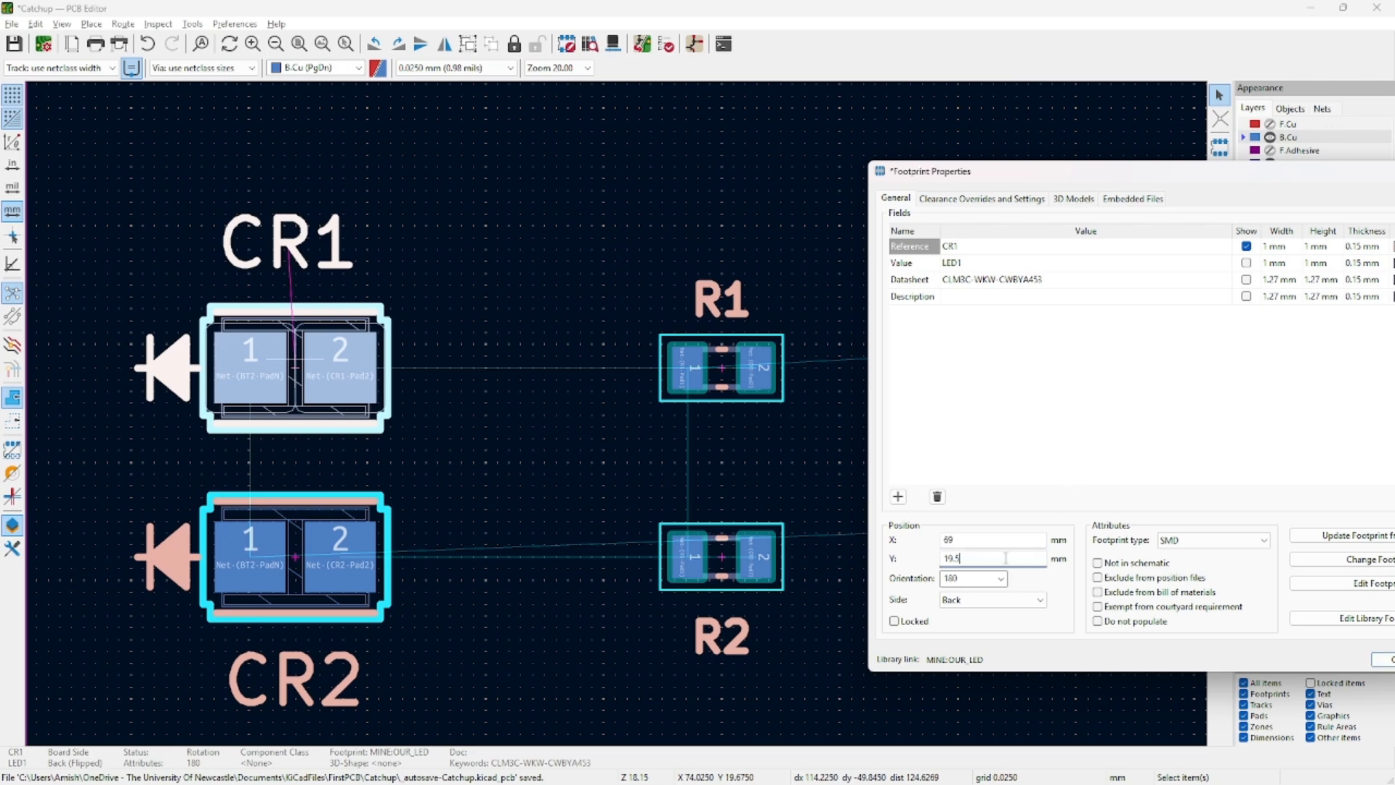
{"action": "left_click", "coordinate": [1379, 660]}
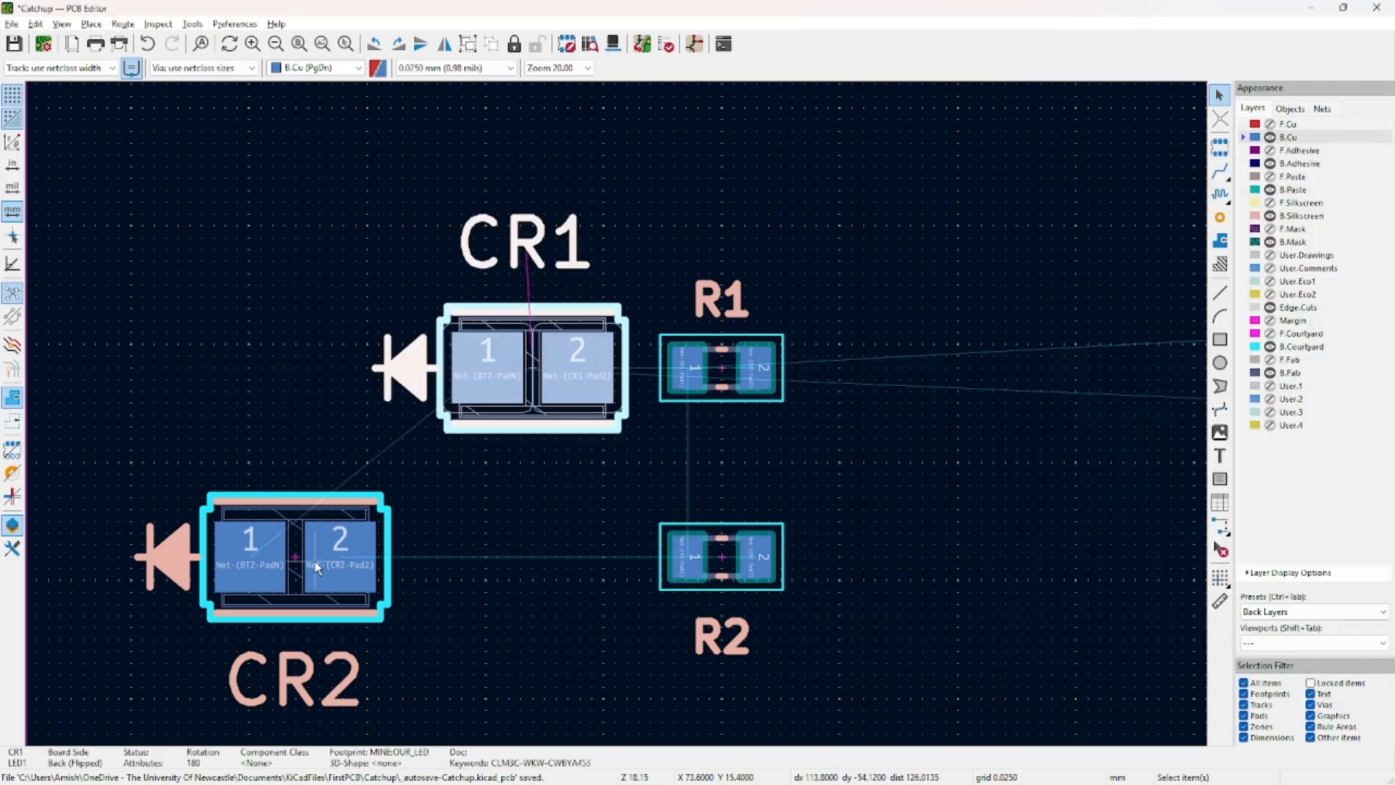
{"action": "double_click", "coordinate": [304, 559]}
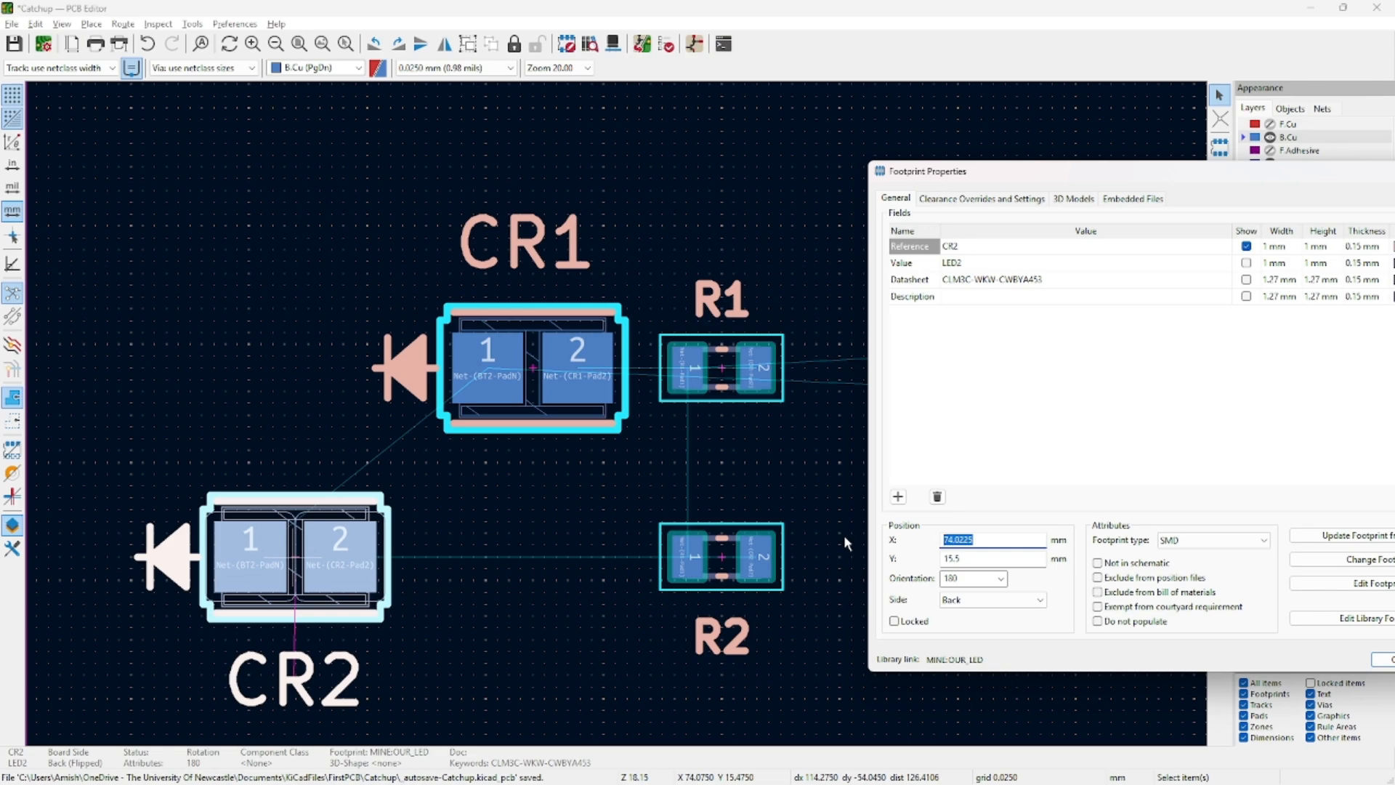
{"action": "type", "text": "69"}
{"action": "key", "text": "Tab"}
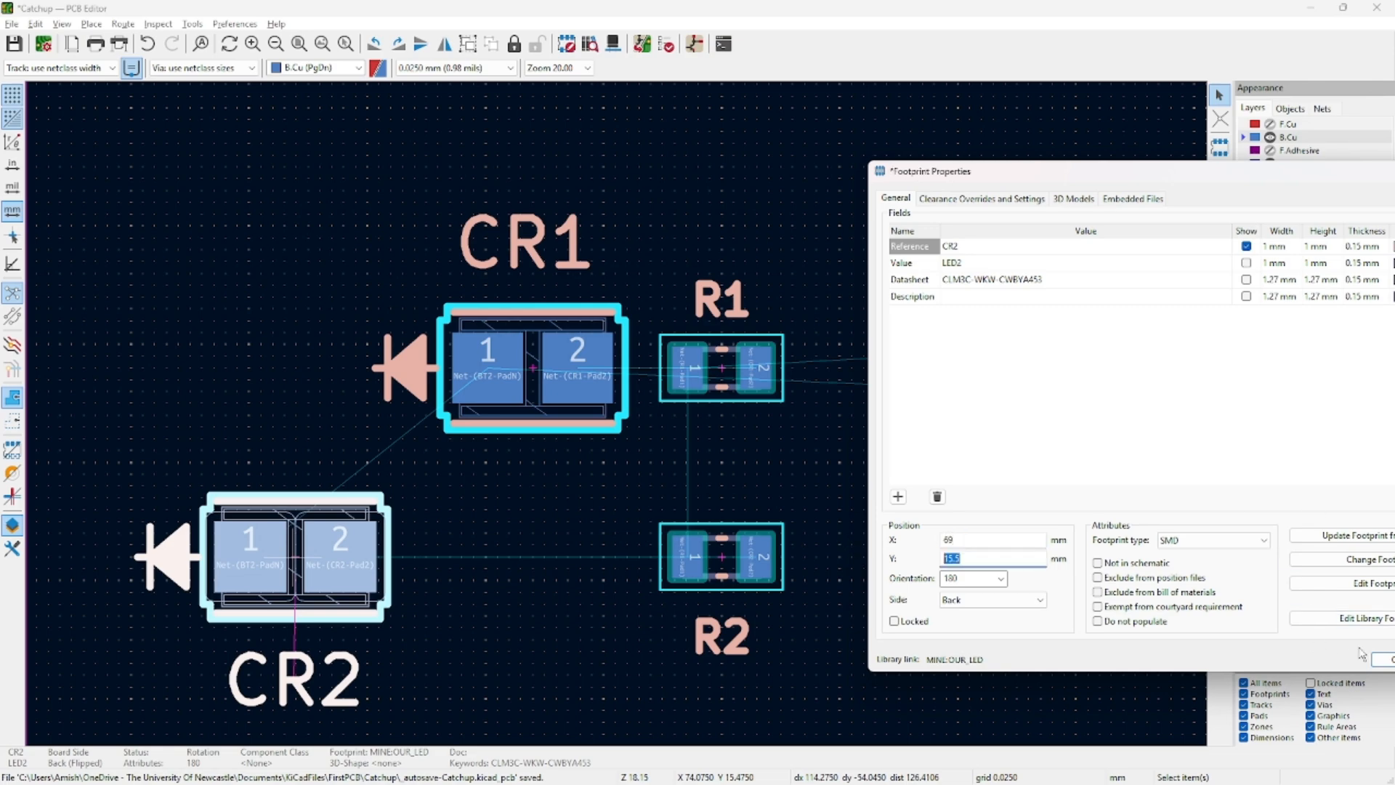
{"action": "left_click", "coordinate": [1384, 659]}
Box-select CR1, CR2, R1 and R2 to check their alignment, then deselect them.
{"action": "left_click", "coordinate": [877, 498]}
{"action": "scroll", "coordinate": [583, 368], "scroll_direction": "down", "scroll_amount": 2}
{"action": "left_click_drag", "start_coordinate": [756, 280], "coordinate": [223, 537]}
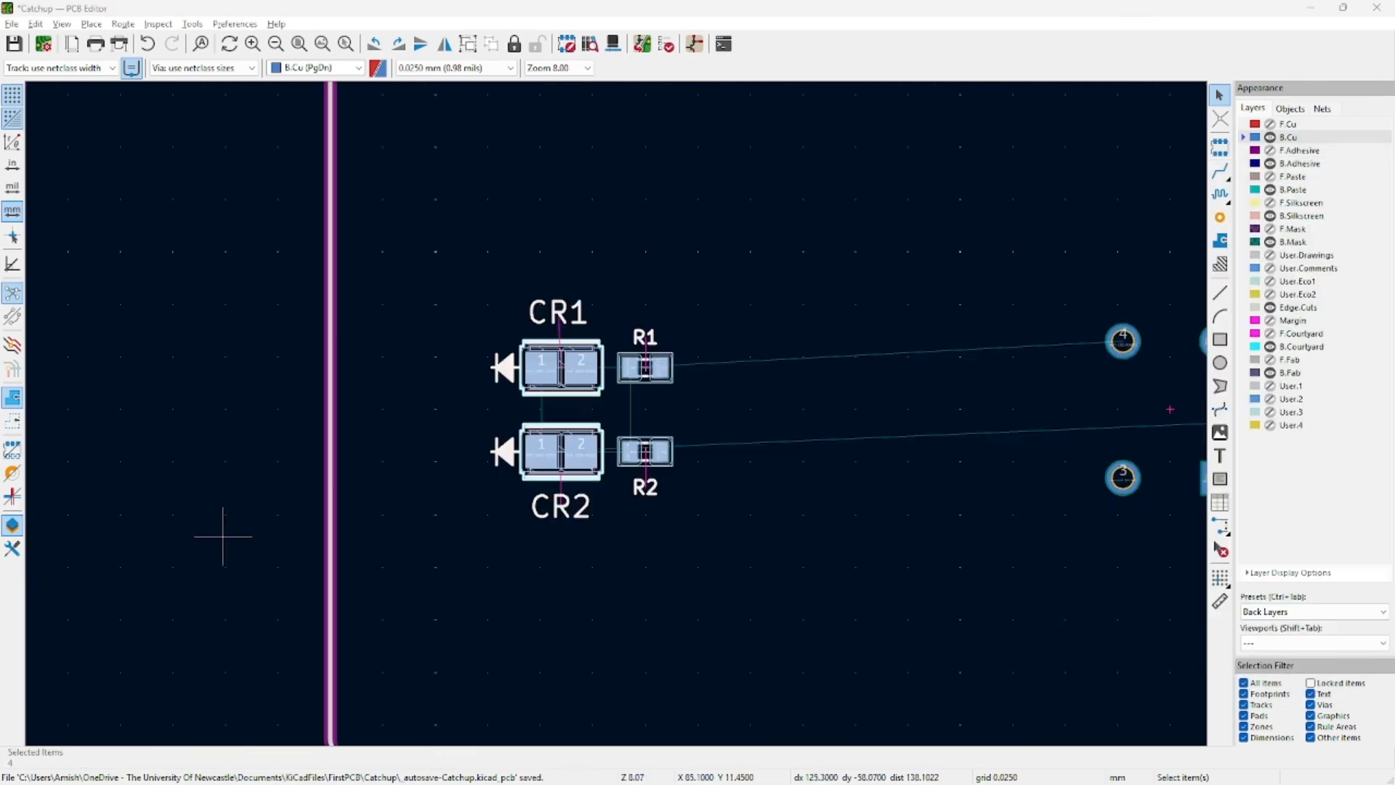
{"action": "left_click", "coordinate": [795, 320]}
{"action": "left_click_drag", "start_coordinate": [829, 146], "coordinate": [337, 597]}
{"action": "left_click_drag", "start_coordinate": [436, 265], "coordinate": [680, 518]}
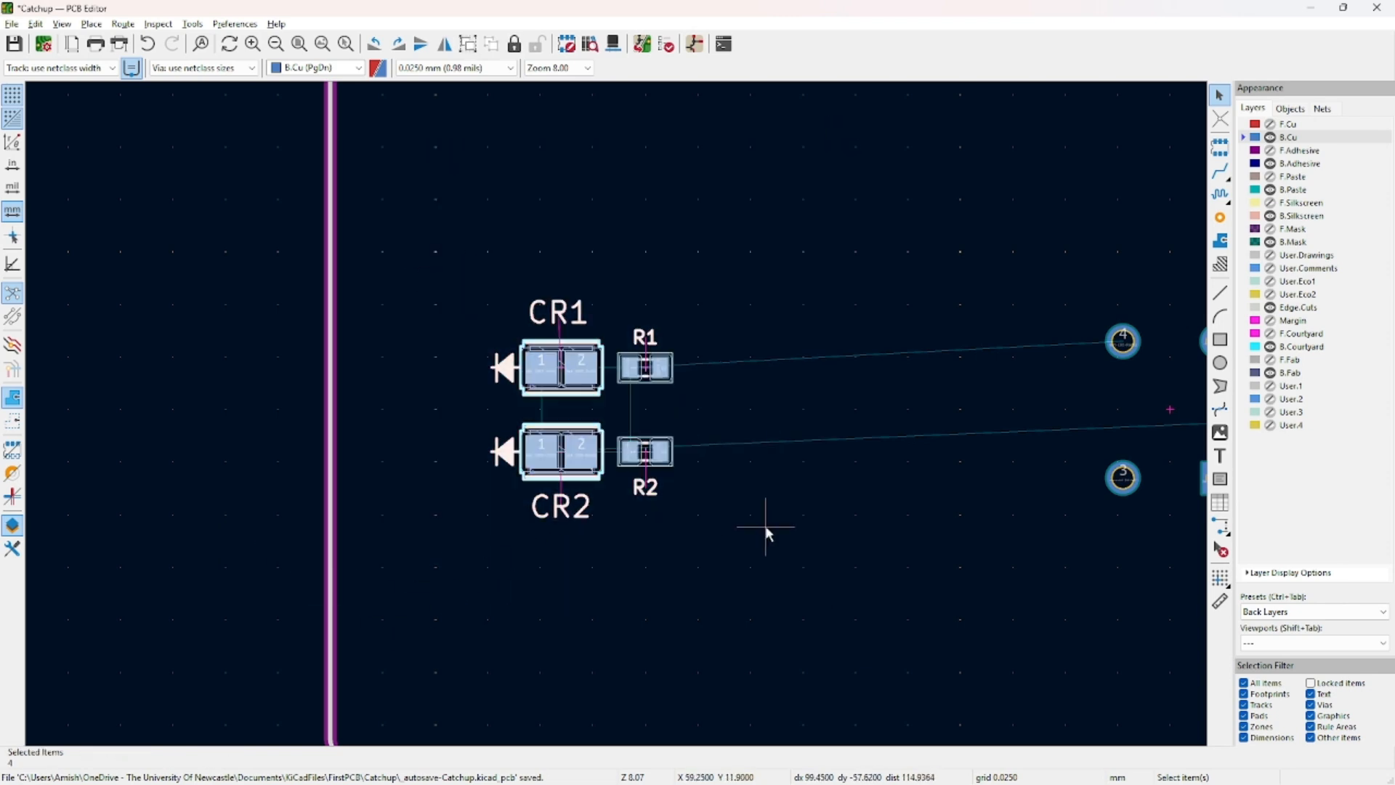
{"action": "left_click", "coordinate": [747, 333]}
{"action": "middle_click_drag", "start_coordinate": [872, 426], "coordinate": [460, 455]}
Route a single back-copper track from R1 pad 1 to R2 pad 1, then select it.
{"action": "scroll", "coordinate": [901, 479], "scroll_direction": "down", "scroll_amount": 5}
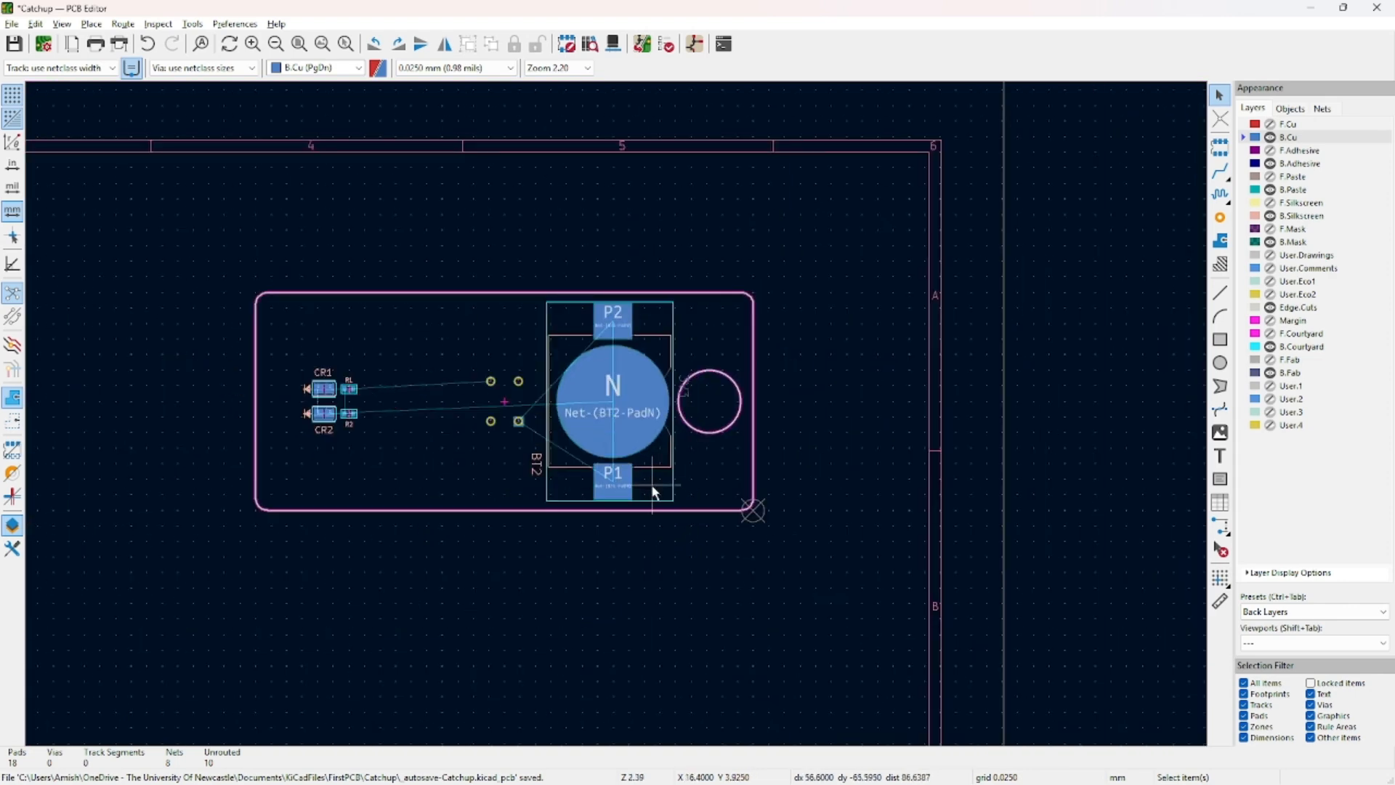
{"action": "scroll", "coordinate": [431, 397], "scroll_direction": "up", "scroll_amount": 7}
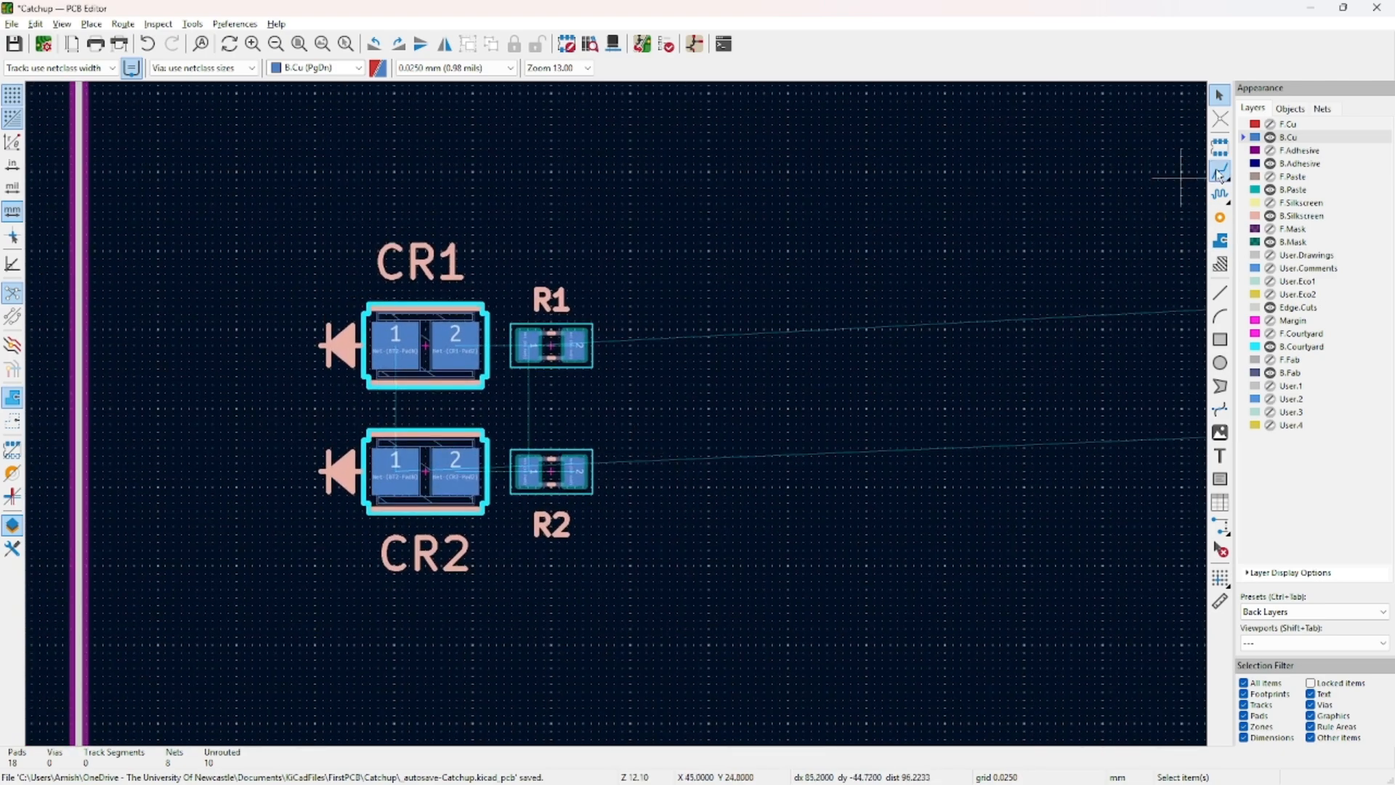
{"action": "left_click", "coordinate": [1220, 172]}
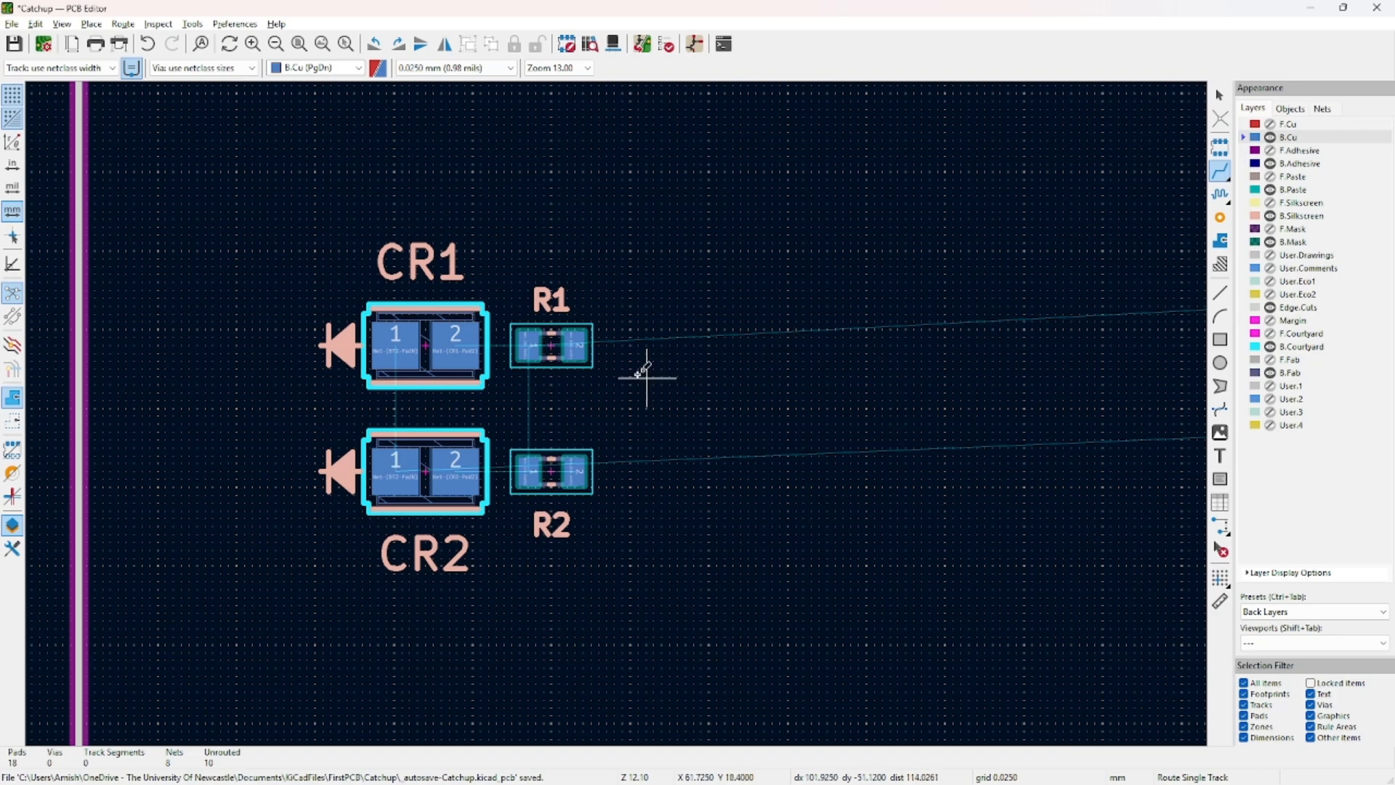
{"action": "key", "text": "Escape"}
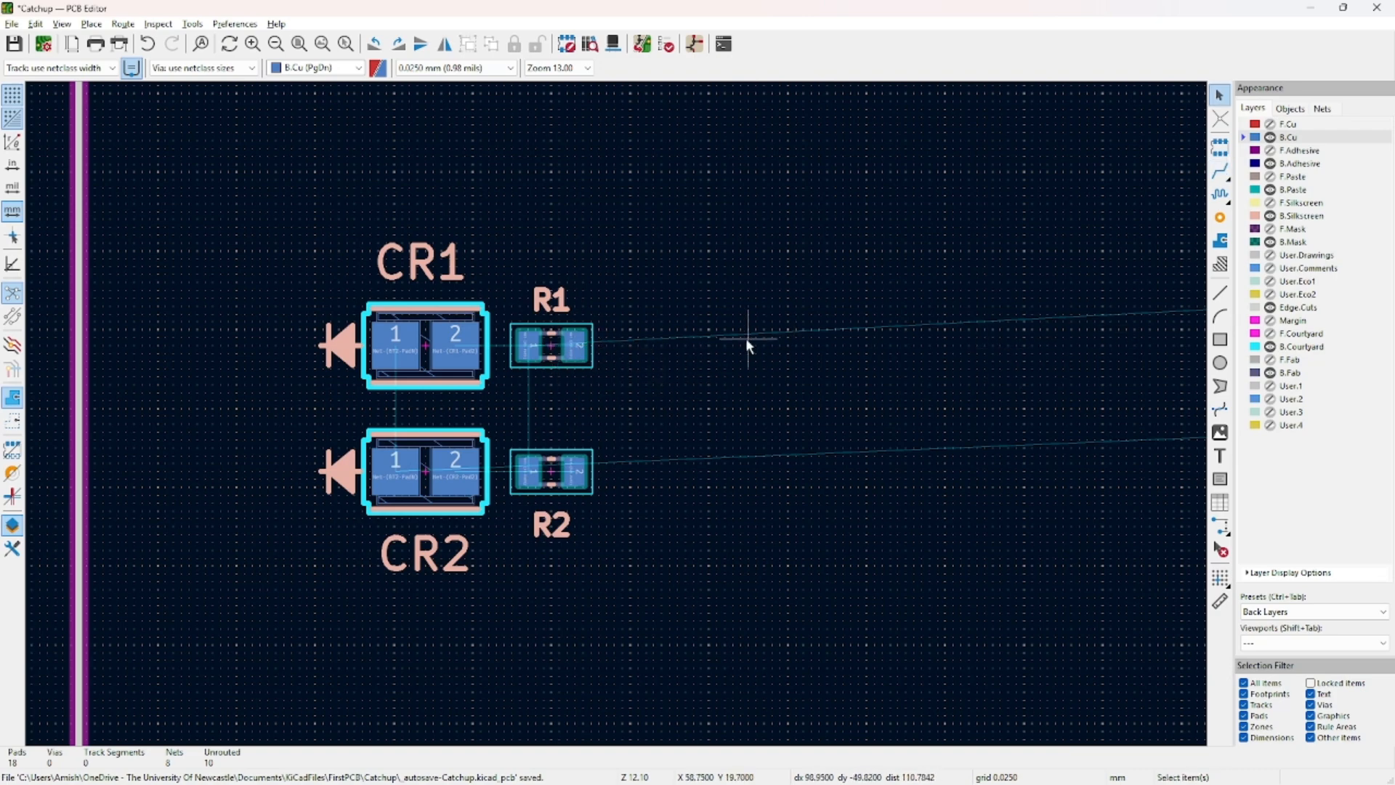
{"action": "scroll", "coordinate": [618, 420], "scroll_direction": "up", "scroll_amount": 3}
{"action": "middle_click_drag", "start_coordinate": [614, 428], "coordinate": [685, 409]}
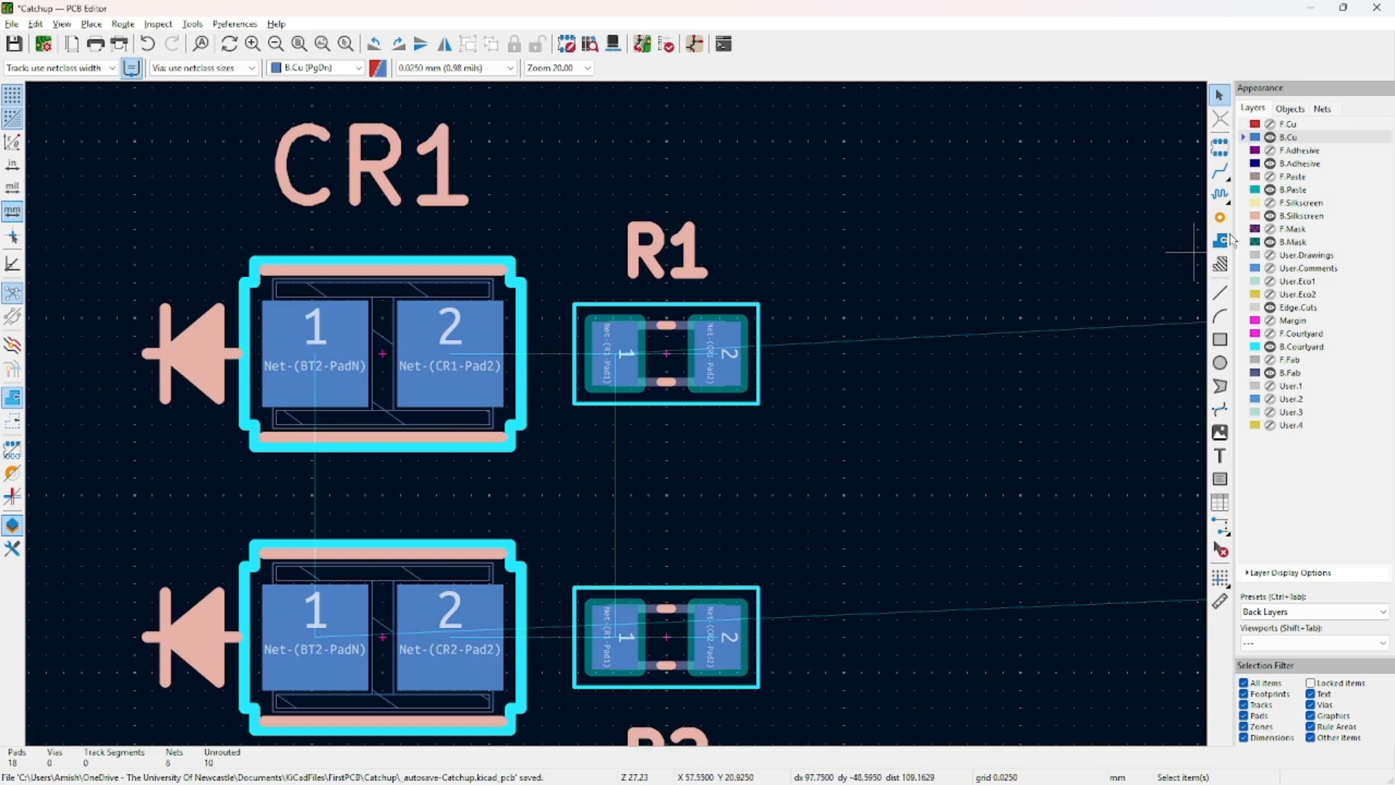
{"action": "left_click", "coordinate": [1219, 174]}
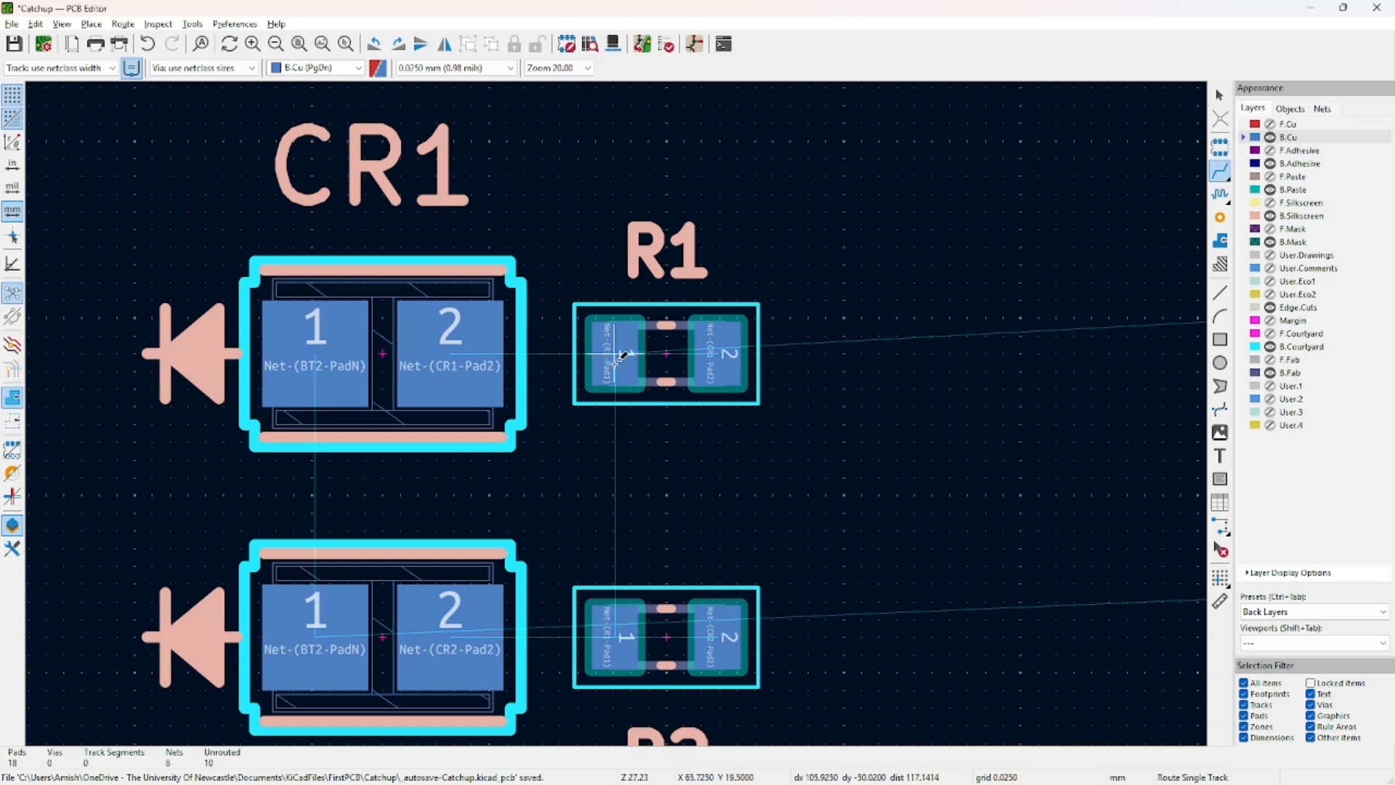
{"action": "middle_click_drag", "start_coordinate": [609, 354], "coordinate": [622, 251]}
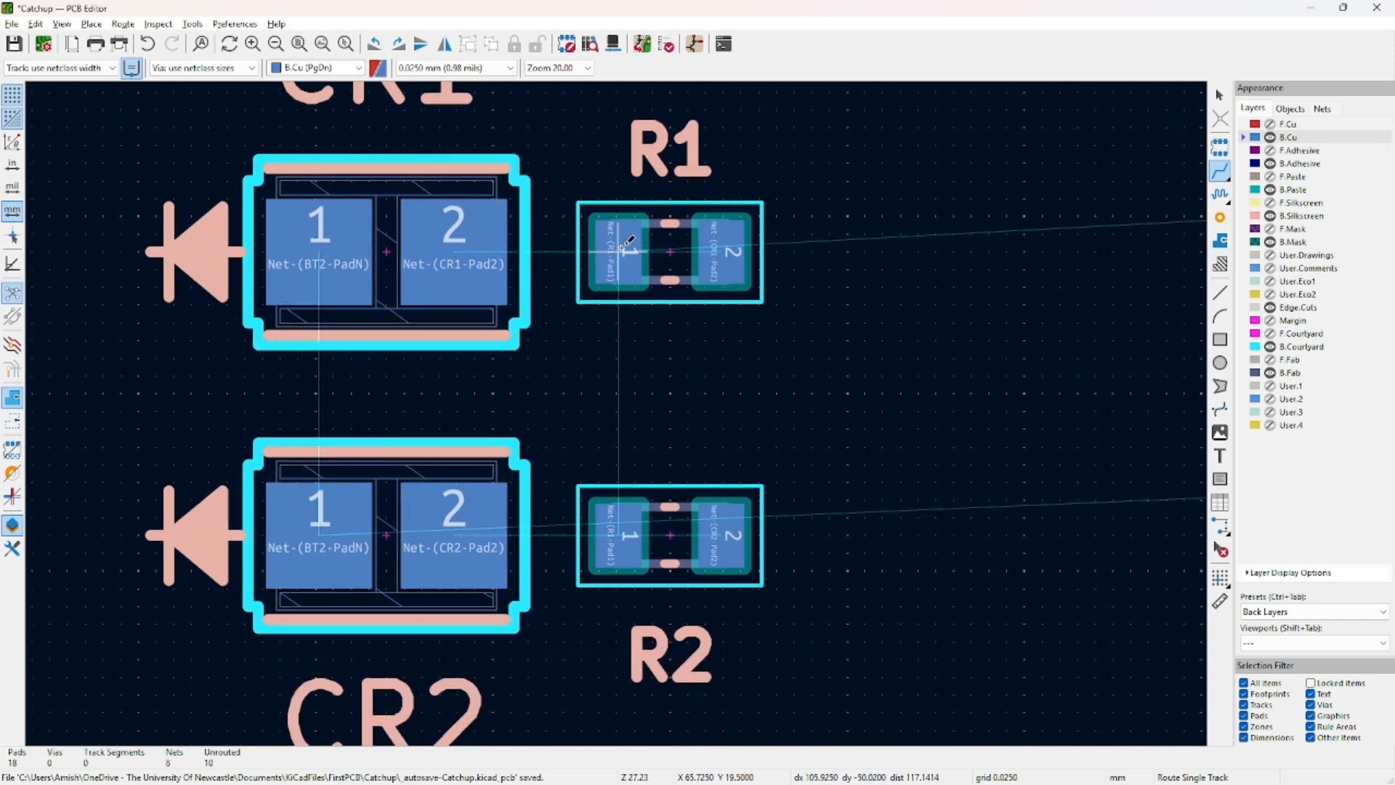
{"action": "left_click", "coordinate": [623, 247]}
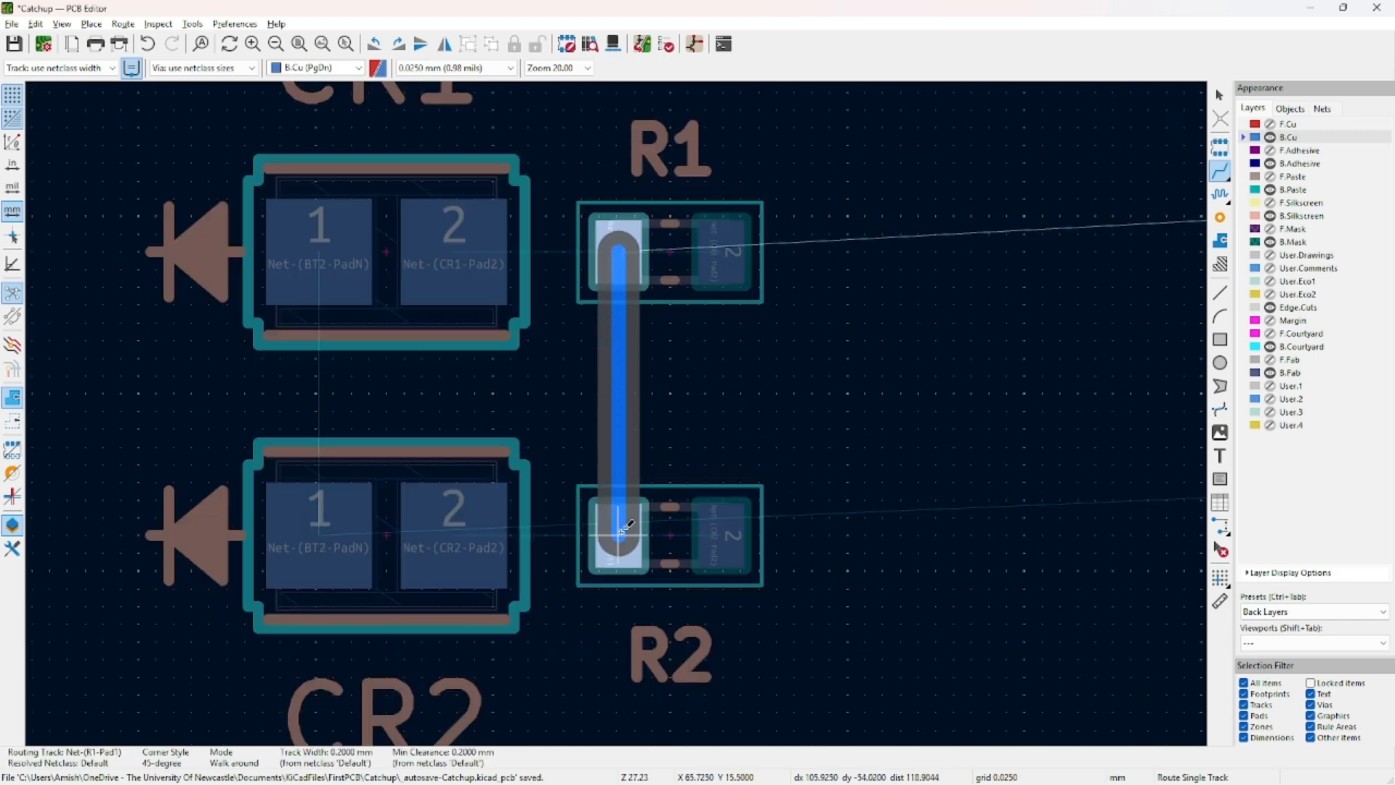
{"action": "left_click", "coordinate": [626, 524]}
{"action": "key", "text": "Escape"}
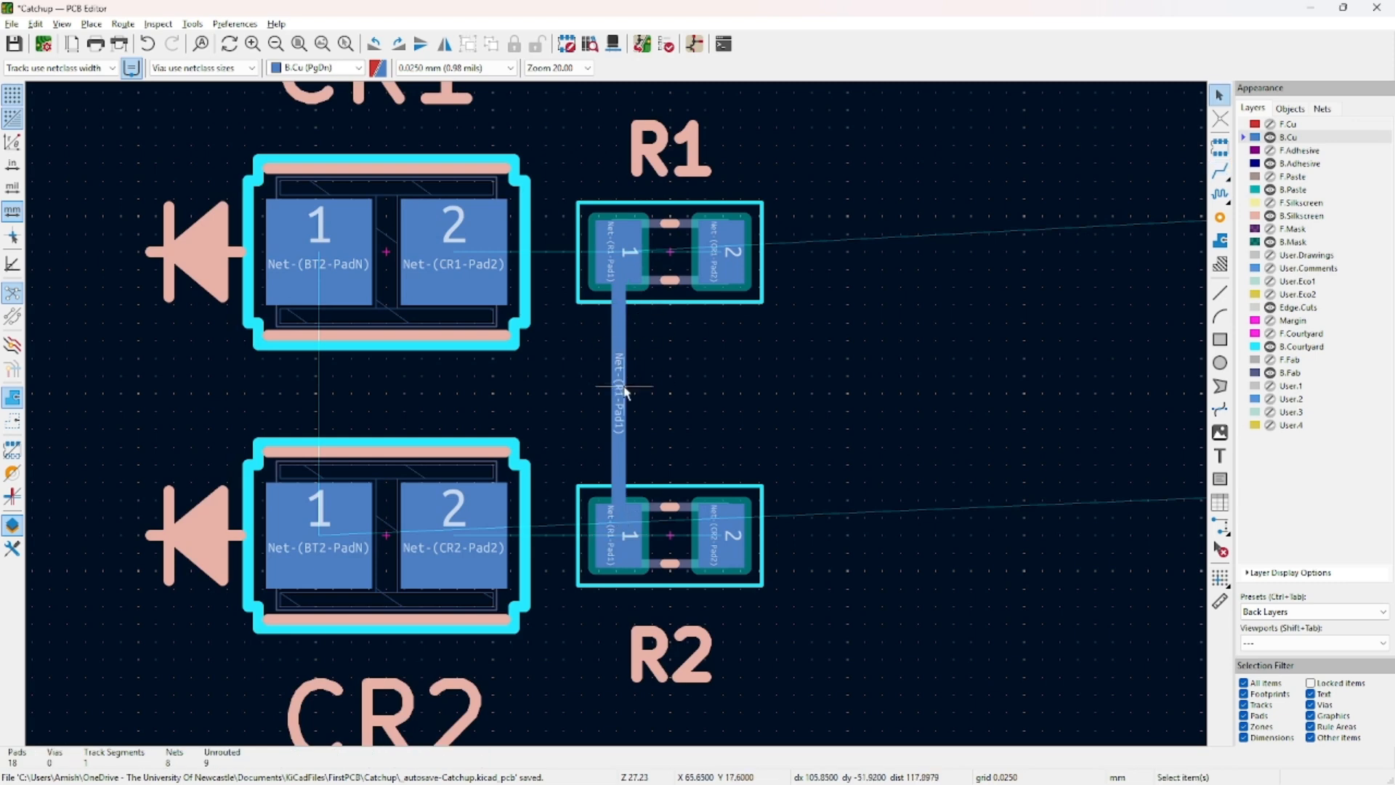
{"action": "left_click", "coordinate": [622, 388]}
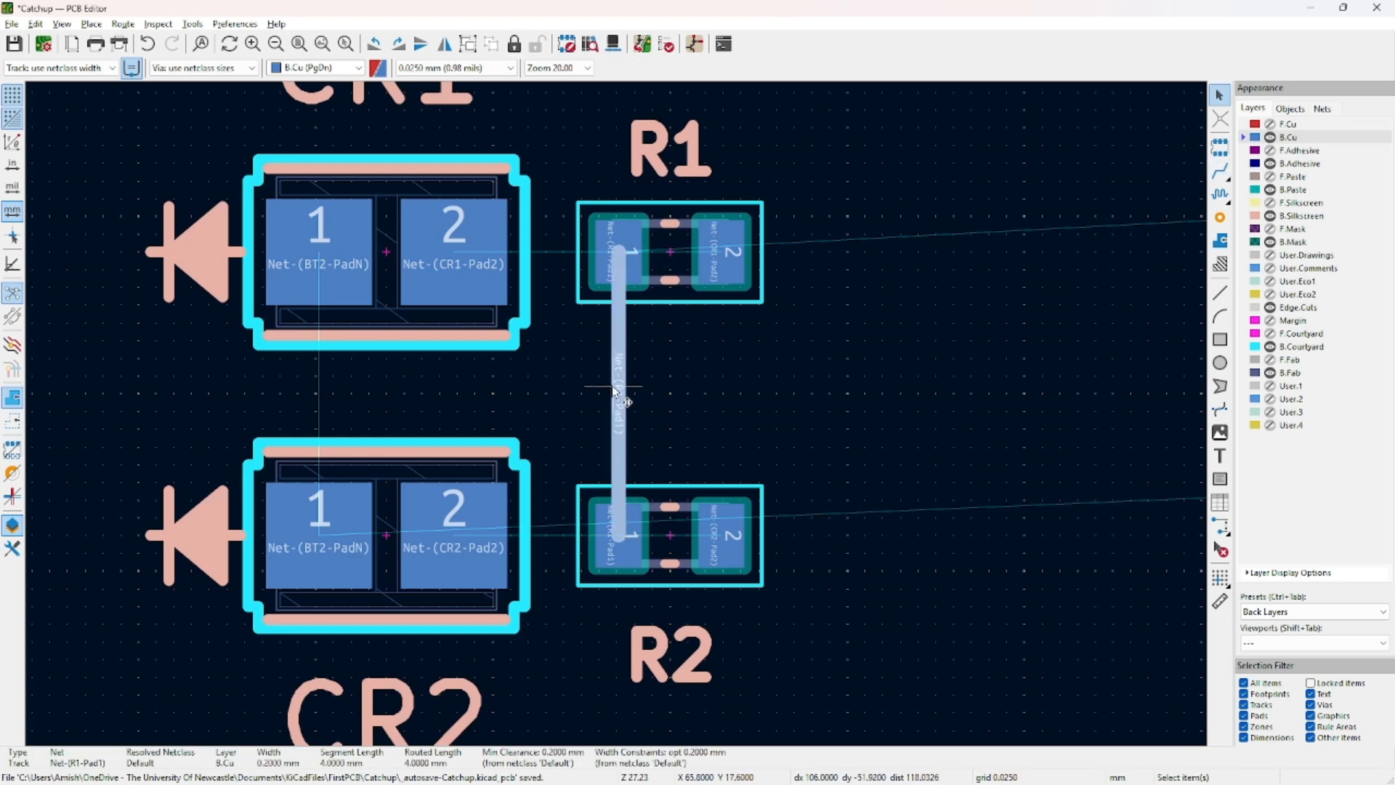
{"action": "double_click", "coordinate": [616, 514]}
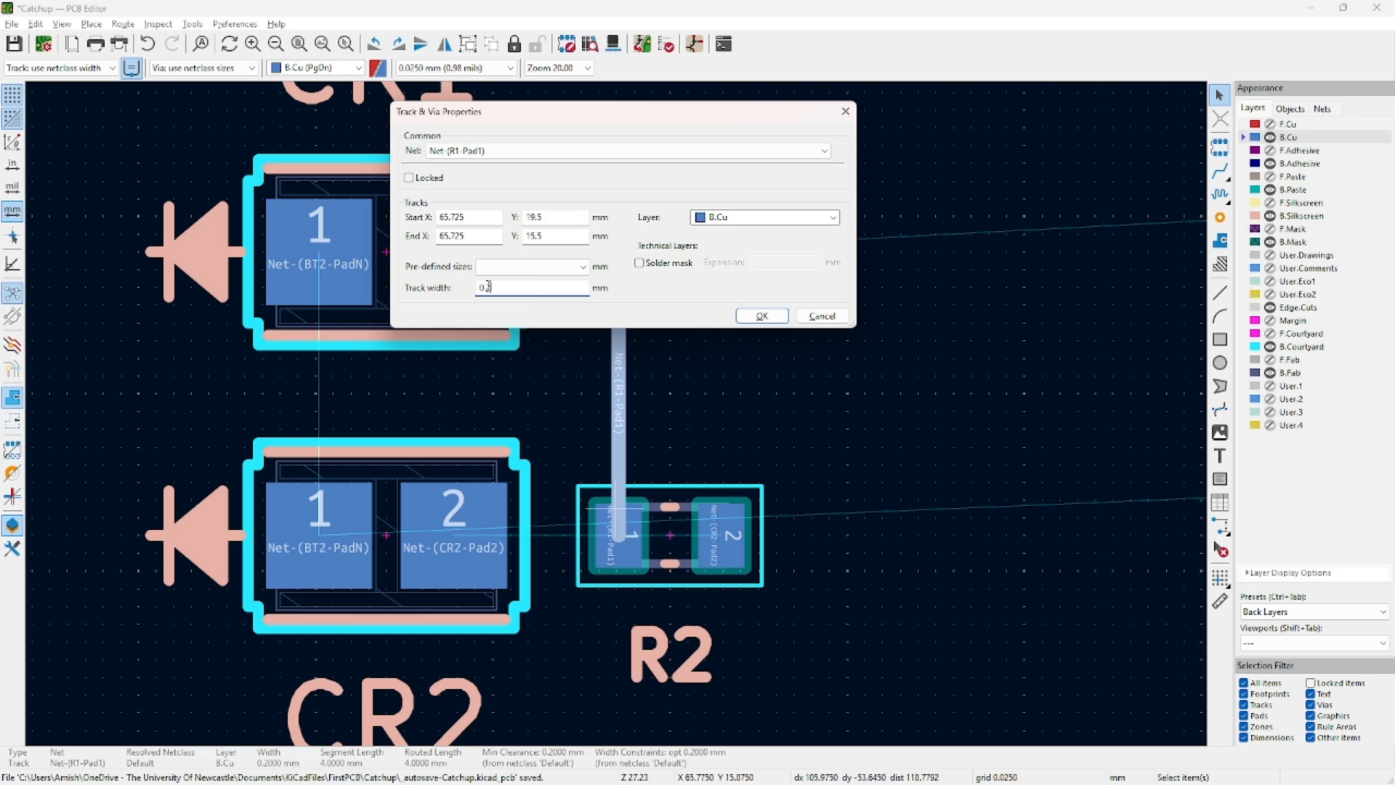
Widen the R1–R2 track to 0.7 mm.
{"action": "type", "text": "0.7"}
{"action": "key", "text": "Return"}
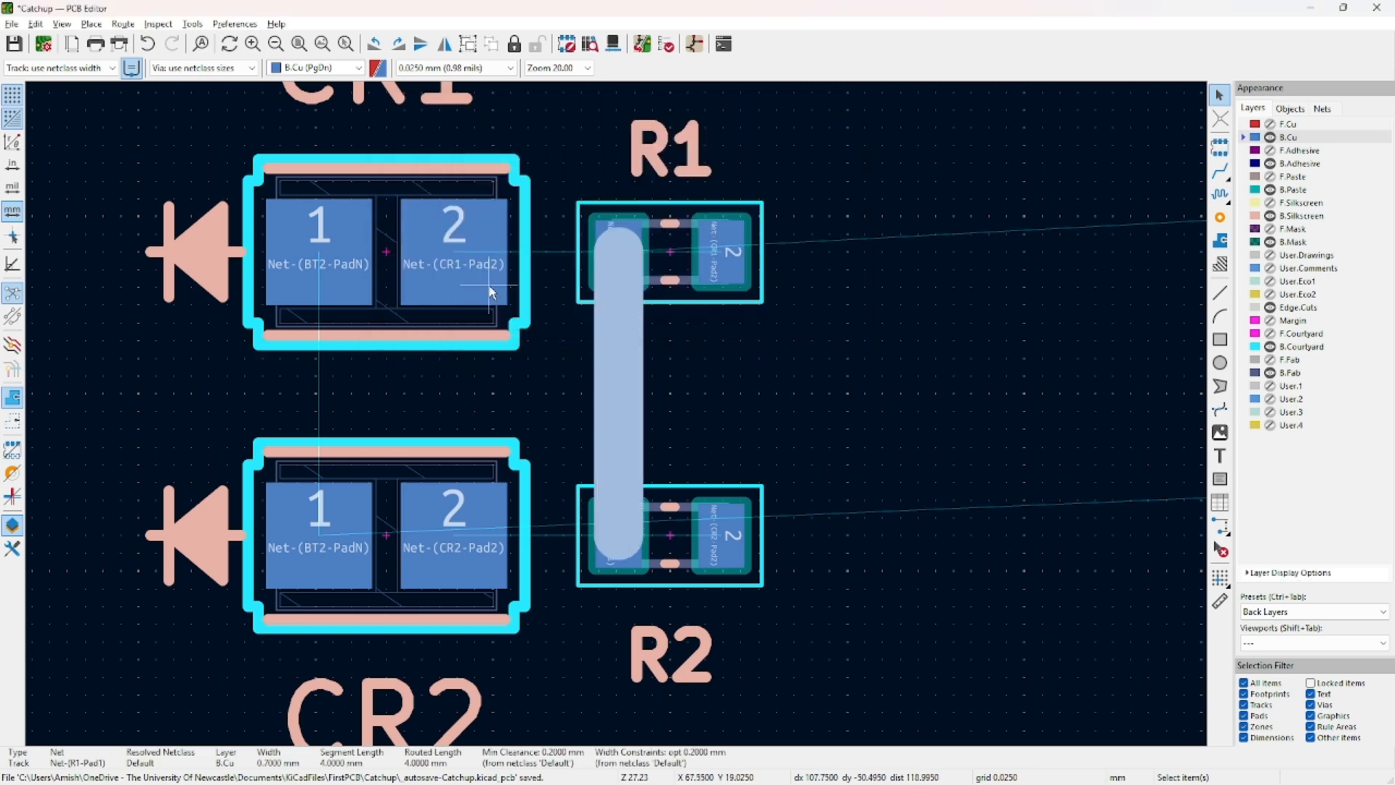
{"action": "left_click", "coordinate": [795, 300]}
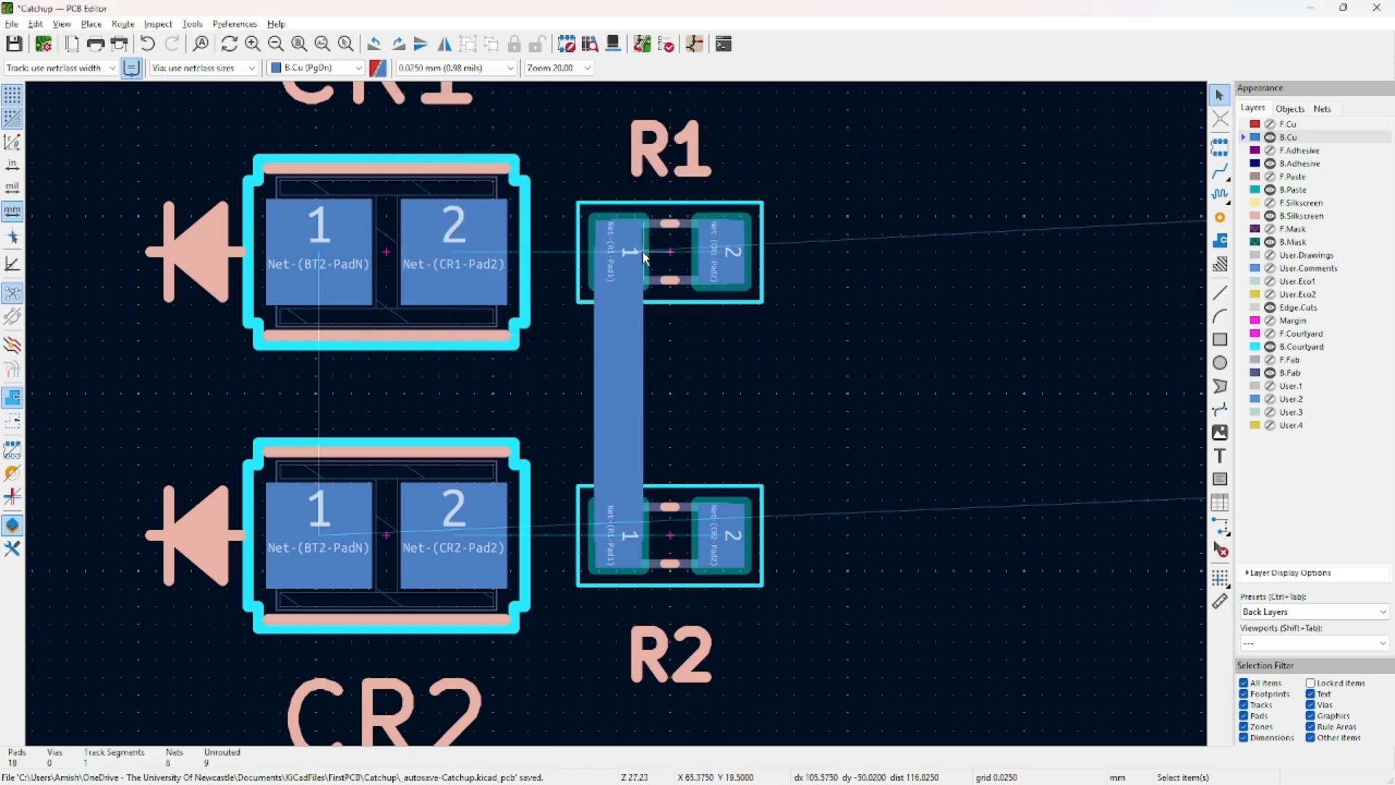
{"action": "scroll", "coordinate": [701, 425], "scroll_direction": "down", "scroll_amount": 2}
{"action": "middle_click_drag", "start_coordinate": [716, 430], "coordinate": [143, 461]}
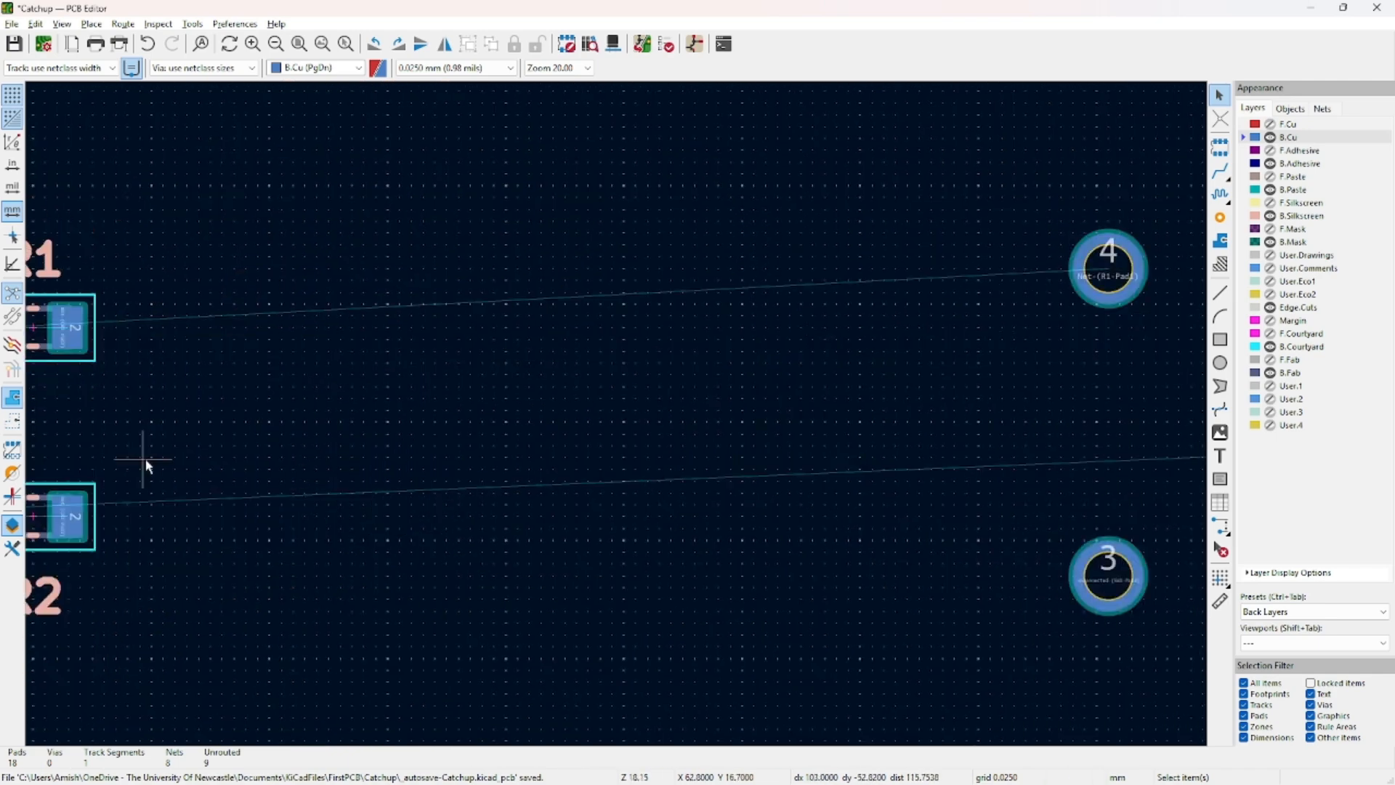
{"action": "middle_click_drag", "start_coordinate": [765, 413], "coordinate": [985, 394]}
{"action": "middle_click_drag", "start_coordinate": [507, 442], "coordinate": [934, 458]}
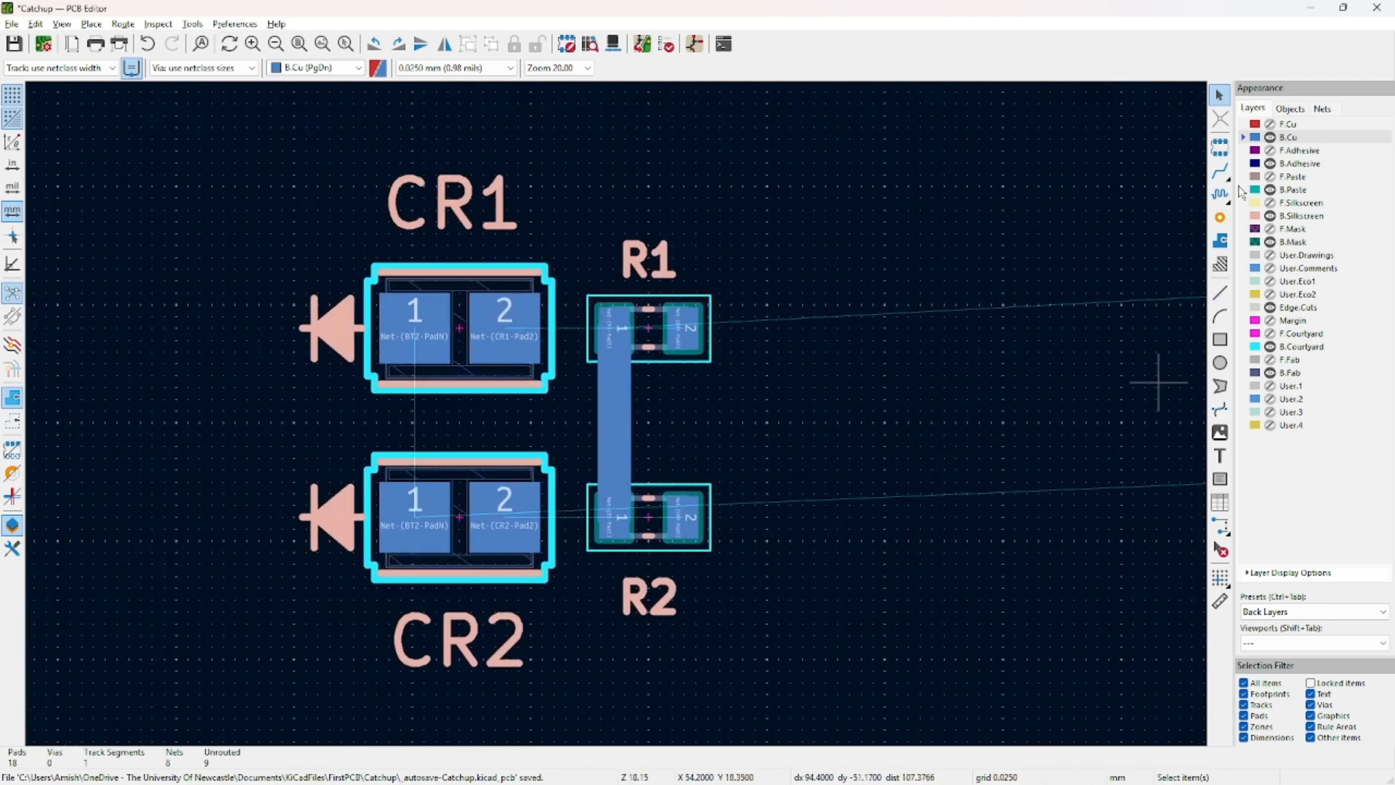
Reshape the CR1–CR2 track into a C shape and widen the LED and resistor tracks.
{"action": "left_click", "coordinate": [1220, 171]}
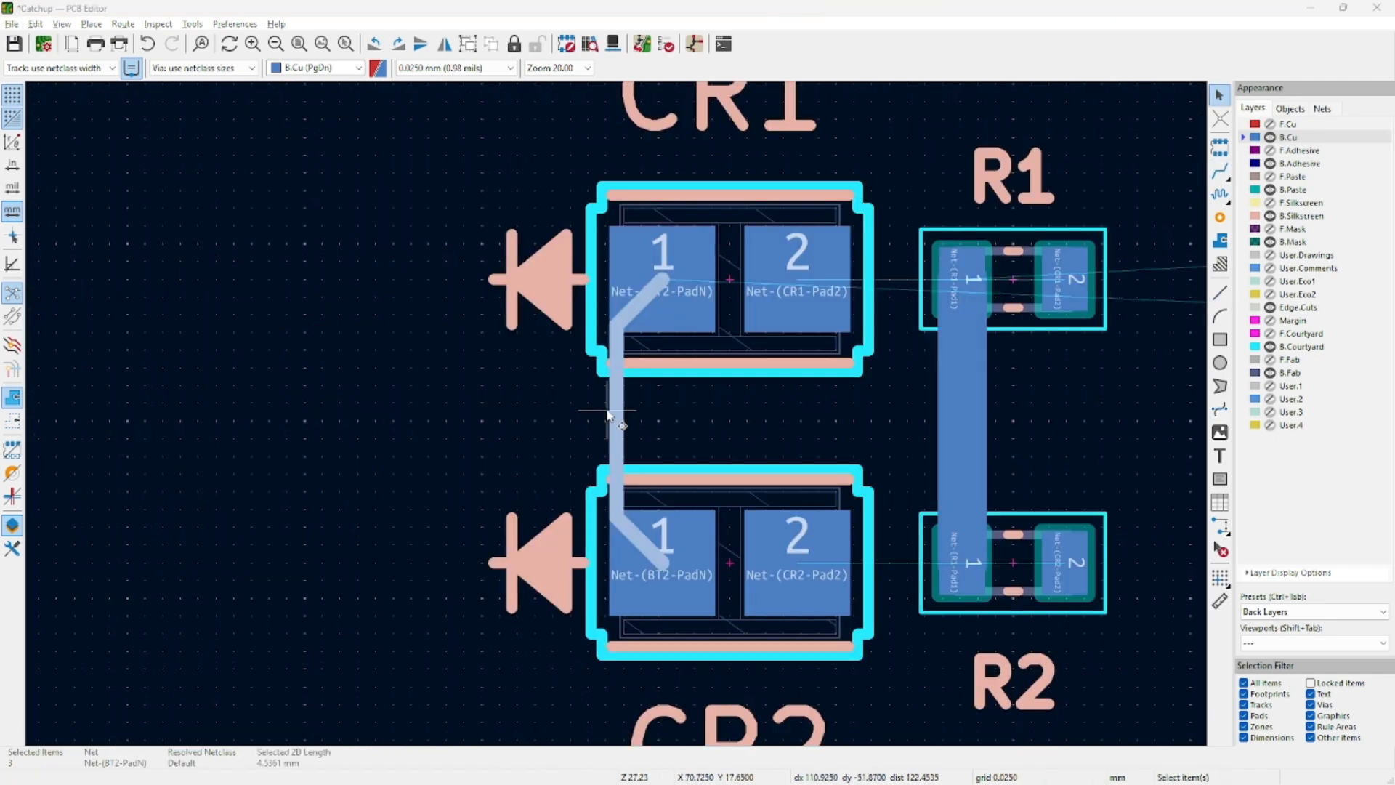
{"action": "left_click_drag", "start_coordinate": [609, 415], "coordinate": [548, 308]}
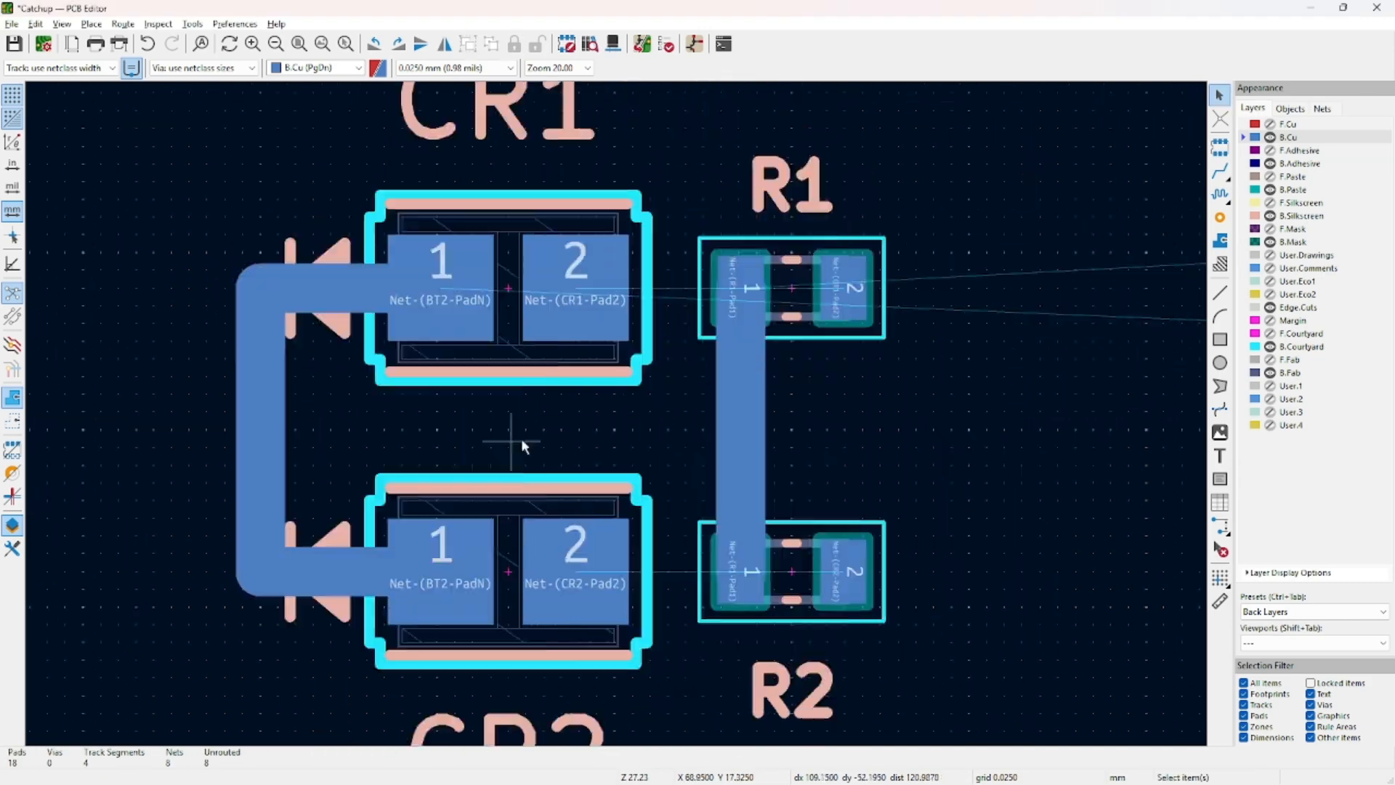
{"action": "left_click", "coordinate": [620, 390]}
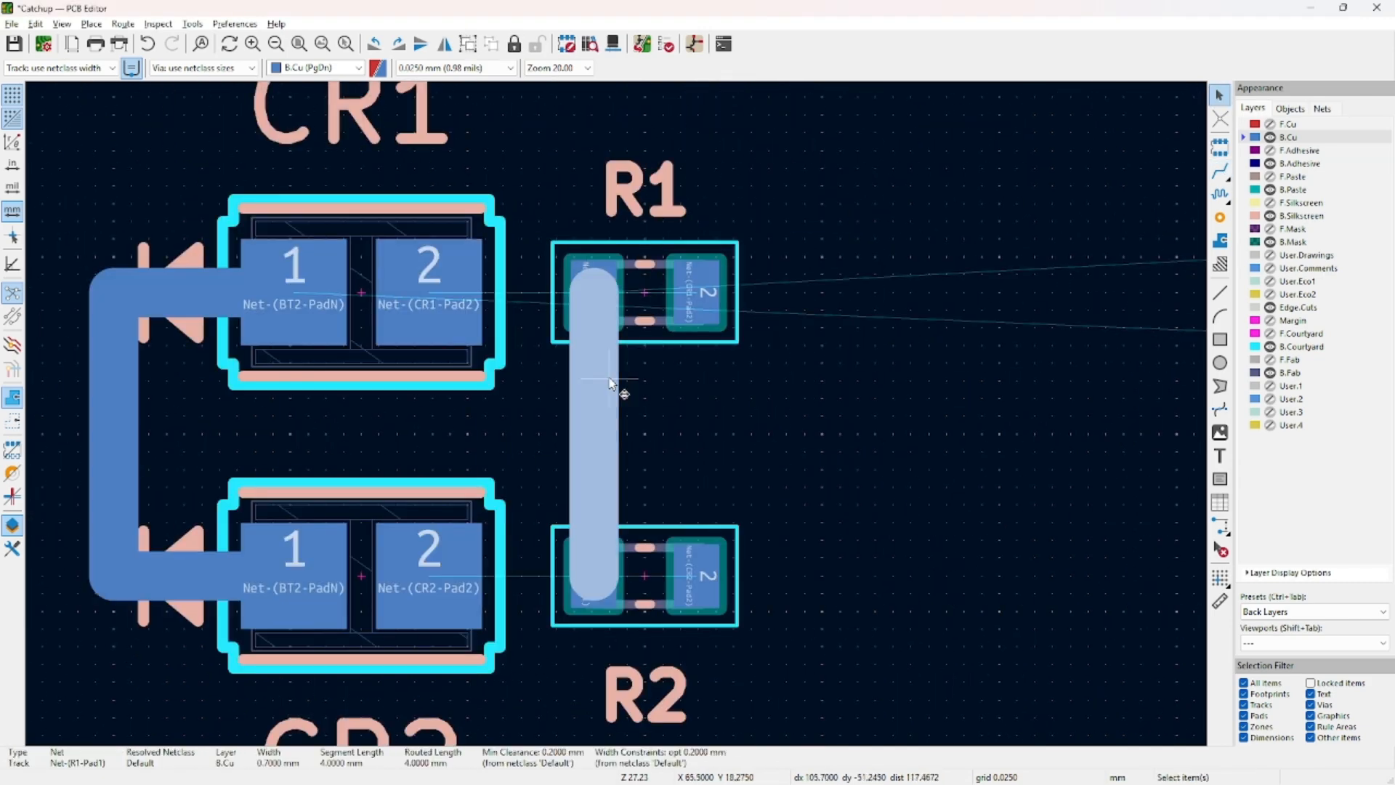
{"action": "key", "text": "Delete"}
{"action": "left_click", "coordinate": [615, 303], "text": "shift"}
{"action": "left_click", "coordinate": [513, 455]}
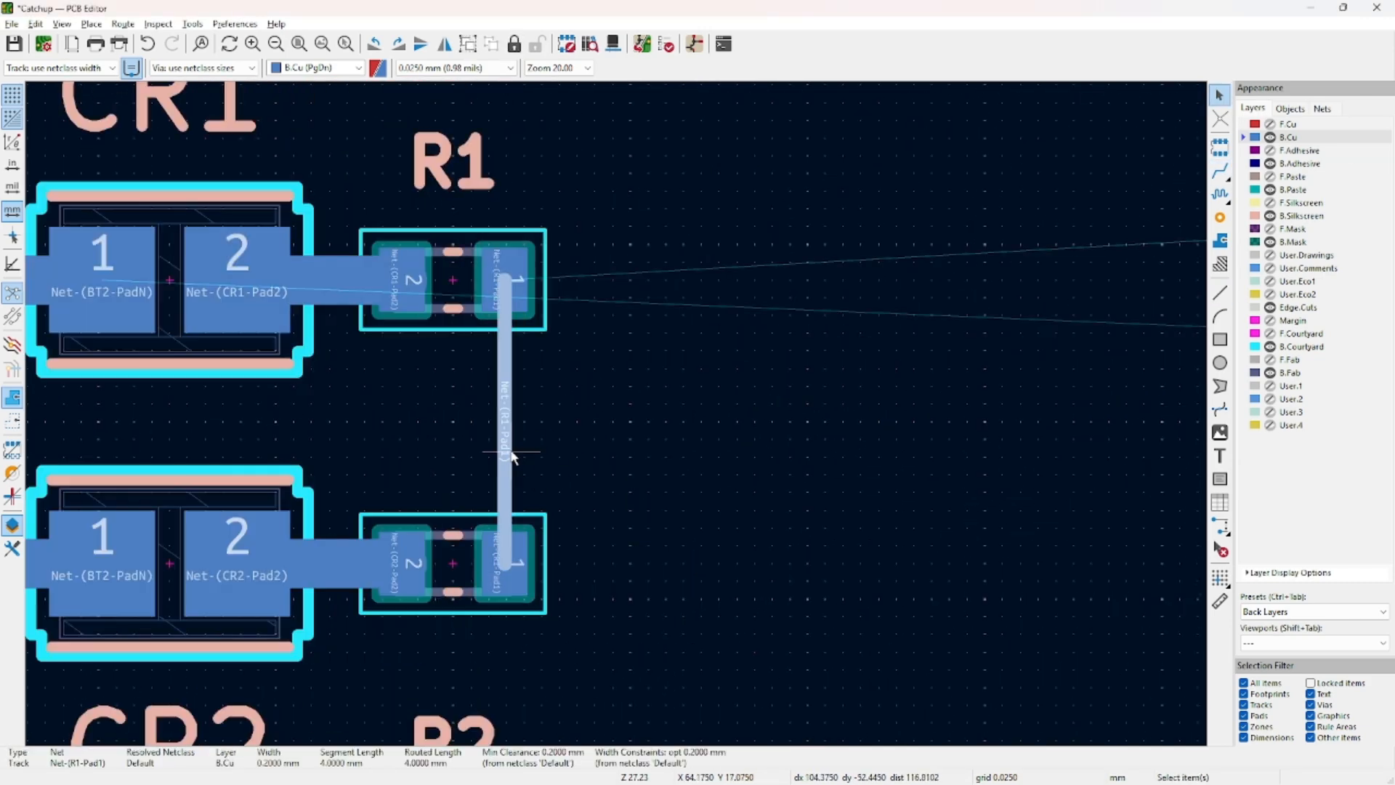
{"action": "scroll", "coordinate": [279, 392], "scroll_direction": "down", "scroll_amount": 2}
{"action": "left_click", "coordinate": [1220, 172]}
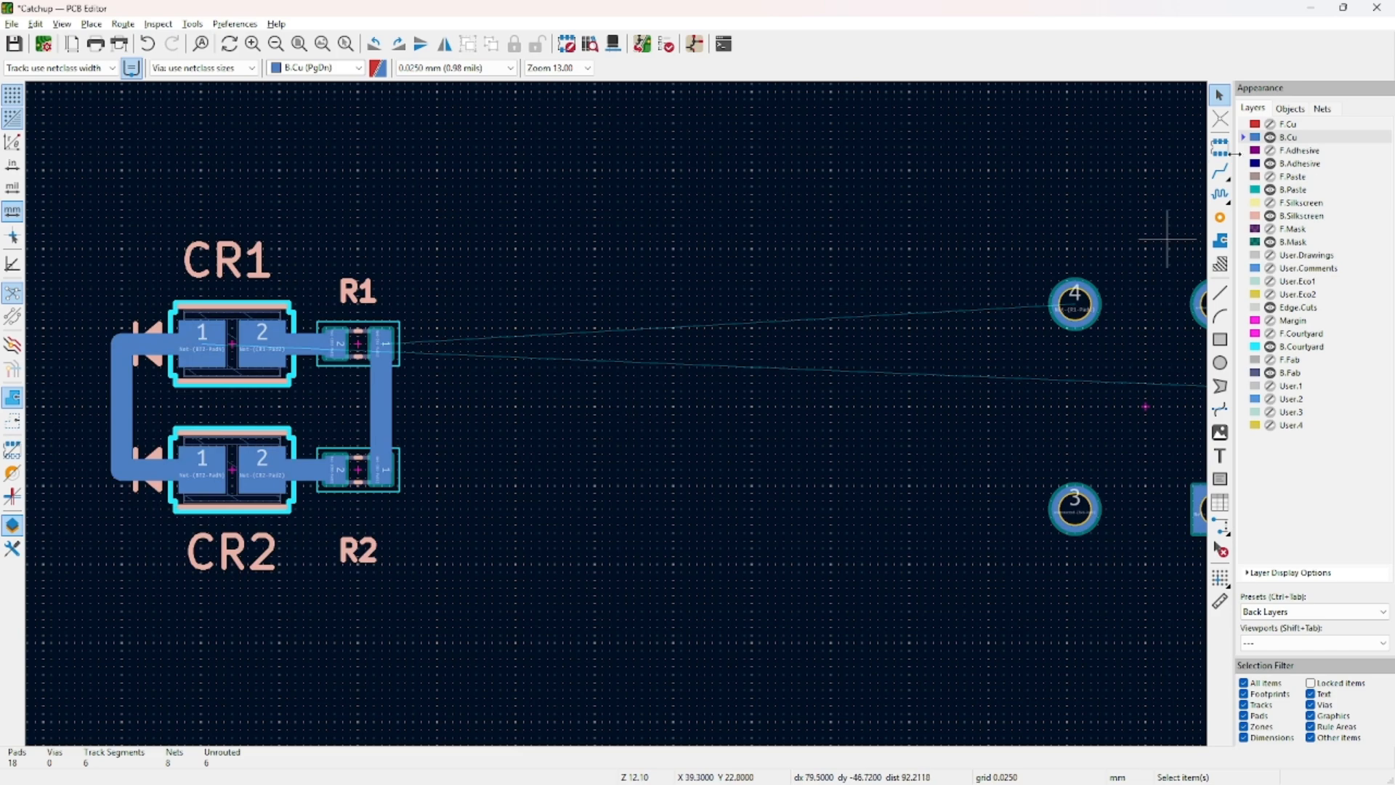
Route tracks from switch pad 4 to the R1–R2 track and from the LEDs to BT2 pad N.
{"action": "left_click", "coordinate": [1075, 304]}
{"action": "left_click", "coordinate": [380, 406]}
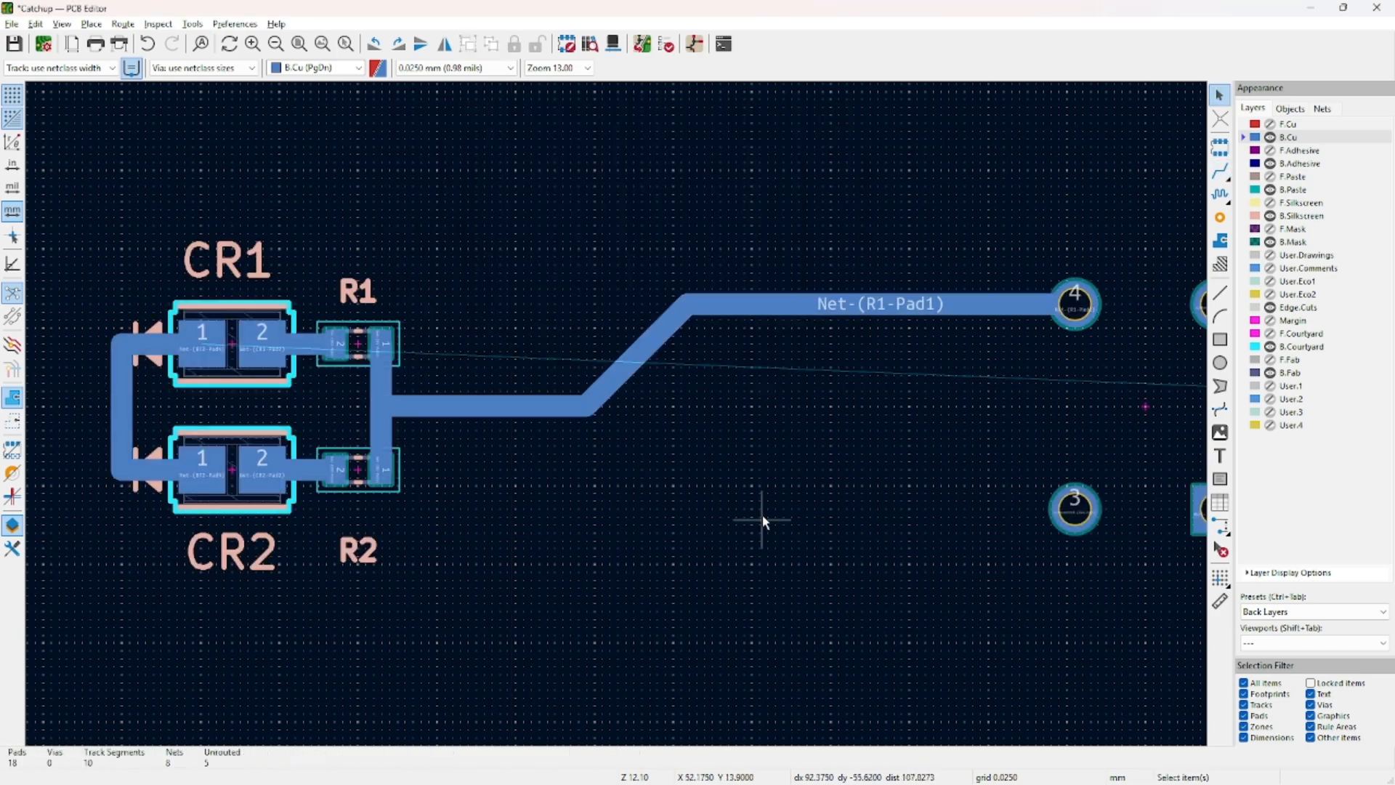
{"action": "middle_click_drag", "start_coordinate": [763, 520], "coordinate": [875, 536]}
{"action": "key", "text": "x"}
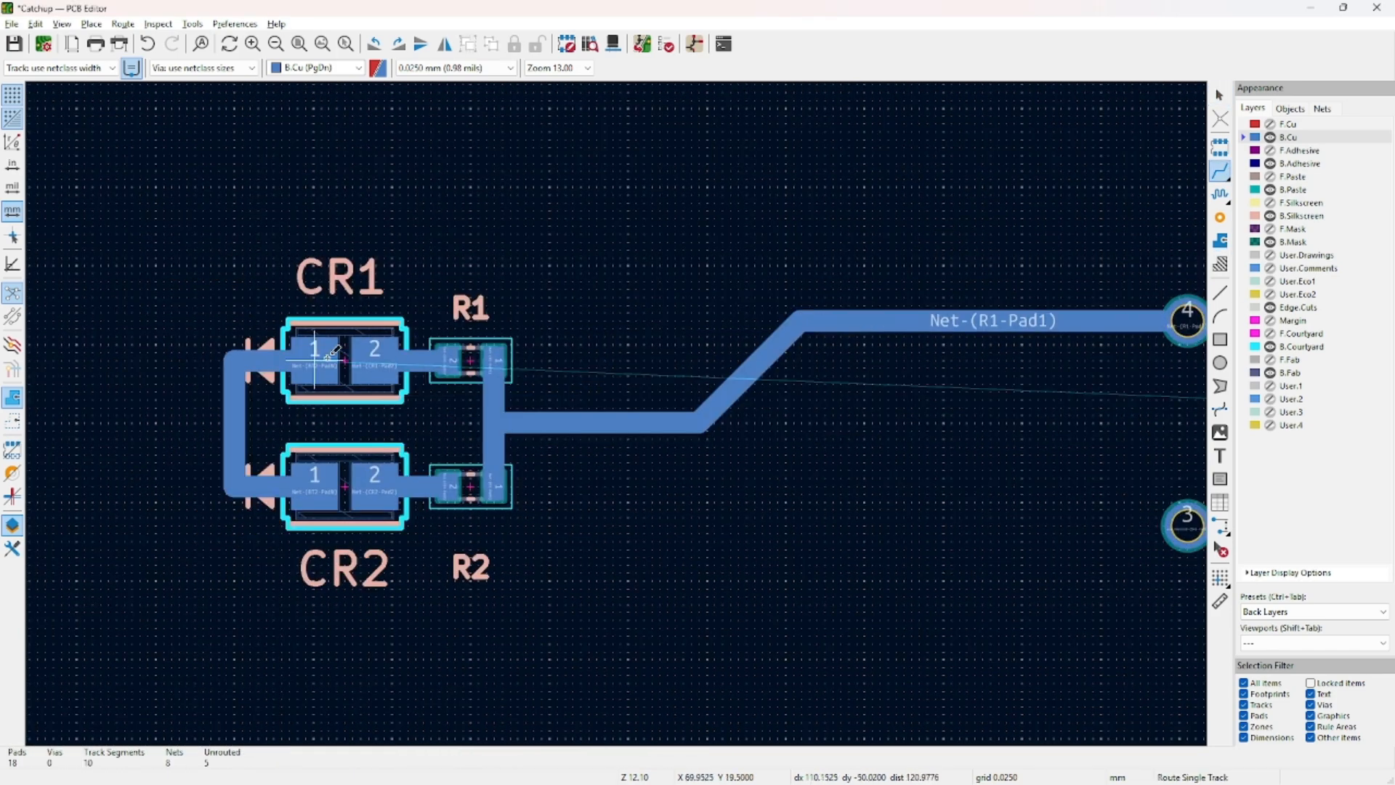
{"action": "scroll", "coordinate": [642, 465], "scroll_direction": "down", "scroll_amount": 4}
{"action": "left_click", "coordinate": [461, 443]}
{"action": "left_click", "coordinate": [1149, 451]}
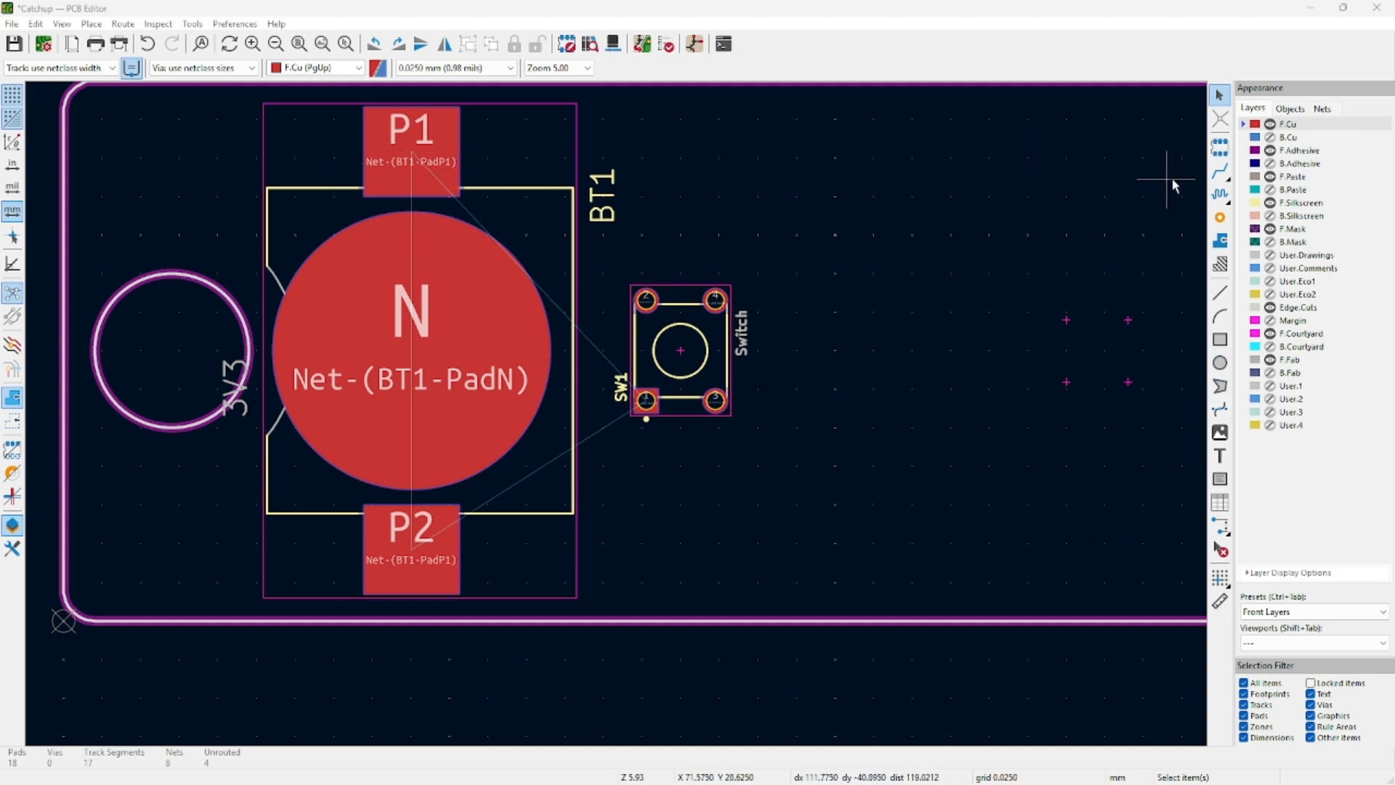
Route a track from battery pad P1 to SW1 pad 1 and on to pad P2.
{"action": "left_click", "coordinate": [1219, 171]}
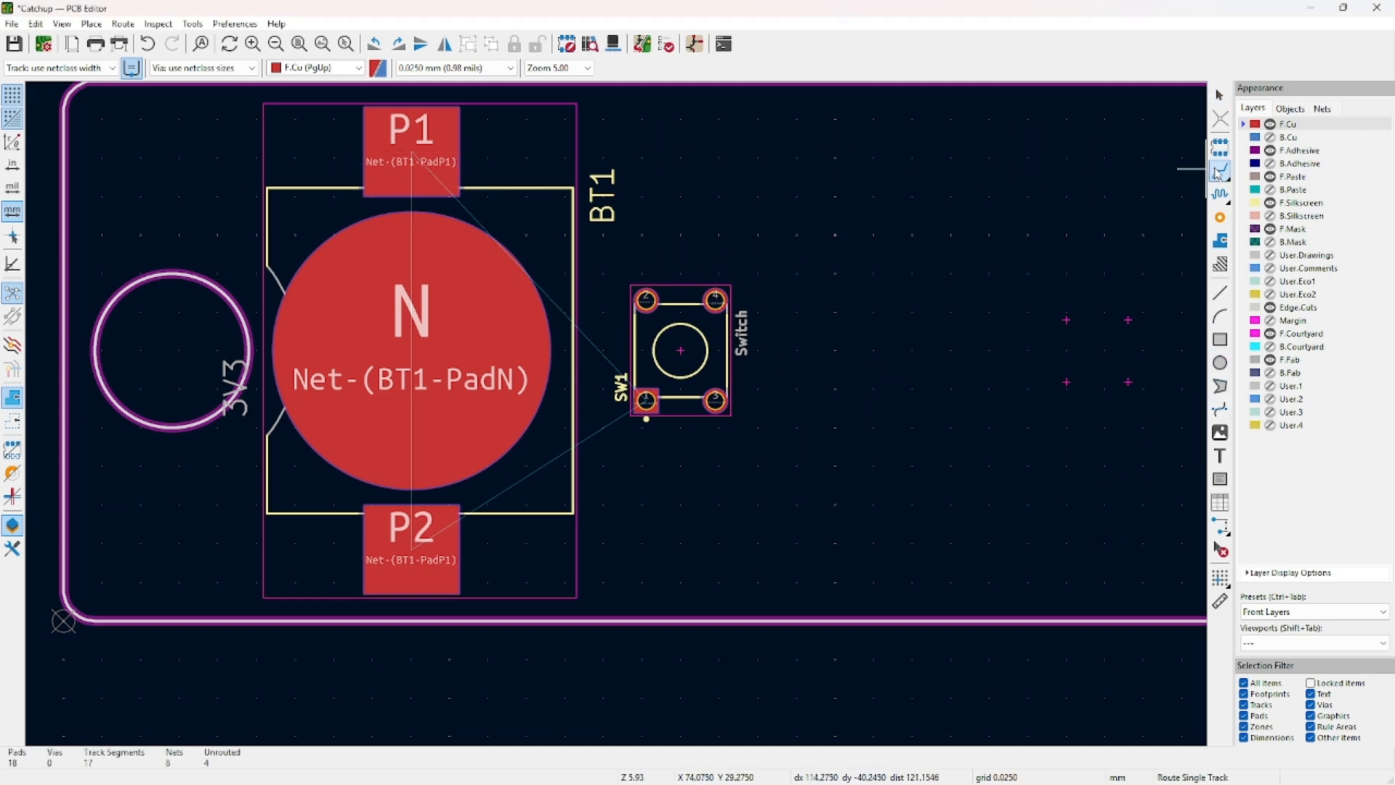
{"action": "left_click", "coordinate": [425, 145]}
{"action": "left_click", "coordinate": [646, 401]}
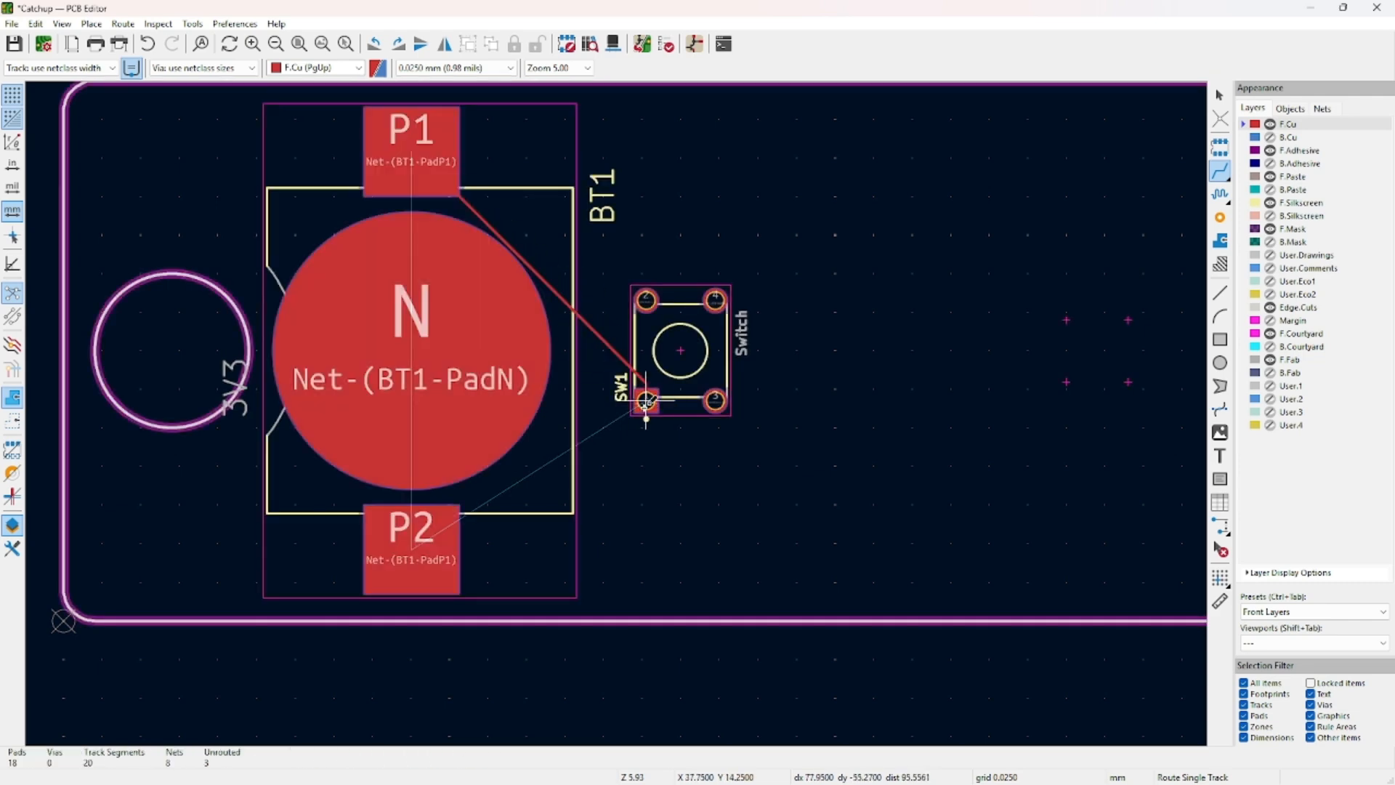
{"action": "left_click", "coordinate": [646, 400]}
{"action": "left_click", "coordinate": [410, 546]}
{"action": "key", "text": "Escape"}
Set the whole P1–SW1–P2 route to 1.5 mm width, applying despite the warning.
{"action": "left_click", "coordinate": [609, 453]}
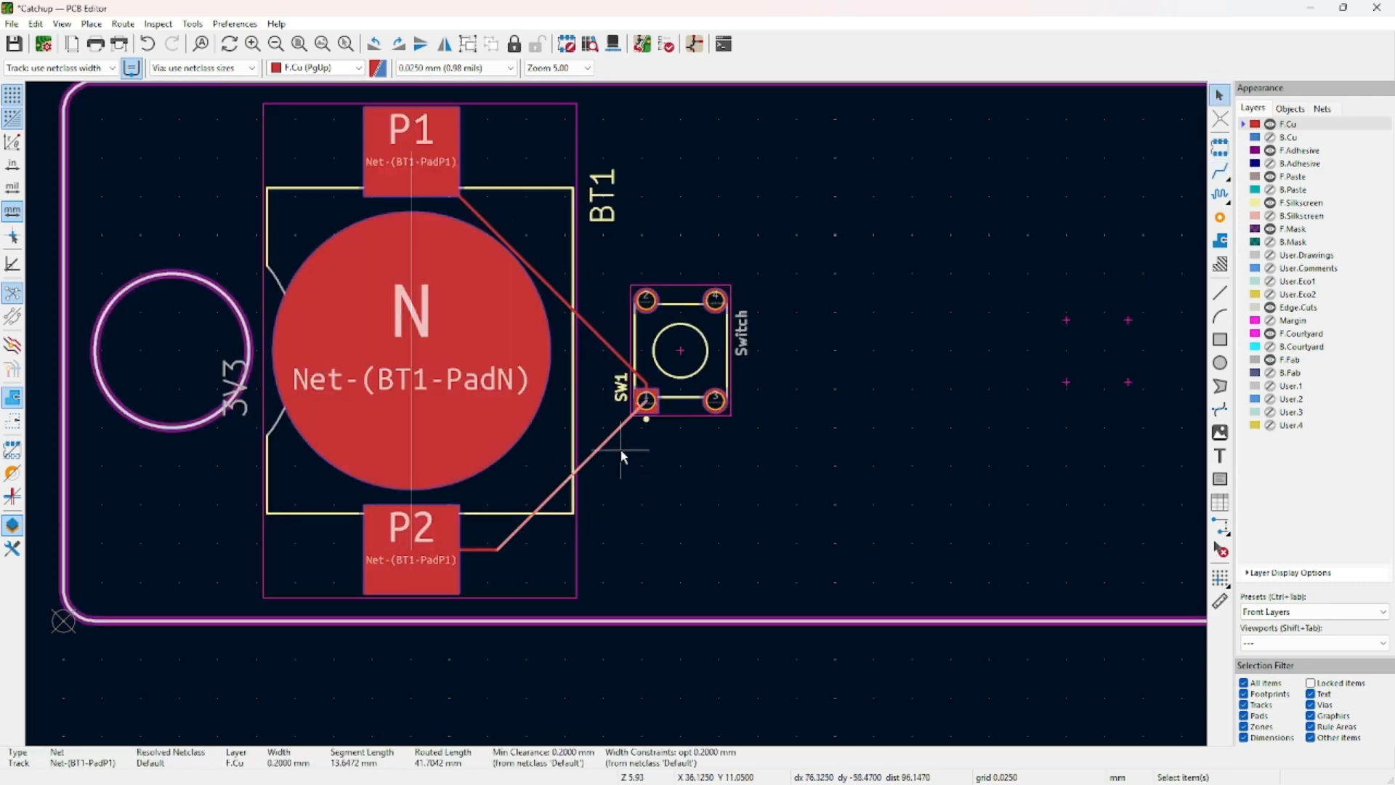
{"action": "key", "text": "u"}
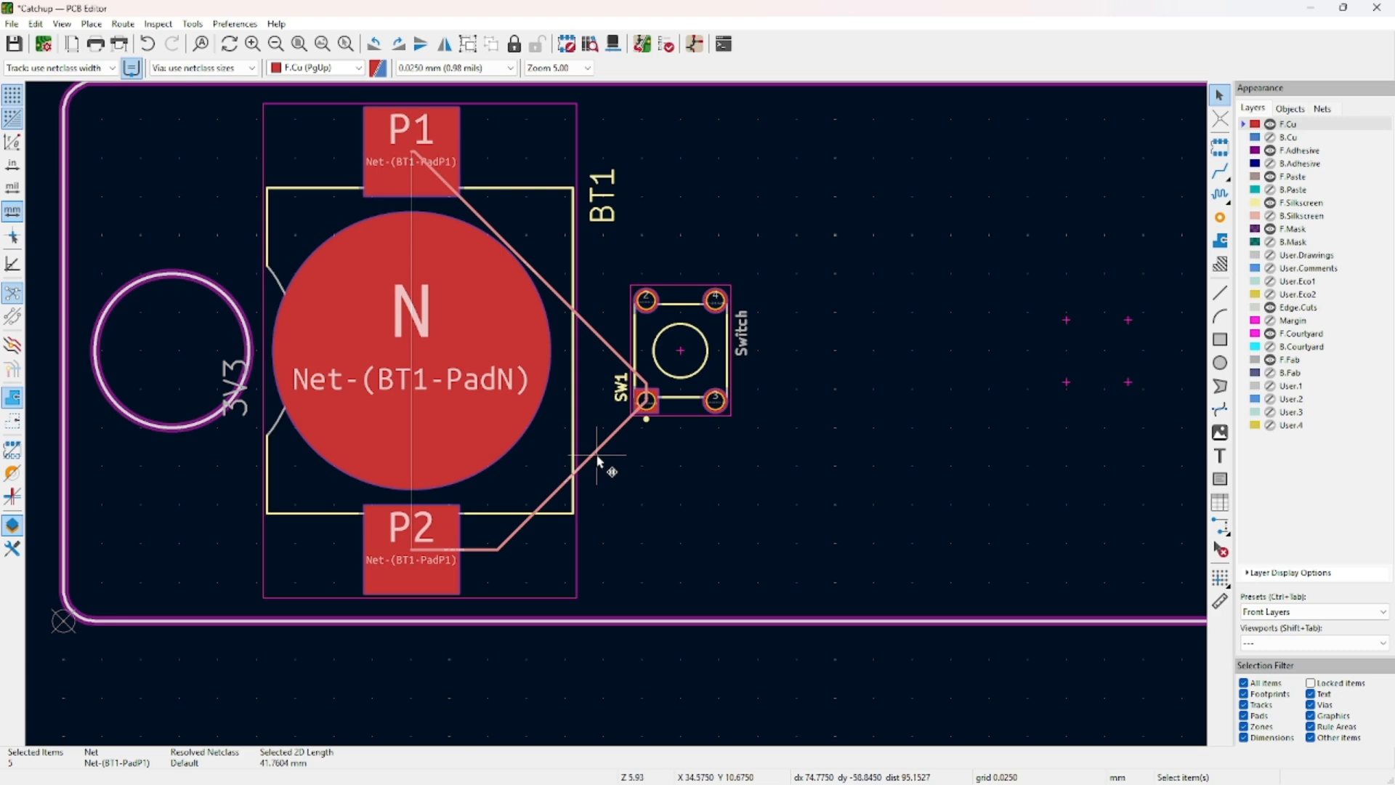
{"action": "key", "text": "e"}
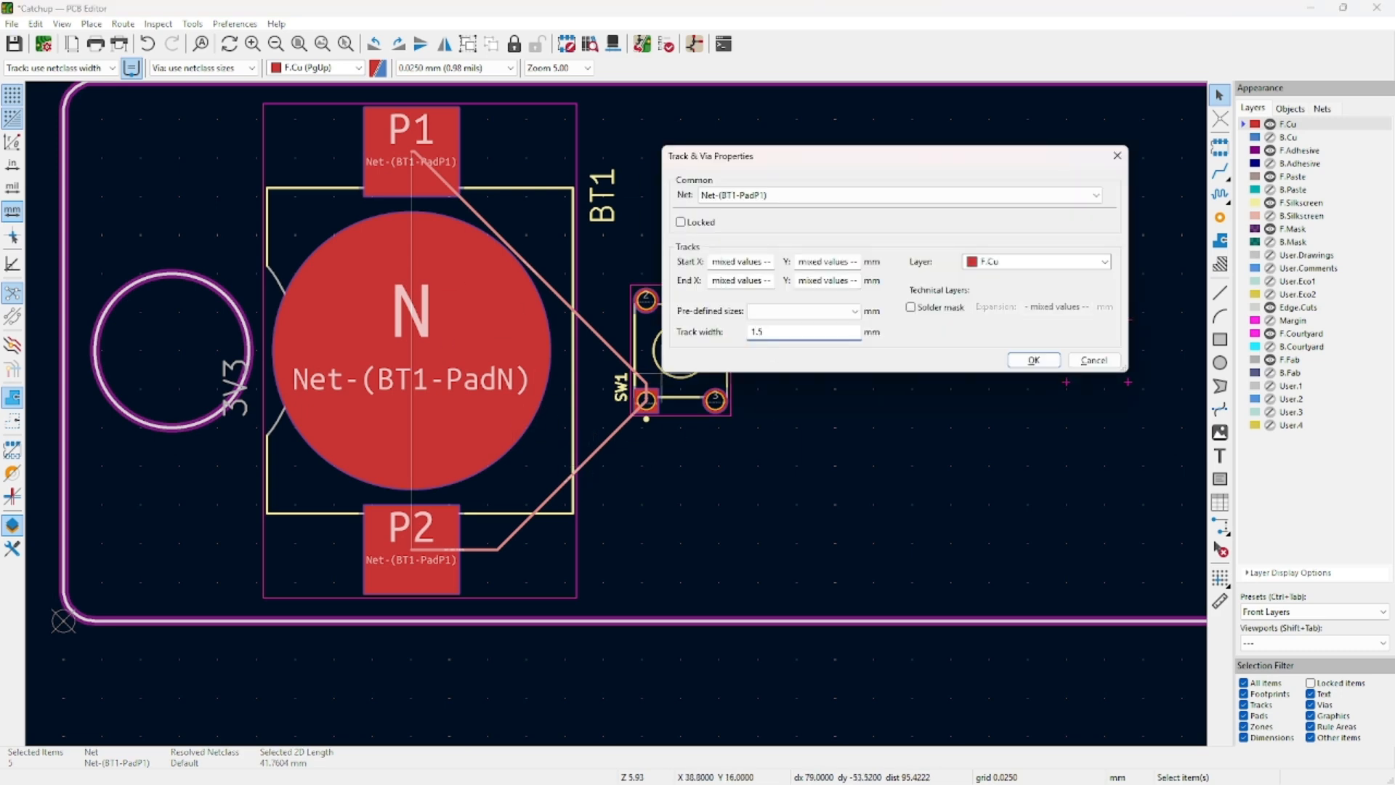
{"action": "key", "text": "Return"}
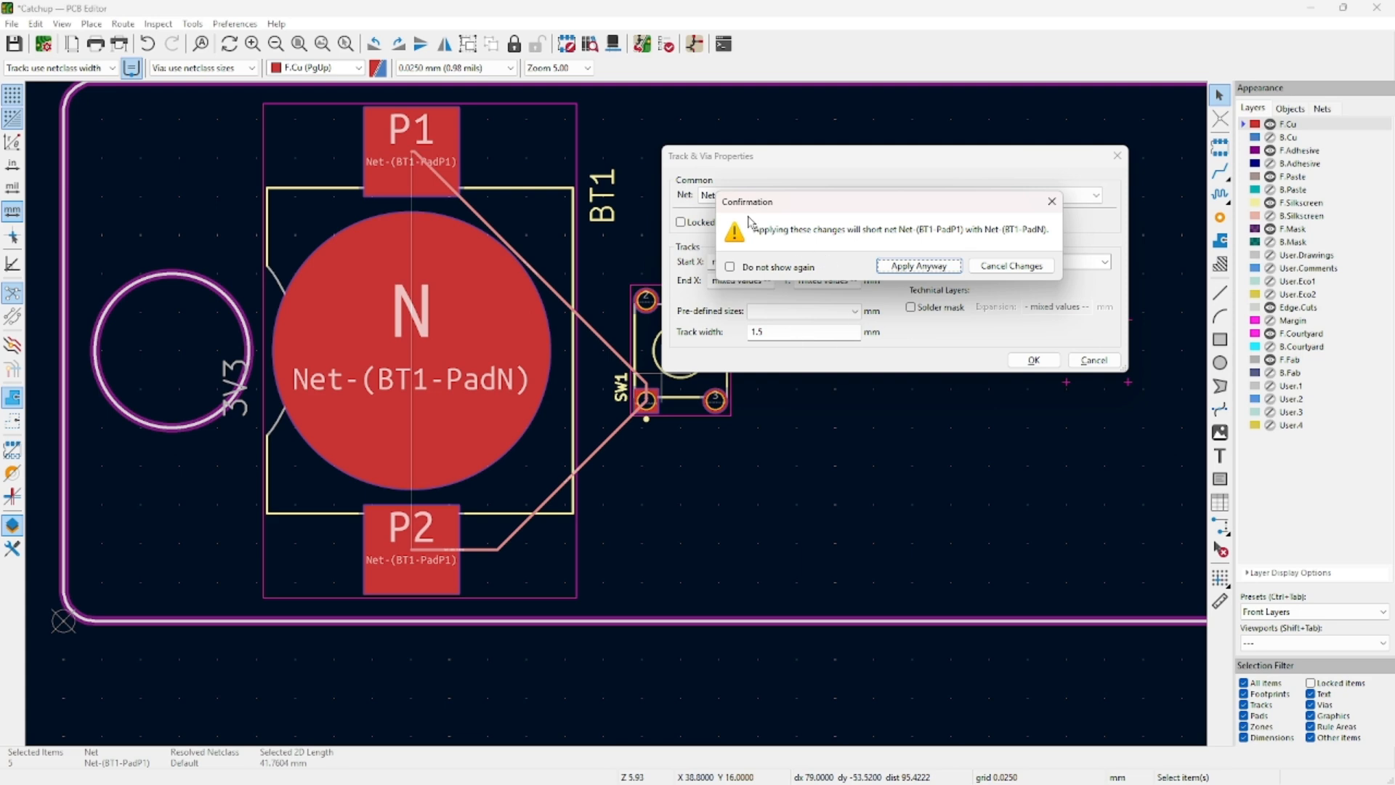
{"action": "left_click", "coordinate": [952, 263]}
{"action": "scroll", "coordinate": [617, 416], "scroll_direction": "up", "scroll_amount": 4}
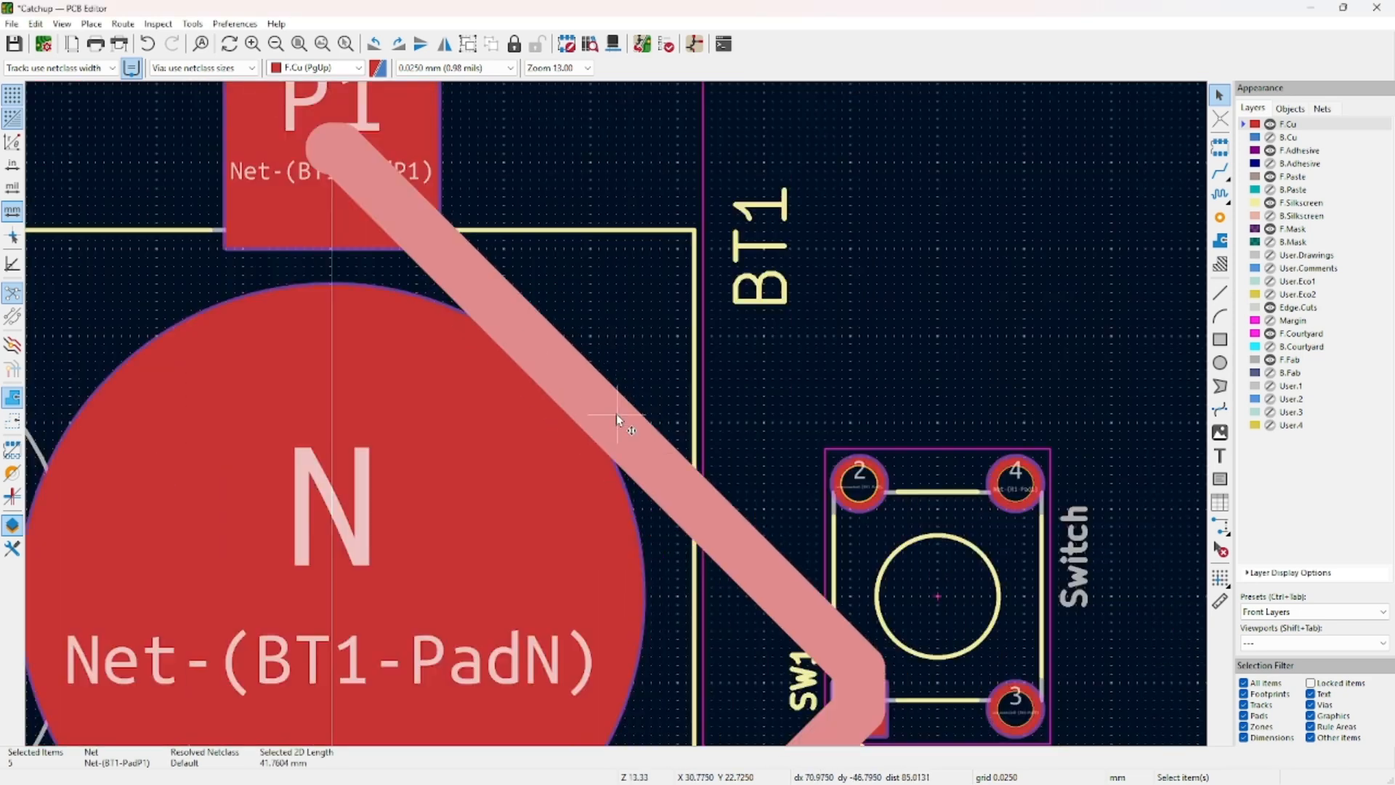
{"action": "scroll", "coordinate": [616, 413], "scroll_direction": "down", "scroll_amount": 4}
Drag the P1–SW1 track segments so the route bends clear of the N pad.
{"action": "left_click", "coordinate": [832, 321]}
{"action": "scroll", "coordinate": [467, 283], "scroll_direction": "up", "scroll_amount": 2}
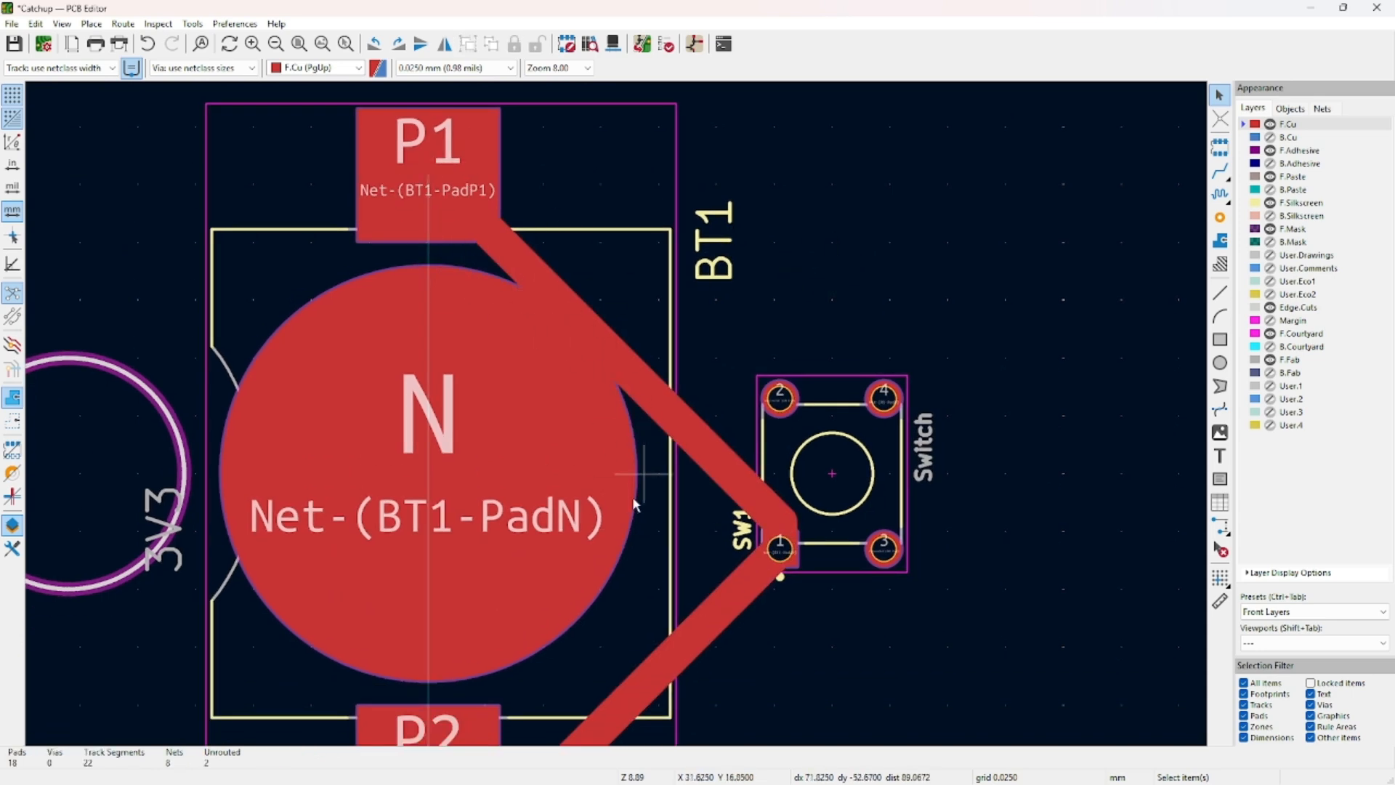
{"action": "left_click", "coordinate": [679, 416]}
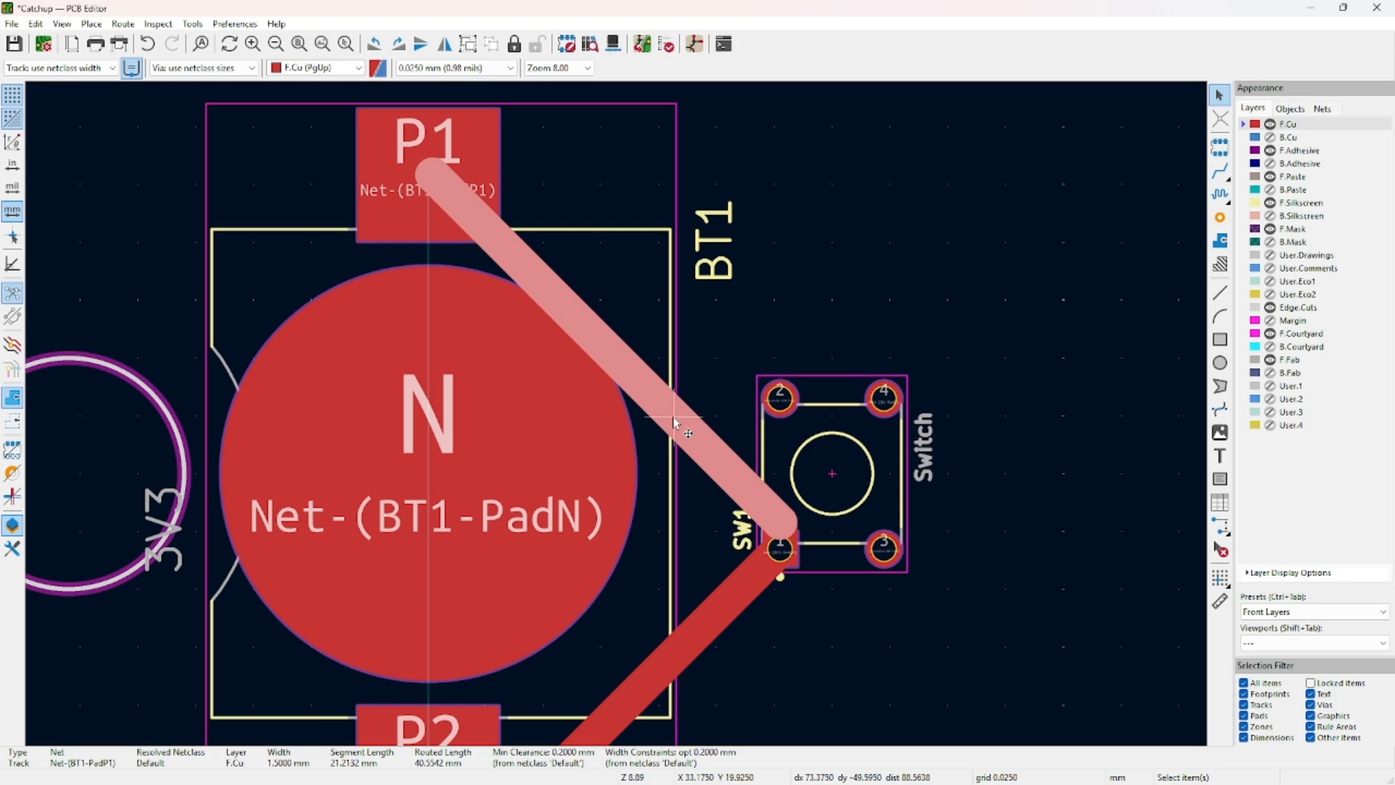
{"action": "key", "text": "d"}
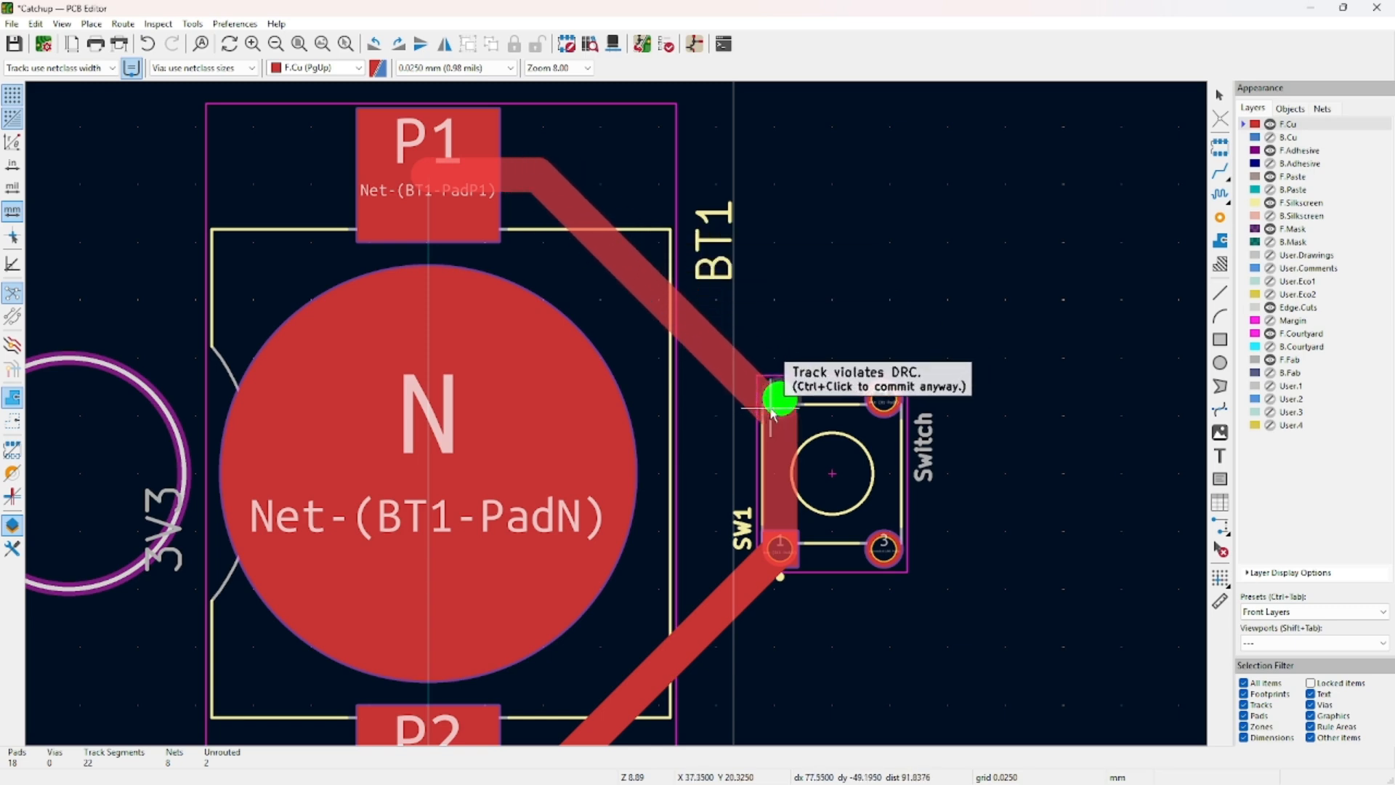
{"action": "left_click", "coordinate": [727, 450]}
{"action": "left_click", "coordinate": [779, 496]}
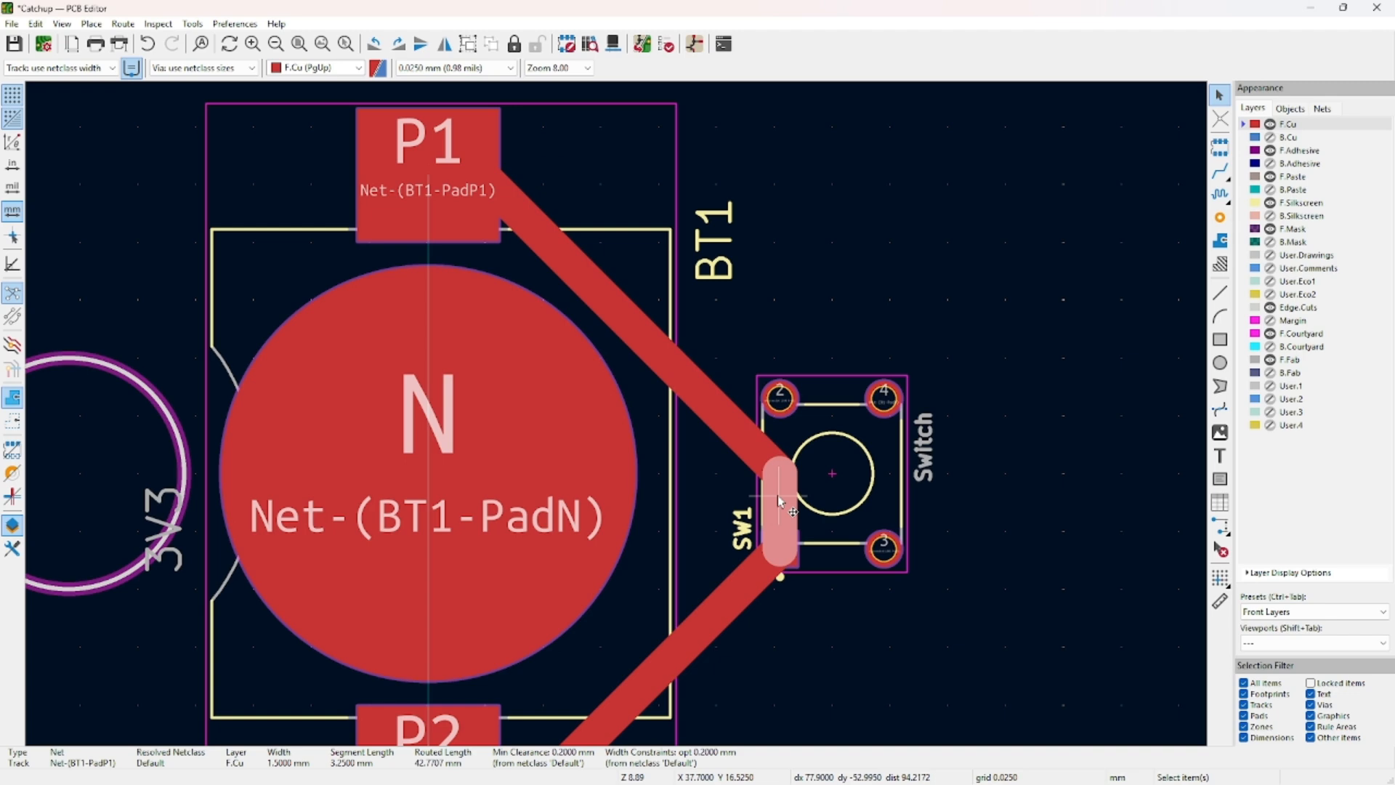
{"action": "key", "text": "d"}
{"action": "left_click", "coordinate": [697, 485]}
{"action": "left_click", "coordinate": [662, 355]}
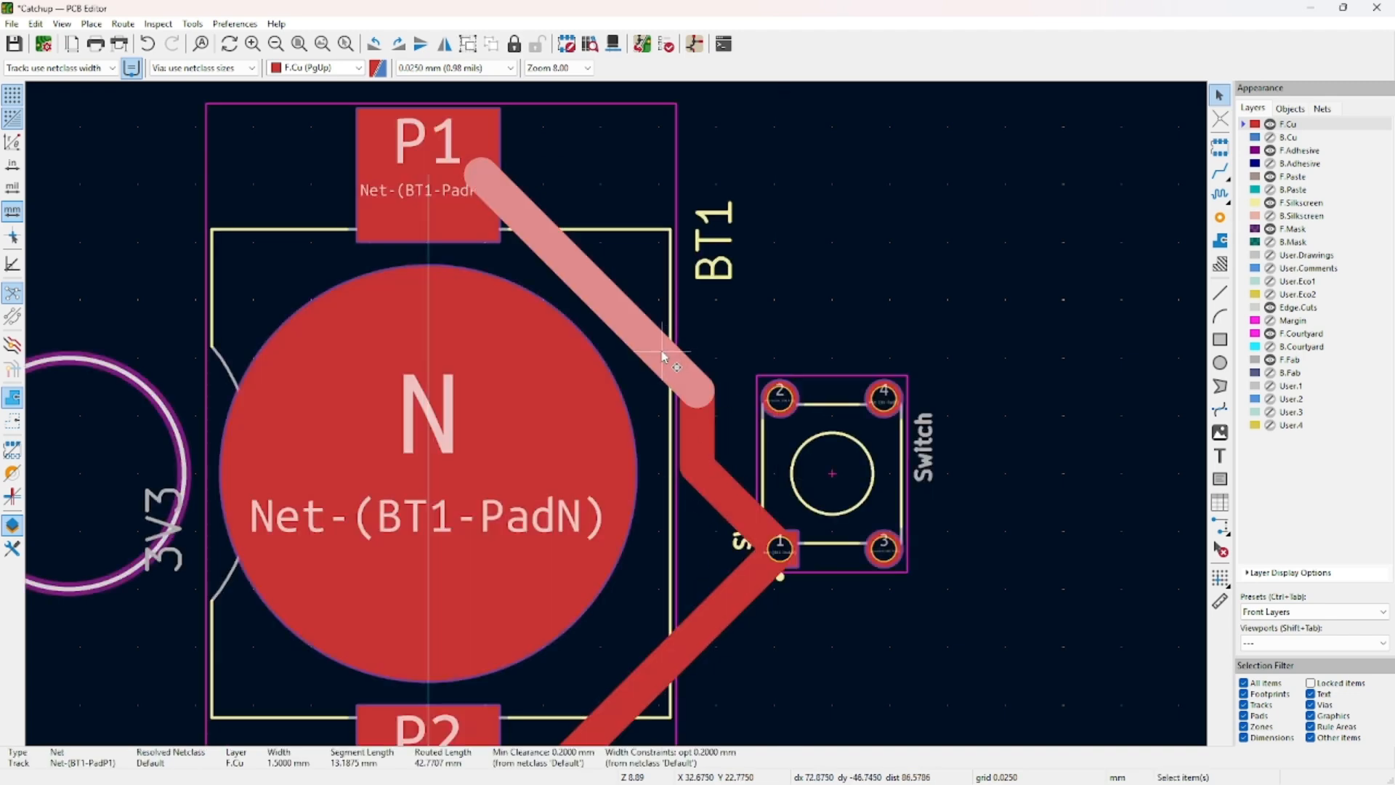
{"action": "key", "text": "d"}
{"action": "left_click", "coordinate": [670, 298]}
Drag the SW1–P2 track's diagonal segments into a near-square corner.
{"action": "middle_click_drag", "start_coordinate": [840, 277], "coordinate": [808, 182]}
{"action": "key", "text": "super"}
{"action": "left_click", "coordinate": [811, 205]}
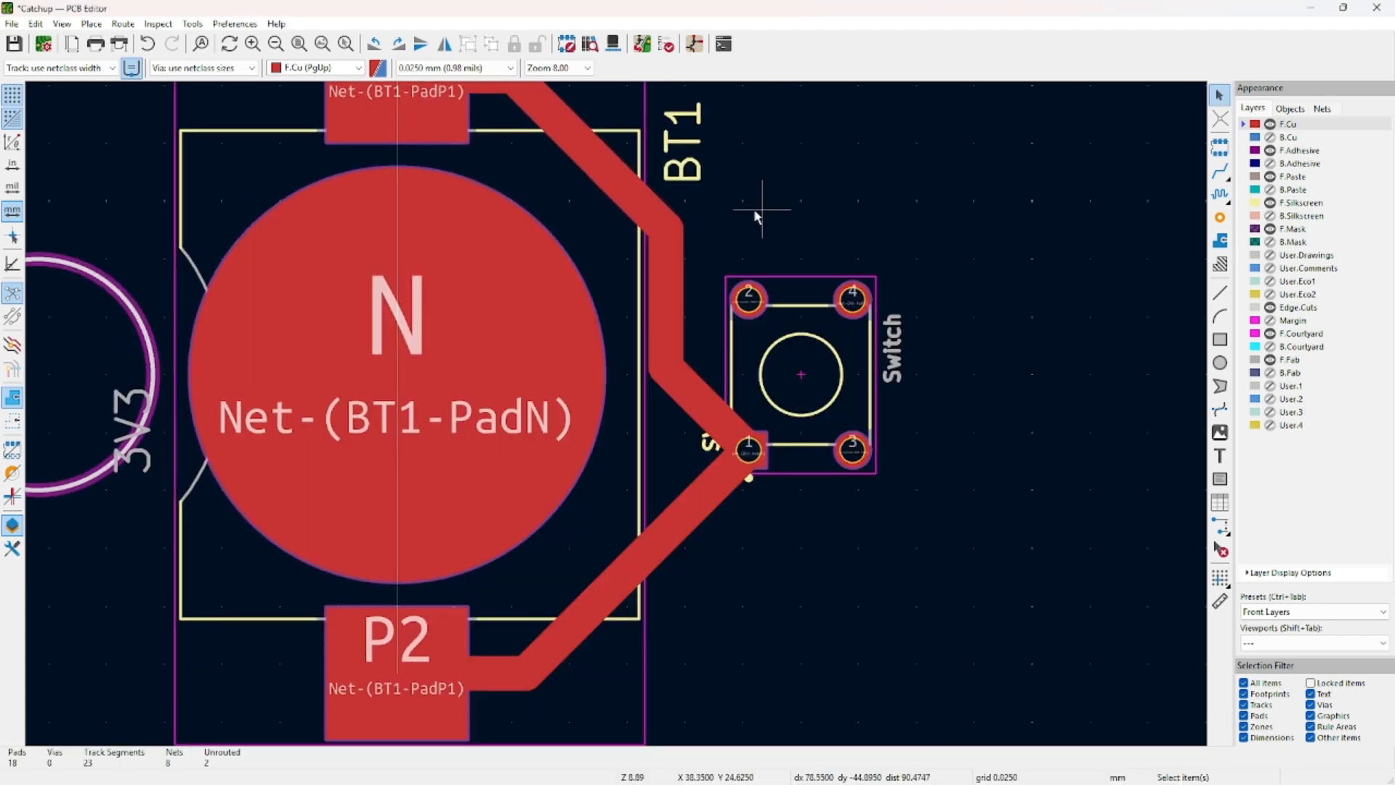
{"action": "left_click", "coordinate": [678, 269]}
{"action": "middle_click_drag", "start_coordinate": [963, 326], "coordinate": [871, 408]}
{"action": "left_click", "coordinate": [779, 229]}
{"action": "middle_click_drag", "start_coordinate": [537, 653], "coordinate": [638, 442]}
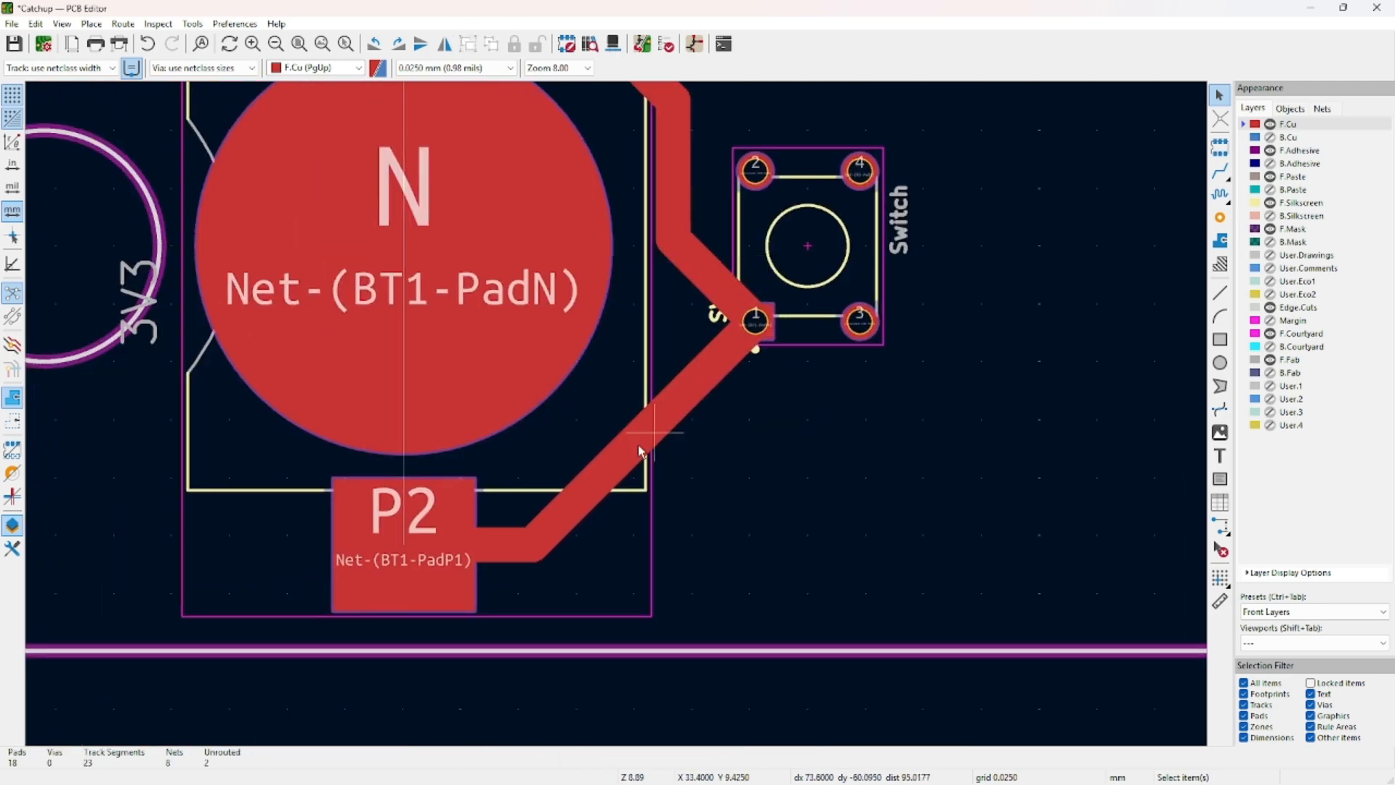
{"action": "left_click", "coordinate": [638, 442]}
{"action": "key", "text": "d"}
{"action": "left_click", "coordinate": [674, 510]}
{"action": "middle_click_drag", "start_coordinate": [846, 521], "coordinate": [906, 502]}
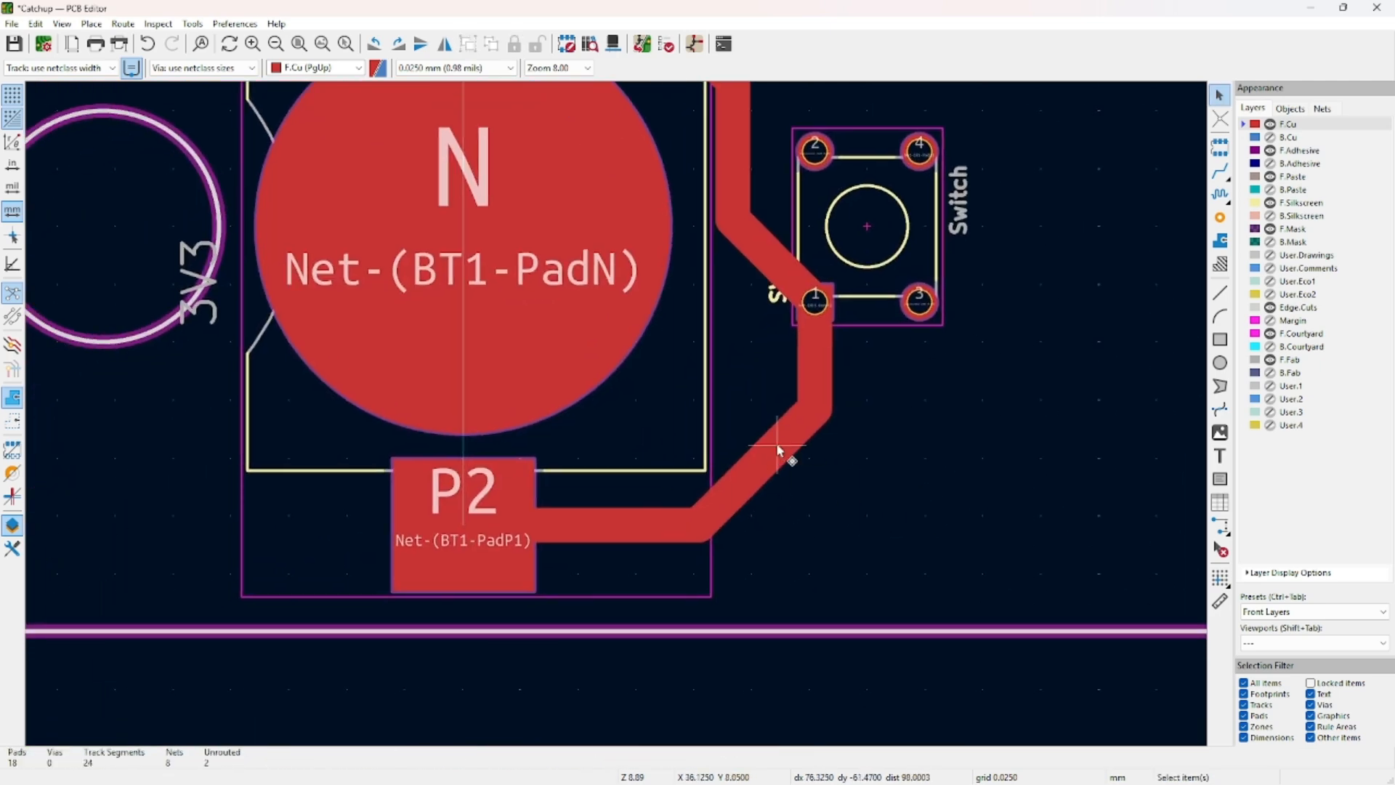
{"action": "left_click", "coordinate": [778, 446]}
{"action": "key", "text": "d"}
{"action": "left_click", "coordinate": [836, 541]}
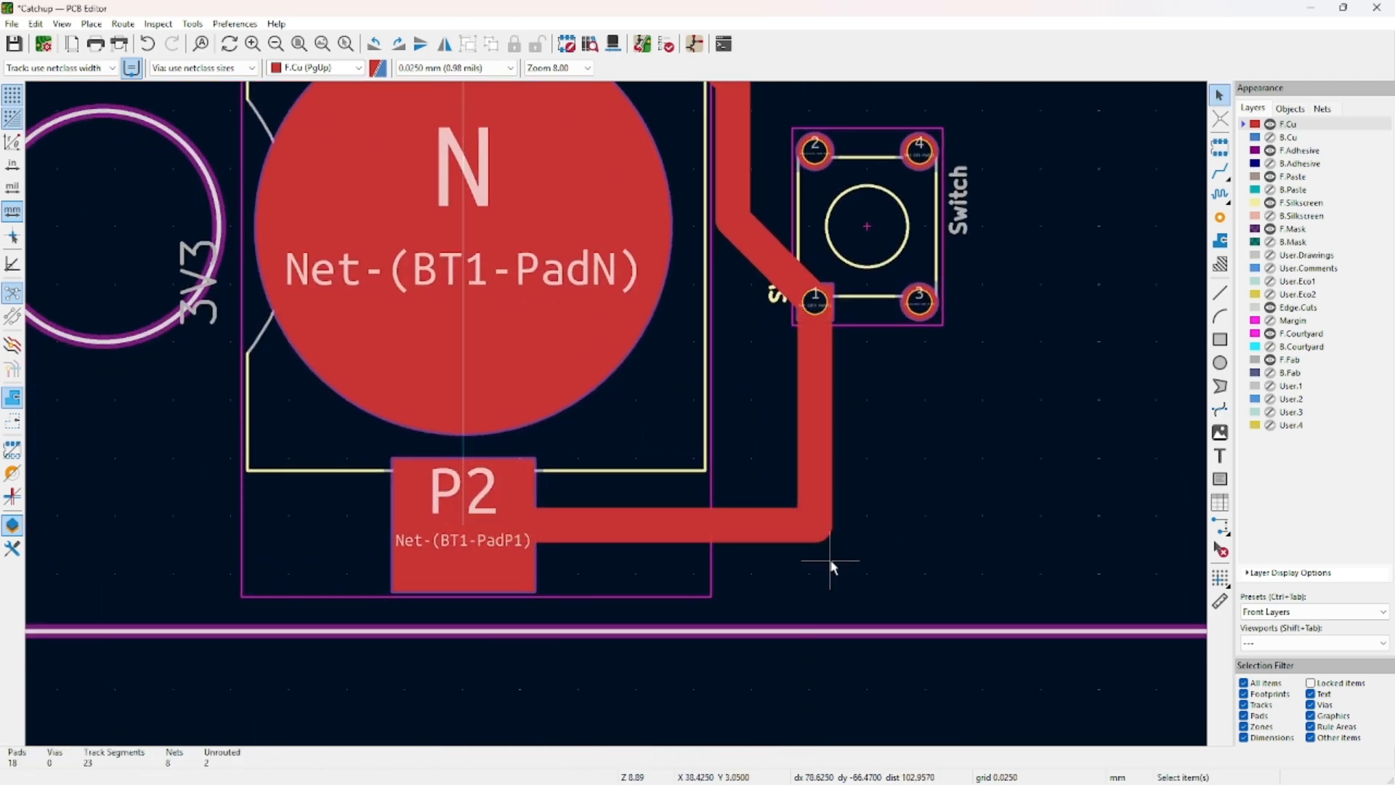
Undo the square-corner reshape, shift the diagonal segment outward, then bring the schematic forward.
{"action": "scroll", "coordinate": [831, 564], "scroll_direction": "up", "scroll_amount": 6}
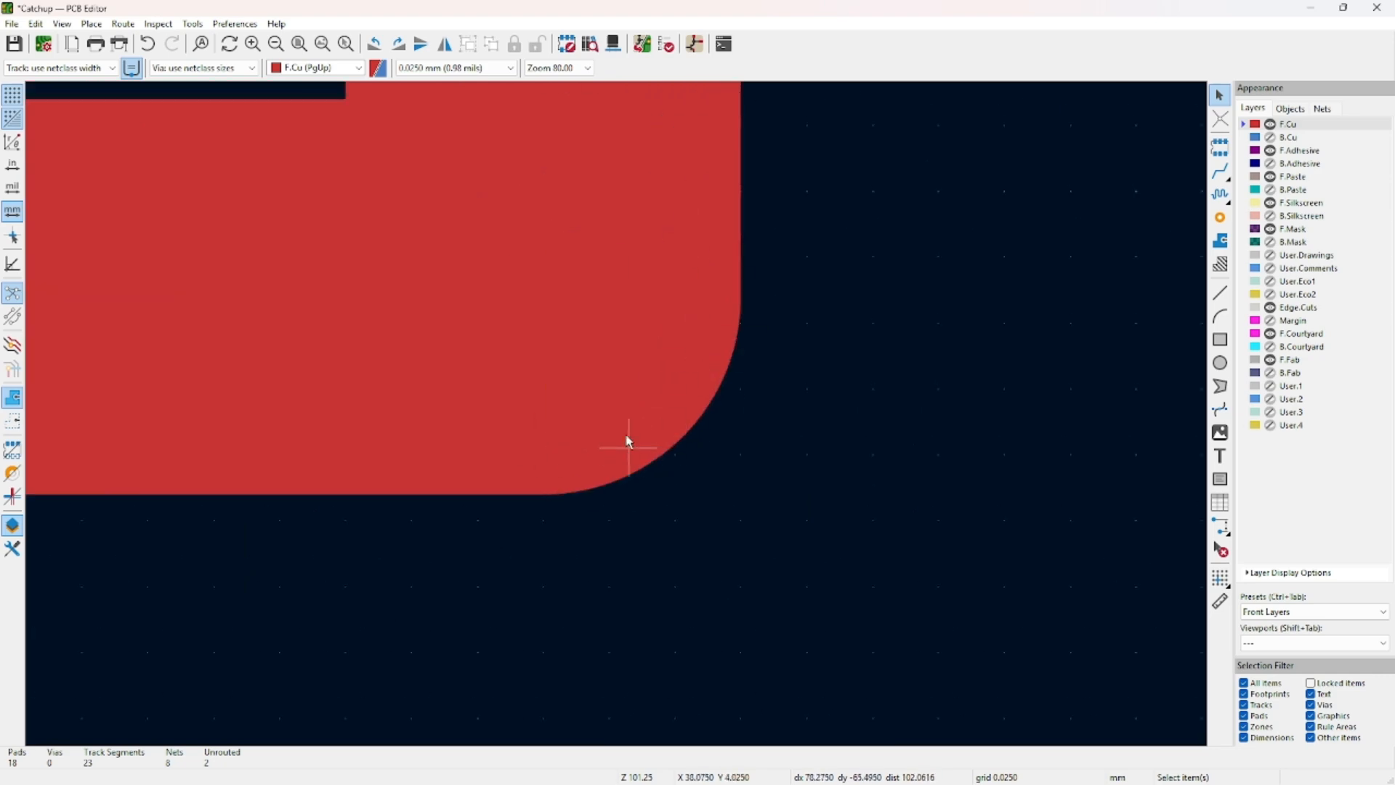
{"action": "scroll", "coordinate": [614, 412], "scroll_direction": "down", "scroll_amount": 6}
{"action": "left_click", "coordinate": [600, 396]}
{"action": "left_click", "coordinate": [620, 365]}
{"action": "key", "text": "ctrl+z"}
{"action": "middle_click_drag", "start_coordinate": [605, 355], "coordinate": [751, 497]}
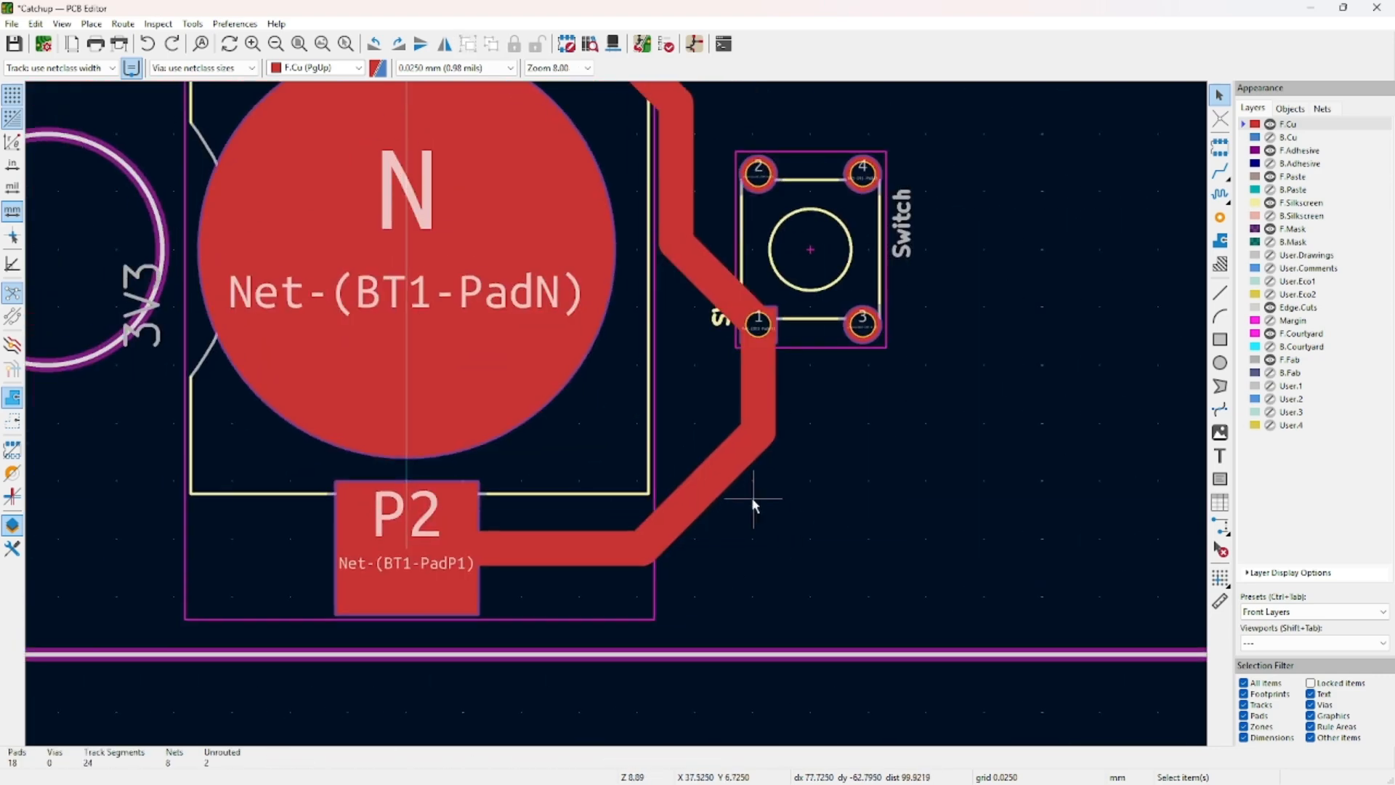
{"action": "left_click", "coordinate": [716, 459]}
{"action": "key", "text": "d"}
{"action": "left_click", "coordinate": [733, 486]}
{"action": "middle_click_drag", "start_coordinate": [820, 436], "coordinate": [869, 537]}
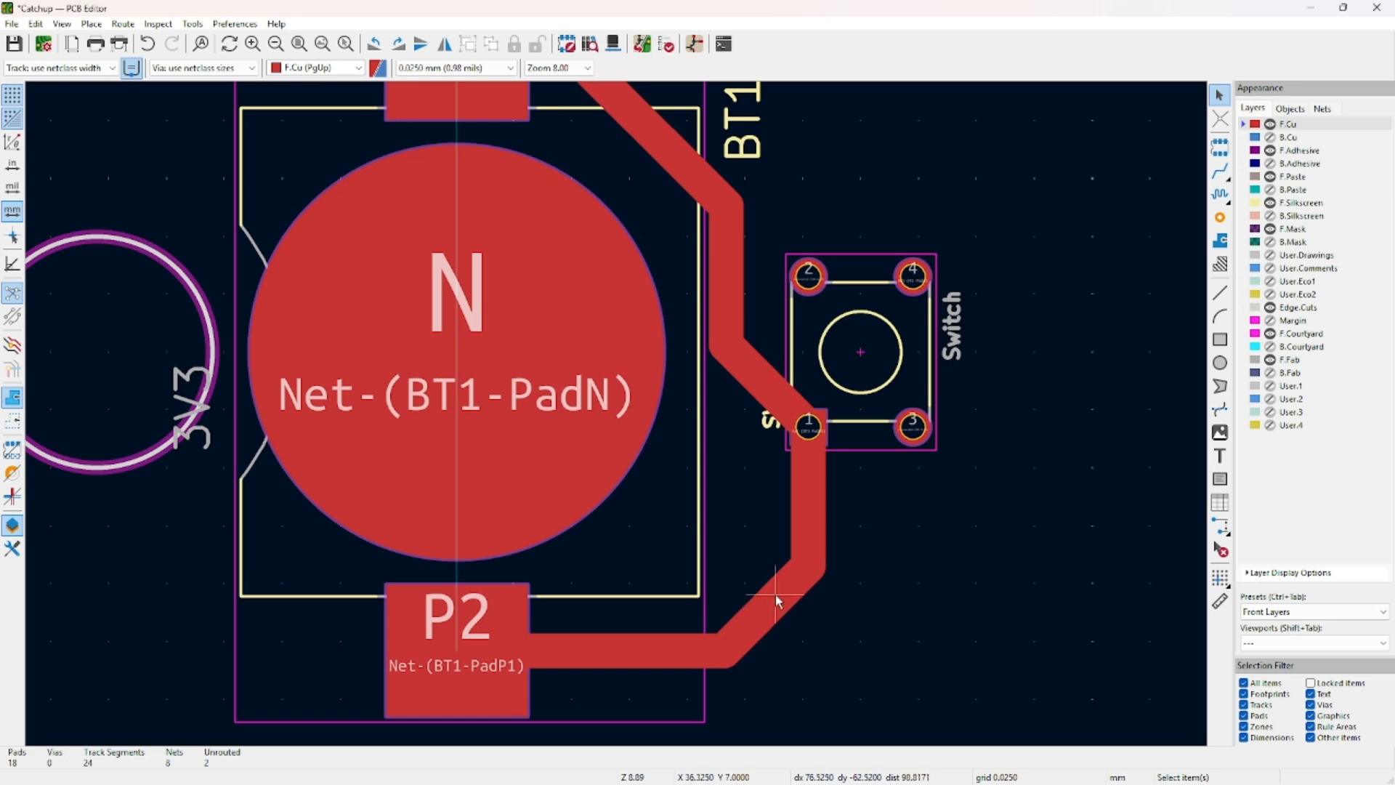
{"action": "scroll", "coordinate": [774, 594], "scroll_direction": "down", "scroll_amount": 3}
{"action": "scroll", "coordinate": [587, 358], "scroll_direction": "up", "scroll_amount": 2}
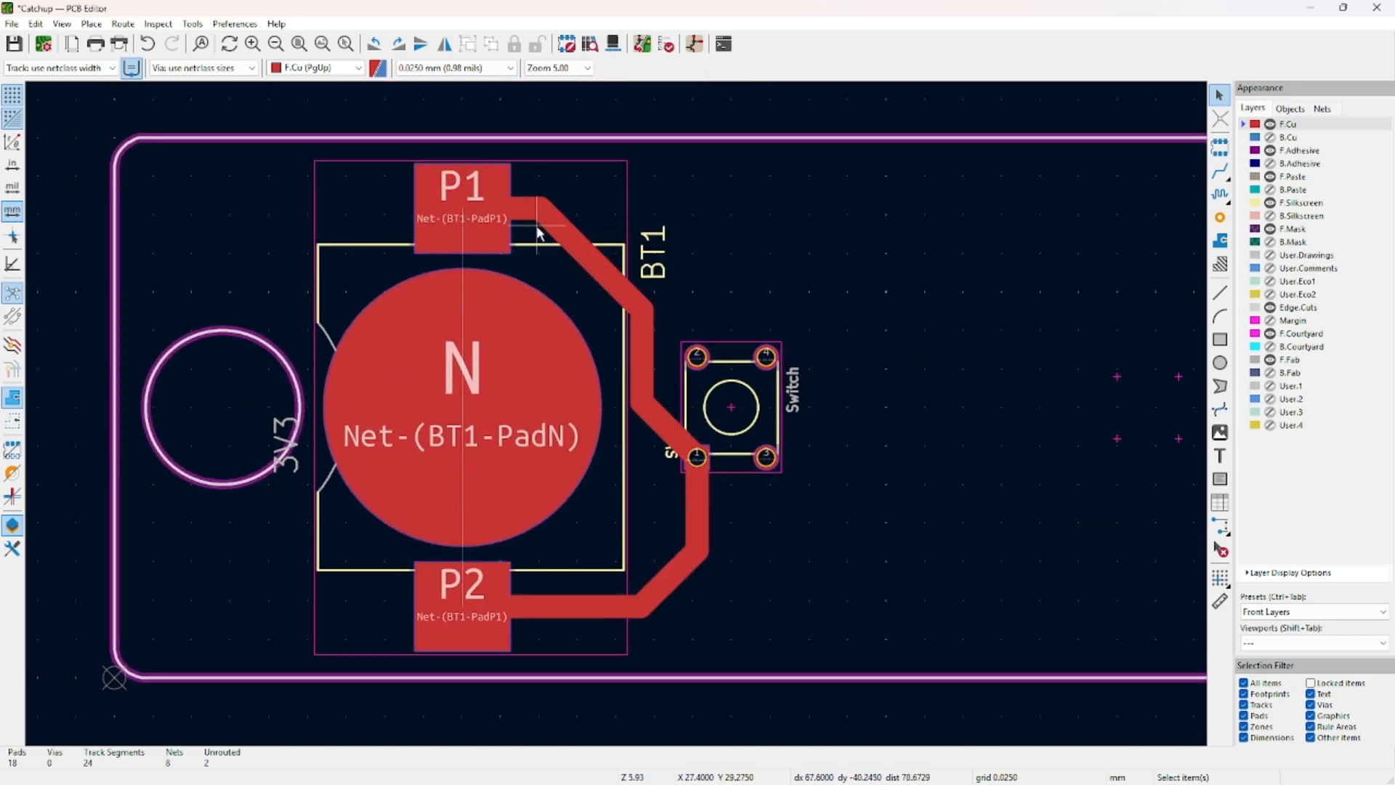
{"action": "middle_click_drag", "start_coordinate": [581, 353], "coordinate": [674, 327]}
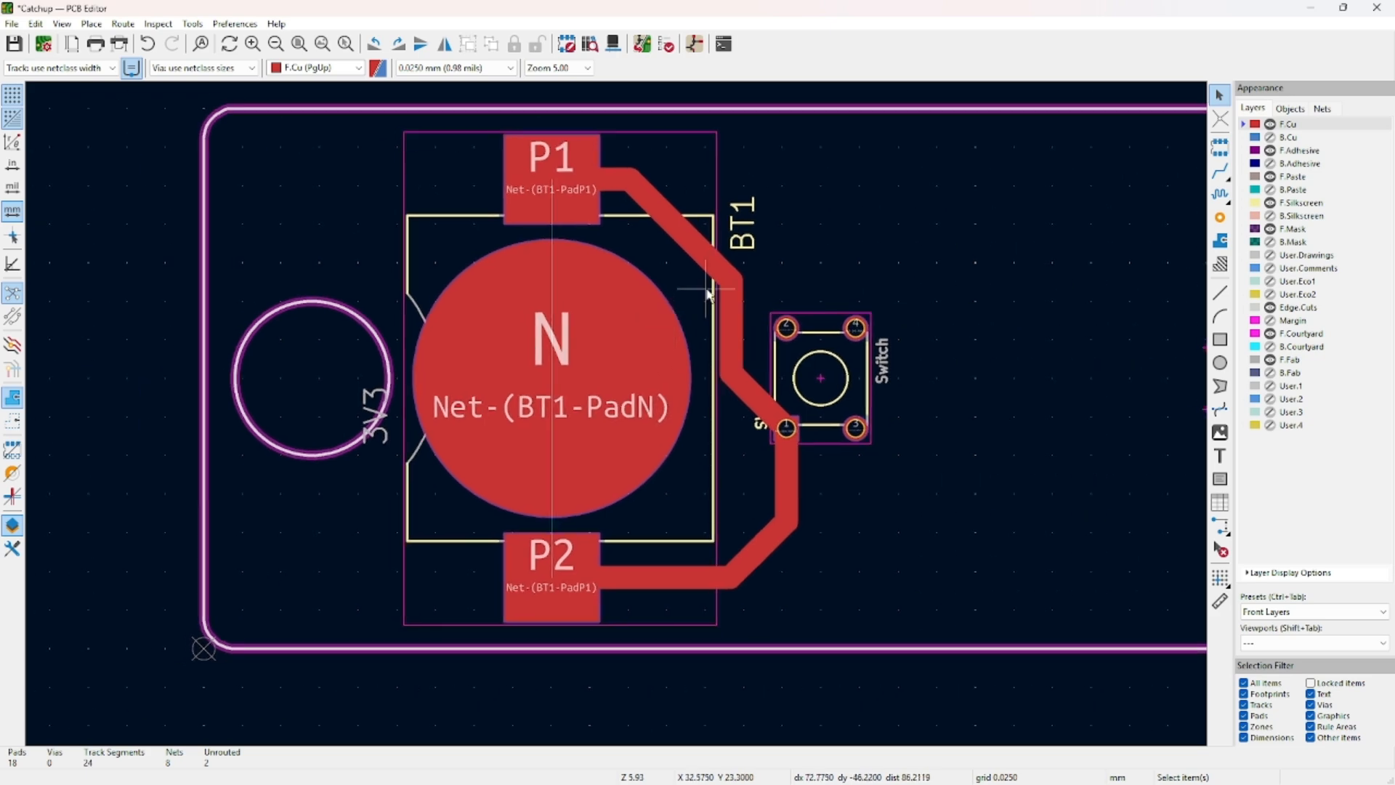
{"action": "key", "text": "alt+Tab"}
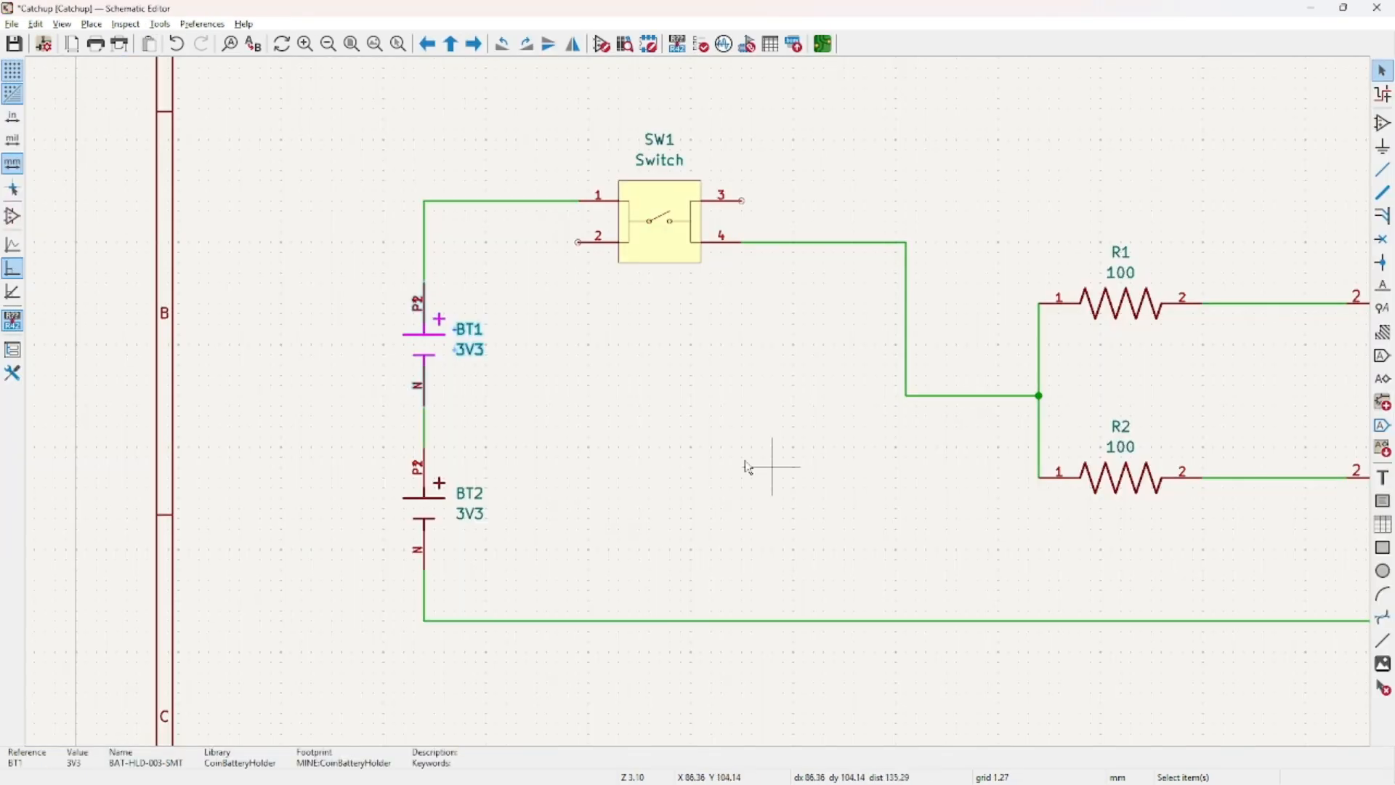
Check SW1's pin 1, clear the selection, and fit the whole circuit in view.
{"action": "left_click", "coordinate": [579, 210]}
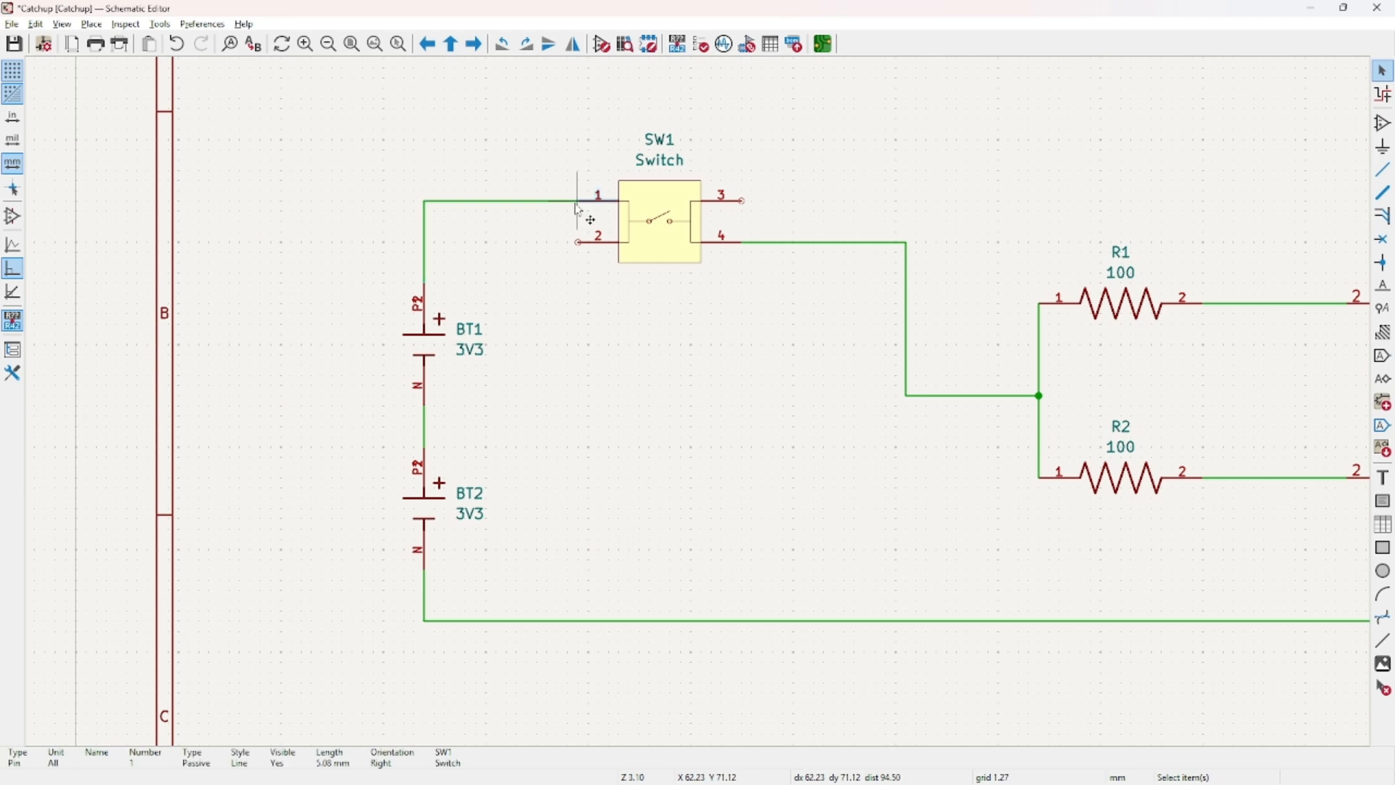
{"action": "left_click", "coordinate": [908, 174]}
{"action": "scroll", "coordinate": [865, 233], "scroll_direction": "down", "scroll_amount": 2}
{"action": "middle_click_drag", "start_coordinate": [675, 367], "coordinate": [618, 294]}
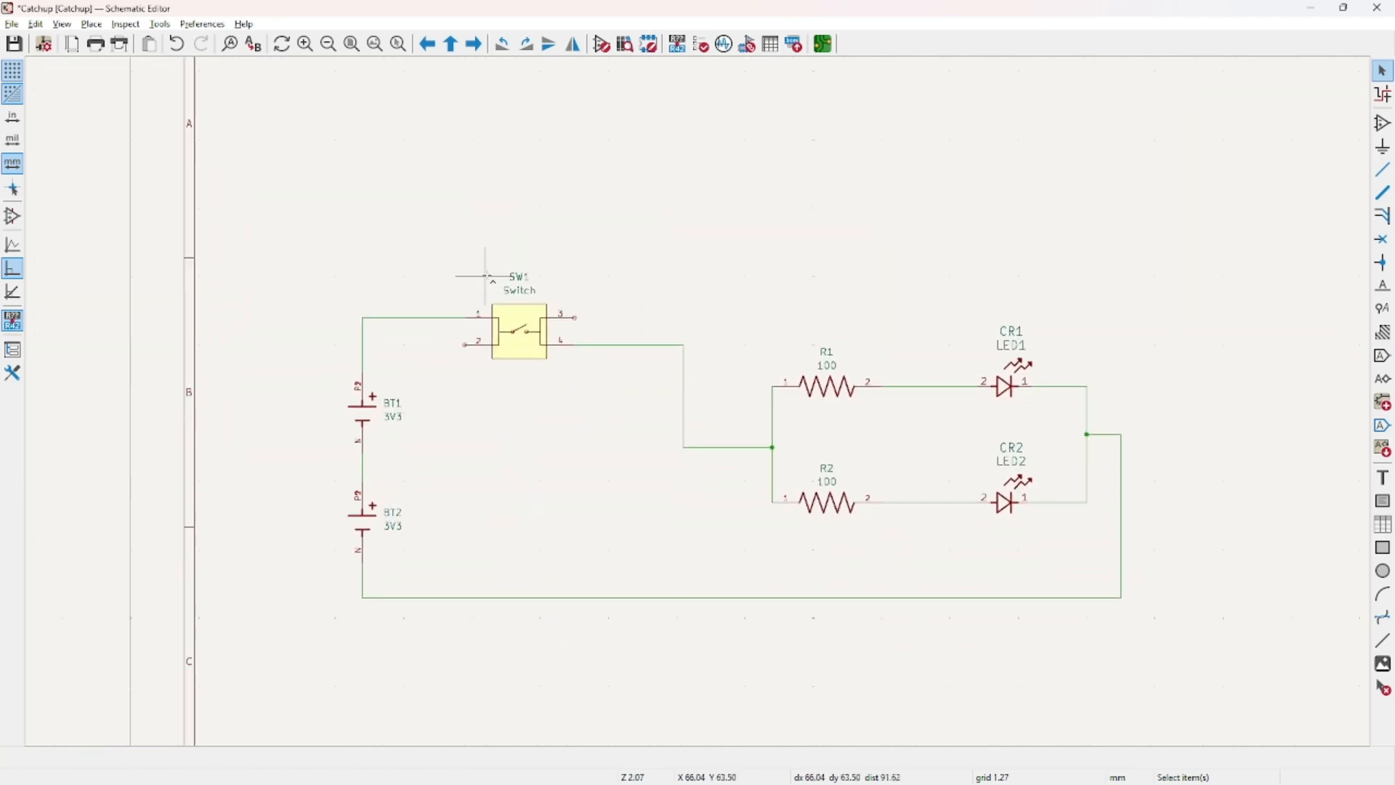
Box-select the upper and lower wiring, then zoom in on BT1/BT2 and back out.
{"action": "left_click_drag", "start_coordinate": [339, 268], "coordinate": [1148, 459]}
{"action": "left_click_drag", "start_coordinate": [303, 241], "coordinate": [1153, 438]}
{"action": "left_click_drag", "start_coordinate": [1181, 501], "coordinate": [382, 634], "text": "shift"}
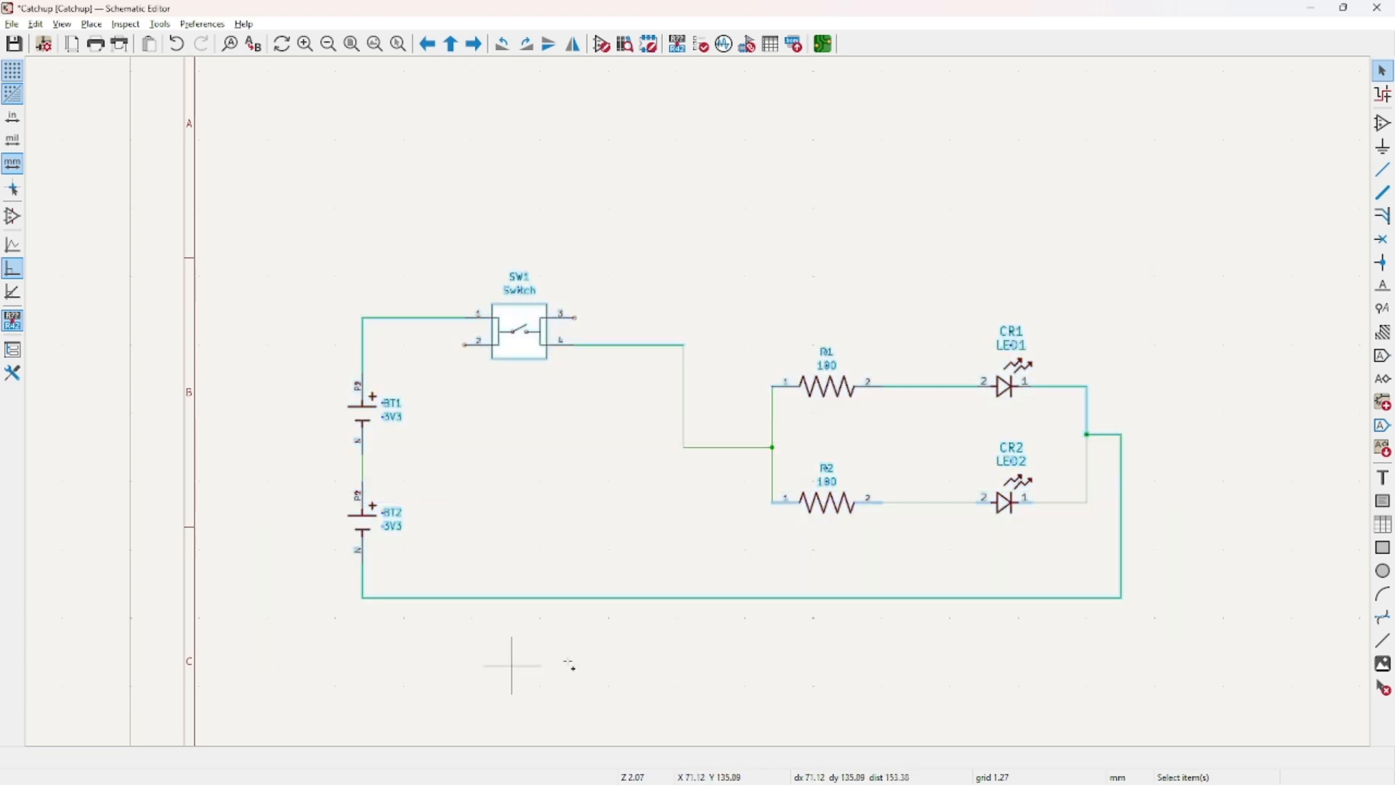
{"action": "left_click_drag", "start_coordinate": [855, 467], "coordinate": [1067, 562], "text": "shift"}
{"action": "left_click_drag", "start_coordinate": [668, 406], "coordinate": [894, 520], "text": "shift"}
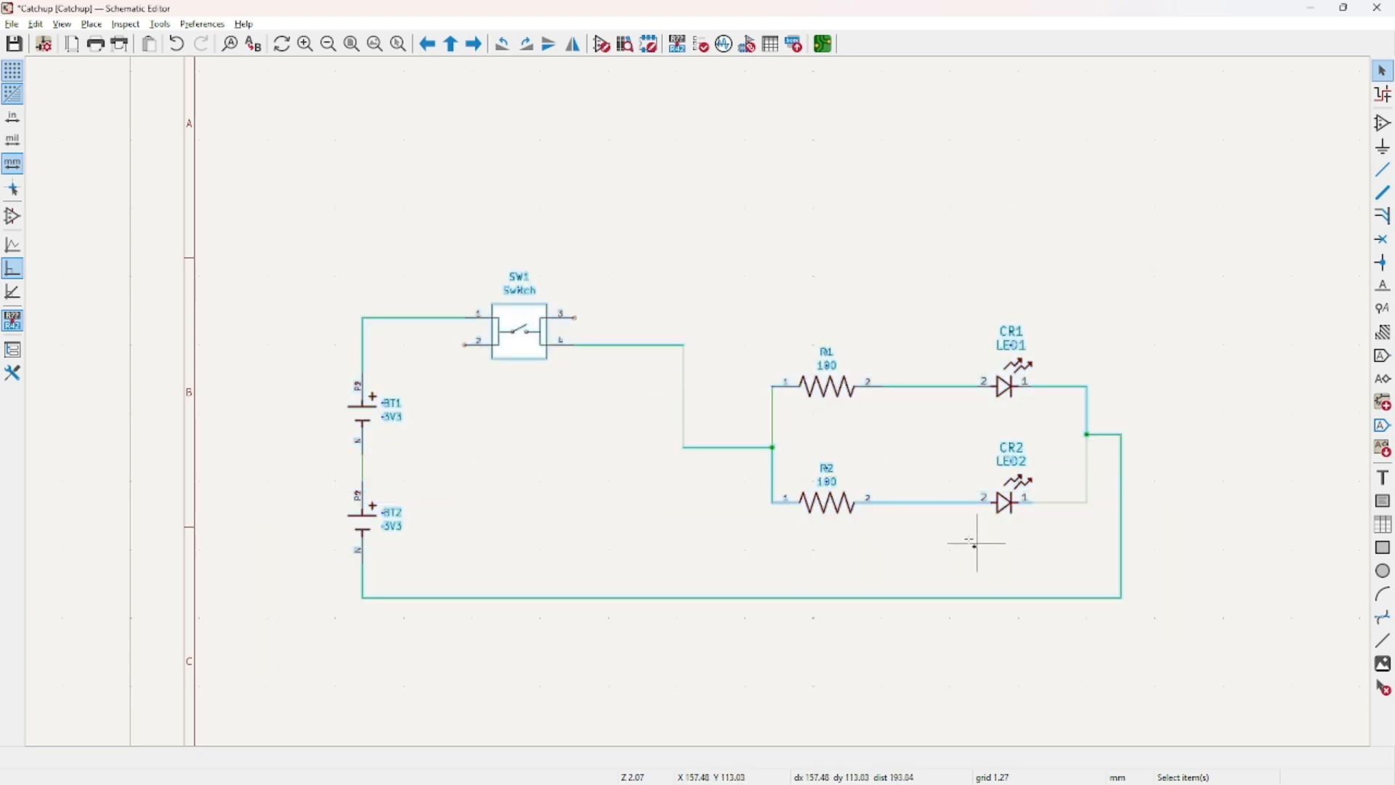
{"action": "left_click_drag", "start_coordinate": [666, 306], "coordinate": [966, 528], "text": "shift"}
{"action": "left_click_drag", "start_coordinate": [970, 454], "coordinate": [1216, 604], "text": "shift"}
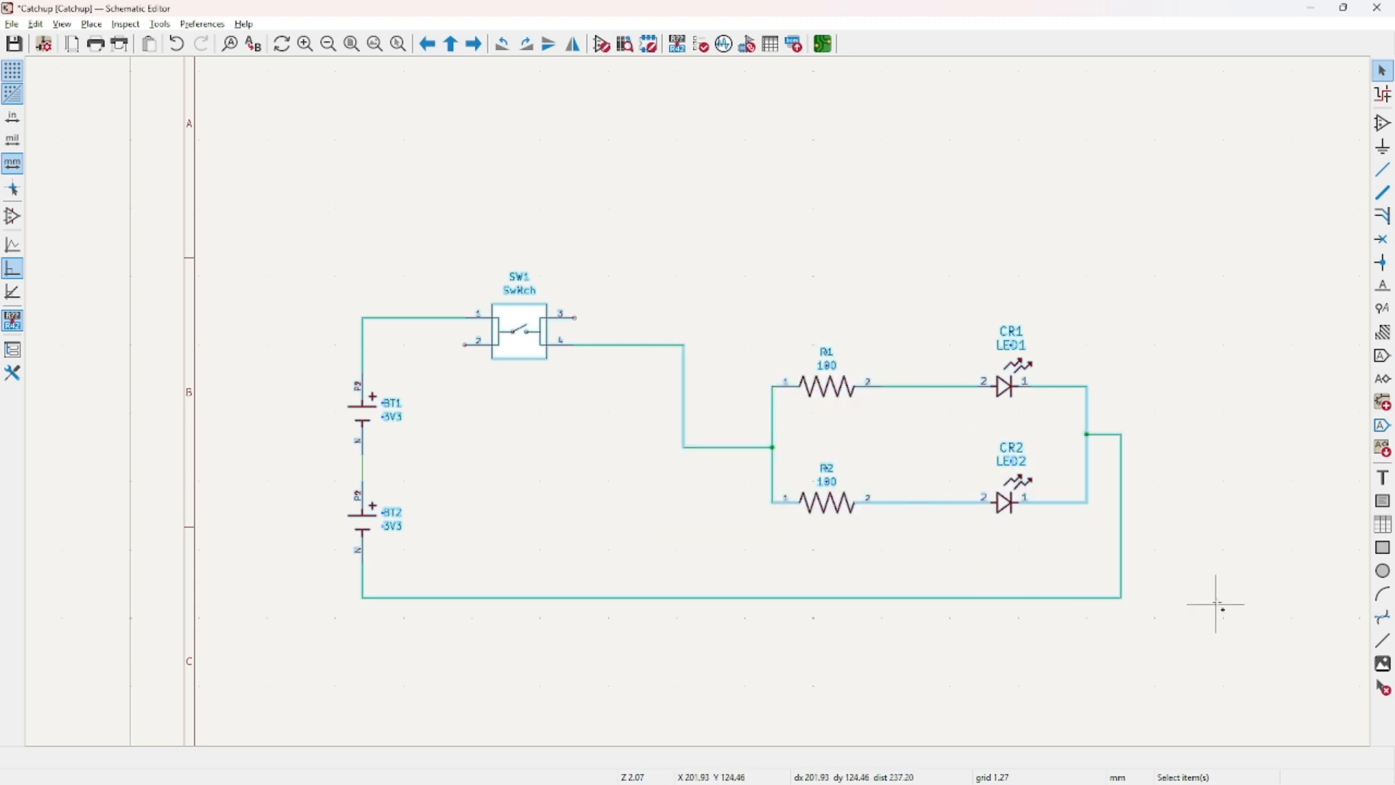
{"action": "scroll", "coordinate": [396, 446], "scroll_direction": "up", "scroll_amount": 5}
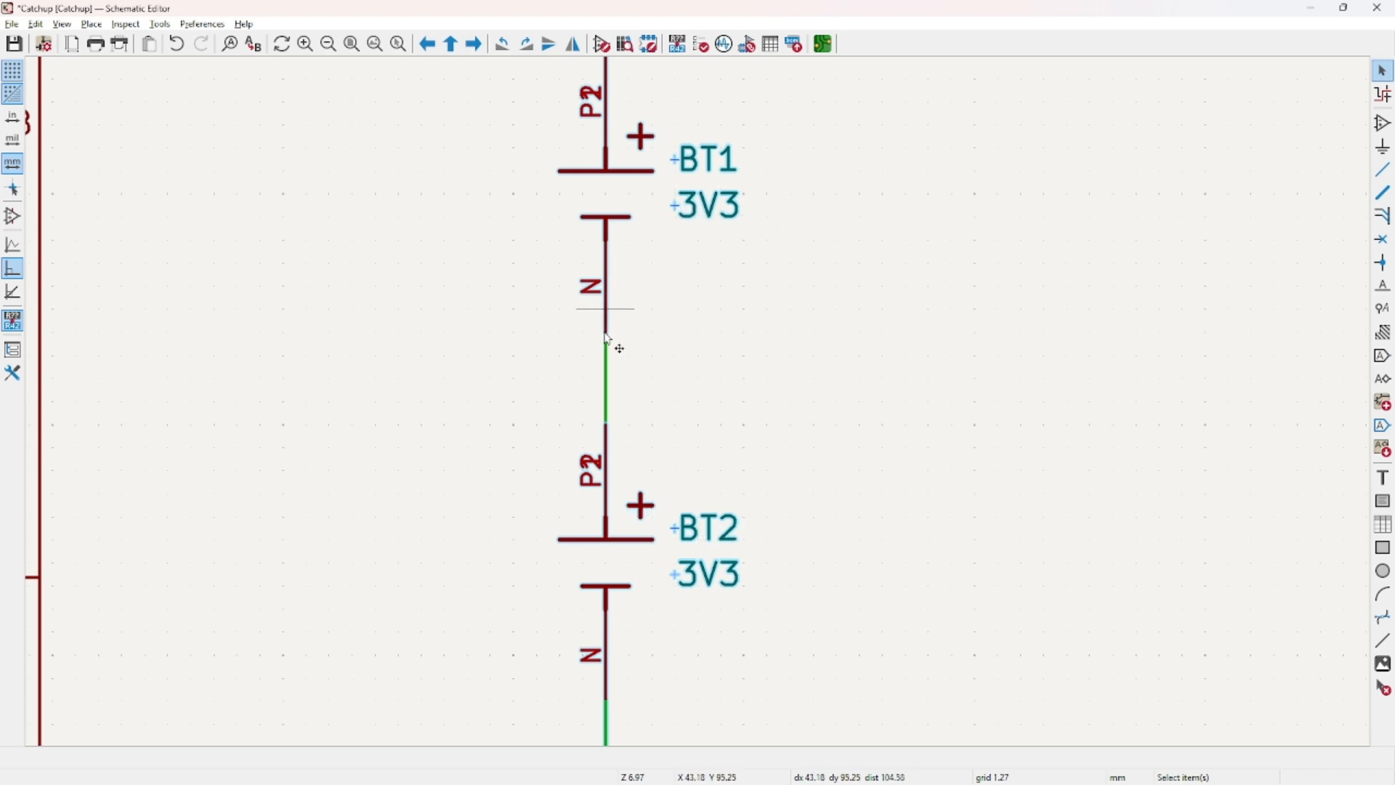
{"action": "scroll", "coordinate": [701, 403], "scroll_direction": "down", "scroll_amount": 6}
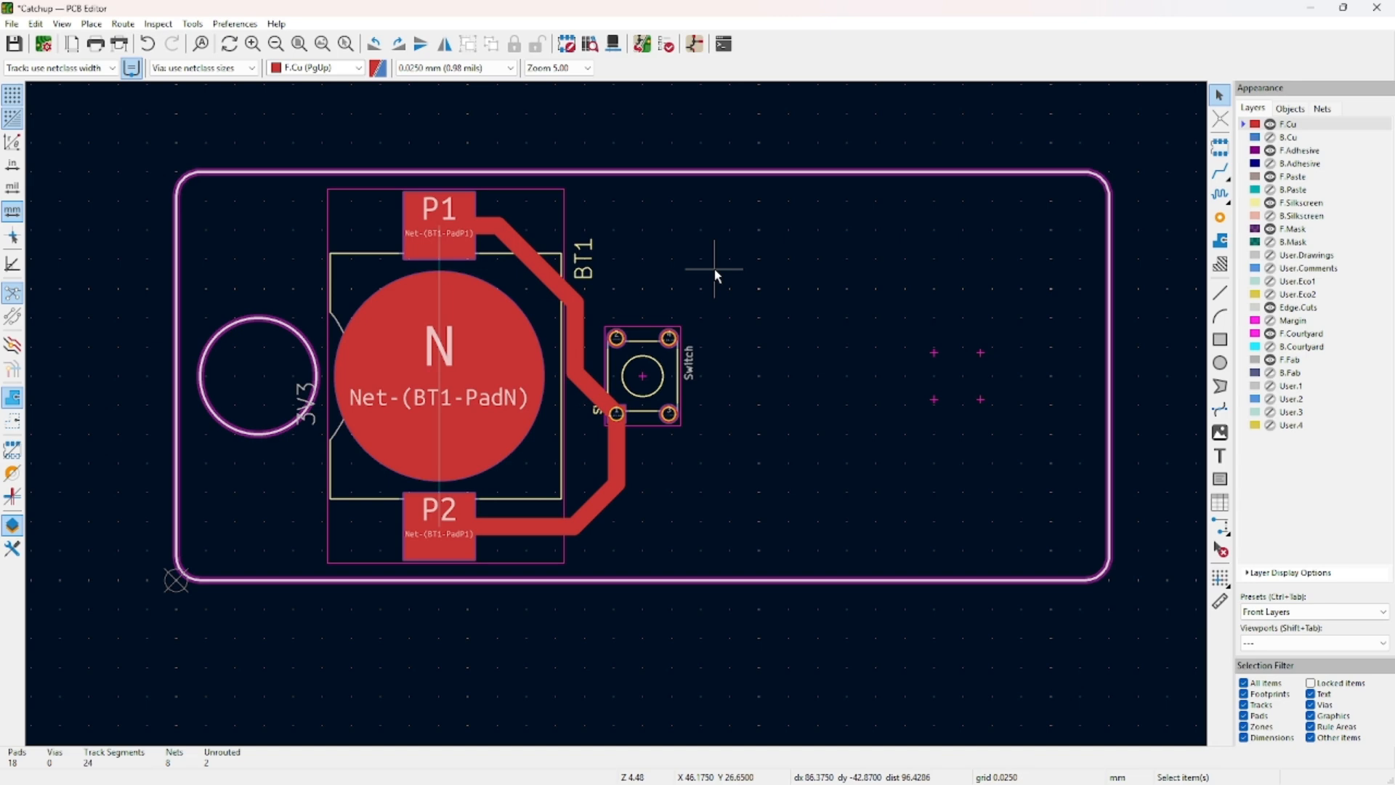
Start a filled zone on F.Cu assigned to Net-(BT1-PadN).
{"action": "middle_click_drag", "start_coordinate": [714, 270], "coordinate": [803, 259]}
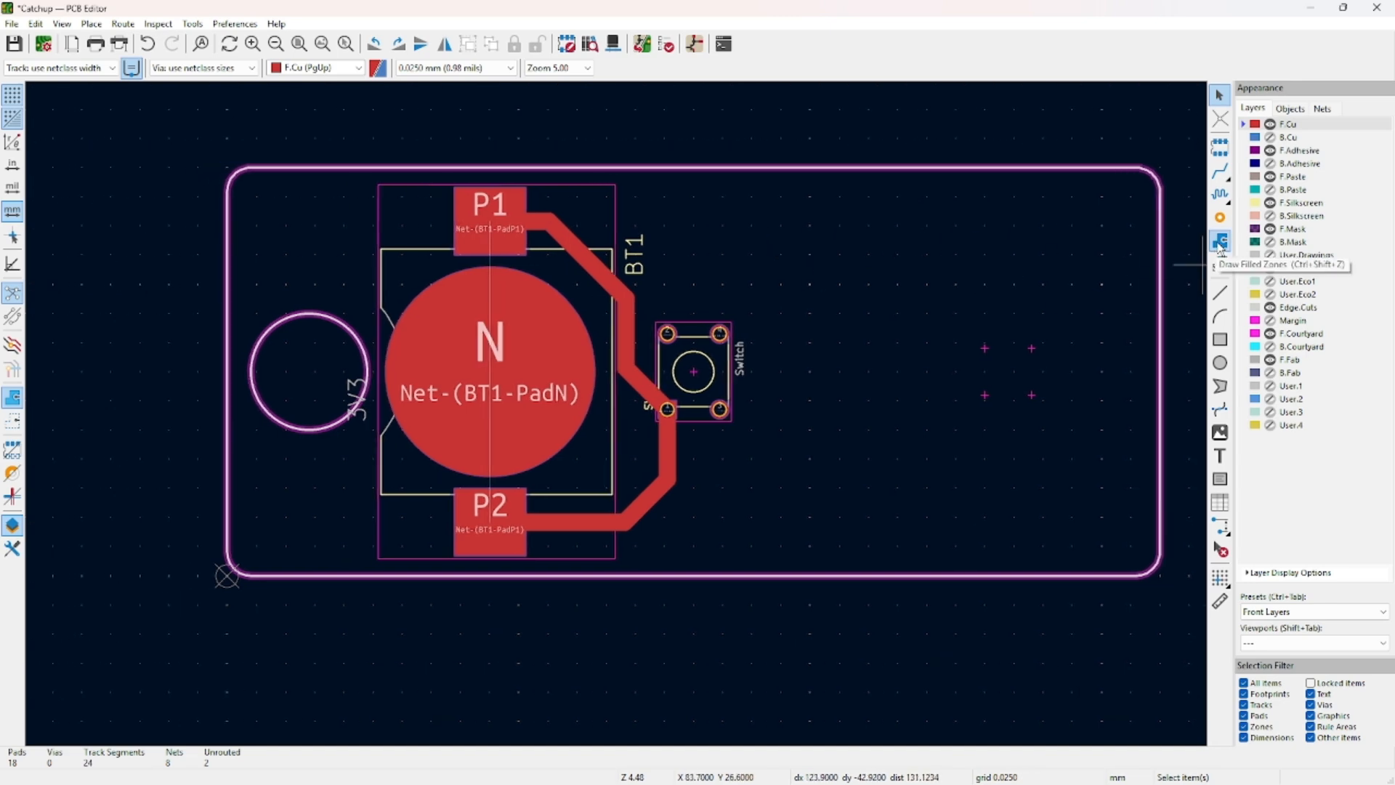
{"action": "left_click", "coordinate": [1221, 242]}
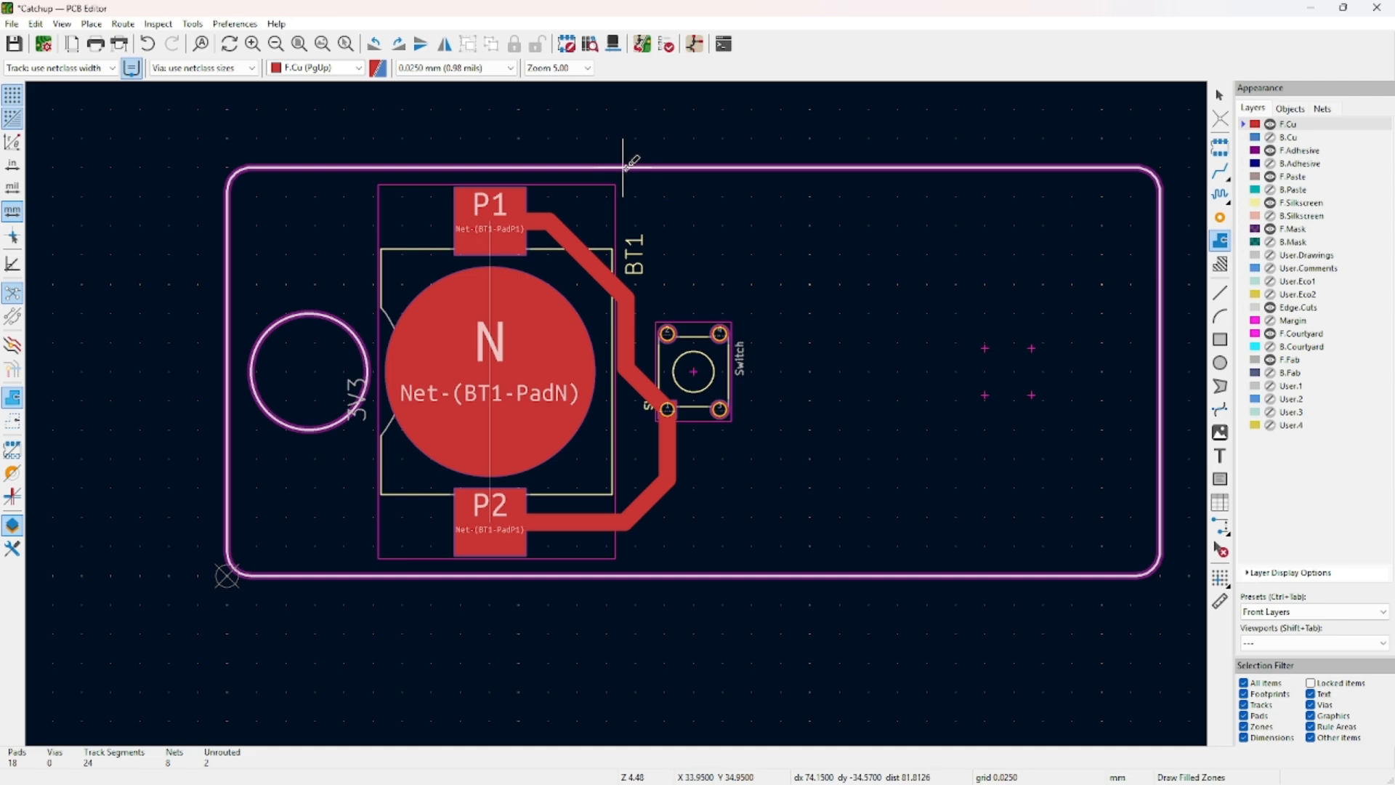
{"action": "left_click", "coordinate": [636, 168]}
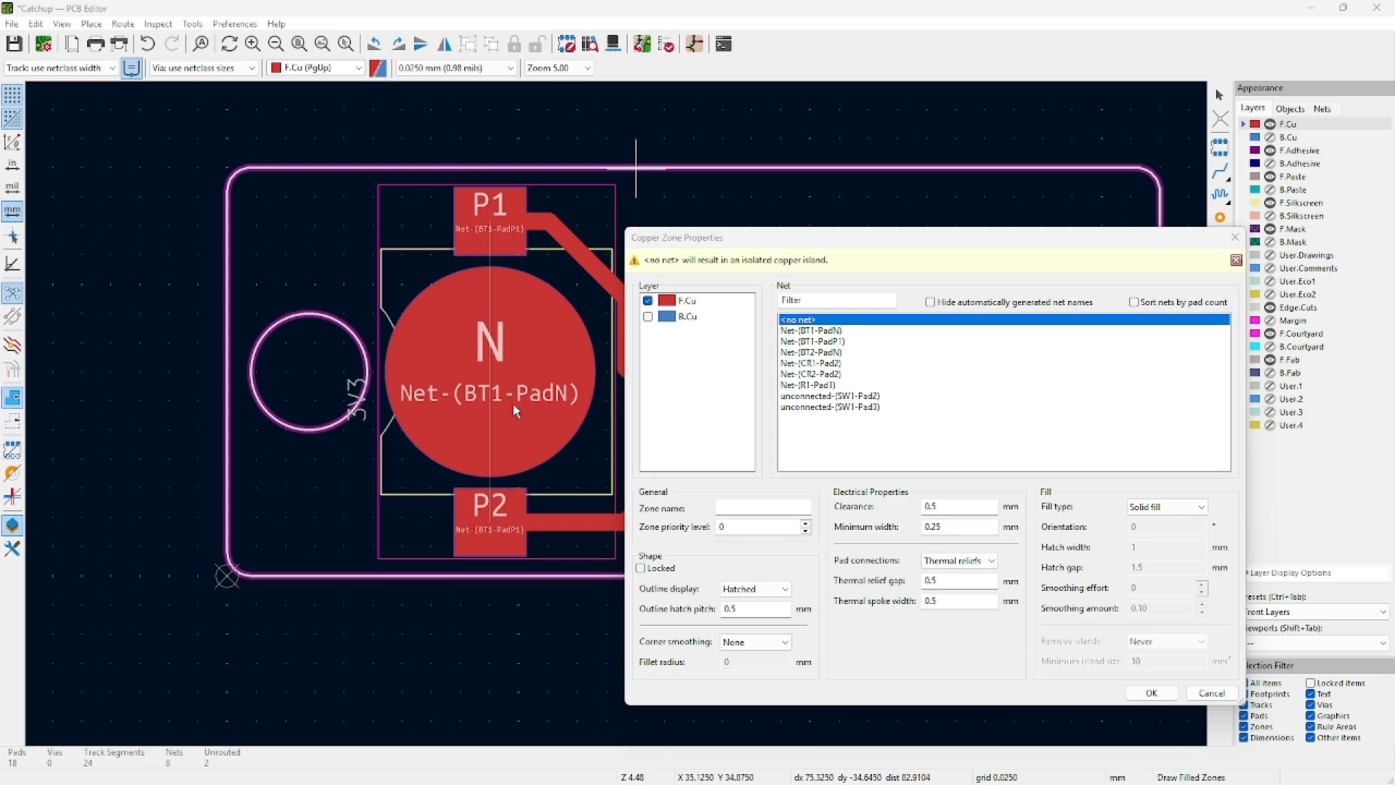
{"action": "left_click", "coordinate": [835, 330]}
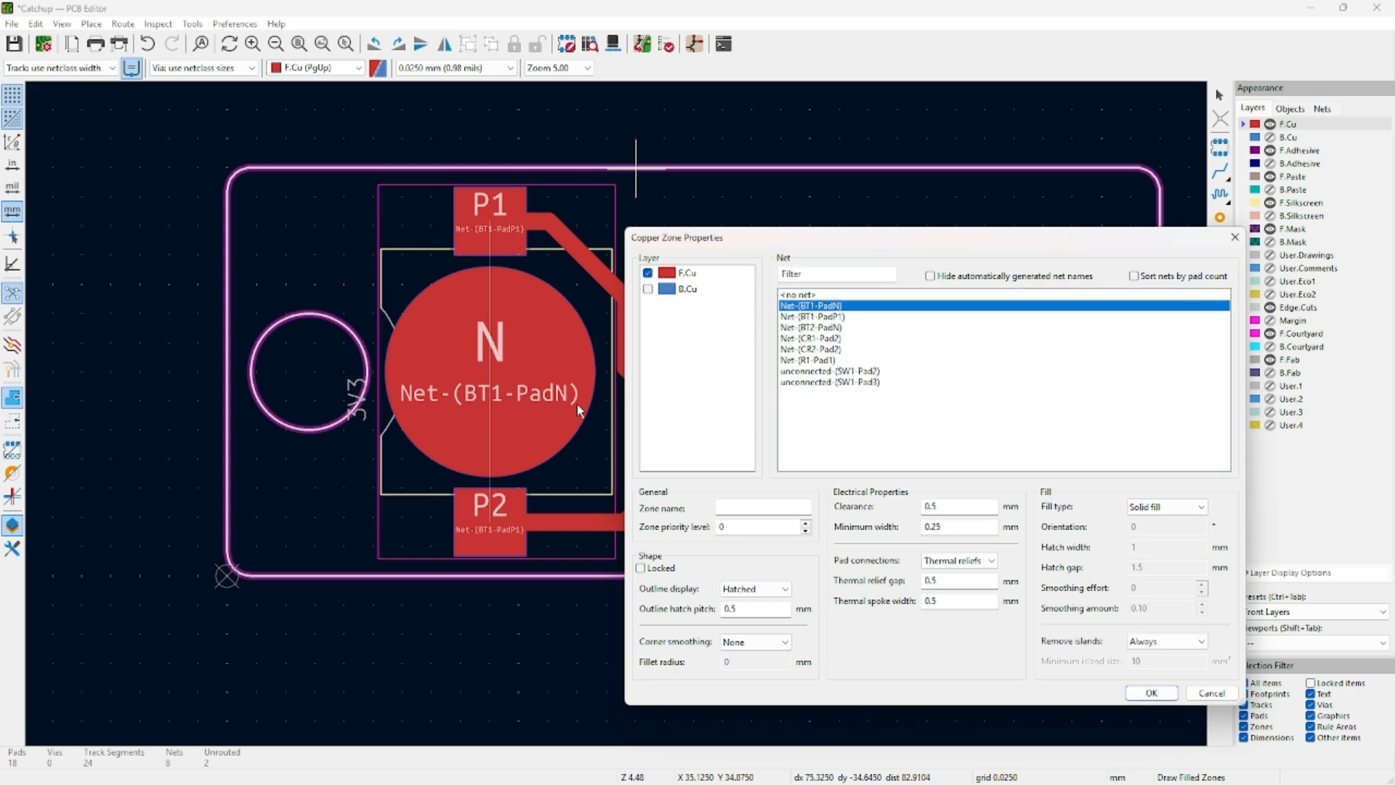
{"action": "left_click", "coordinate": [1152, 693]}
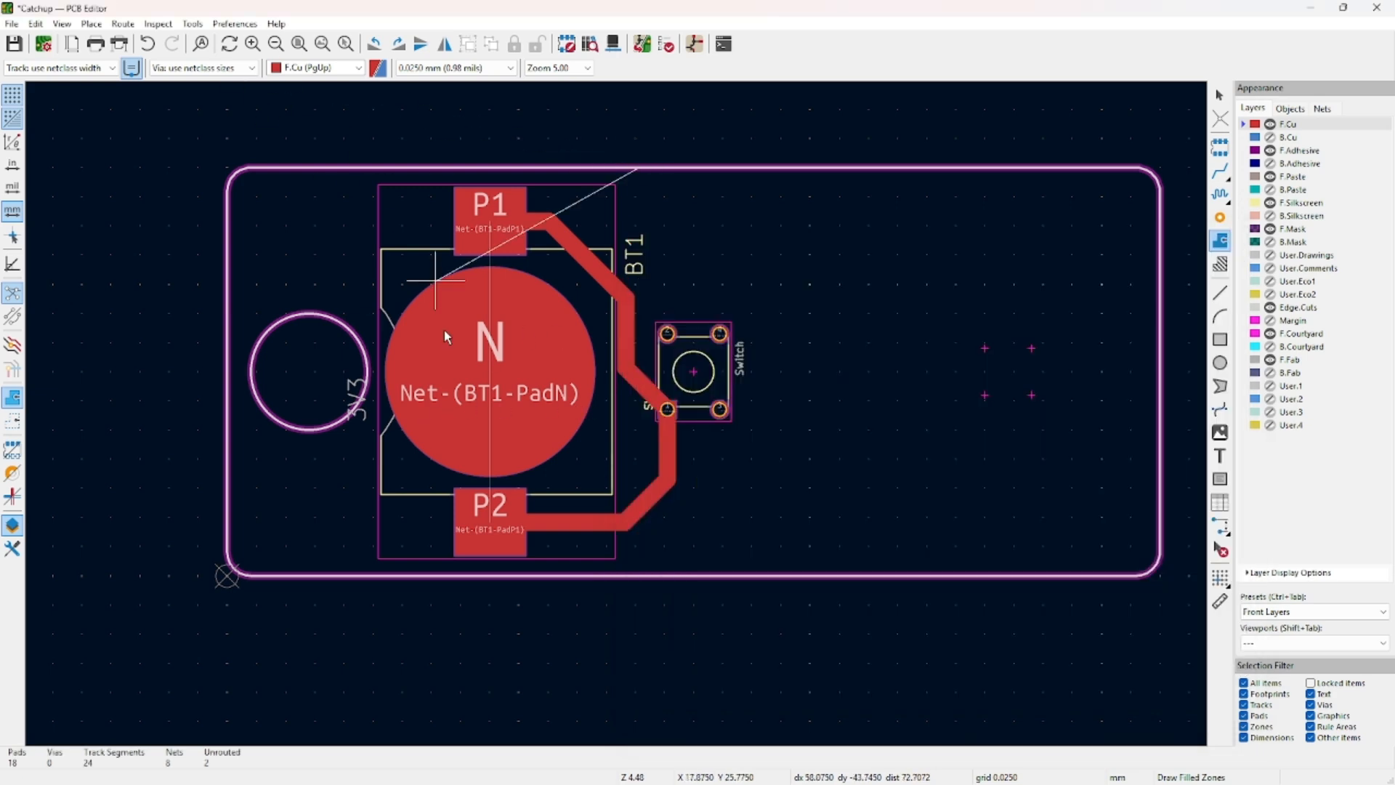
Outline the zone as a rectangle past the board's left end and fill it.
{"action": "left_click", "coordinate": [639, 610]}
{"action": "left_click", "coordinate": [200, 609]}
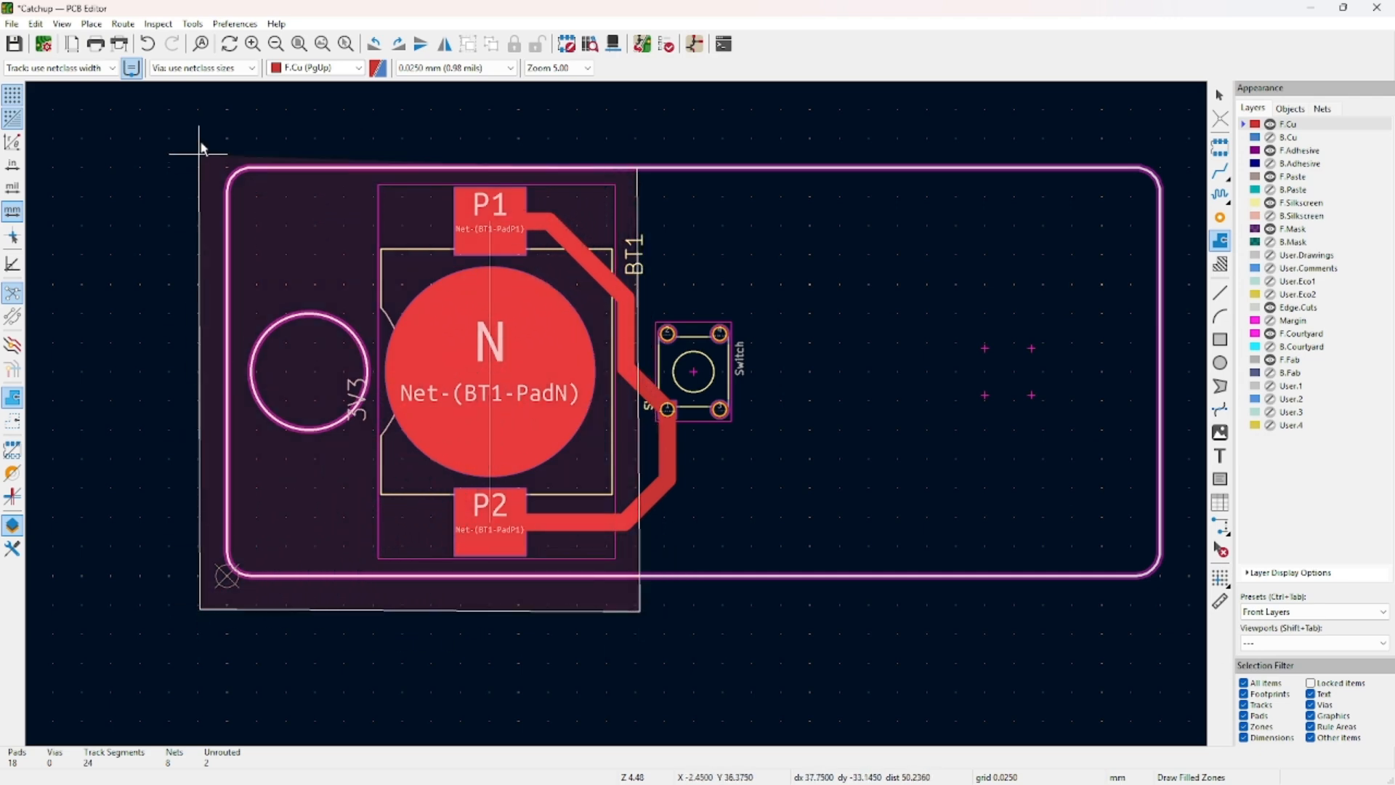
{"action": "left_click", "coordinate": [204, 122]}
{"action": "double_click", "coordinate": [639, 125]}
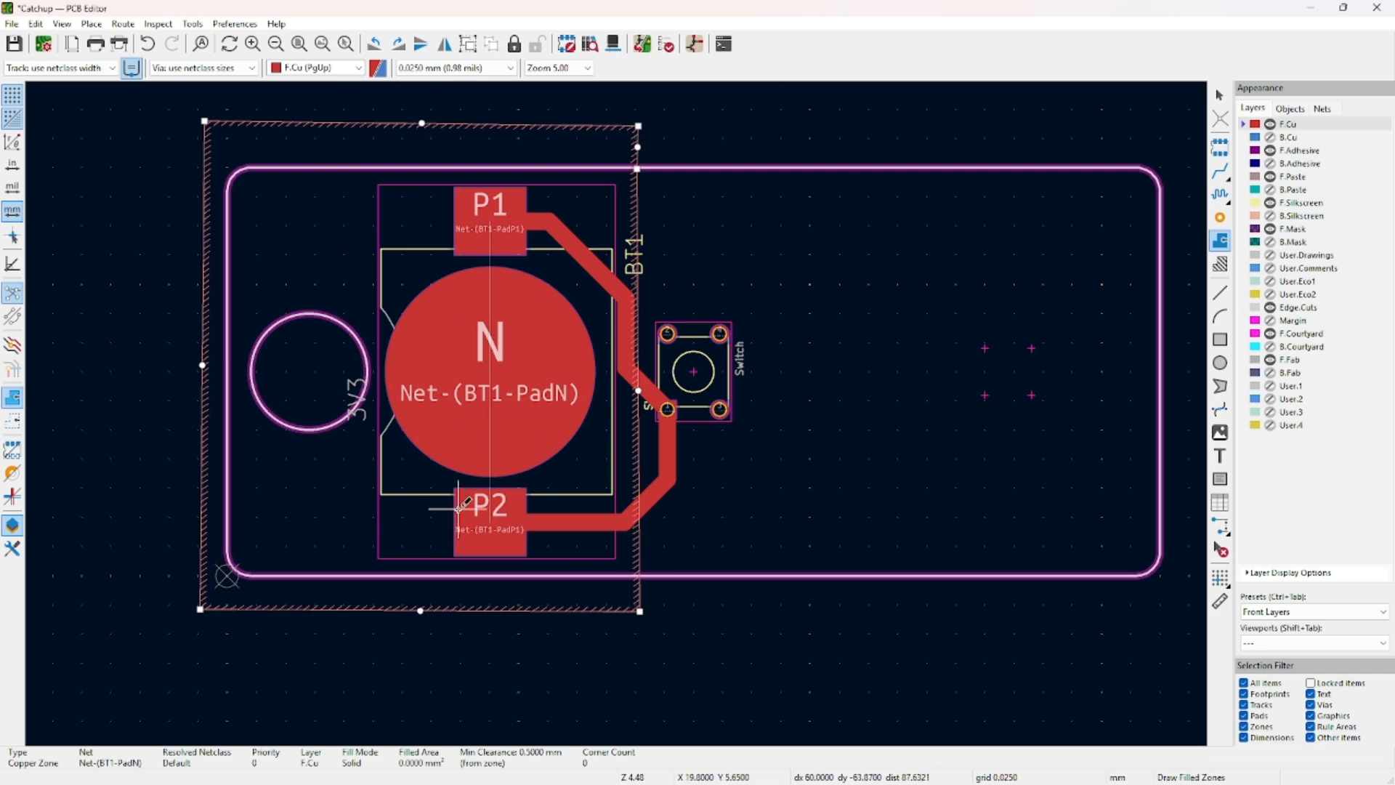
{"action": "key", "text": "b"}
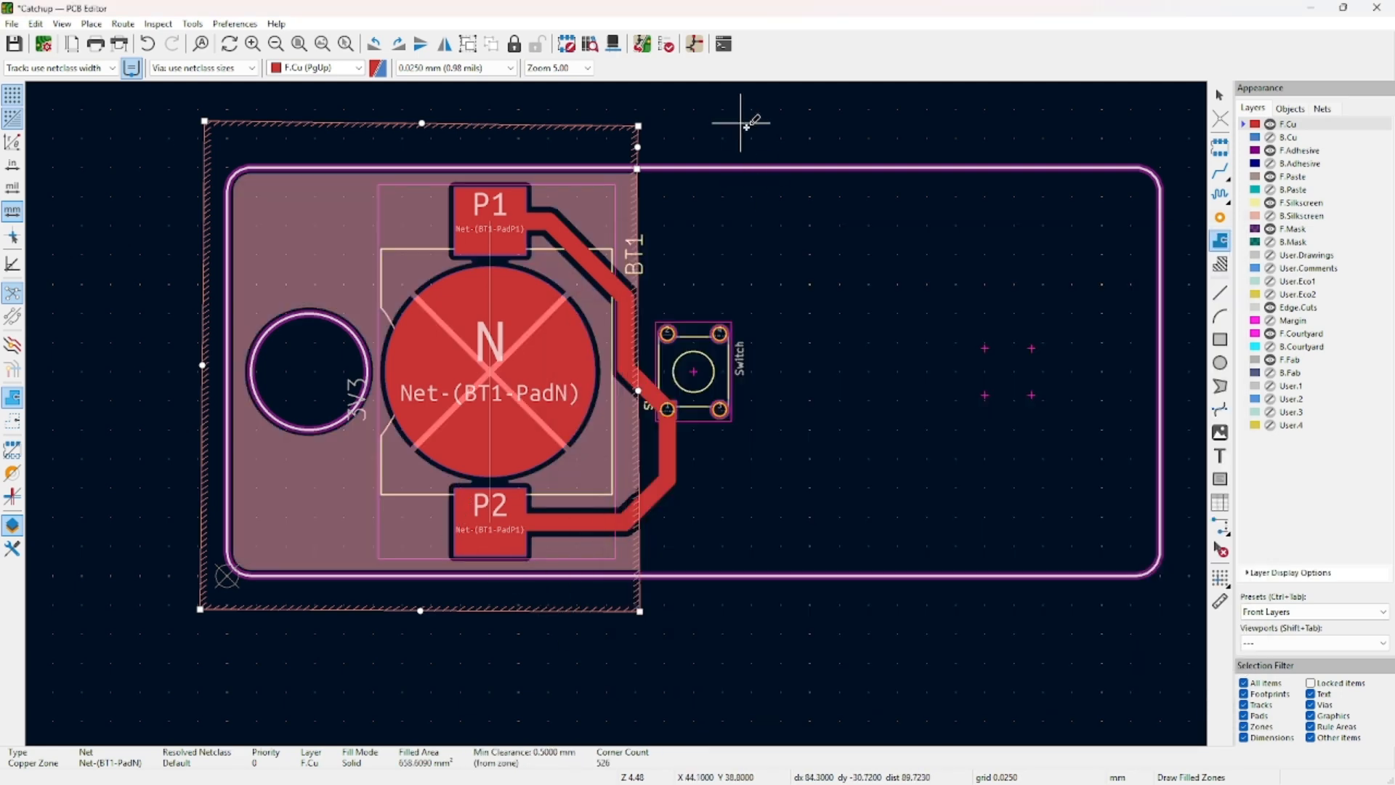
{"action": "key", "text": "Escape"}
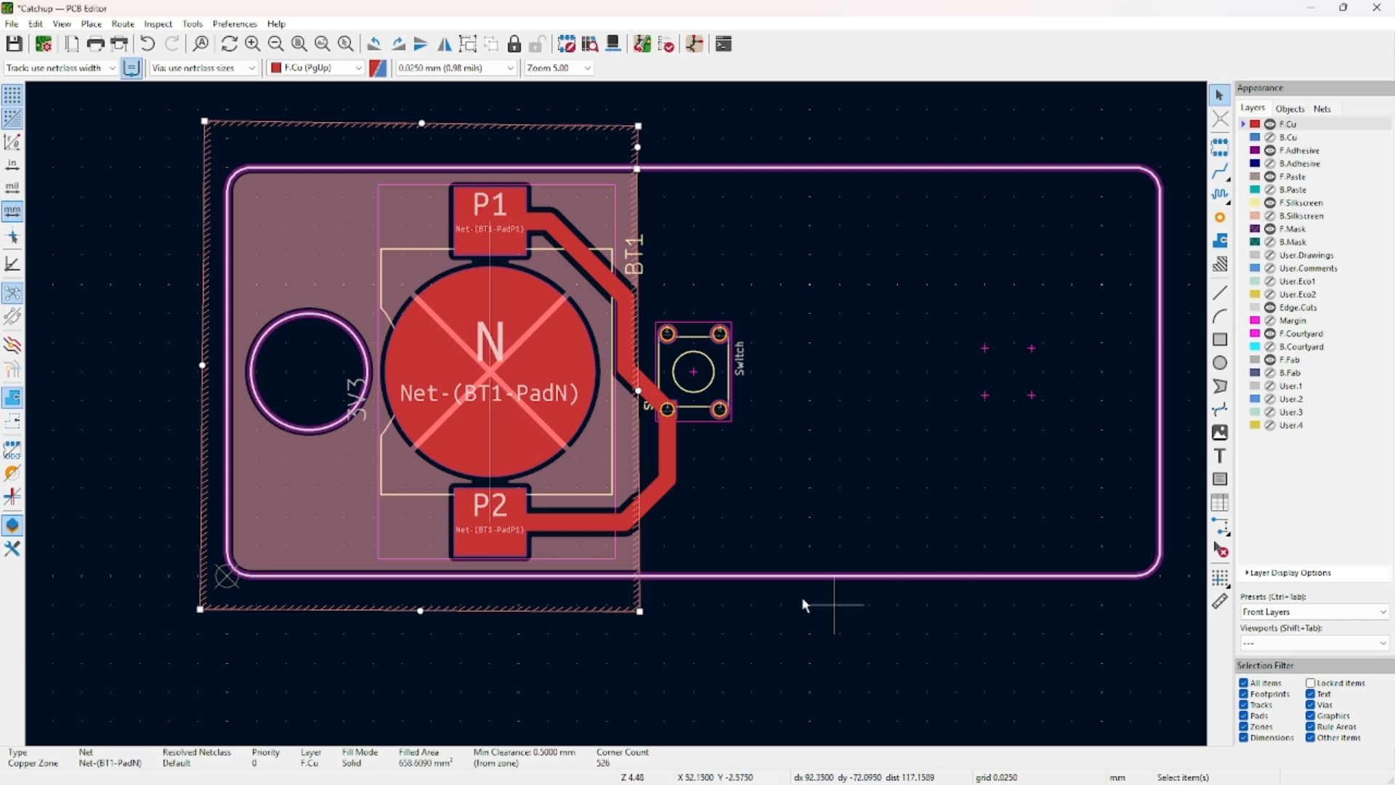
{"action": "left_click", "coordinate": [1276, 612]}
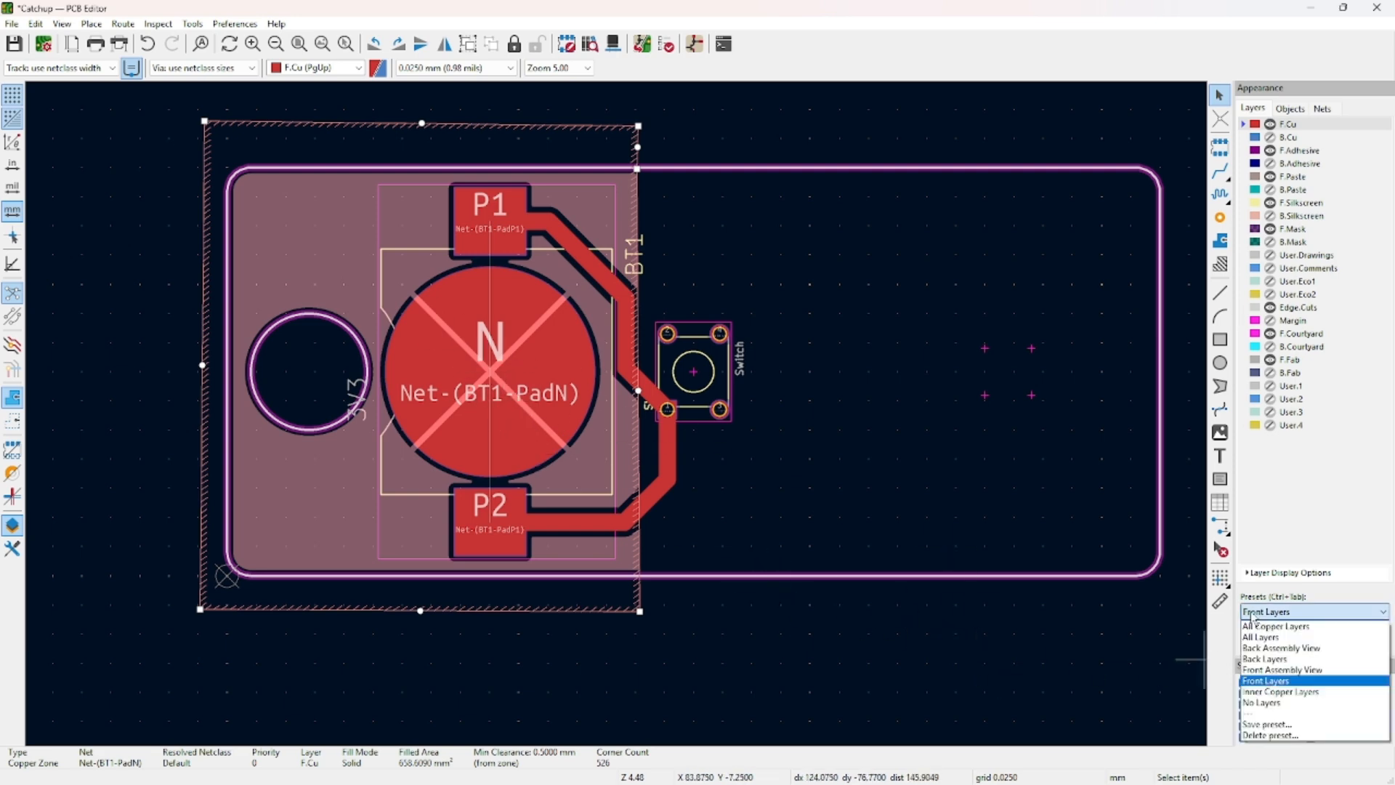
Show the back layers and start a back-copper zone on BT1's N-pad net.
{"action": "left_click", "coordinate": [1268, 659]}
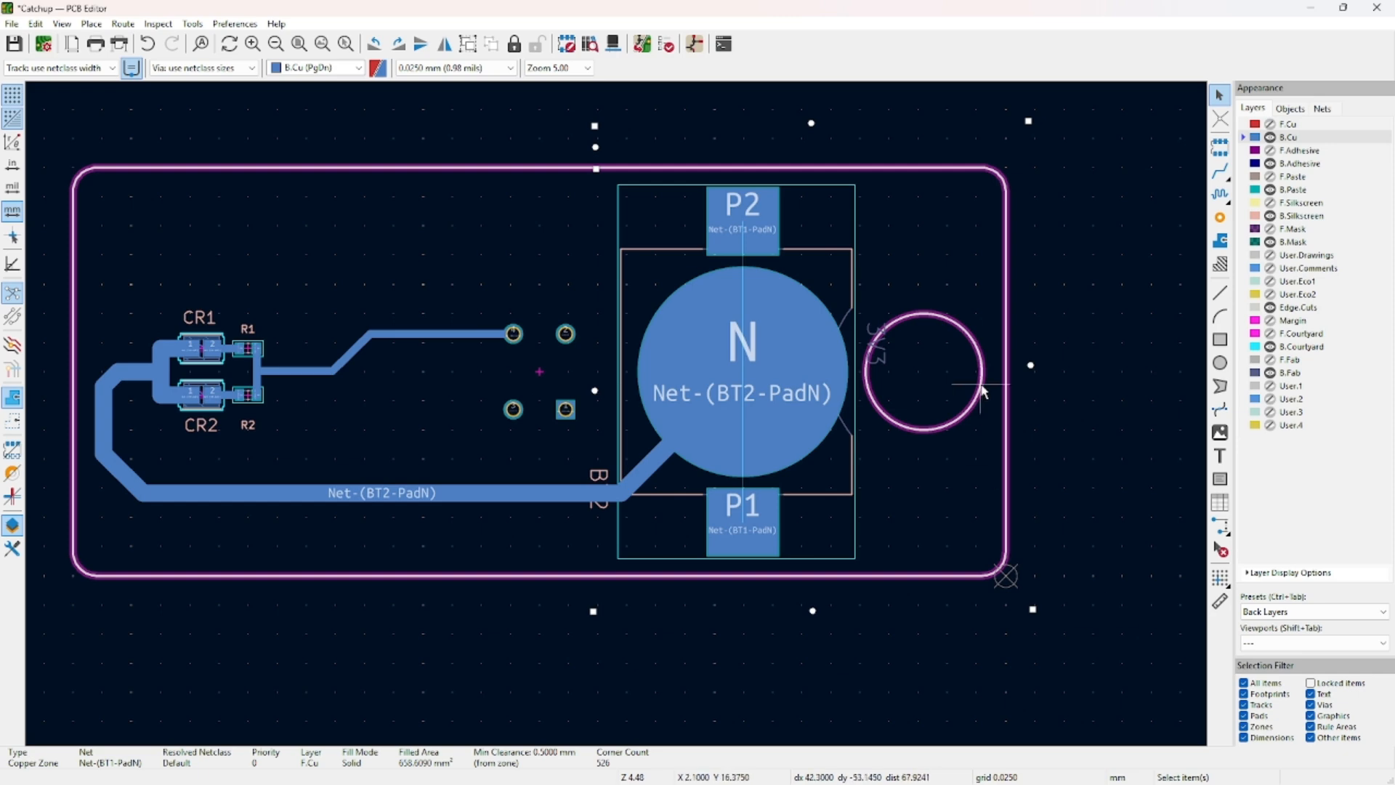
{"action": "middle_click_drag", "start_coordinate": [644, 257], "coordinate": [498, 291]}
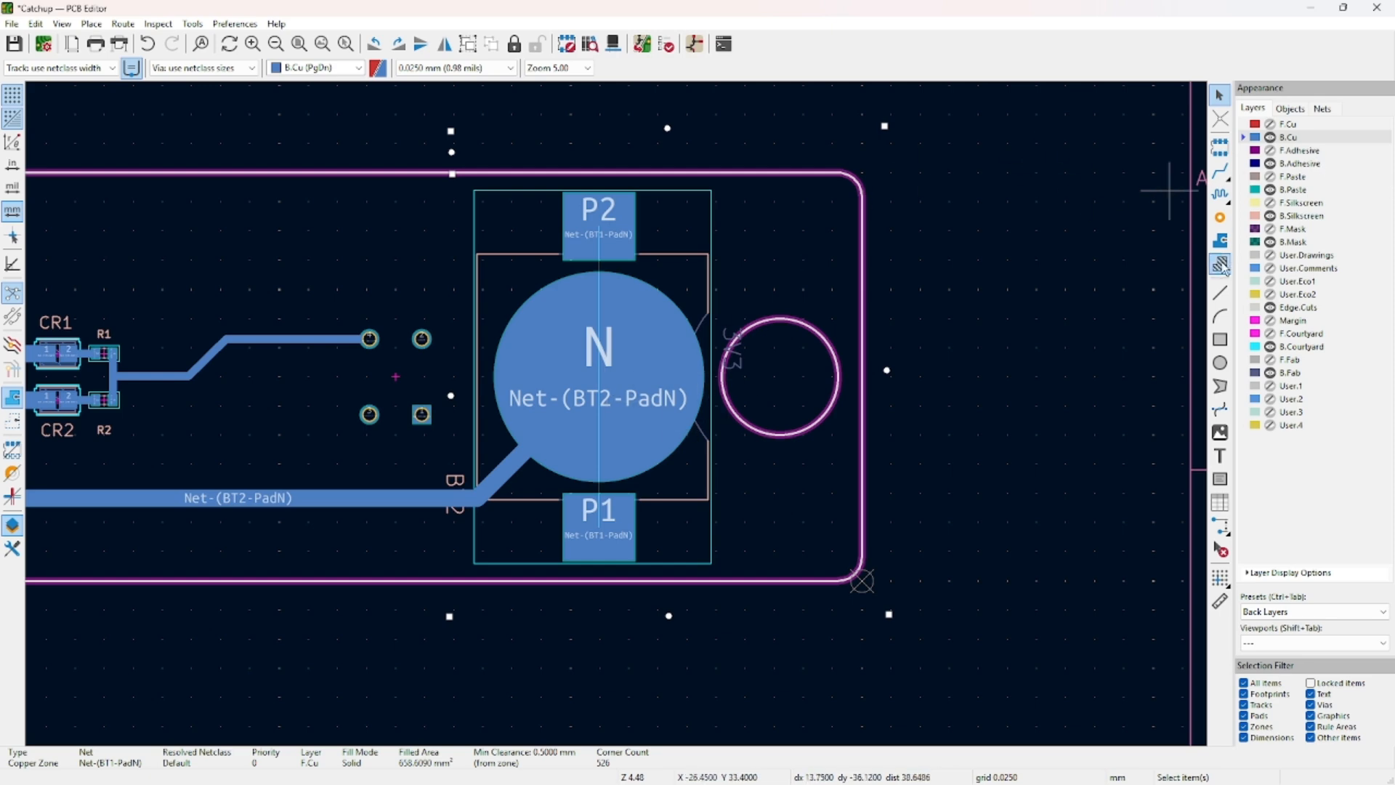
{"action": "left_click", "coordinate": [1220, 240]}
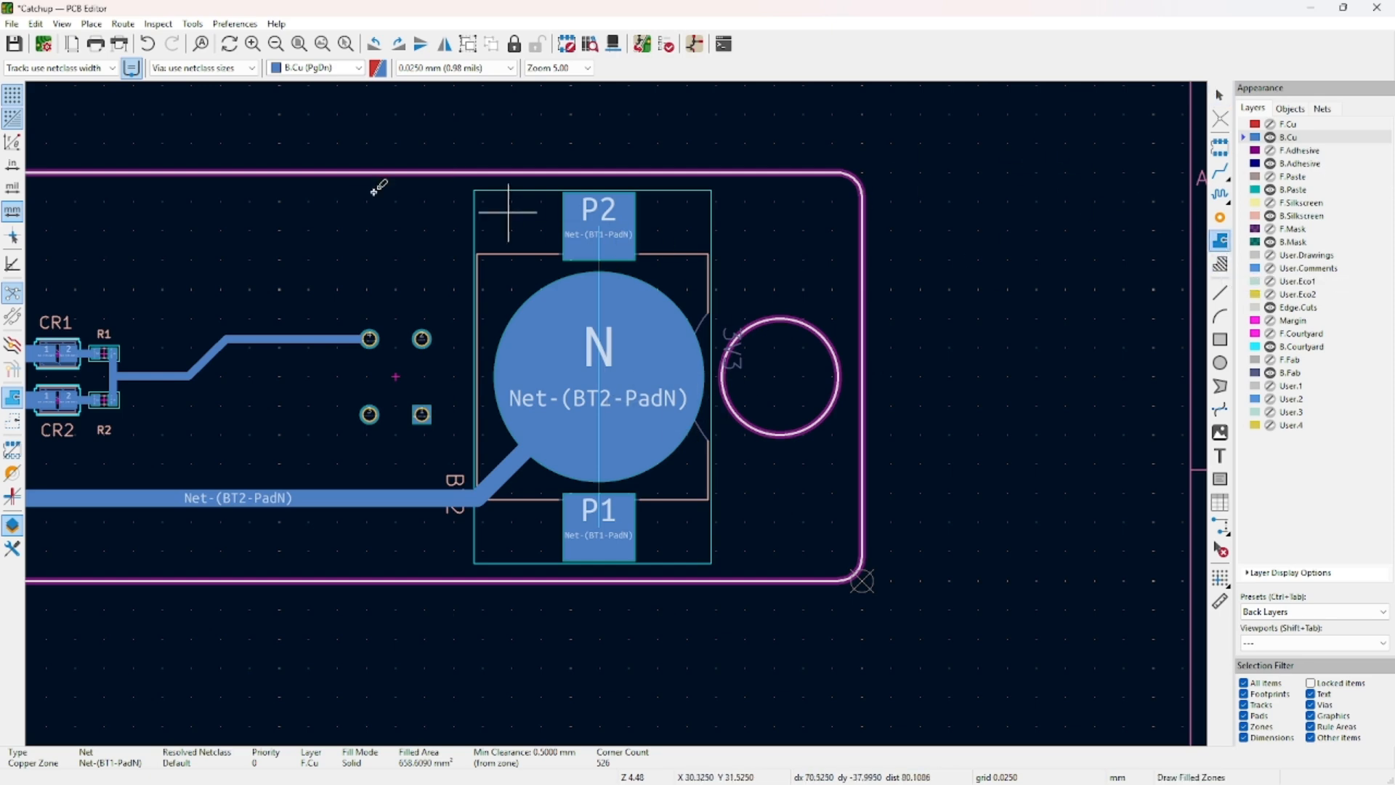
{"action": "left_click", "coordinate": [462, 138]}
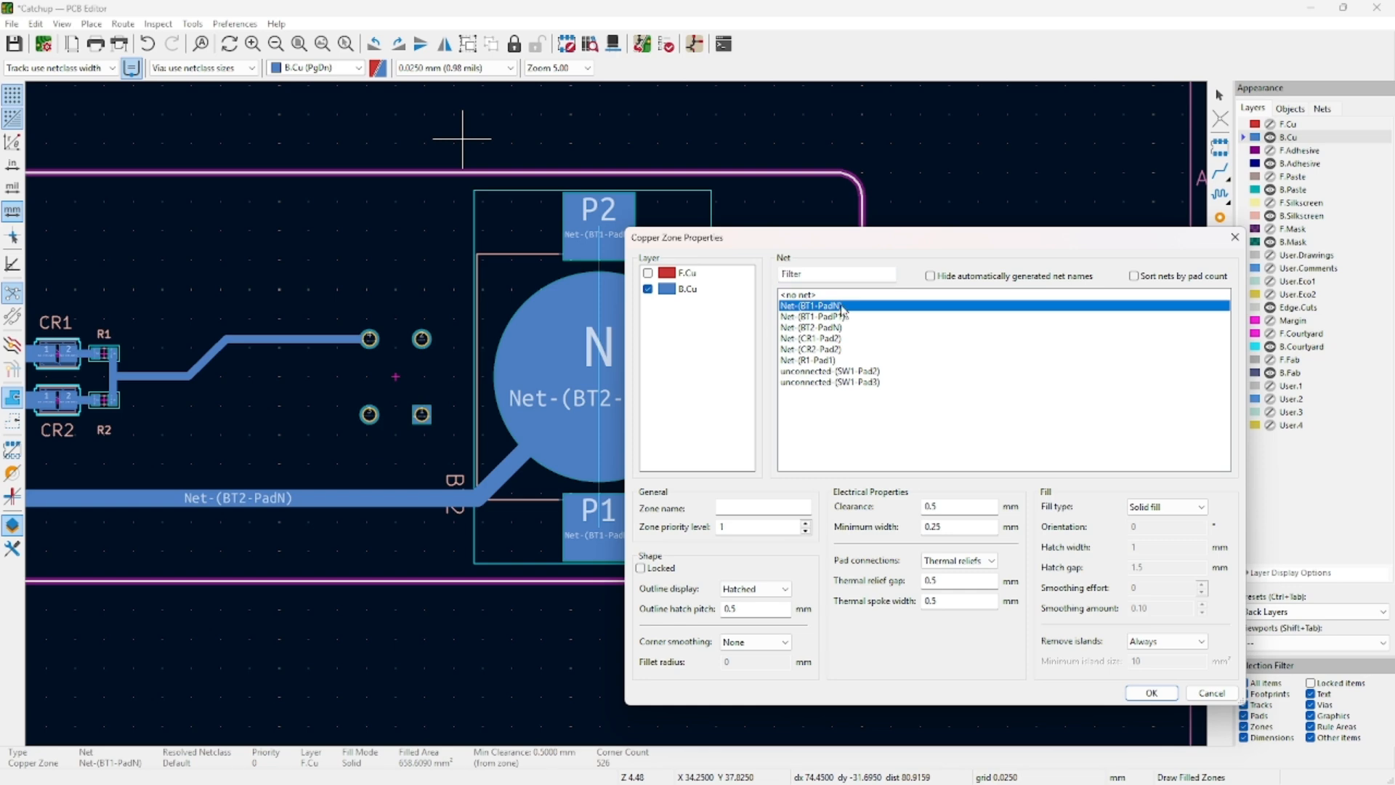
{"action": "left_click", "coordinate": [1151, 693]}
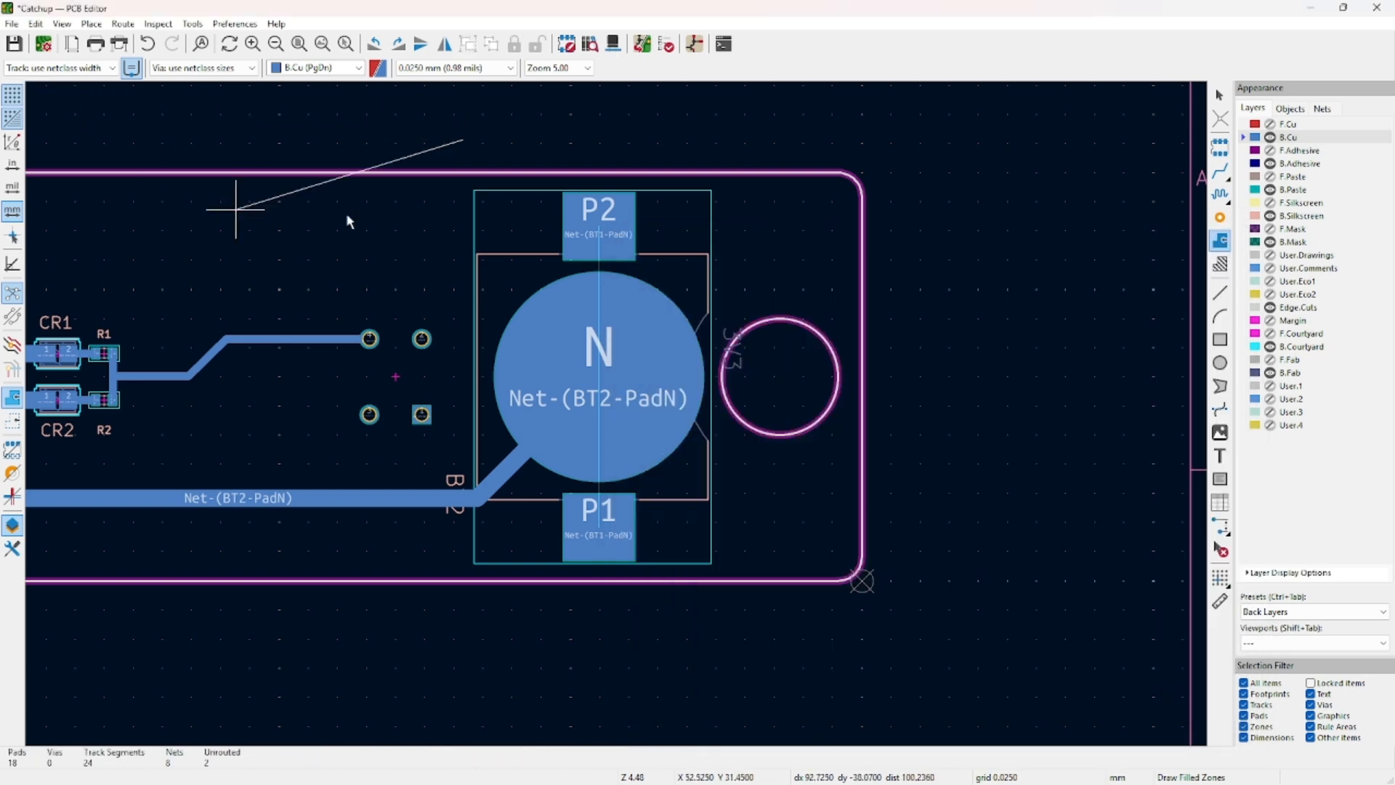
Outline the back zone around the battery end, raise its lower-right corner, and refill.
{"action": "left_click", "coordinate": [904, 146]}
{"action": "left_click", "coordinate": [909, 663]}
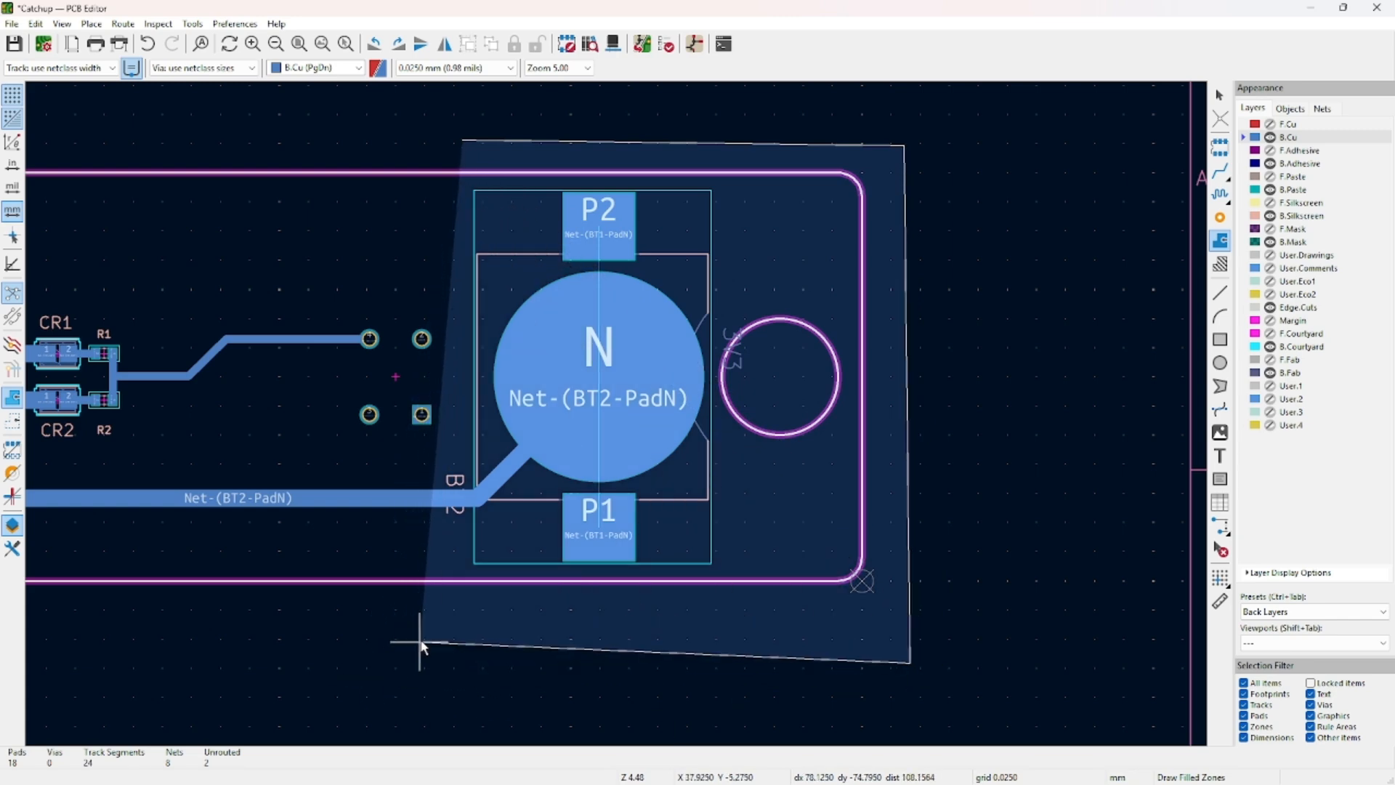
{"action": "left_click", "coordinate": [446, 626]}
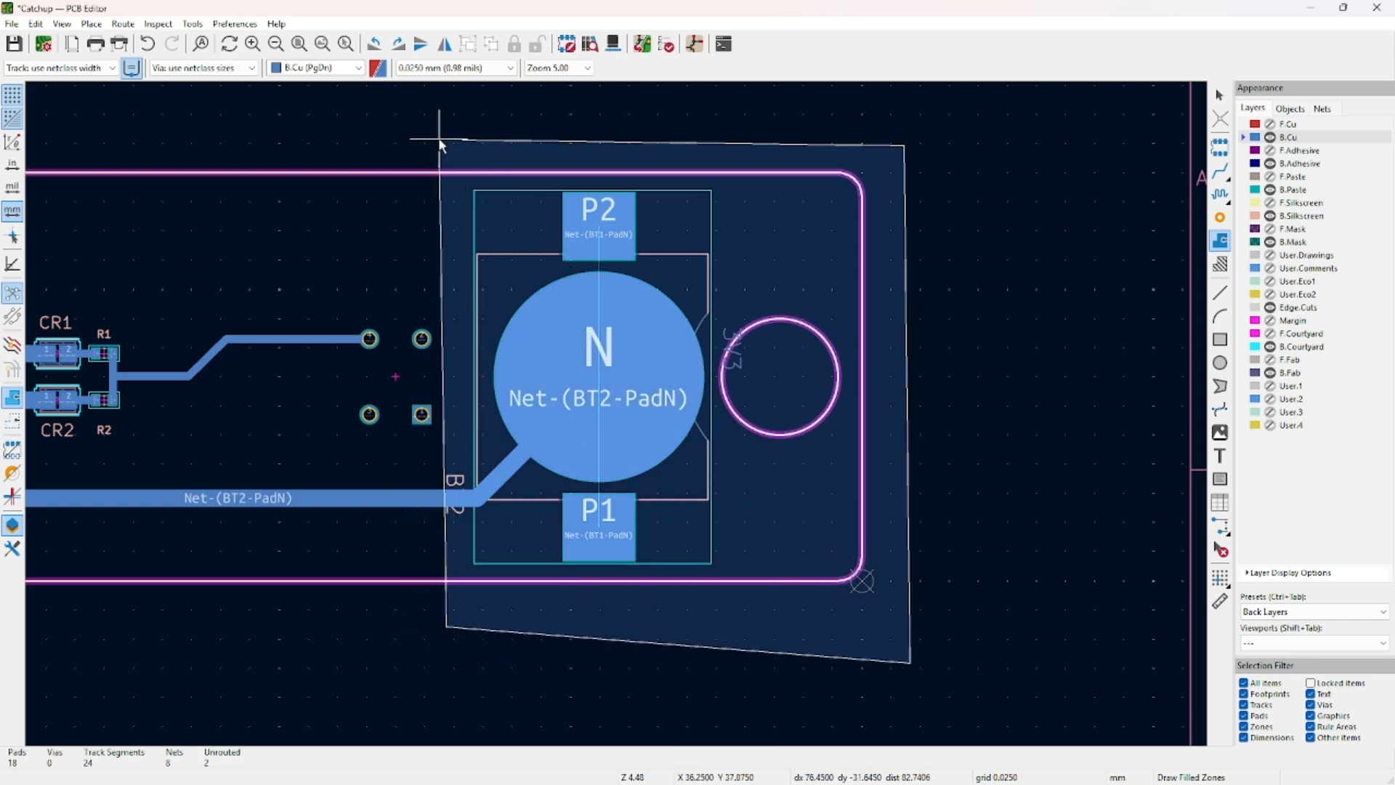
{"action": "double_click", "coordinate": [440, 138]}
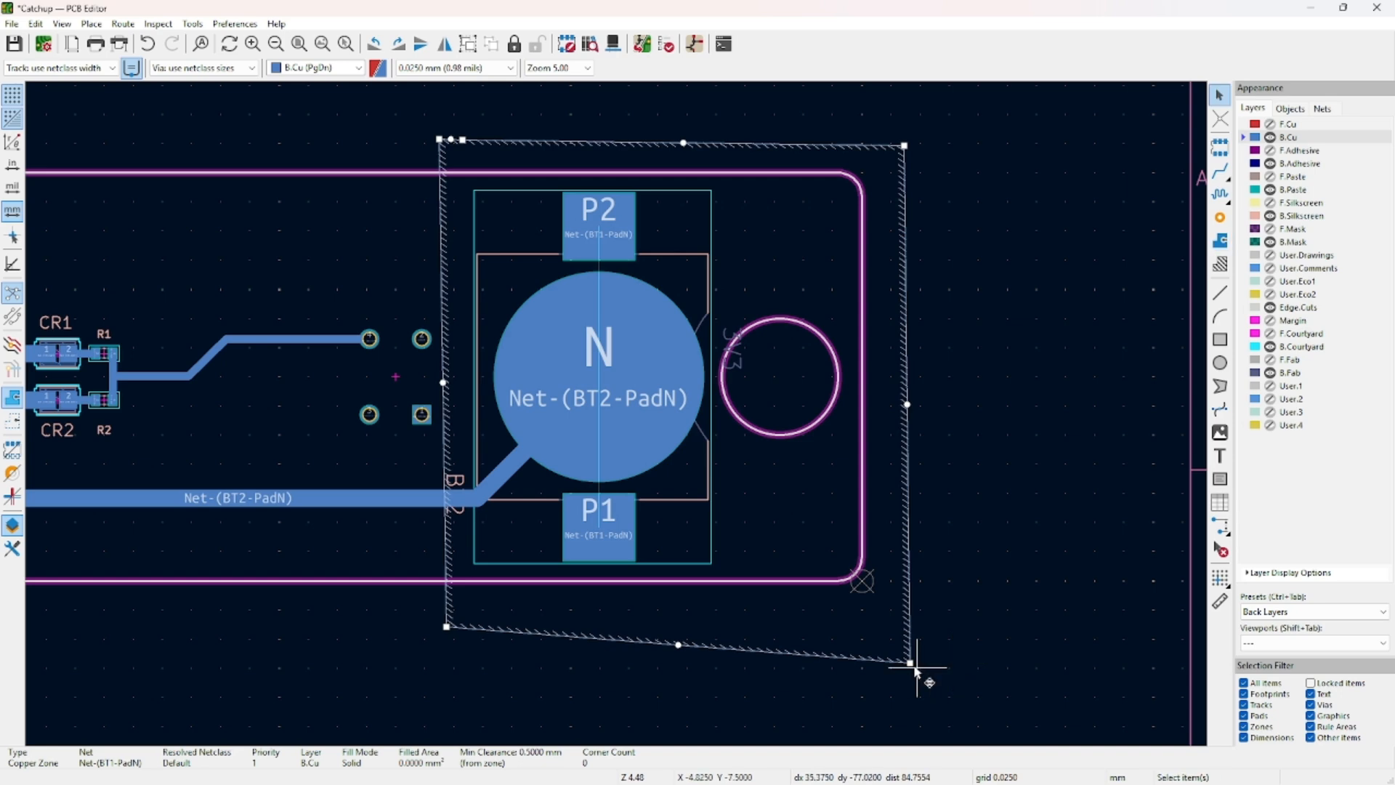
{"action": "key", "text": "Escape"}
{"action": "left_click_drag", "start_coordinate": [909, 663], "coordinate": [912, 618]}
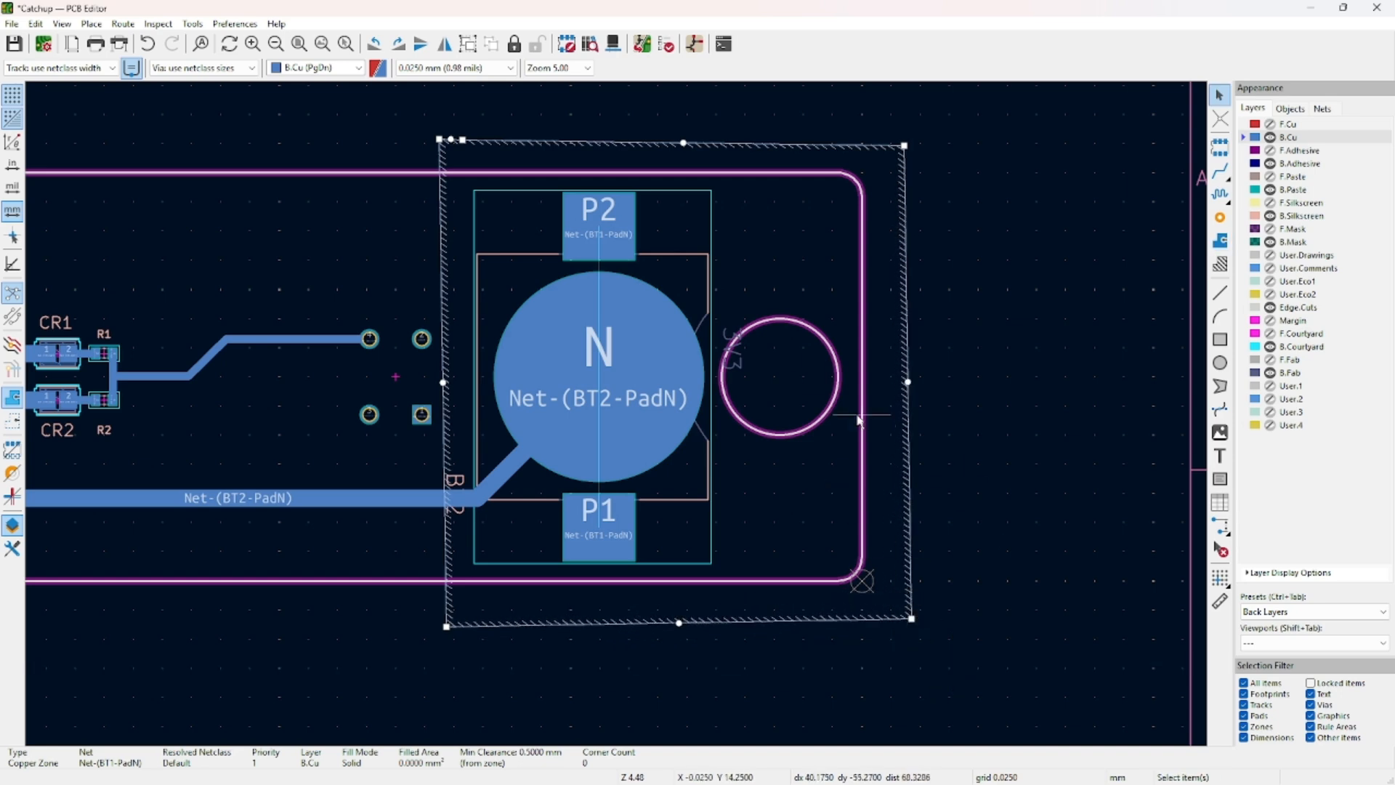
{"action": "key", "text": "b"}
Pull the zone's right and left edges toward the board outline and refill.
{"action": "left_click_drag", "start_coordinate": [909, 383], "coordinate": [890, 383]}
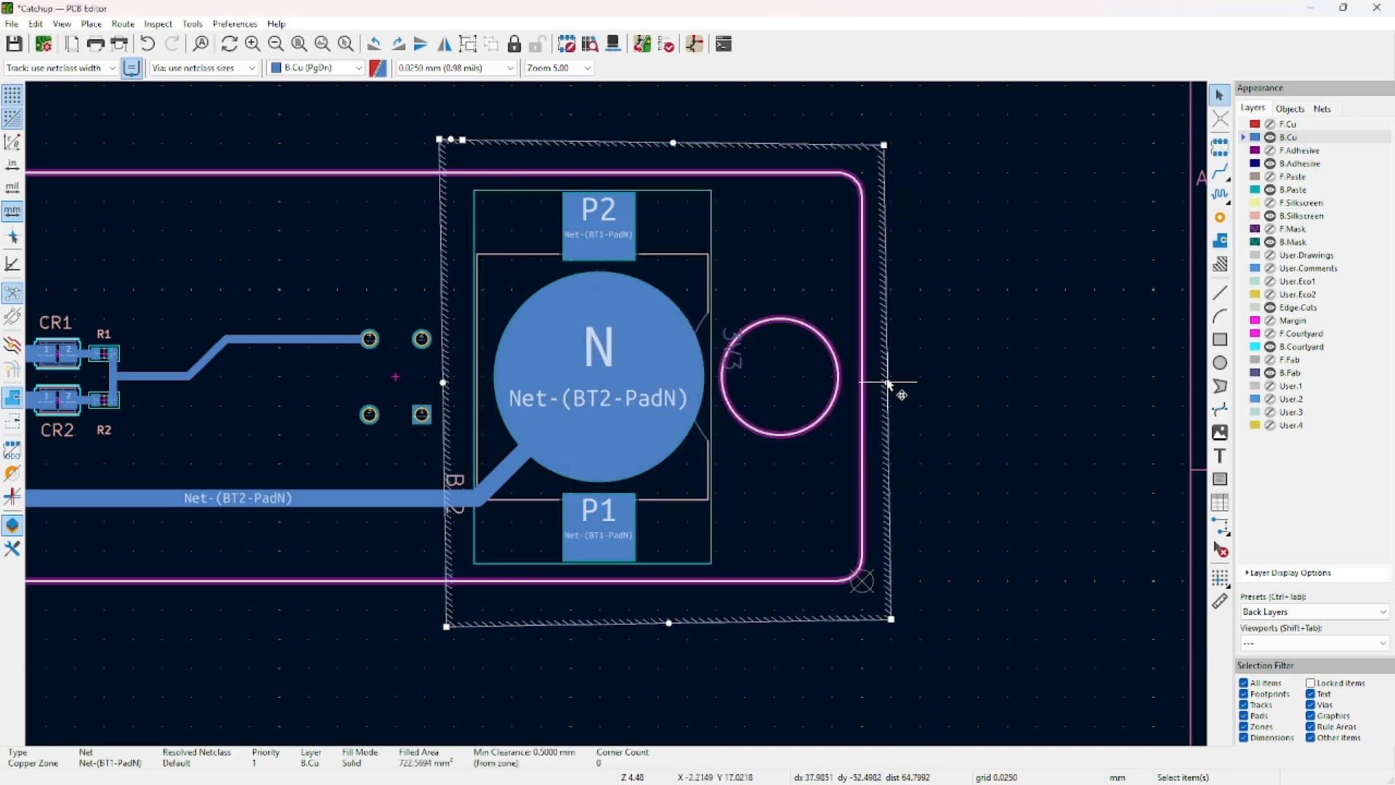
{"action": "left_click", "coordinate": [679, 130]}
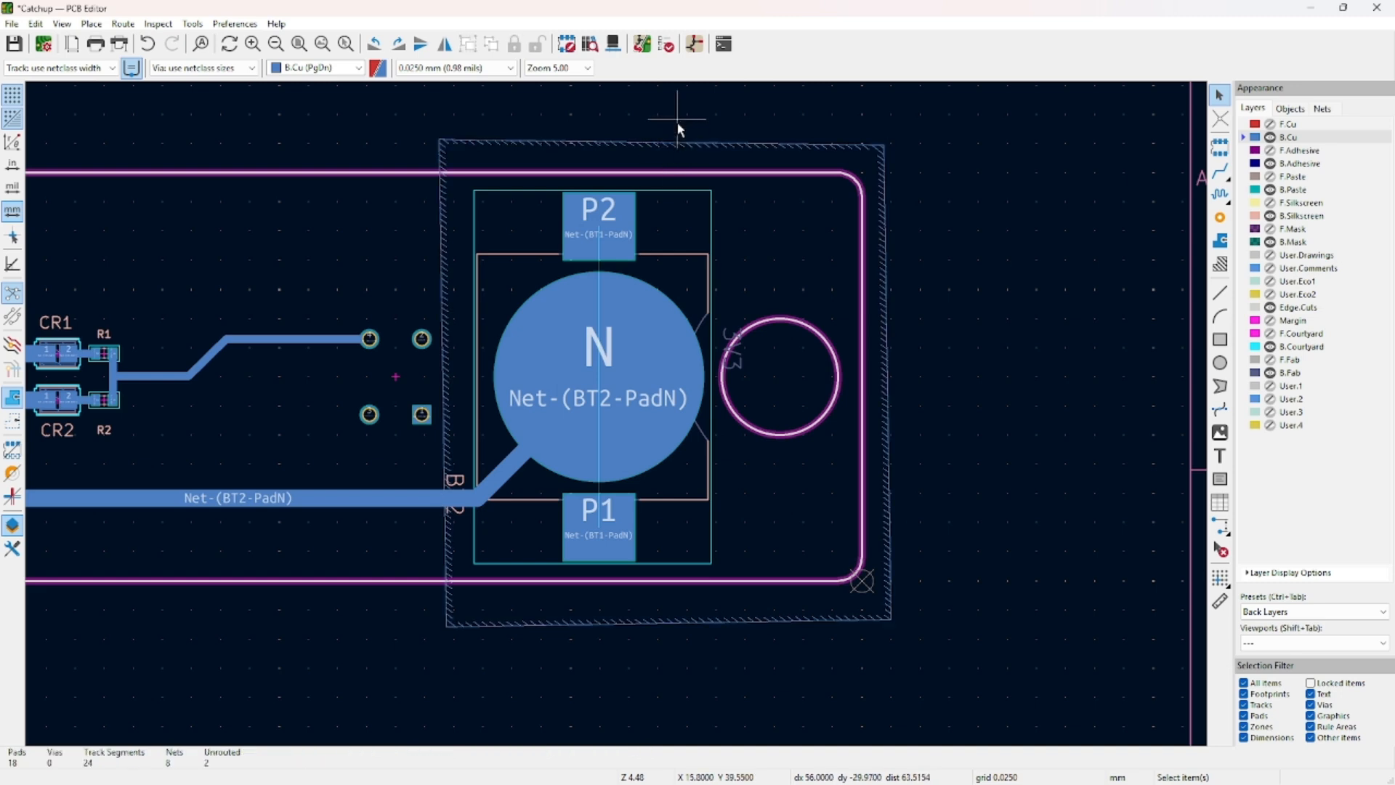
{"action": "left_click", "coordinate": [448, 336]}
{"action": "left_click_drag", "start_coordinate": [446, 382], "coordinate": [401, 382]}
{"action": "scroll", "coordinate": [427, 340], "scroll_direction": "up", "scroll_amount": 5}
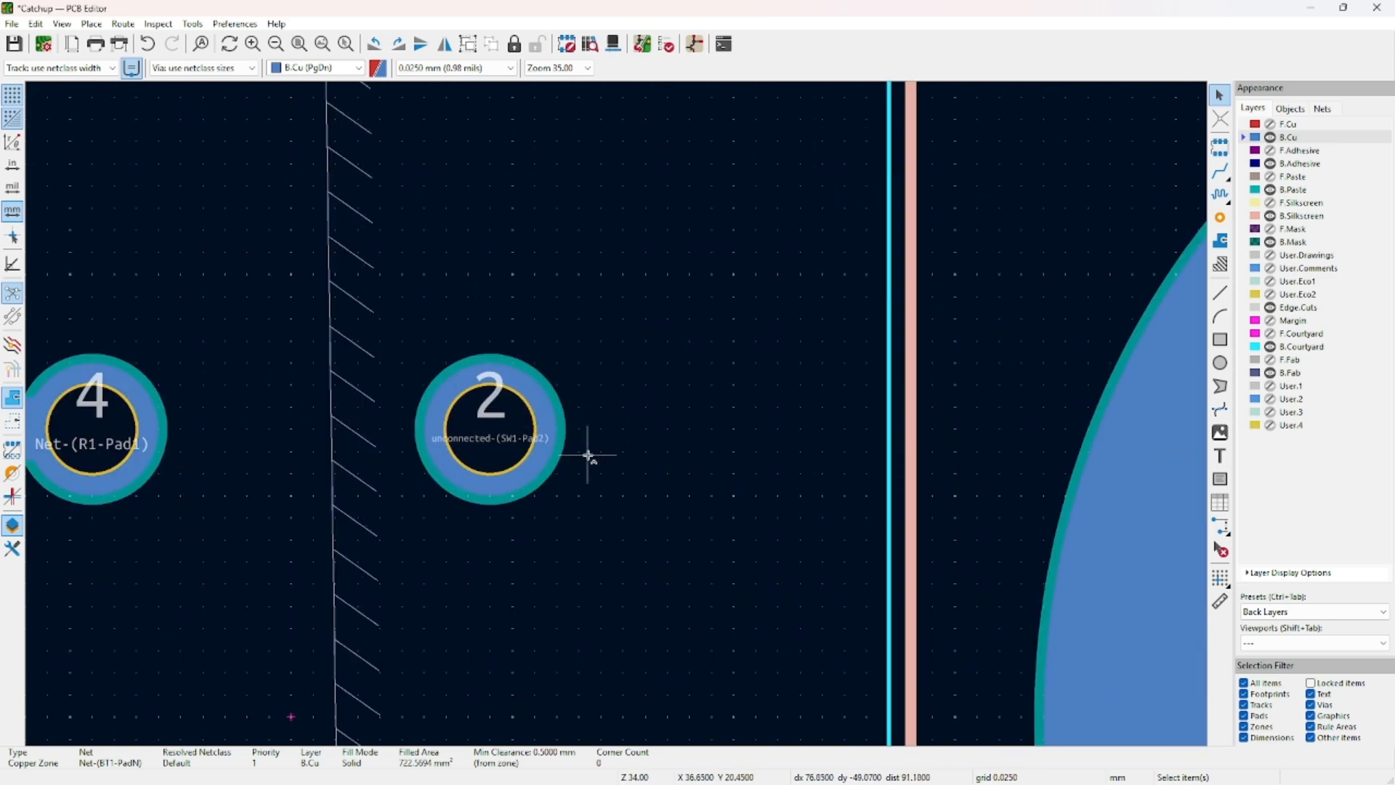
{"action": "middle_click_drag", "start_coordinate": [589, 457], "coordinate": [662, 395]}
{"action": "key", "text": "b"}
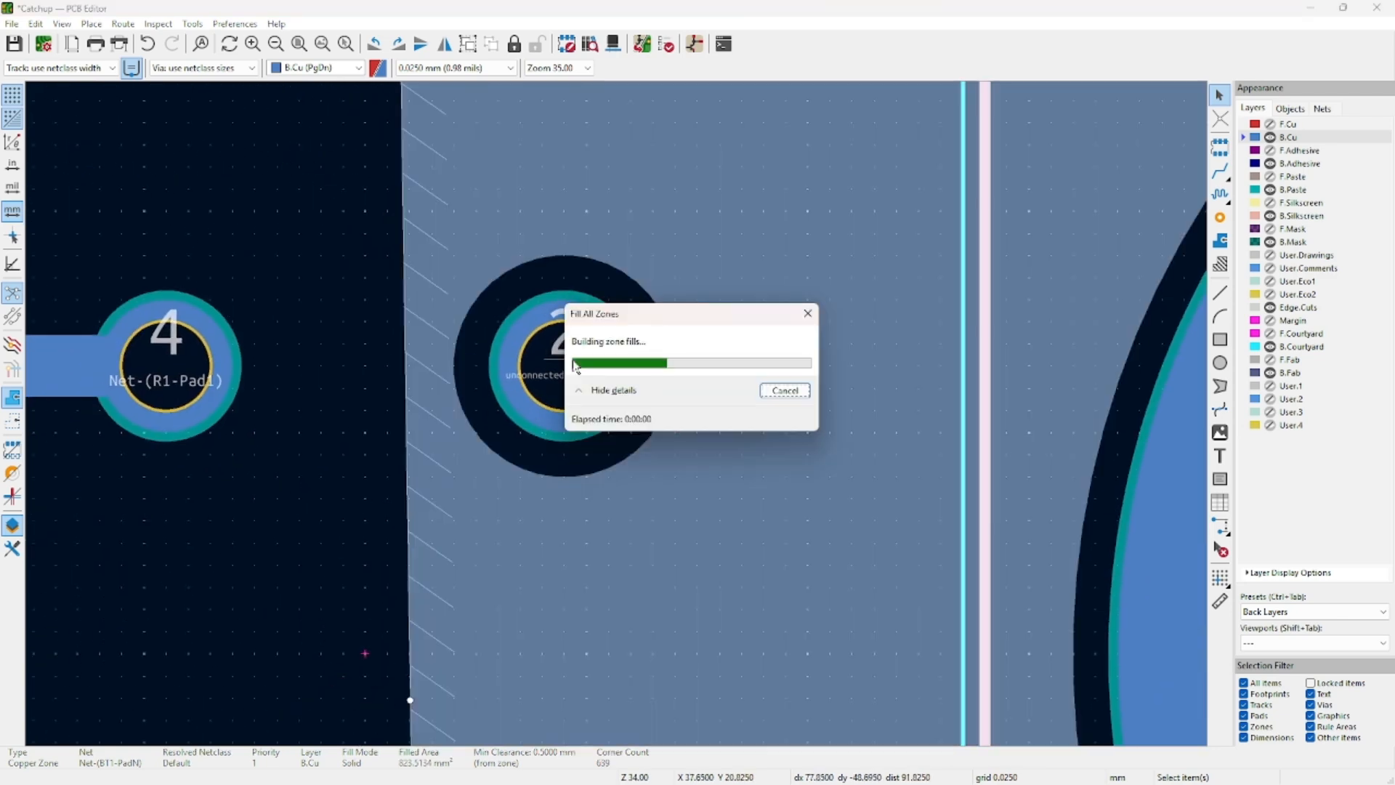
Move the zone's left edge right of the pads, change the grid, and refill.
{"action": "scroll", "coordinate": [681, 420], "scroll_direction": "down", "scroll_amount": 2}
{"action": "scroll", "coordinate": [620, 414], "scroll_direction": "down", "scroll_amount": 5}
{"action": "middle_click_drag", "start_coordinate": [730, 423], "coordinate": [423, 395]}
{"action": "left_click", "coordinate": [392, 421]}
{"action": "left_click", "coordinate": [365, 434]}
{"action": "left_click_drag", "start_coordinate": [365, 433], "coordinate": [441, 434]}
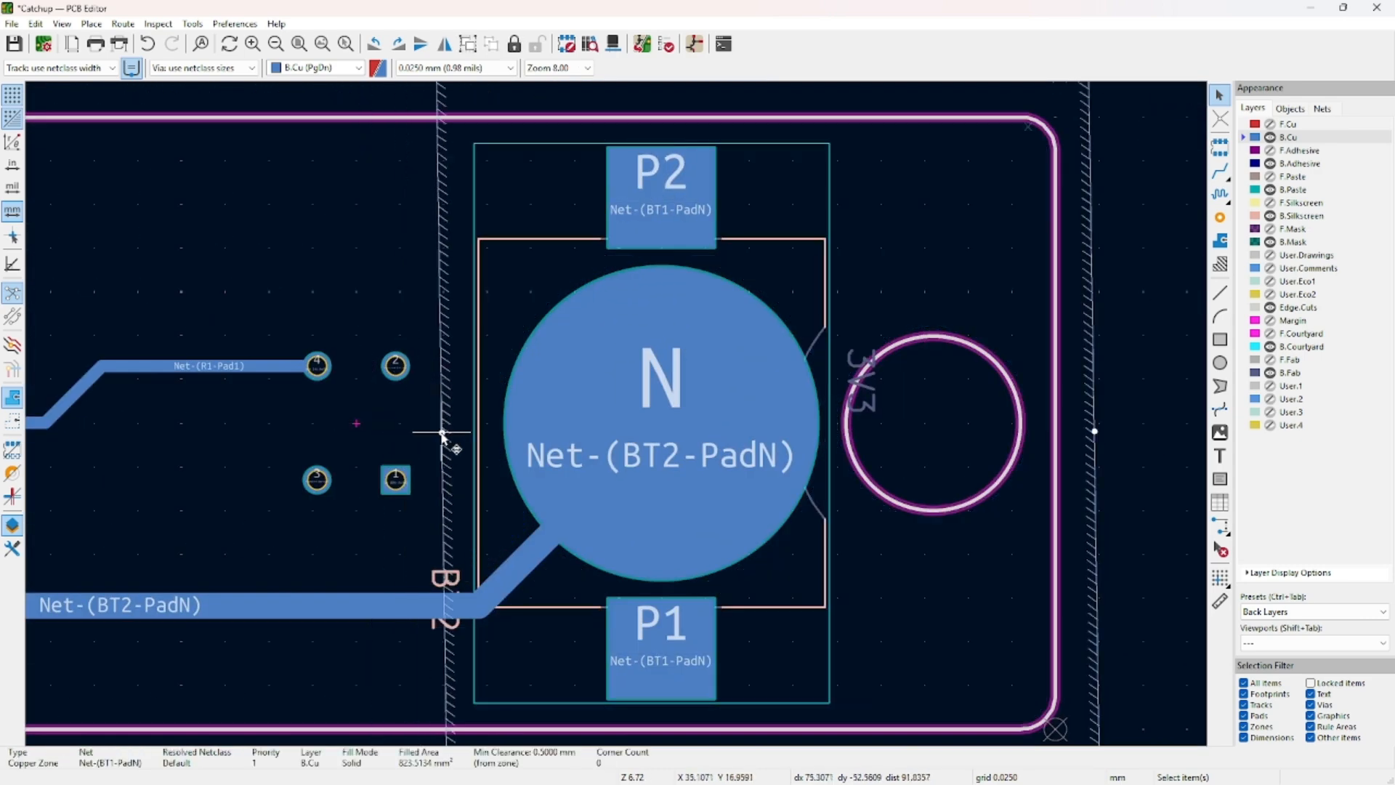
{"action": "middle_click_drag", "start_coordinate": [983, 443], "coordinate": [798, 335]}
{"action": "key", "text": "n"}
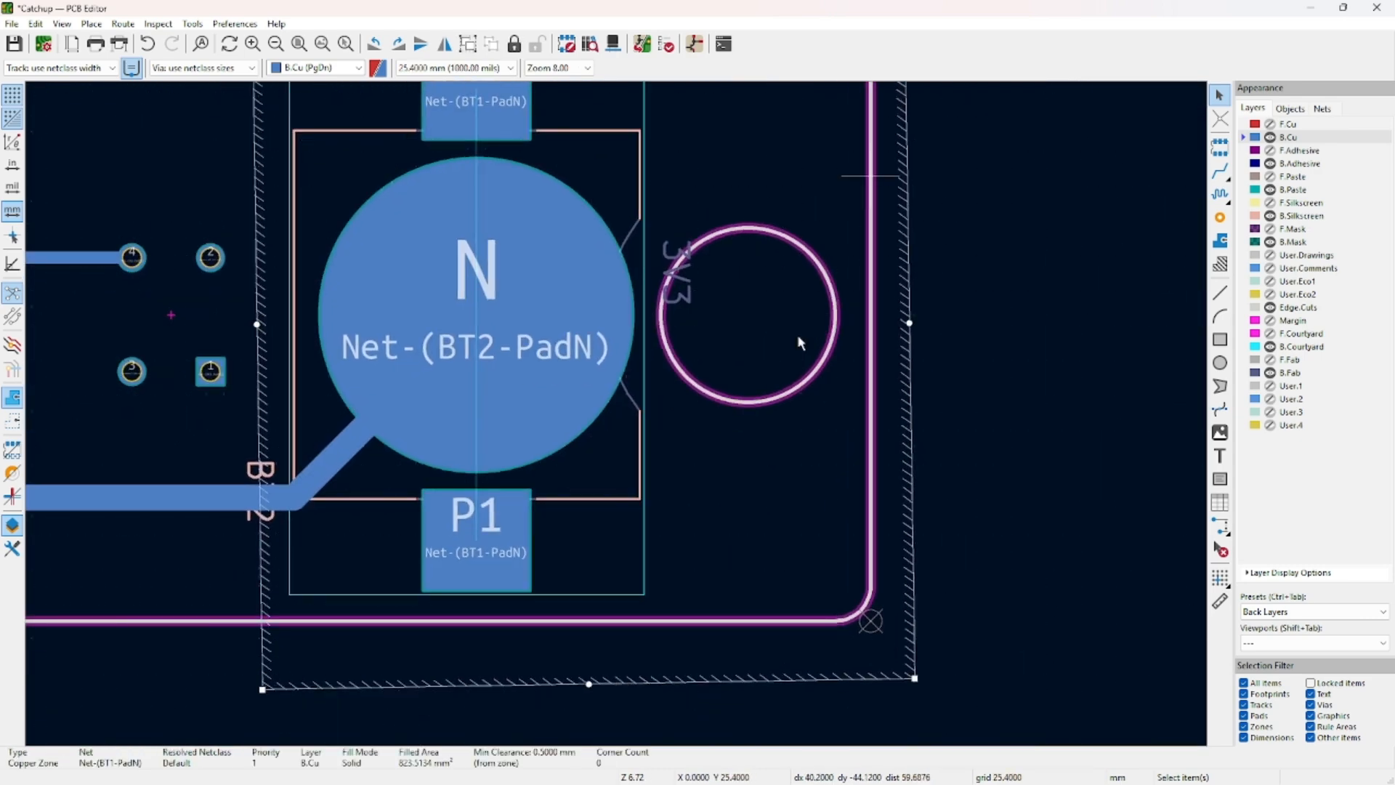
{"action": "key", "text": "b"}
Frame the whole back zone and open the board in the 3D Viewer.
{"action": "scroll", "coordinate": [798, 336], "scroll_direction": "down", "scroll_amount": 1}
{"action": "middle_click_drag", "start_coordinate": [637, 410], "coordinate": [671, 362]}
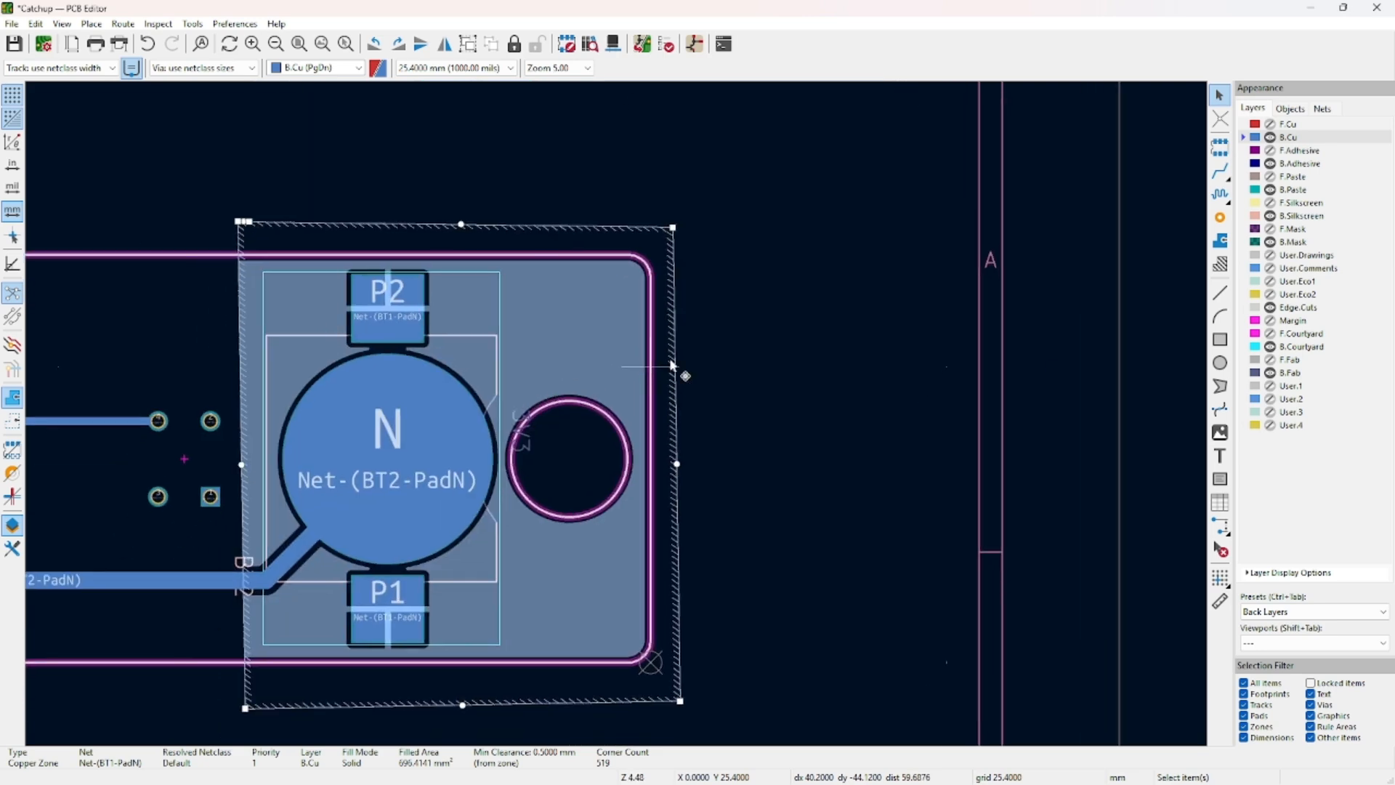
{"action": "left_click", "coordinate": [732, 396]}
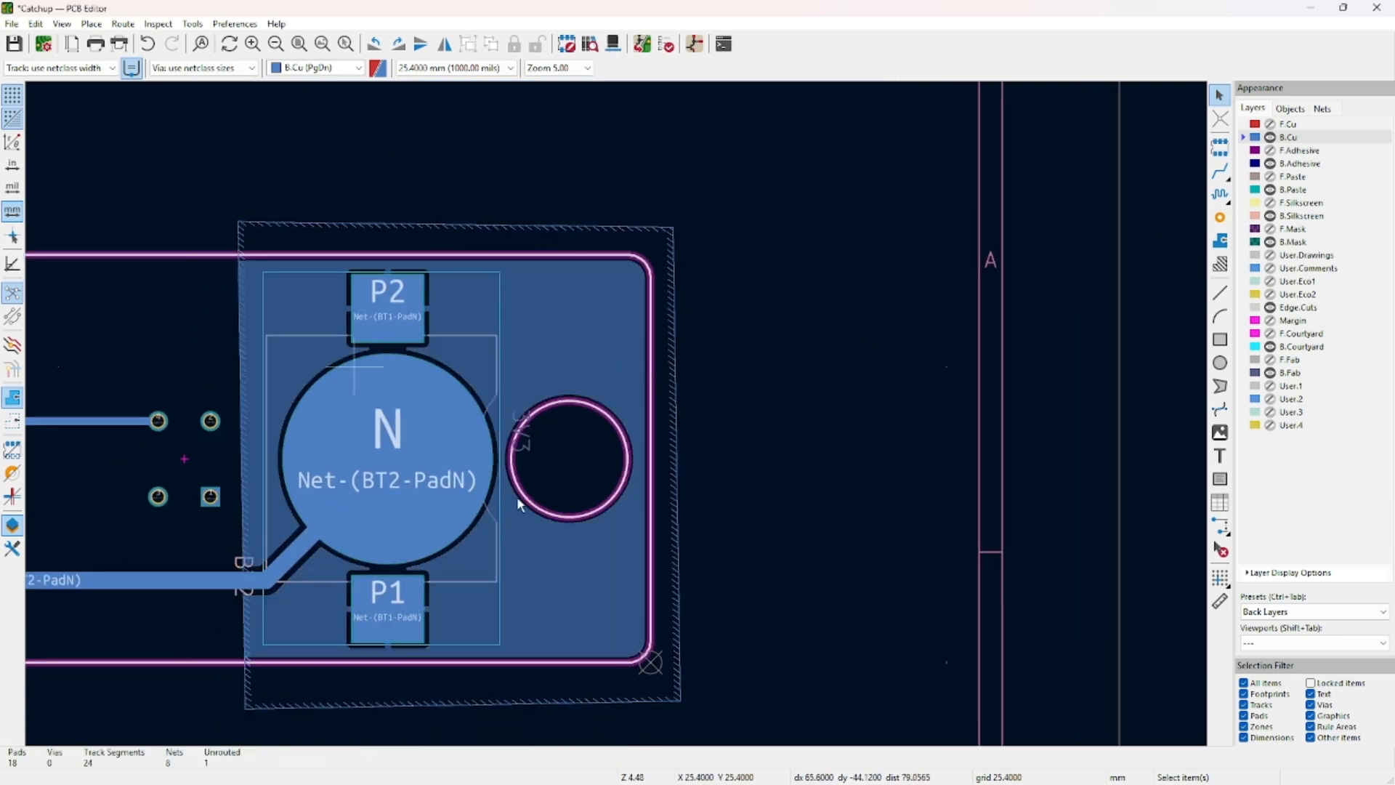
{"action": "key", "text": "alt+3"}
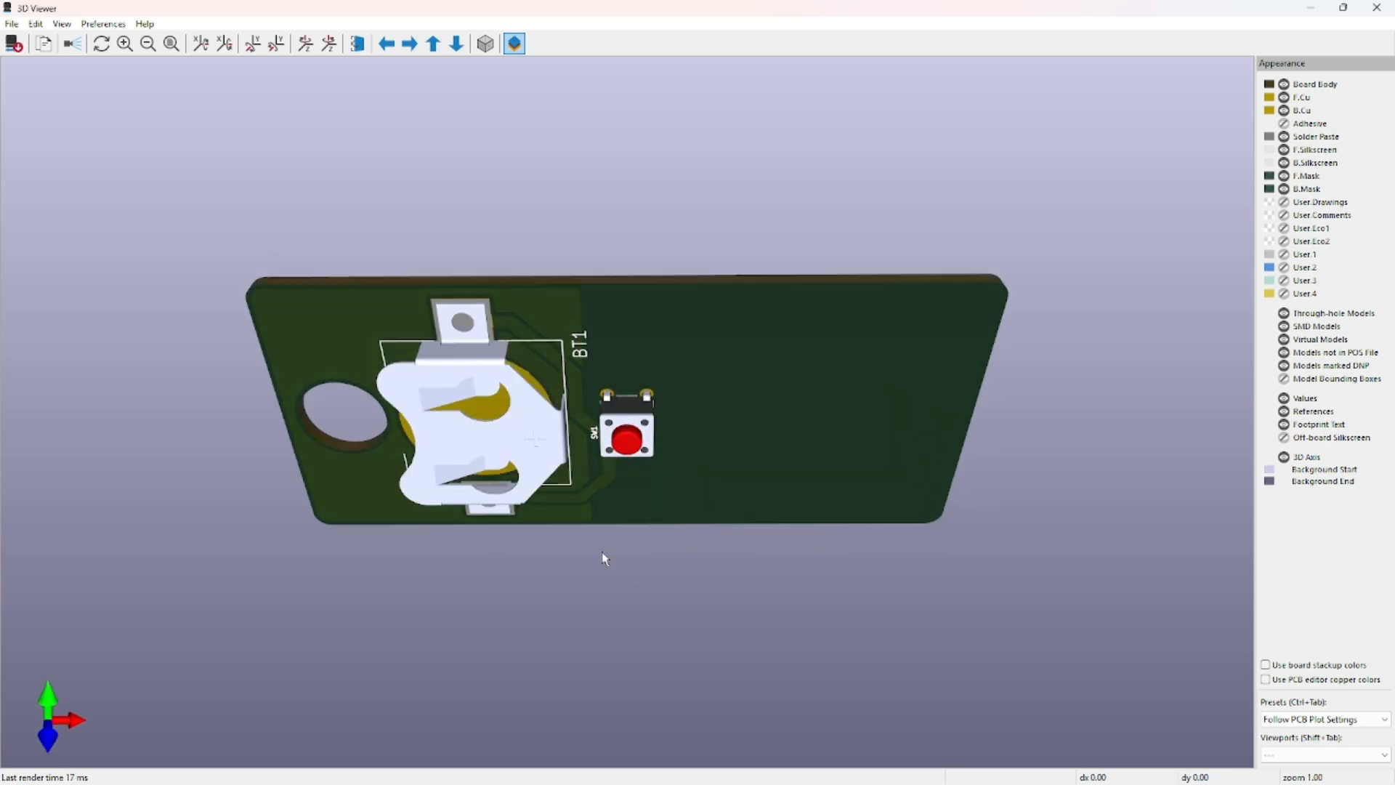
Orbit and zoom the 3D board for a BT1 close-up, then pan over to BT2.
{"action": "left_click_drag", "start_coordinate": [602, 557], "coordinate": [661, 614]}
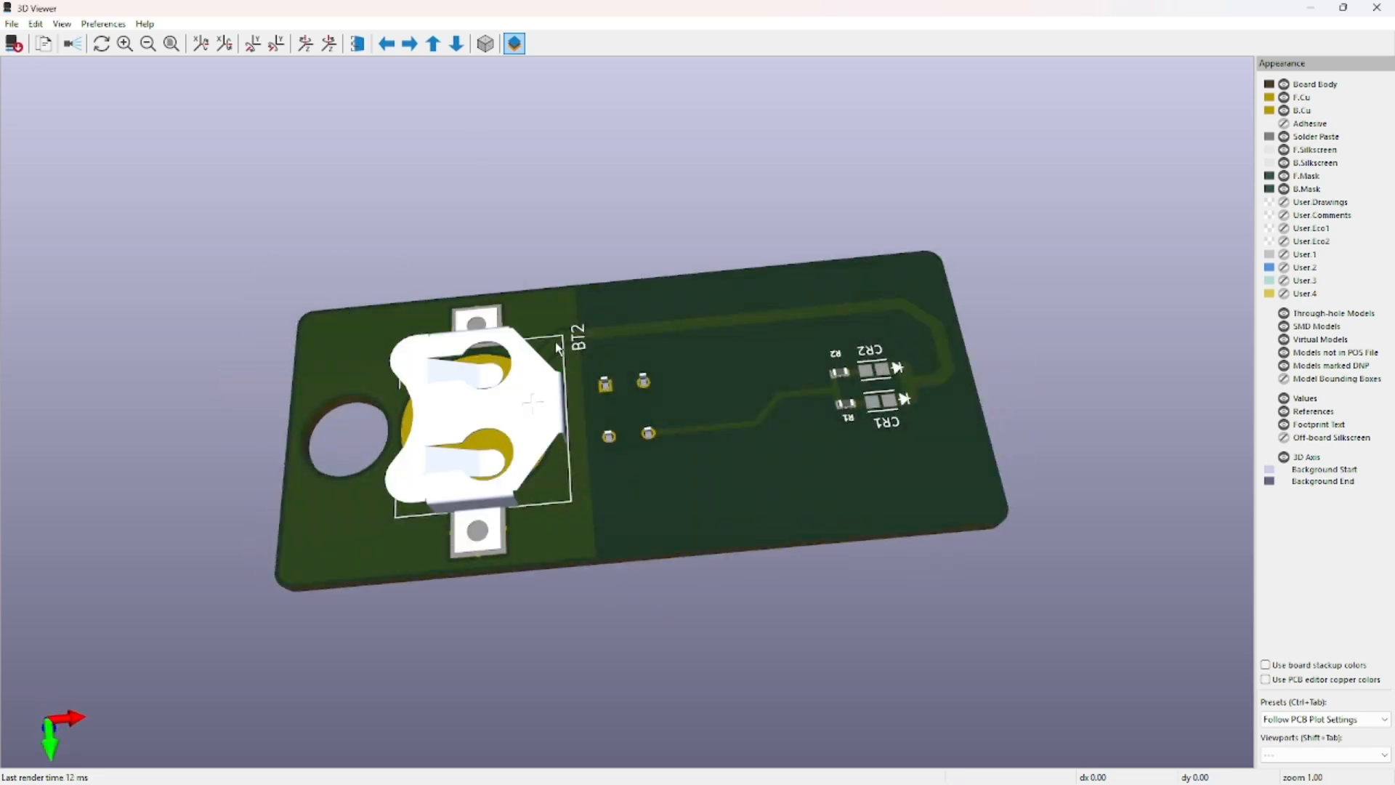
{"action": "left_click_drag", "start_coordinate": [555, 341], "coordinate": [506, 345]}
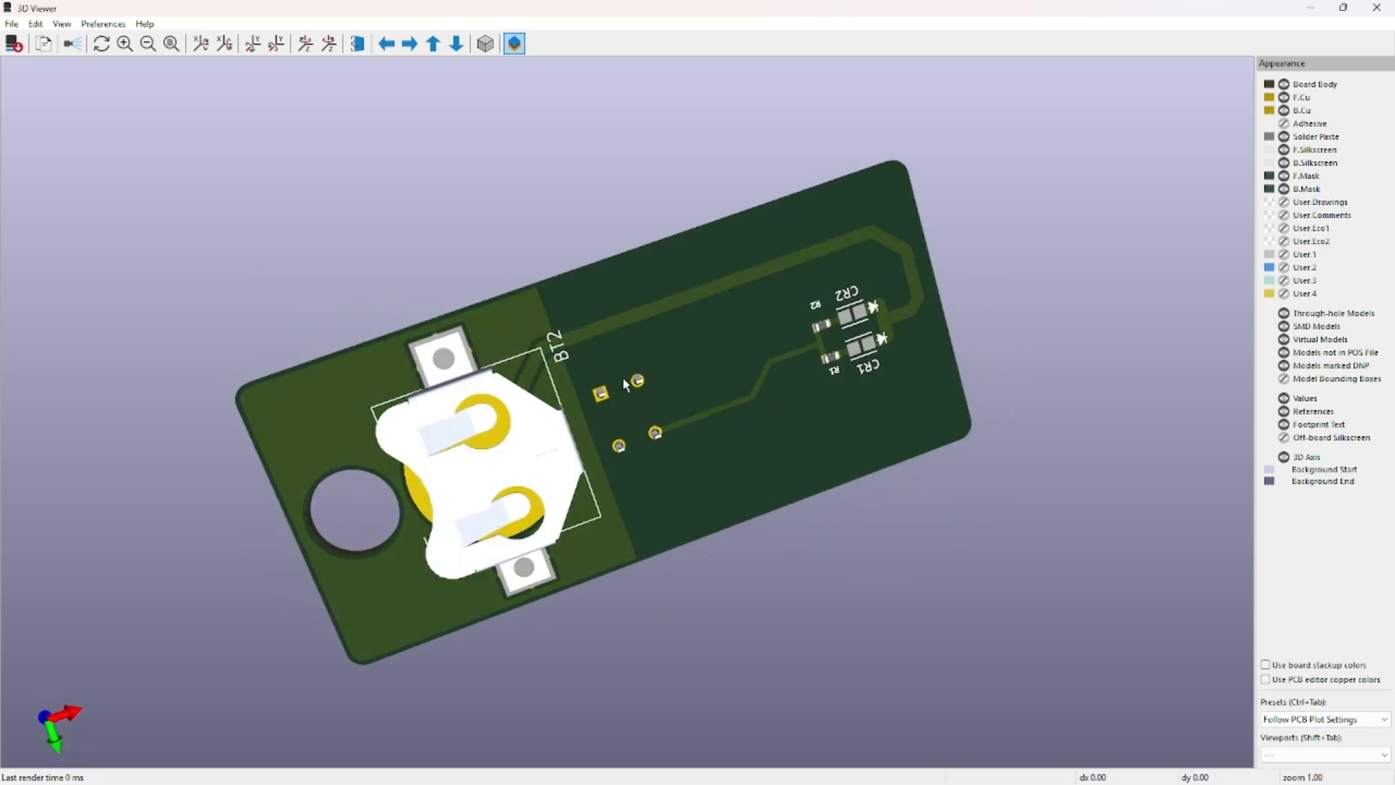
{"action": "left_click_drag", "start_coordinate": [622, 377], "coordinate": [743, 542]}
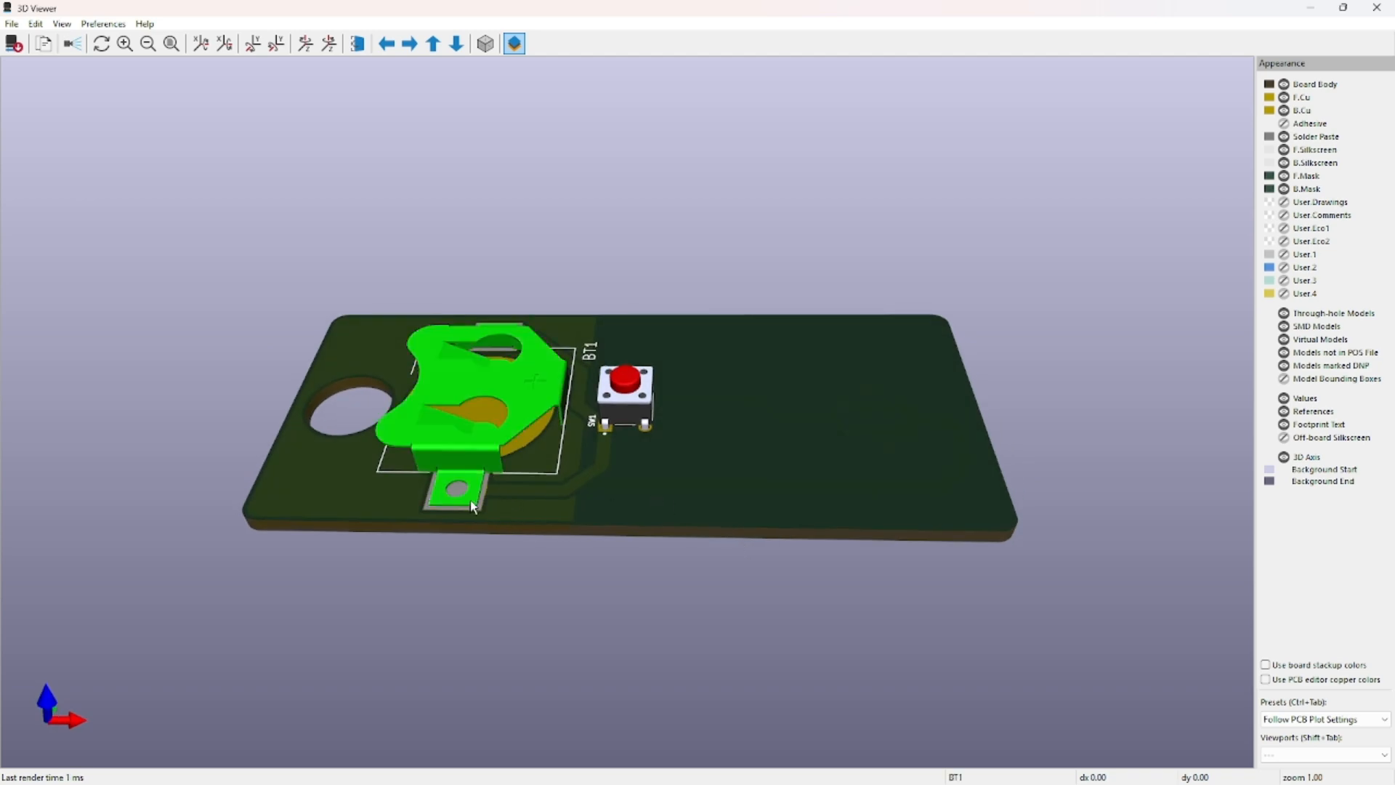
{"action": "scroll", "coordinate": [465, 516], "scroll_direction": "up", "scroll_amount": 5}
{"action": "middle_click_drag", "start_coordinate": [439, 582], "coordinate": [778, 575]}
{"action": "middle_click_drag", "start_coordinate": [638, 455], "coordinate": [752, 501]}
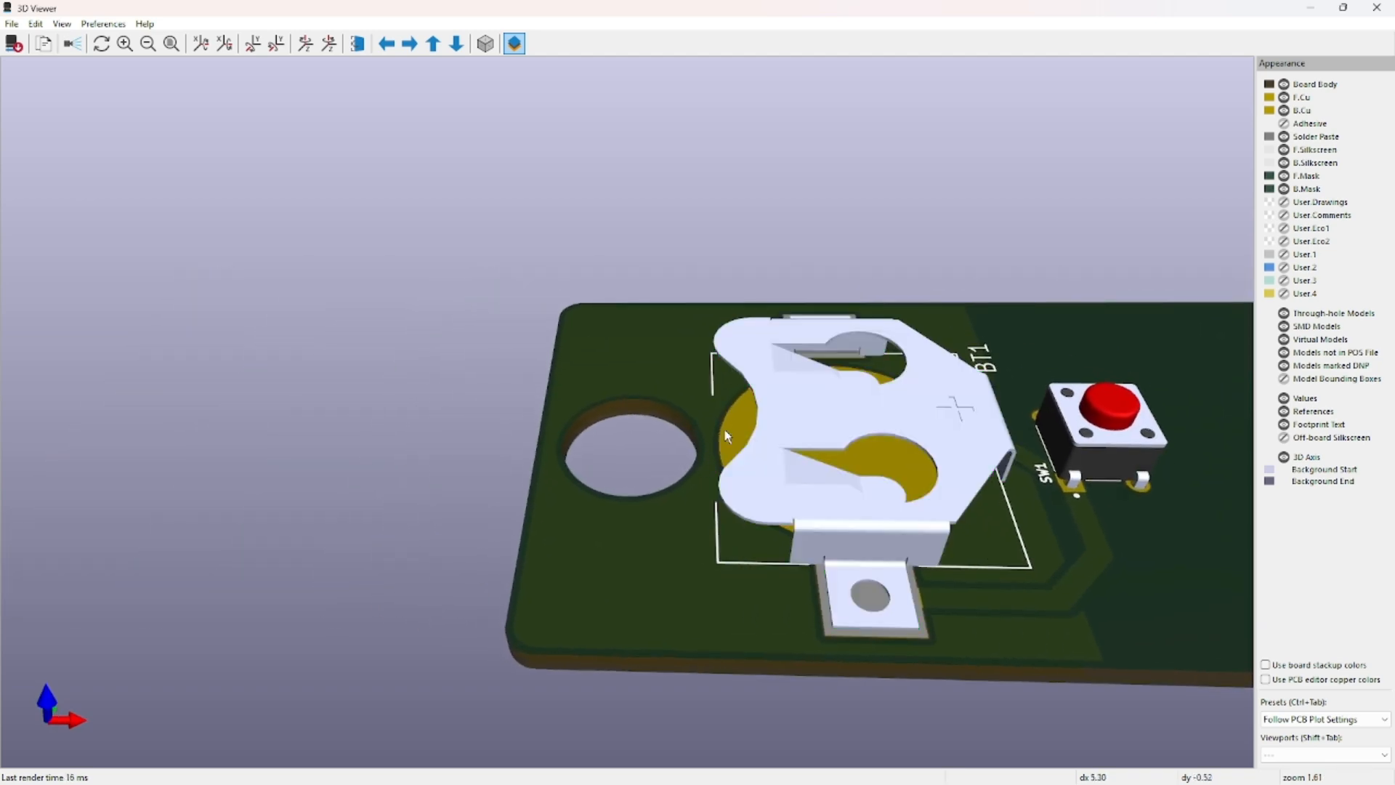
{"action": "mouse_move", "coordinate": [852, 644]}
{"action": "left_mouse_down"}
{"action": "mouse_move", "coordinate": [778, 663]}
{"action": "mouse_move", "coordinate": [772, 174]}
{"action": "mouse_move", "coordinate": [756, 639]}
{"action": "mouse_move", "coordinate": [846, 649]}
{"action": "left_mouse_up"}
{"action": "middle_click_drag", "start_coordinate": [737, 655], "coordinate": [772, 600]}
{"action": "left_click_drag", "start_coordinate": [813, 564], "coordinate": [819, 622]}
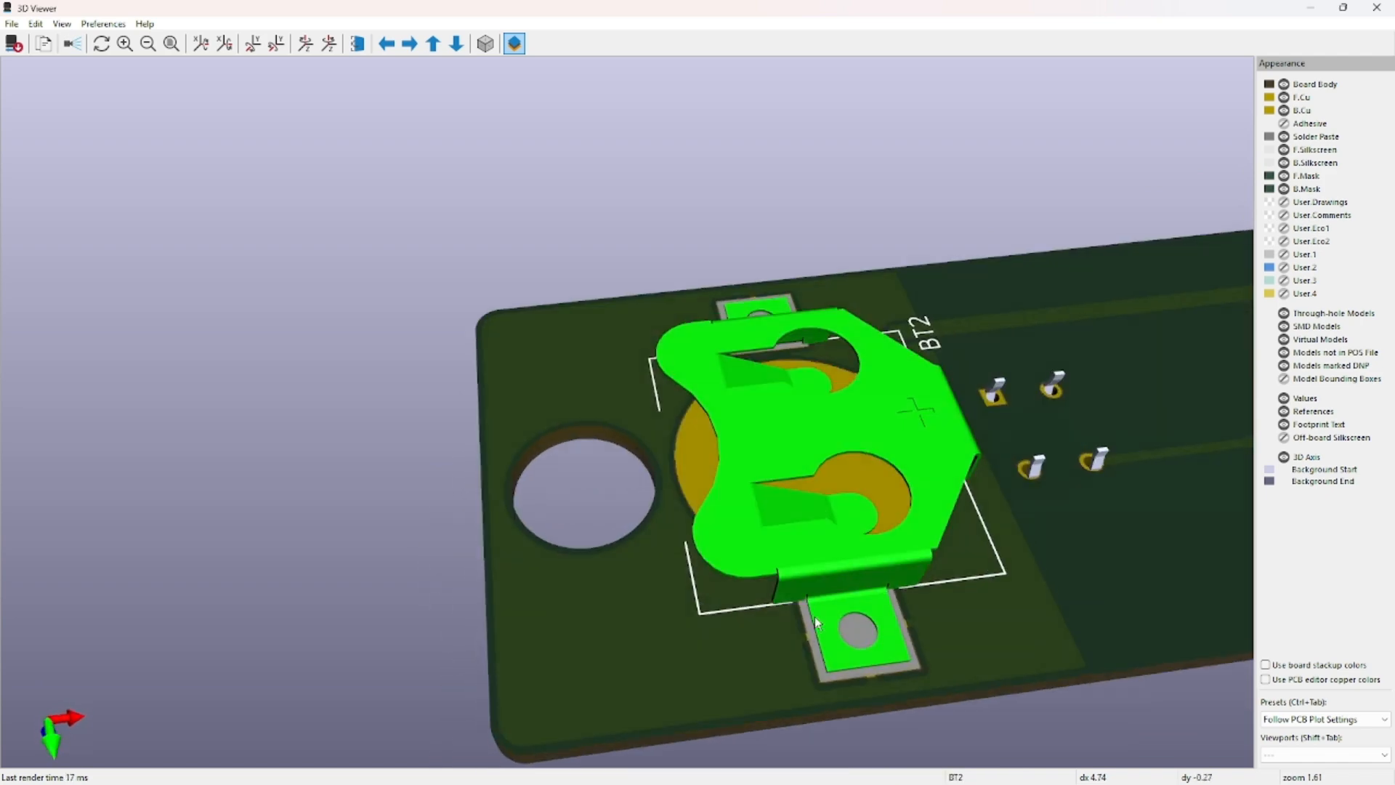
{"action": "middle_click_drag", "start_coordinate": [823, 690], "coordinate": [627, 480]}
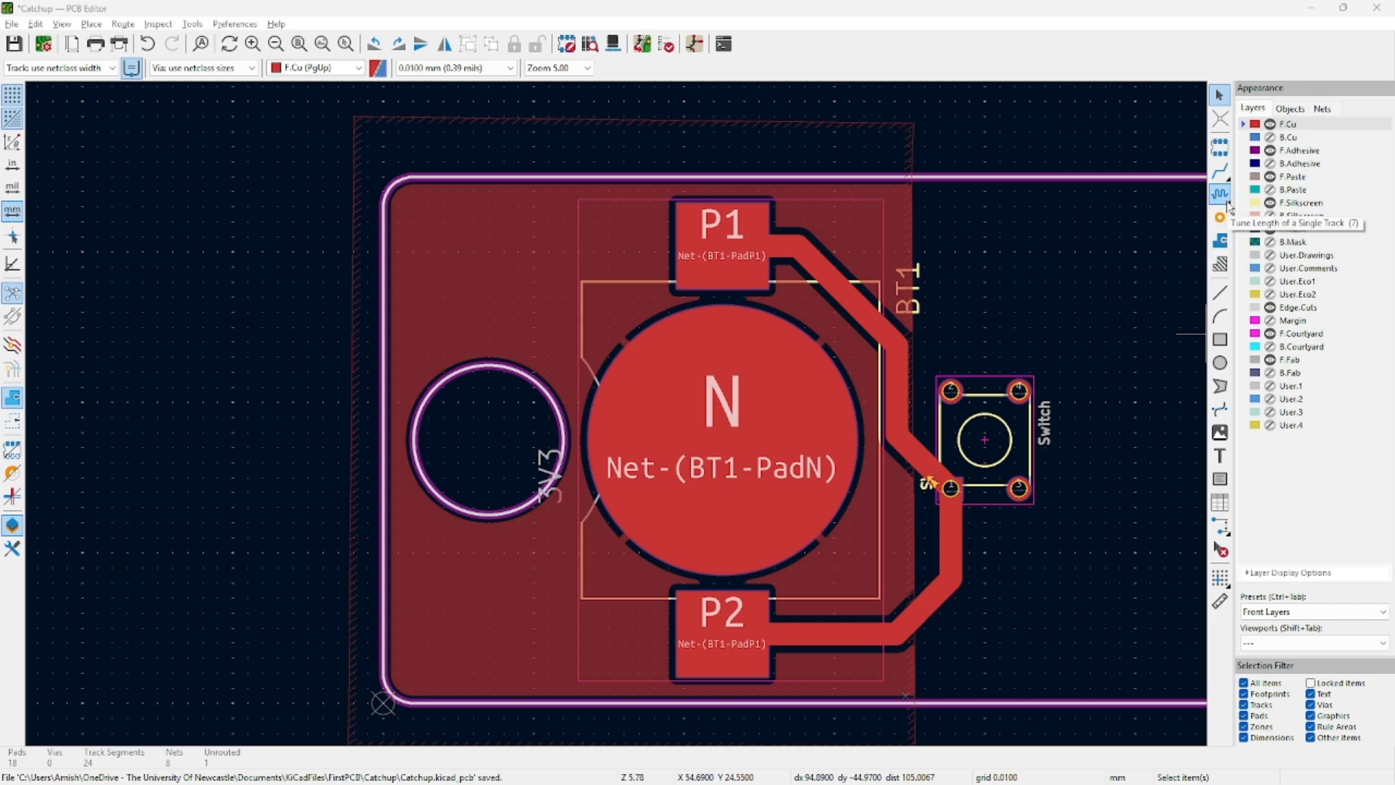
Place a via in the board's top-left corner inside the front copper fill.
{"action": "left_click", "coordinate": [1221, 218]}
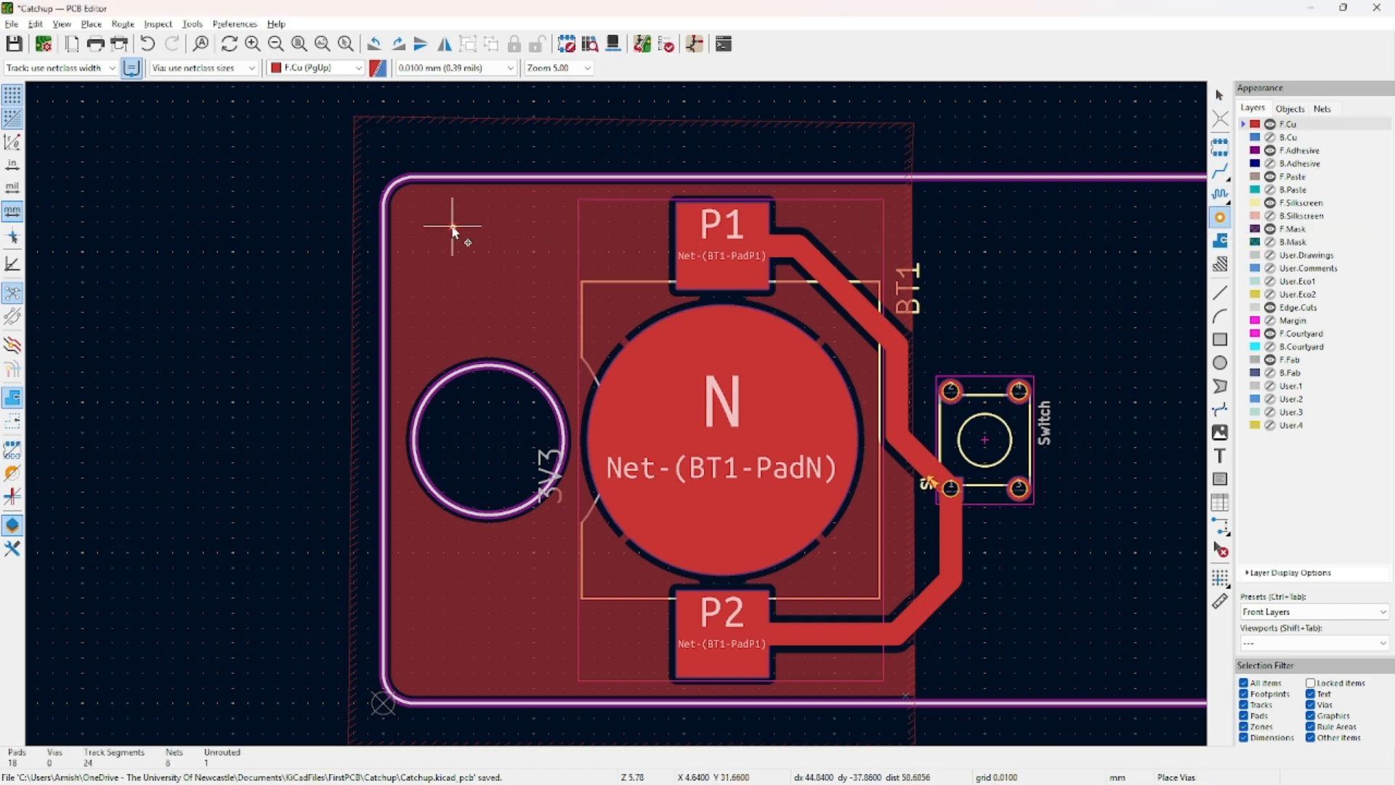
{"action": "left_click", "coordinate": [432, 248]}
{"action": "key", "text": "Escape"}
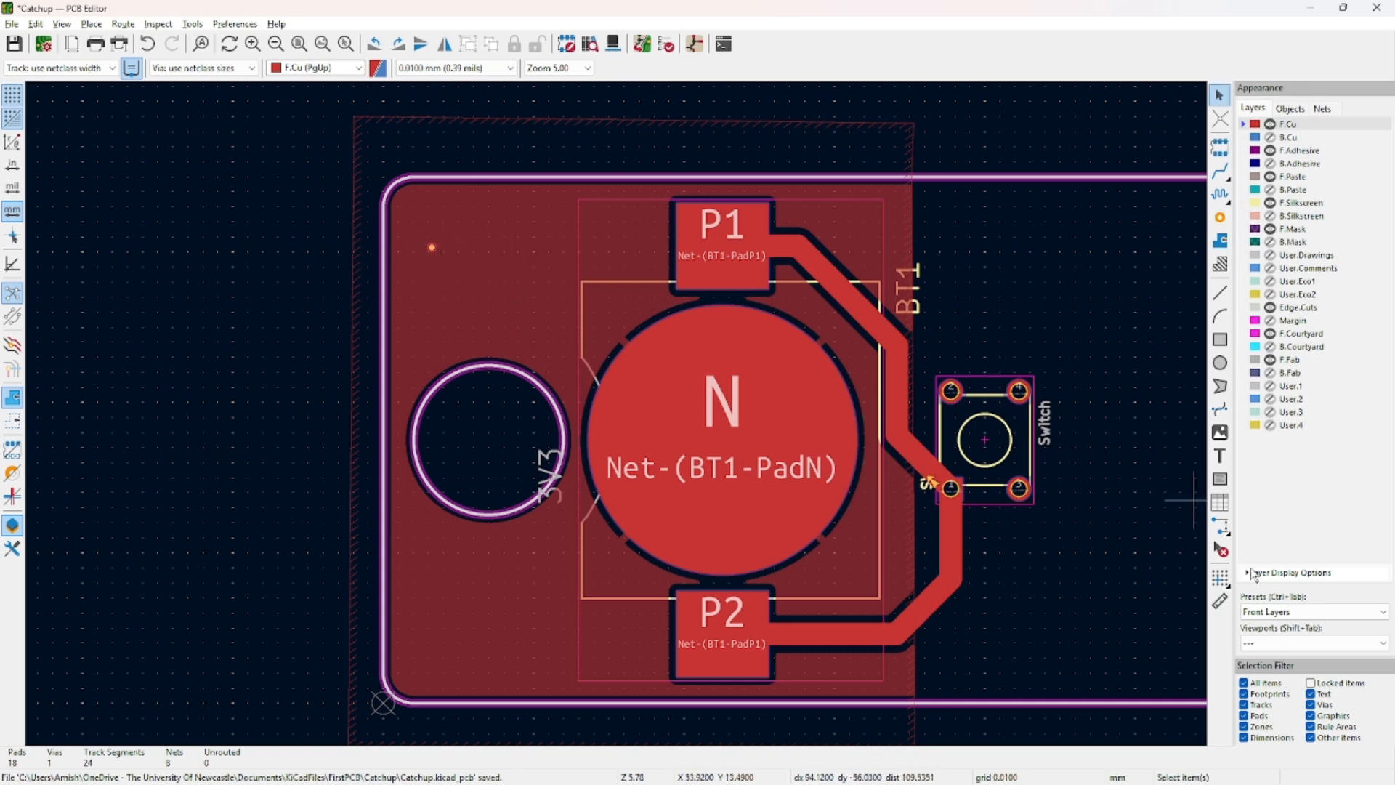
Keep the Front Layers display preset and re-centre the board view.
{"action": "left_click", "coordinate": [1272, 612]}
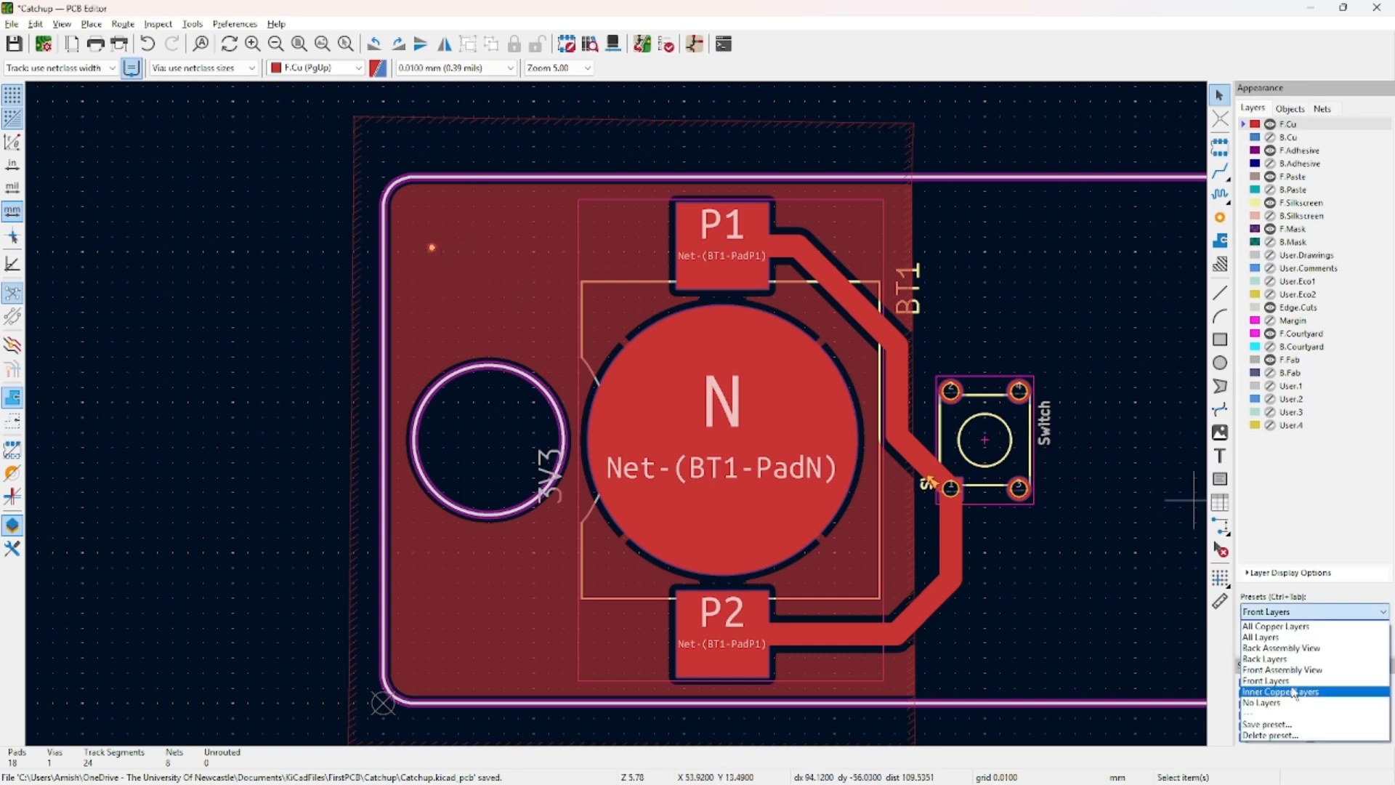
{"action": "scroll", "coordinate": [1283, 649], "scroll_direction": "up", "scroll_amount": 5}
{"action": "scroll", "coordinate": [612, 418], "scroll_direction": "down", "scroll_amount": 10}
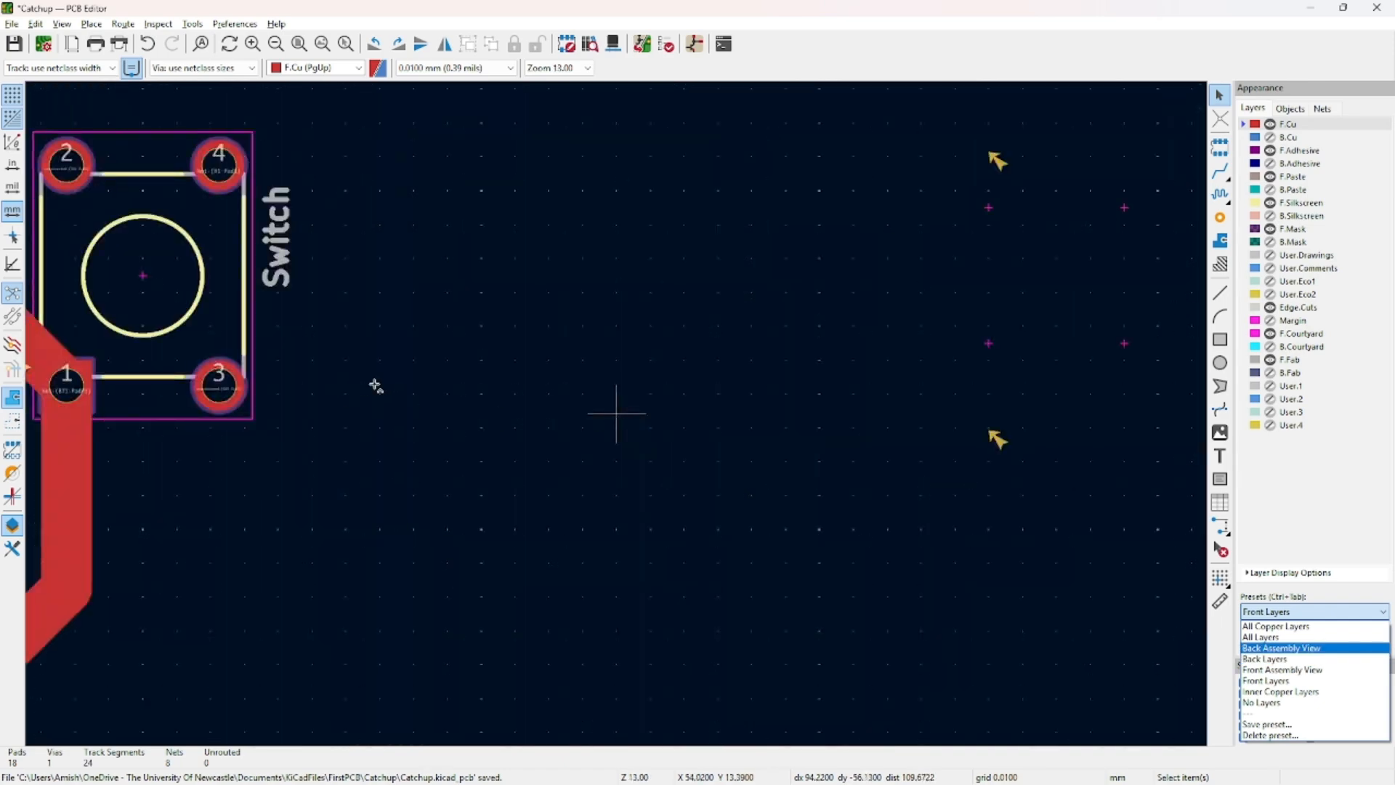
{"action": "scroll", "coordinate": [581, 446], "scroll_direction": "up", "scroll_amount": 4}
{"action": "left_click", "coordinate": [618, 420]}
{"action": "scroll", "coordinate": [618, 420], "scroll_direction": "up", "scroll_amount": 7}
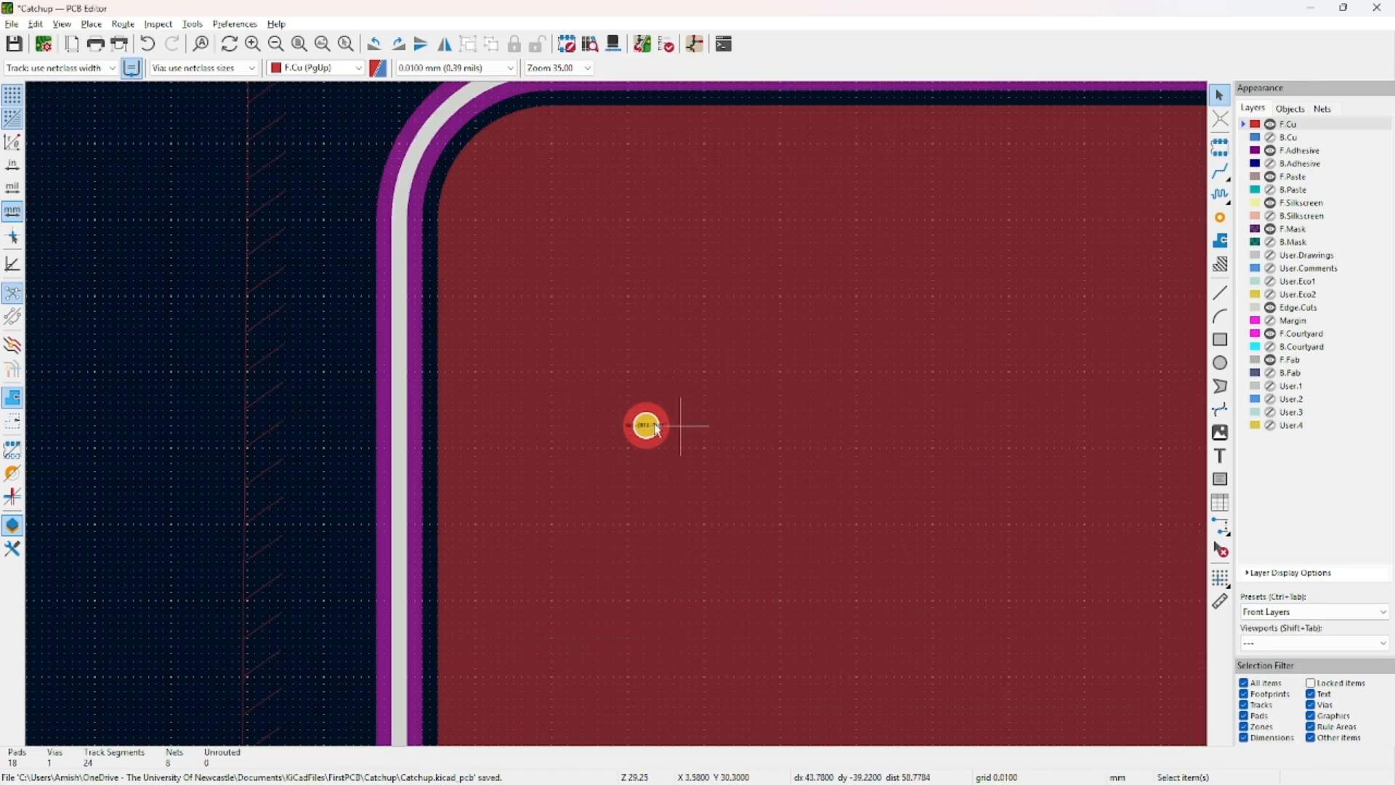
{"action": "scroll", "coordinate": [640, 427], "scroll_direction": "down", "scroll_amount": 5}
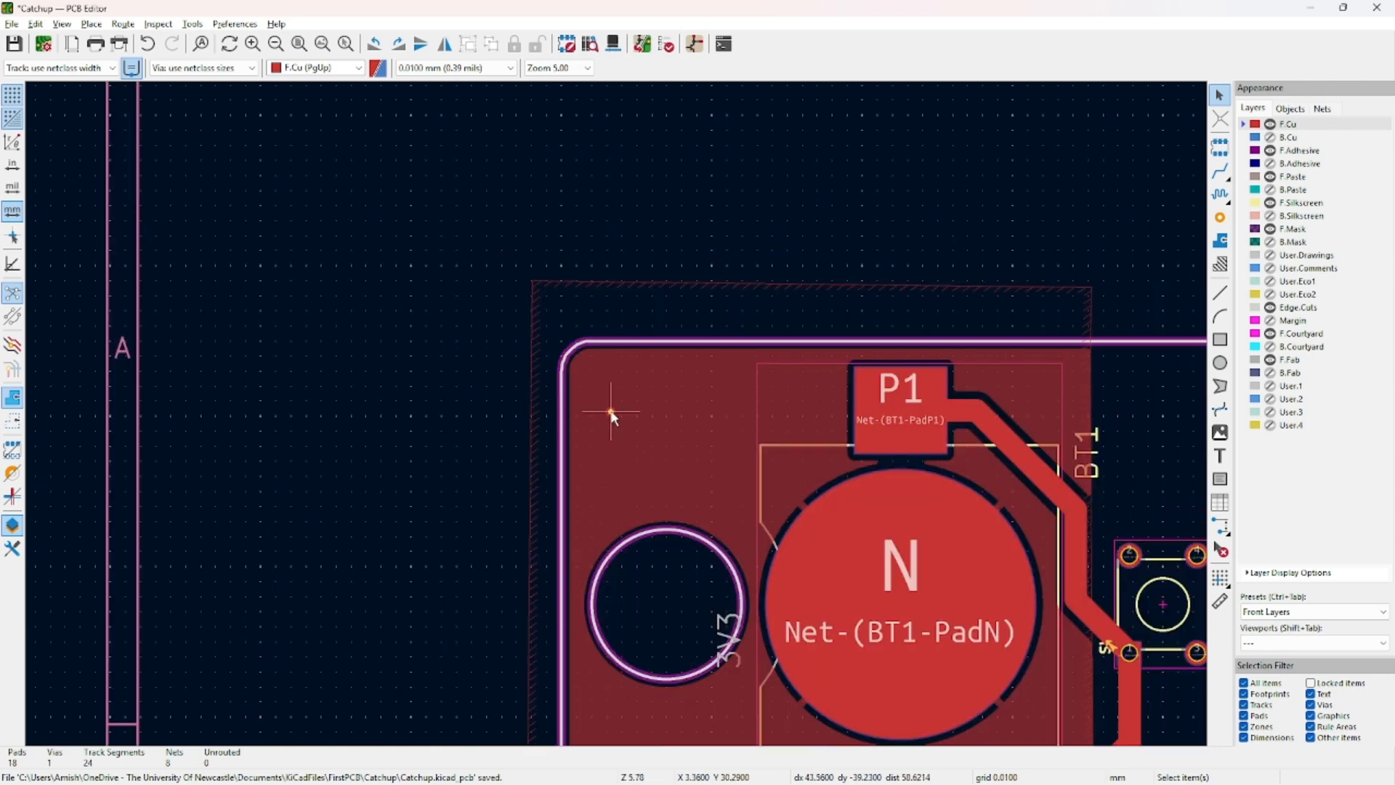
{"action": "middle_click_drag", "start_coordinate": [690, 429], "coordinate": [652, 412]}
{"action": "left_click", "coordinate": [666, 45]}
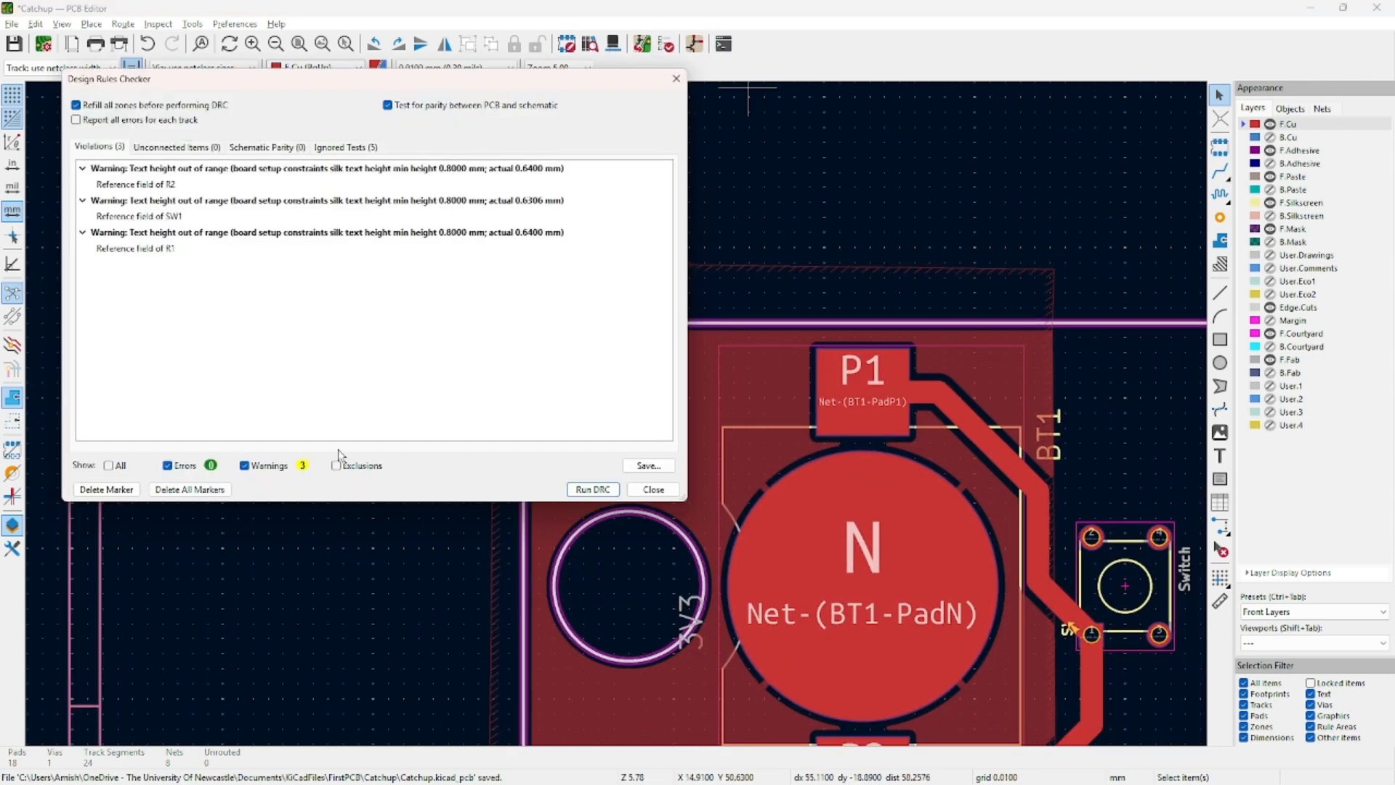
Run DRC and confirm the Unconnected Items list is empty.
{"action": "left_click", "coordinate": [593, 489]}
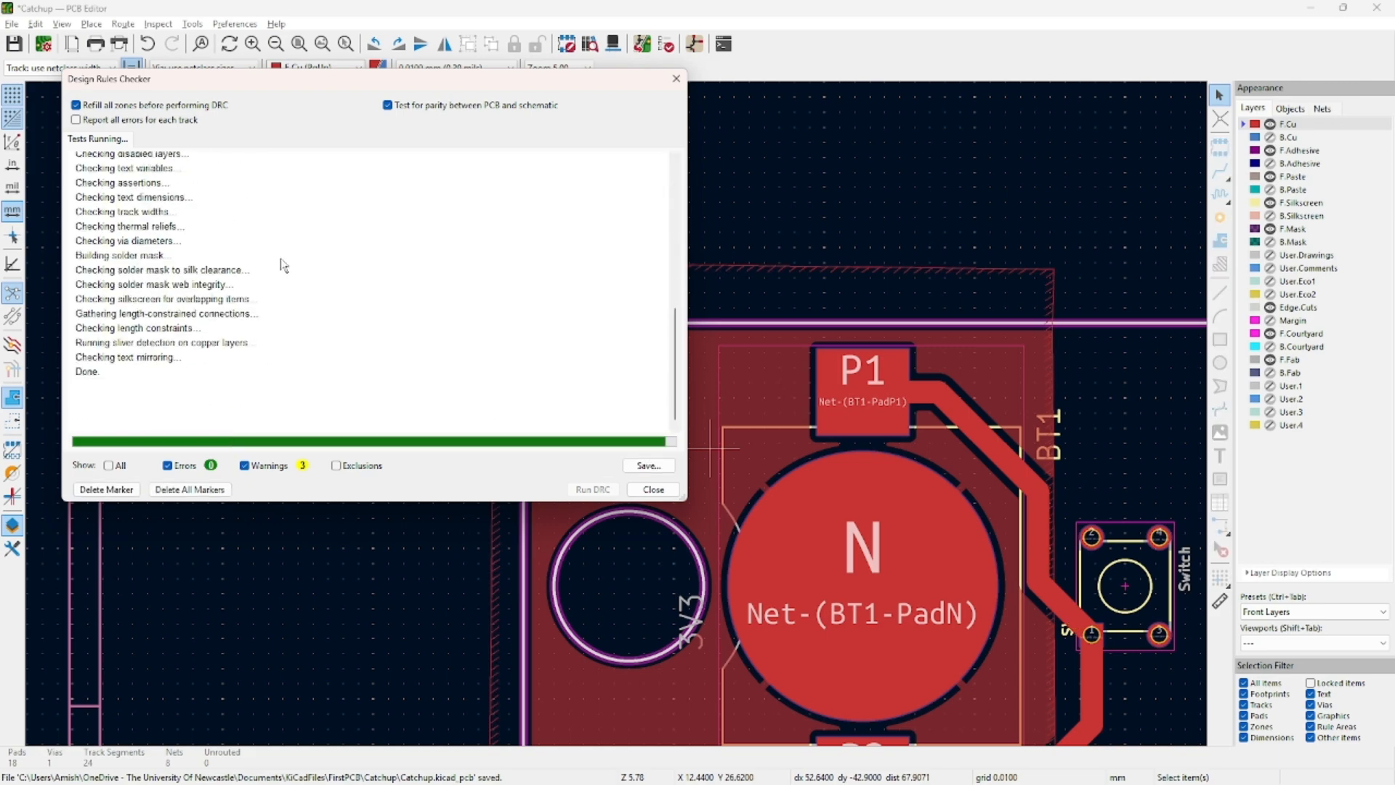
{"action": "left_click", "coordinate": [143, 150]}
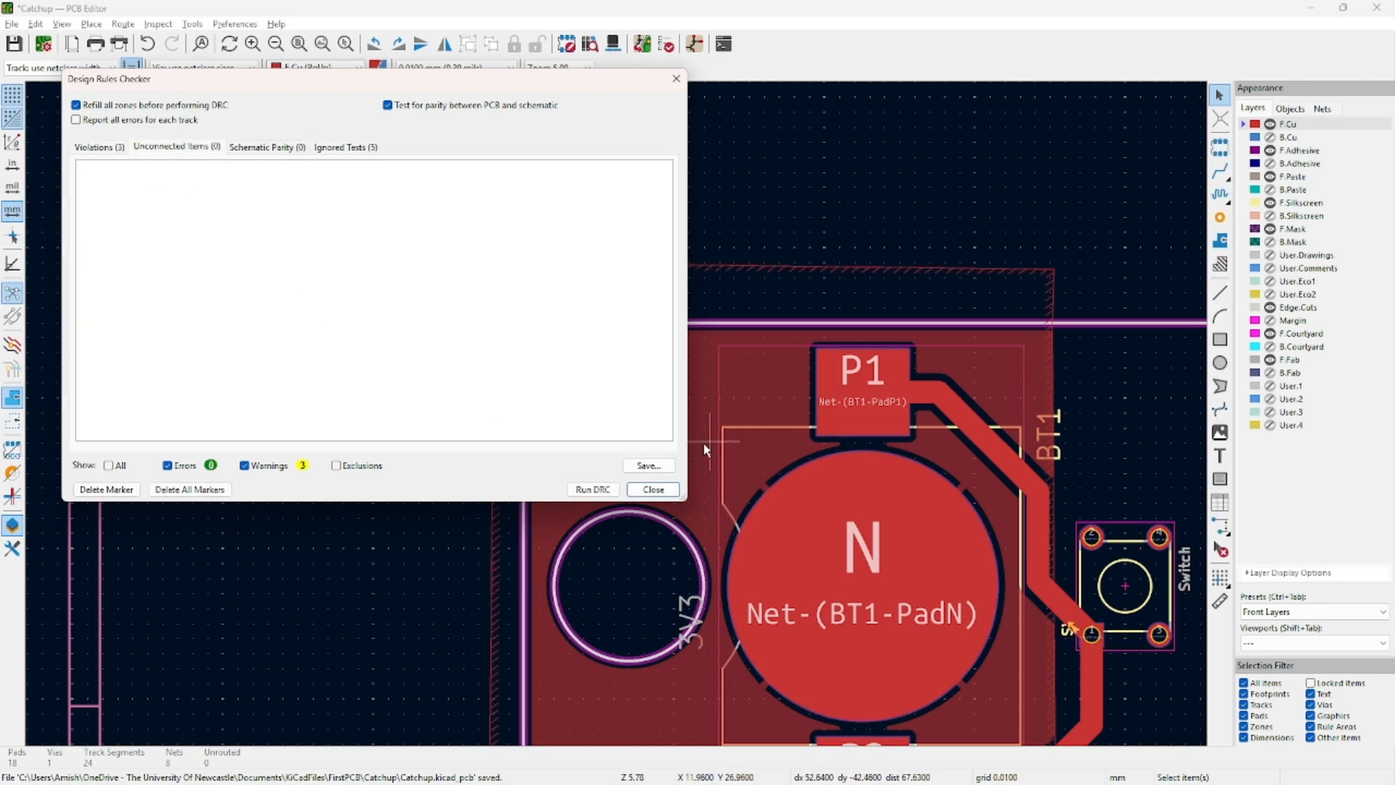
{"action": "left_click", "coordinate": [653, 489]}
Reopen the Design Rules Checker, delete all markers, and close it.
{"action": "scroll", "coordinate": [962, 250], "scroll_direction": "down", "scroll_amount": 3}
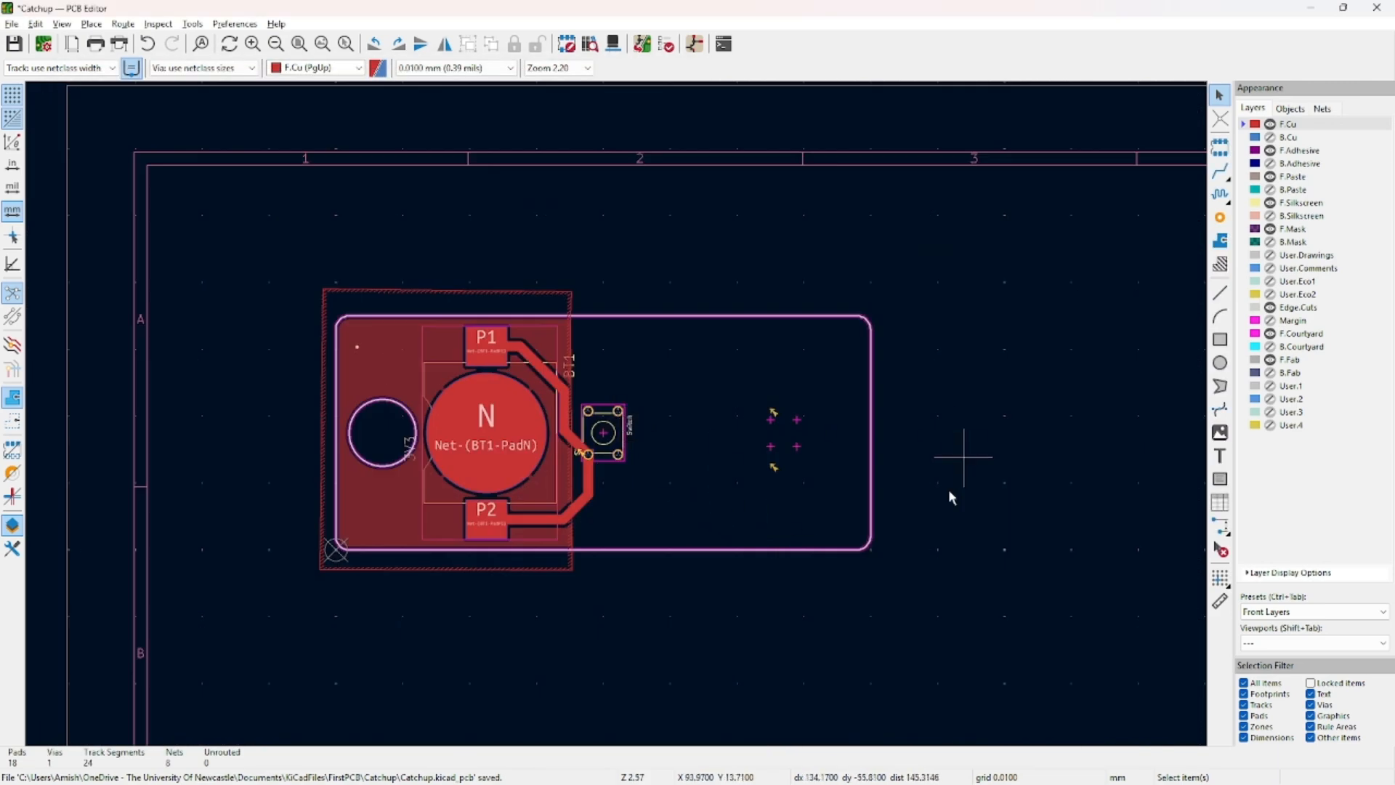
{"action": "left_click", "coordinate": [666, 45]}
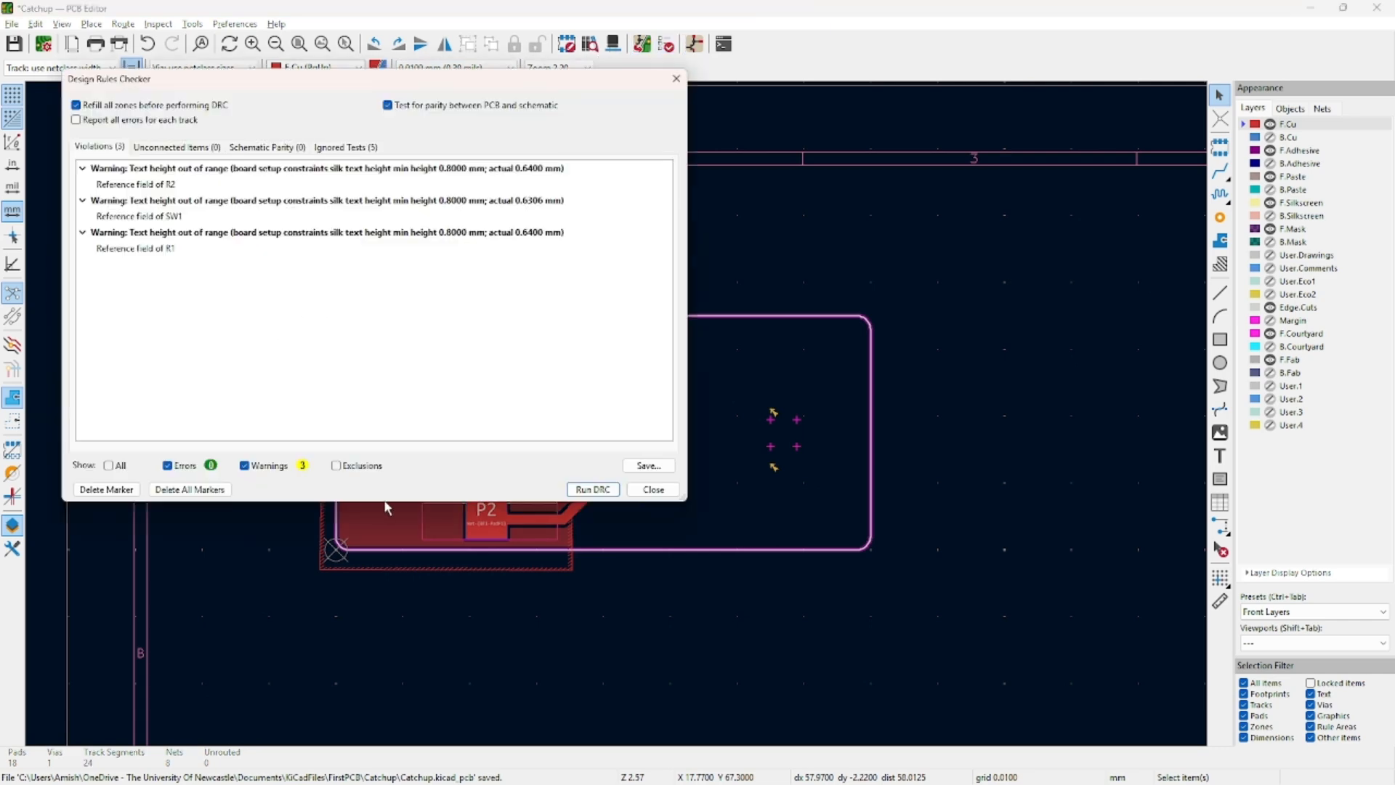
{"action": "left_click", "coordinate": [161, 489]}
{"action": "left_click", "coordinate": [653, 489]}
{"action": "scroll", "coordinate": [710, 454], "scroll_direction": "up", "scroll_amount": 3}
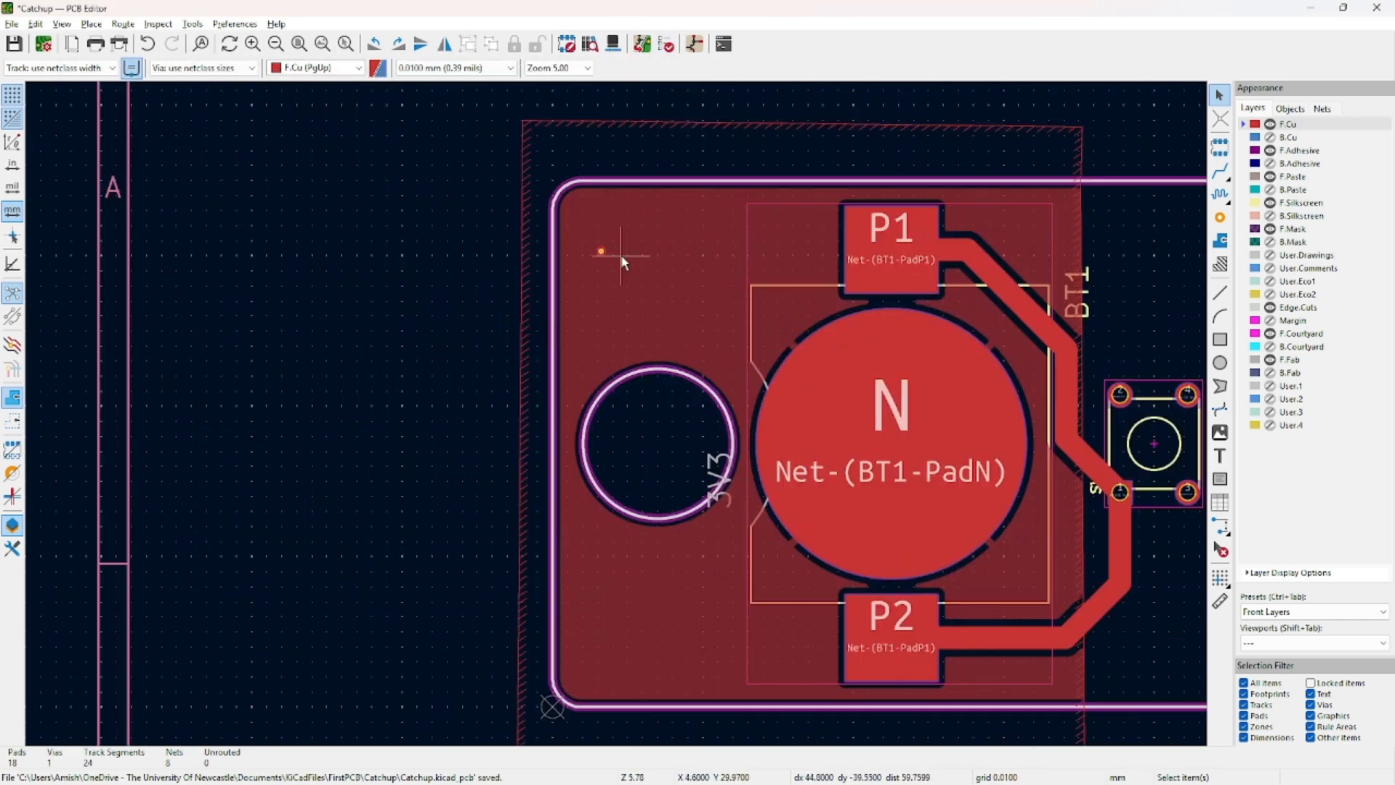
{"action": "middle_click_drag", "start_coordinate": [622, 256], "coordinate": [539, 247]}
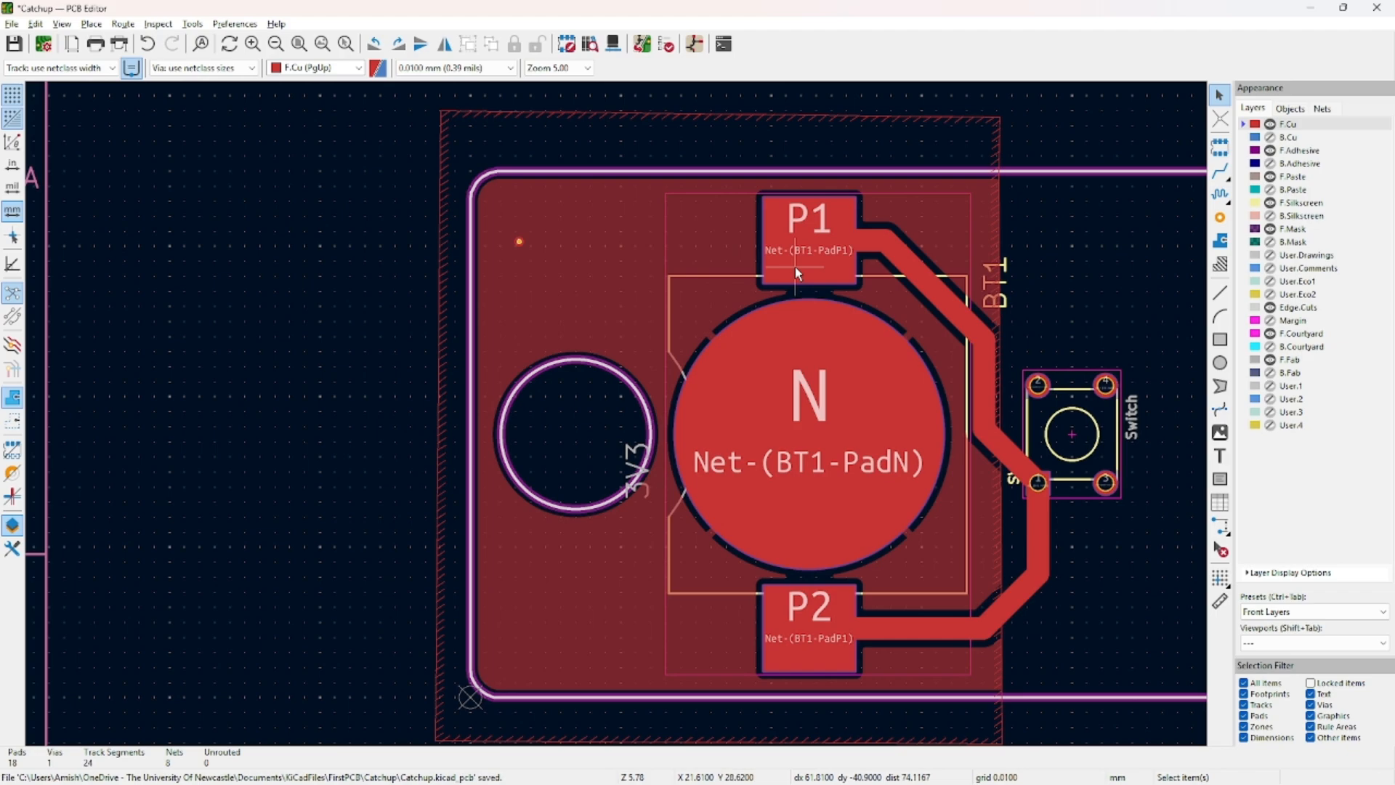
{"action": "key", "text": "alt+Tab"}
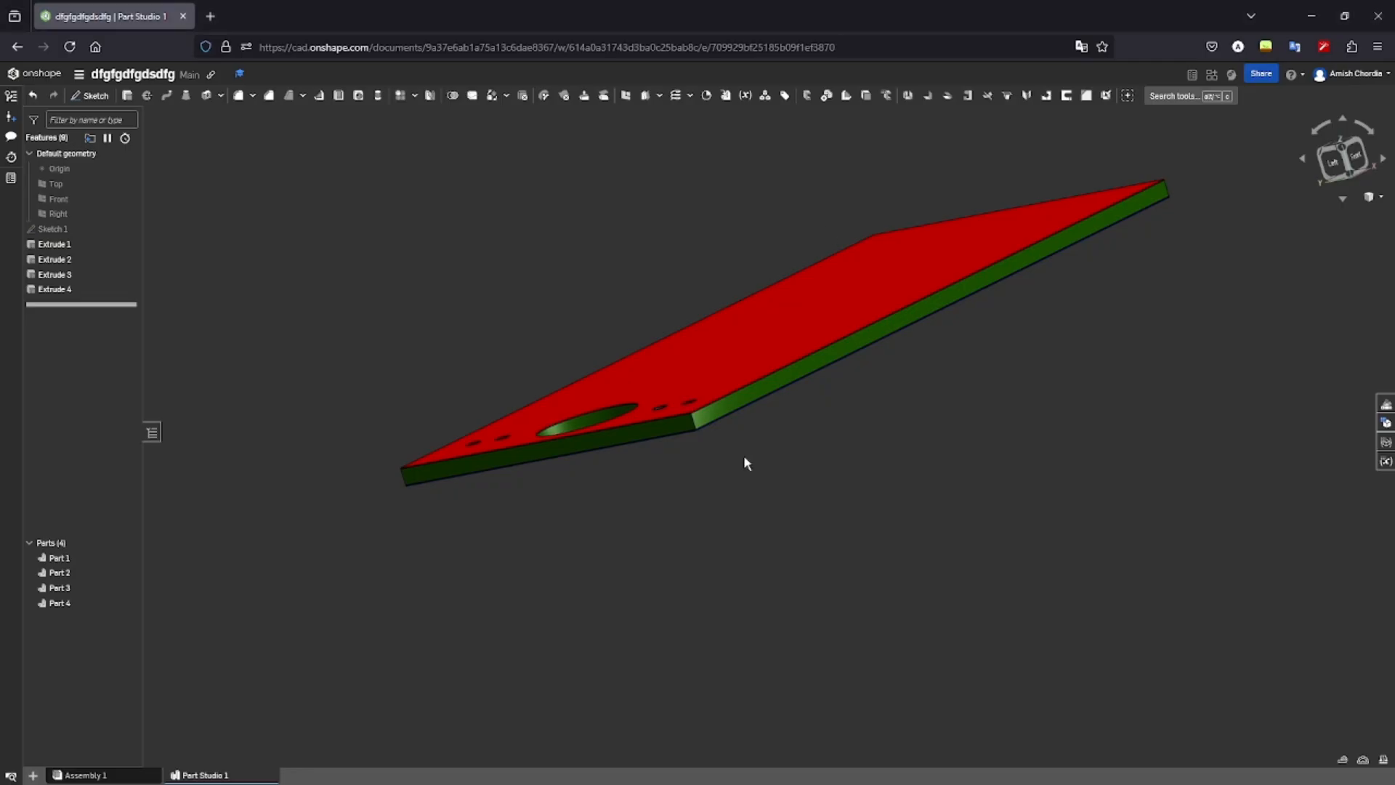
Orbit the Onshape plate and add a section view cutting through its holes.
{"action": "right_click_drag", "start_coordinate": [751, 462], "coordinate": [819, 542]}
{"action": "right_click_drag", "start_coordinate": [760, 466], "coordinate": [925, 502]}
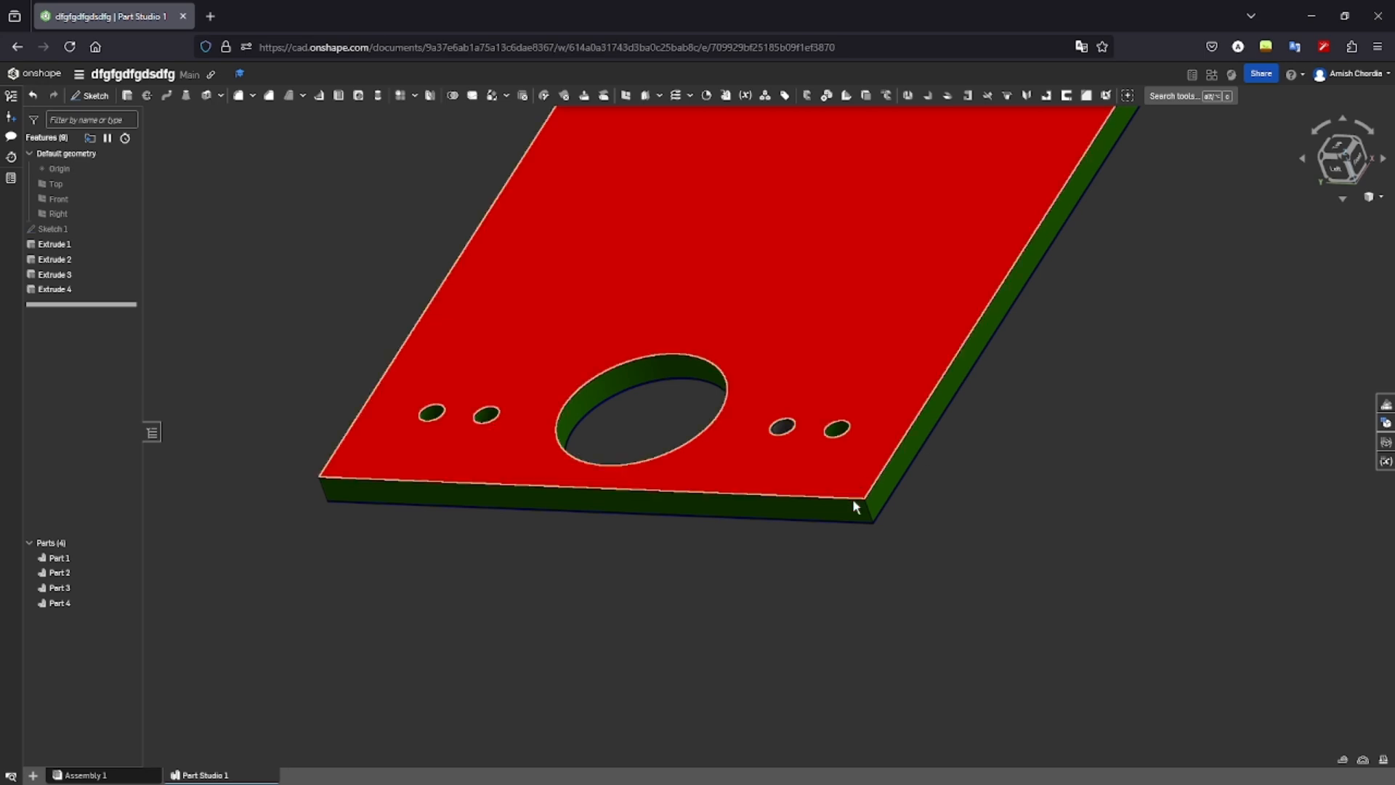
{"action": "key", "text": "shift+x"}
{"action": "left_click", "coordinate": [816, 513]}
{"action": "left_click_drag", "start_coordinate": [590, 539], "coordinate": [647, 410]}
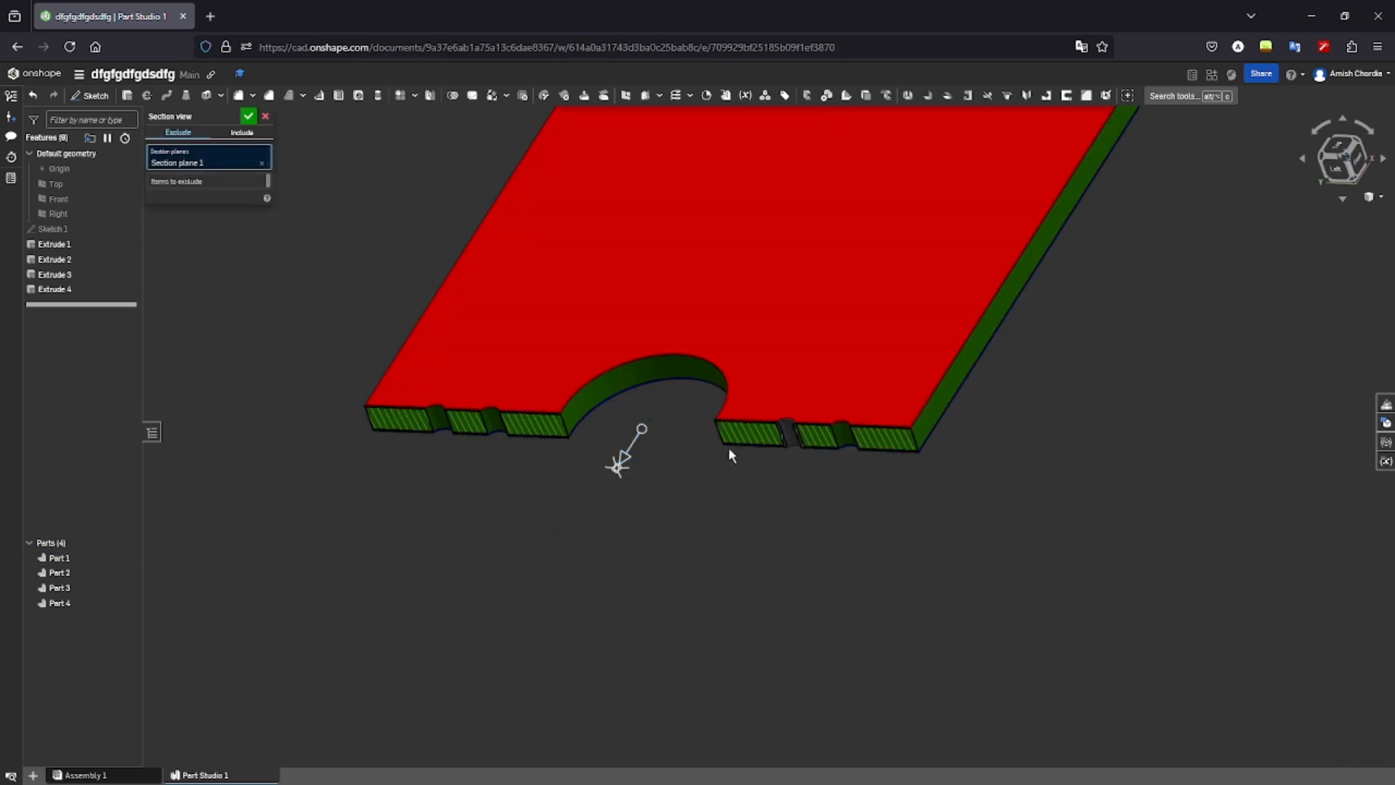
{"action": "key", "text": "Return"}
Inspect the large green bore from the Left view, then close the Onshape browser.
{"action": "left_click", "coordinate": [1330, 173]}
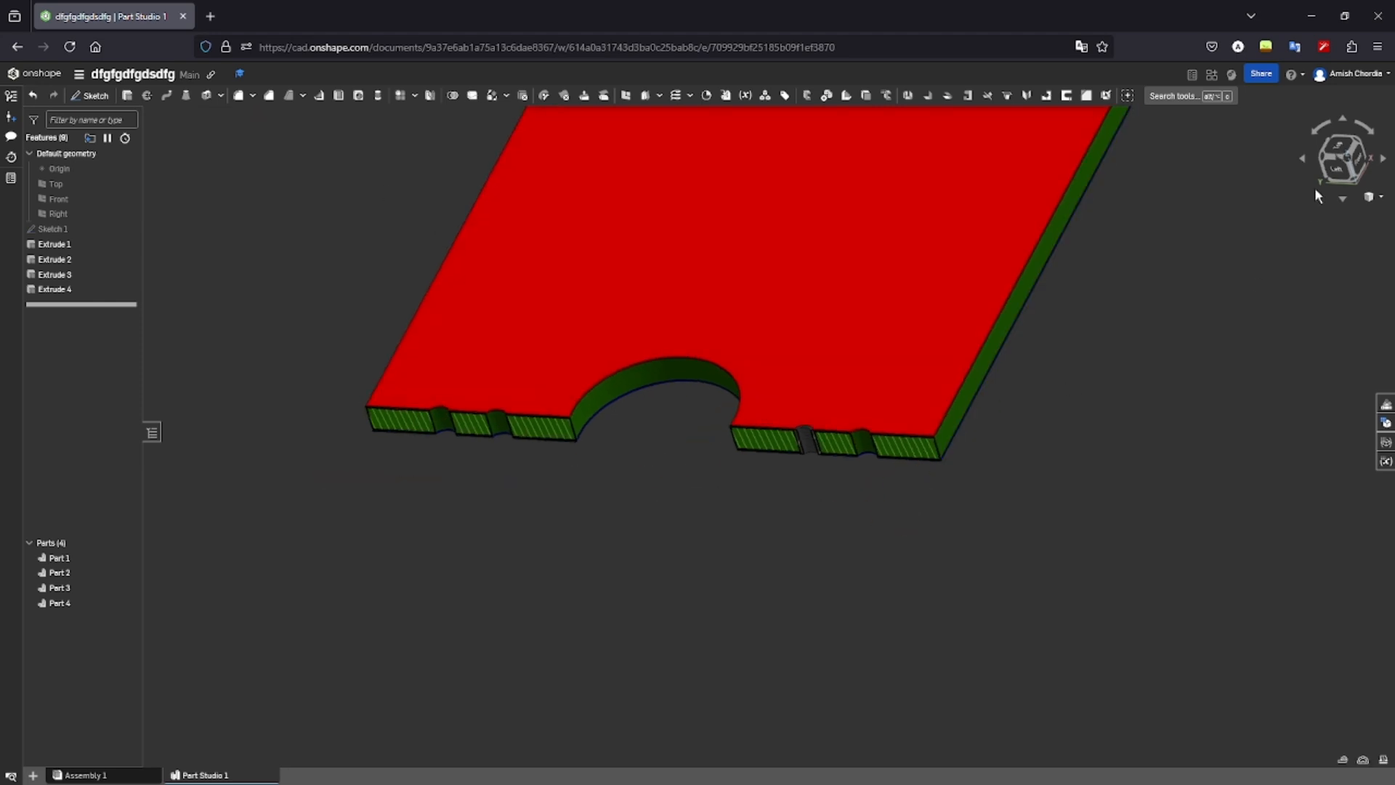
{"action": "scroll", "coordinate": [763, 454], "scroll_direction": "down", "scroll_amount": 5}
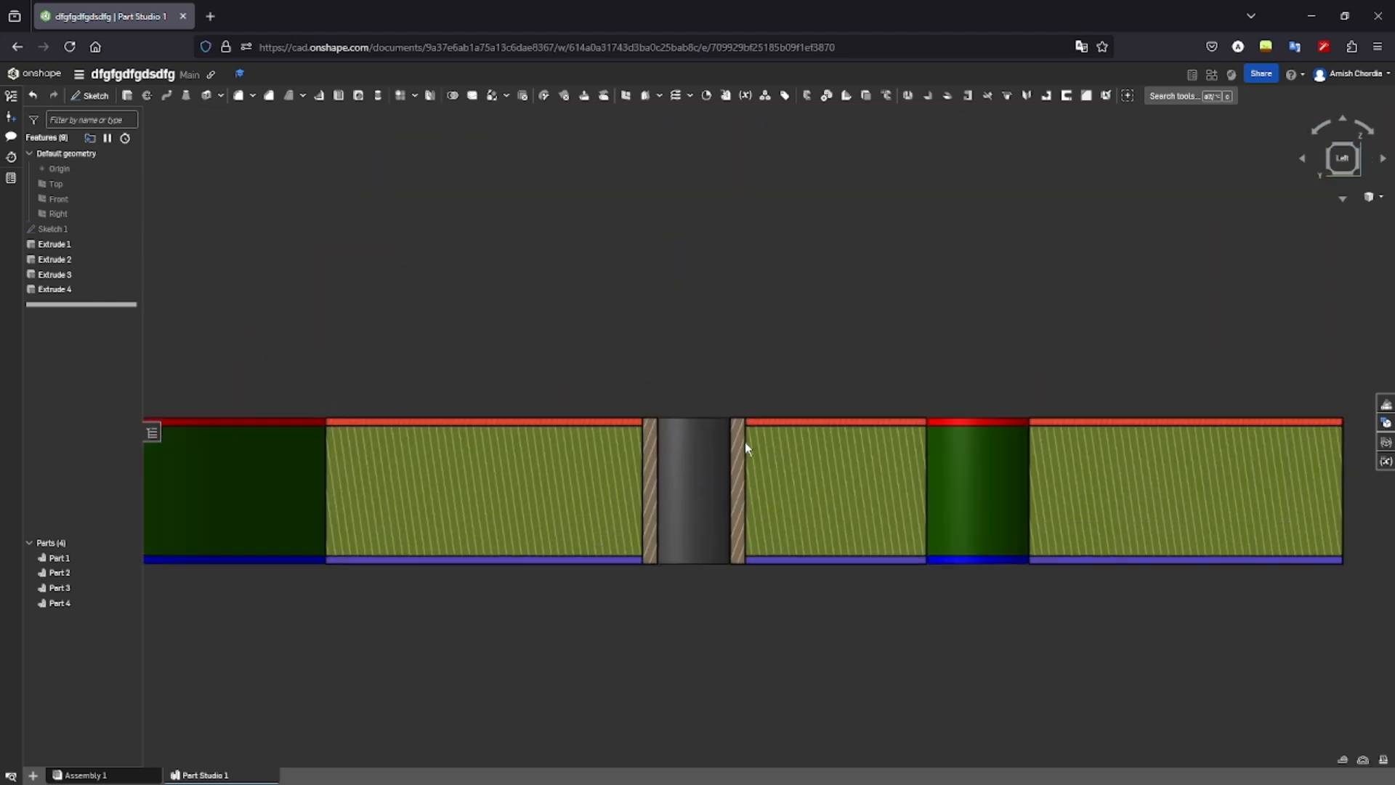
{"action": "scroll", "coordinate": [610, 423], "scroll_direction": "down", "scroll_amount": 3}
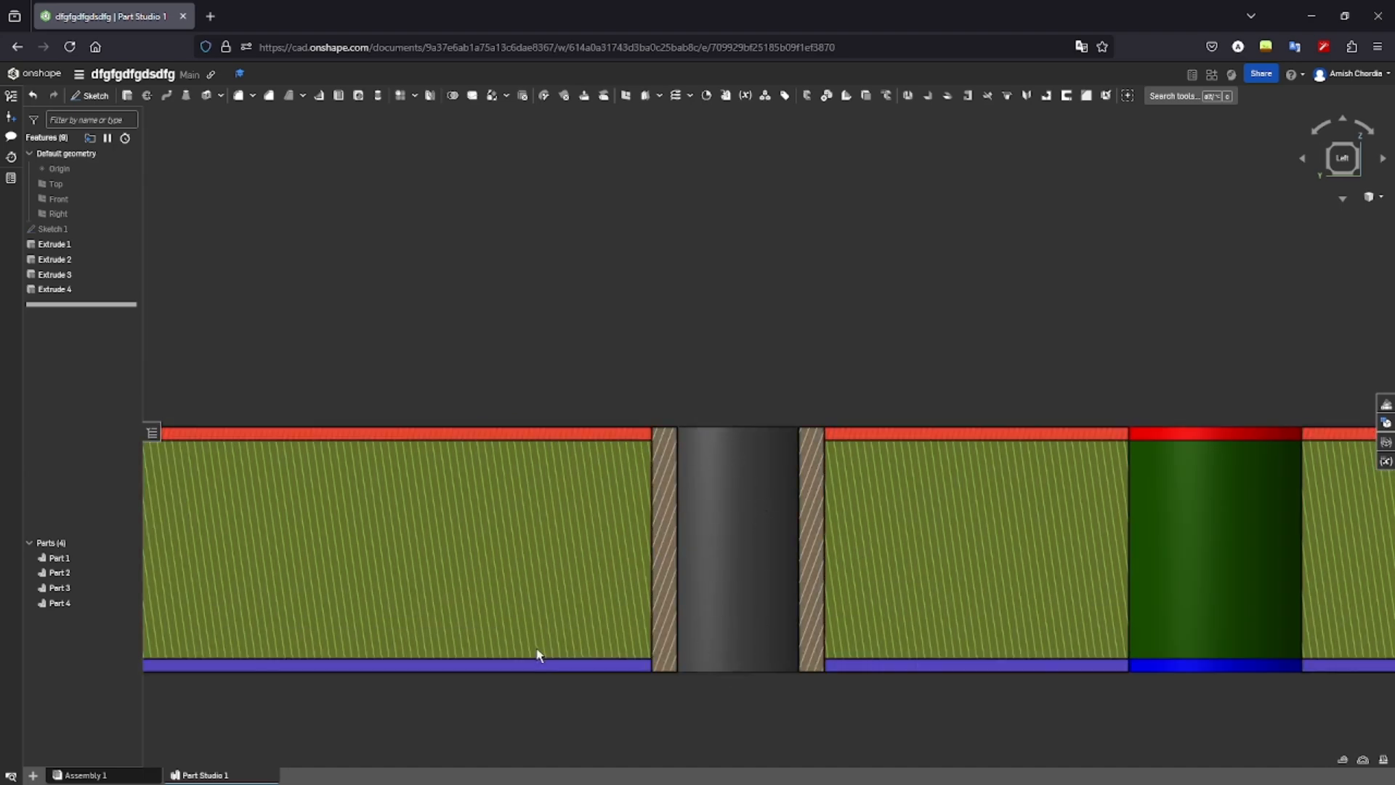
{"action": "scroll", "coordinate": [774, 591], "scroll_direction": "up", "scroll_amount": 5}
{"action": "scroll", "coordinate": [913, 605], "scroll_direction": "down", "scroll_amount": 2}
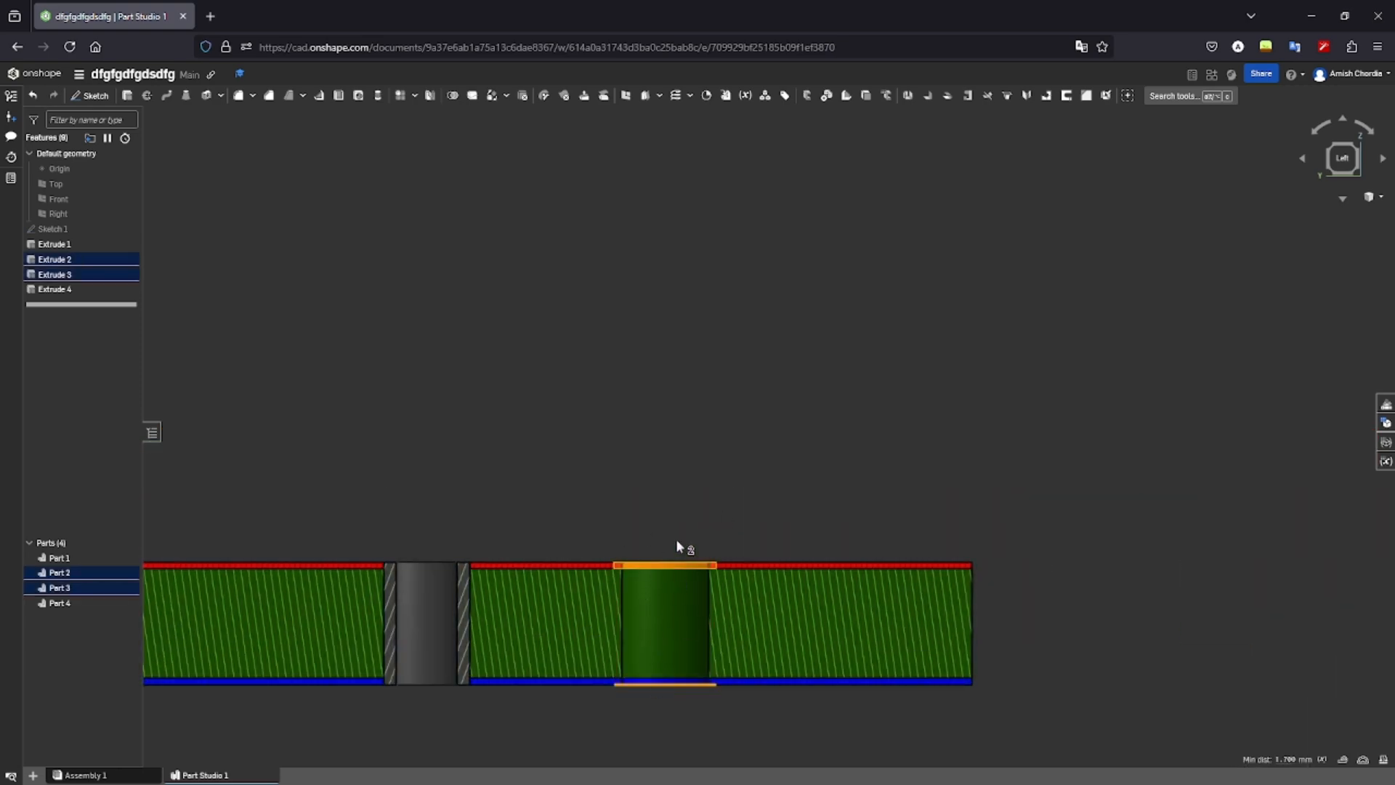
{"action": "middle_click_drag", "start_coordinate": [537, 555], "coordinate": [1024, 482]}
{"action": "middle_click_drag", "start_coordinate": [437, 512], "coordinate": [736, 513]}
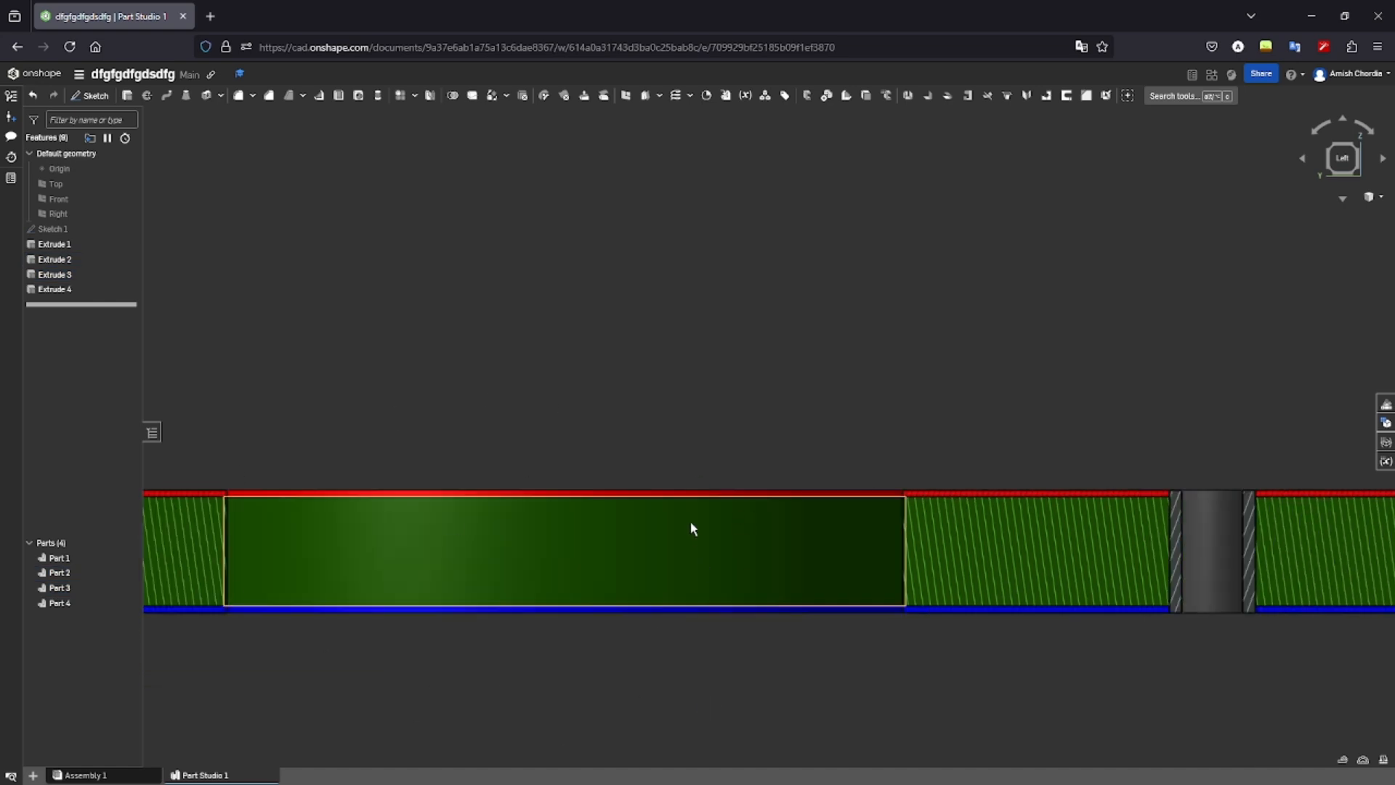
{"action": "scroll", "coordinate": [619, 532], "scroll_direction": "down", "scroll_amount": 3}
{"action": "scroll", "coordinate": [587, 612], "scroll_direction": "up", "scroll_amount": 8}
{"action": "scroll", "coordinate": [680, 583], "scroll_direction": "down", "scroll_amount": 5}
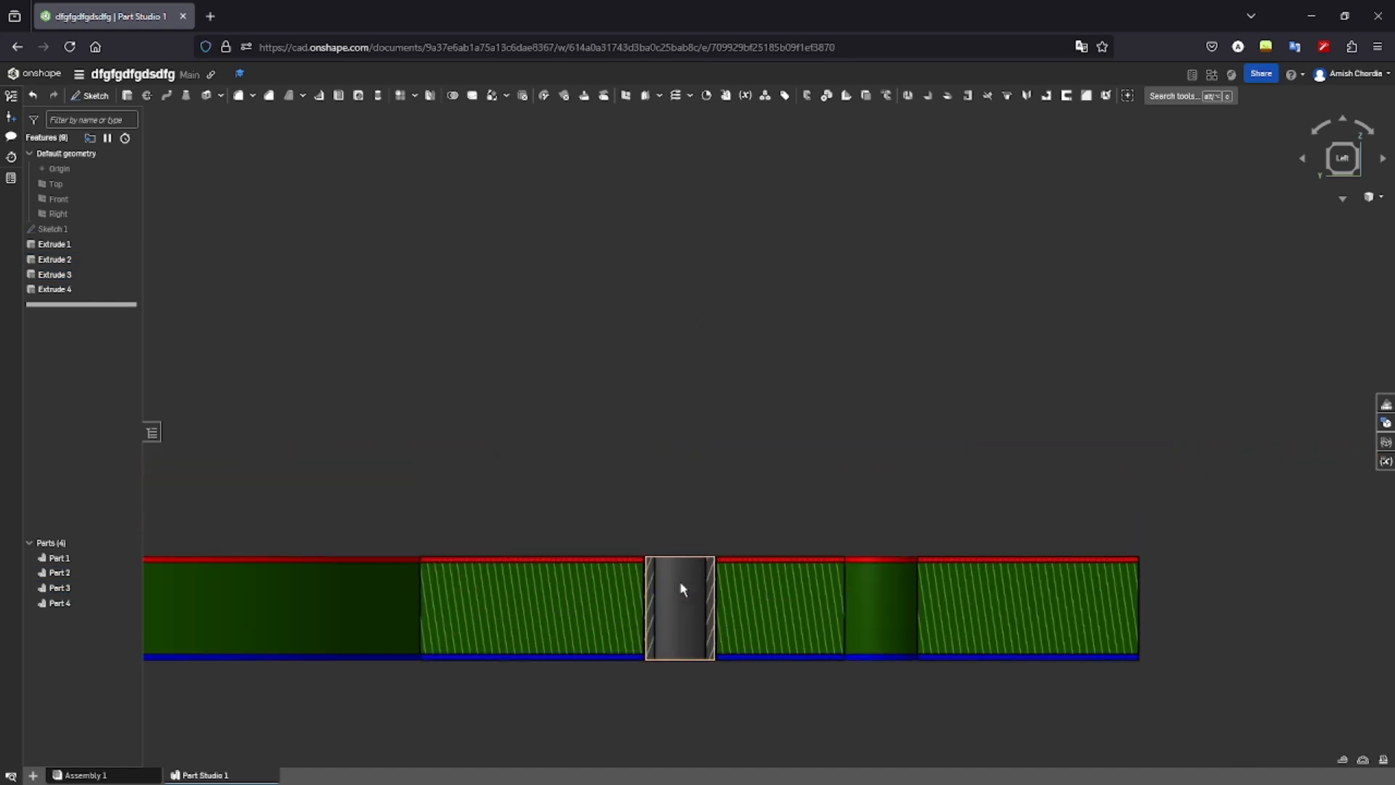
{"action": "scroll", "coordinate": [601, 603], "scroll_direction": "down", "scroll_amount": 3}
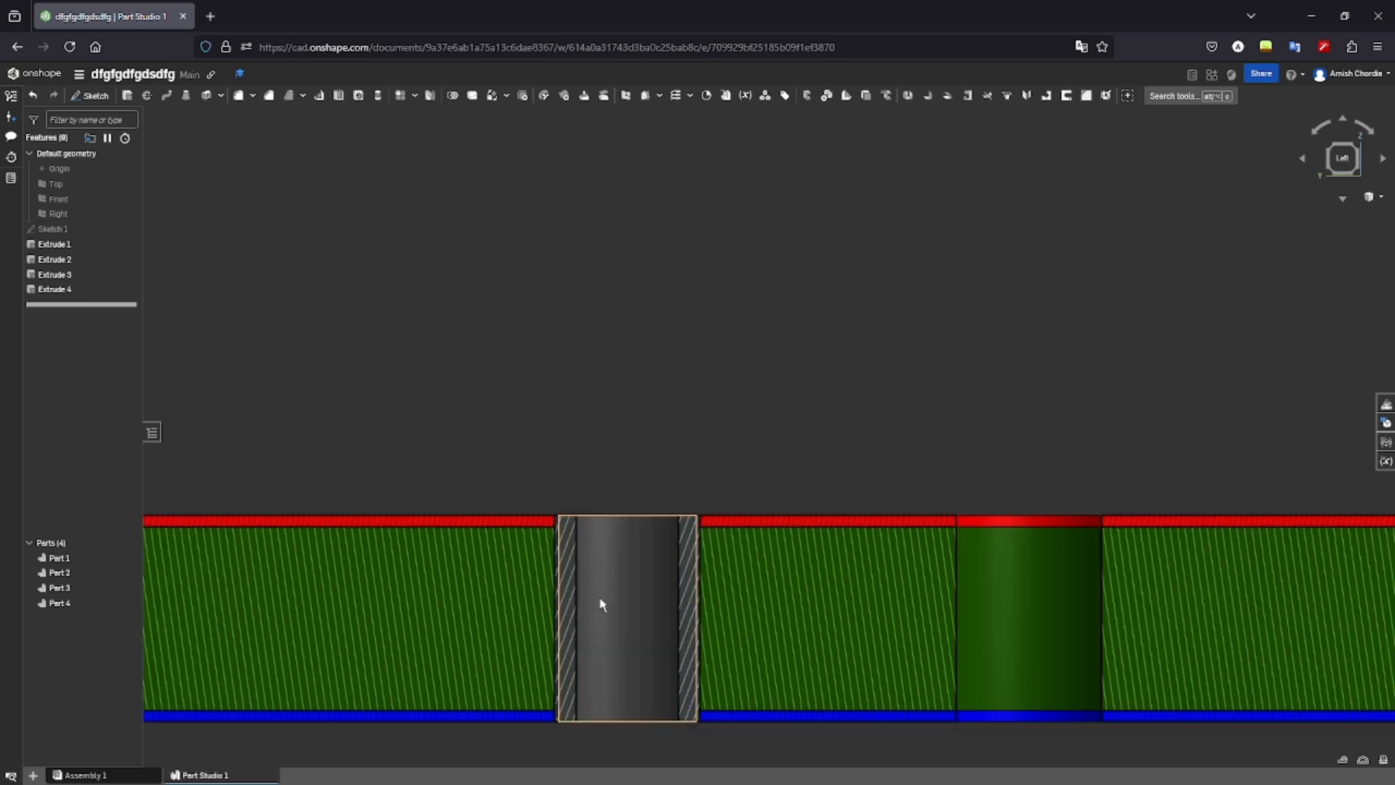
{"action": "left_click", "coordinate": [1381, 8]}
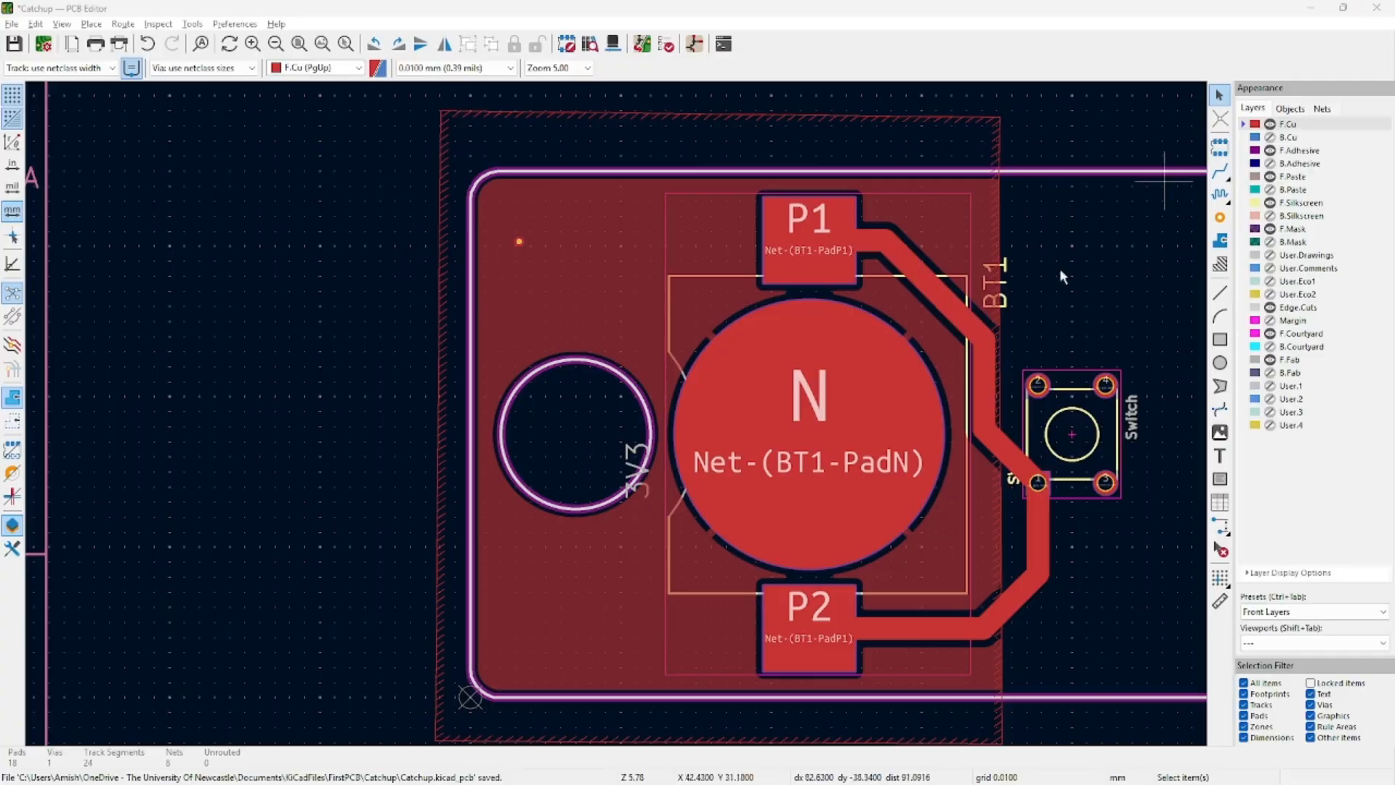
Resize the existing via to 3 mm diameter with a 1 mm hole.
{"action": "double_click", "coordinate": [520, 244]}
{"action": "left_click", "coordinate": [783, 350]}
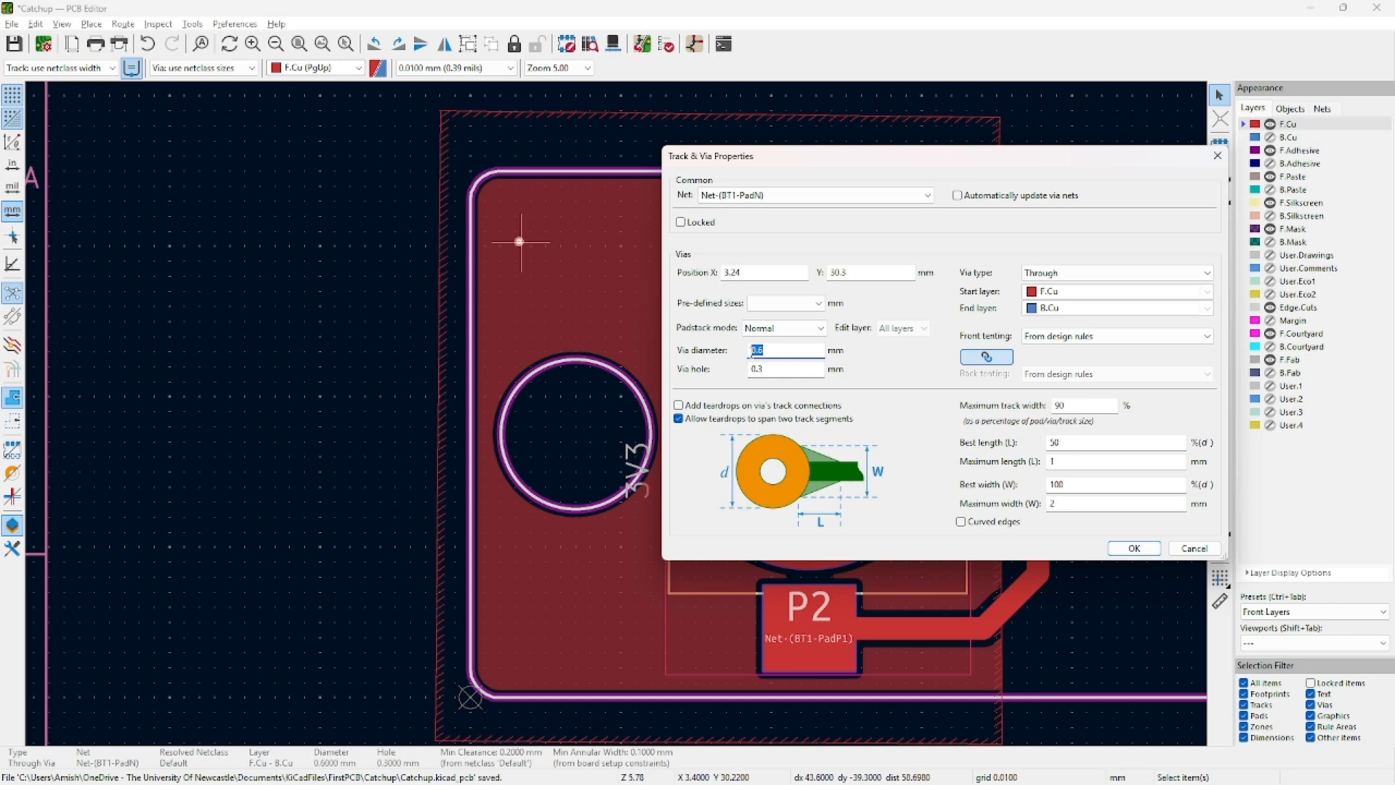
{"action": "key", "text": "Tab"}
{"action": "type", "text": "1"}
{"action": "left_click", "coordinate": [1133, 548]}
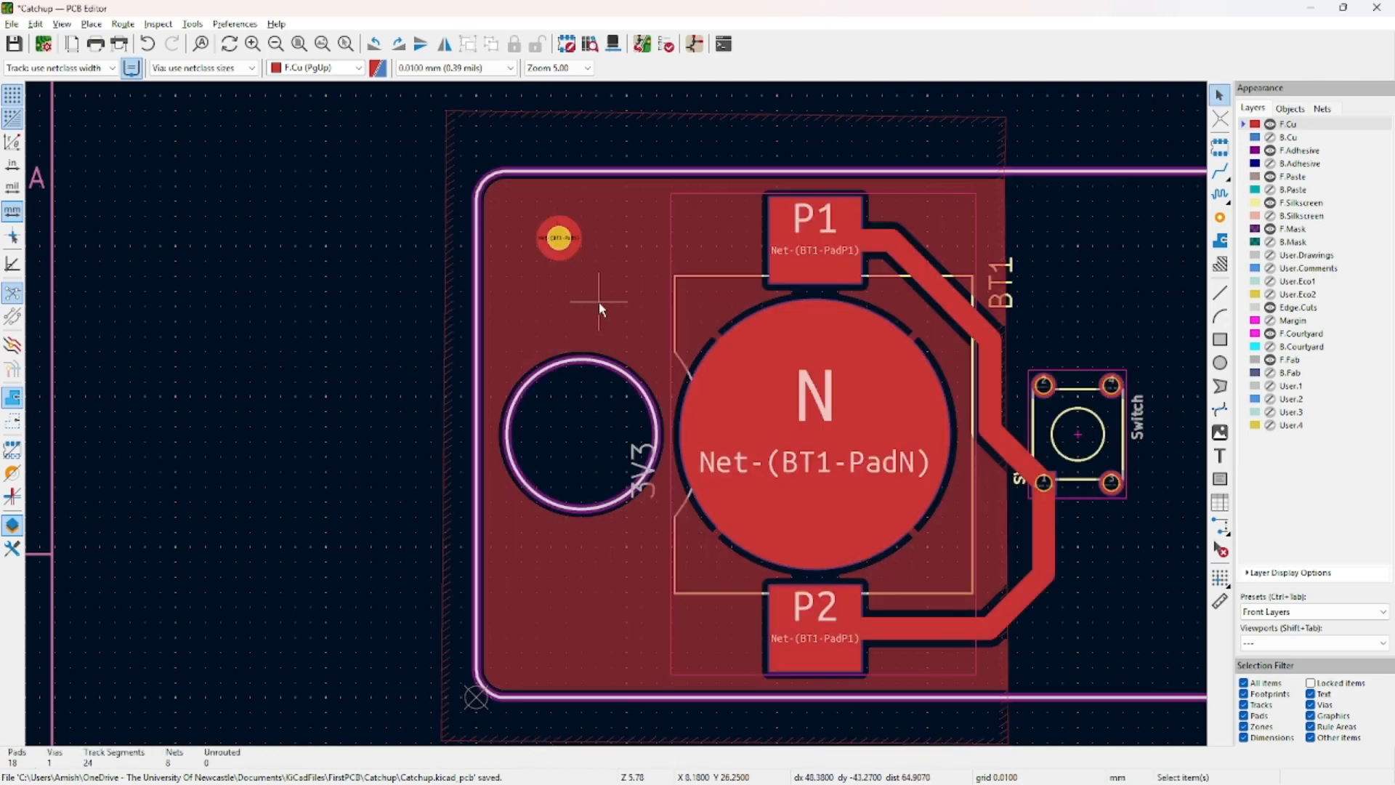
Place three more vias along the left edge, above and below the mounting hole.
{"action": "key", "text": "ctrl+shift+v"}
{"action": "left_click", "coordinate": [554, 308]}
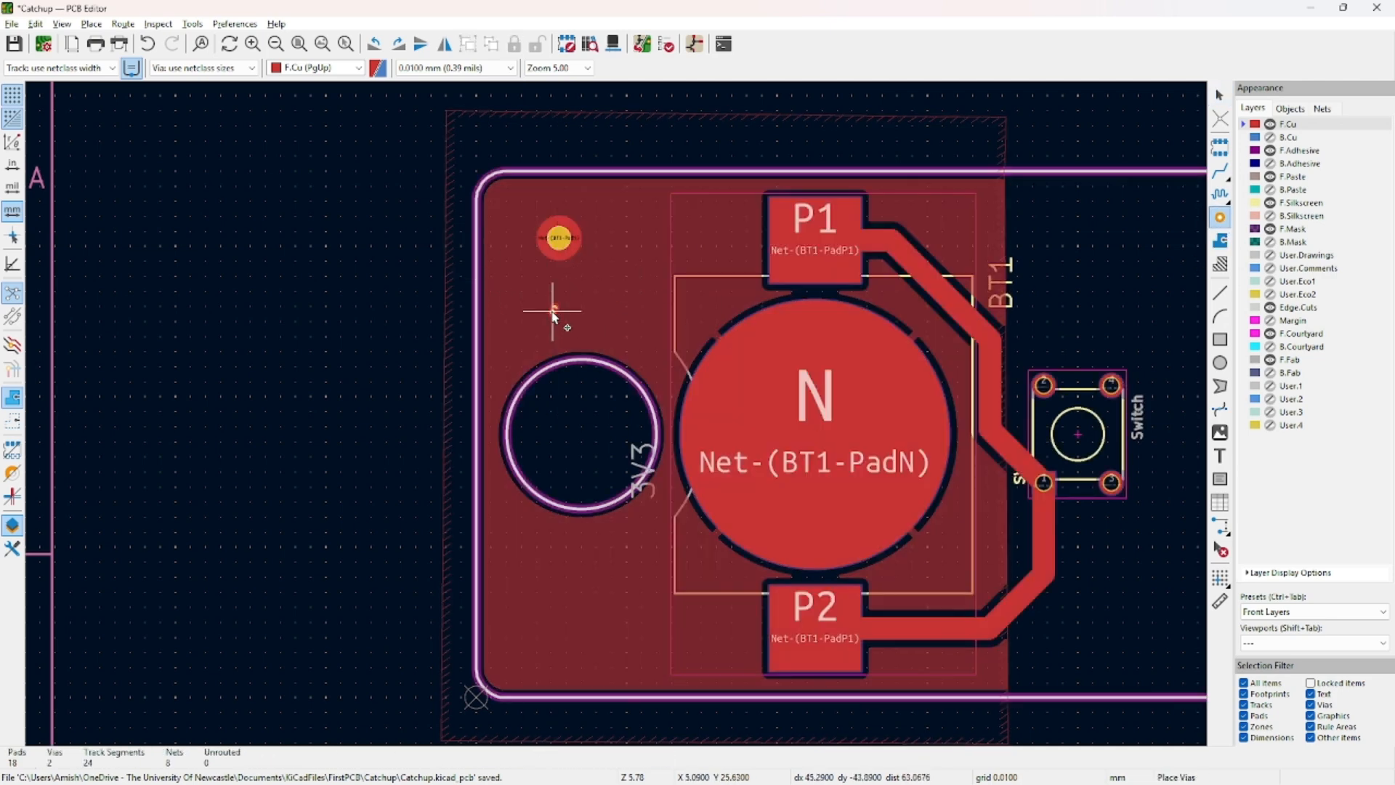
{"action": "left_click", "coordinate": [564, 568]}
{"action": "left_click", "coordinate": [562, 640]}
{"action": "key", "text": "Escape"}
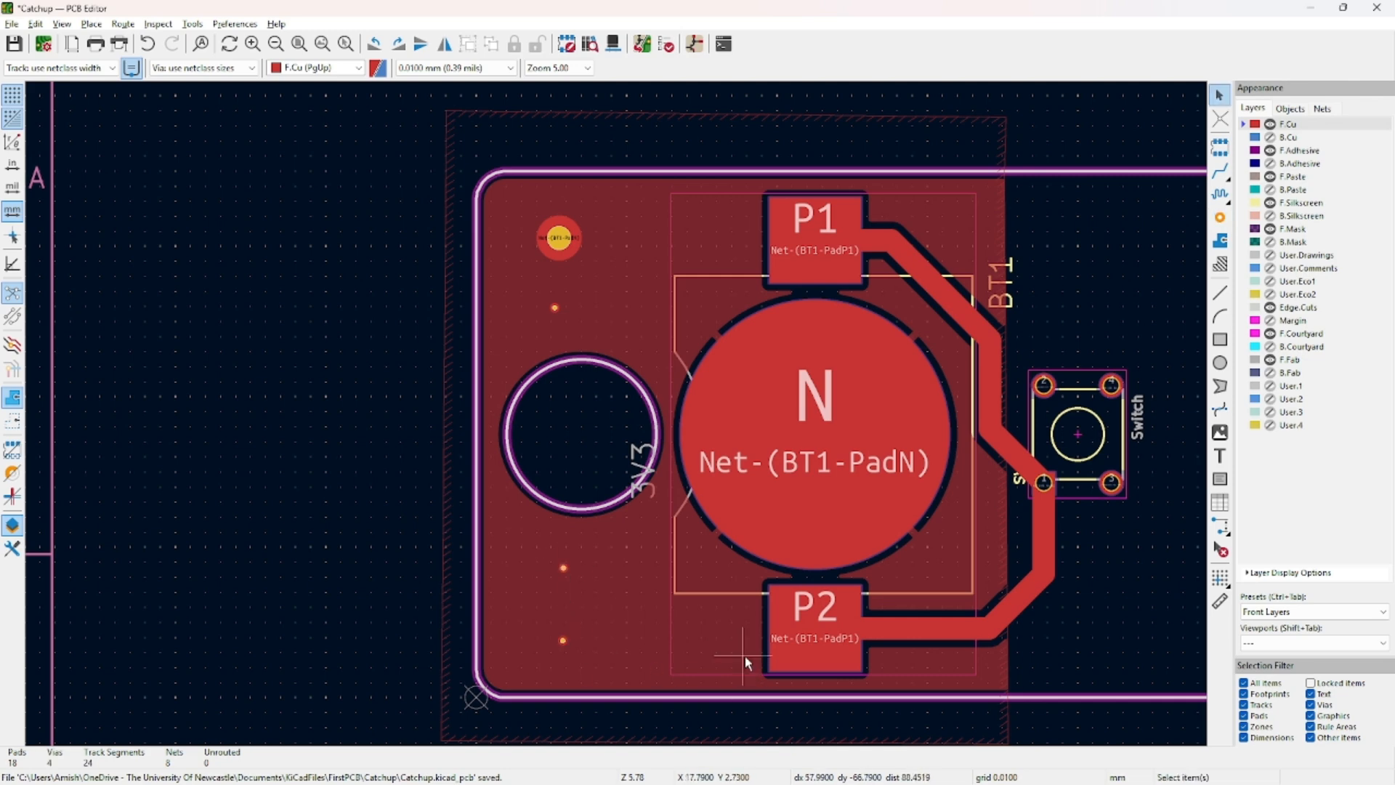
Give the three new vias 3 mm diameter and 1.5 mm holes.
{"action": "left_click", "coordinate": [555, 308]}
{"action": "left_click", "coordinate": [563, 567], "text": "shift"}
{"action": "left_click", "coordinate": [562, 640], "text": "shift"}
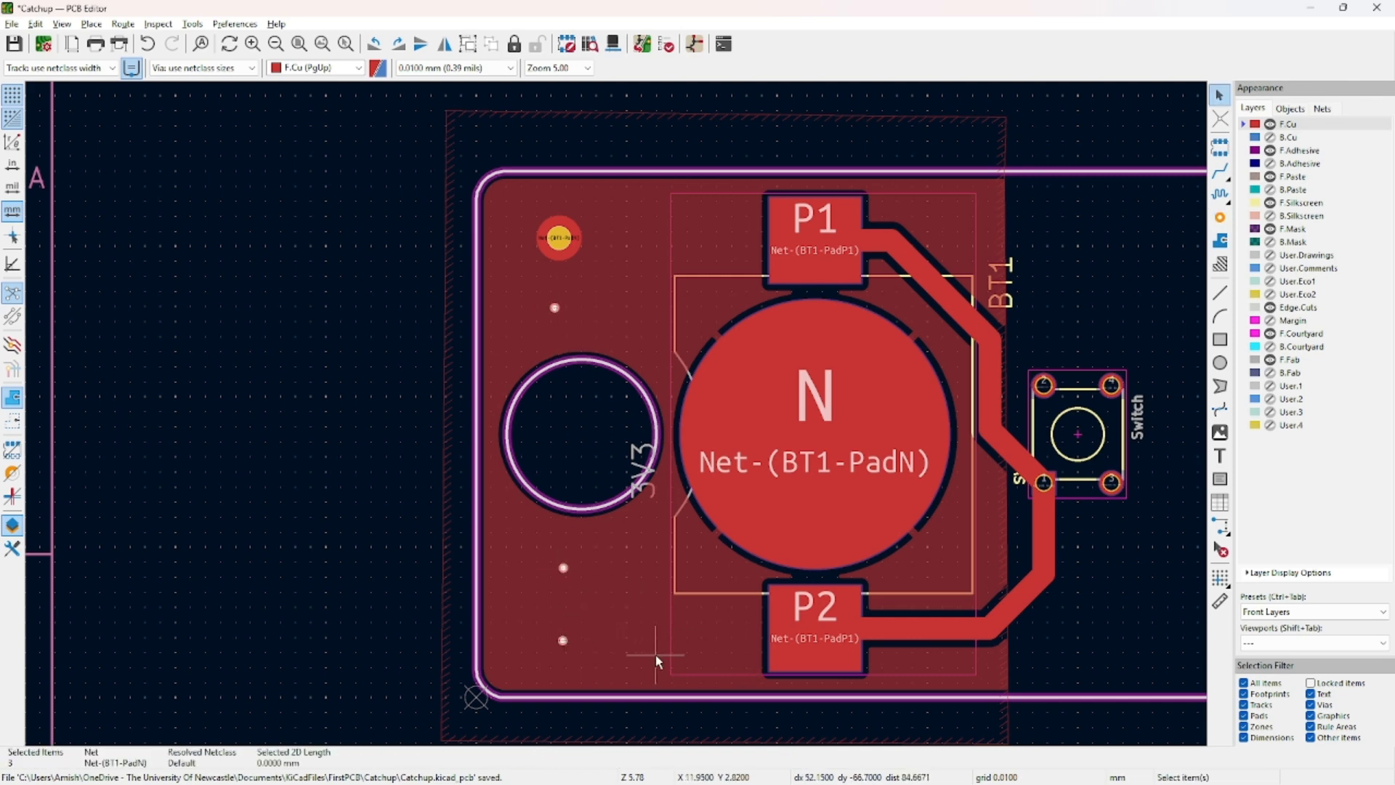
{"action": "key", "text": "e"}
{"action": "left_click", "coordinate": [790, 352]}
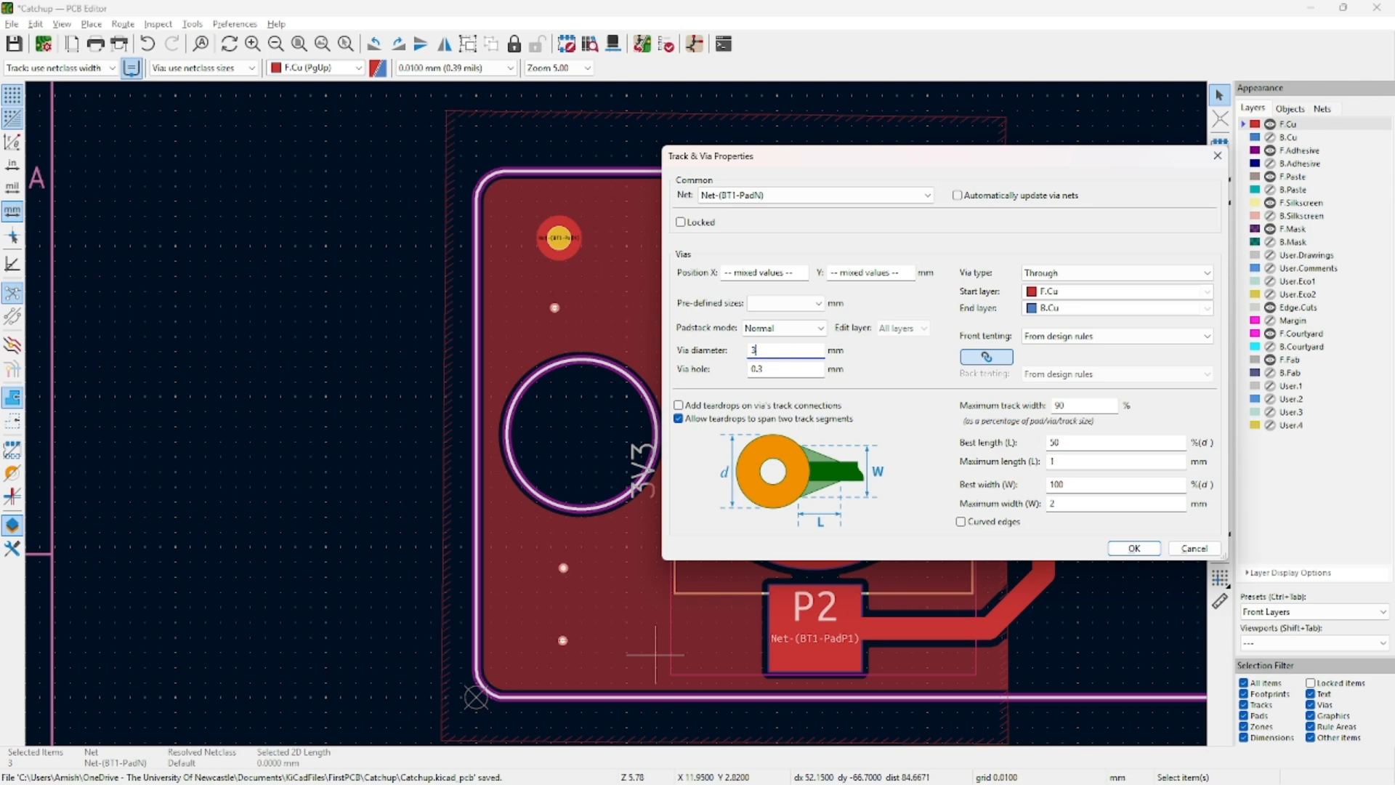
{"action": "key", "text": "Tab"}
{"action": "type", "text": "1.5"}
{"action": "left_click", "coordinate": [1122, 551]}
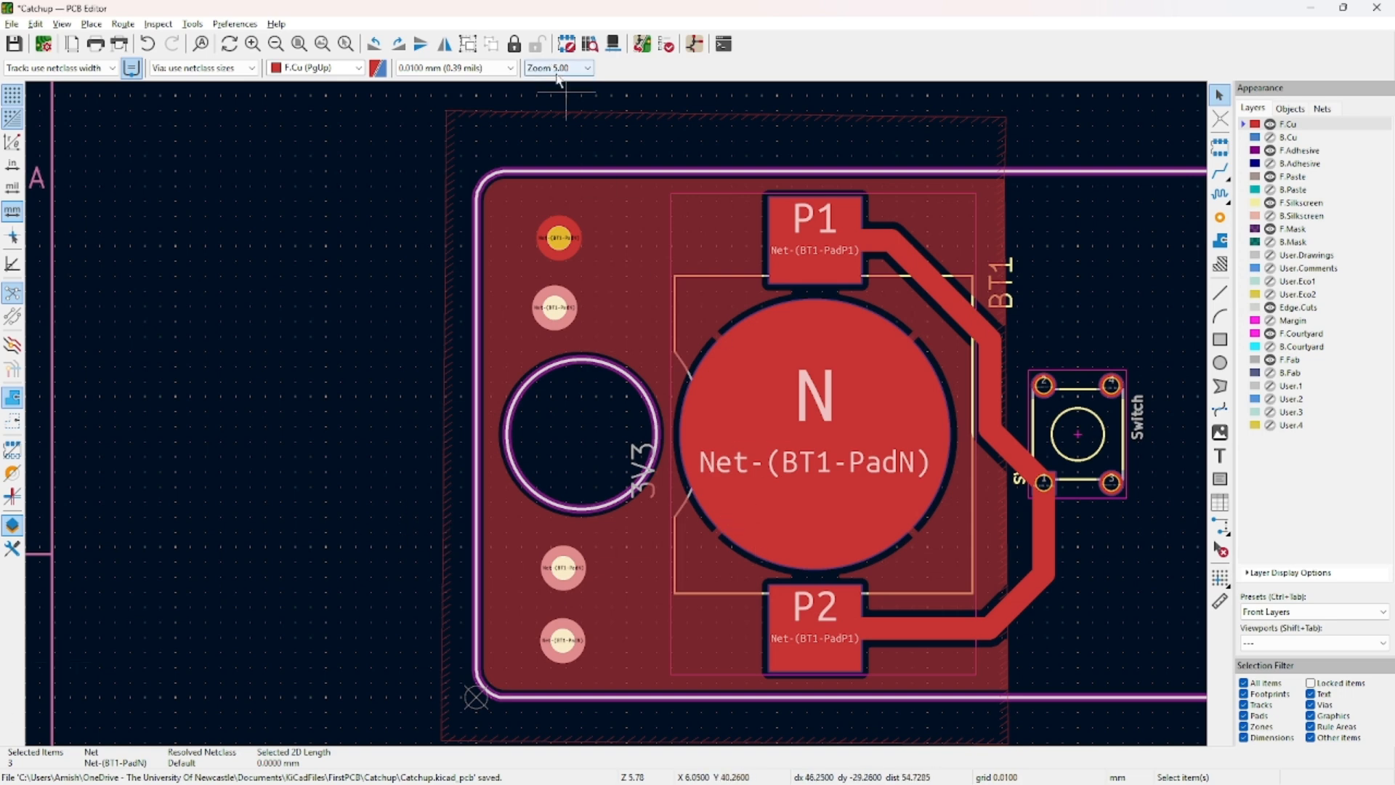
{"action": "left_click", "coordinate": [563, 244]}
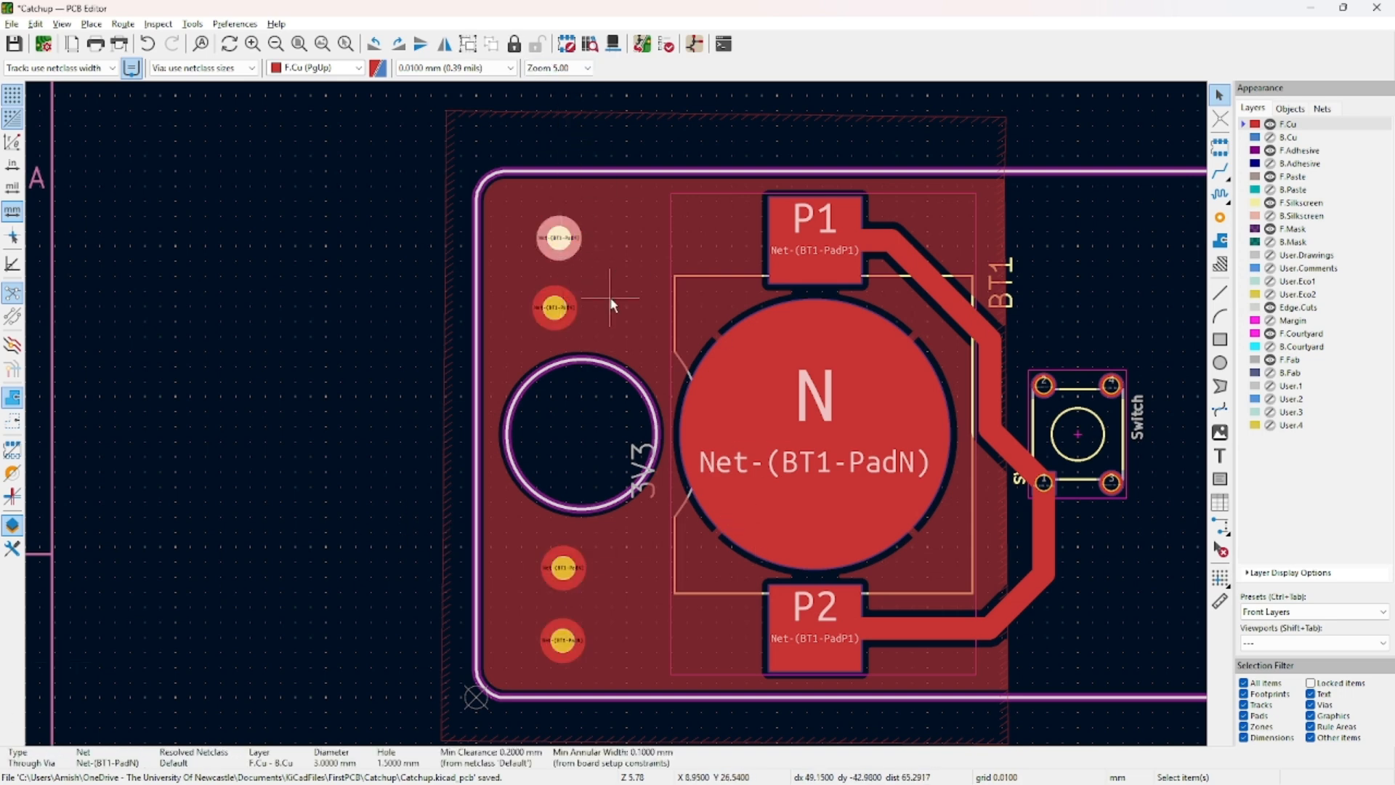
Set the top two vias' X position to 5.5 mm.
{"action": "left_click_drag", "start_coordinate": [570, 248], "coordinate": [562, 243]}
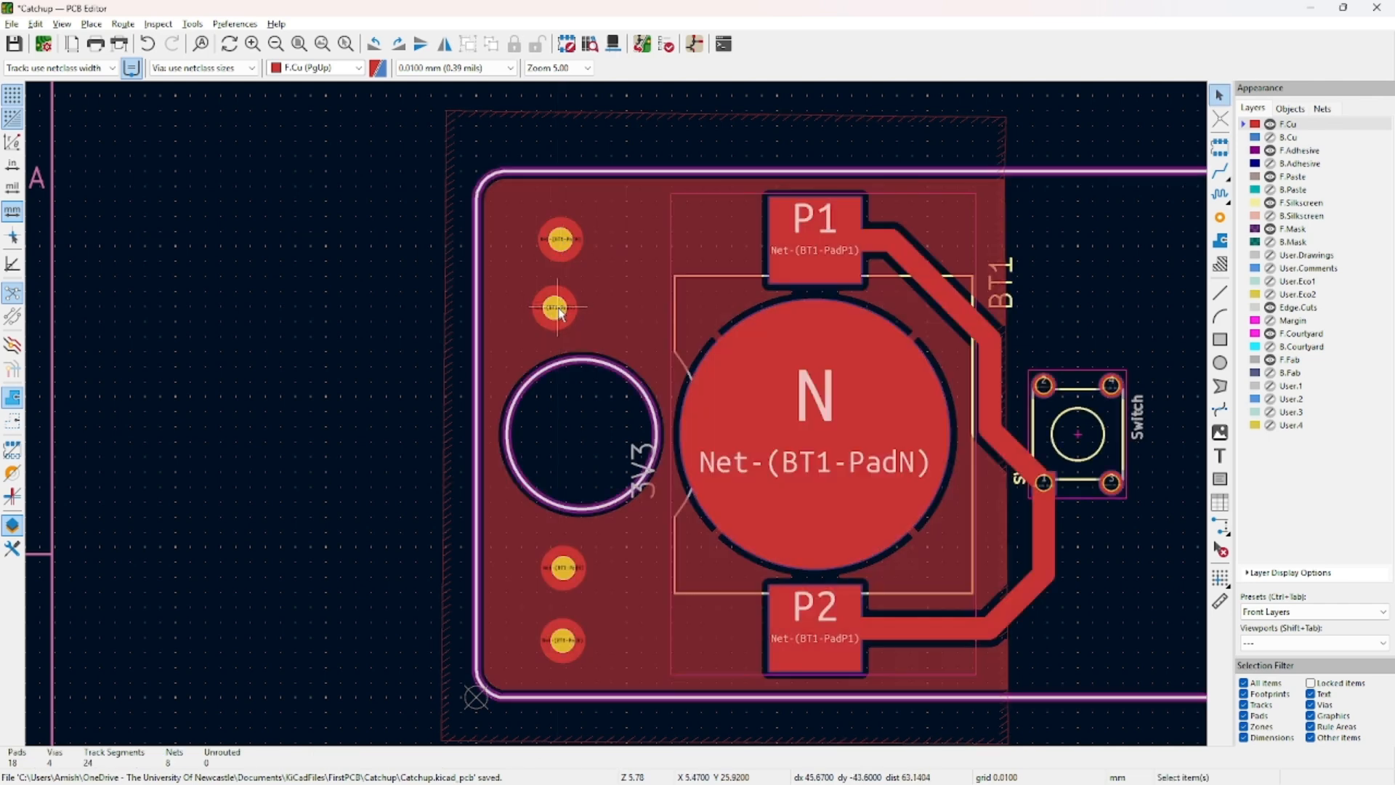
{"action": "double_click", "coordinate": [566, 247]}
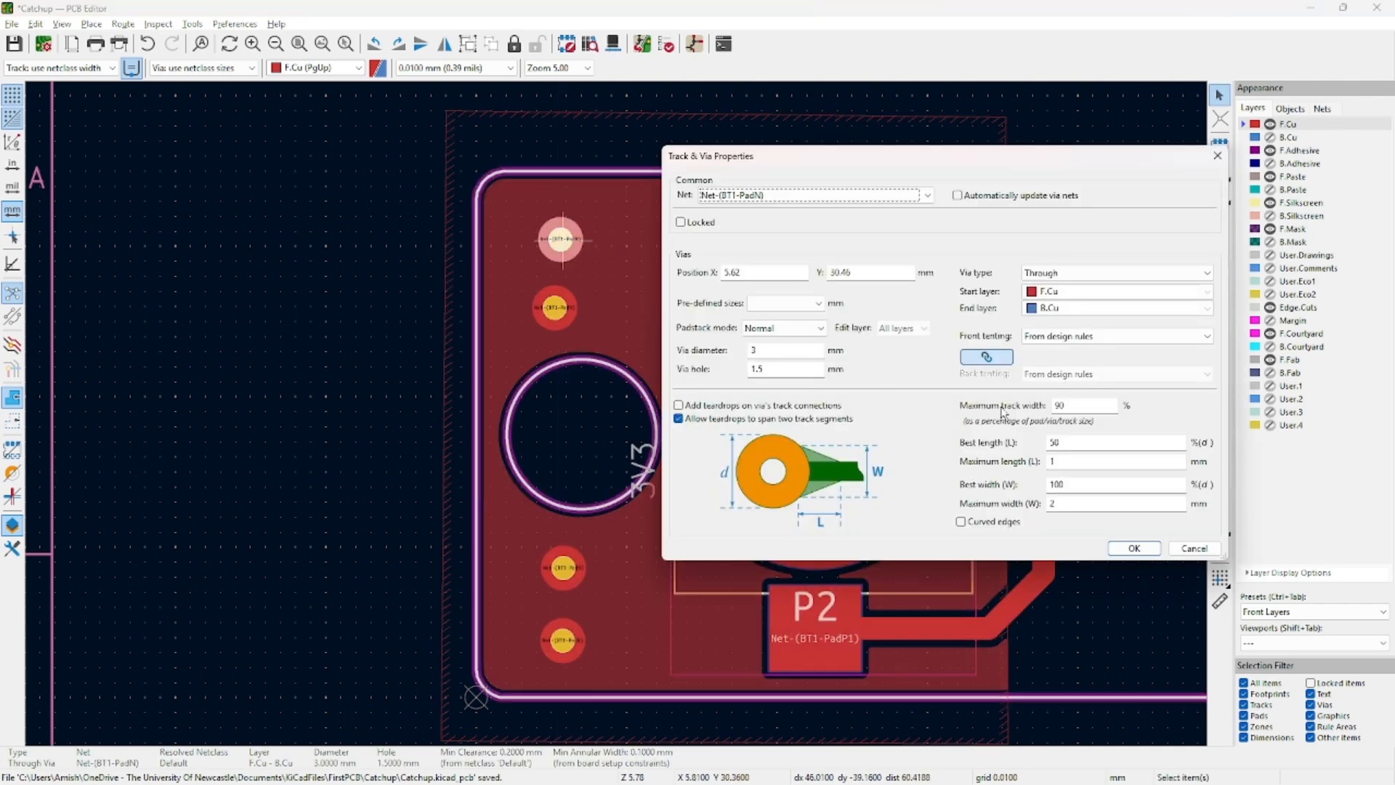
{"action": "left_click", "coordinate": [768, 275]}
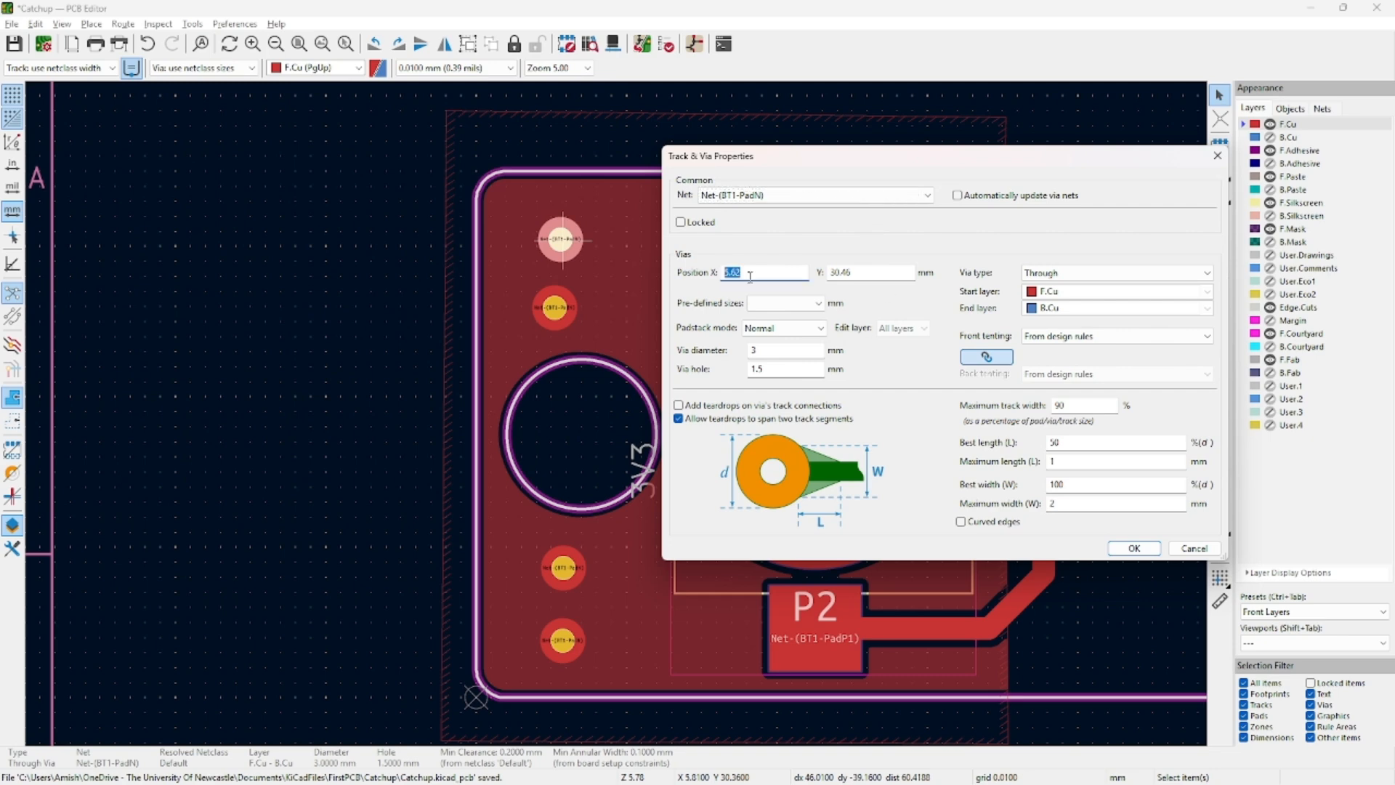
{"action": "type", "text": "5.5"}
{"action": "key", "text": "Return"}
{"action": "double_click", "coordinate": [553, 309]}
{"action": "left_click", "coordinate": [750, 275]}
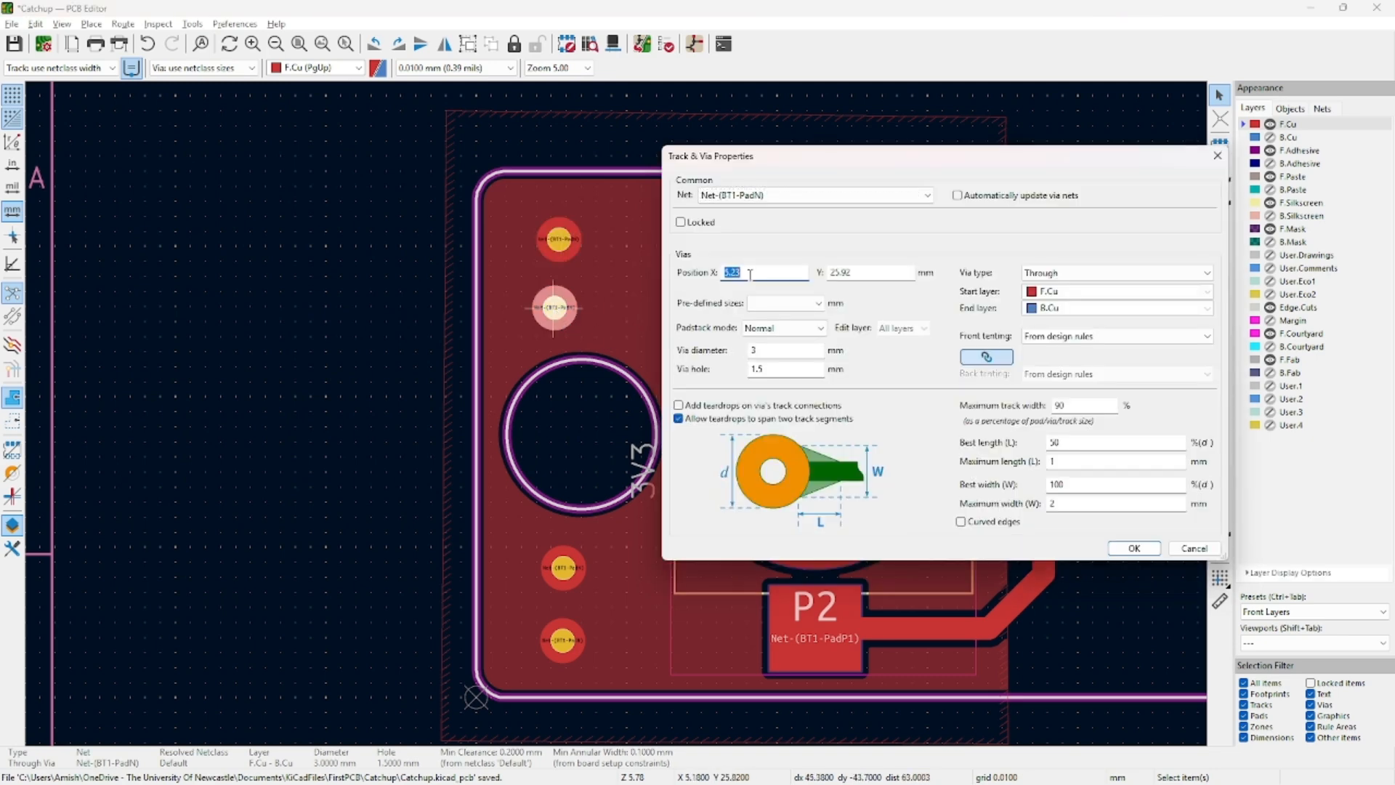
Set the third and bottom vias' X position to 5.5 mm.
{"action": "type", "text": "5.5"}
{"action": "key", "text": "Return"}
{"action": "left_click", "coordinate": [564, 567]}
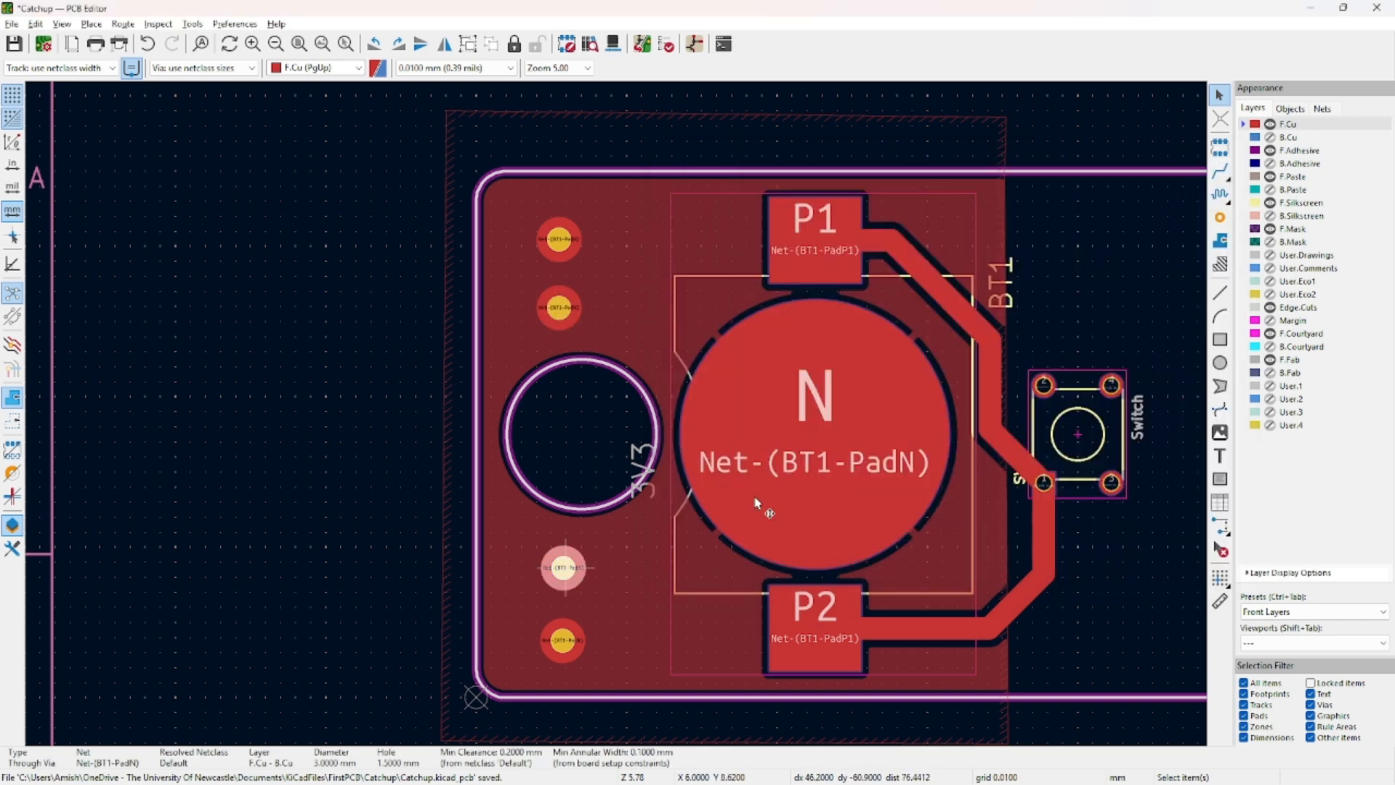
{"action": "key", "text": "e"}
{"action": "left_click", "coordinate": [782, 275]}
{"action": "type", "text": "5.5"}
{"action": "key", "text": "Return"}
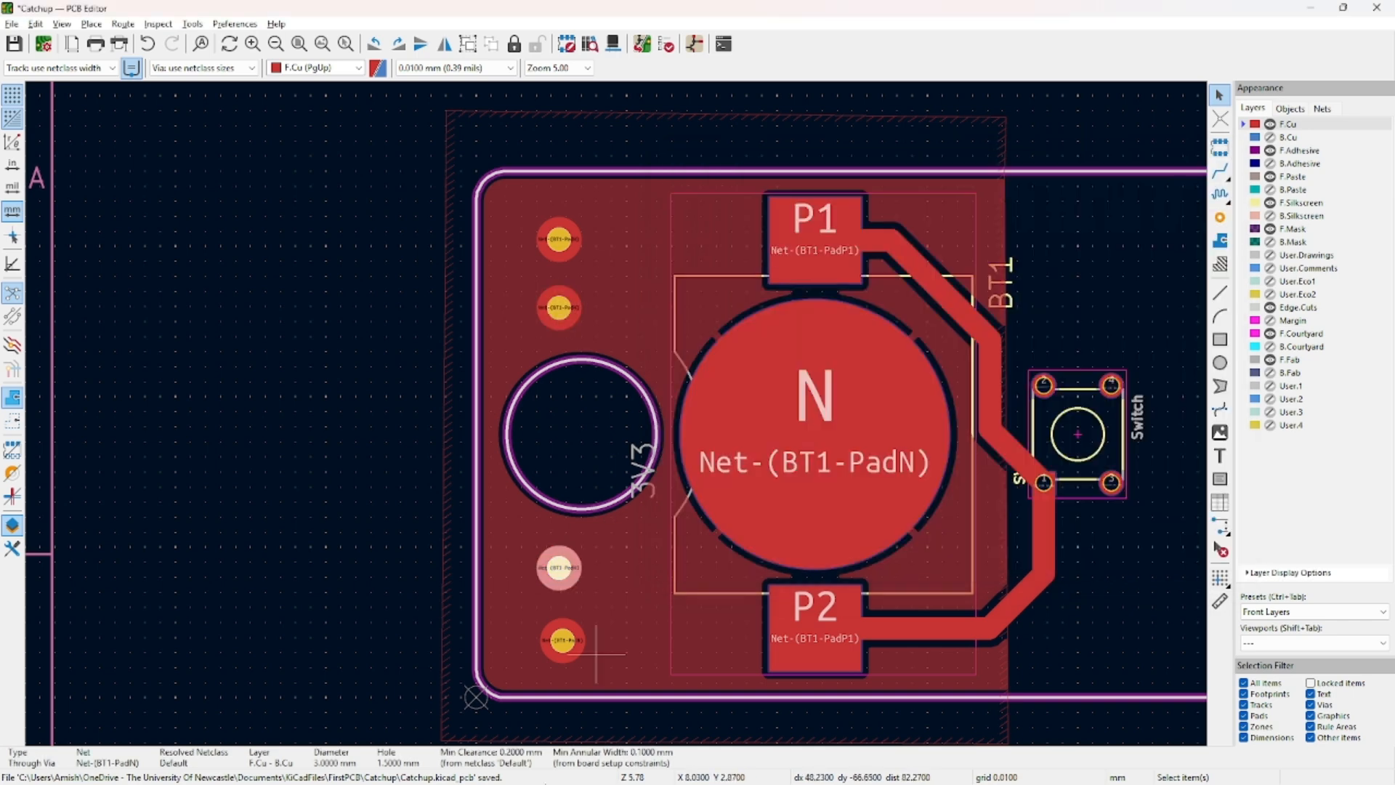
{"action": "left_click", "coordinate": [563, 639]}
{"action": "key", "text": "e"}
{"action": "left_click", "coordinate": [760, 272]}
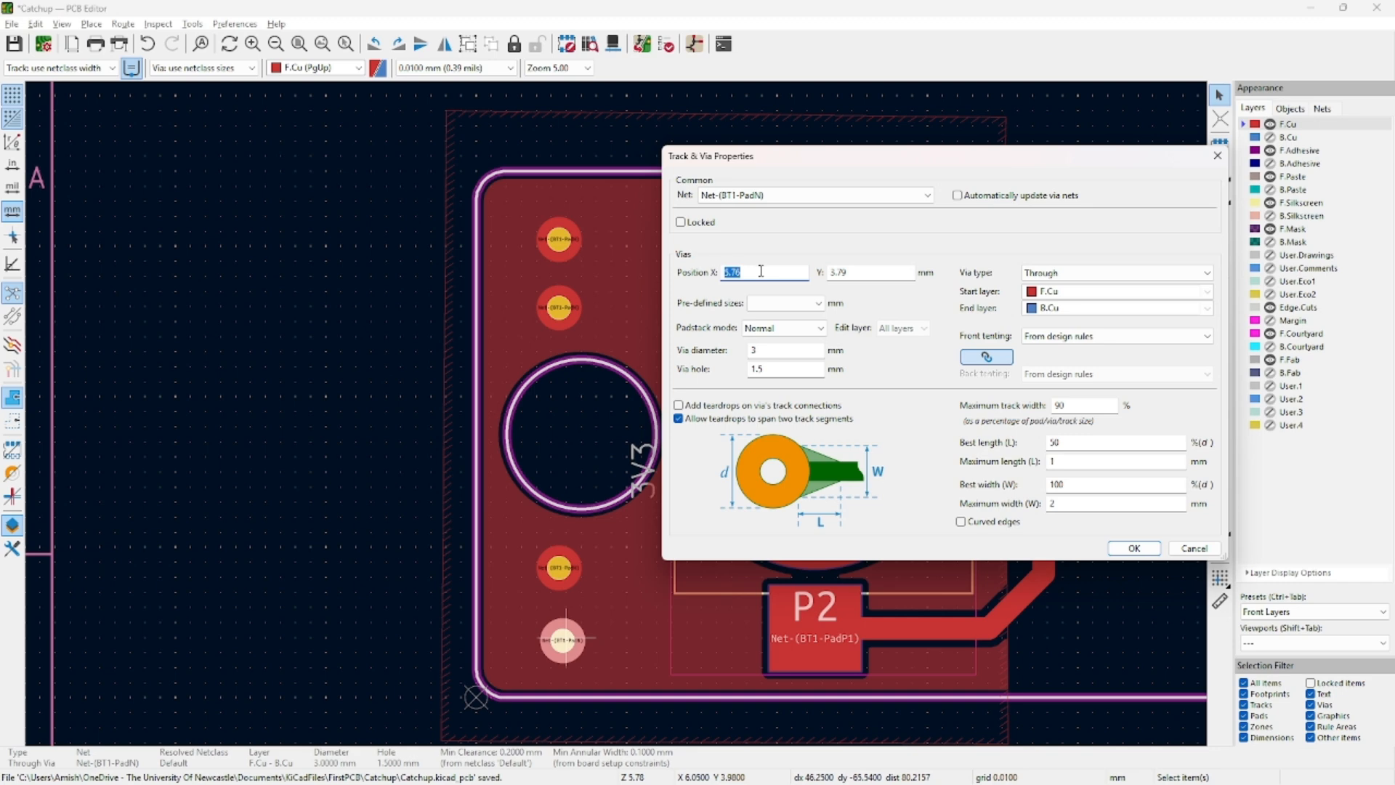
{"action": "type", "text": "5.5"}
{"action": "key", "text": "Return"}
Set the top via's Y to 30 mm and the second via's Y to 26 mm.
{"action": "left_click", "coordinate": [559, 240]}
{"action": "key", "text": "e"}
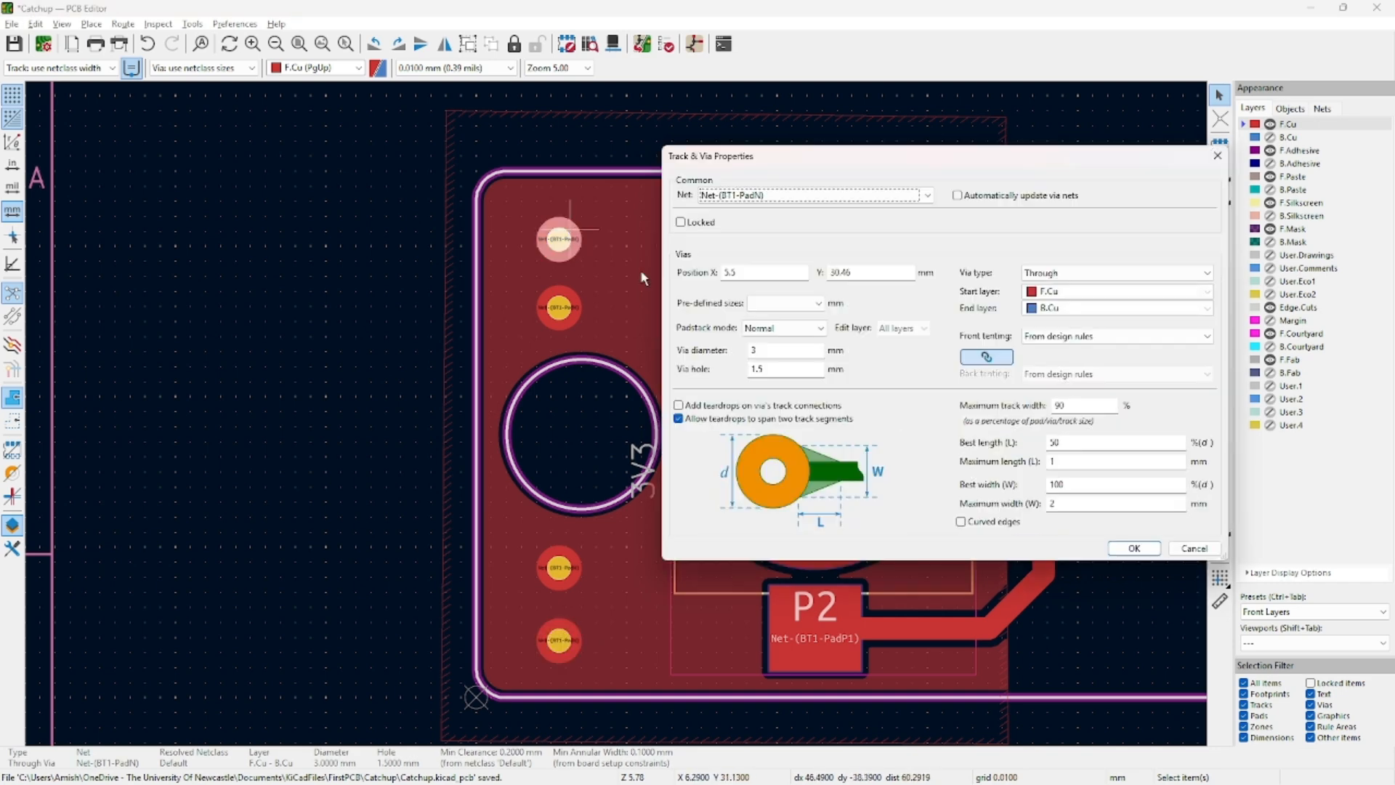
{"action": "left_click", "coordinate": [859, 274]}
{"action": "type", "text": "30"}
{"action": "key", "text": "Return"}
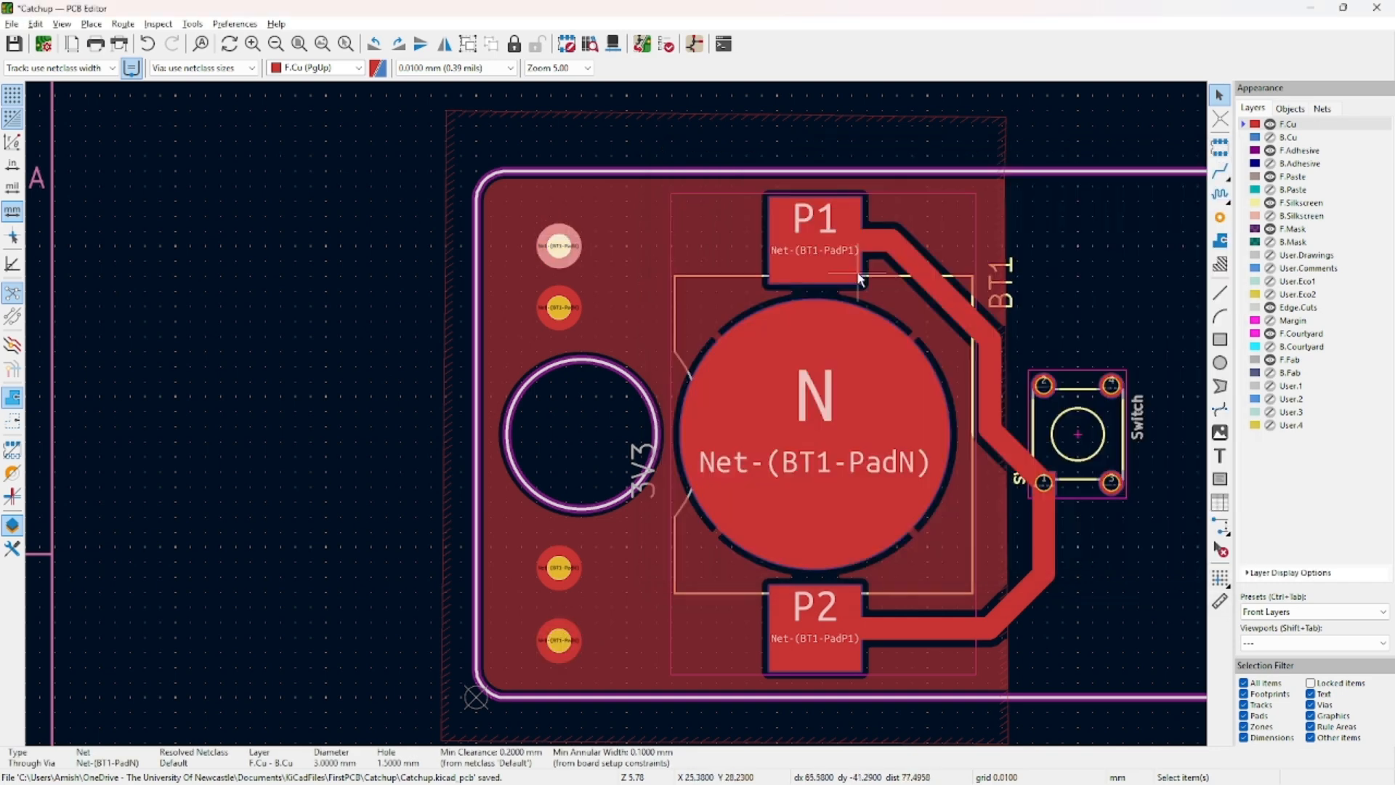
{"action": "left_click", "coordinate": [562, 303]}
{"action": "key", "text": "e"}
{"action": "left_click", "coordinate": [873, 276]}
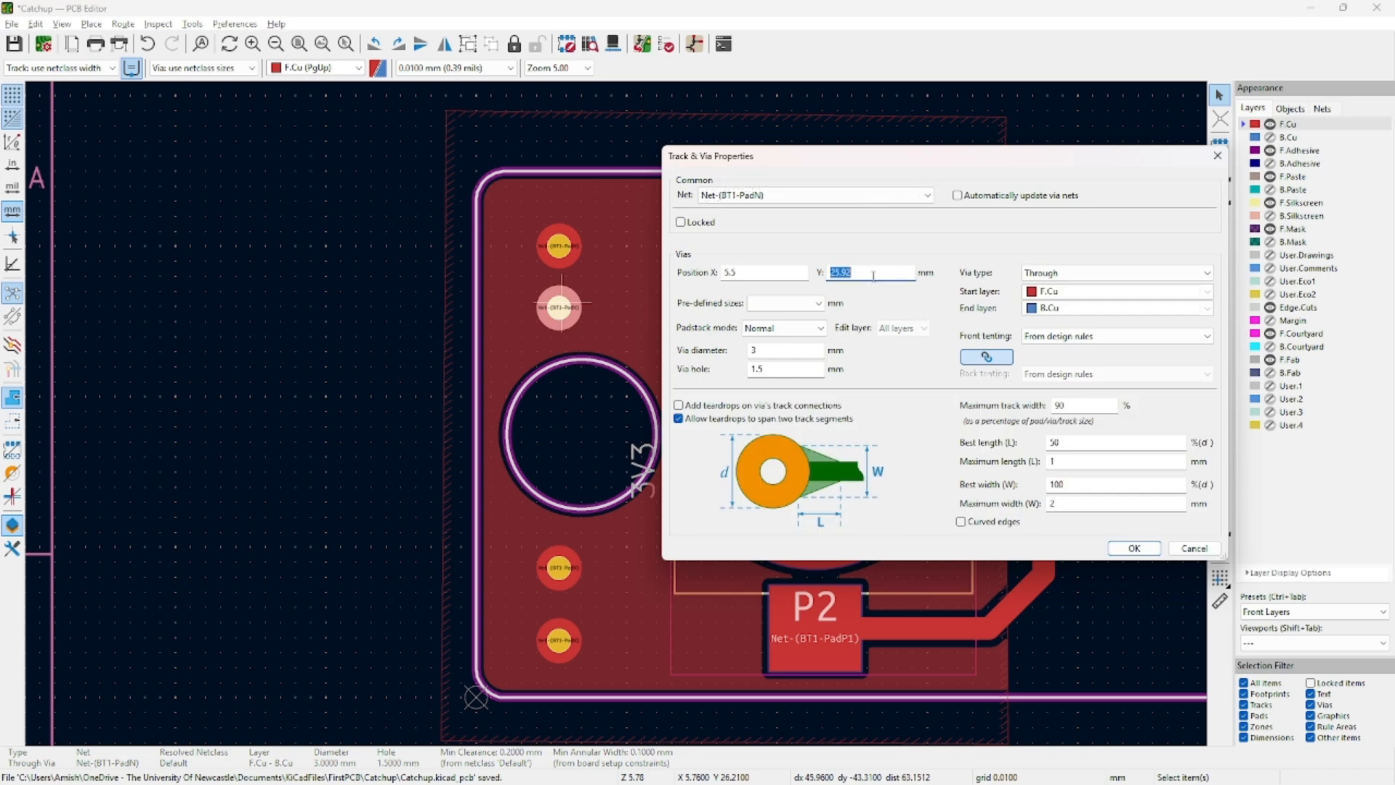
{"action": "type", "text": "26"}
{"action": "key", "text": "Return"}
Set the bottom via's Y to 5 mm and the third via's Y to 9 mm, then save.
{"action": "double_click", "coordinate": [563, 647]}
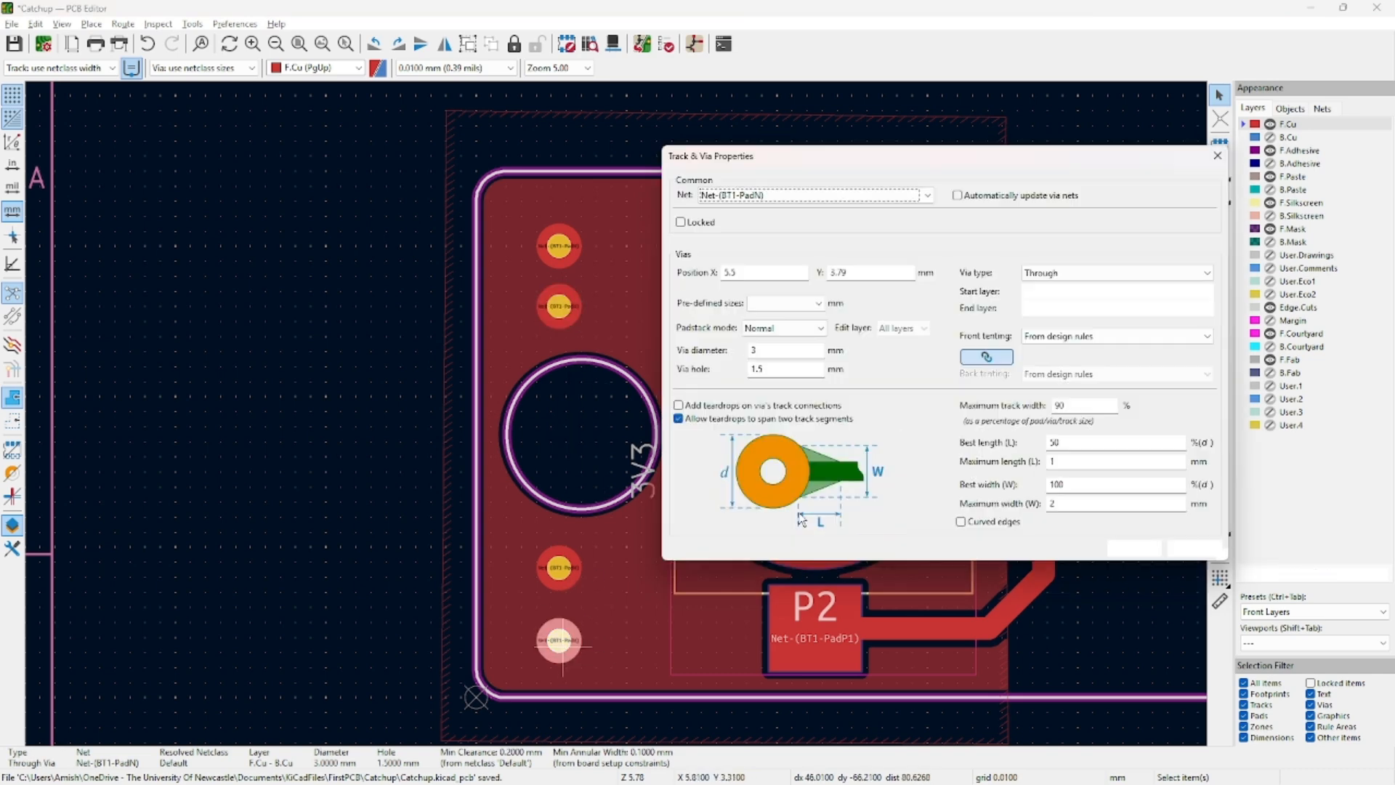
{"action": "left_click", "coordinate": [877, 276]}
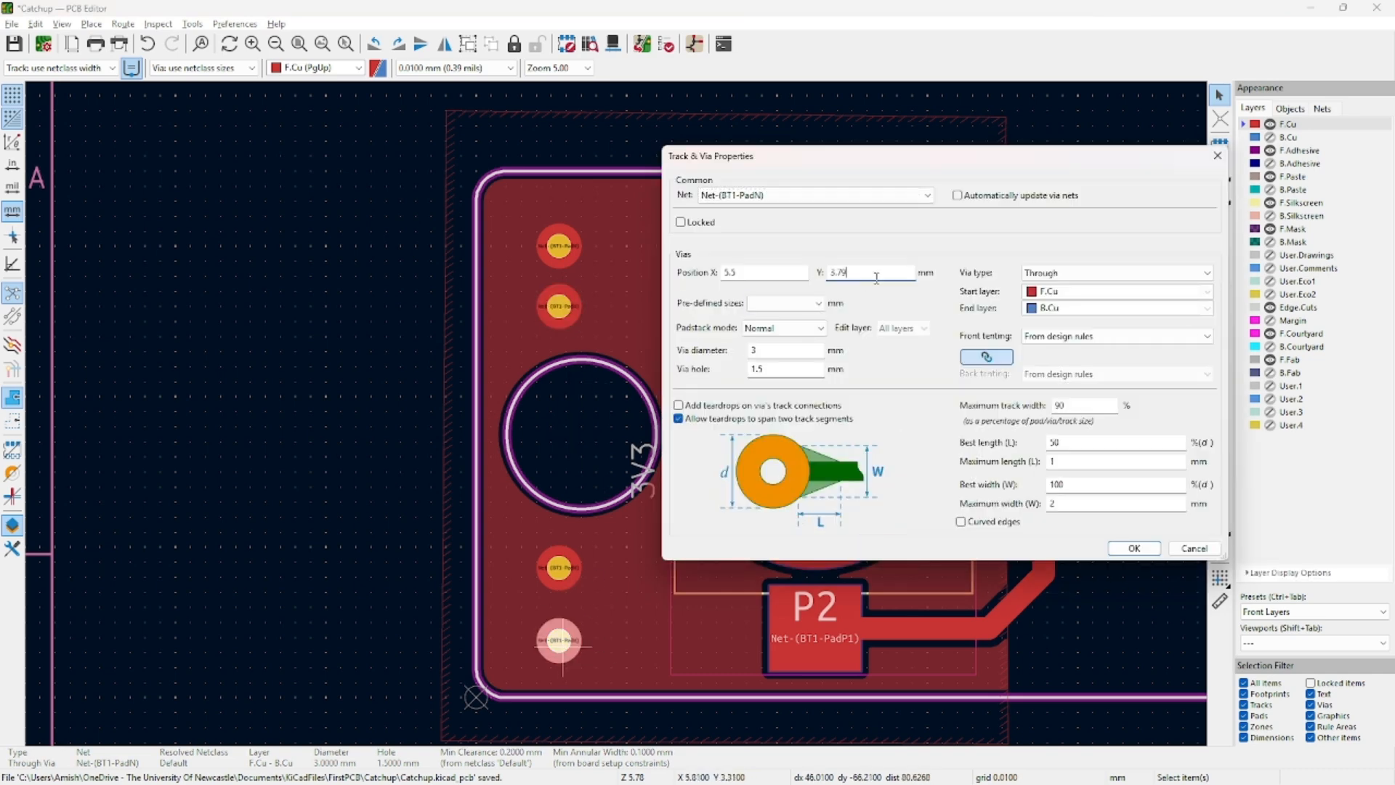
{"action": "key", "text": "Return"}
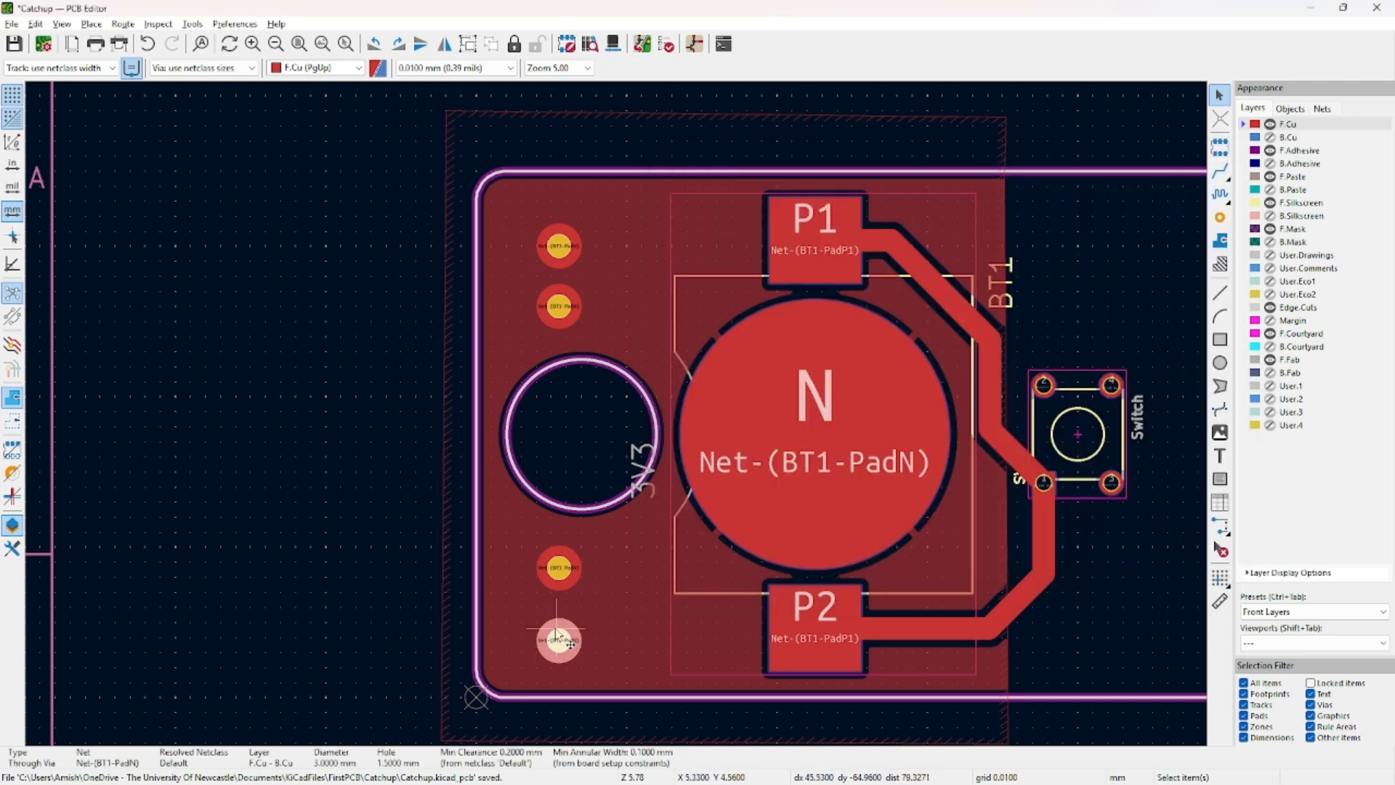
{"action": "double_click", "coordinate": [554, 640]}
{"action": "double_click", "coordinate": [893, 269]}
{"action": "type", "text": "5.5"}
{"action": "key", "text": "Return"}
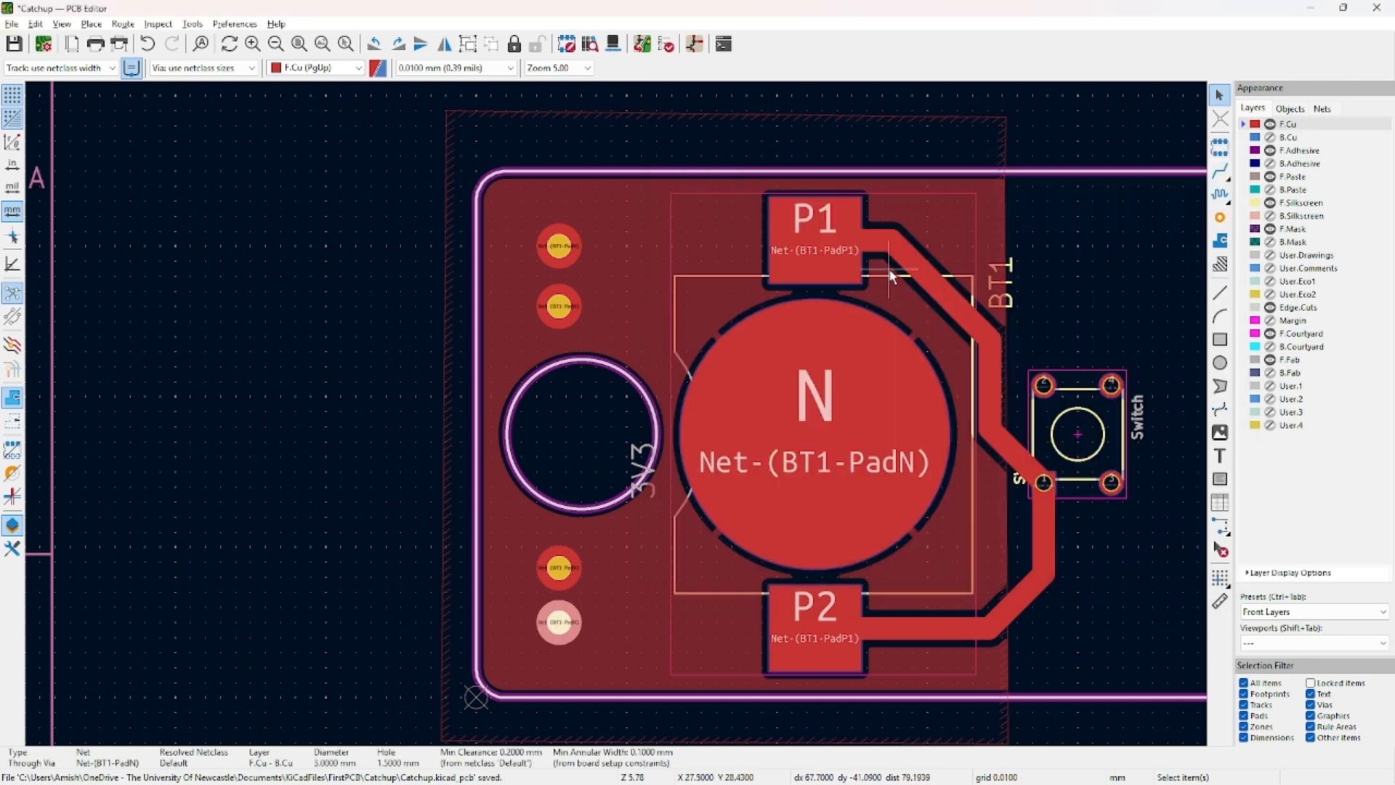
{"action": "double_click", "coordinate": [566, 564]}
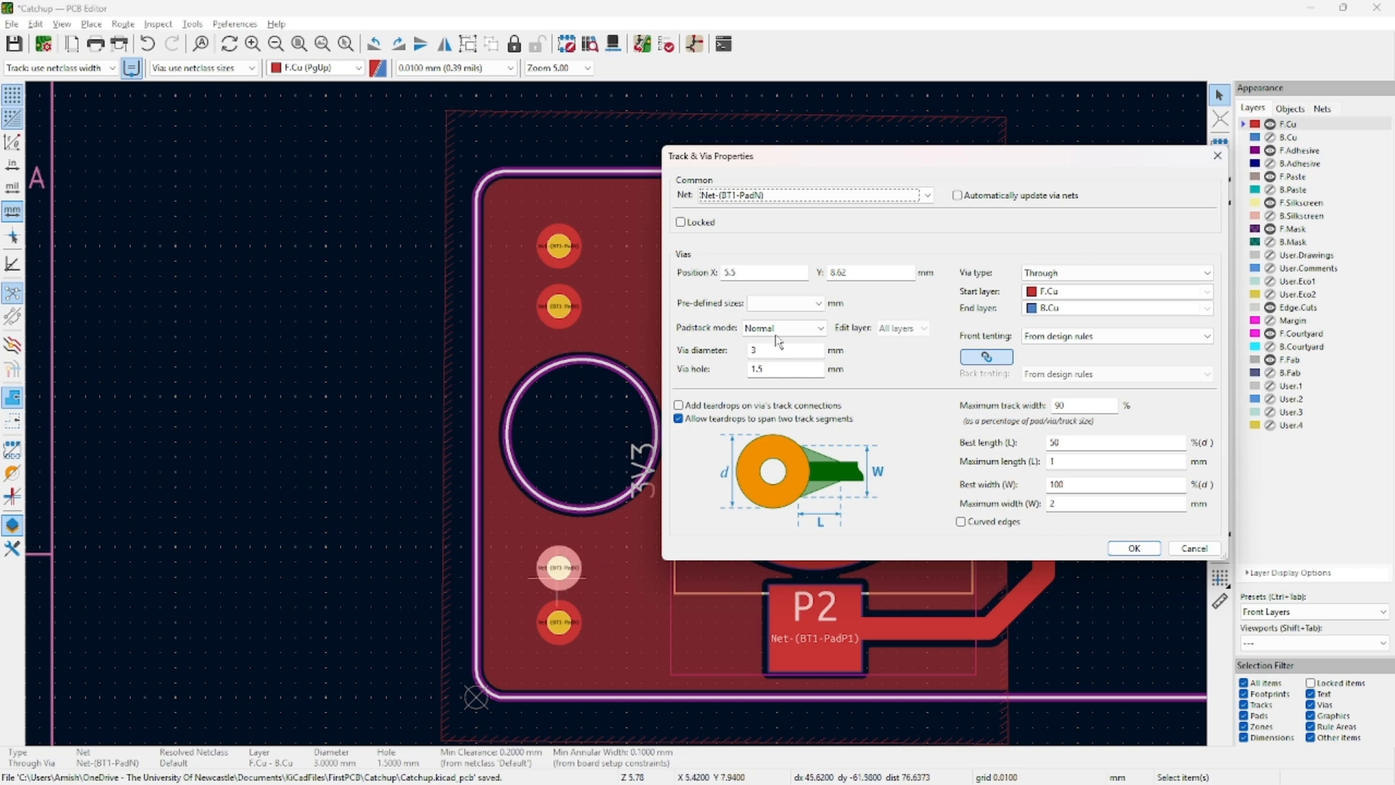
{"action": "type", "text": "9"}
{"action": "key", "text": "Return"}
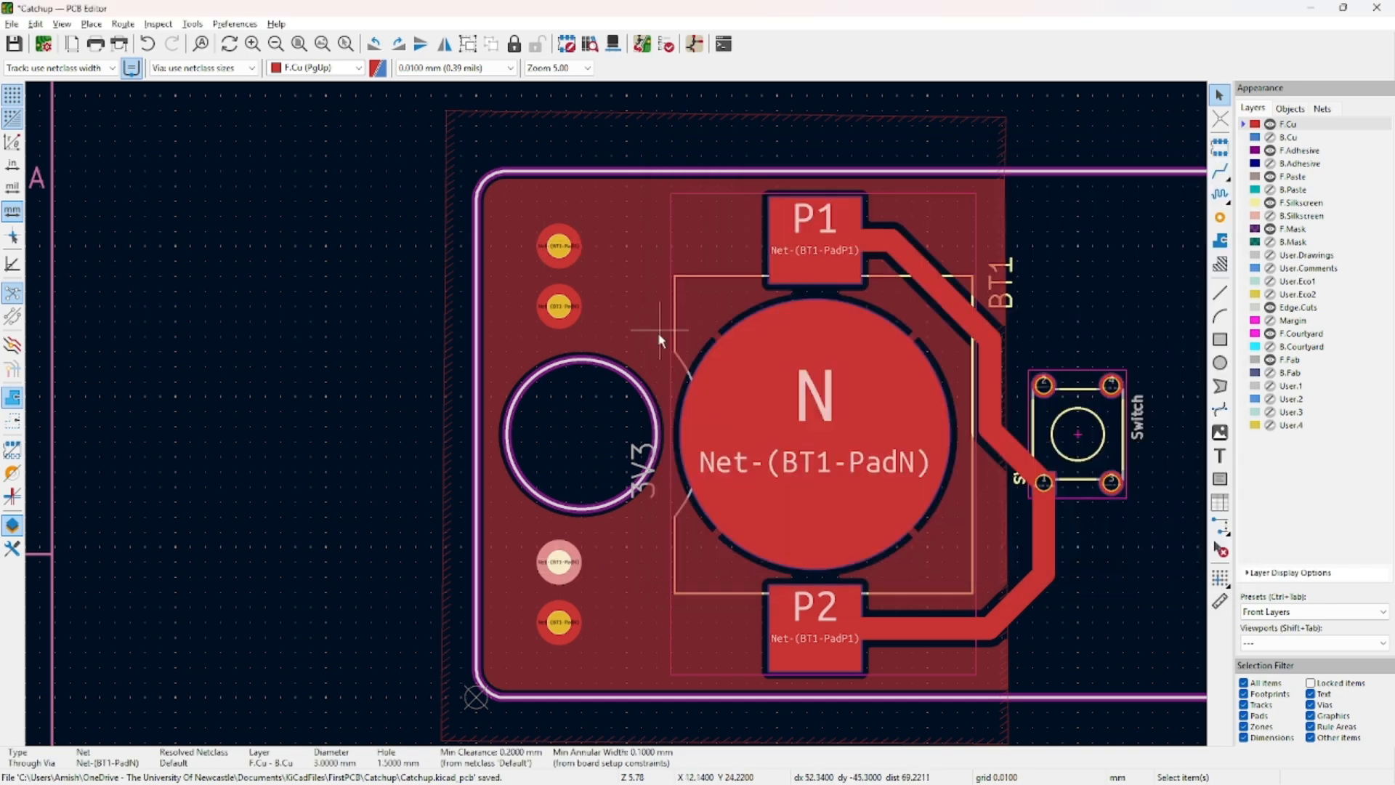
{"action": "left_click", "coordinate": [395, 482]}
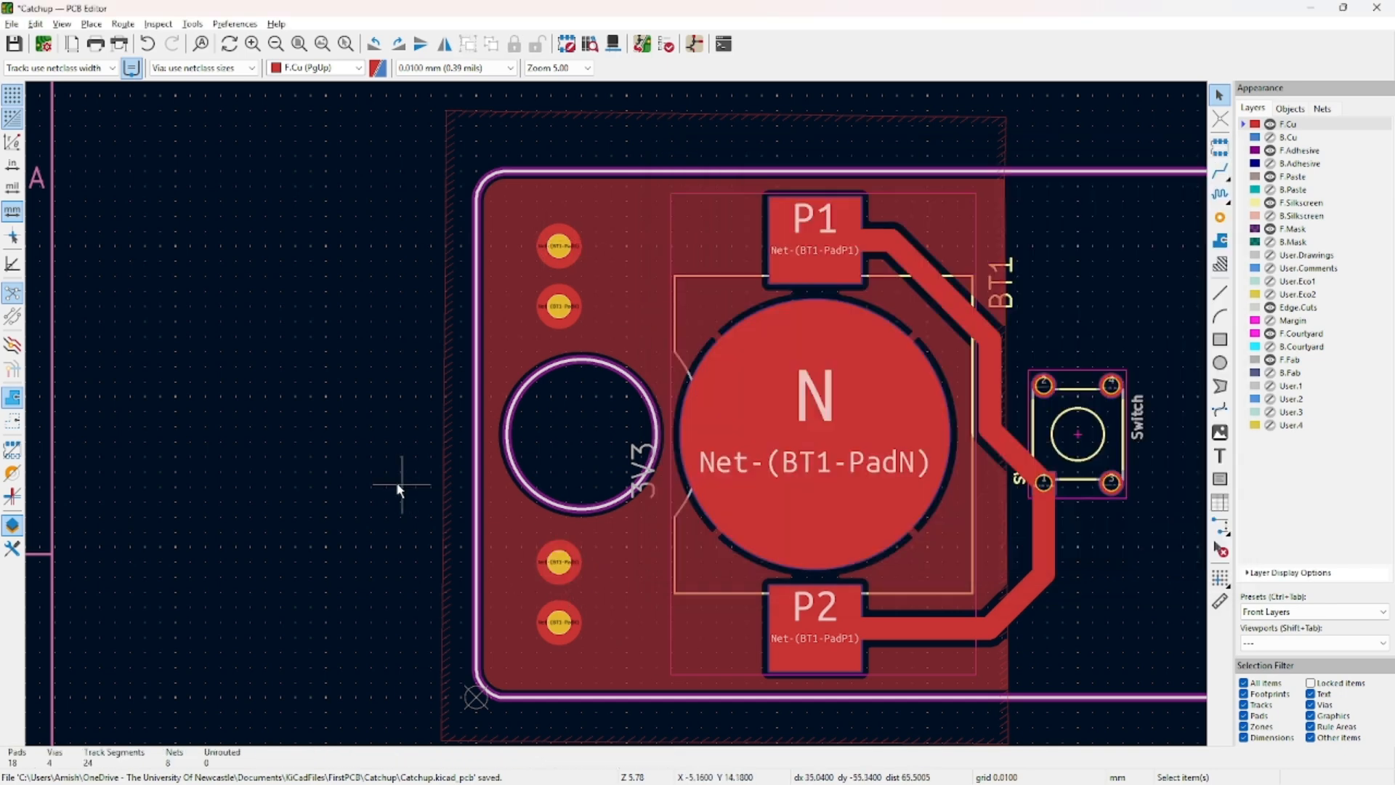
{"action": "key", "text": "ctrl+s"}
View the board in 3D, orbiting to inspect its back side, then close the 3D Viewer.
{"action": "key", "text": "alt+3"}
{"action": "left_click_drag", "start_coordinate": [519, 546], "coordinate": [563, 520]}
{"action": "middle_click_drag", "start_coordinate": [293, 295], "coordinate": [383, 302]}
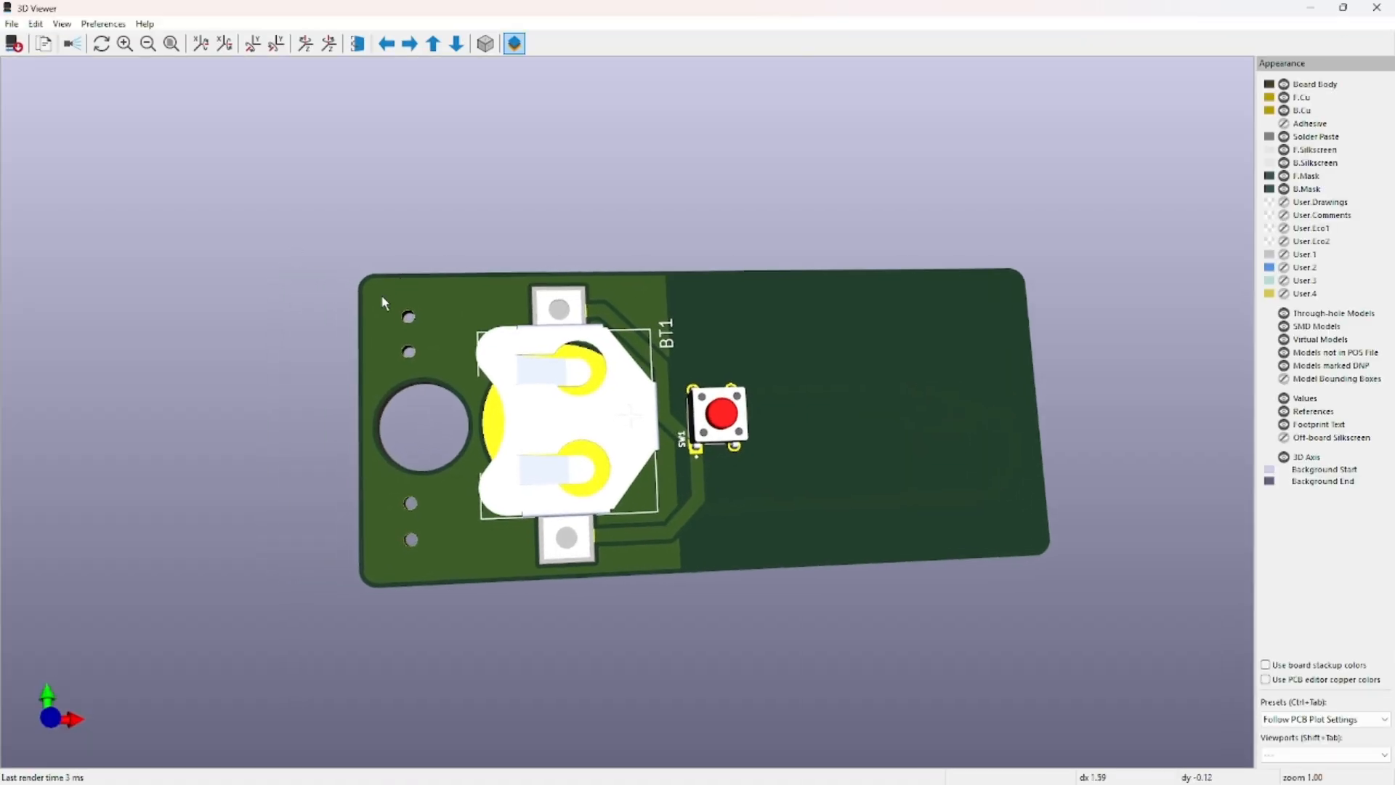
{"action": "scroll", "coordinate": [363, 327], "scroll_direction": "up", "scroll_amount": 8}
{"action": "middle_click_drag", "start_coordinate": [320, 357], "coordinate": [1140, 417]}
{"action": "middle_click_drag", "start_coordinate": [1035, 385], "coordinate": [570, 366]}
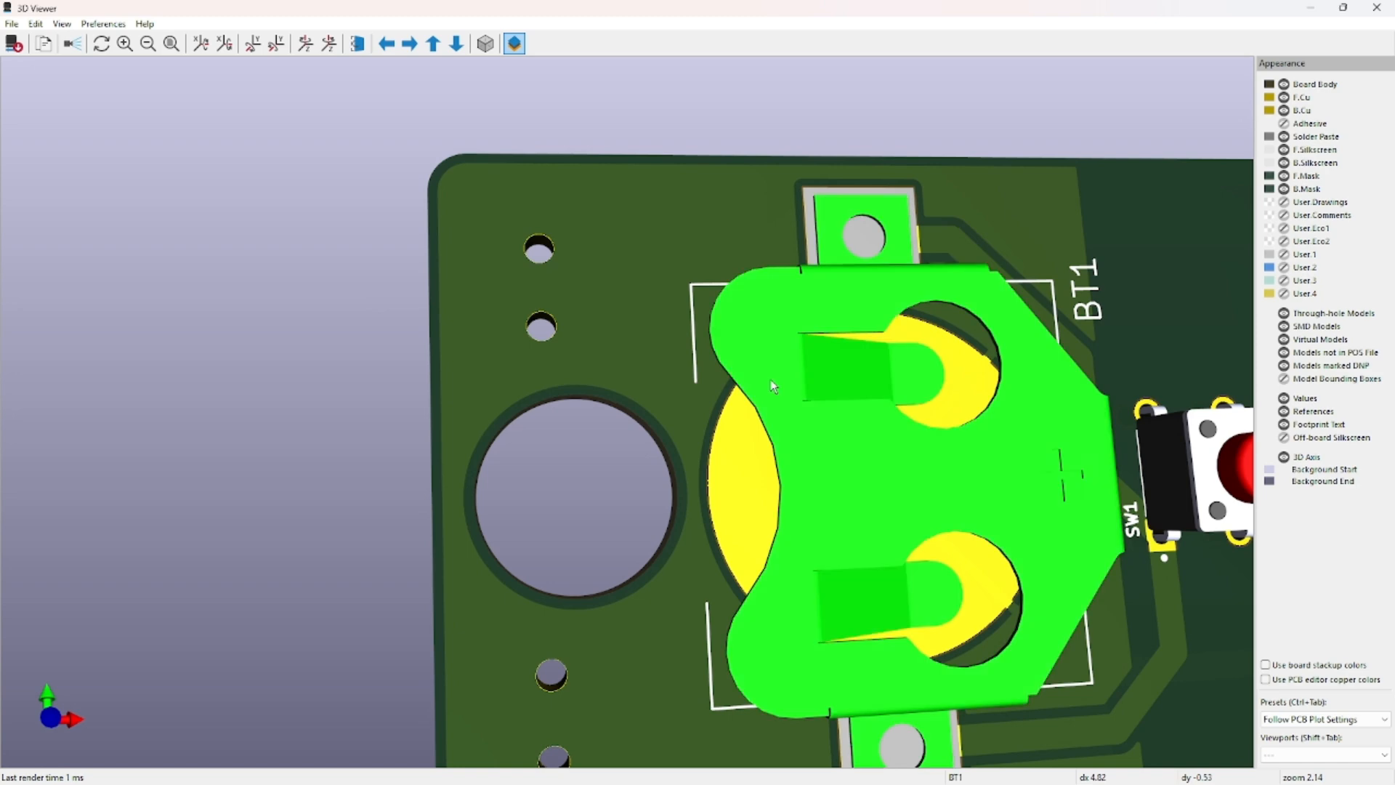
{"action": "scroll", "coordinate": [977, 444], "scroll_direction": "down", "scroll_amount": 8}
{"action": "left_click_drag", "start_coordinate": [978, 448], "coordinate": [997, 327]}
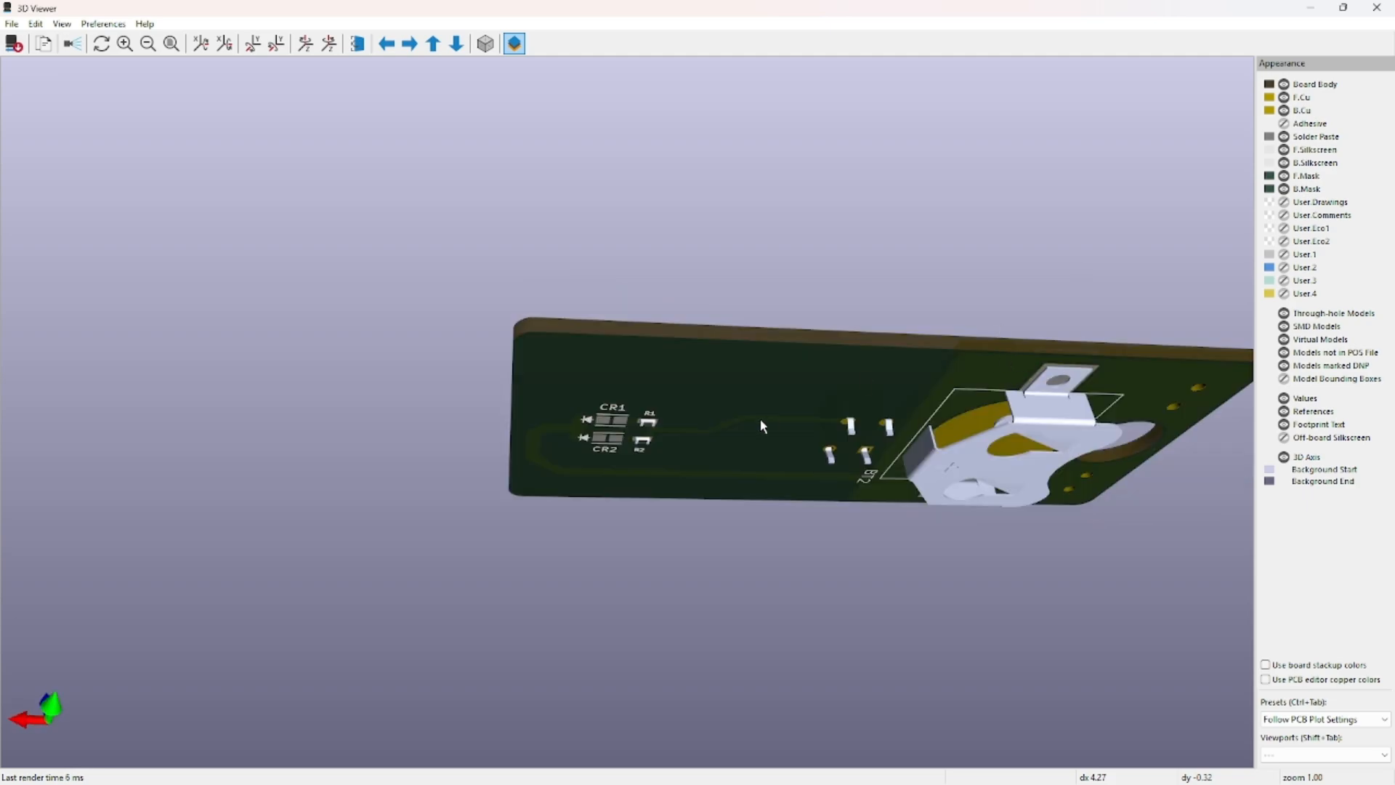
{"action": "left_click", "coordinate": [1376, 7]}
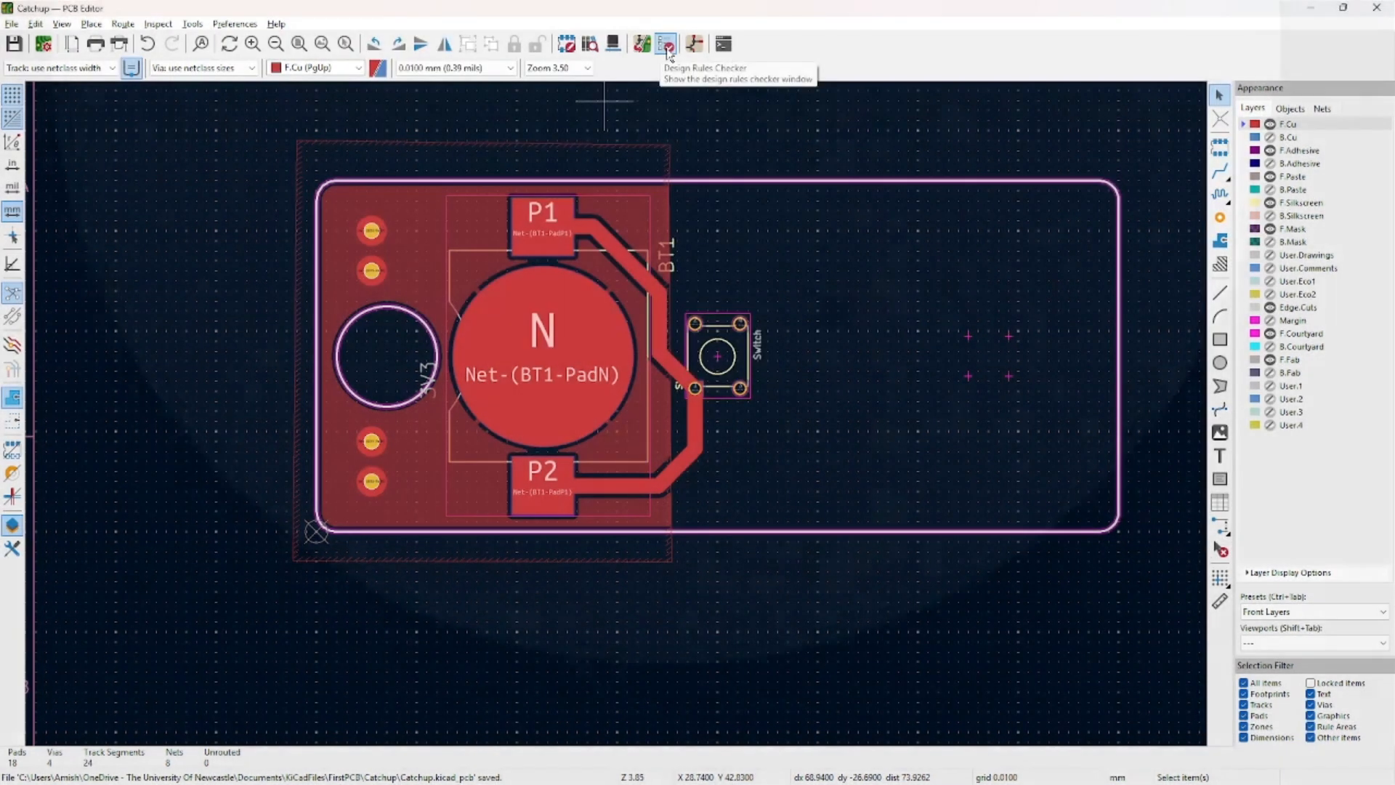
Run DRC, review its tabs and the R1 text-height warning, then launch Firefox.
{"action": "left_click", "coordinate": [667, 45]}
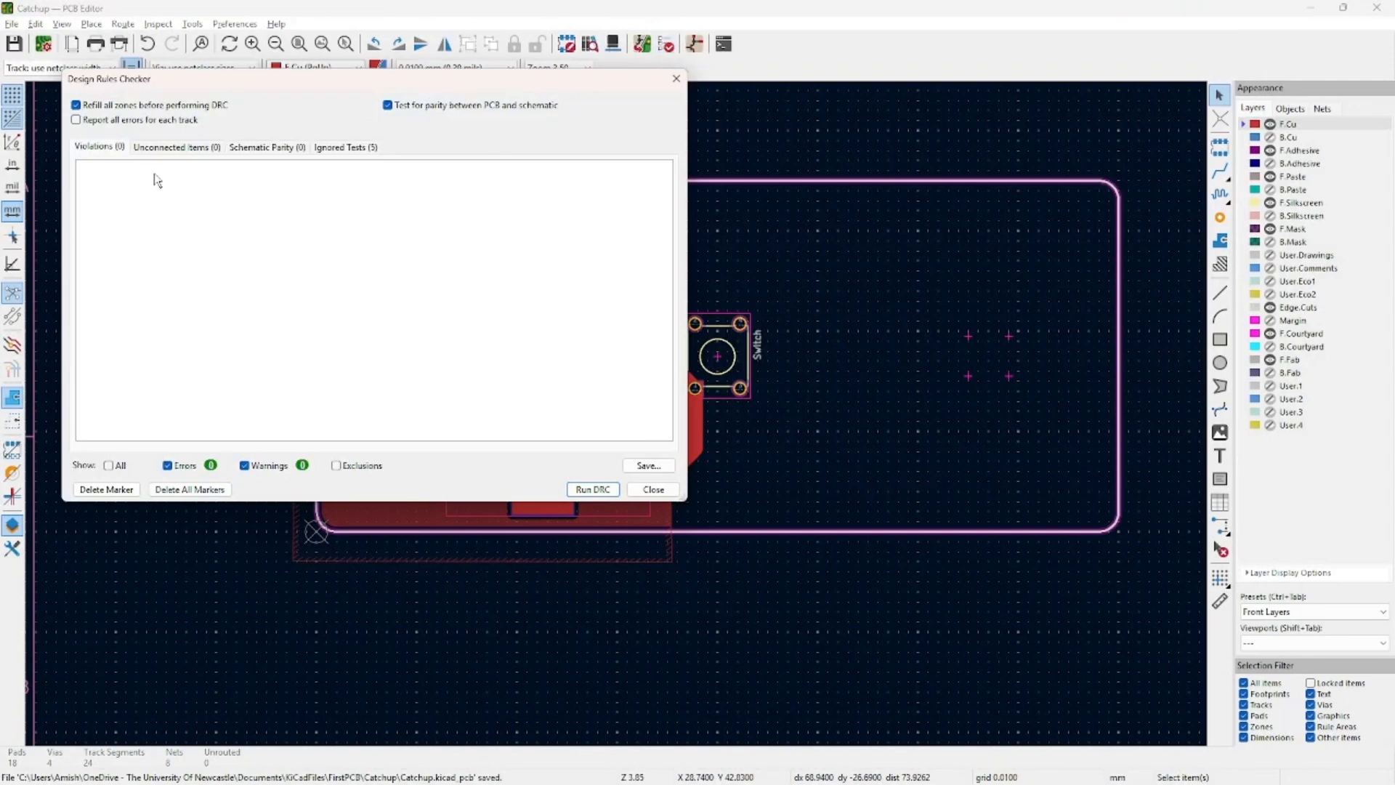
{"action": "left_click", "coordinate": [592, 489]}
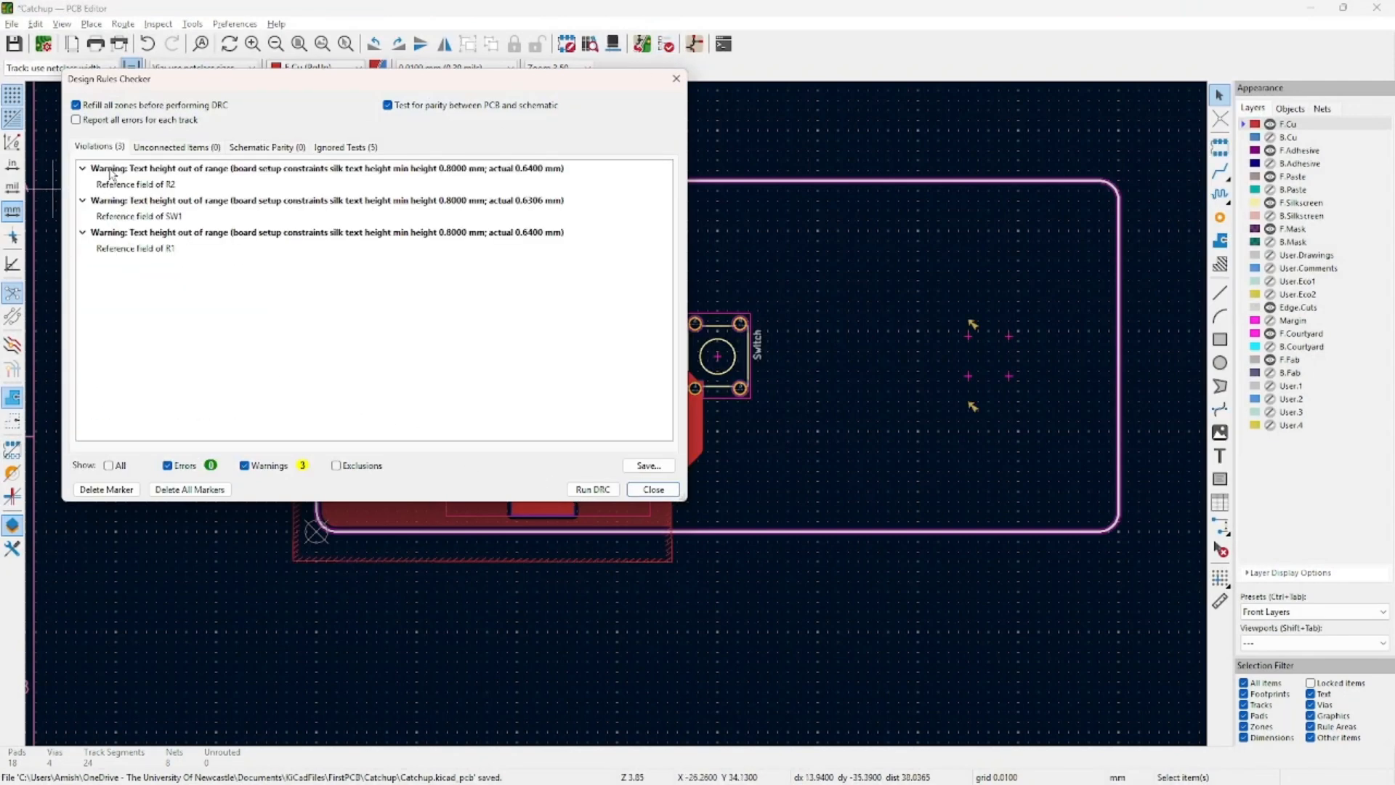
{"action": "left_click", "coordinate": [176, 147]}
{"action": "left_click", "coordinate": [267, 147]}
{"action": "left_click", "coordinate": [346, 147]}
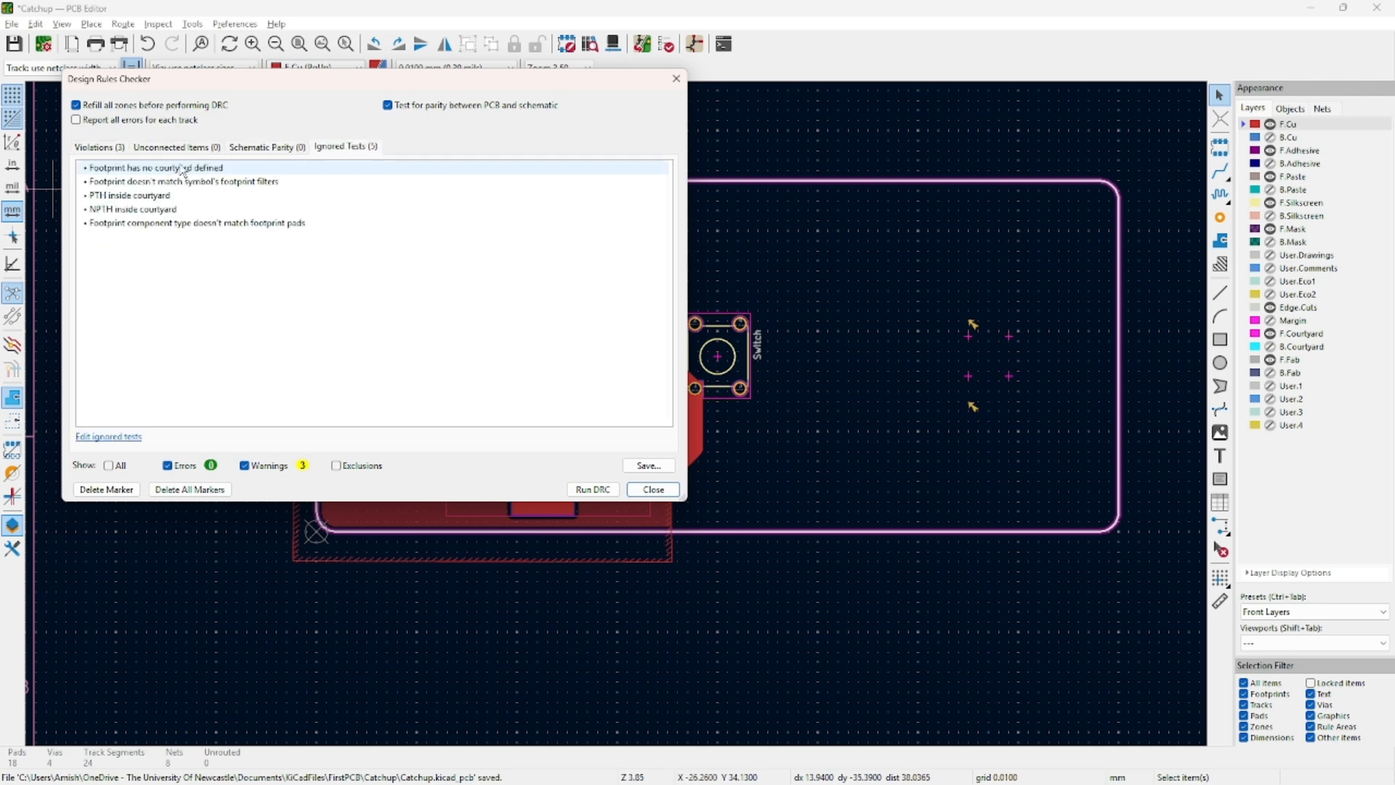
{"action": "left_click", "coordinate": [177, 147]}
{"action": "left_click", "coordinate": [86, 149]}
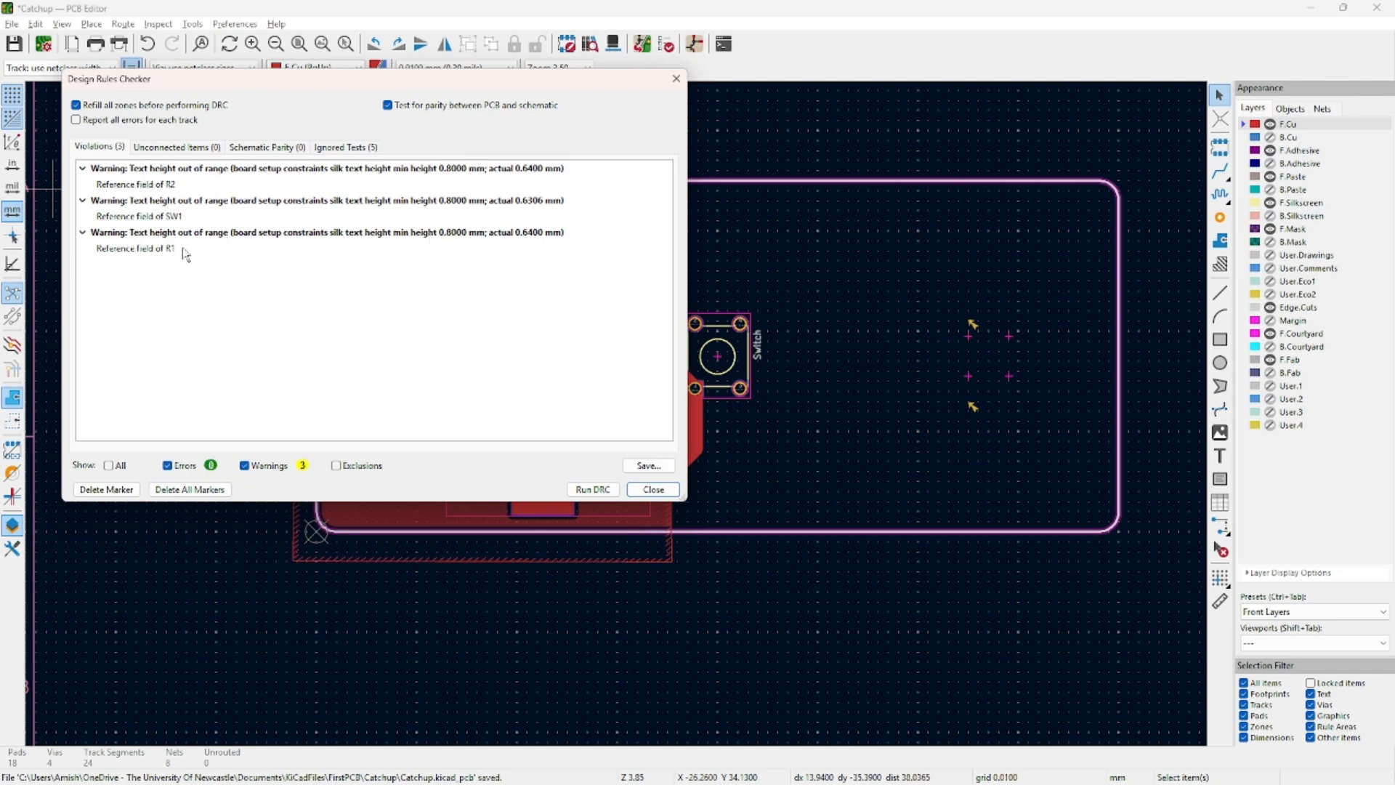
{"action": "left_click", "coordinate": [451, 240]}
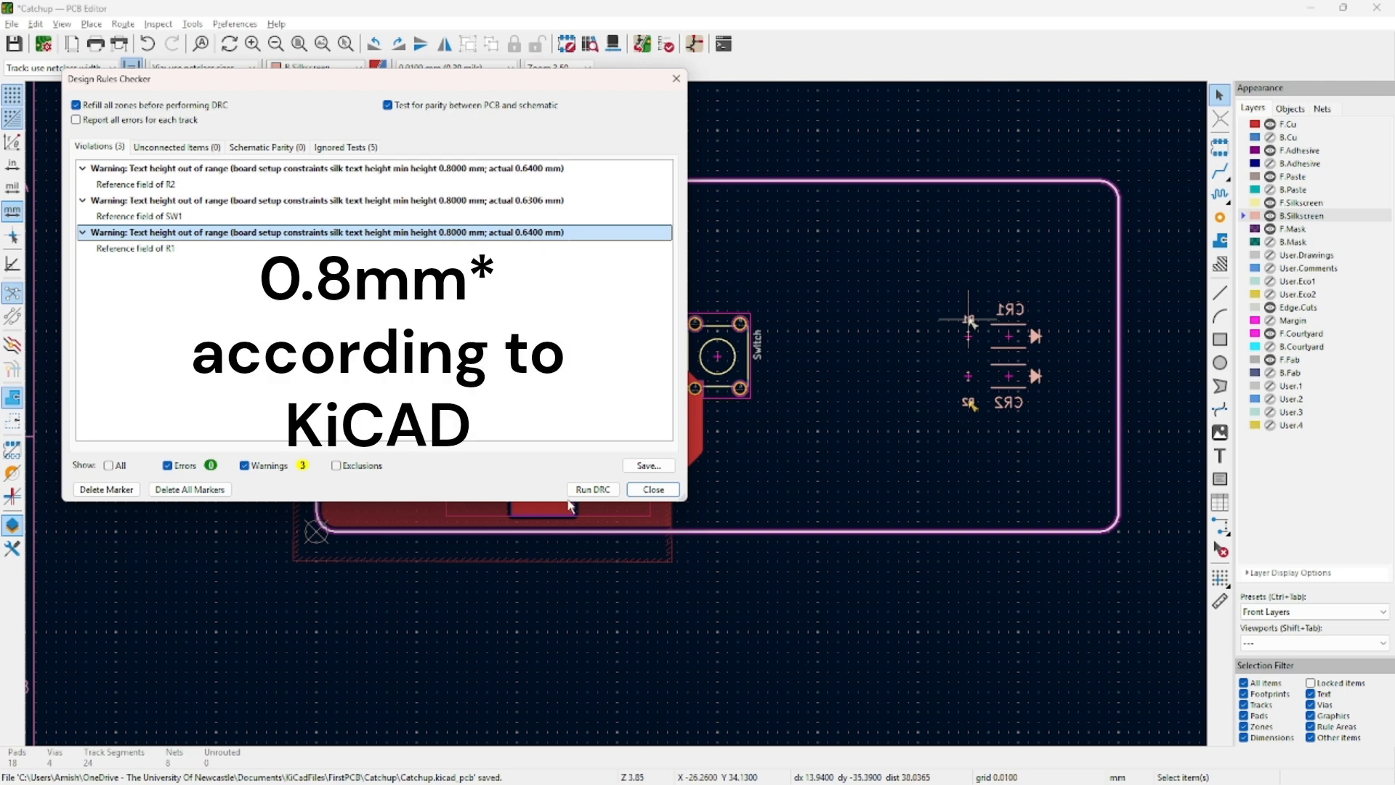
{"action": "left_click", "coordinate": [653, 489]}
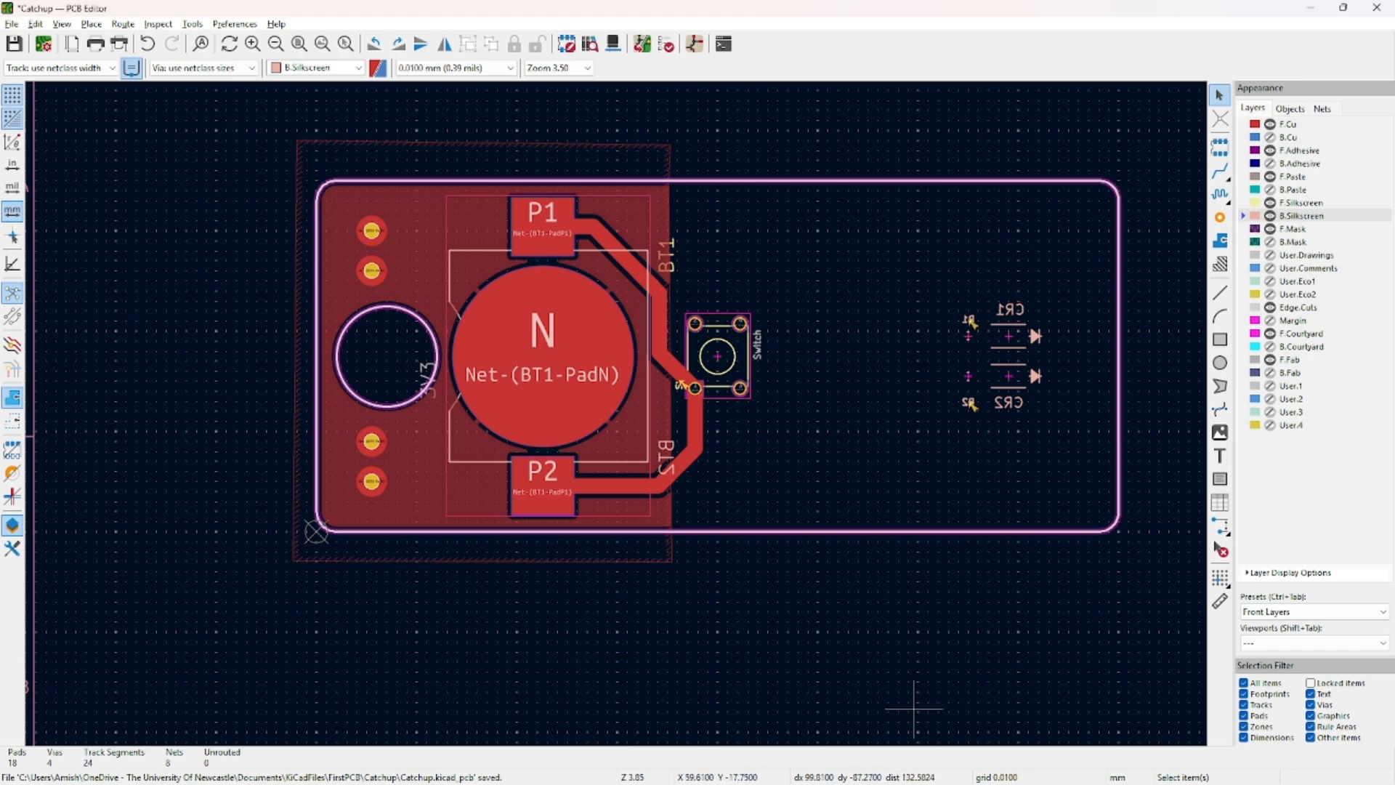
{"action": "left_click", "coordinate": [764, 769]}
Search for 'jlcpcb design rule' and open JLCPCB's manufacturing capabilities result.
{"action": "middle_click", "coordinate": [578, 7]}
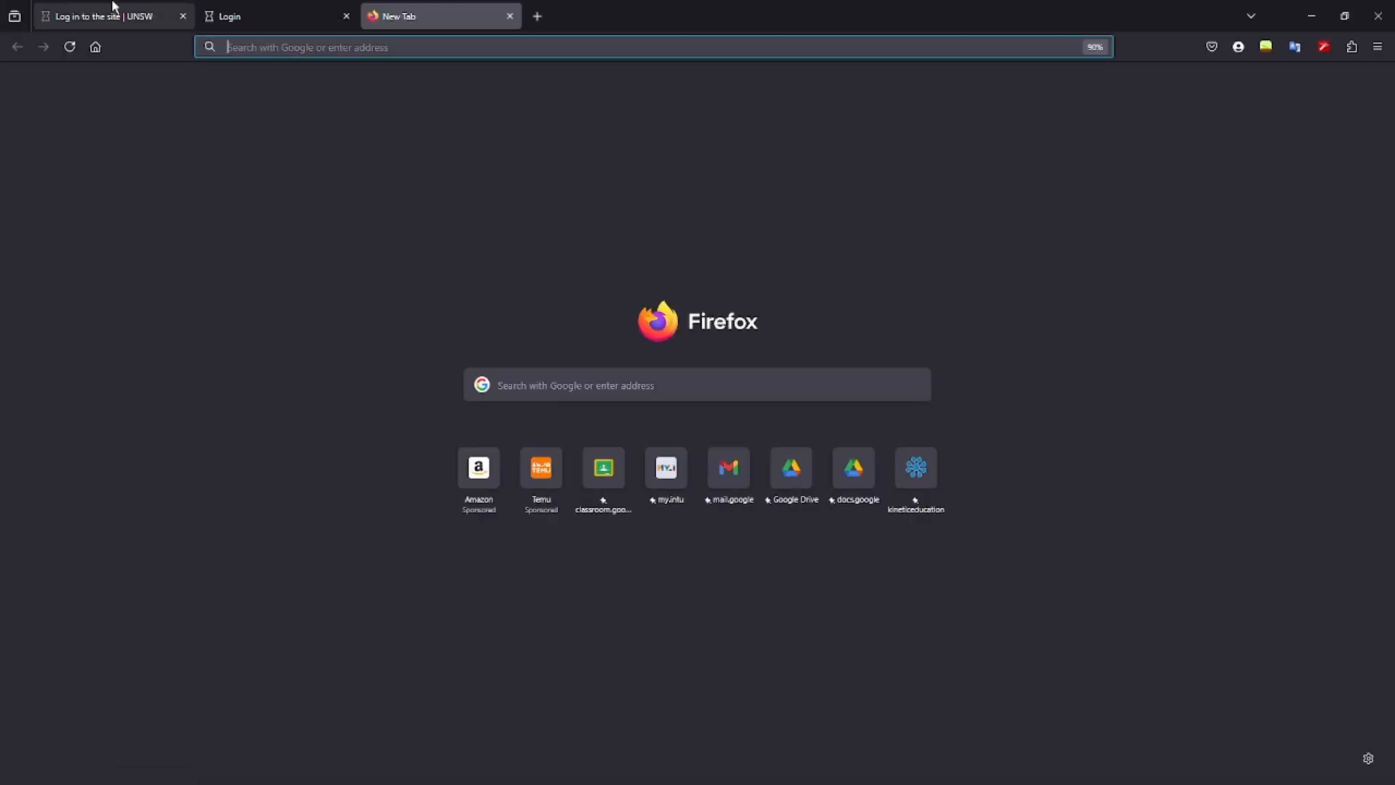
{"action": "middle_click", "coordinate": [115, 6]}
{"action": "middle_click", "coordinate": [115, 6]}
{"action": "type", "text": "JLCPCB"}
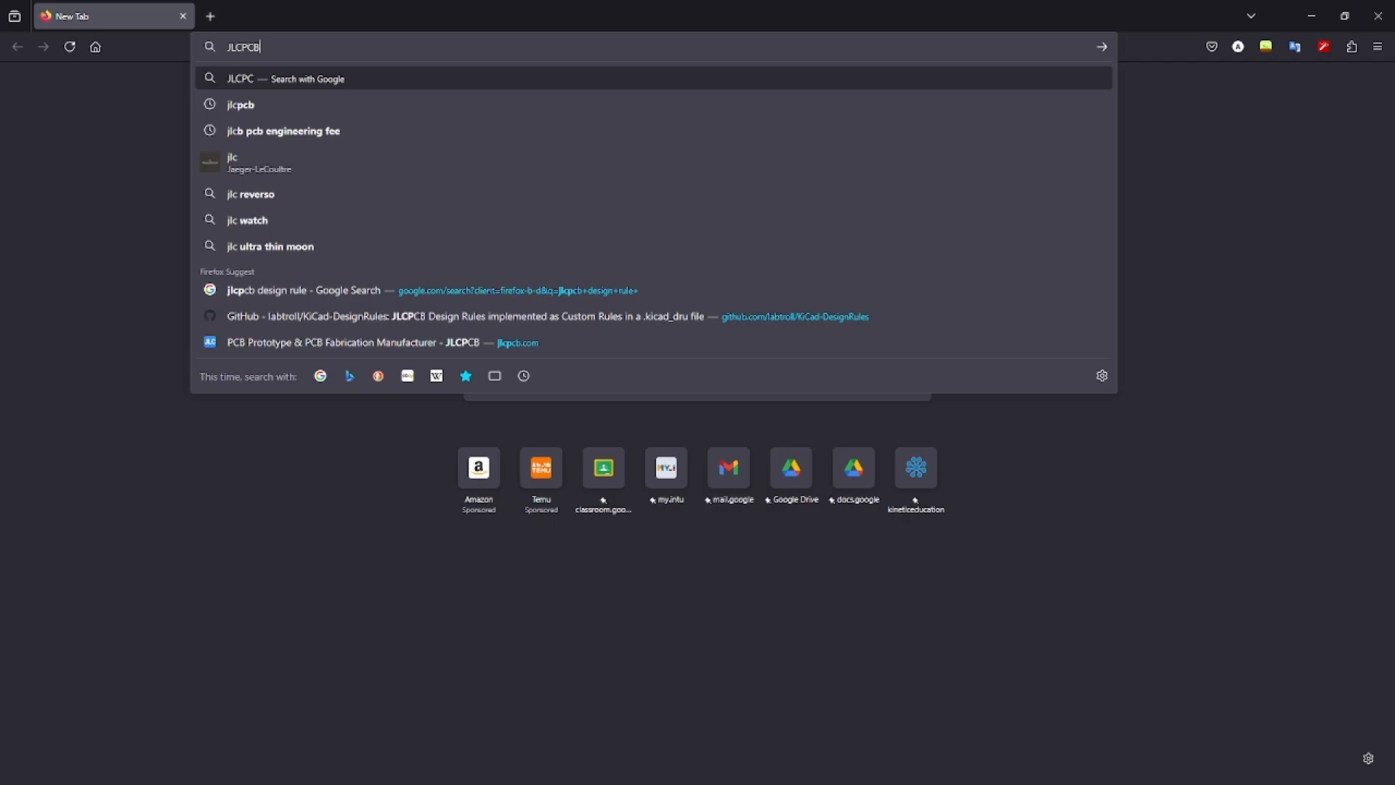
{"action": "key", "text": "Return"}
{"action": "left_click", "coordinate": [251, 93]}
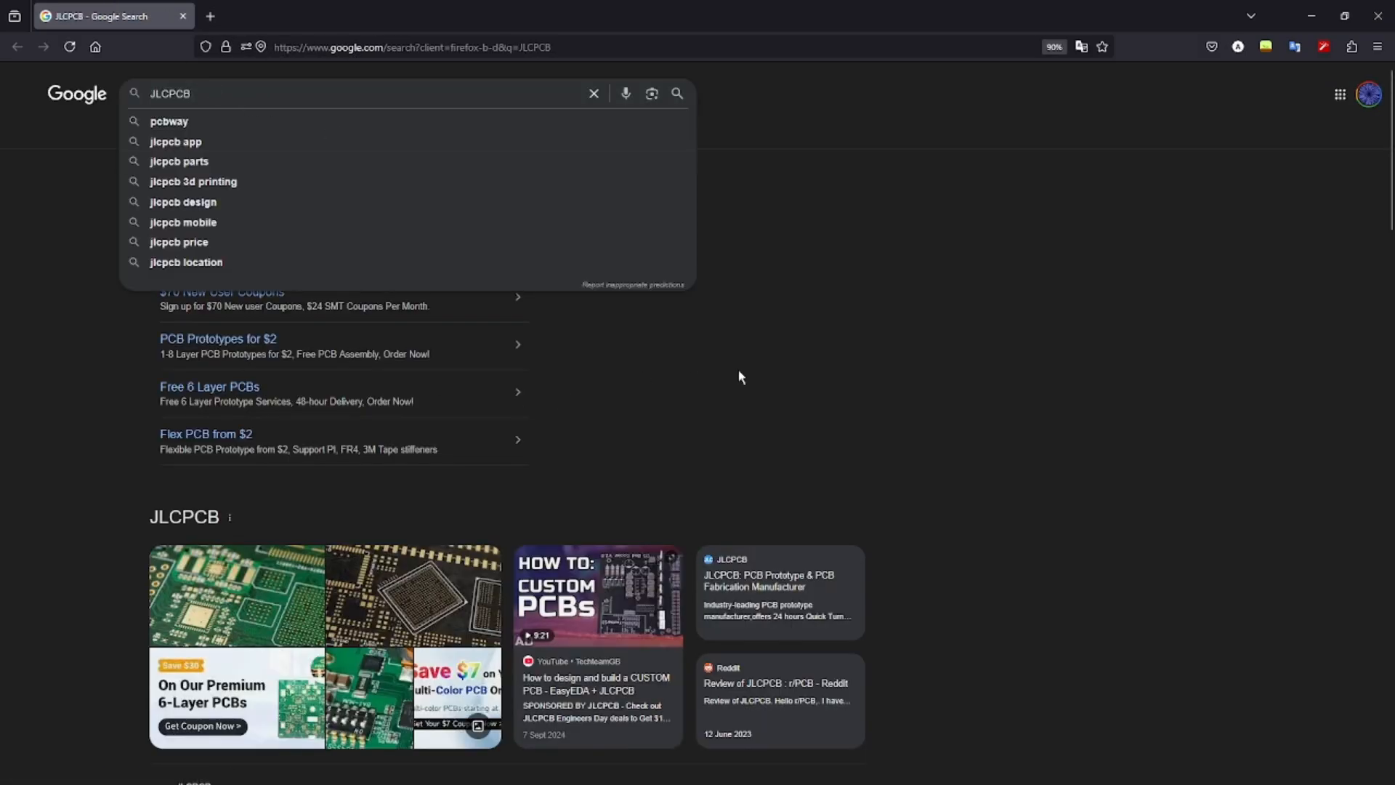
{"action": "type", "text": "des"}
{"action": "key", "text": "Down"}
{"action": "key", "text": "Return"}
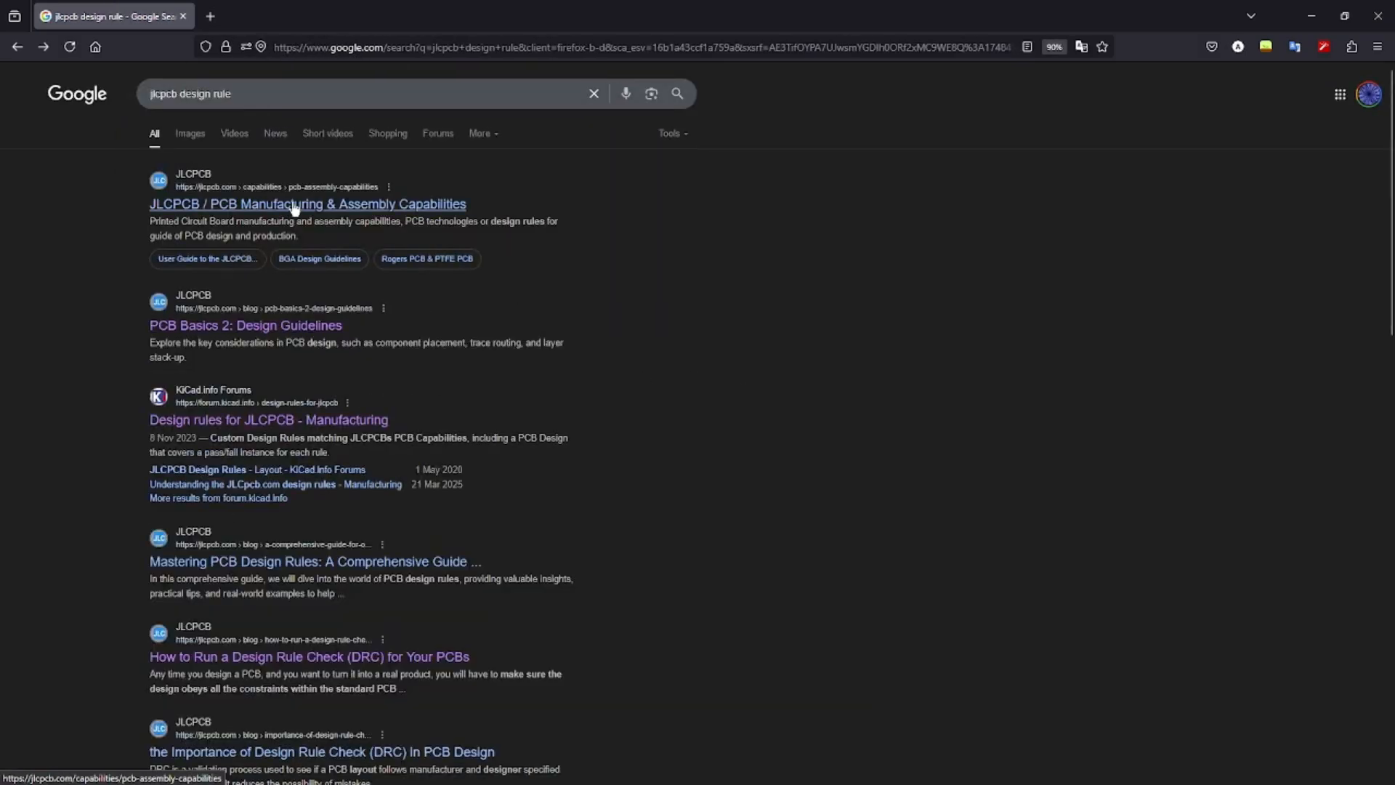
{"action": "left_click", "coordinate": [186, 206]}
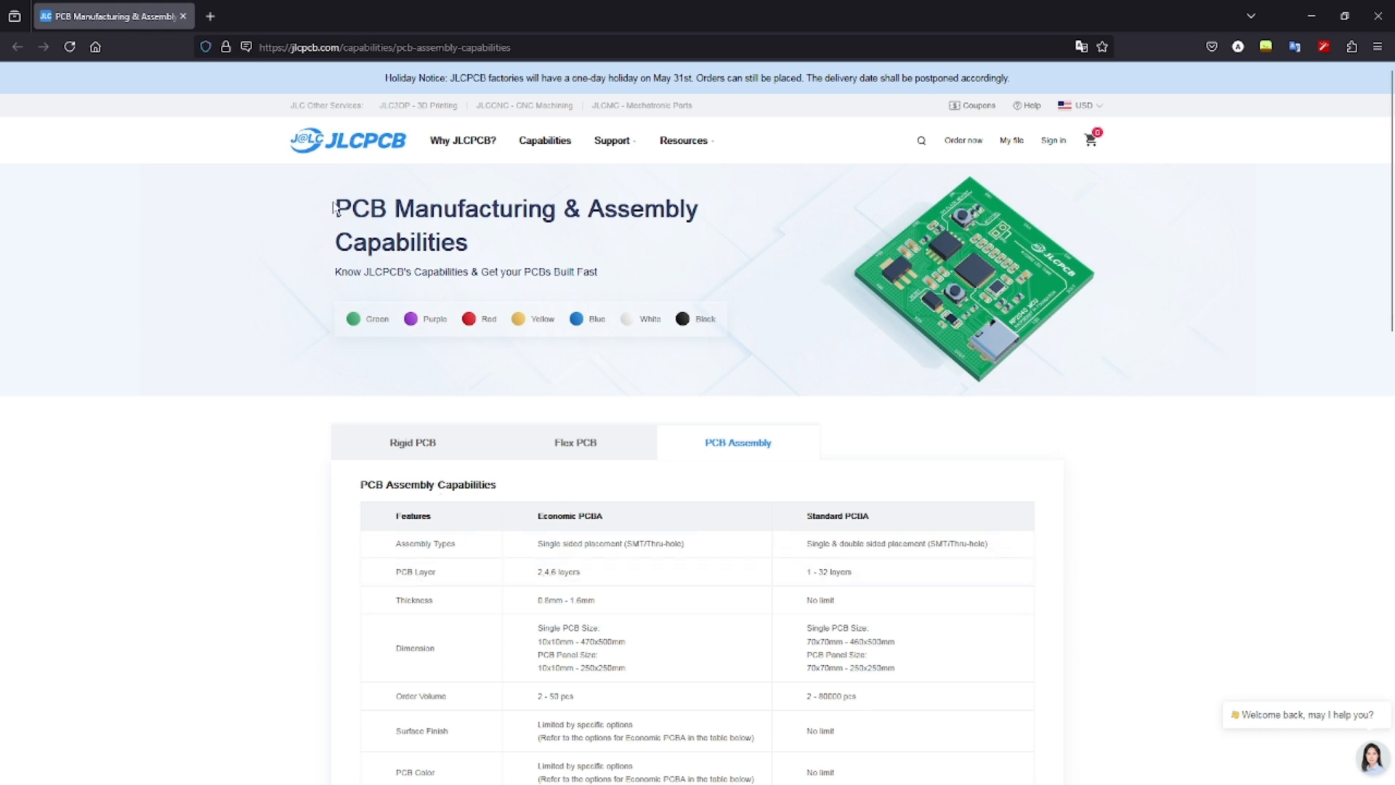
Show the Rigid PCB capabilities and scroll through the material specifications.
{"action": "left_click", "coordinate": [528, 322]}
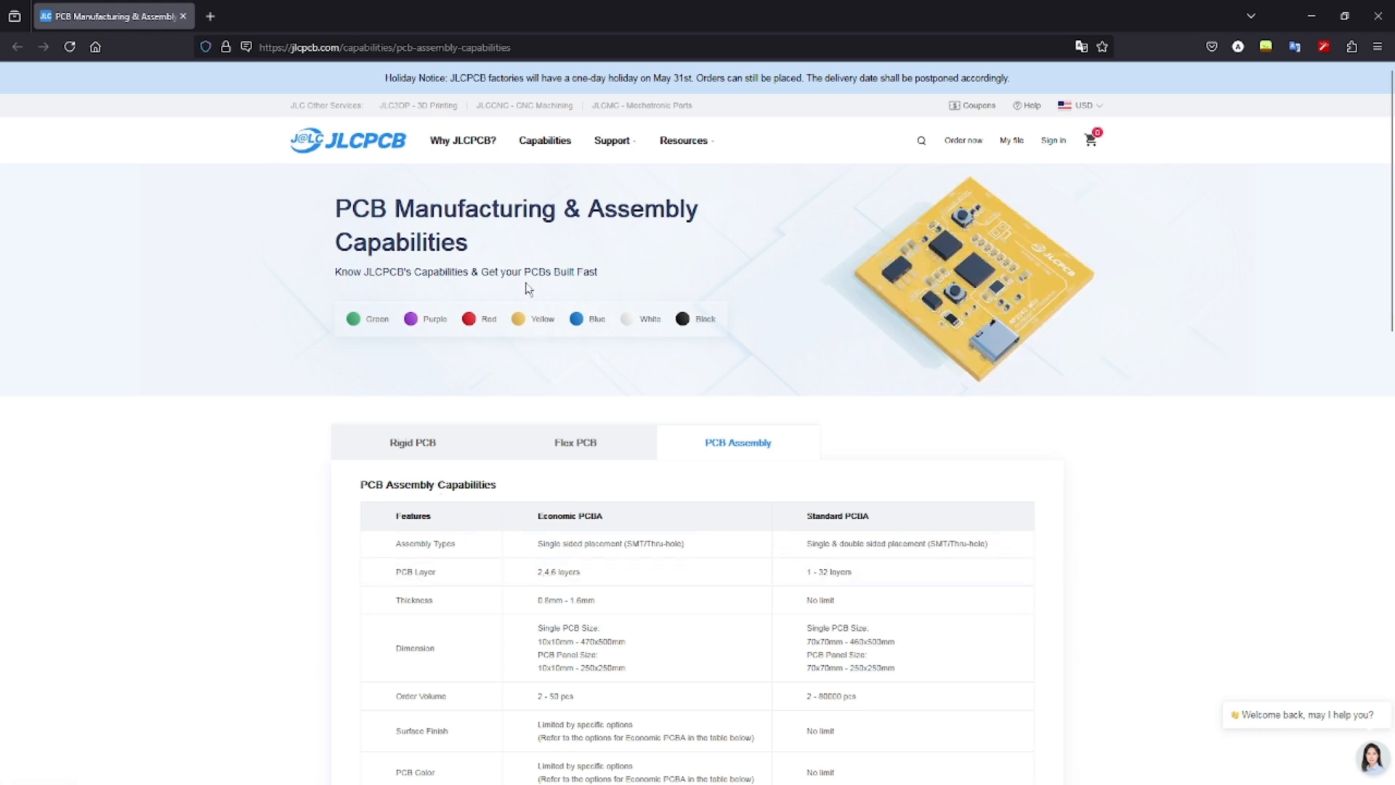
{"action": "scroll", "coordinate": [603, 347], "scroll_direction": "down", "scroll_amount": 3}
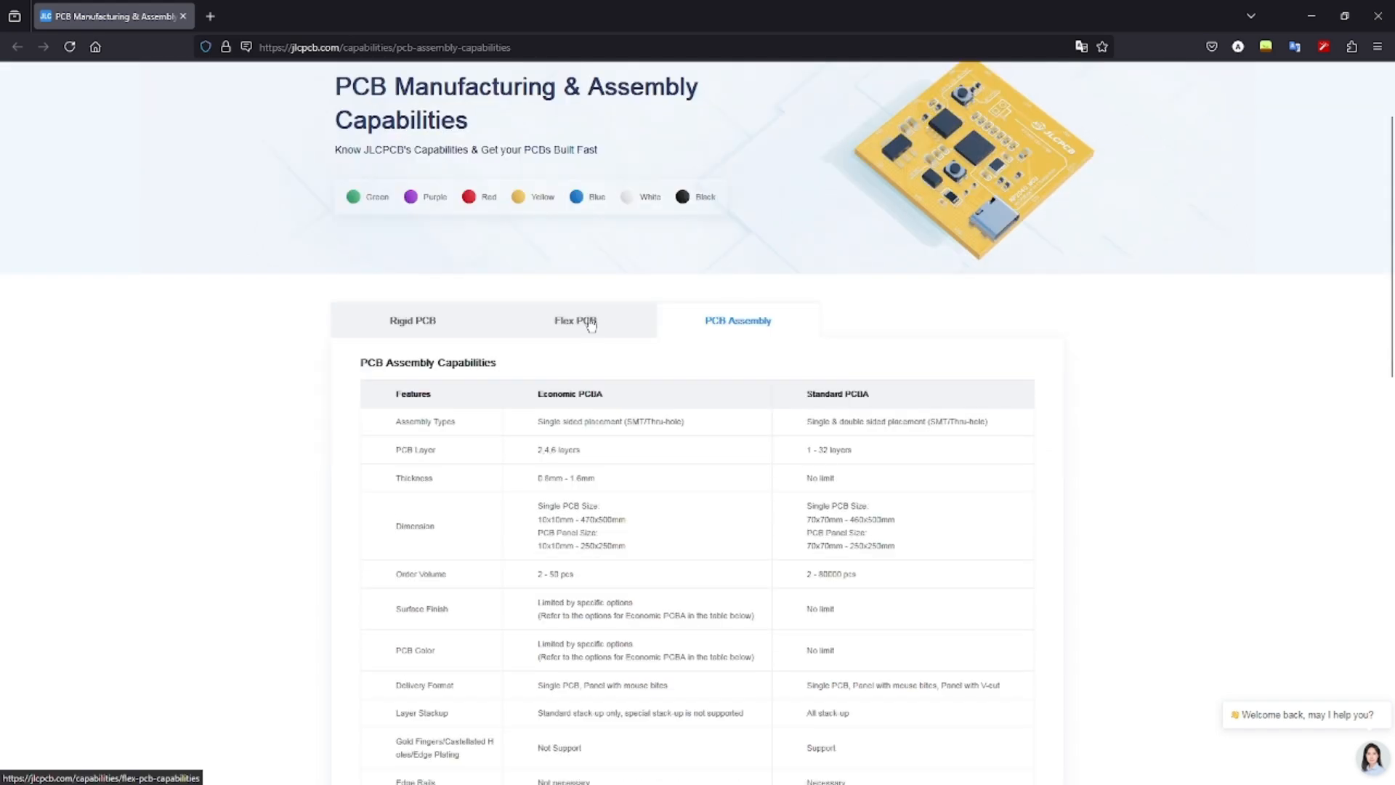
{"action": "scroll", "coordinate": [689, 357], "scroll_direction": "down", "scroll_amount": 5}
{"action": "scroll", "coordinate": [509, 320], "scroll_direction": "up", "scroll_amount": 5}
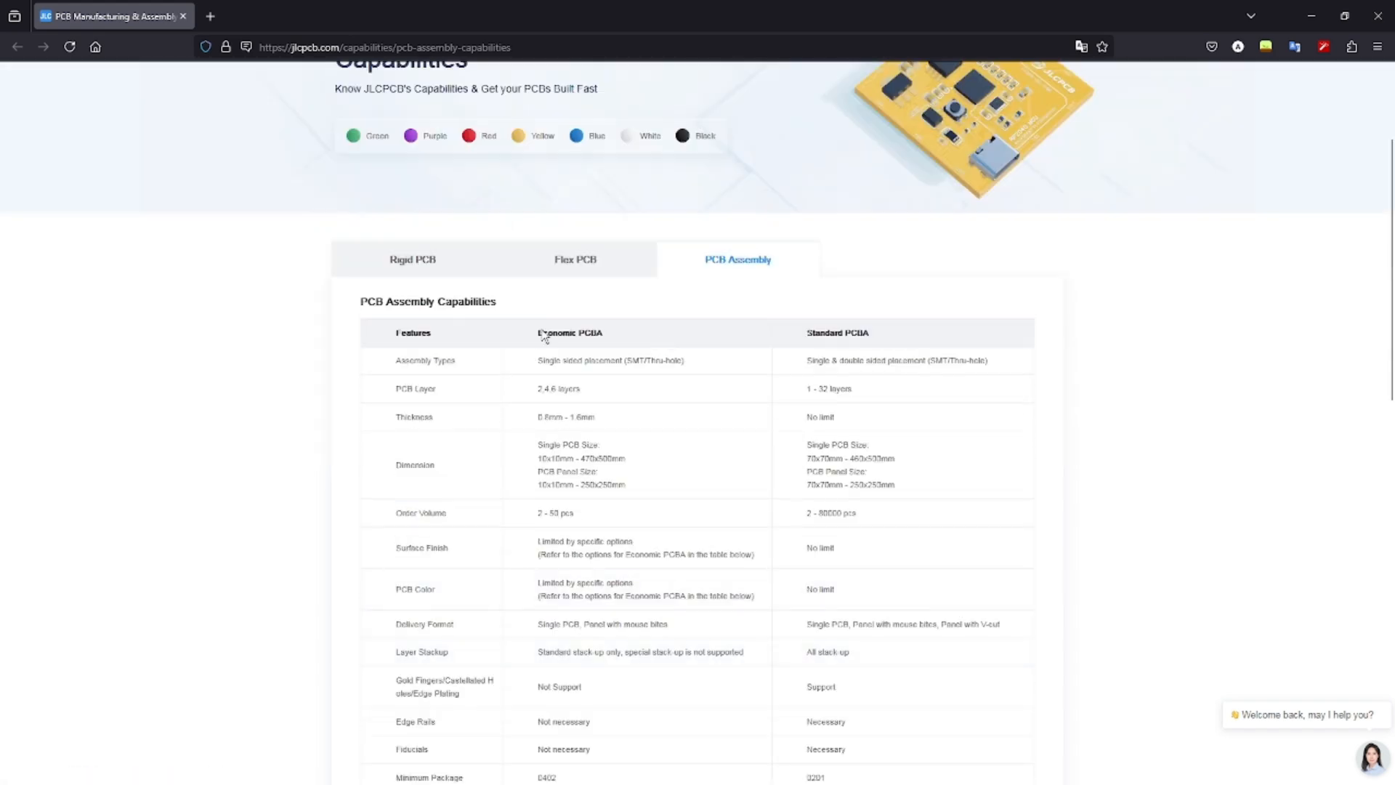
{"action": "left_click", "coordinate": [403, 264]}
{"action": "scroll", "coordinate": [690, 420], "scroll_direction": "down", "scroll_amount": 2}
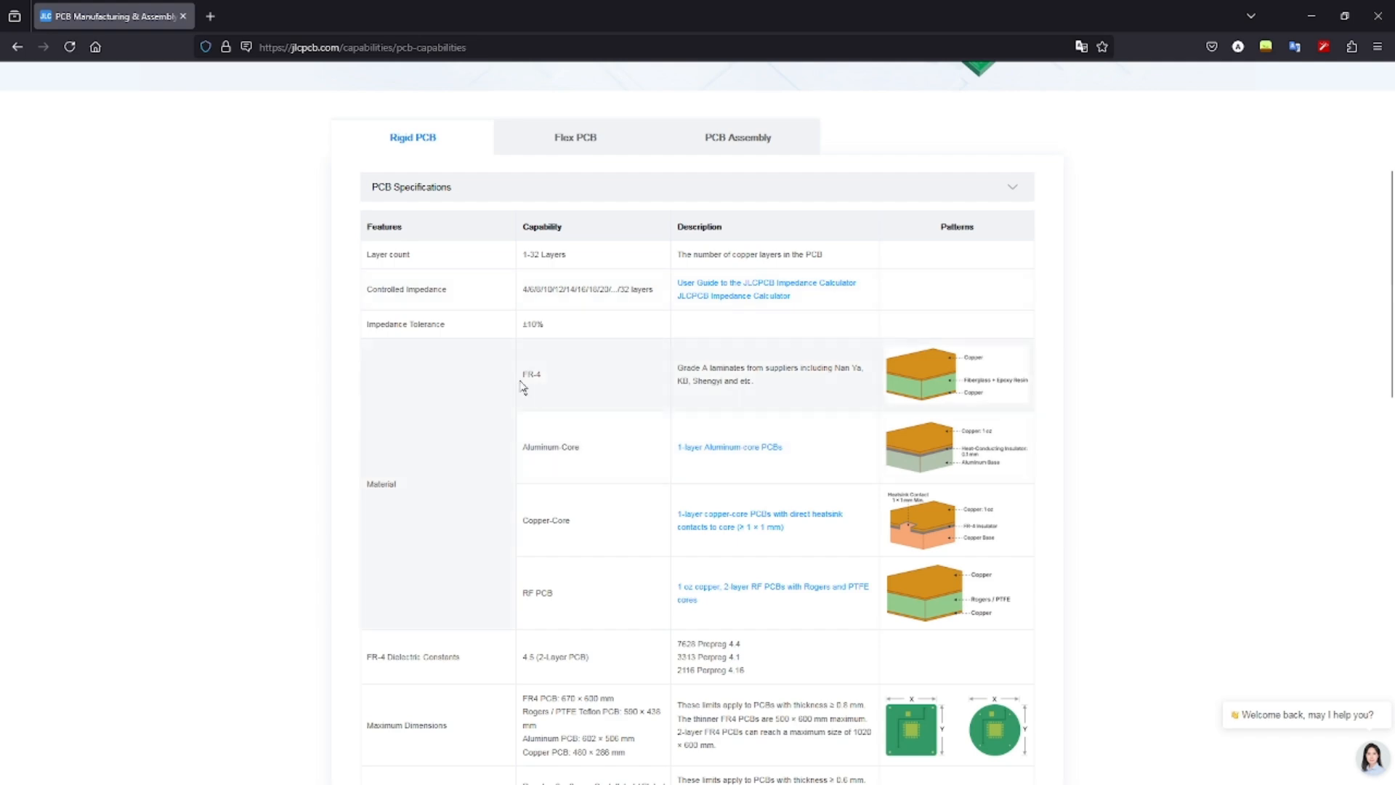
{"action": "left_click_drag", "start_coordinate": [522, 385], "coordinate": [862, 367]}
{"action": "left_click", "coordinate": [638, 377]}
{"action": "scroll", "coordinate": [525, 293], "scroll_direction": "down", "scroll_amount": 1}
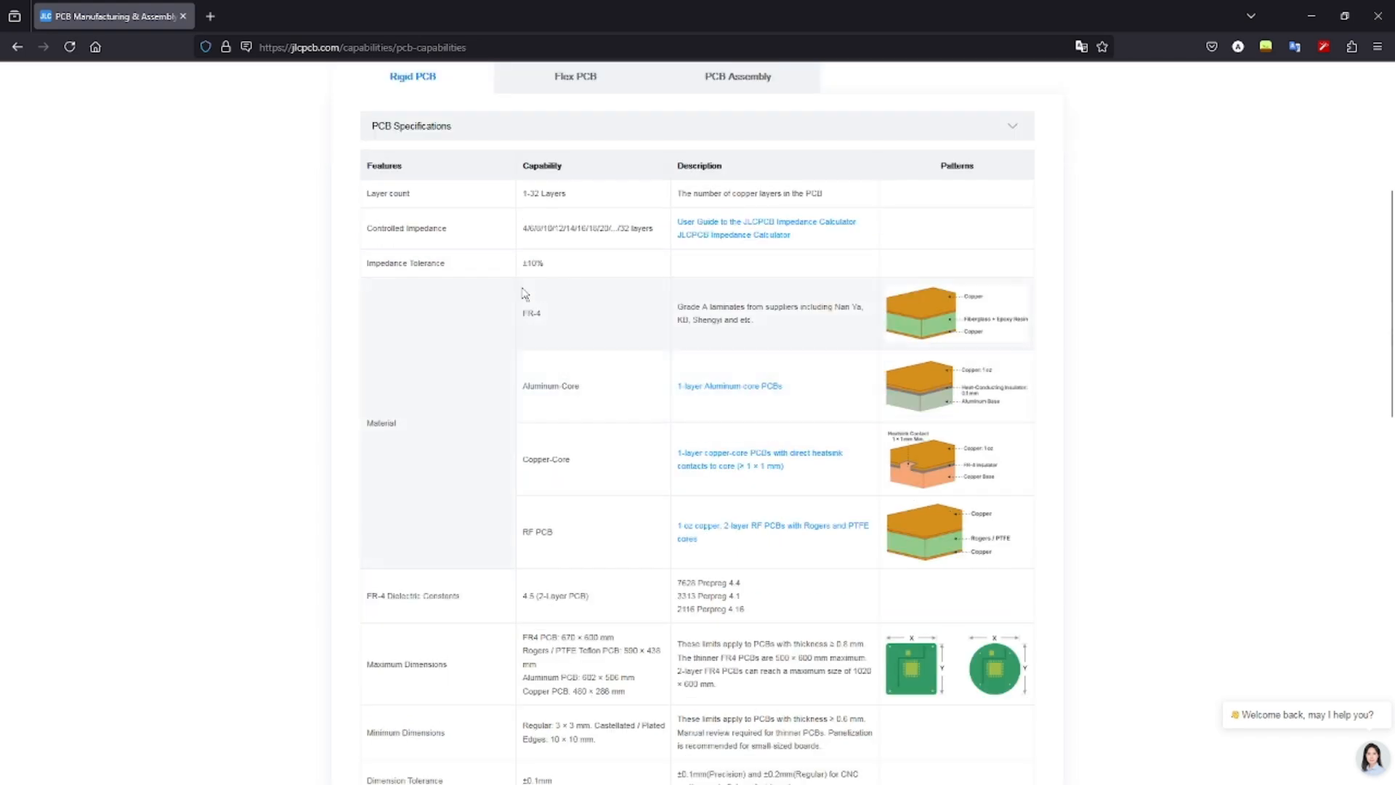
{"action": "scroll", "coordinate": [663, 361], "scroll_direction": "down", "scroll_amount": 4}
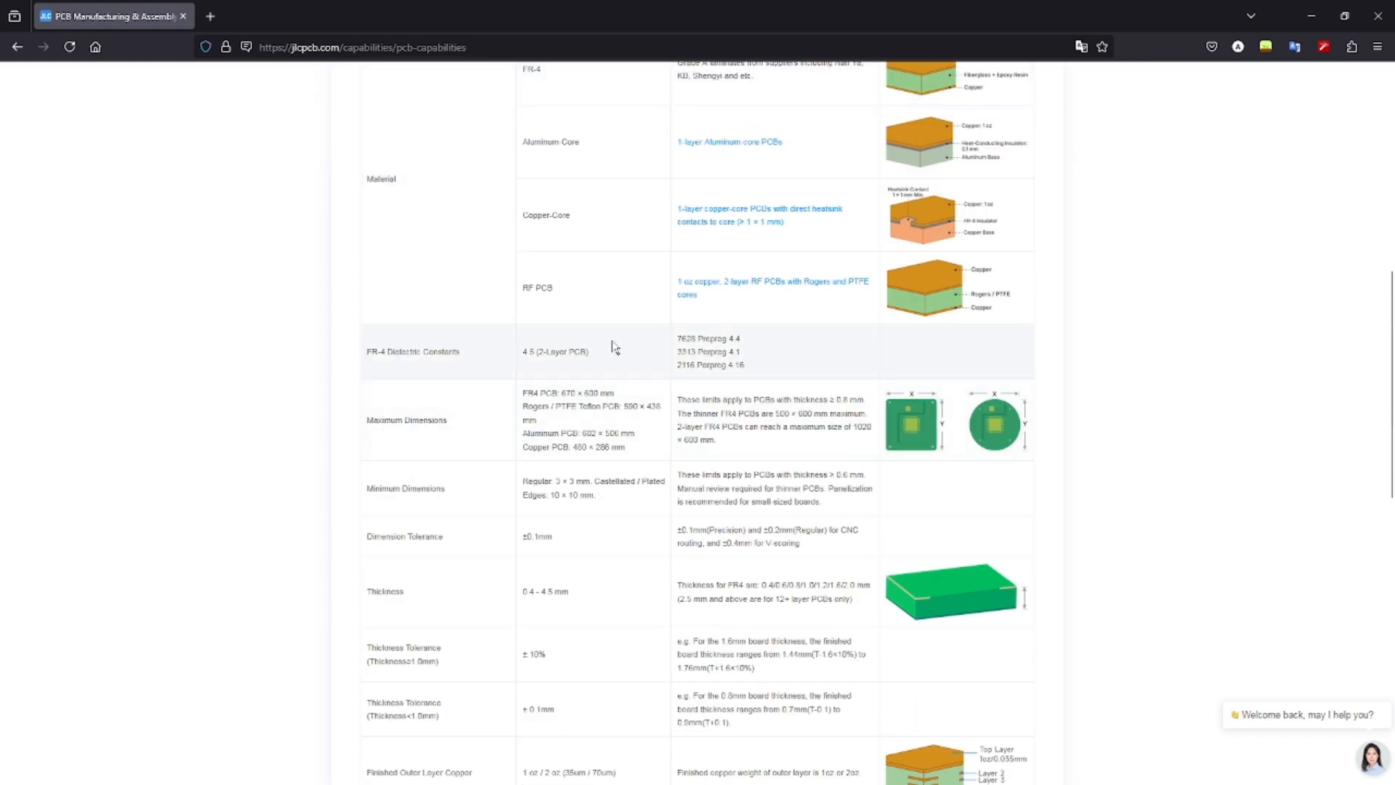
{"action": "scroll", "coordinate": [612, 348], "scroll_direction": "down", "scroll_amount": 12}
Expand the Legend section, highlight the 40 mil (1.0 mm) minimum text height, and shrink the browser.
{"action": "left_click", "coordinate": [510, 469]}
{"action": "left_click", "coordinate": [514, 430]}
{"action": "left_click", "coordinate": [522, 386]}
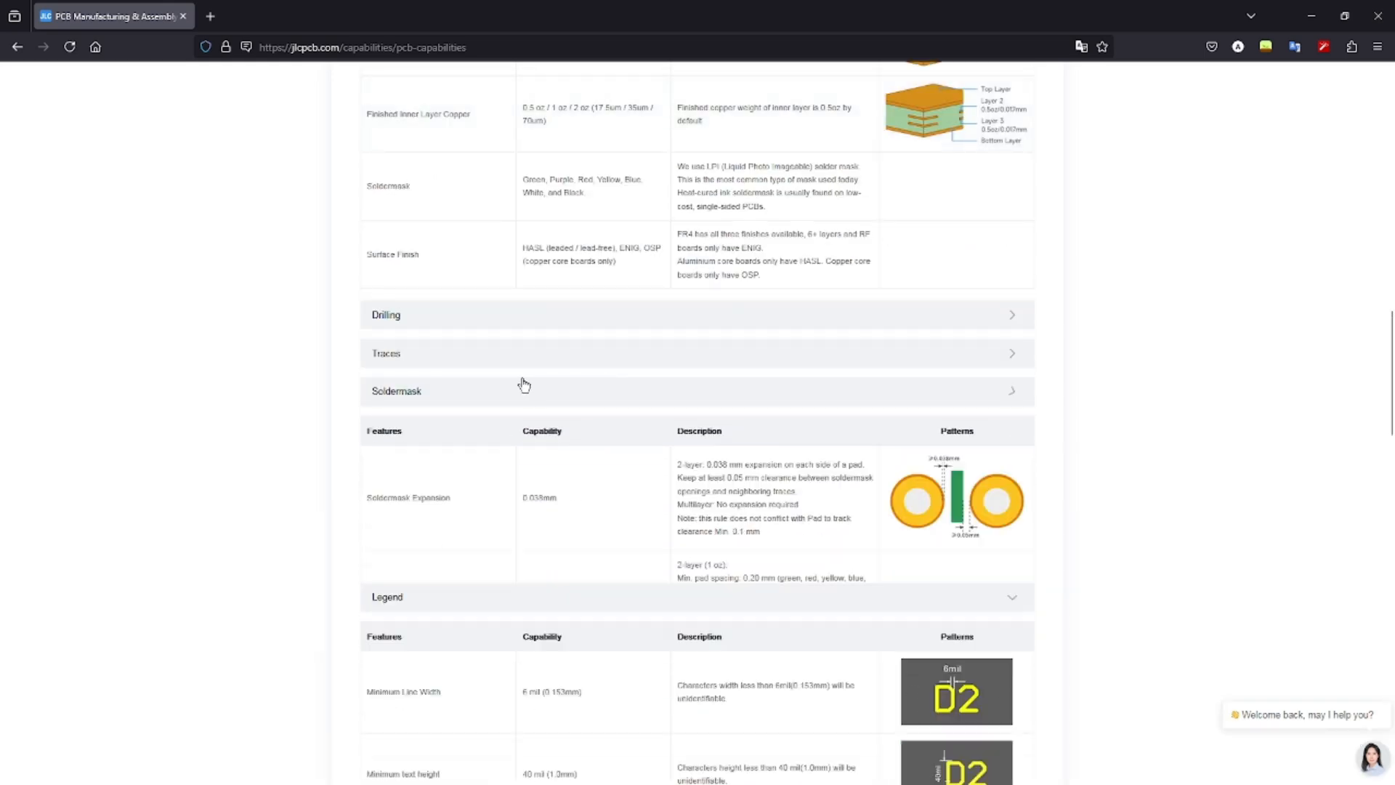
{"action": "left_click", "coordinate": [525, 355]}
{"action": "left_click", "coordinate": [530, 318]}
{"action": "scroll", "coordinate": [545, 367], "scroll_direction": "down", "scroll_amount": 20}
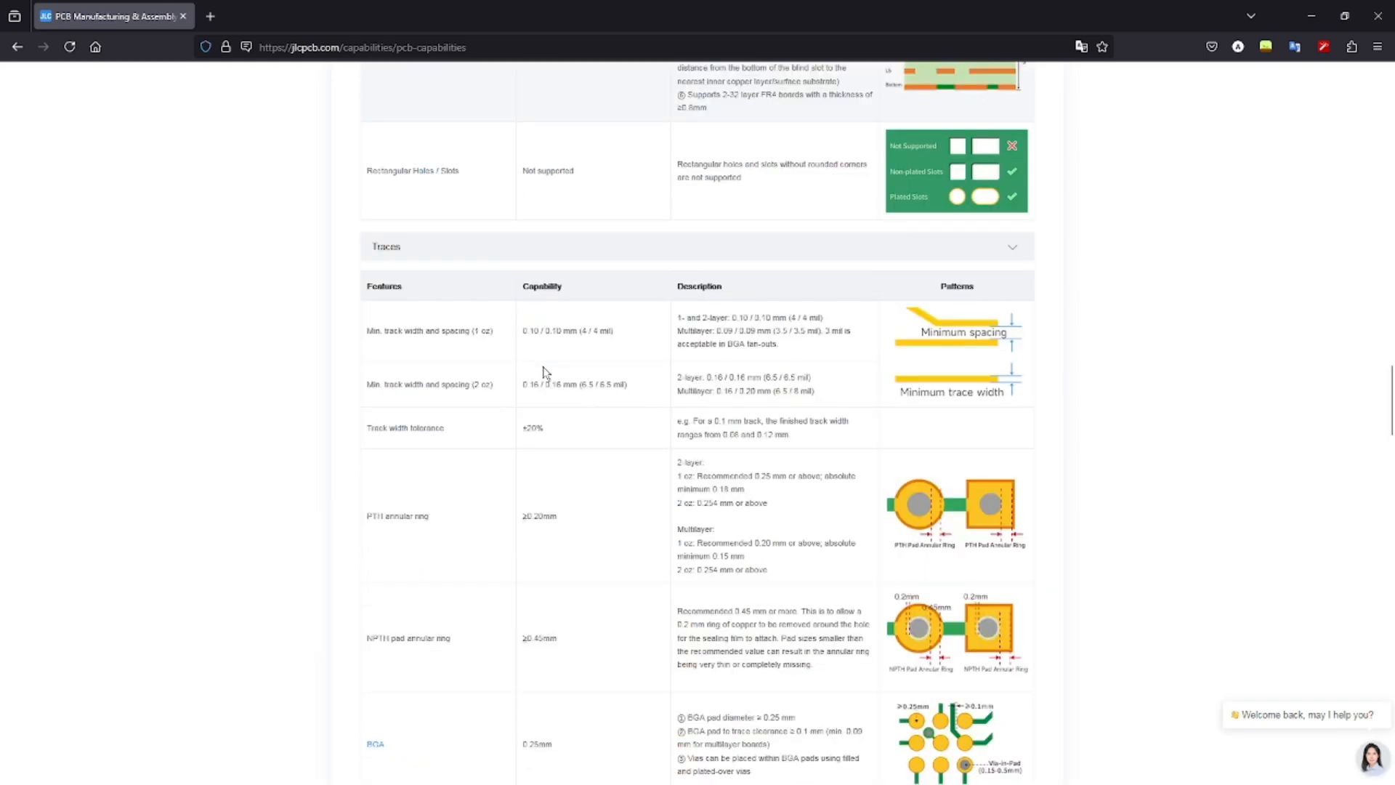
{"action": "scroll", "coordinate": [544, 372], "scroll_direction": "down", "scroll_amount": 15}
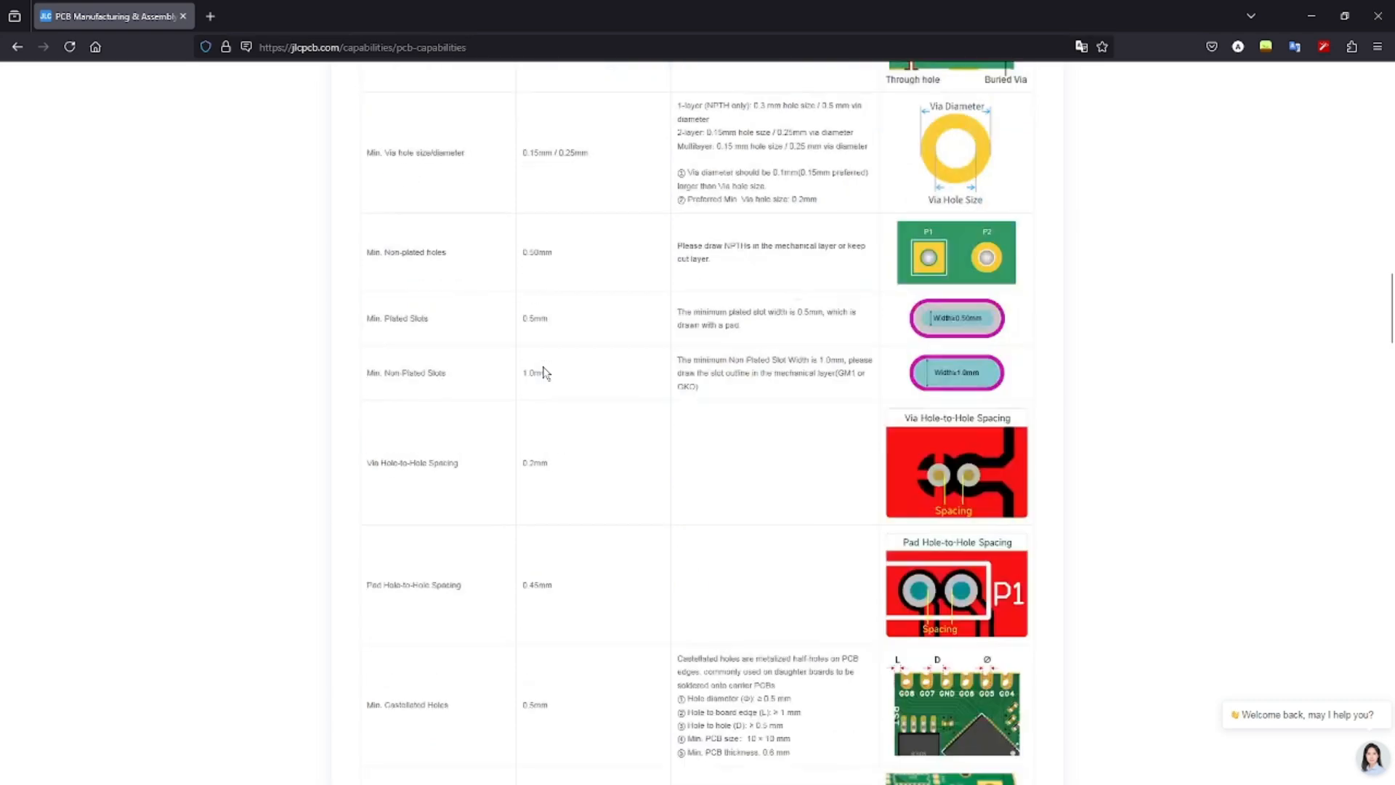
{"action": "scroll", "coordinate": [545, 372], "scroll_direction": "down", "scroll_amount": 20}
{"action": "scroll", "coordinate": [546, 373], "scroll_direction": "up", "scroll_amount": 5}
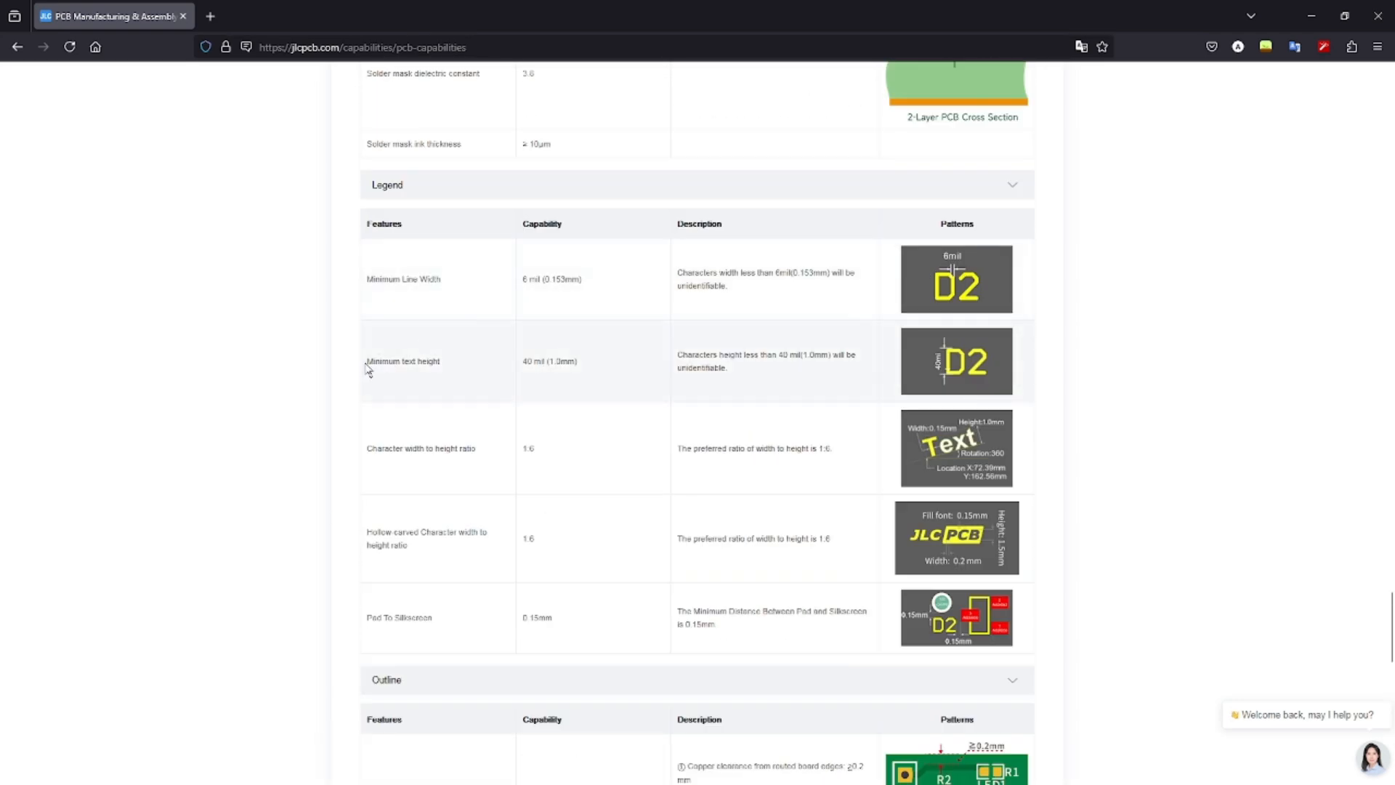
{"action": "left_click_drag", "start_coordinate": [365, 364], "coordinate": [608, 372]}
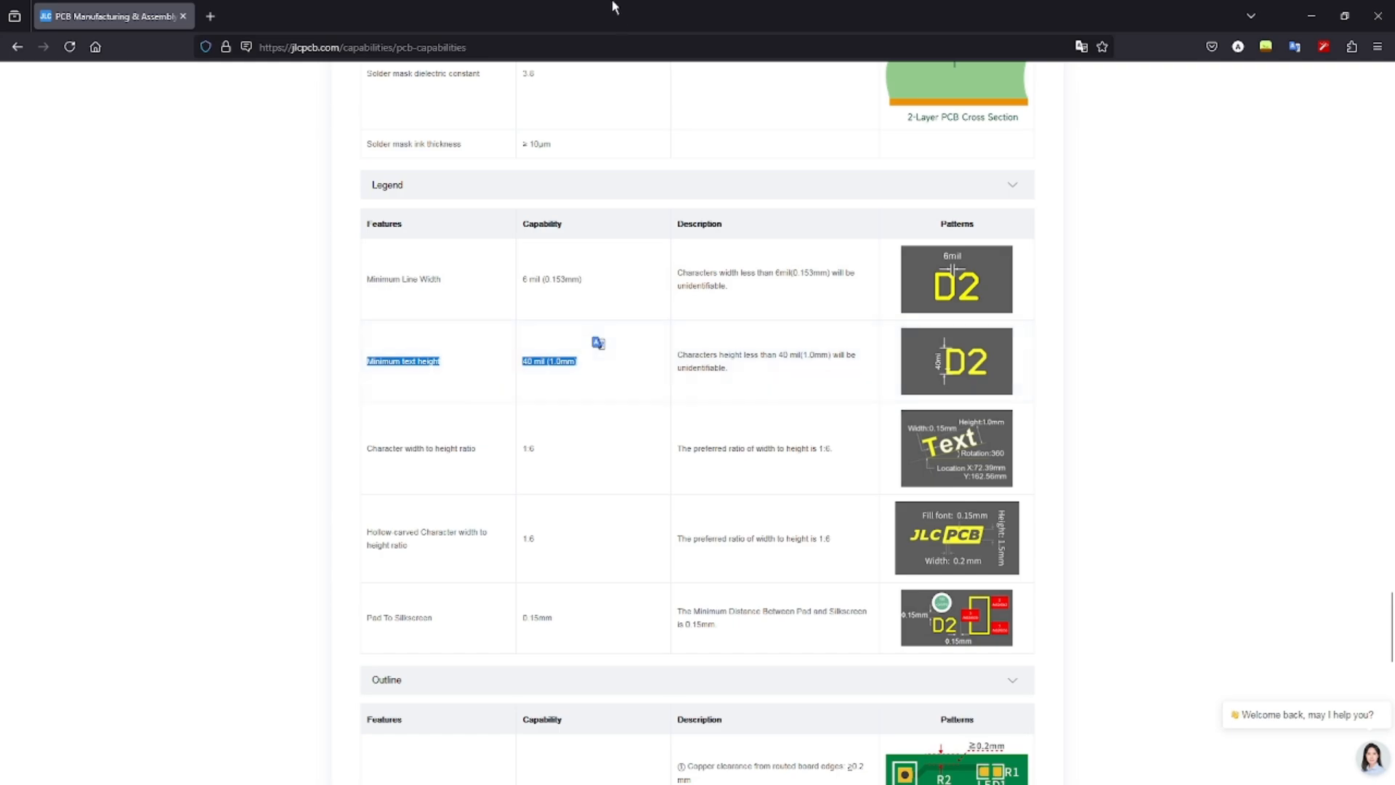
{"action": "left_click_drag", "start_coordinate": [613, 7], "coordinate": [922, 51]}
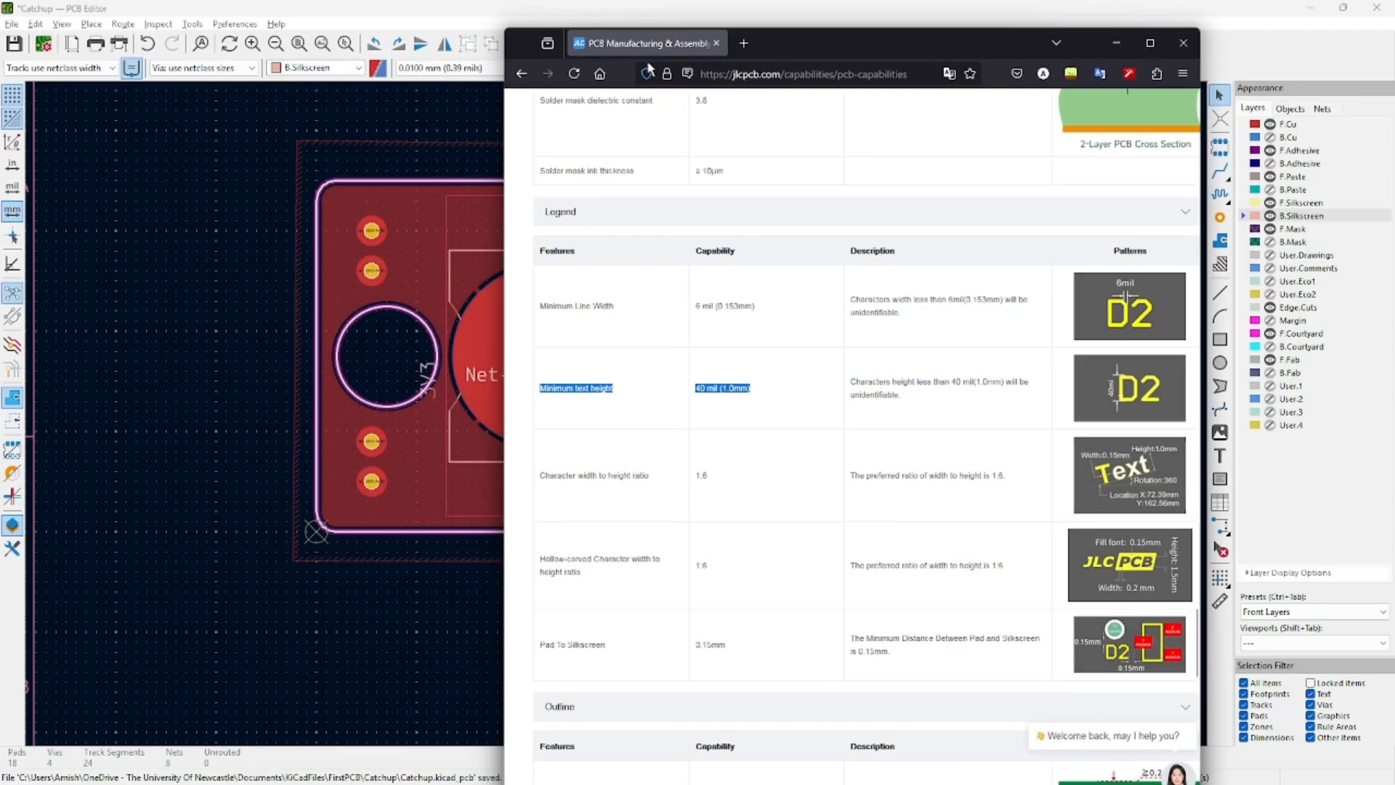
Compare the DRC's SW1 text-height warning against JLCPCB's 1.0 mm minimum, then close the checker.
{"action": "left_click", "coordinate": [456, 29]}
{"action": "left_click", "coordinate": [666, 46]}
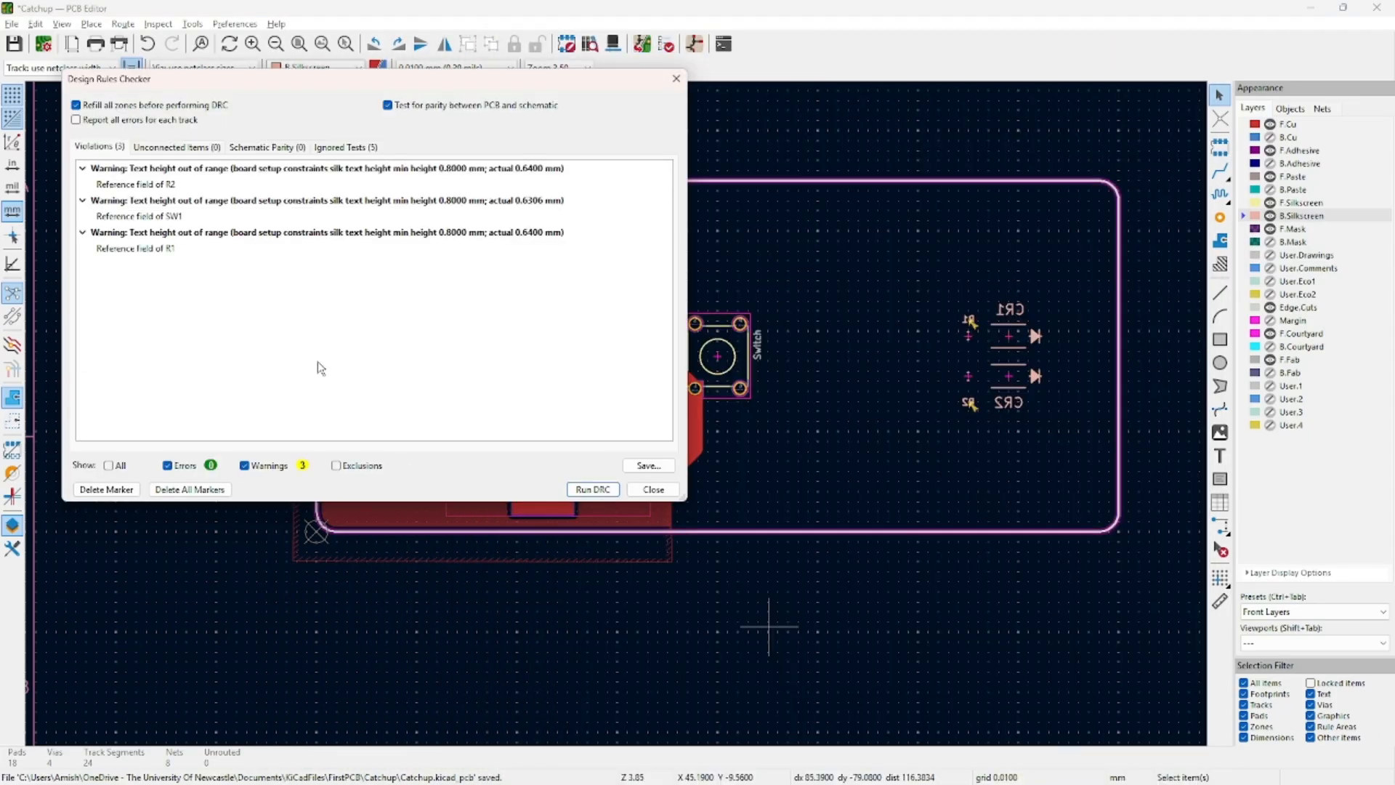
{"action": "left_click", "coordinate": [486, 201]}
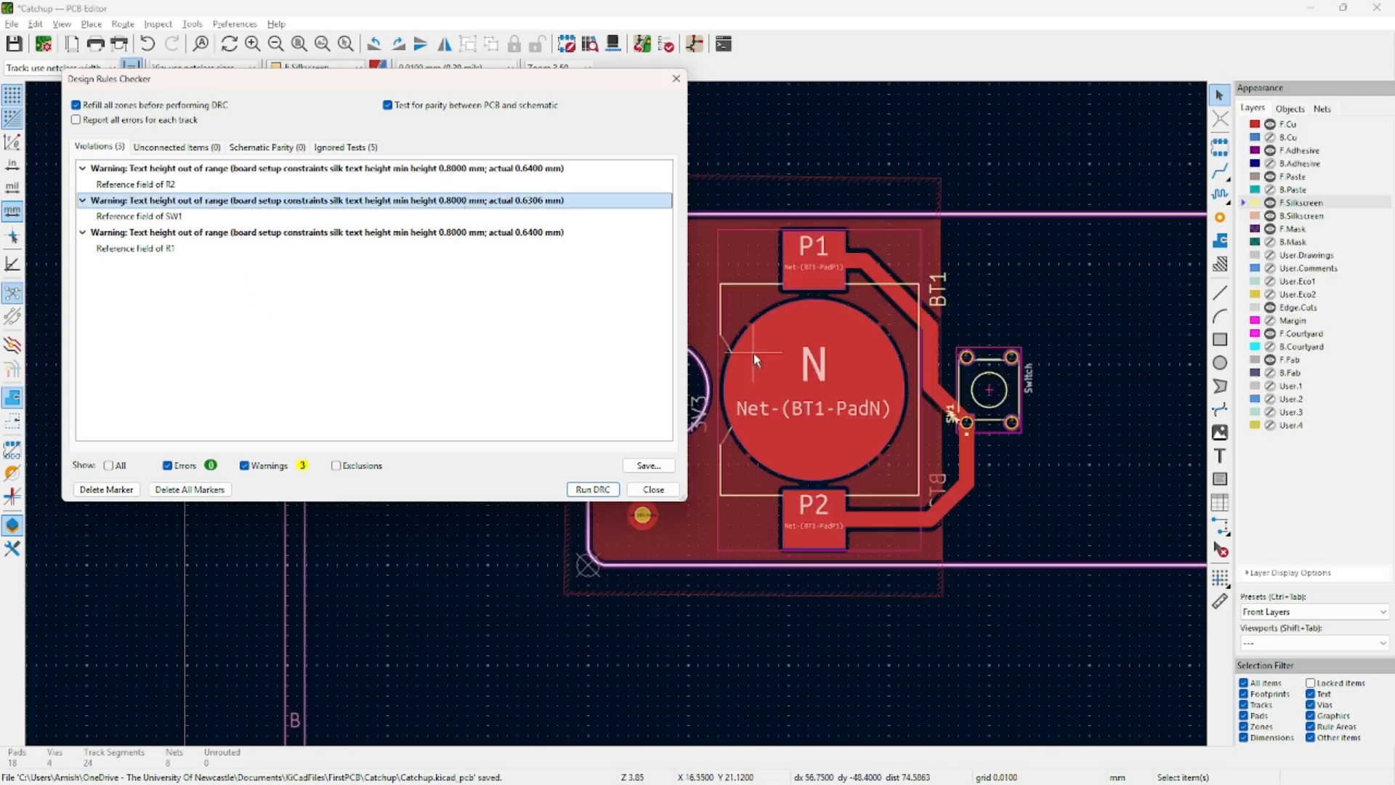
{"action": "key", "text": "alt+Tab"}
{"action": "left_click_drag", "start_coordinate": [720, 389], "coordinate": [746, 392]}
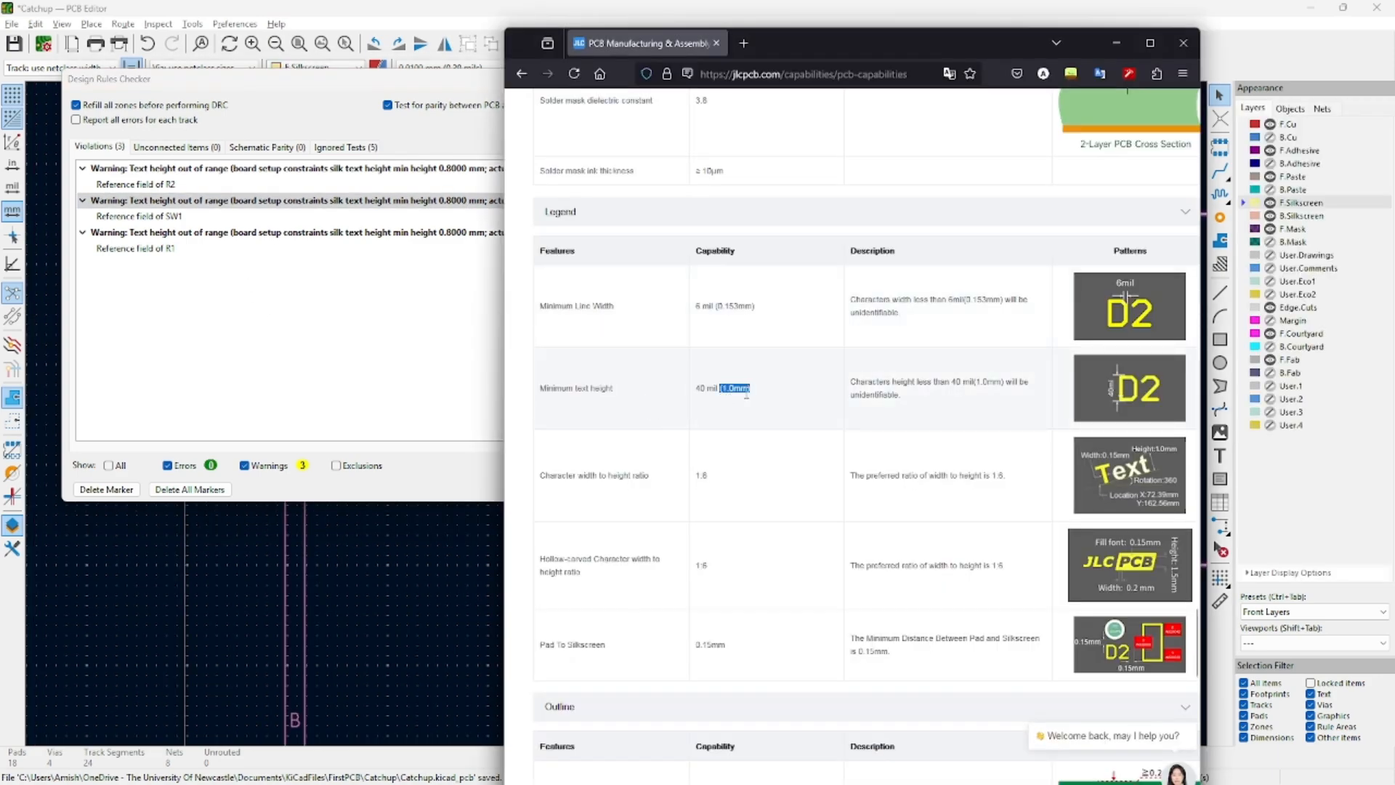
{"action": "left_click", "coordinate": [377, 85]}
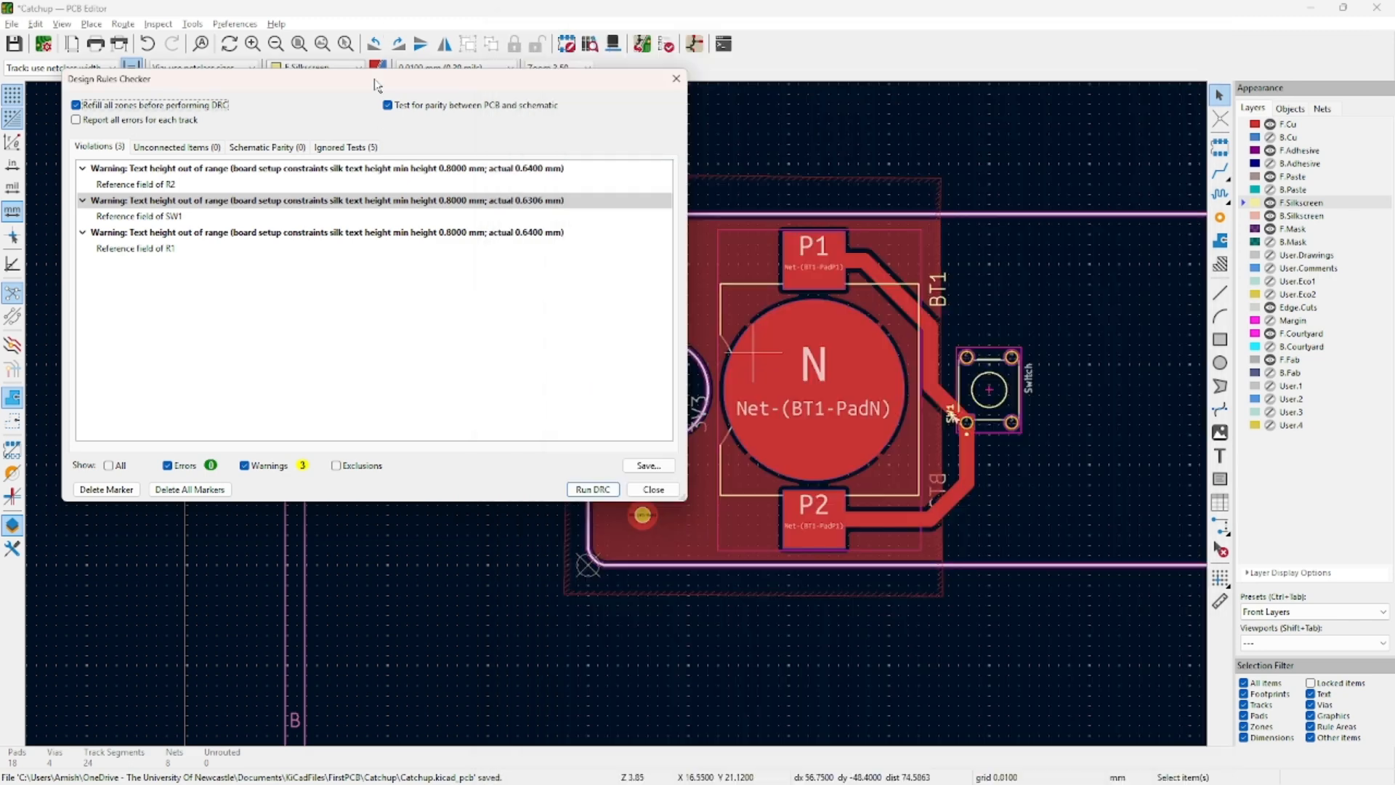
{"action": "left_click", "coordinate": [628, 491]}
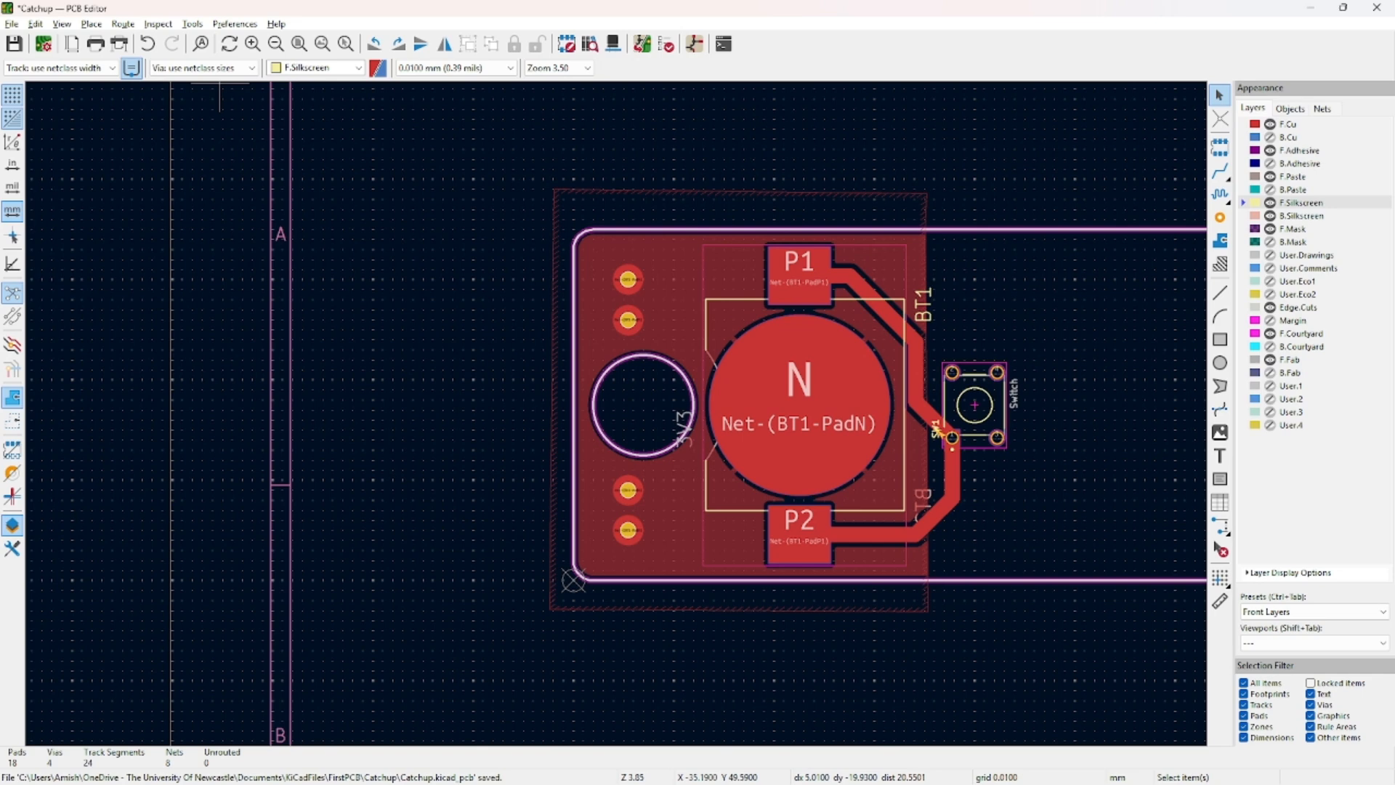
{"action": "key", "text": "alt+Tab"}
Review JLCPCB's capability limits, noting rectangular slots are not supported.
{"action": "scroll", "coordinate": [516, 649], "scroll_direction": "up", "scroll_amount": 4}
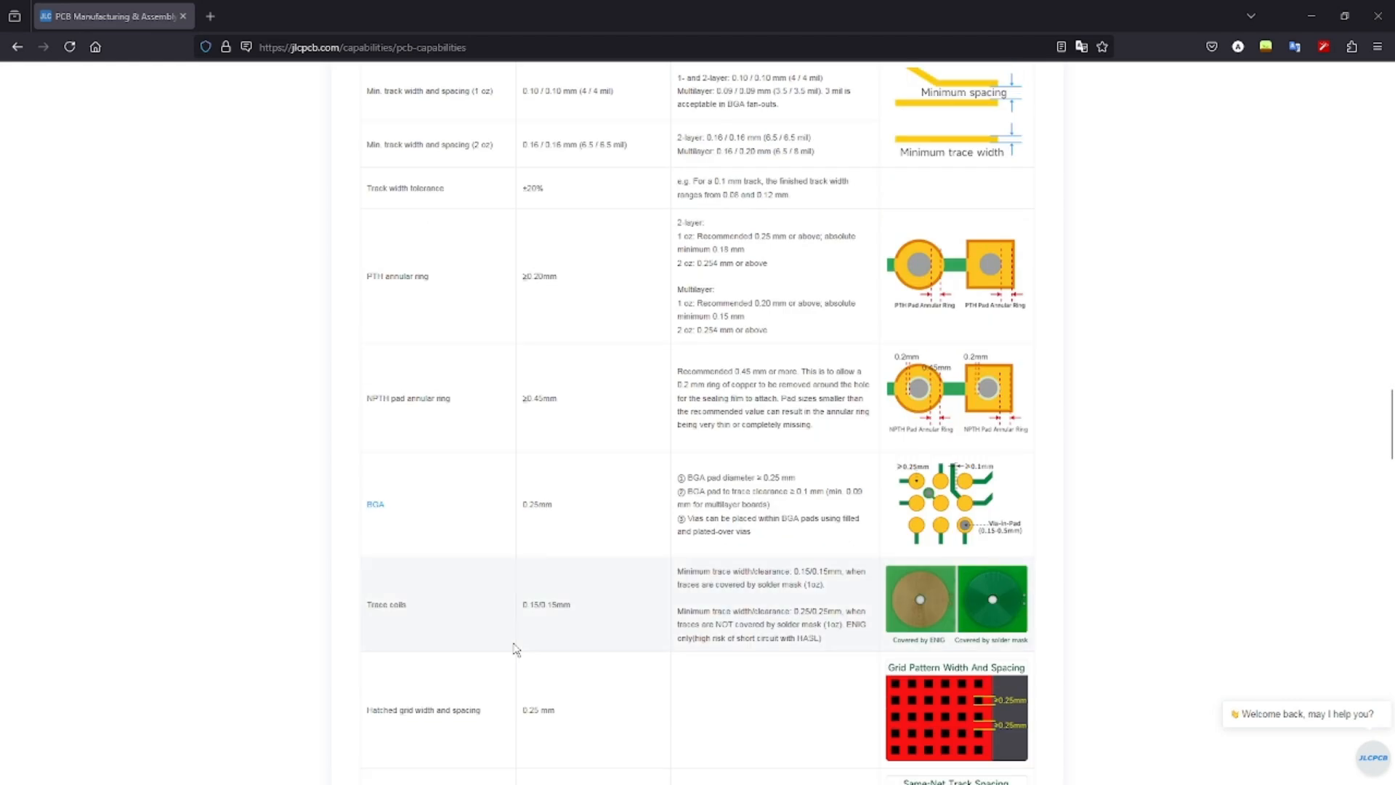
{"action": "scroll", "coordinate": [515, 636], "scroll_direction": "down", "scroll_amount": 2}
{"action": "scroll", "coordinate": [515, 636], "scroll_direction": "up", "scroll_amount": 10}
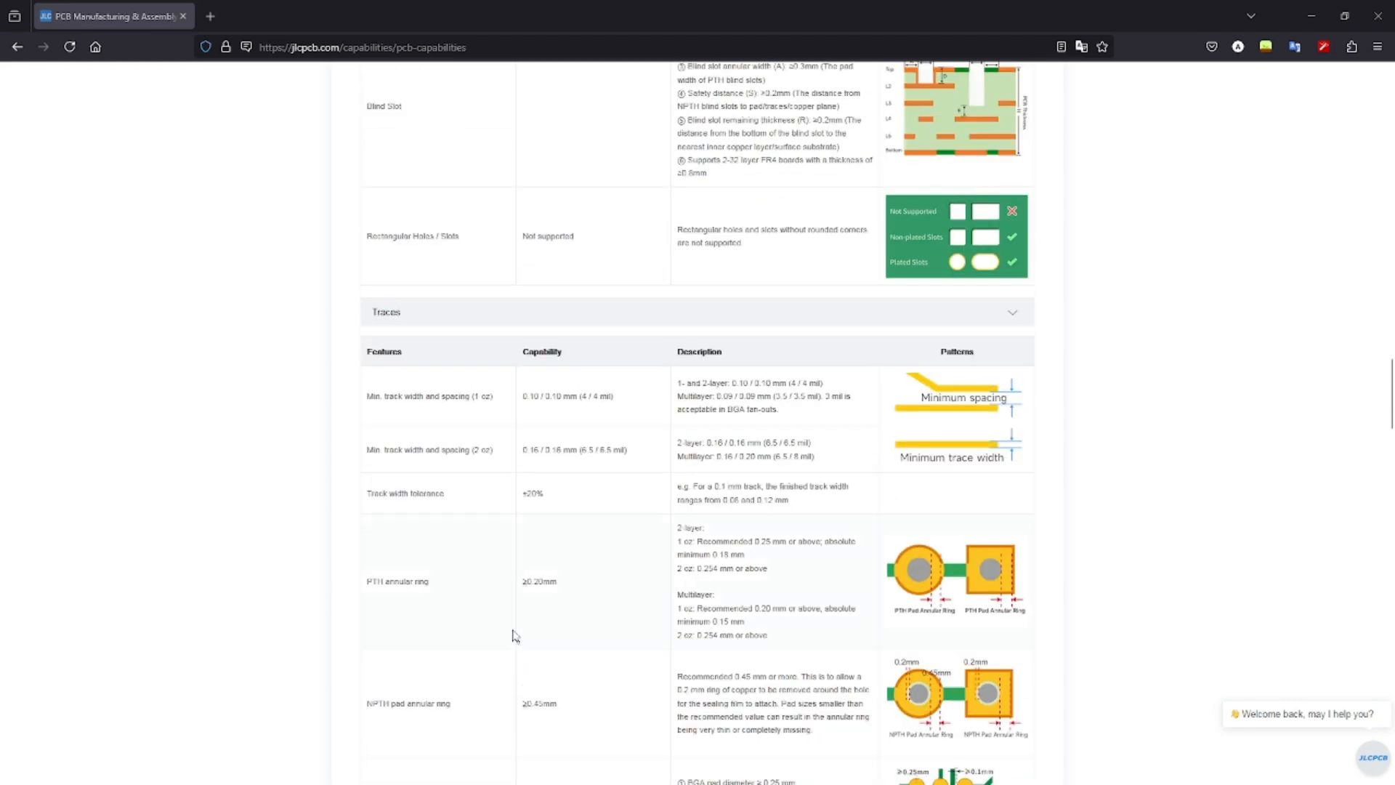
{"action": "left_click_drag", "start_coordinate": [431, 541], "coordinate": [584, 550]}
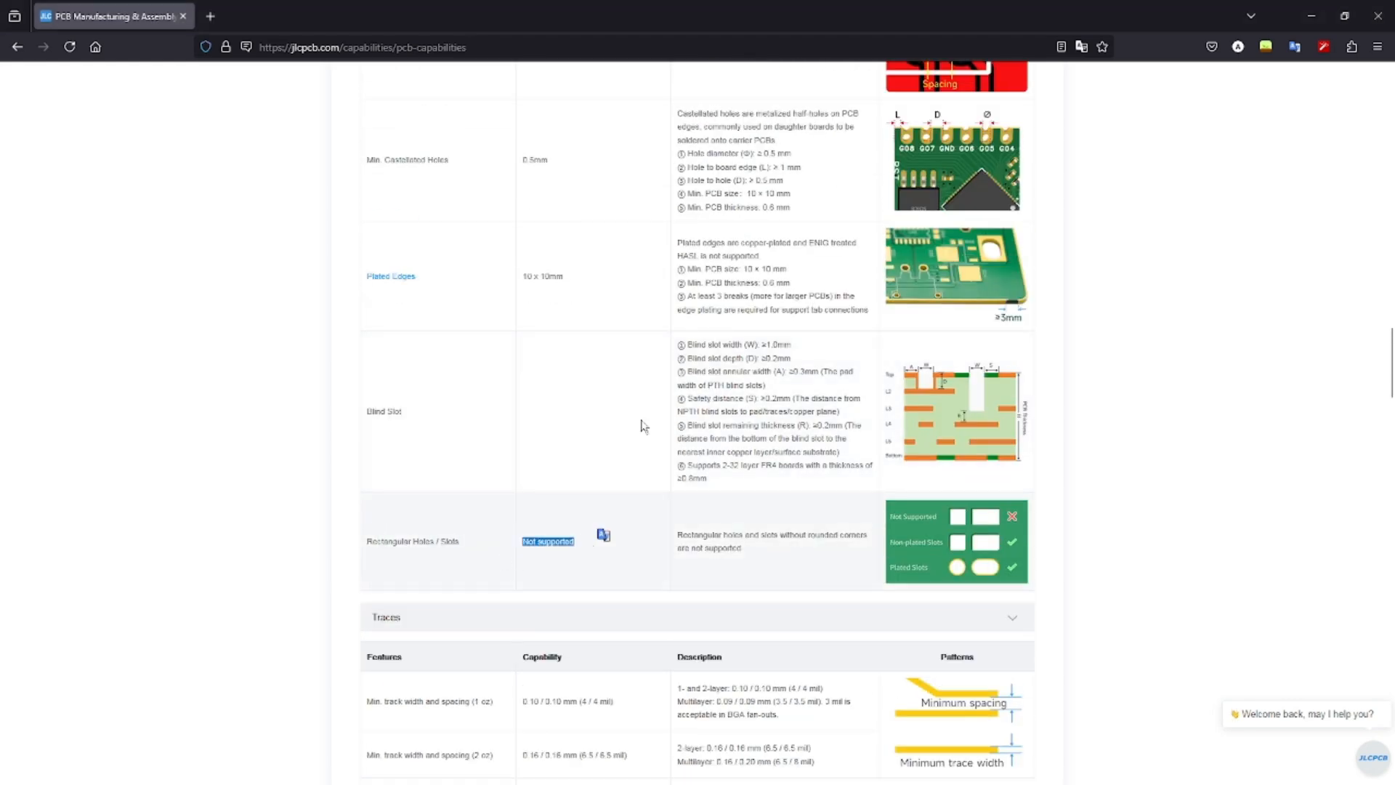
{"action": "double_click", "coordinate": [702, 28]}
{"action": "double_click", "coordinate": [627, 34]}
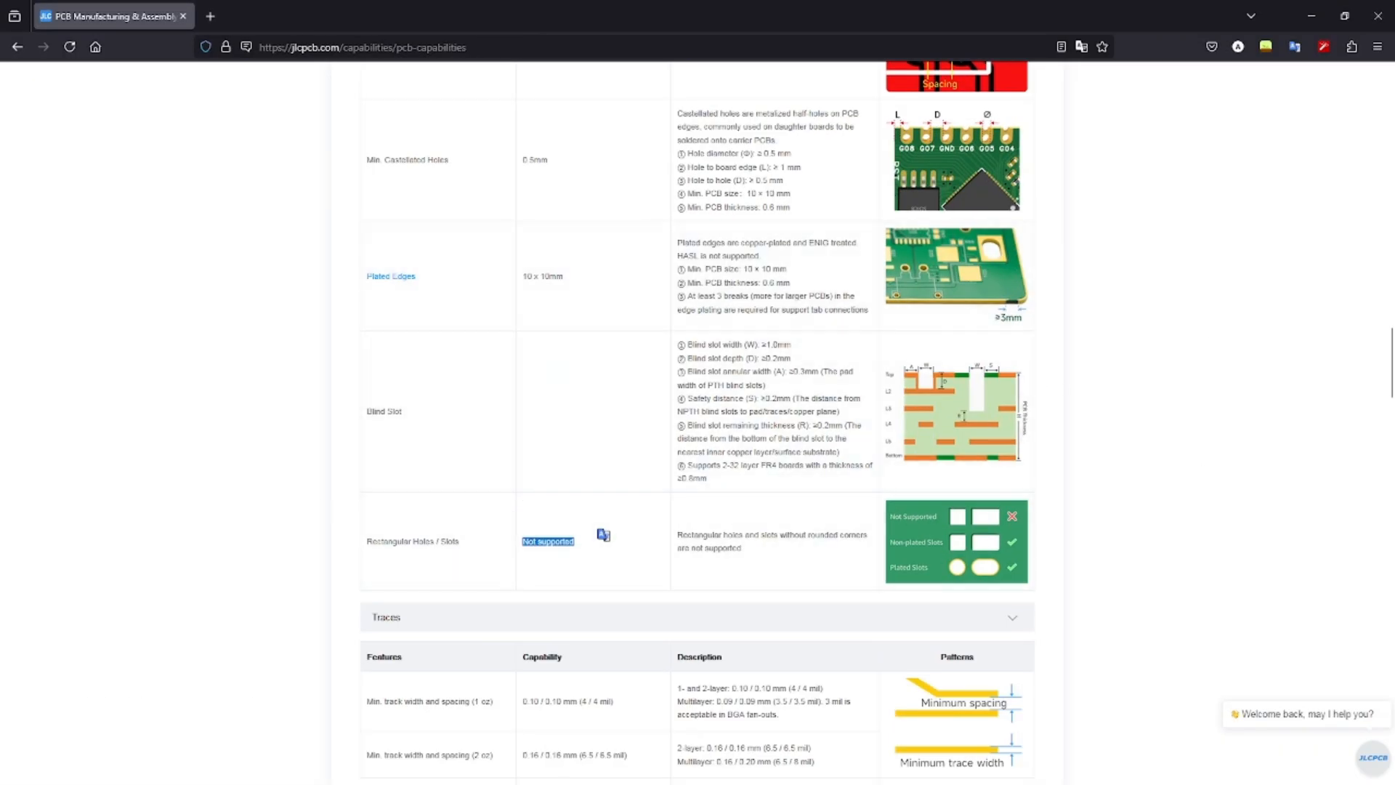
Download the KiCad-DesignRules GitHub repository as a ZIP archive.
{"action": "left_click_drag", "start_coordinate": [1, 756], "coordinate": [685, 1]}
{"action": "left_click", "coordinate": [343, 382]}
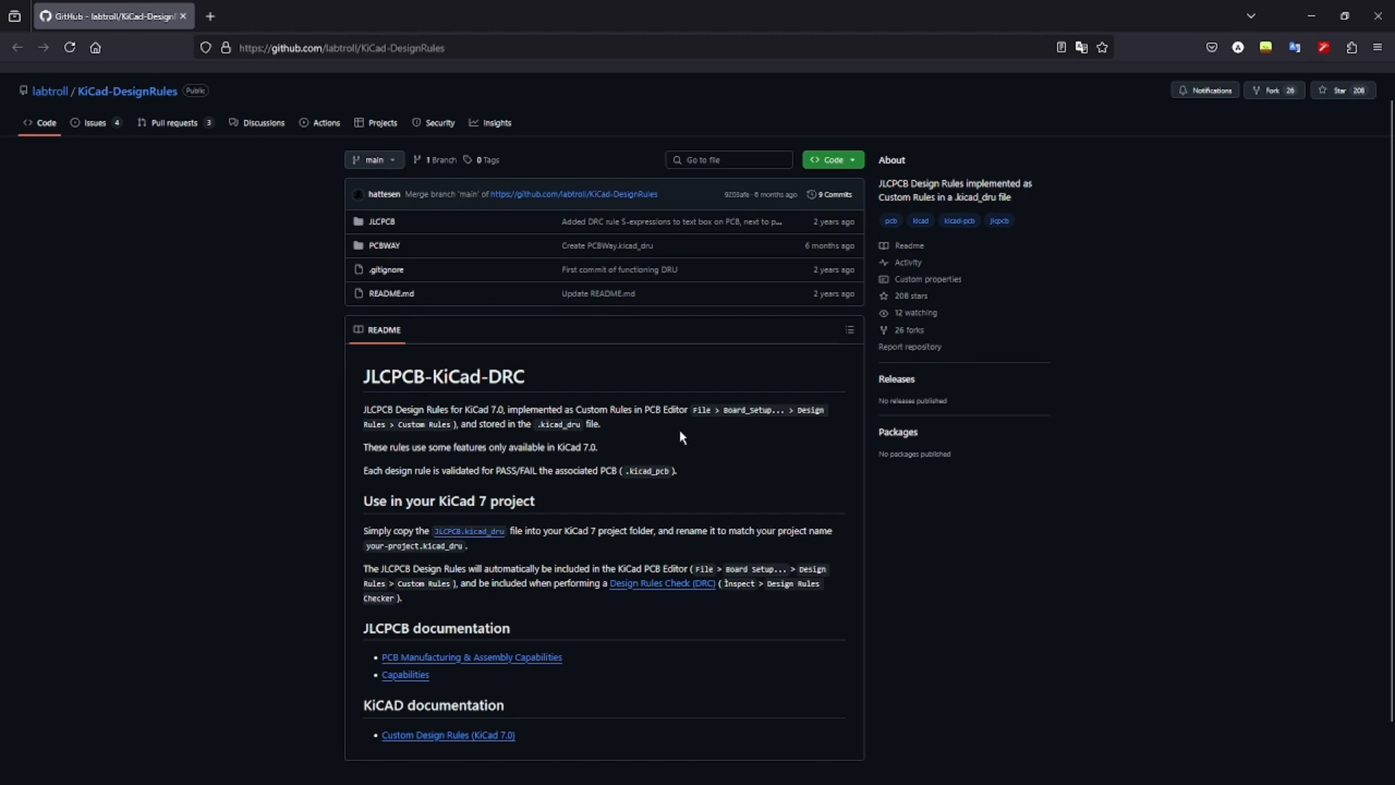
{"action": "left_click", "coordinate": [832, 160]}
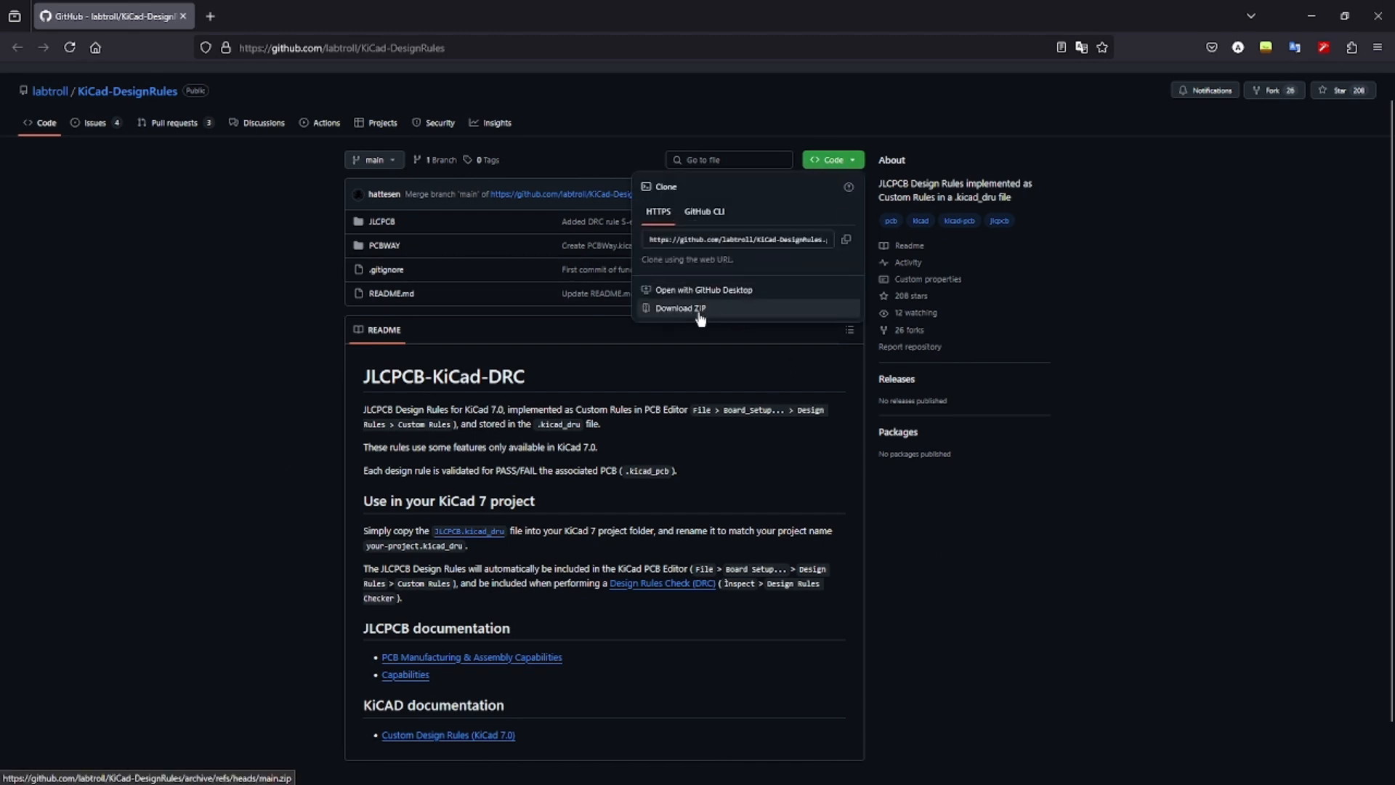
{"action": "left_click", "coordinate": [700, 313]}
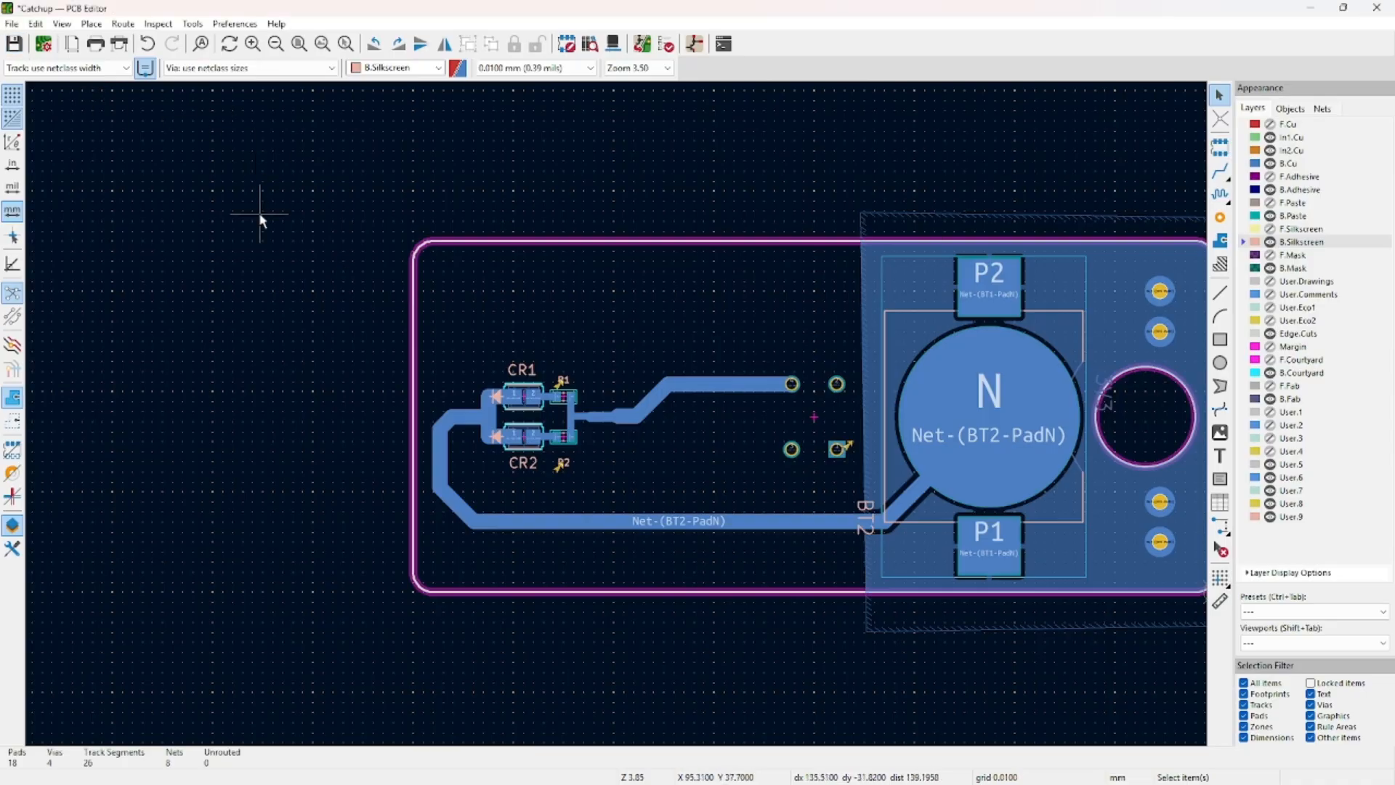
In Board Setup's Custom Rules, choose Downloads/KiCad-DesignRules-main/JLCPCB/JLCPCB.kicad_pcb as the import source.
{"action": "left_click", "coordinate": [12, 23]}
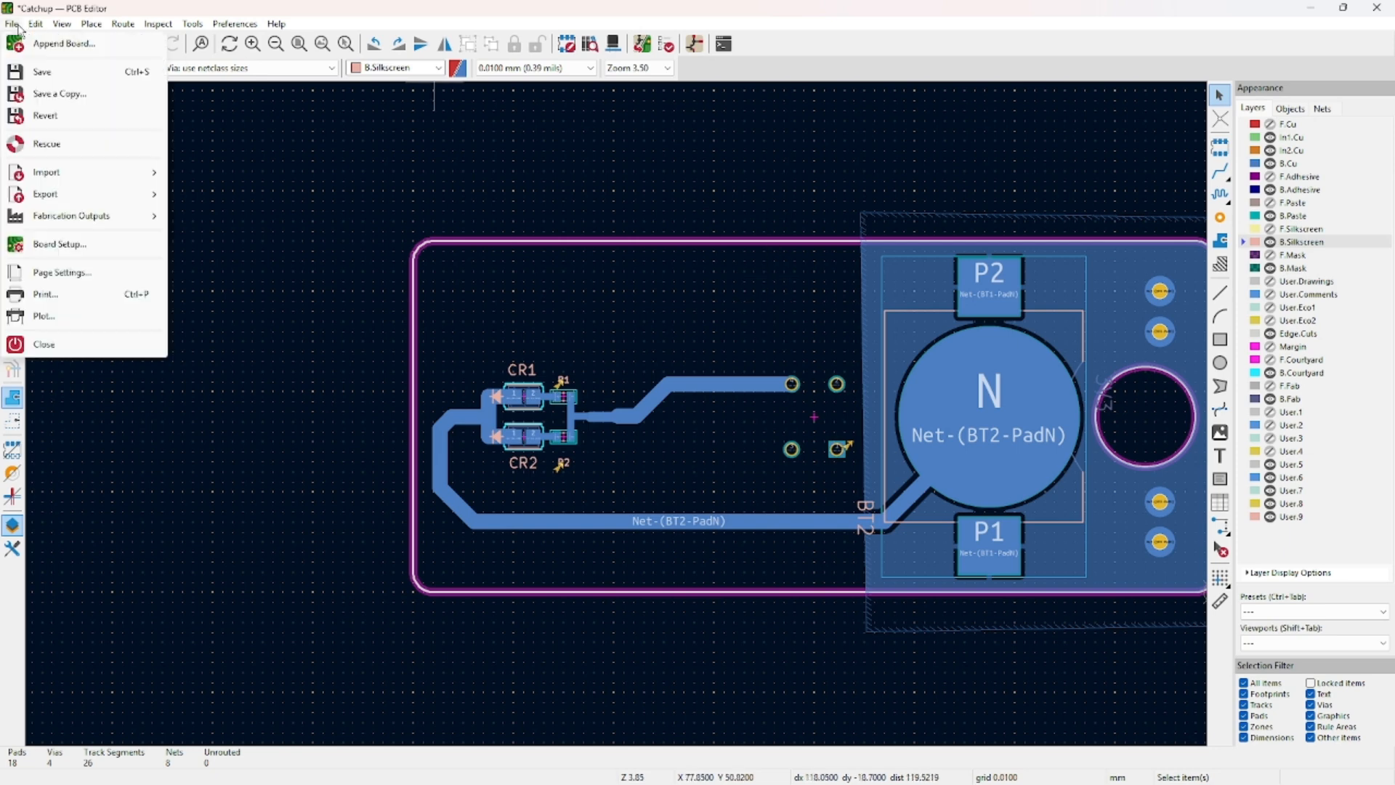
{"action": "left_click", "coordinate": [59, 244]}
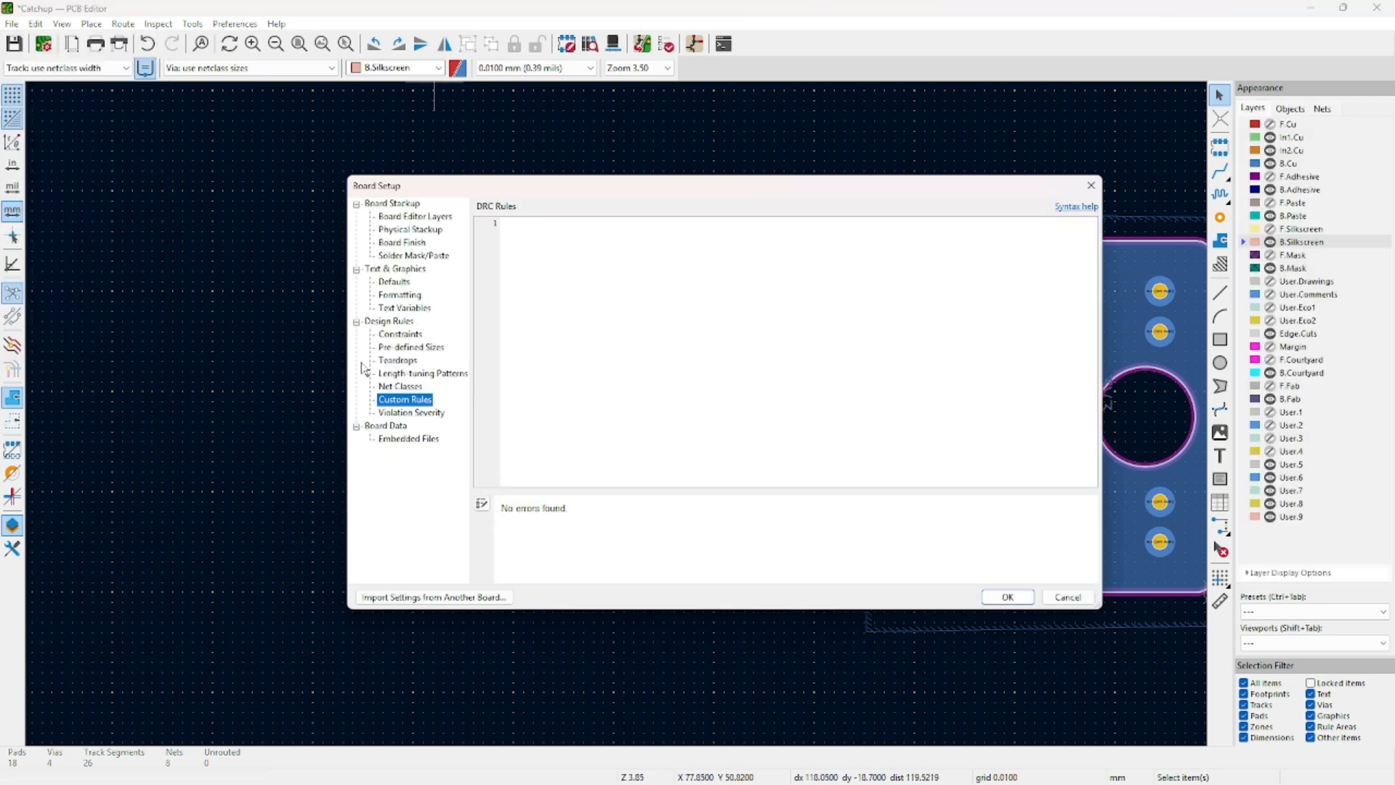
{"action": "left_click", "coordinate": [399, 333]}
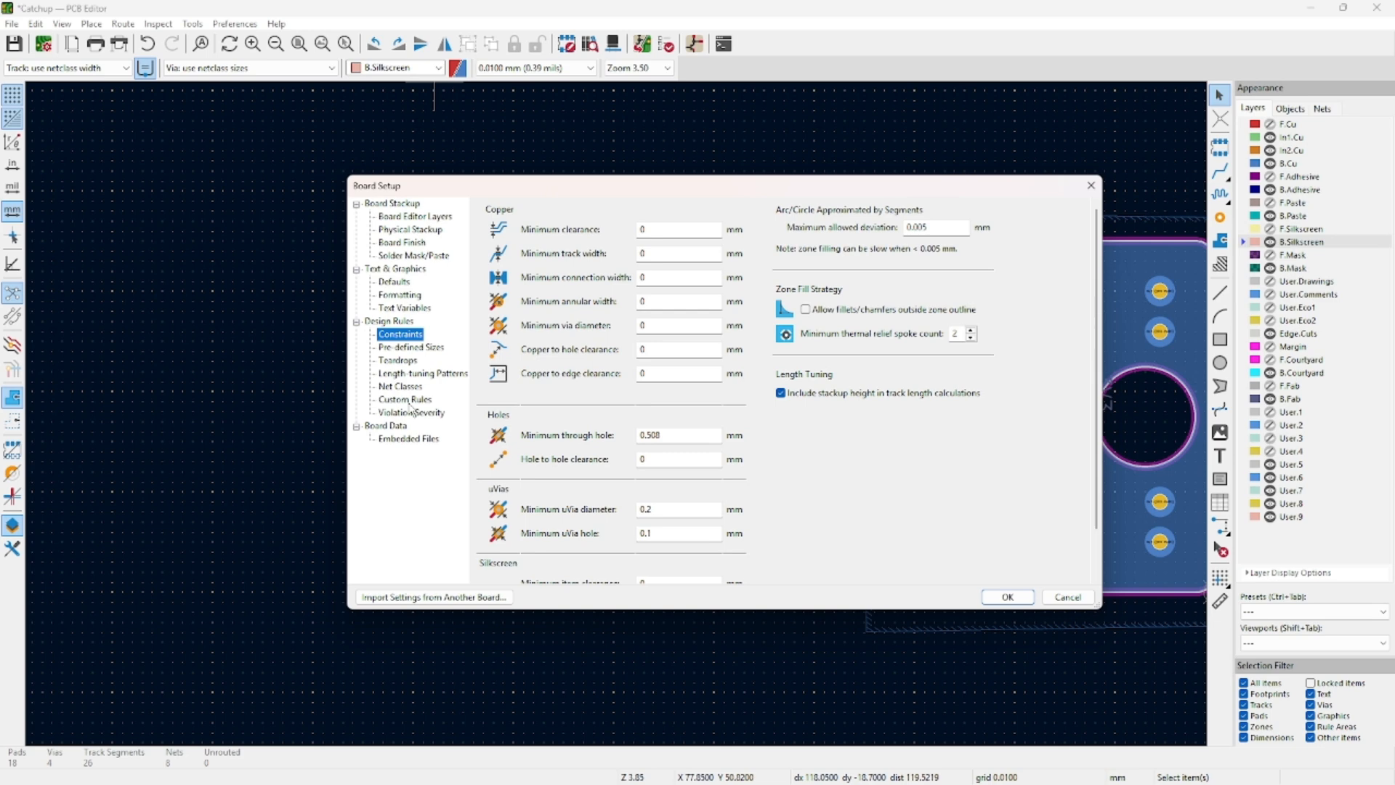
{"action": "left_click", "coordinate": [411, 401]}
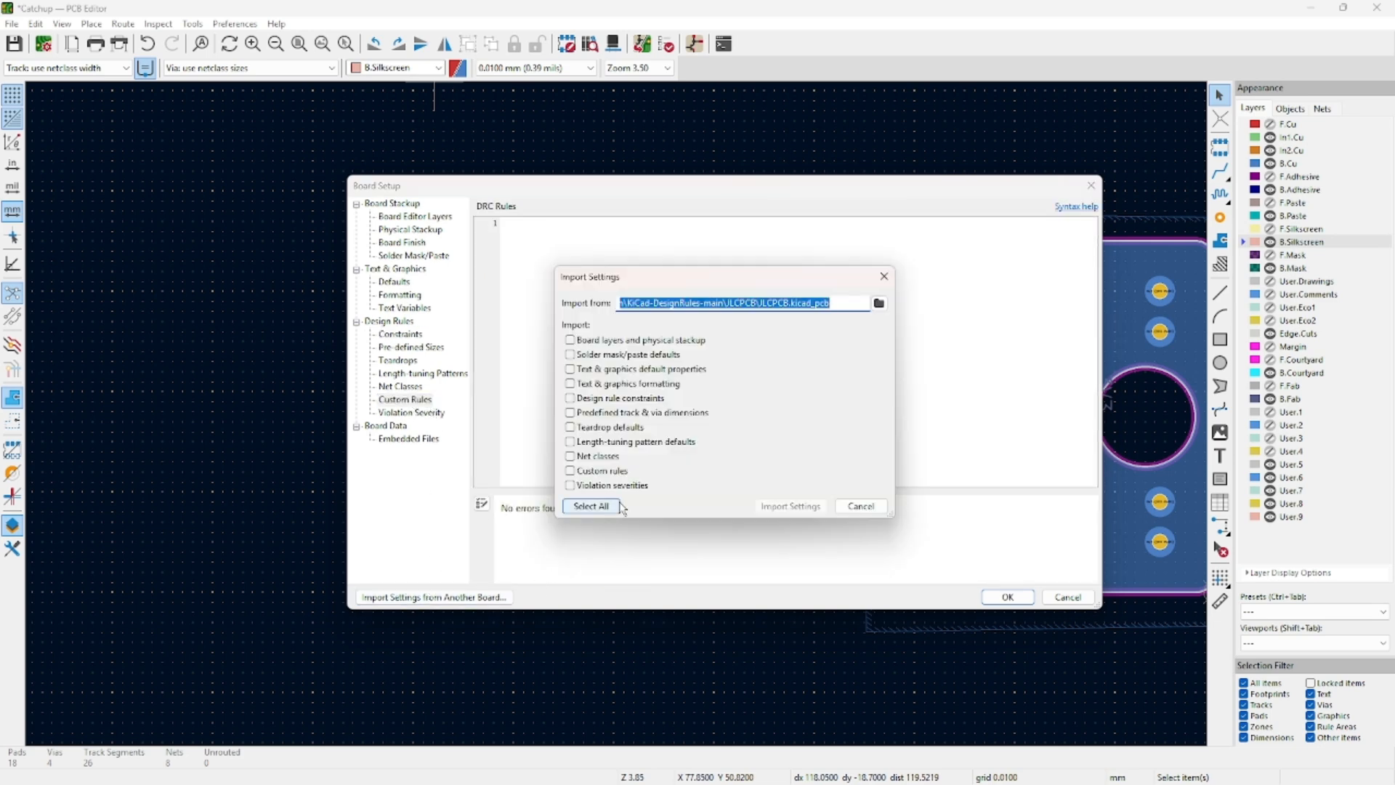
{"action": "left_click", "coordinate": [879, 302]}
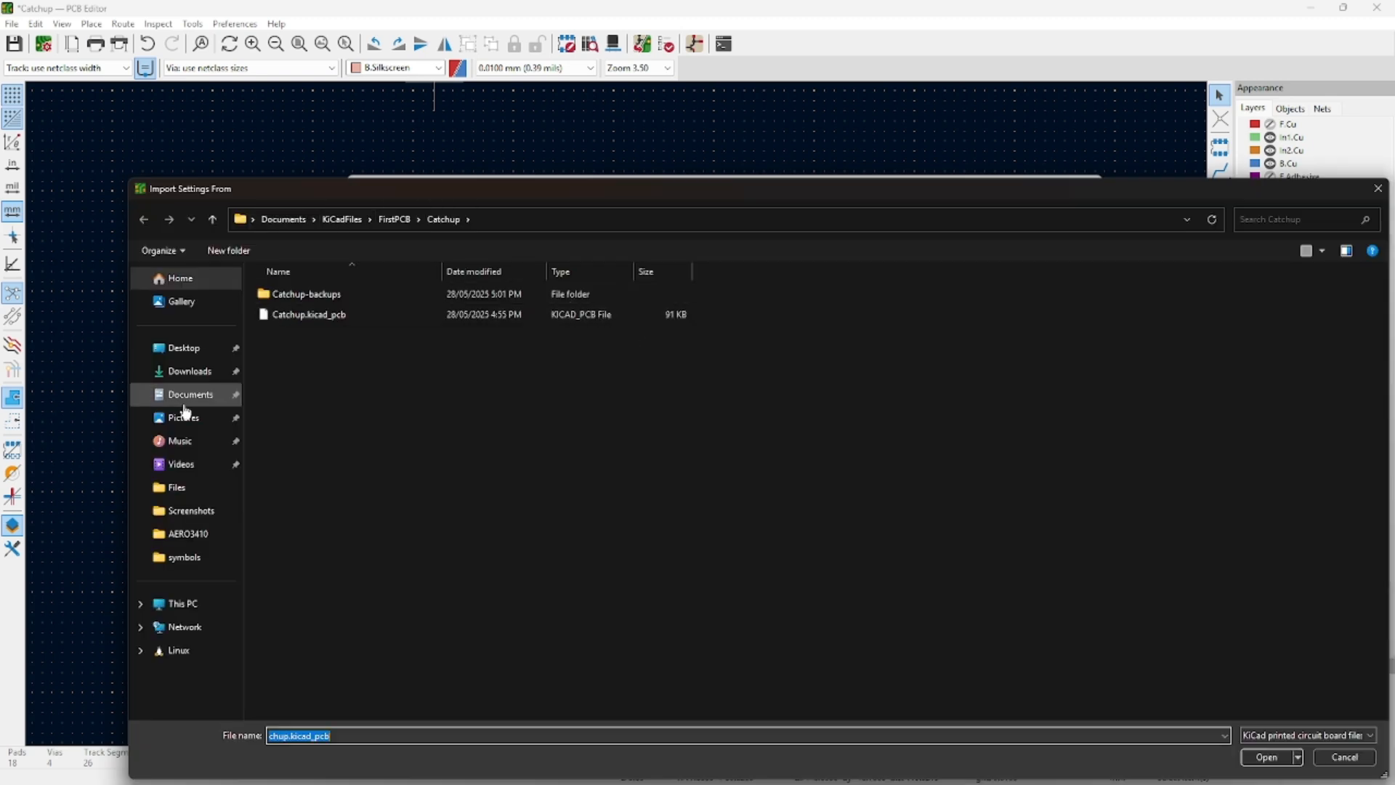
{"action": "left_click", "coordinate": [396, 219]}
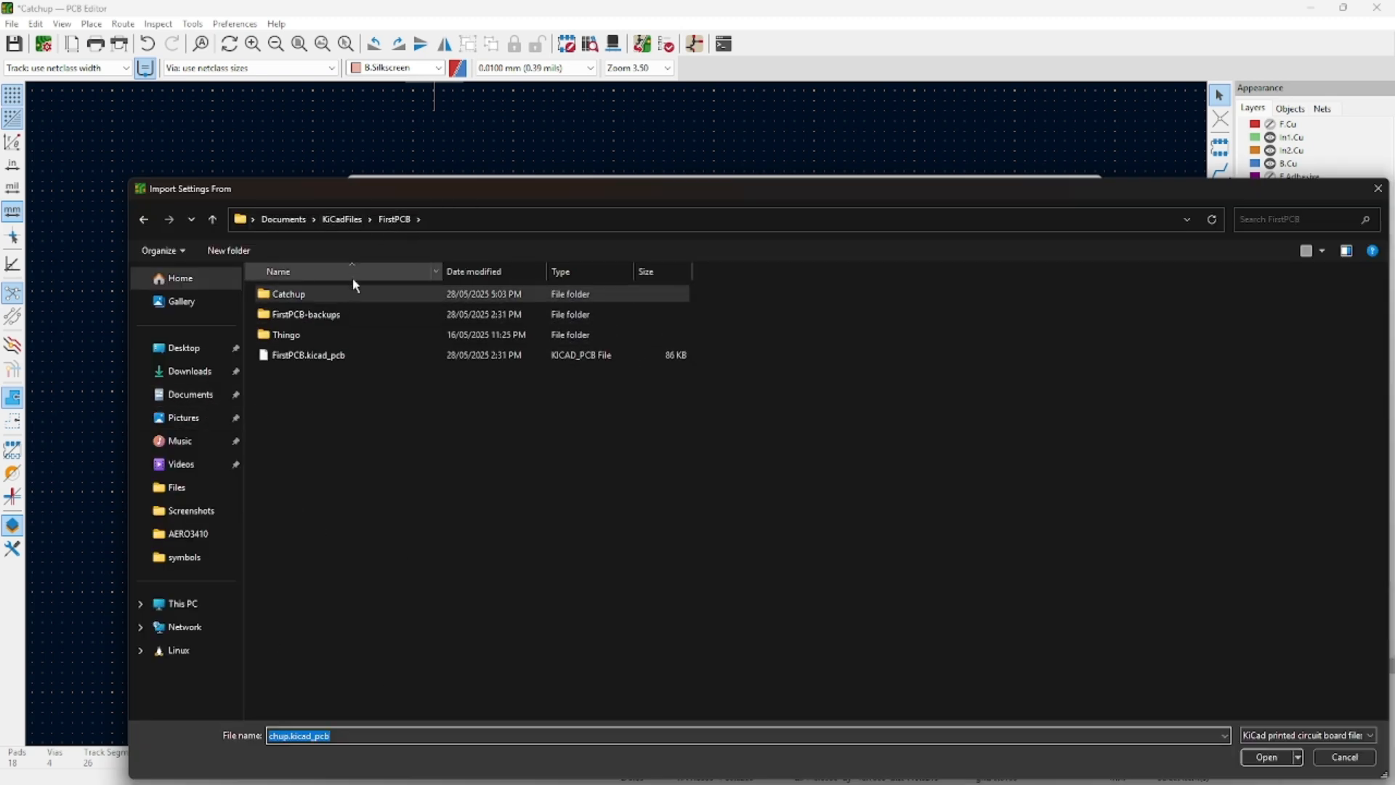
{"action": "left_click", "coordinate": [192, 378]}
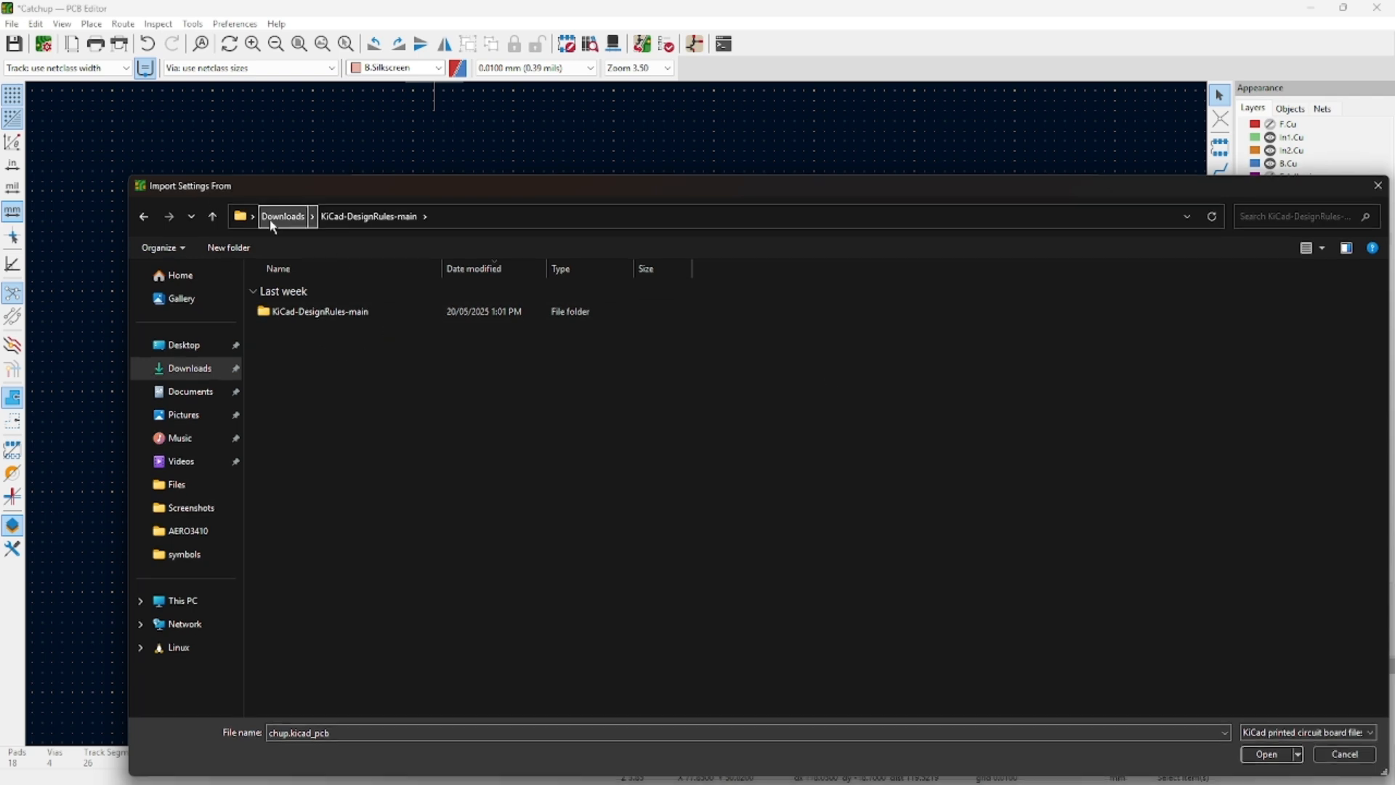
{"action": "double_click", "coordinate": [325, 314]}
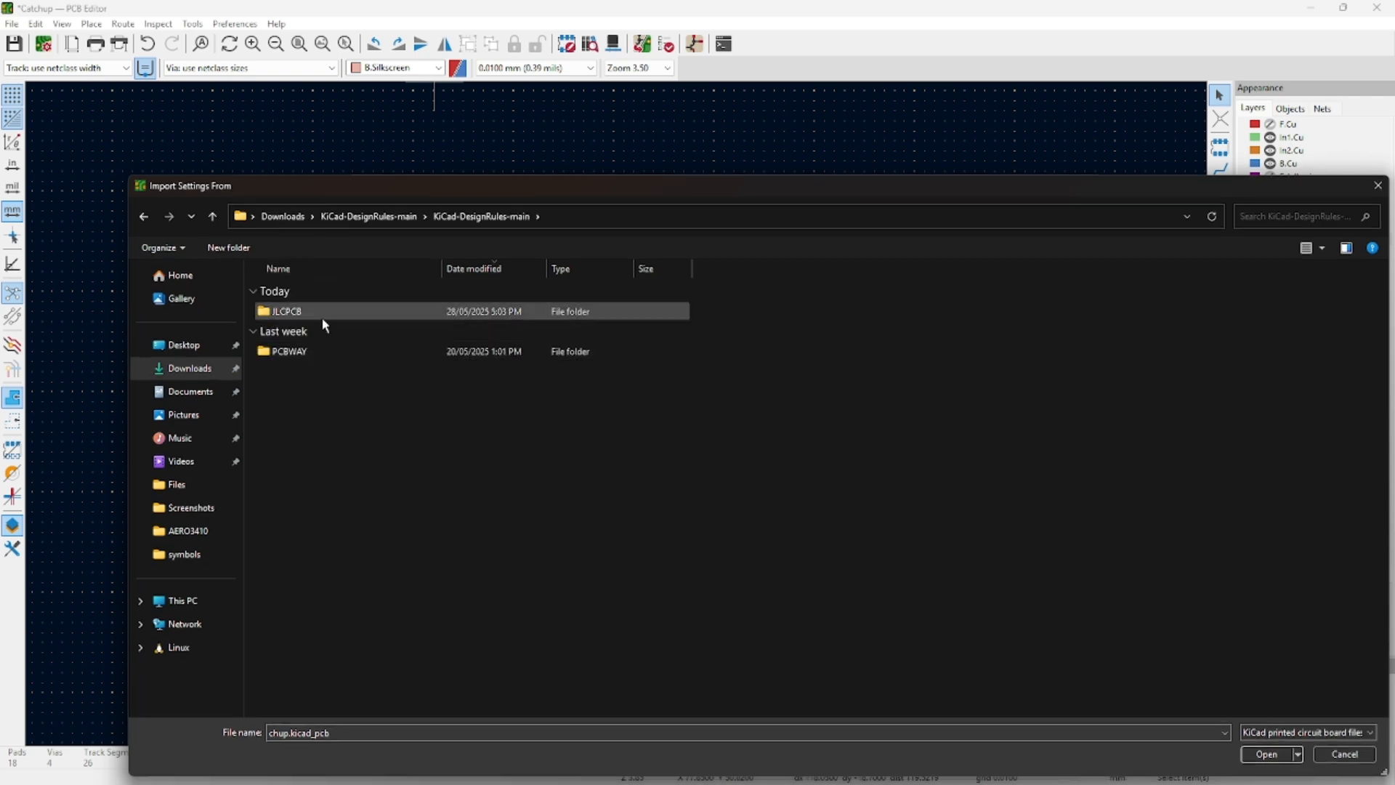
{"action": "double_click", "coordinate": [325, 313]}
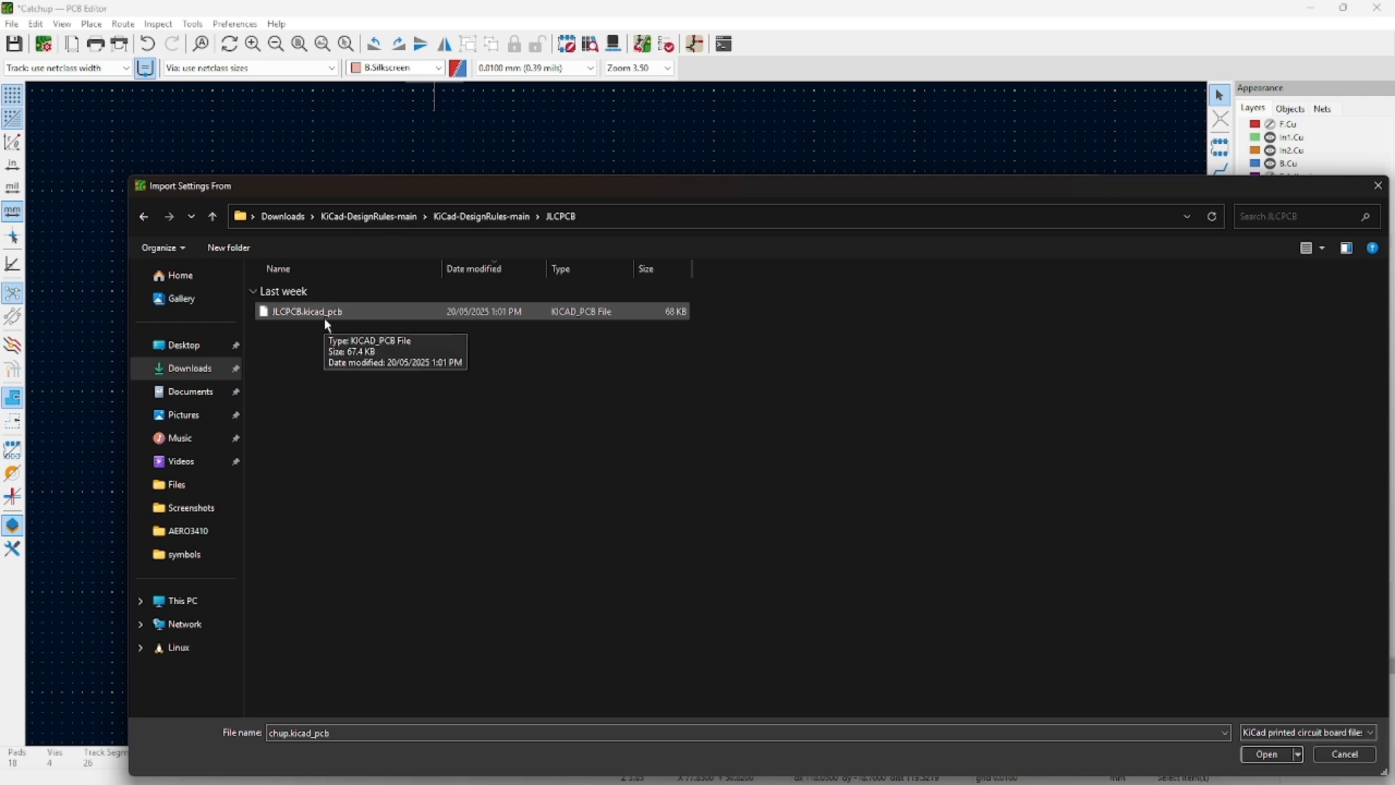
{"action": "double_click", "coordinate": [327, 314]}
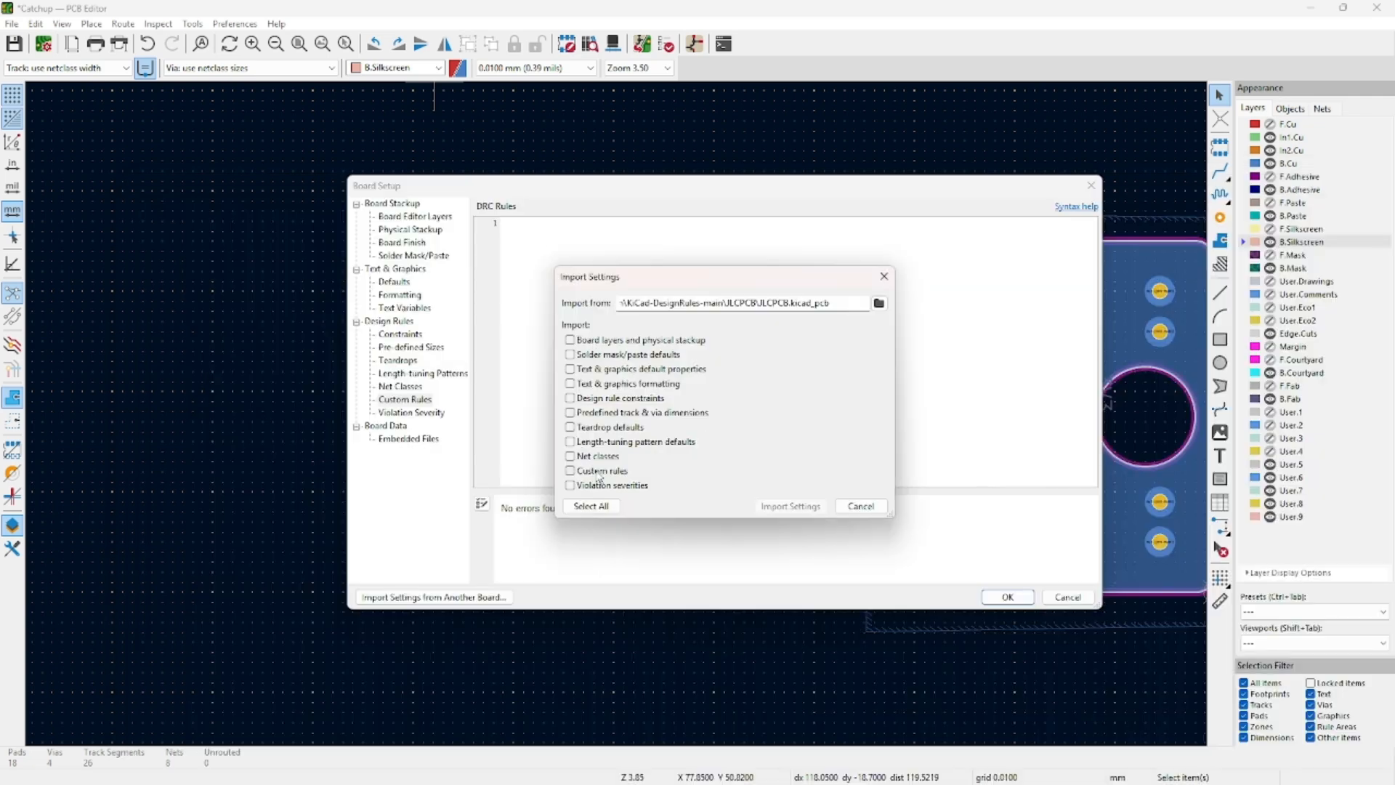
Import every settings category from JLCPCB.kicad_pcb and apply them to the board.
{"action": "left_click", "coordinate": [592, 506]}
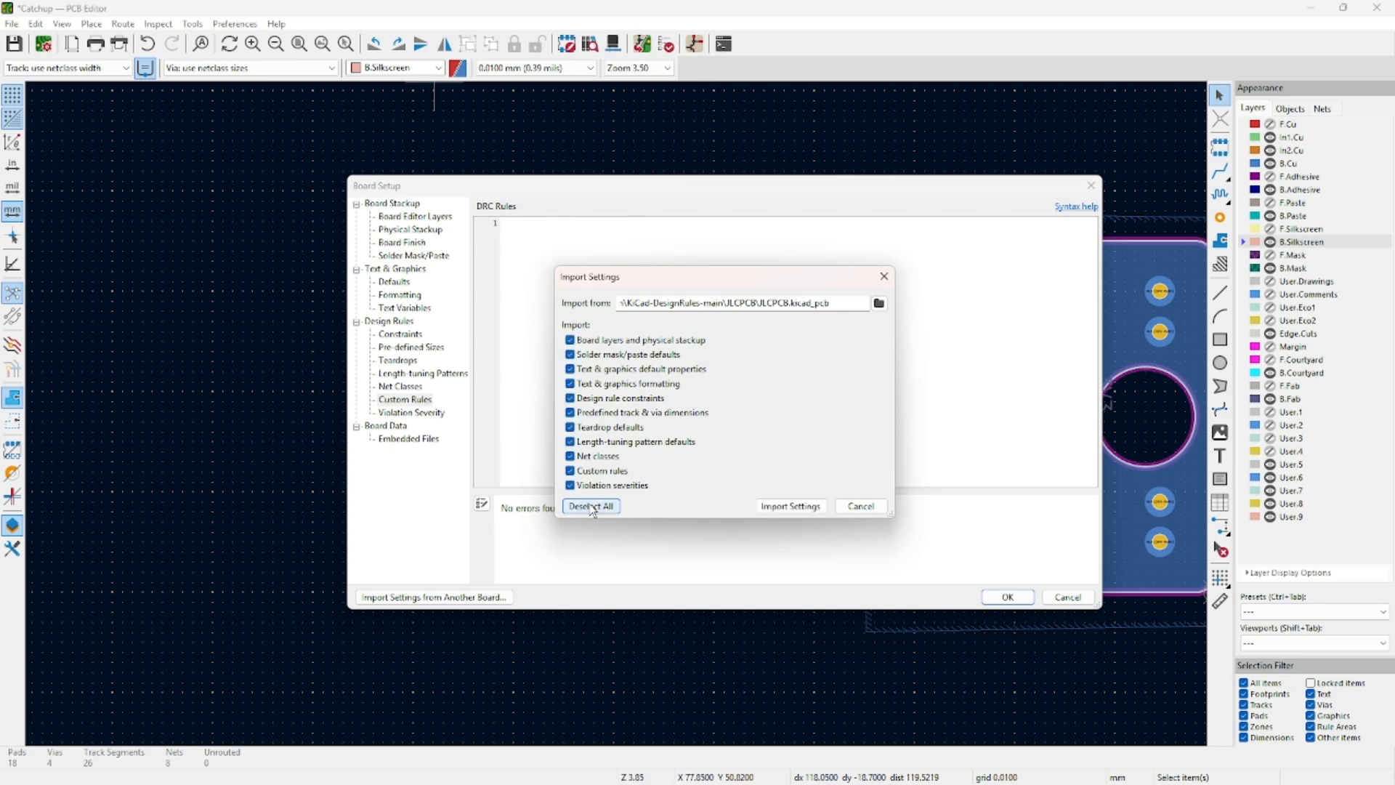
{"action": "left_click", "coordinate": [784, 507]}
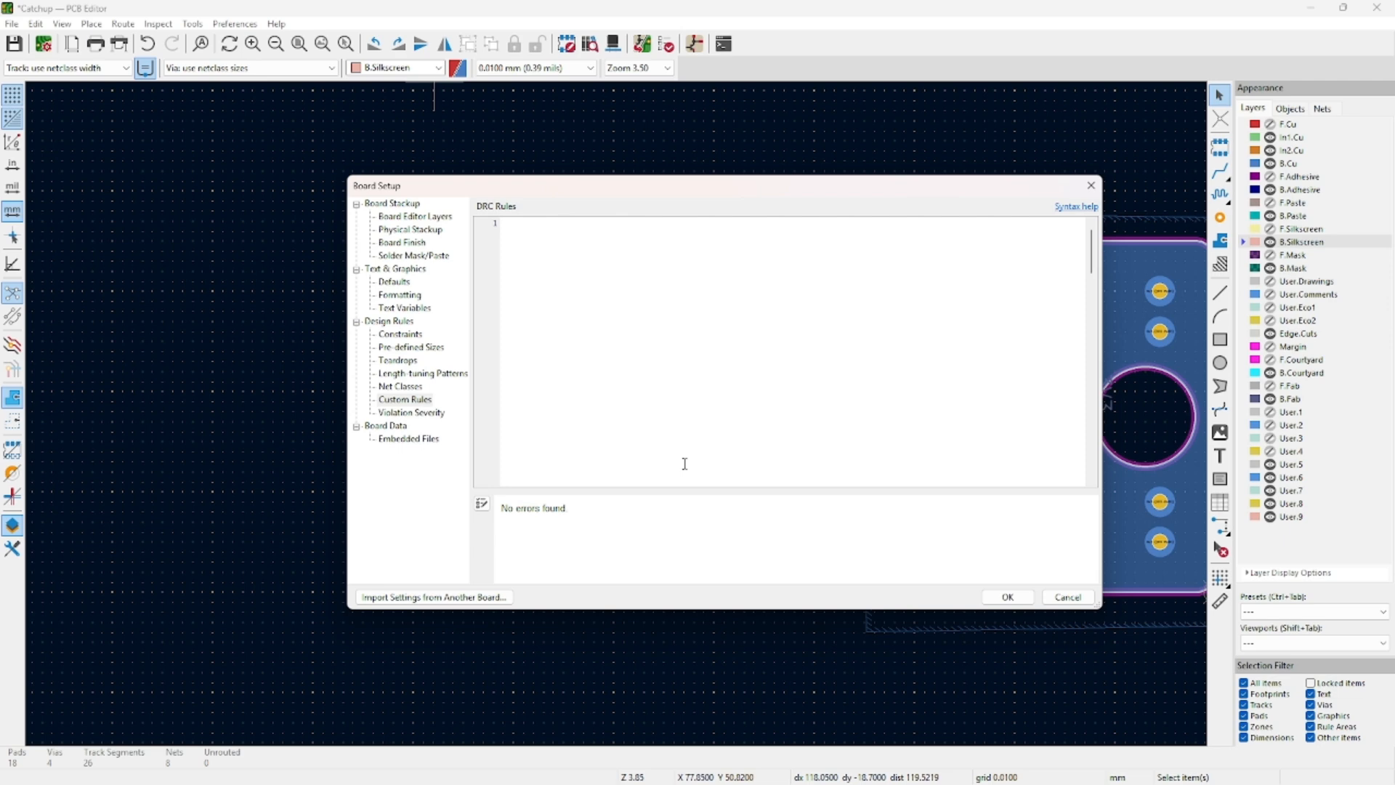
{"action": "left_click", "coordinate": [1008, 596]}
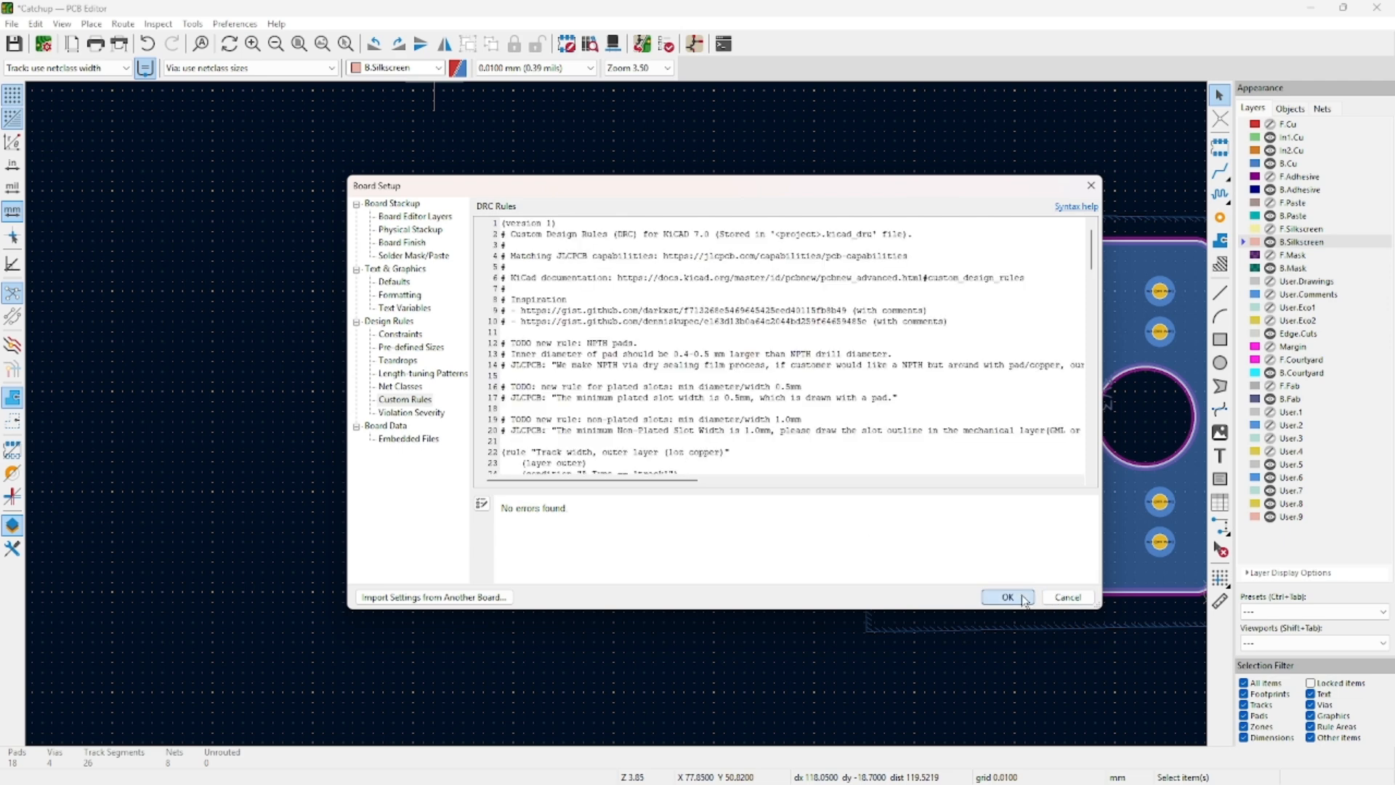
Run the design rules check and jump to the R1 silkscreen text-height warning.
{"action": "left_click", "coordinate": [666, 45]}
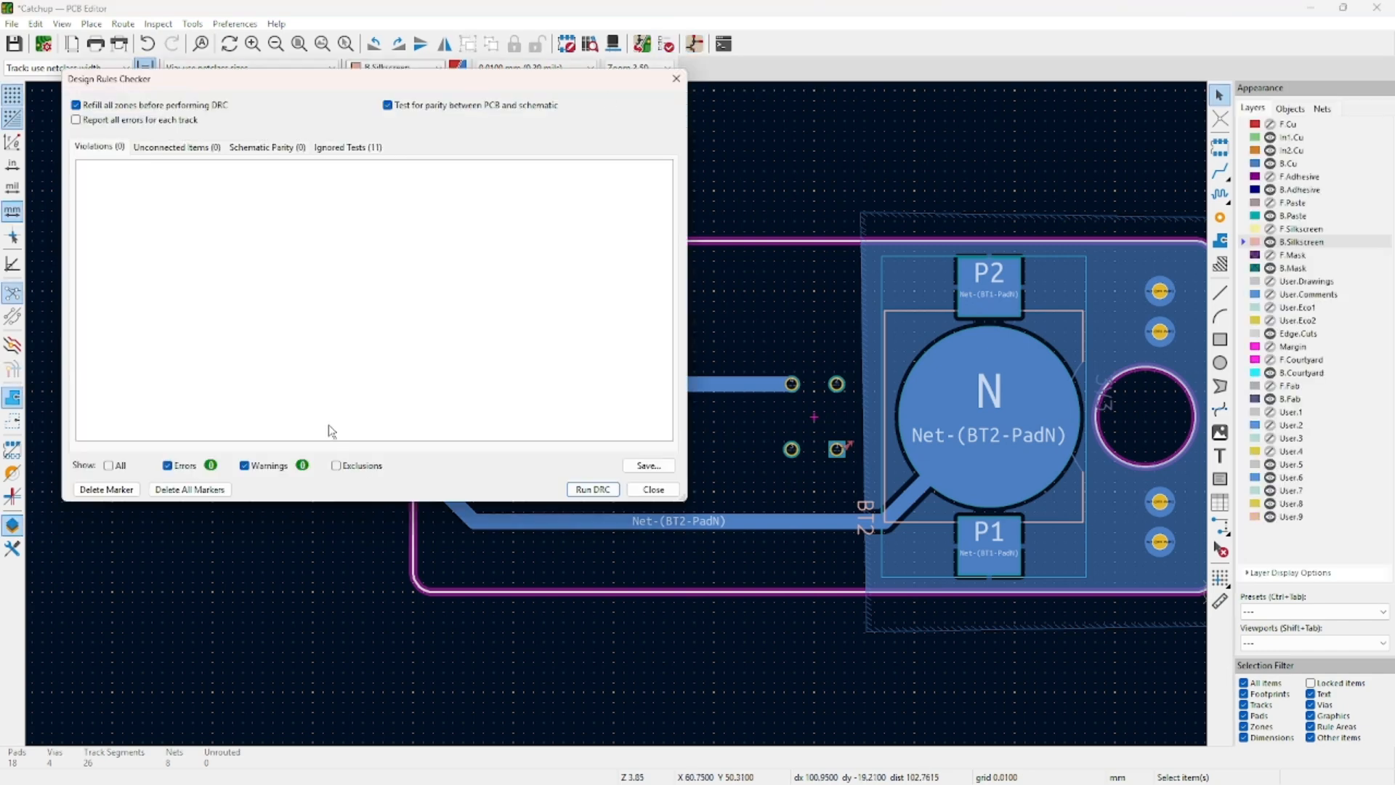
{"action": "left_click", "coordinate": [585, 489]}
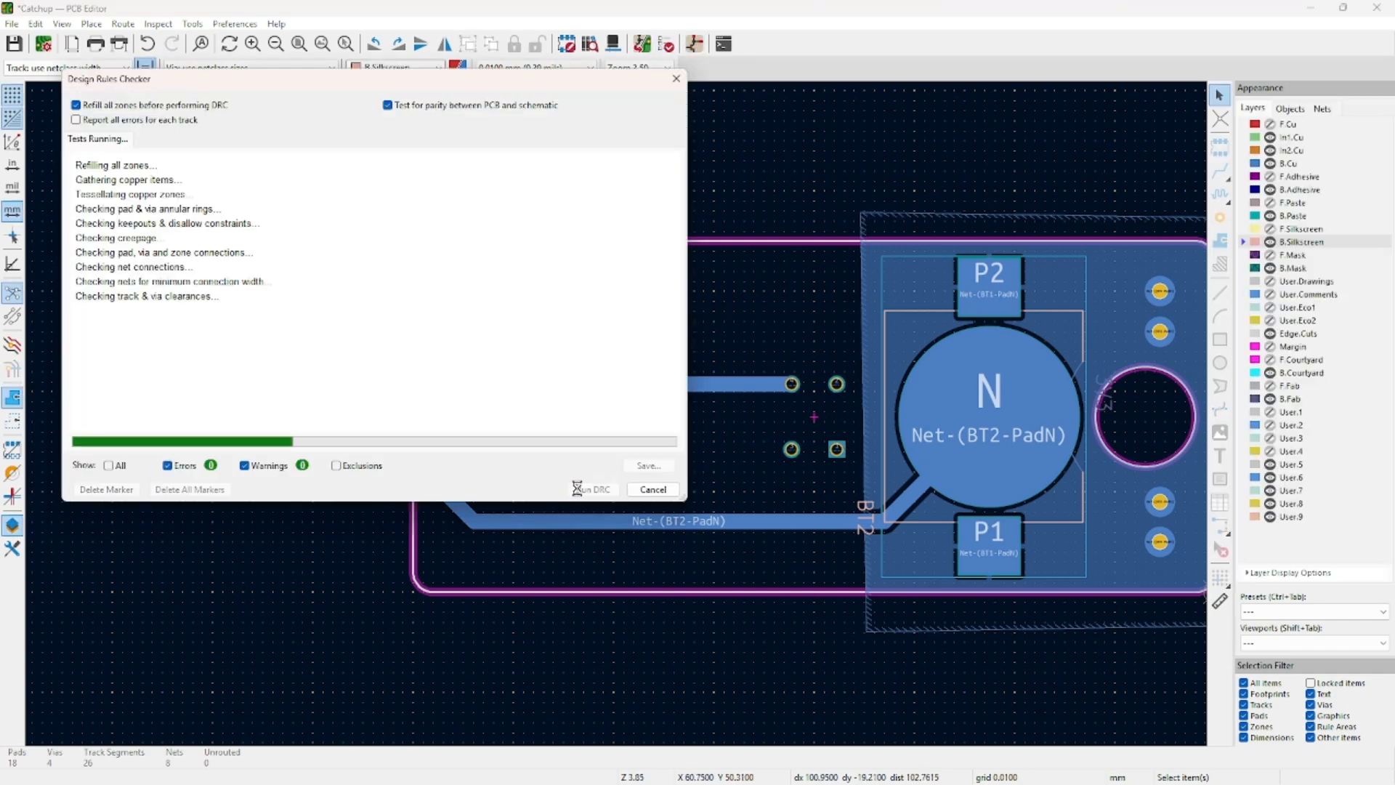
{"action": "left_click", "coordinate": [343, 173]}
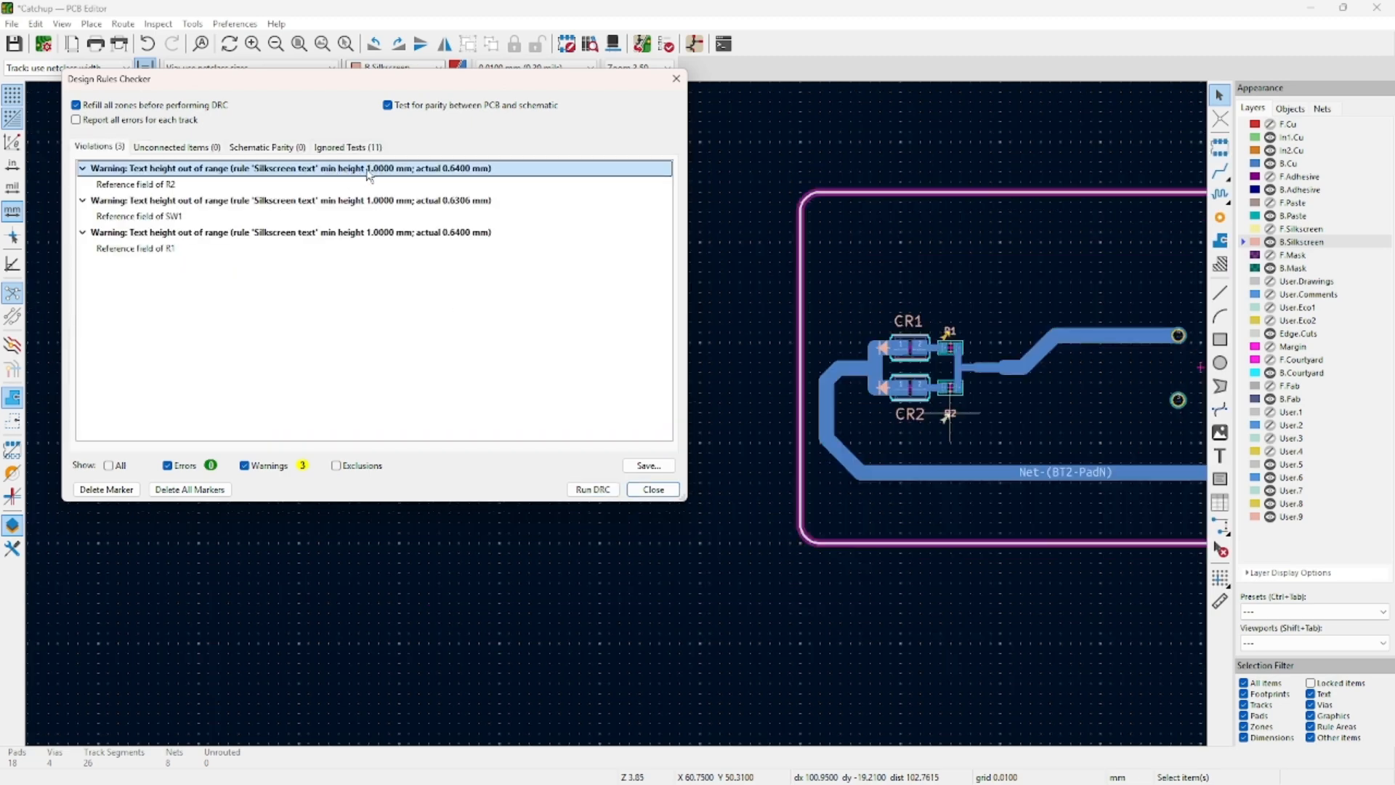
{"action": "double_click", "coordinate": [368, 174]}
Move the R1 reference label up above its footprint.
{"action": "scroll", "coordinate": [944, 331], "scroll_direction": "up", "scroll_amount": 6}
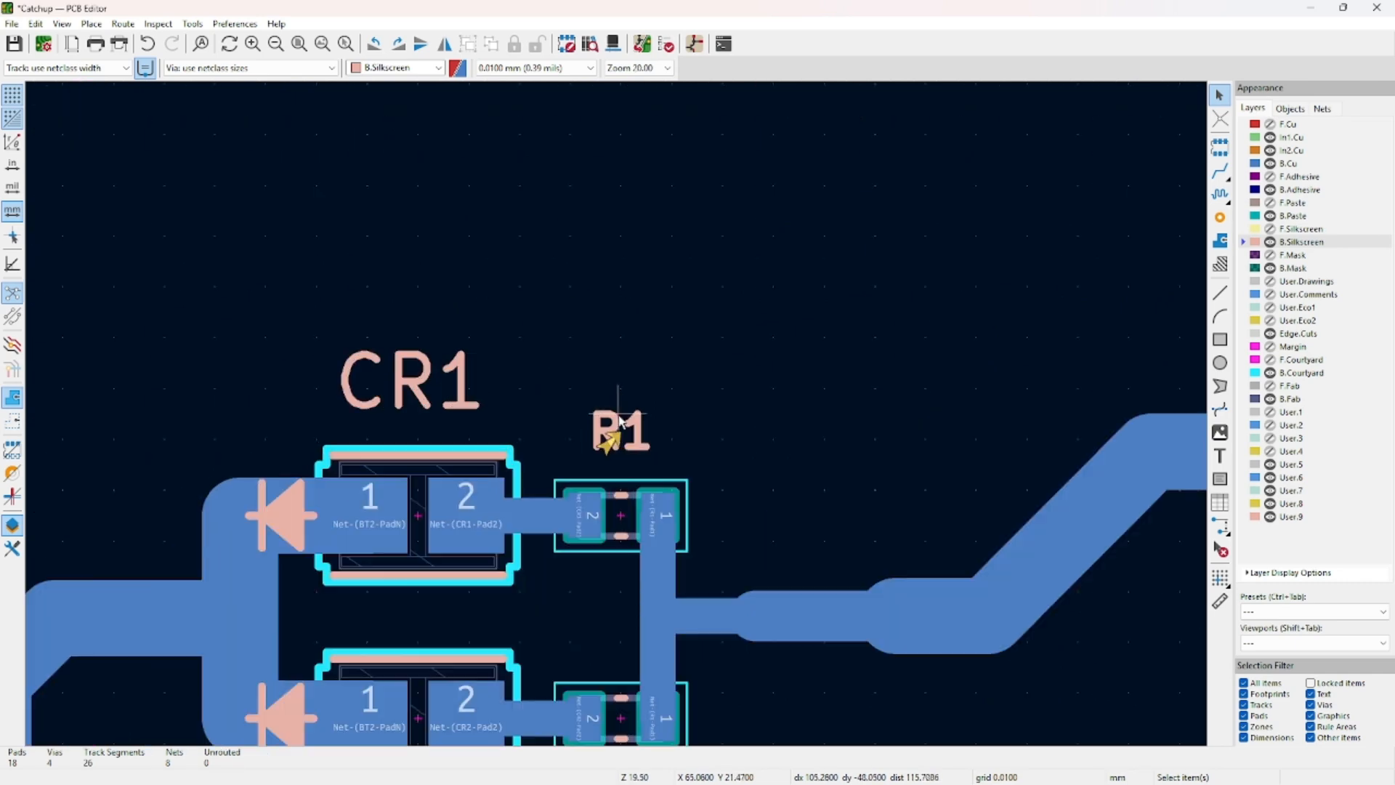
{"action": "left_click", "coordinate": [620, 422]}
{"action": "left_click_drag", "start_coordinate": [620, 422], "coordinate": [619, 352]}
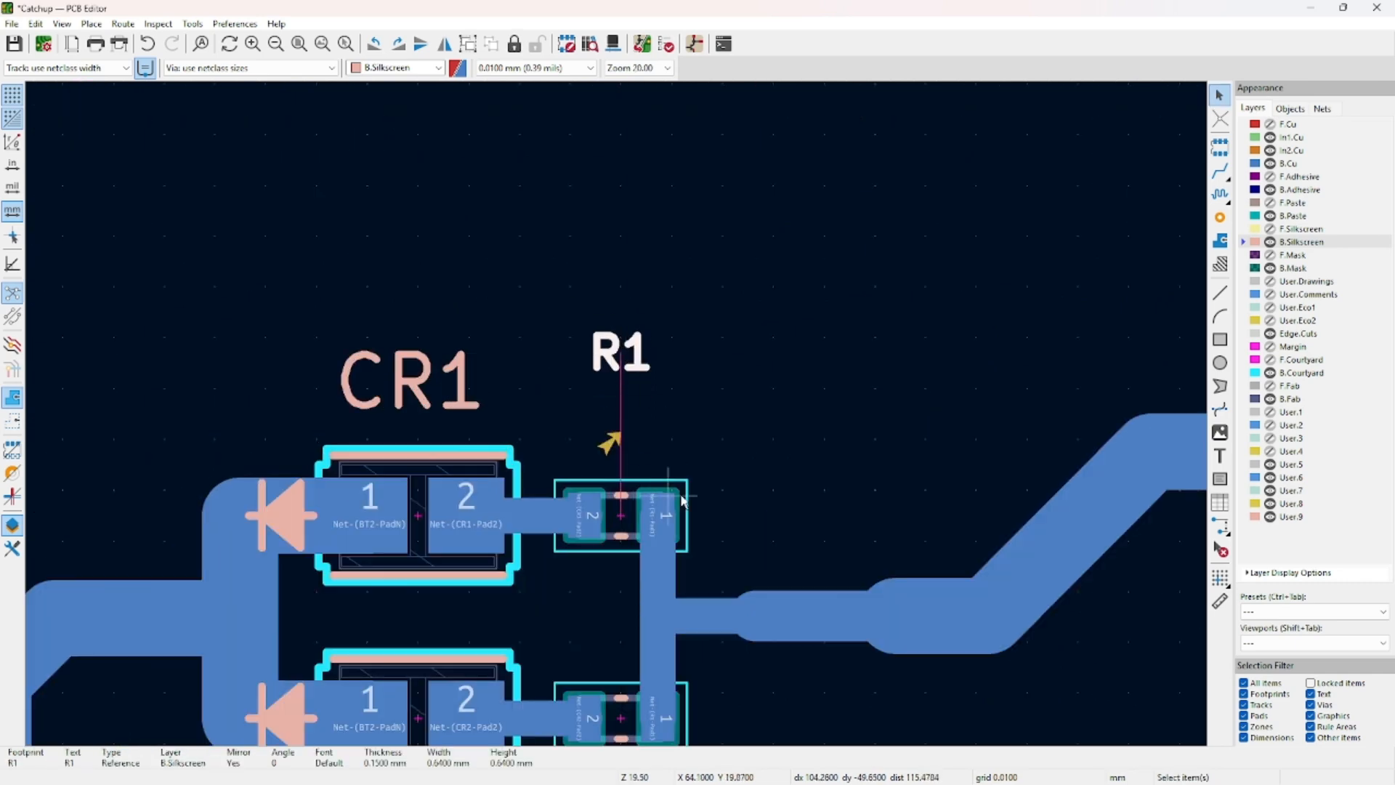
{"action": "middle_click_drag", "start_coordinate": [681, 496], "coordinate": [678, 457]}
{"action": "double_click", "coordinate": [629, 308]}
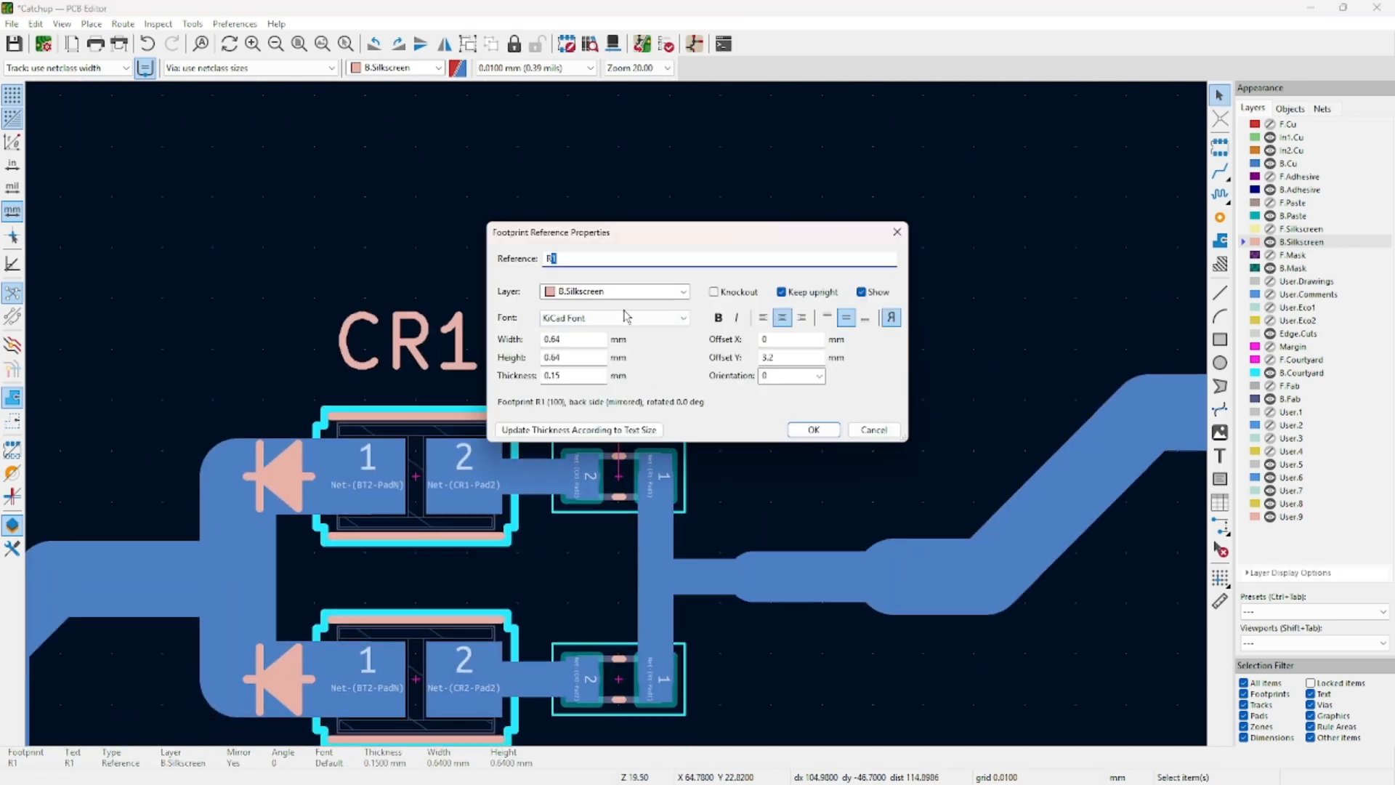
{"action": "key", "text": "Return"}
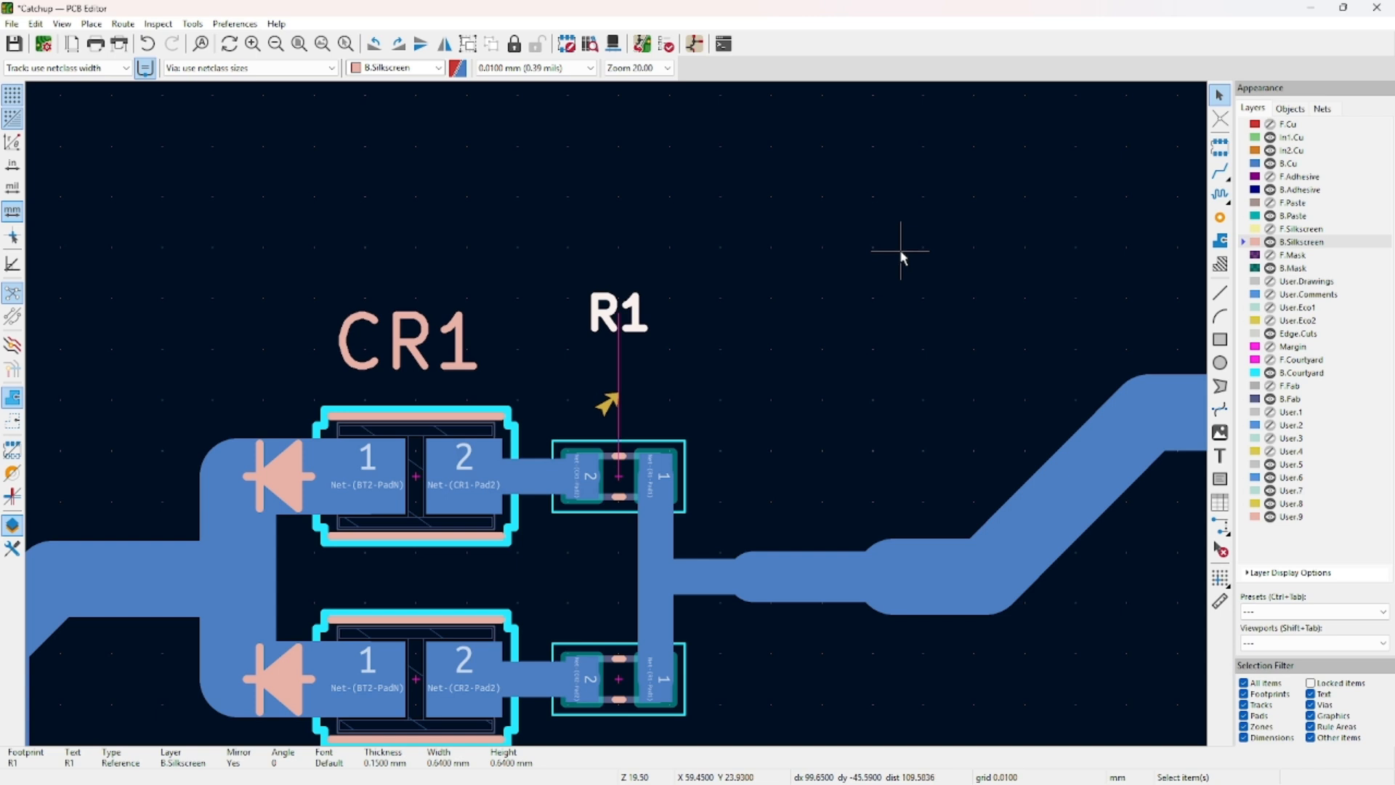
{"action": "left_click", "coordinate": [873, 223]}
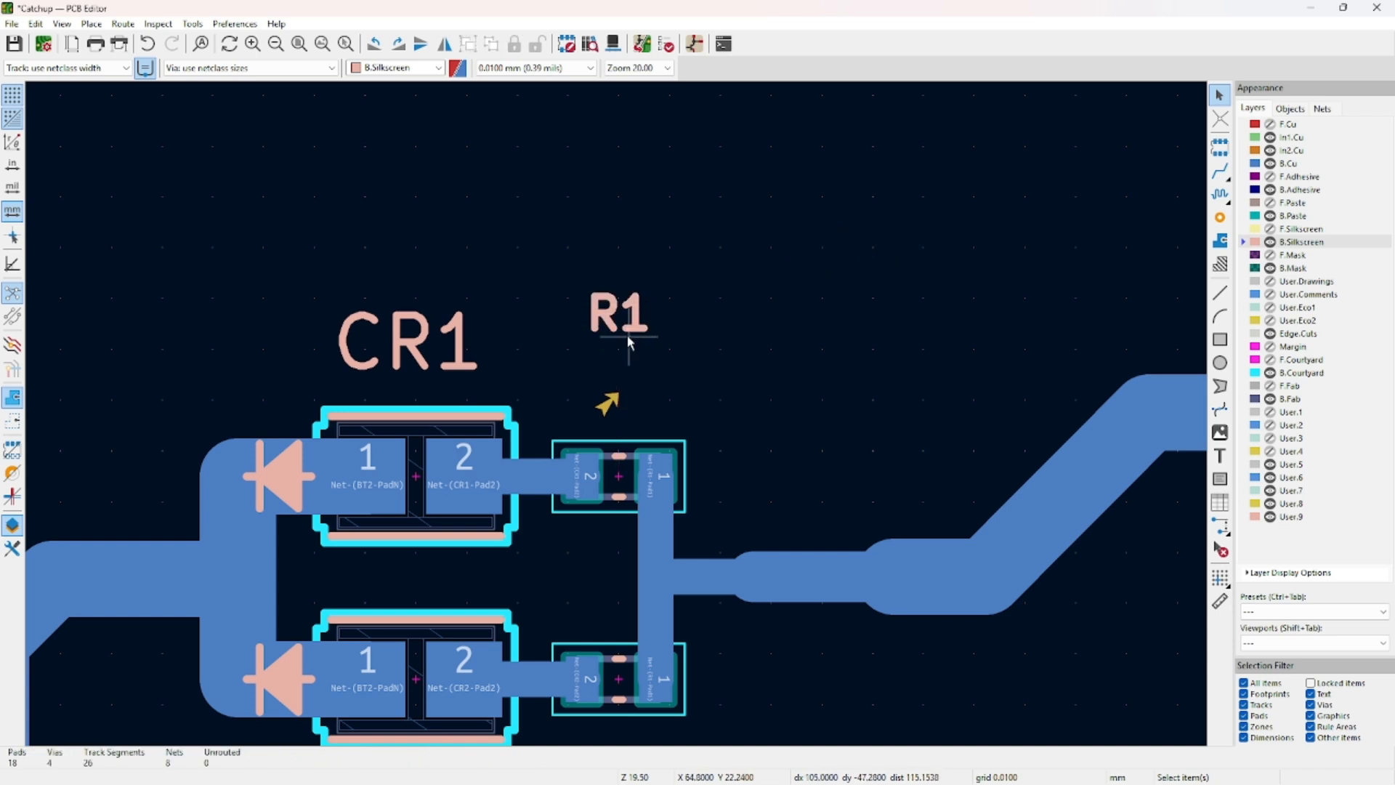
{"action": "left_click", "coordinate": [622, 320]}
{"action": "left_click", "coordinate": [707, 340]}
Set the R1 reference text to 1.1 mm width and height.
{"action": "double_click", "coordinate": [623, 320]}
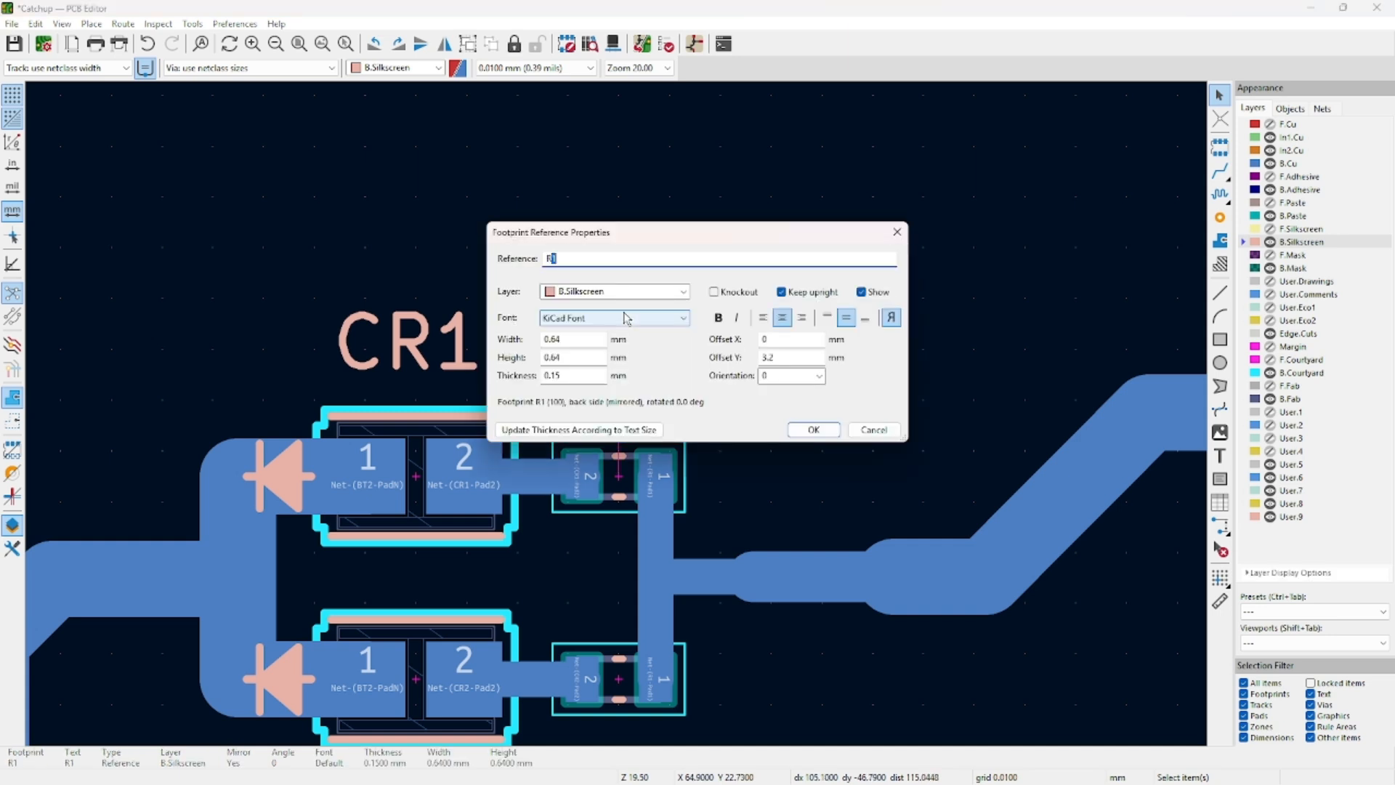
{"action": "left_click_drag", "start_coordinate": [646, 234], "coordinate": [628, 237]}
{"action": "left_click", "coordinate": [567, 342]}
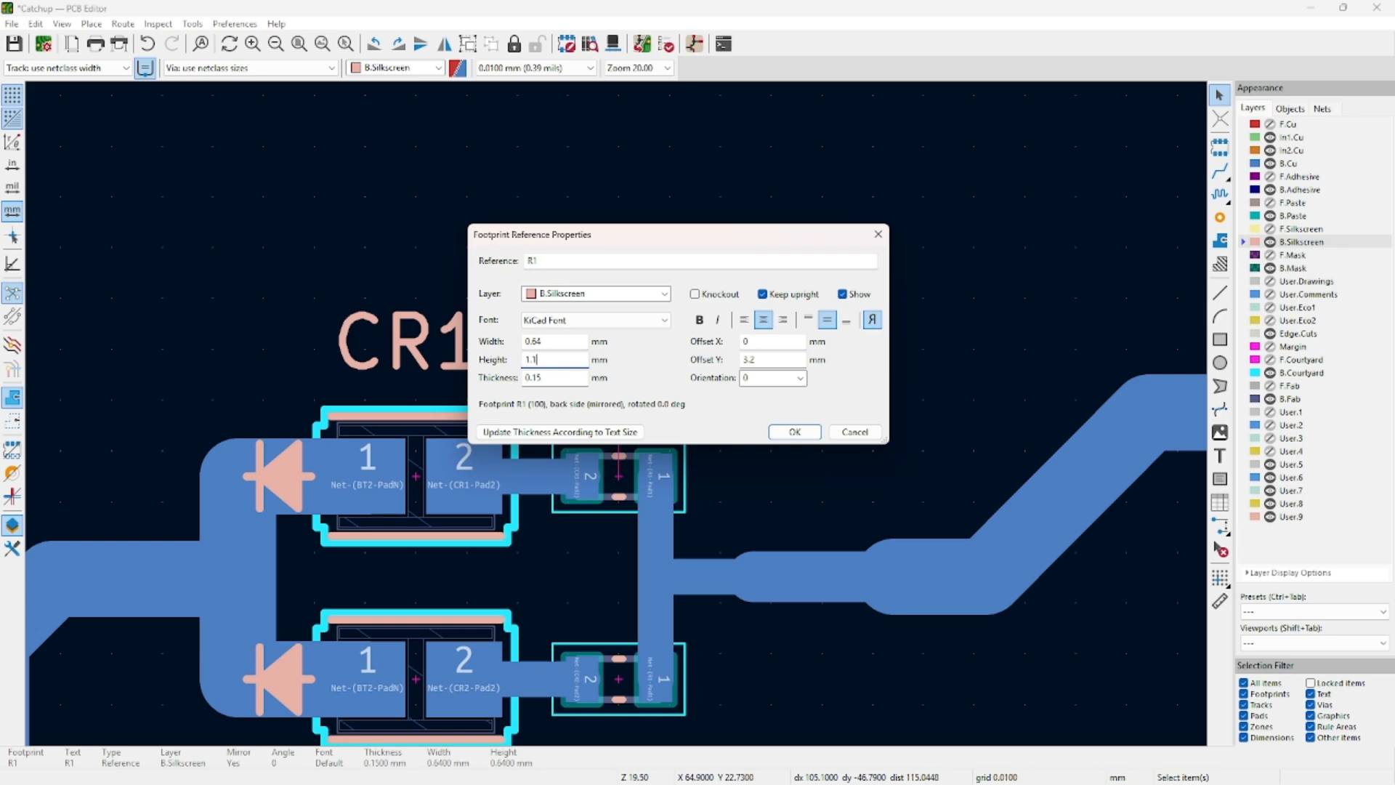
{"action": "left_click", "coordinate": [550, 342]}
{"action": "key", "text": "Return"}
Set the R2 reference text to 1.1 mm width and height.
{"action": "middle_click_drag", "start_coordinate": [755, 330], "coordinate": [750, 233]}
{"action": "middle_click_drag", "start_coordinate": [710, 603], "coordinate": [720, 488]}
{"action": "double_click", "coordinate": [625, 594]}
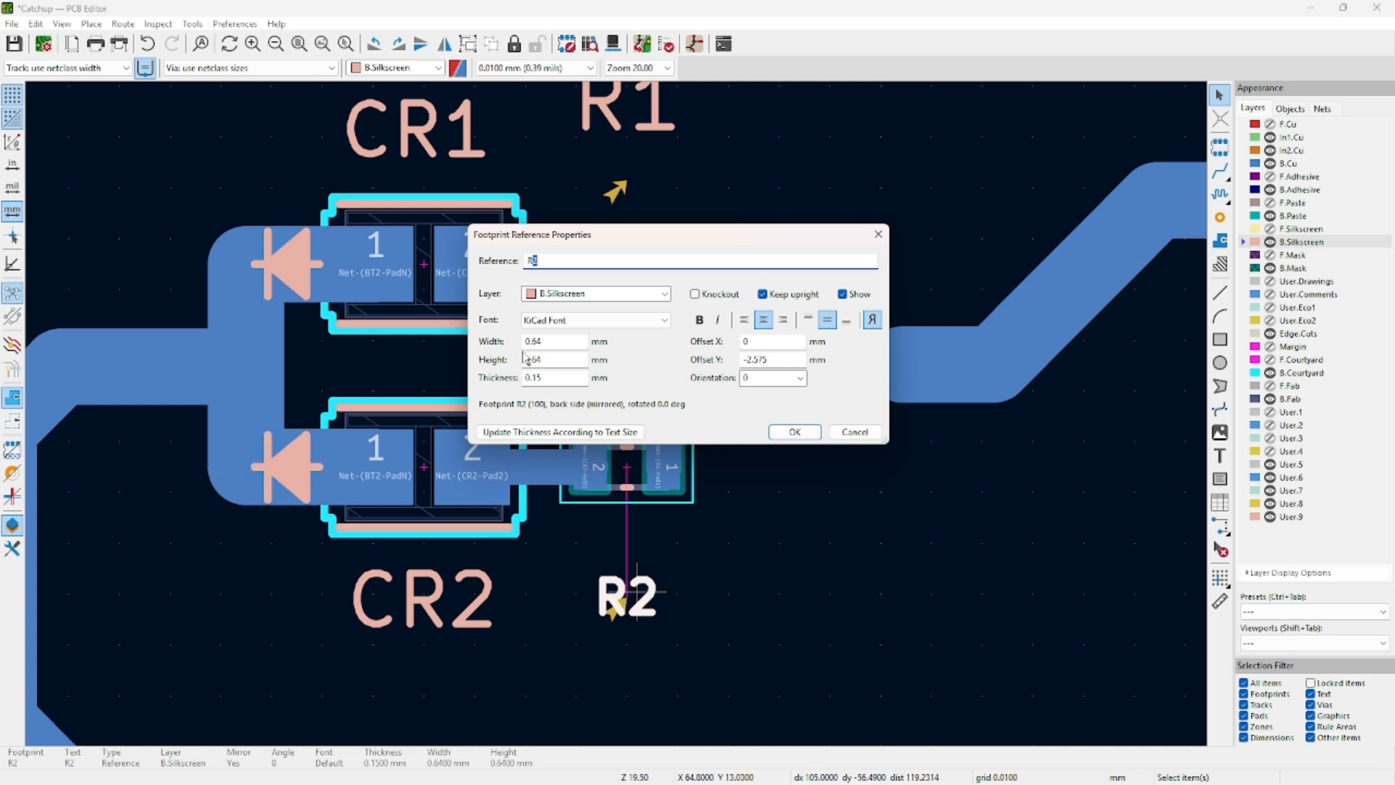
{"action": "left_click", "coordinate": [550, 339]}
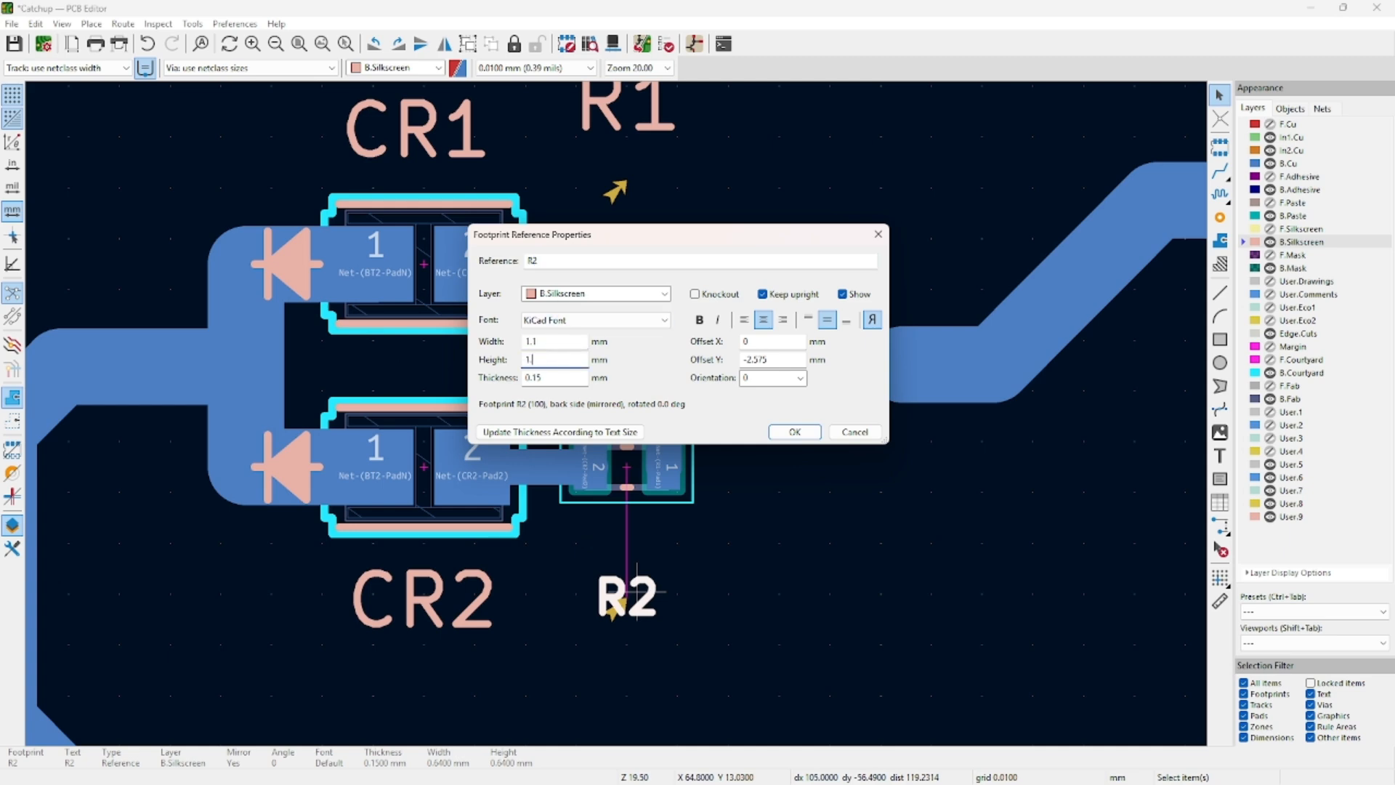
{"action": "key", "text": "Return"}
Recheck the R2 label's properties, then reselect the R1 label to reposition it.
{"action": "left_click", "coordinate": [885, 578]}
{"action": "double_click", "coordinate": [642, 591]}
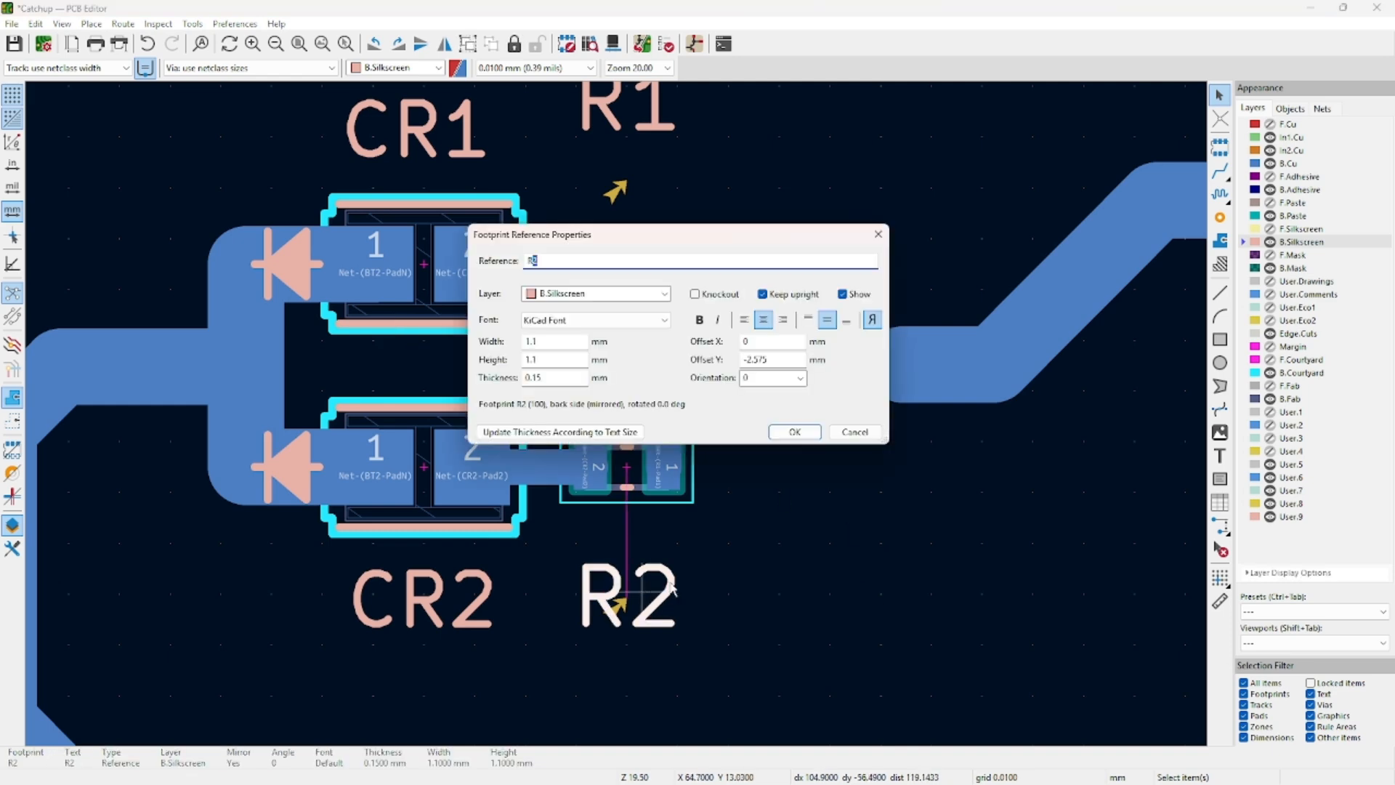
{"action": "left_click", "coordinate": [863, 434]}
{"action": "mouse_move", "coordinate": [633, 599]}
{"action": "left_mouse_down"}
{"action": "mouse_move", "coordinate": [643, 556]}
{"action": "mouse_move", "coordinate": [636, 598]}
{"action": "left_mouse_up"}
{"action": "left_click", "coordinate": [774, 524]}
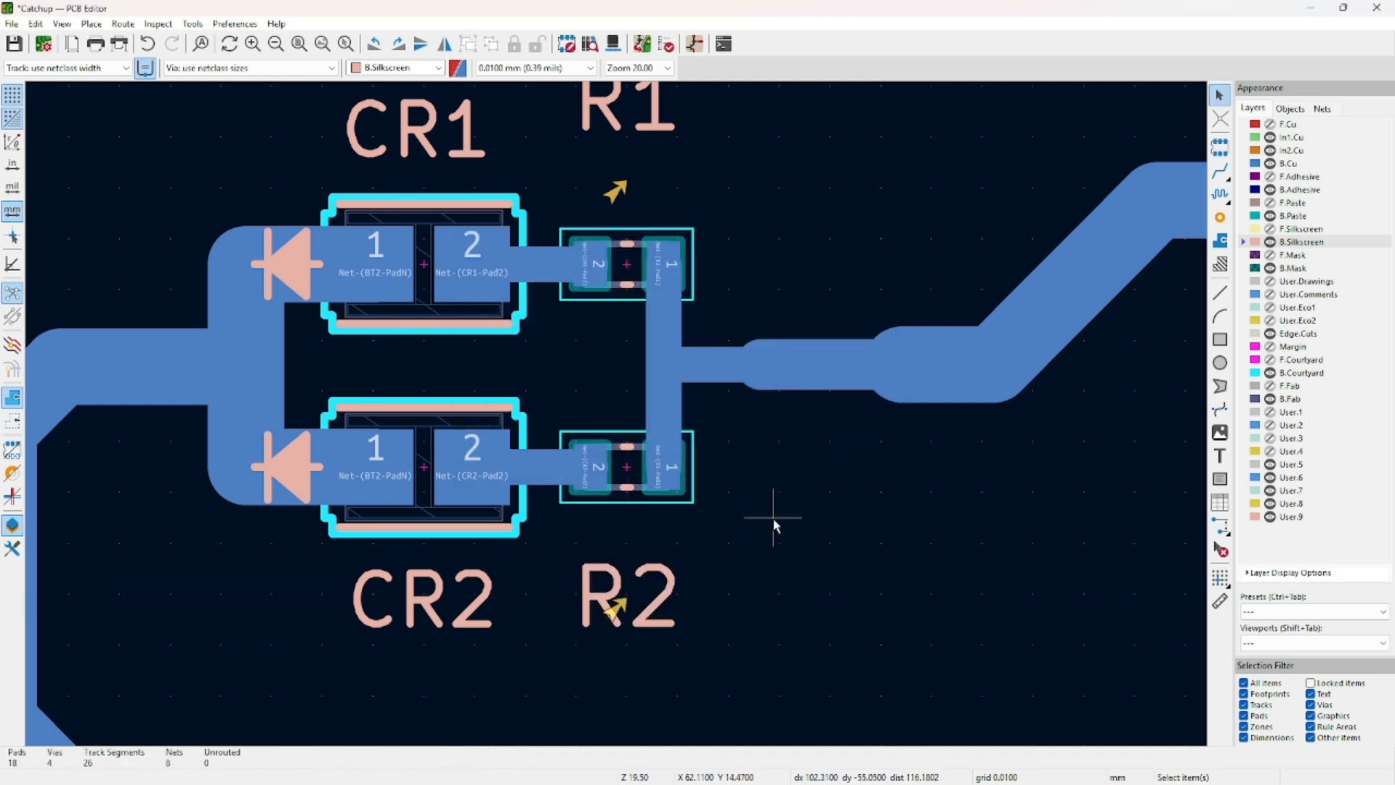
{"action": "scroll", "coordinate": [775, 524], "scroll_direction": "down", "scroll_amount": 4}
{"action": "middle_click_drag", "start_coordinate": [682, 286], "coordinate": [681, 290]}
{"action": "left_click", "coordinate": [575, 294]}
Nudge the R1 reference label slightly down into its final spot.
{"action": "left_click_drag", "start_coordinate": [573, 293], "coordinate": [574, 301]}
{"action": "left_click", "coordinate": [574, 301]}
{"action": "scroll", "coordinate": [719, 421], "scroll_direction": "up", "scroll_amount": 2}
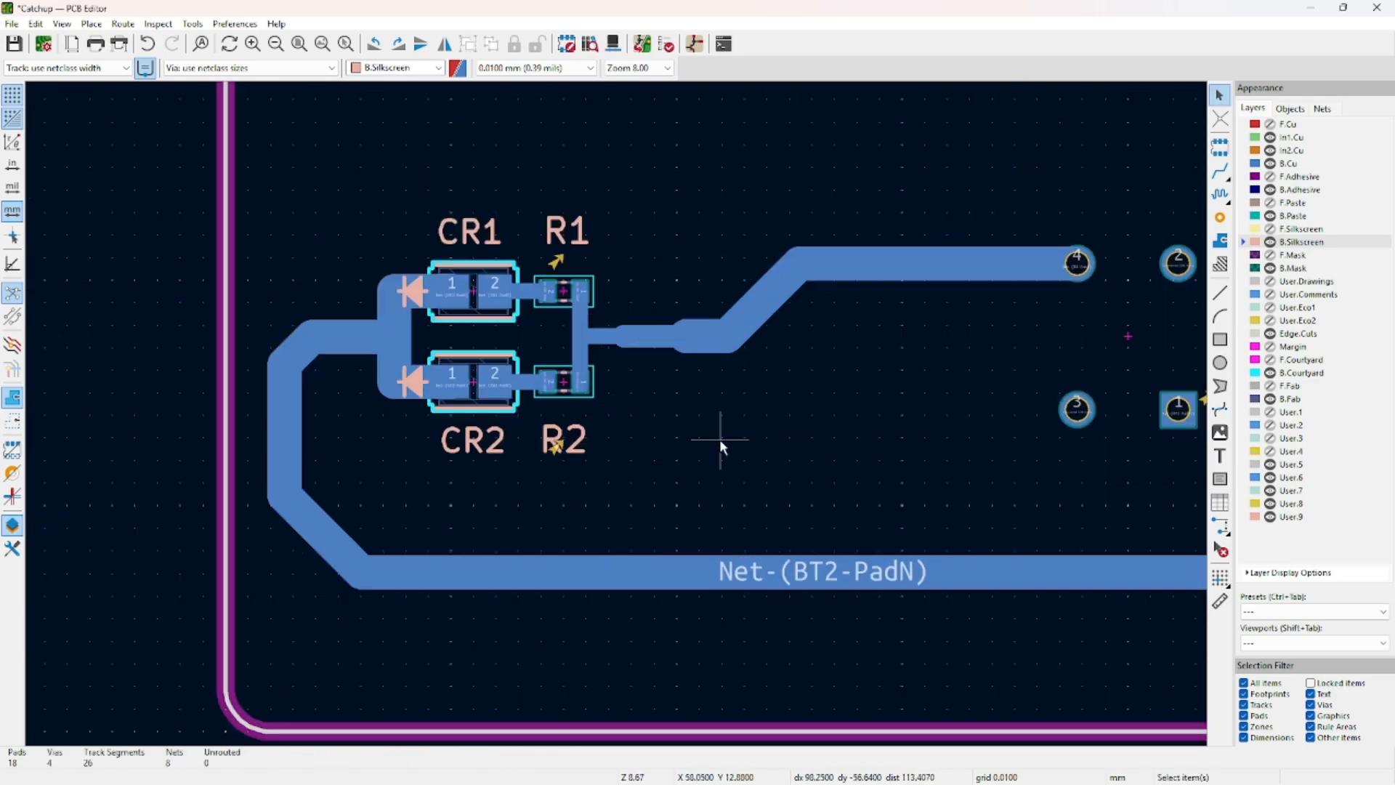
{"action": "scroll", "coordinate": [488, 459], "scroll_direction": "up", "scroll_amount": 8}
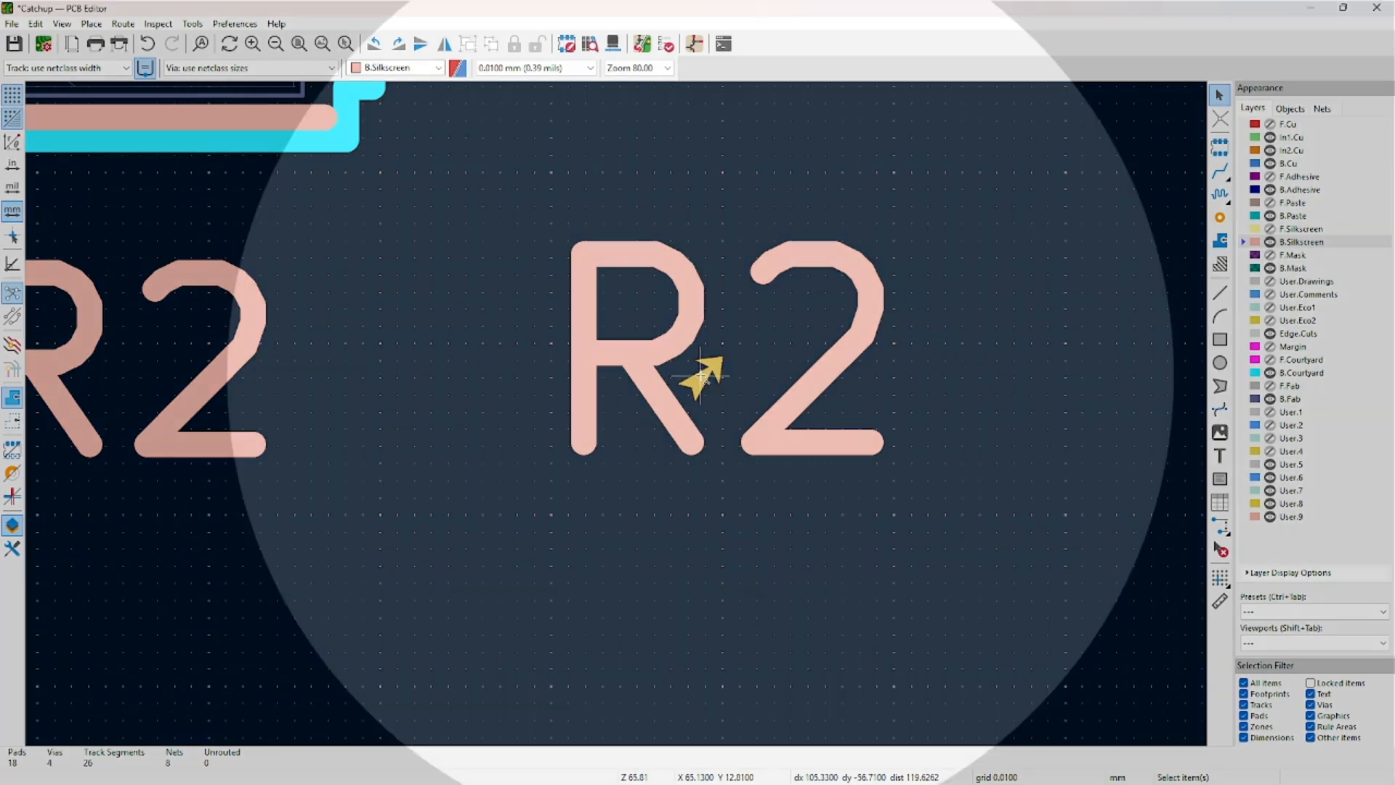
{"action": "scroll", "coordinate": [700, 375], "scroll_direction": "down", "scroll_amount": 7}
{"action": "scroll", "coordinate": [616, 420], "scroll_direction": "down", "scroll_amount": 3}
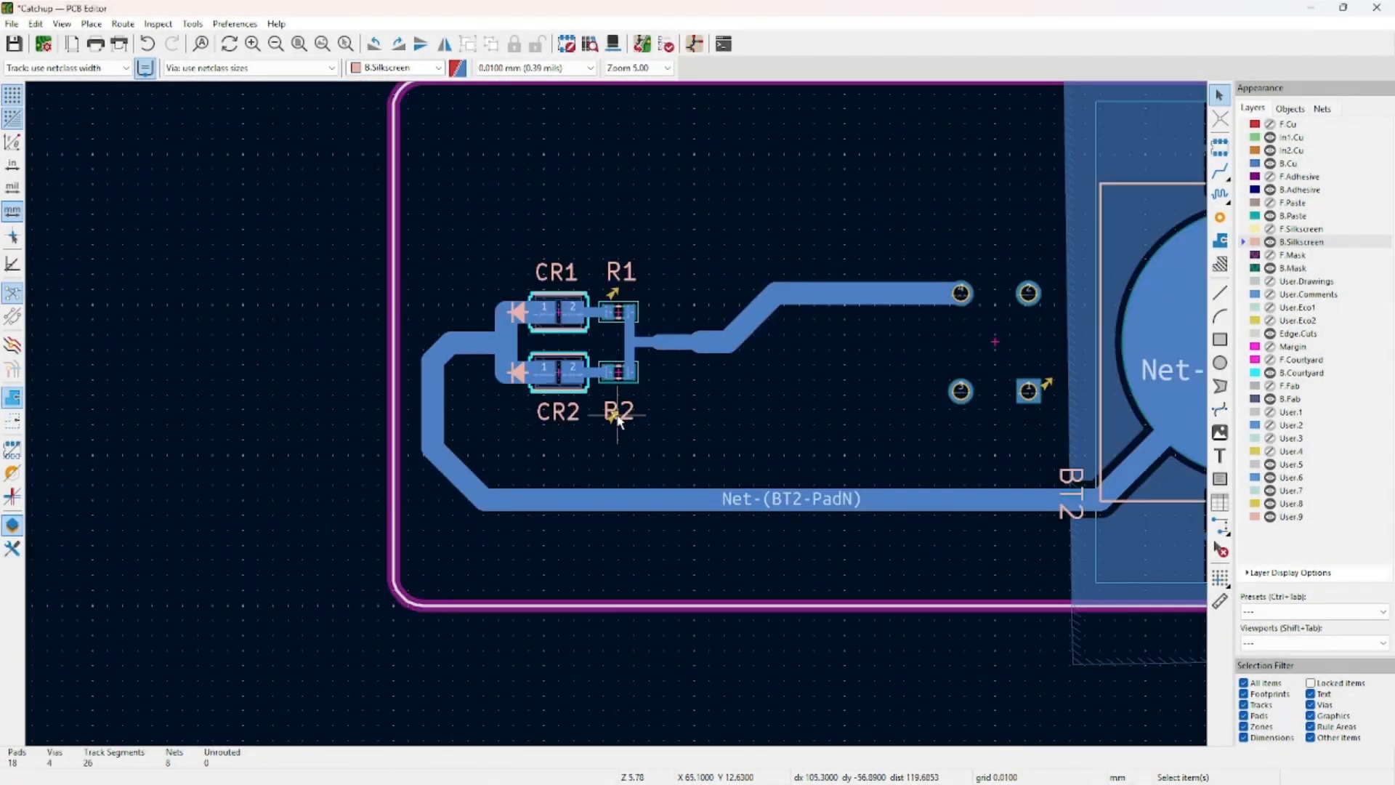
{"action": "scroll", "coordinate": [834, 465], "scroll_direction": "up", "scroll_amount": 8}
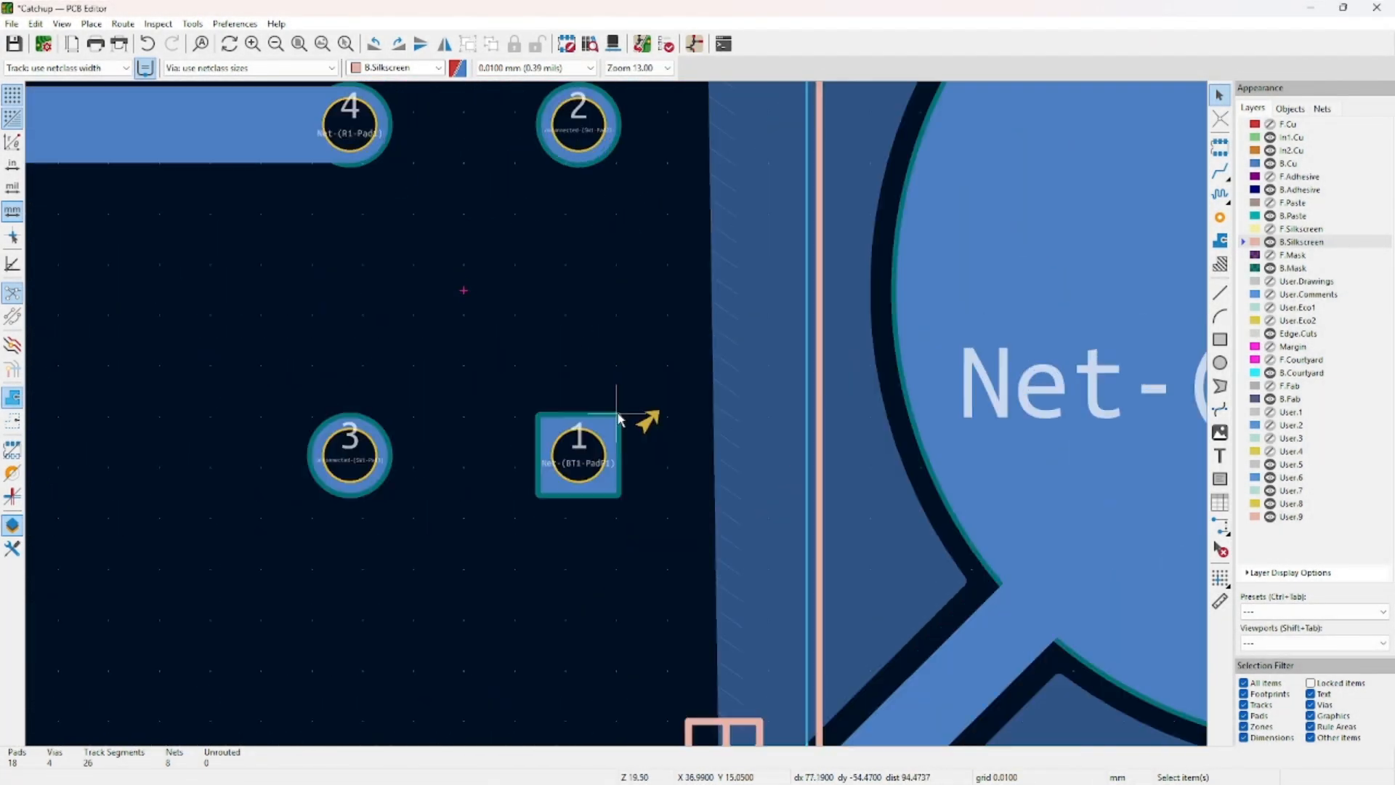
{"action": "scroll", "coordinate": [616, 415], "scroll_direction": "down", "scroll_amount": 8}
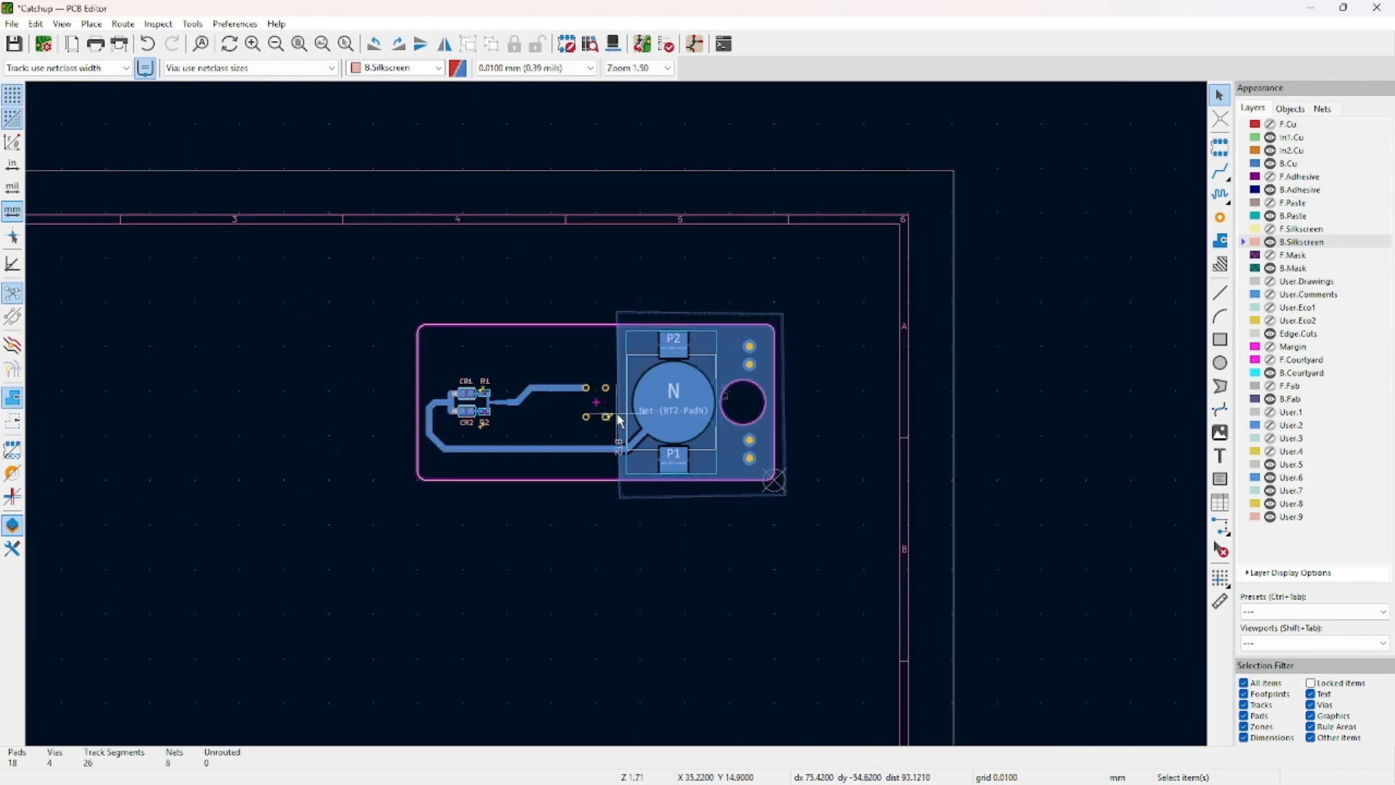
{"action": "scroll", "coordinate": [617, 416], "scroll_direction": "up", "scroll_amount": 5}
Switch the layer visibility preset between back and front layers, ending on back layers.
{"action": "left_click", "coordinate": [1343, 610]}
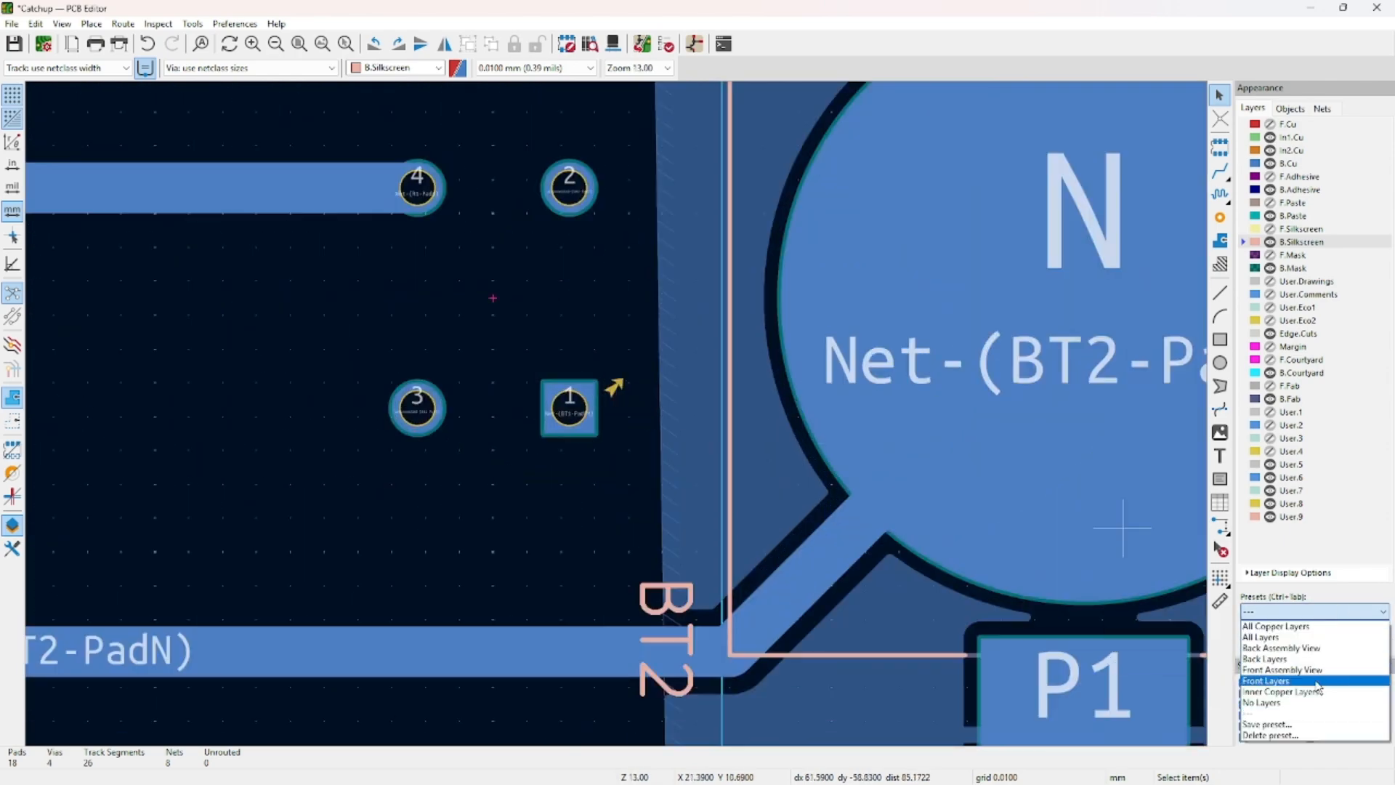
{"action": "left_click", "coordinate": [1272, 659]}
{"action": "scroll", "coordinate": [629, 426], "scroll_direction": "down", "scroll_amount": 3}
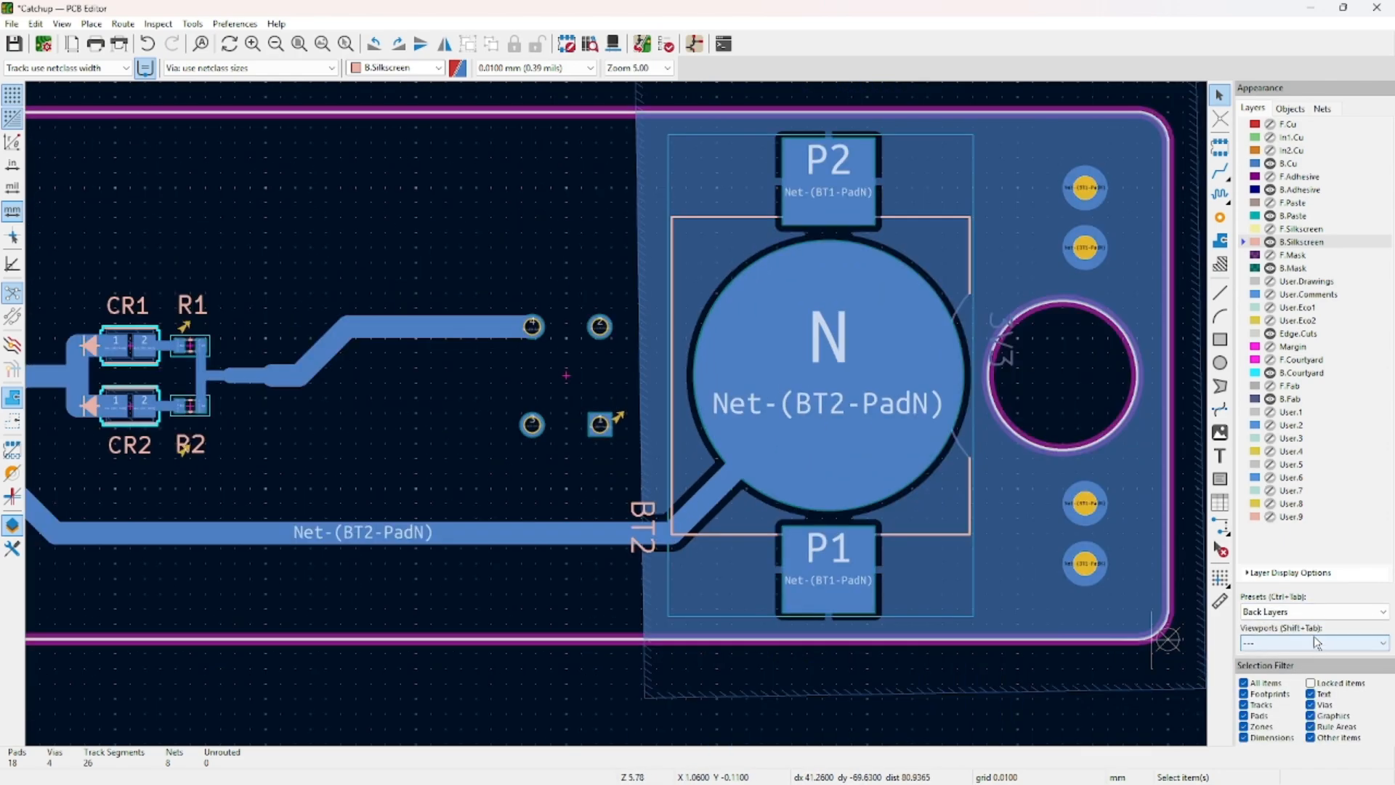
{"action": "left_click", "coordinate": [1314, 613]}
{"action": "left_click", "coordinate": [1300, 681]}
{"action": "scroll", "coordinate": [640, 427], "scroll_direction": "up", "scroll_amount": 4}
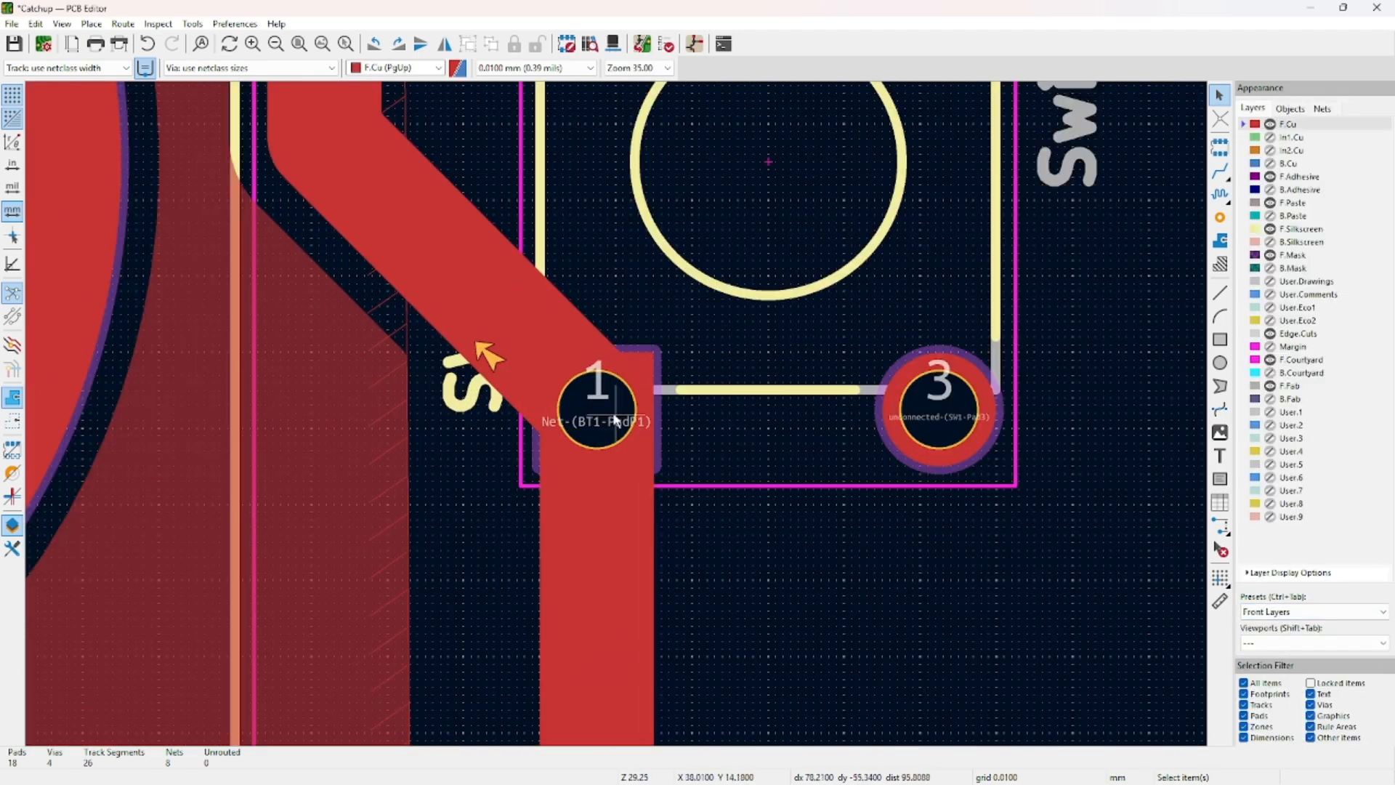
{"action": "scroll", "coordinate": [684, 431], "scroll_direction": "down", "scroll_amount": 3}
{"action": "left_click", "coordinate": [1350, 618]}
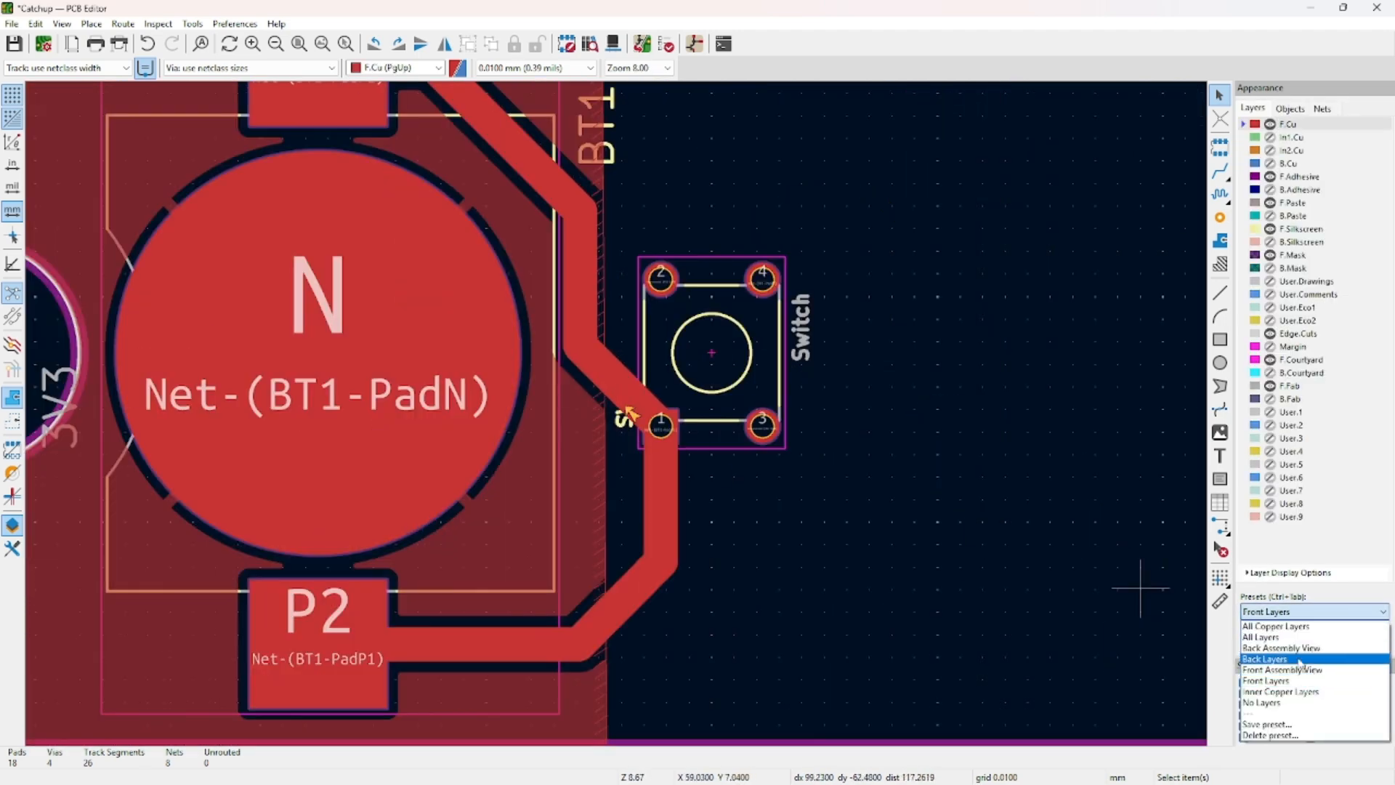
{"action": "left_click", "coordinate": [1272, 658]}
{"action": "scroll", "coordinate": [641, 413], "scroll_direction": "down", "scroll_amount": 4}
{"action": "scroll", "coordinate": [725, 313], "scroll_direction": "up", "scroll_amount": 4}
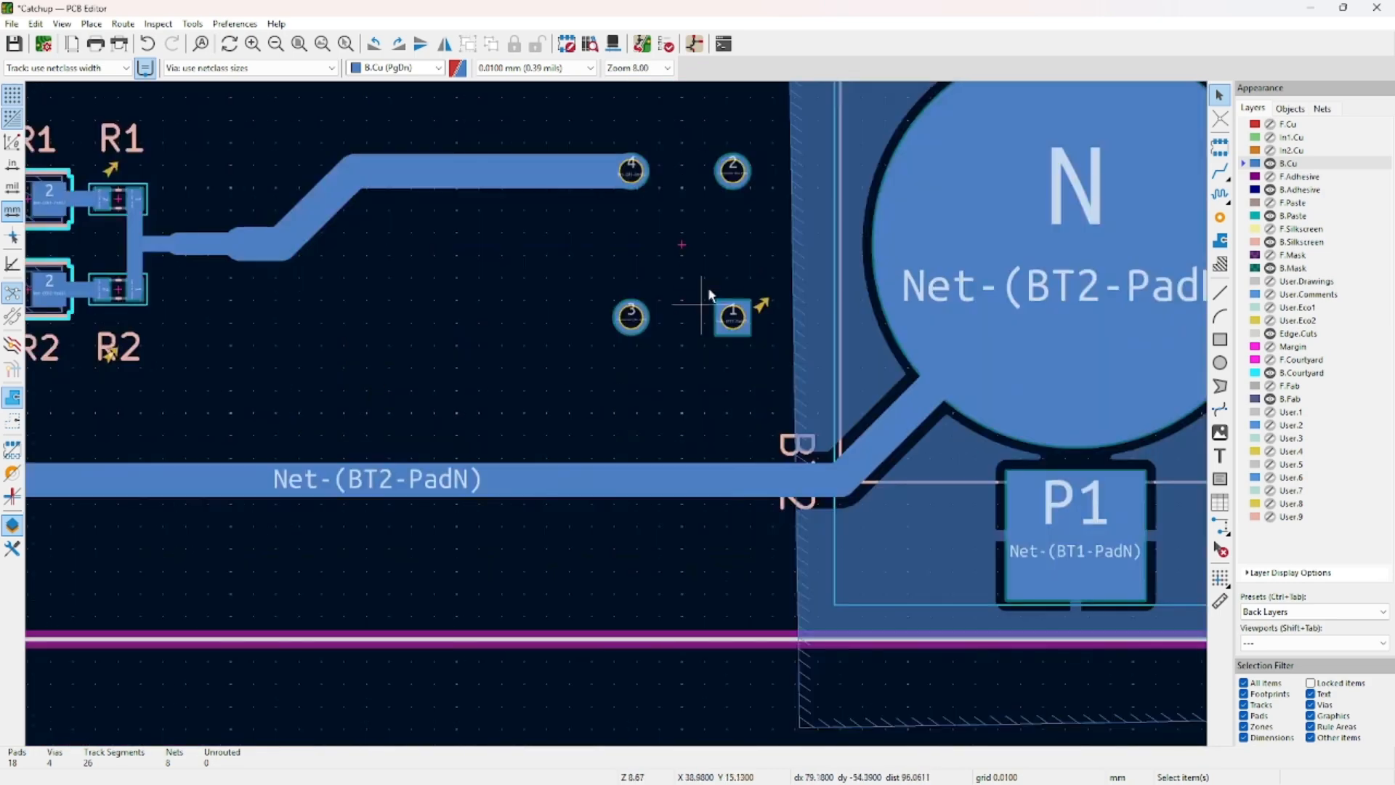
Open the DRC marker's warnings and jump to the SW1 reference text-height issue.
{"action": "left_click", "coordinate": [727, 342]}
{"action": "double_click", "coordinate": [726, 341]}
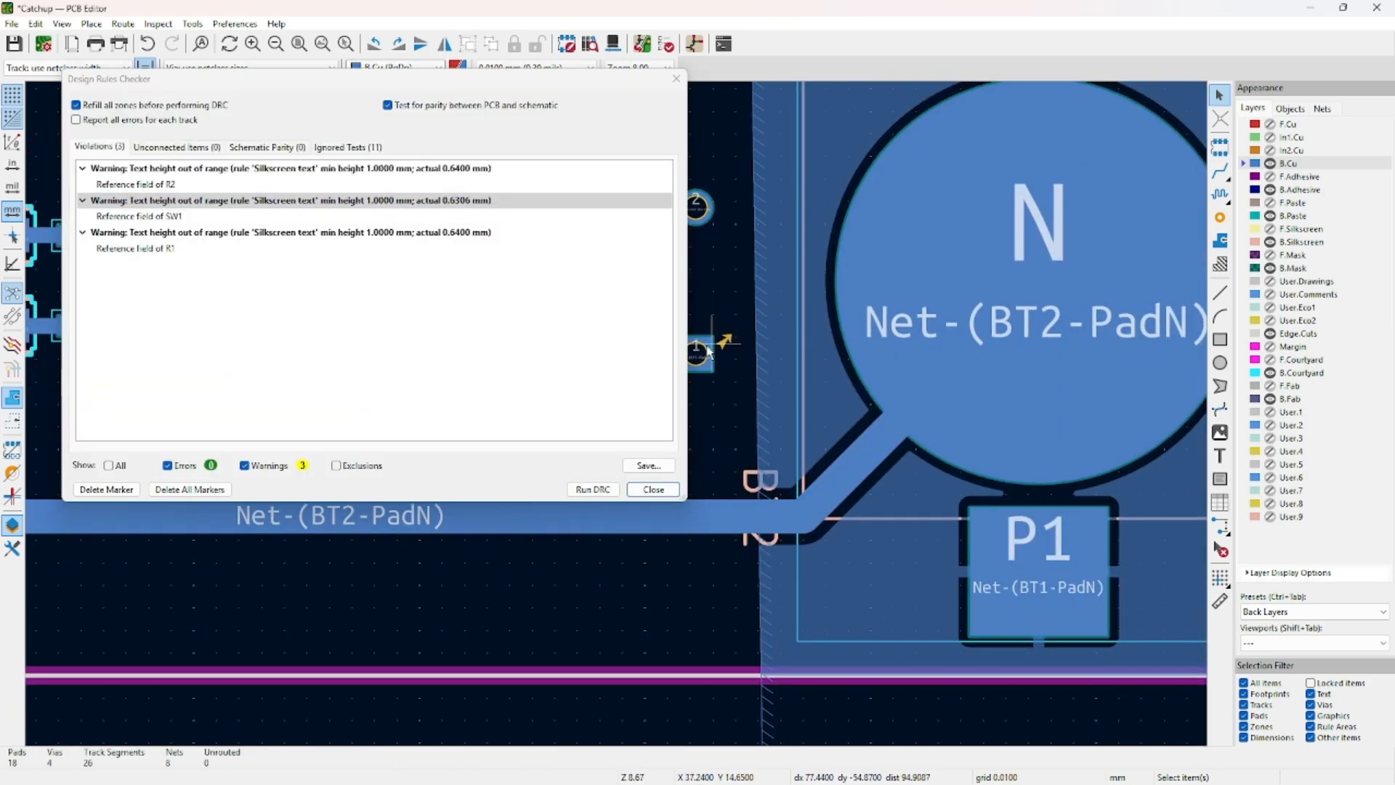
{"action": "left_click", "coordinate": [125, 201]}
{"action": "double_click", "coordinate": [306, 215]}
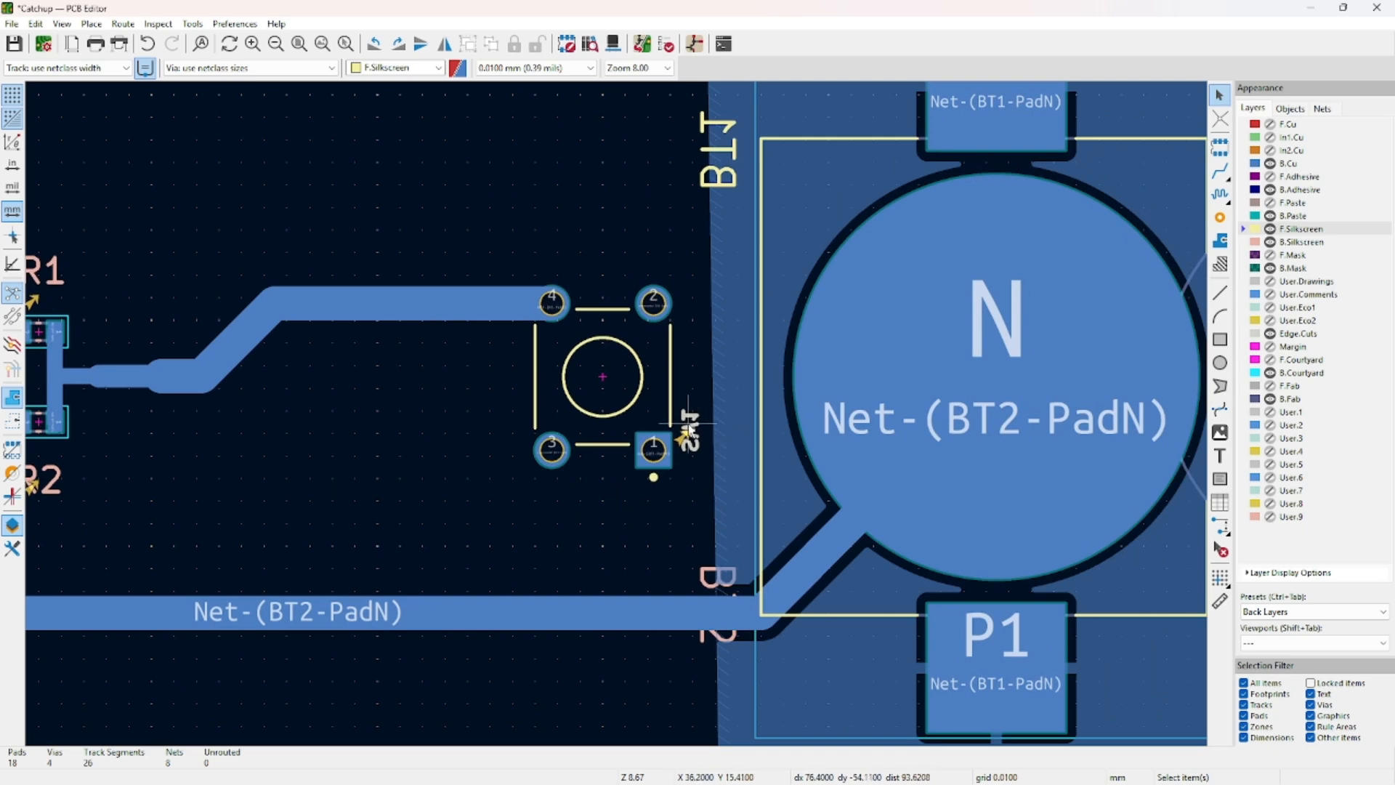
{"action": "double_click", "coordinate": [686, 431]}
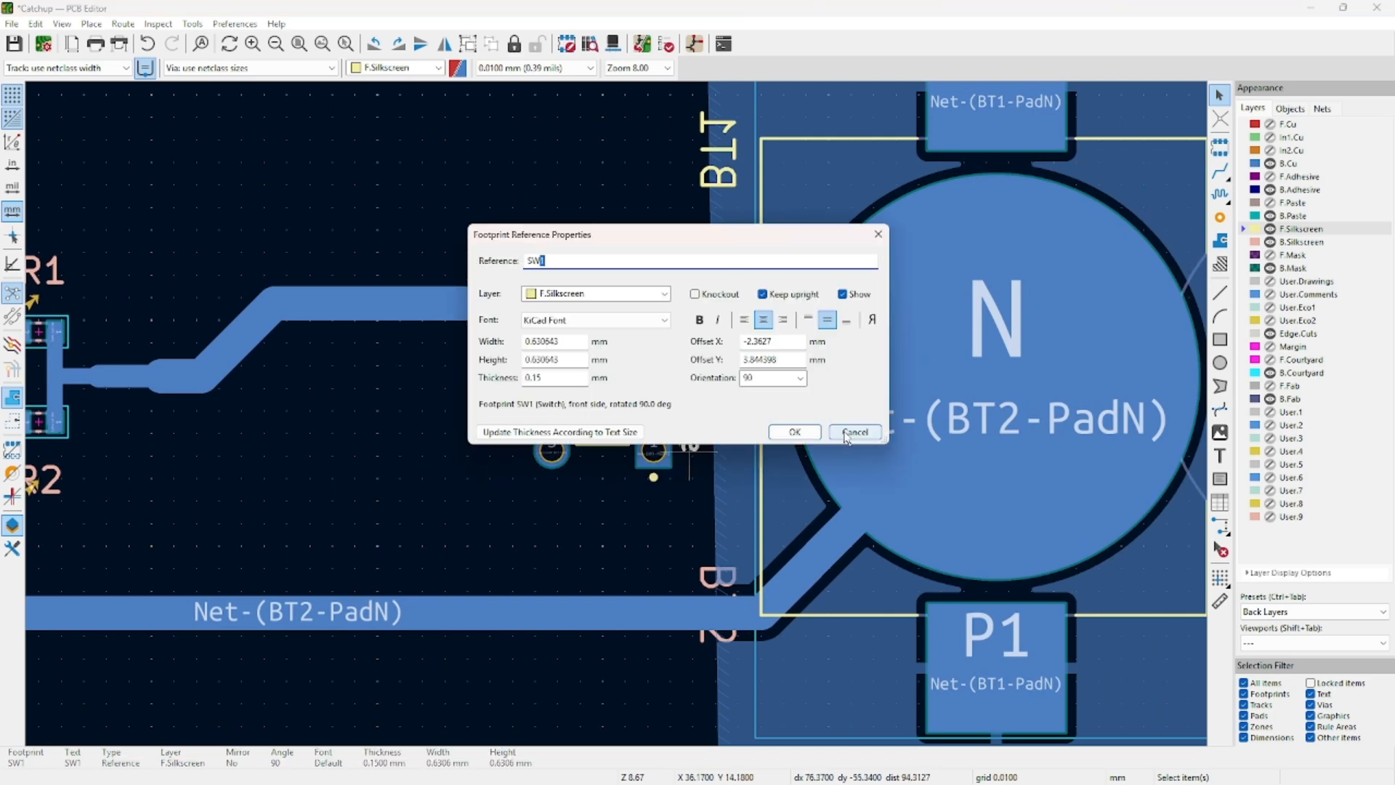
{"action": "left_click", "coordinate": [846, 434]}
Show front layers and move the SW1 label above the switch, rotated horizontal.
{"action": "left_click", "coordinate": [1356, 618]}
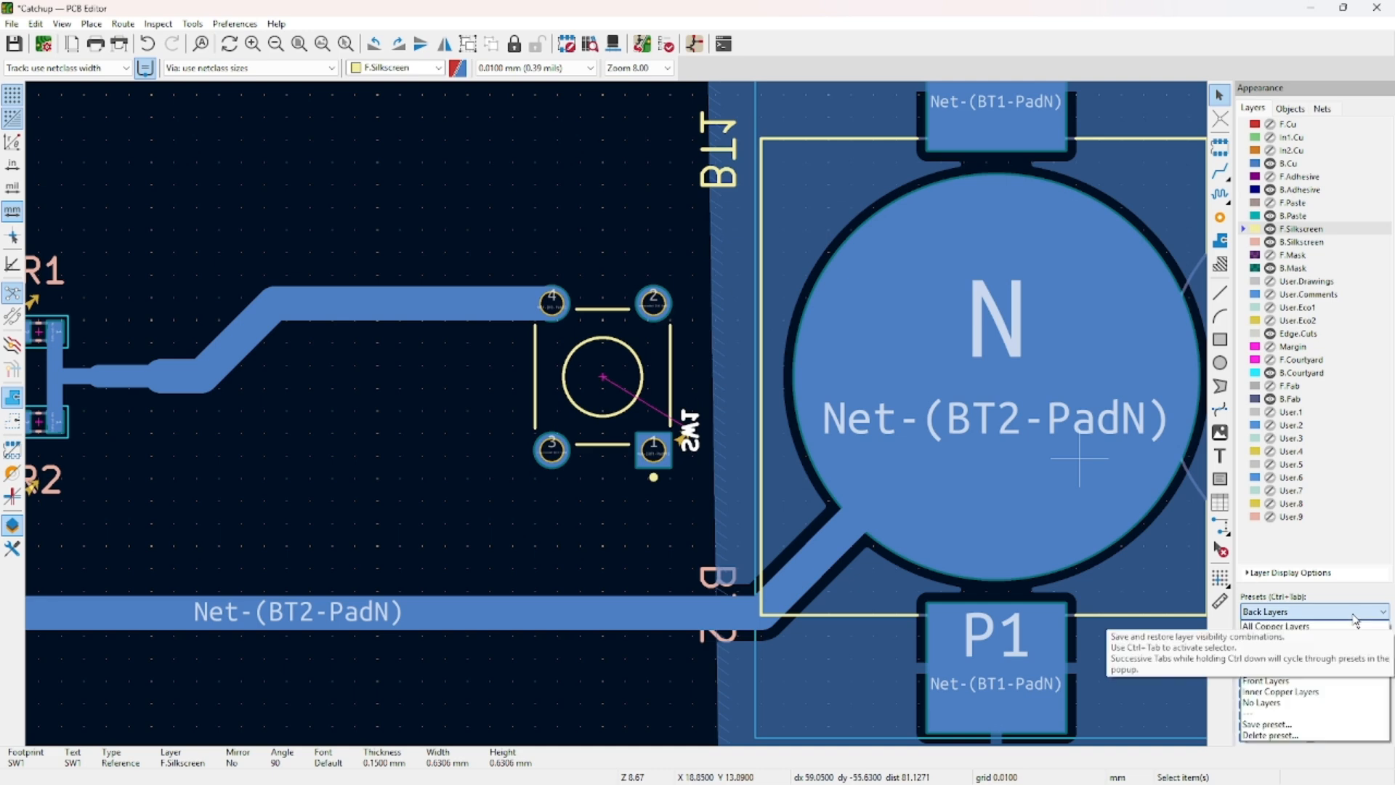
{"action": "left_click", "coordinate": [1334, 680]}
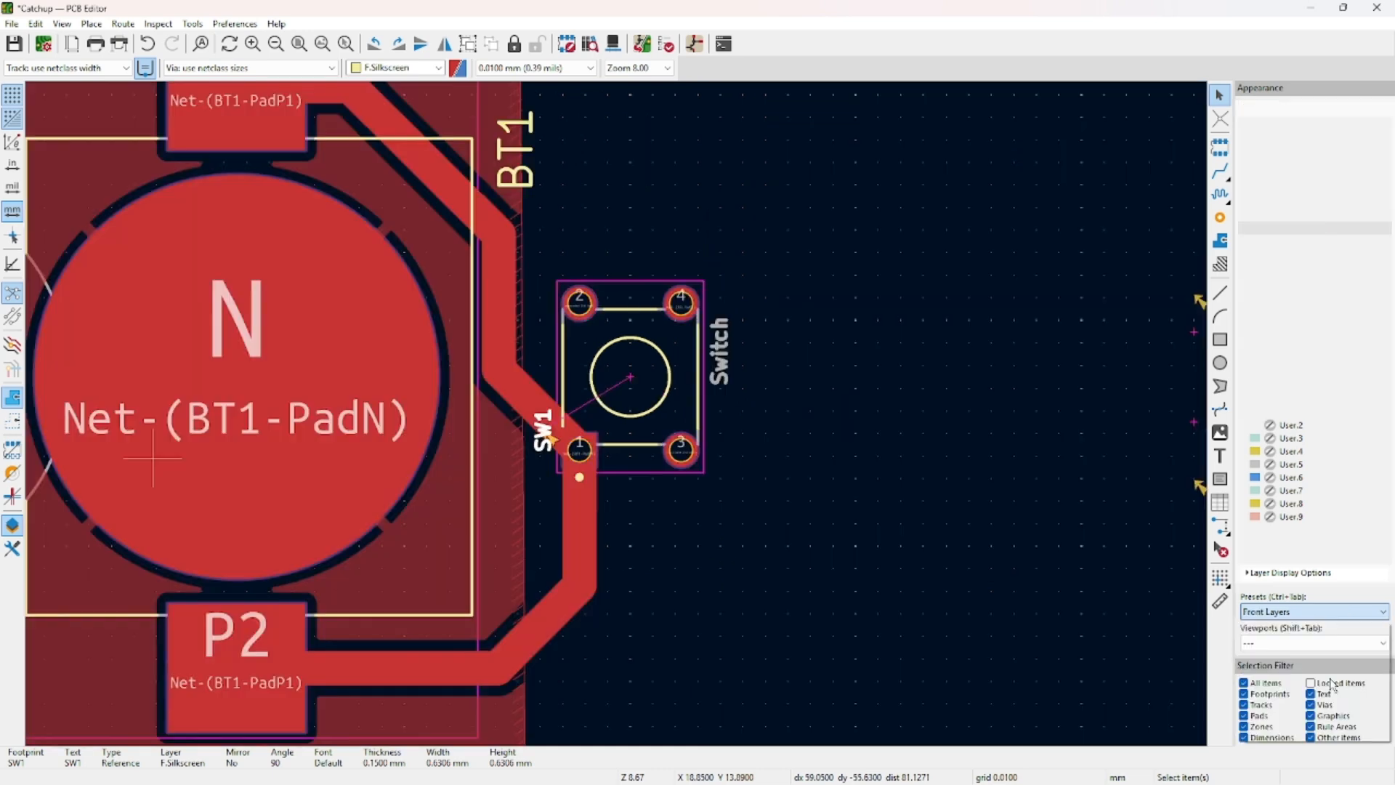
{"action": "scroll", "coordinate": [550, 440], "scroll_direction": "up", "scroll_amount": 5}
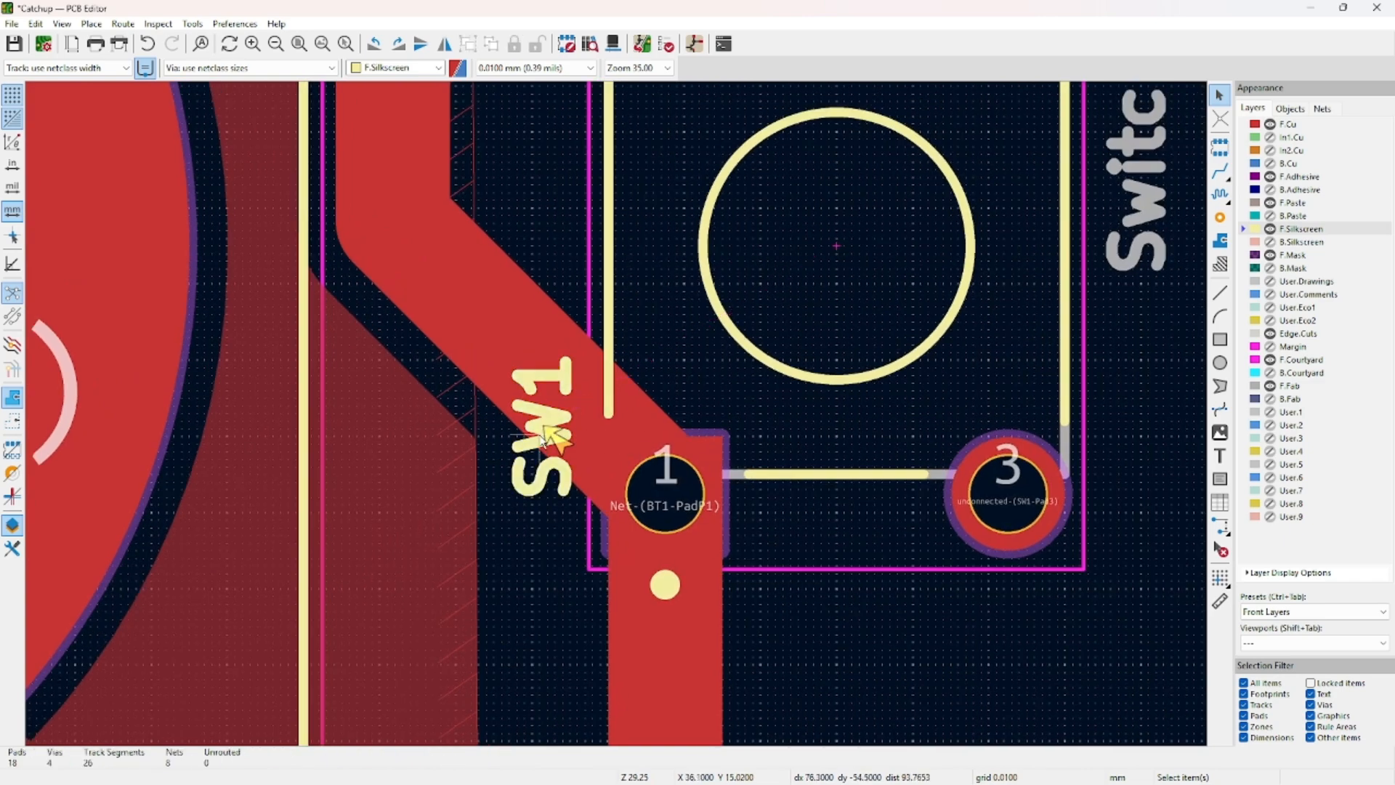
{"action": "left_click", "coordinate": [543, 436]}
{"action": "left_click_drag", "start_coordinate": [544, 436], "coordinate": [519, 369]}
{"action": "scroll", "coordinate": [518, 369], "scroll_direction": "down", "scroll_amount": 5}
{"action": "middle_click_drag", "start_coordinate": [704, 442], "coordinate": [635, 509]}
{"action": "left_click_drag", "start_coordinate": [545, 482], "coordinate": [641, 330]}
{"action": "key", "text": "r"}
{"action": "scroll", "coordinate": [642, 332], "scroll_direction": "up", "scroll_amount": 5}
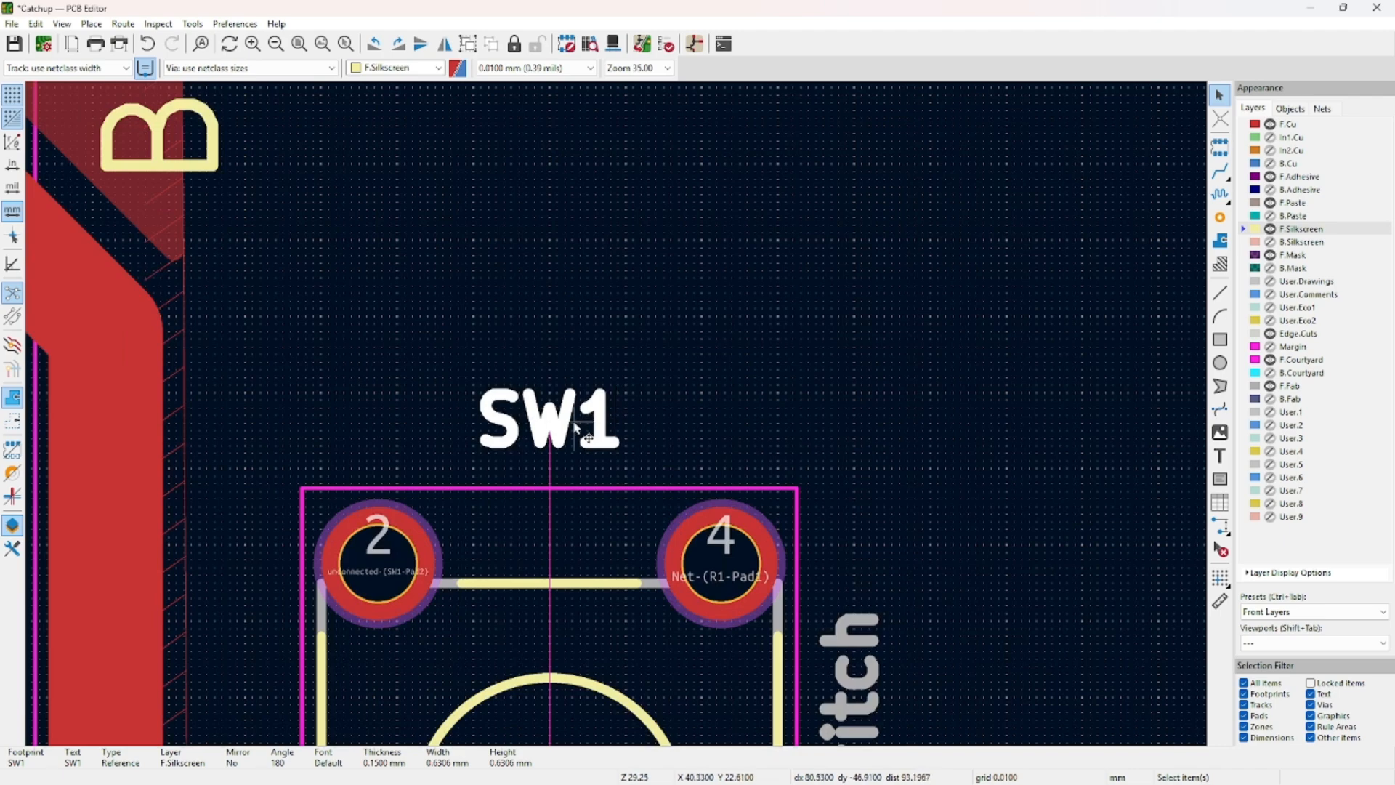
Set the SW1 reference text to 1.1 mm width and height and save the board.
{"action": "double_click", "coordinate": [640, 328]}
{"action": "left_click", "coordinate": [586, 340]}
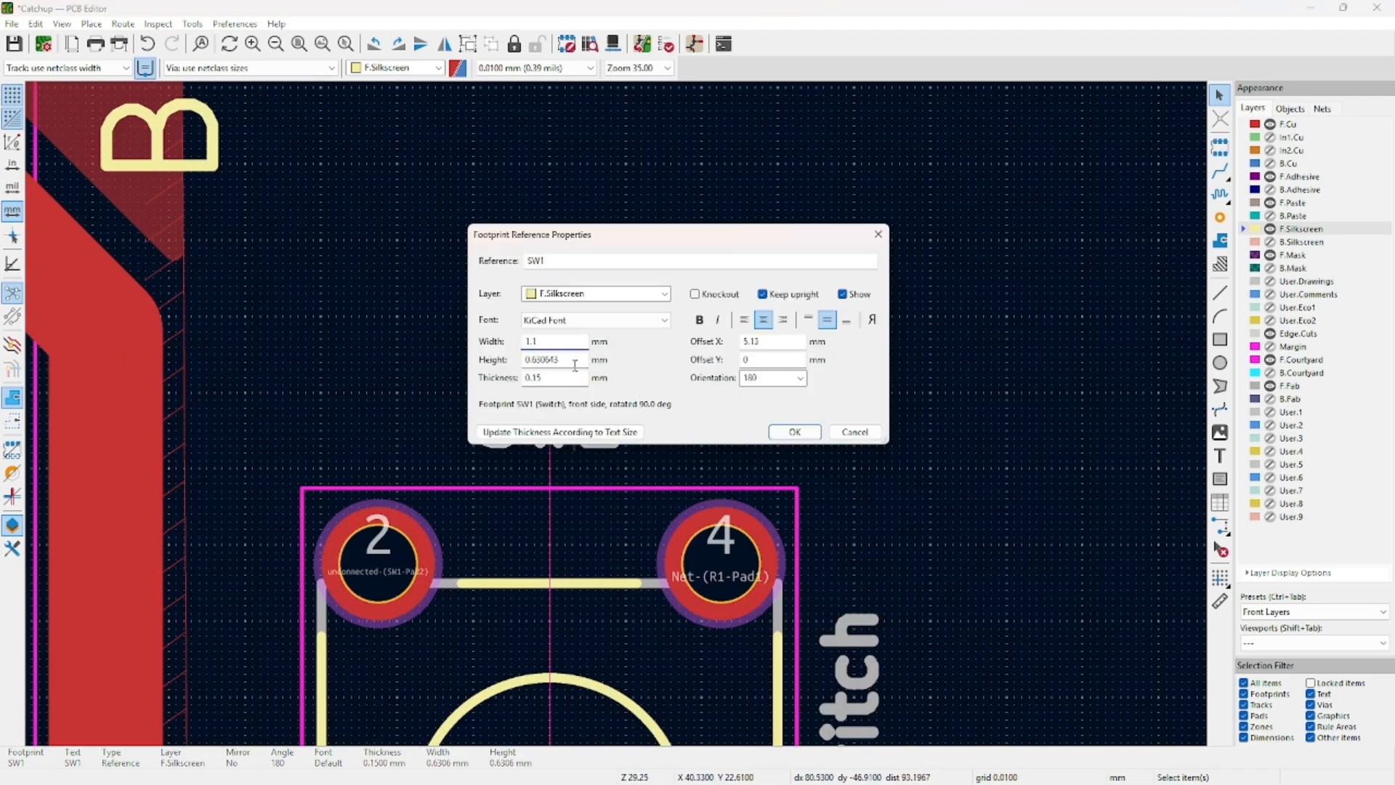
{"action": "key", "text": "Tab"}
{"action": "type", "text": "1.1"}
{"action": "key", "text": "Return"}
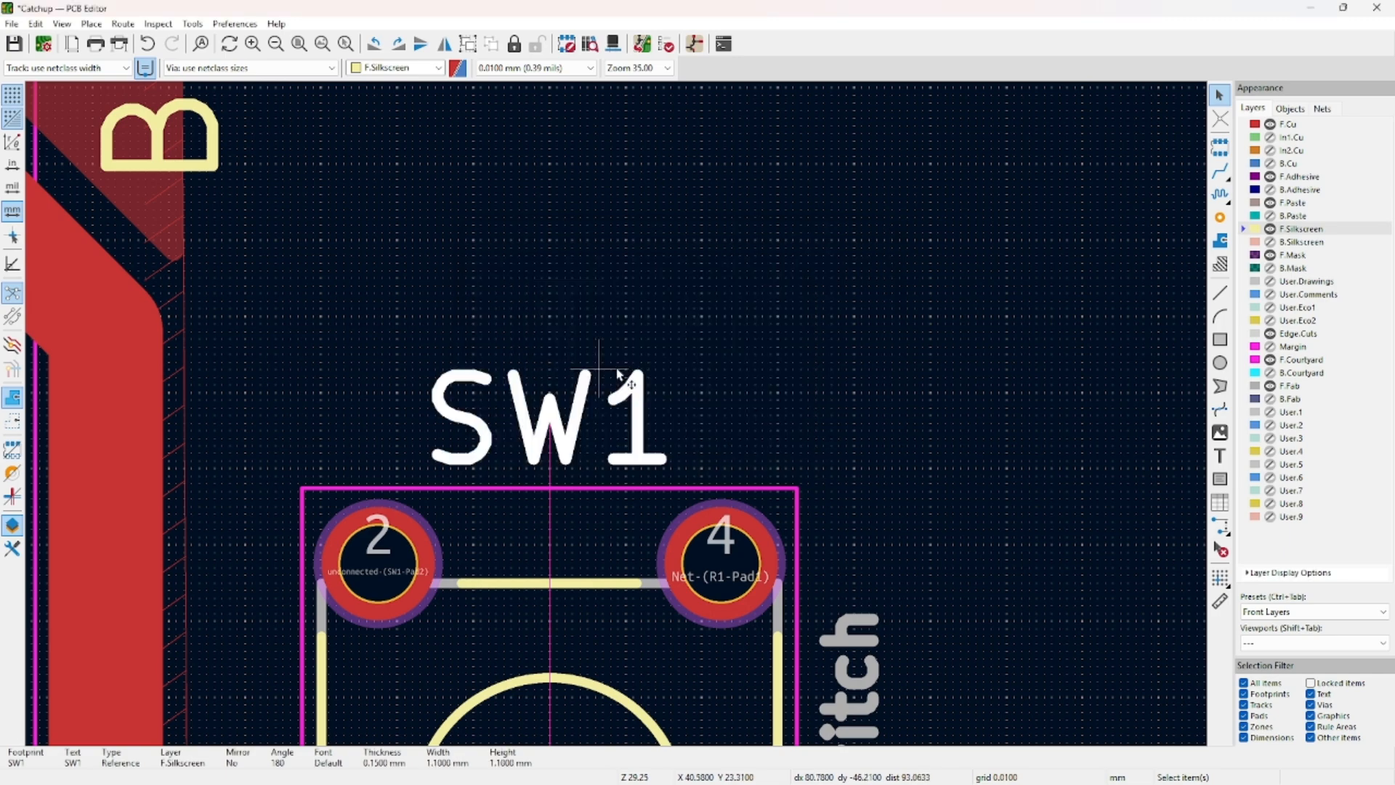
{"action": "scroll", "coordinate": [622, 373], "scroll_direction": "down", "scroll_amount": 5}
{"action": "scroll", "coordinate": [619, 420], "scroll_direction": "down", "scroll_amount": 3}
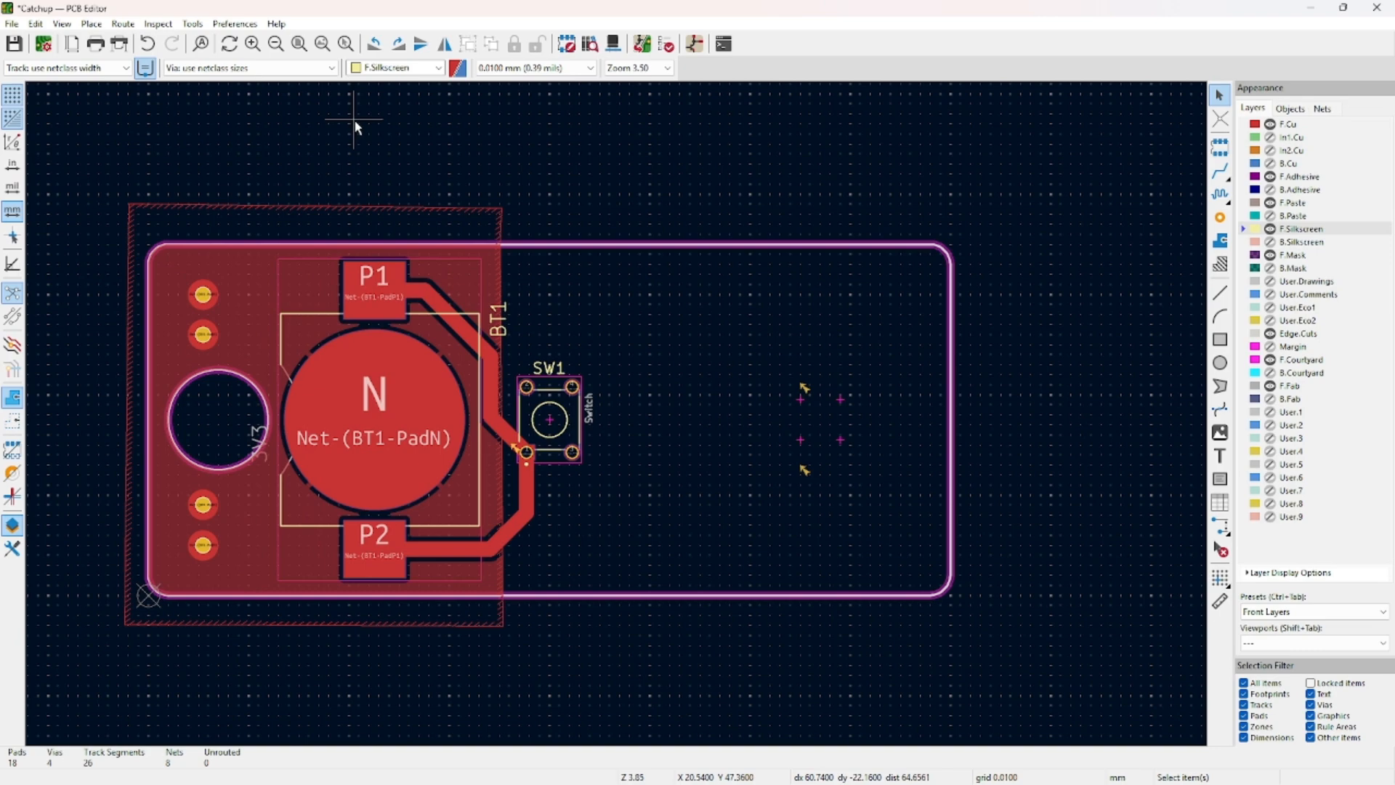
{"action": "key", "text": "ctrl+s"}
{"action": "left_click", "coordinate": [666, 45]}
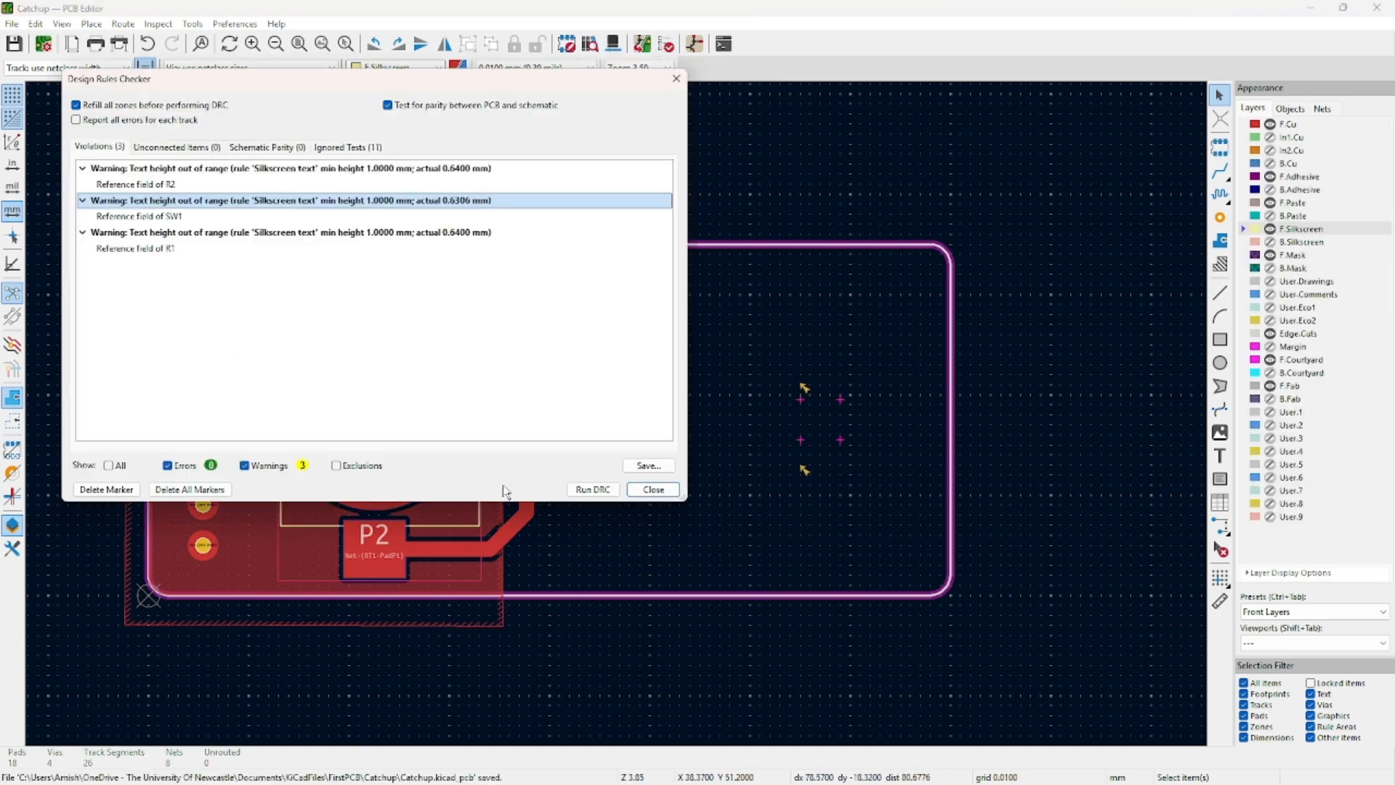
Rerun the DRC, confirm zero violations in its results, close it and reframe the board.
{"action": "left_click", "coordinate": [593, 489]}
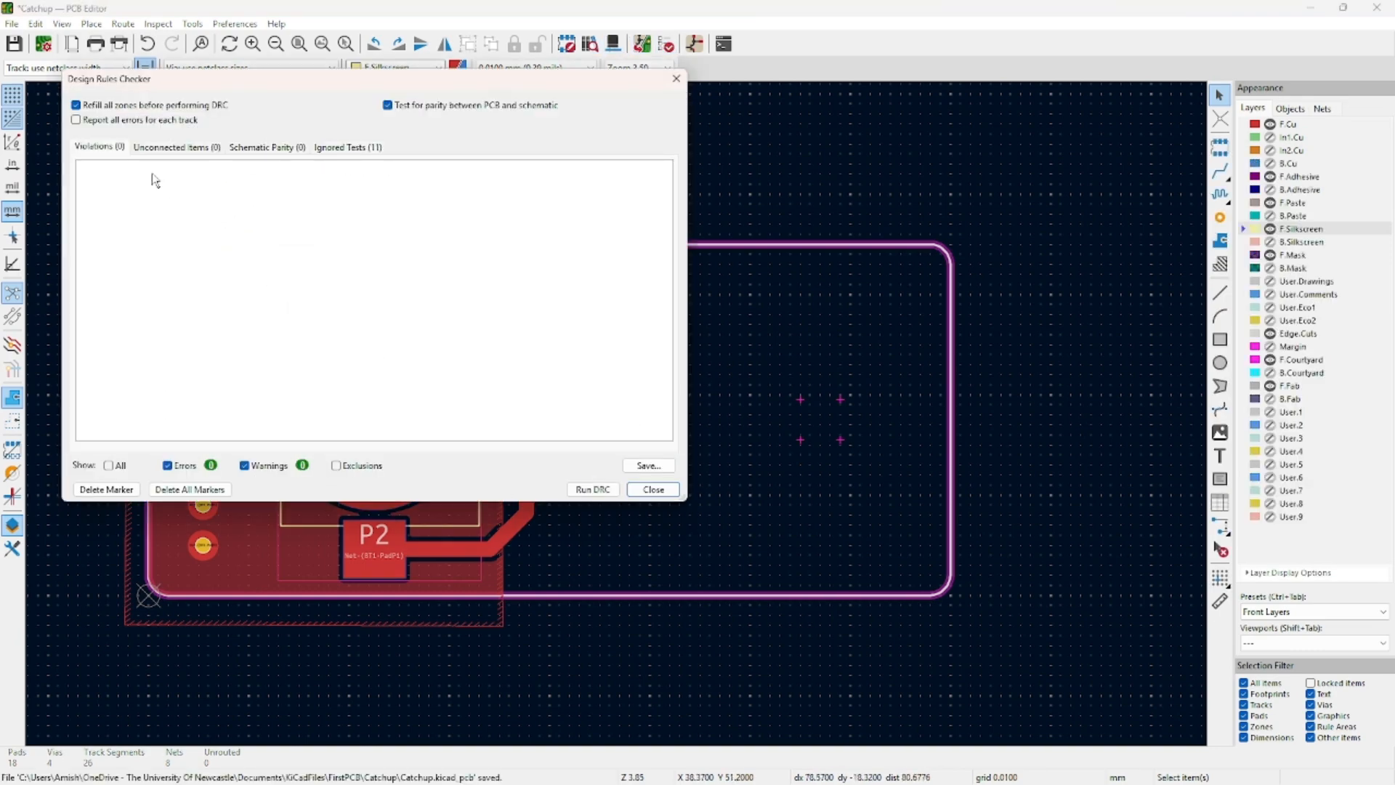
{"action": "left_click", "coordinate": [168, 148]}
{"action": "left_click", "coordinate": [262, 152]}
{"action": "left_click", "coordinate": [653, 489]}
{"action": "left_click_drag", "start_coordinate": [99, 162], "coordinate": [986, 671]}
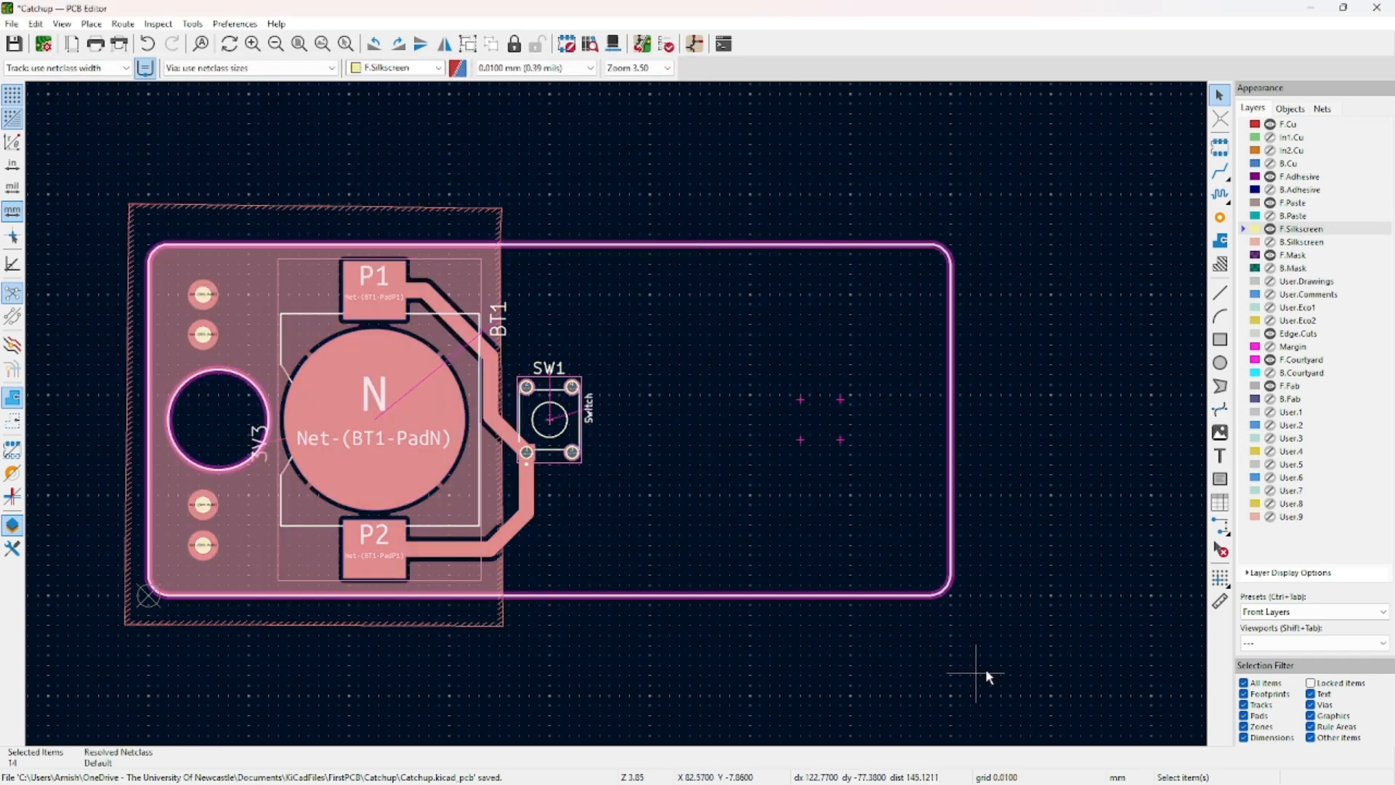
{"action": "left_click", "coordinate": [1059, 578]}
{"action": "middle_click_drag", "start_coordinate": [1059, 577], "coordinate": [938, 593]}
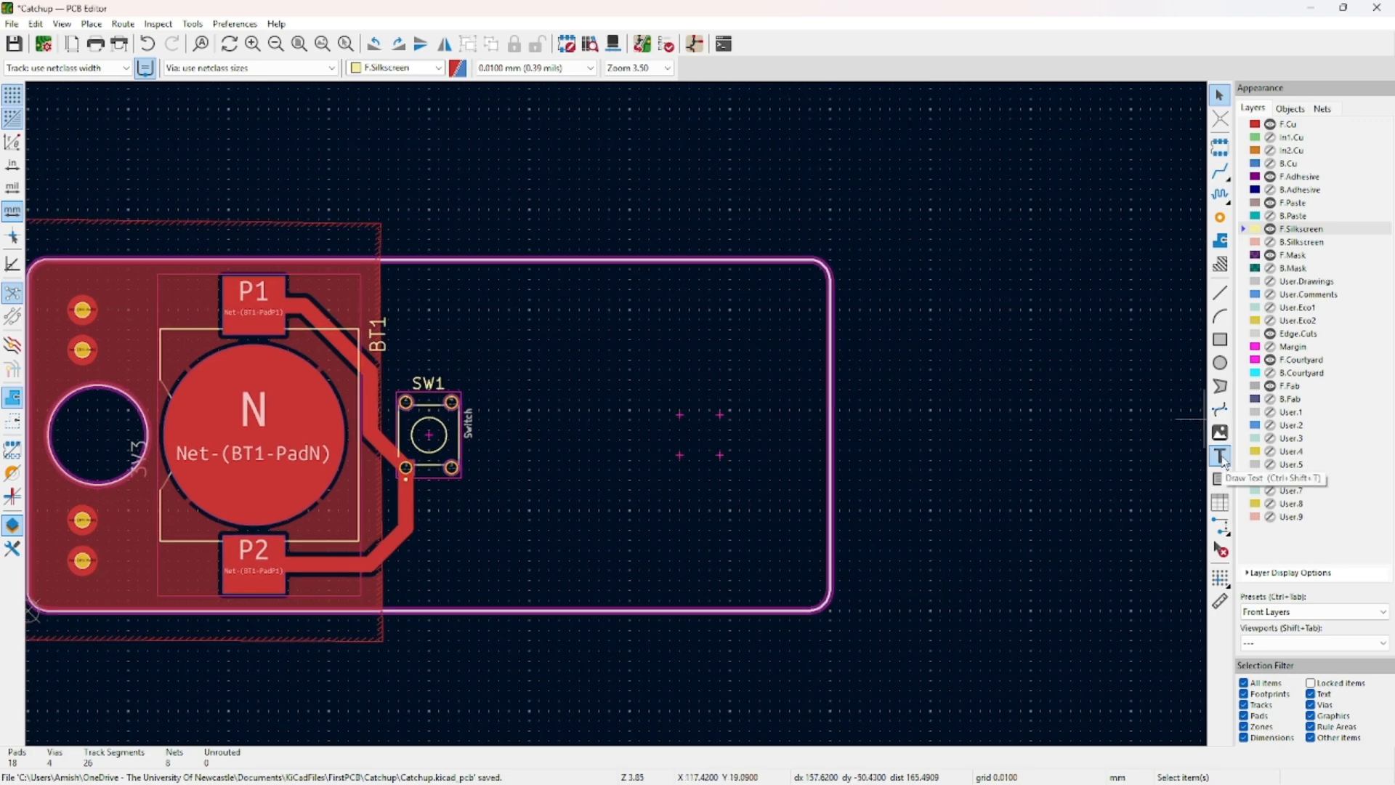
Start a new board text item, then cancel it unchanged.
{"action": "left_click", "coordinate": [1221, 457]}
{"action": "left_click", "coordinate": [1186, 468]}
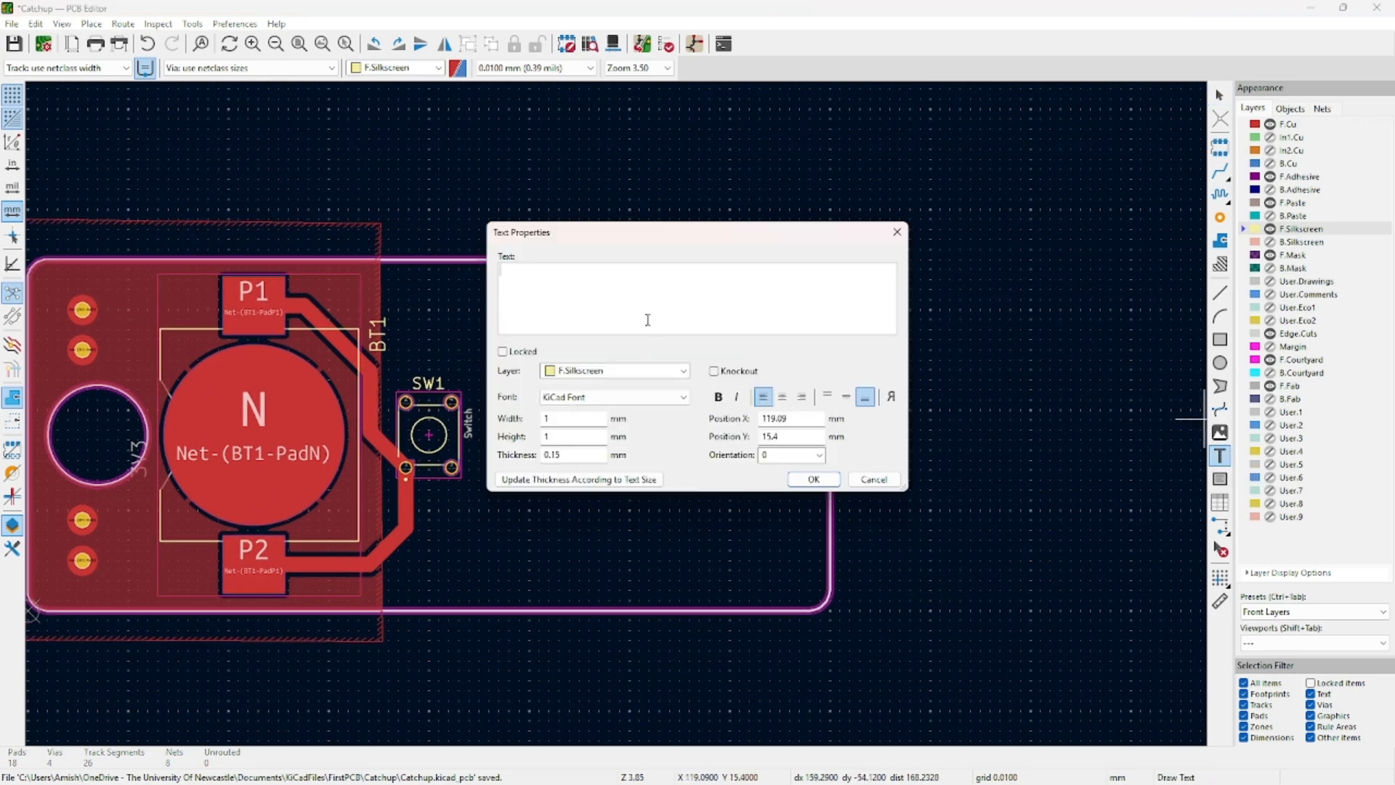
{"action": "left_click", "coordinate": [612, 374]}
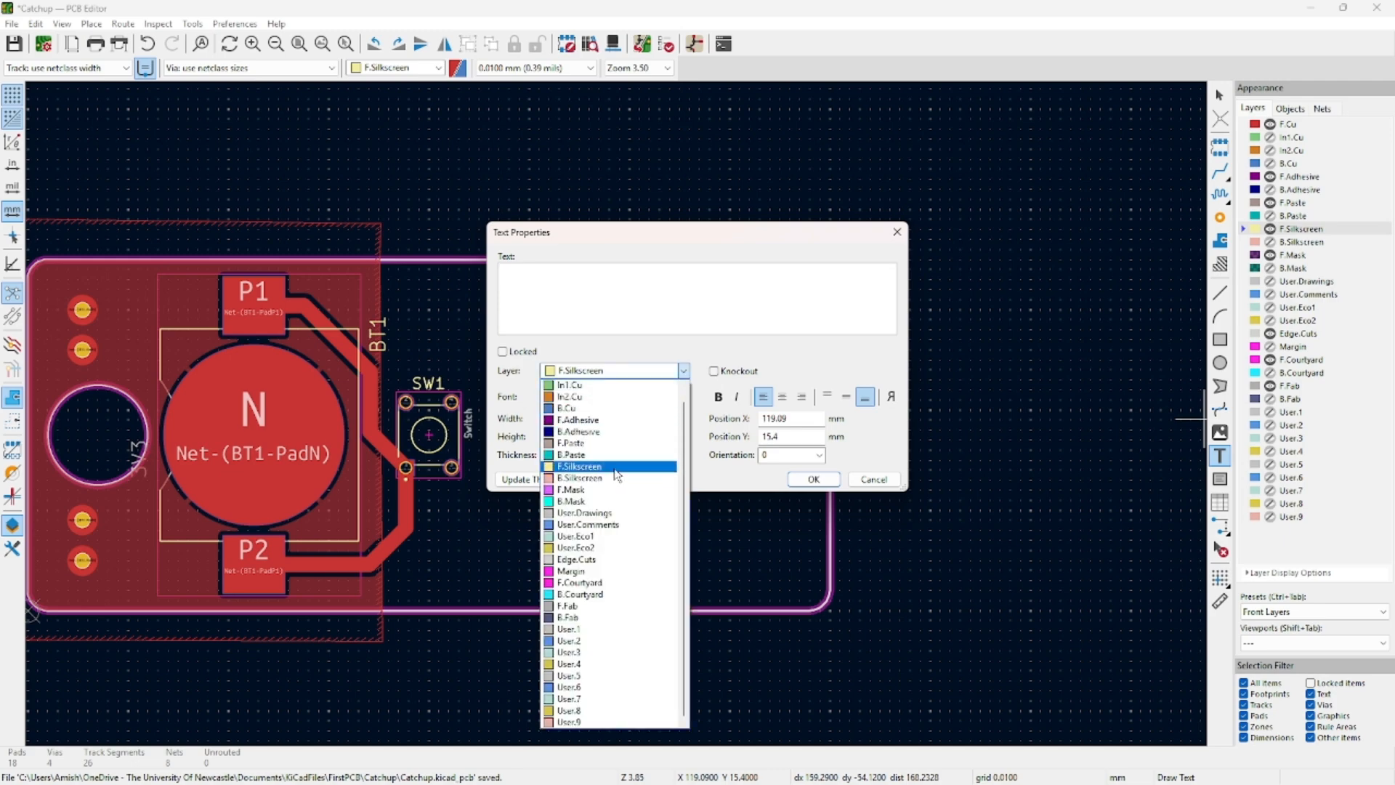
{"action": "left_click", "coordinate": [895, 479]}
{"action": "left_click", "coordinate": [895, 479]}
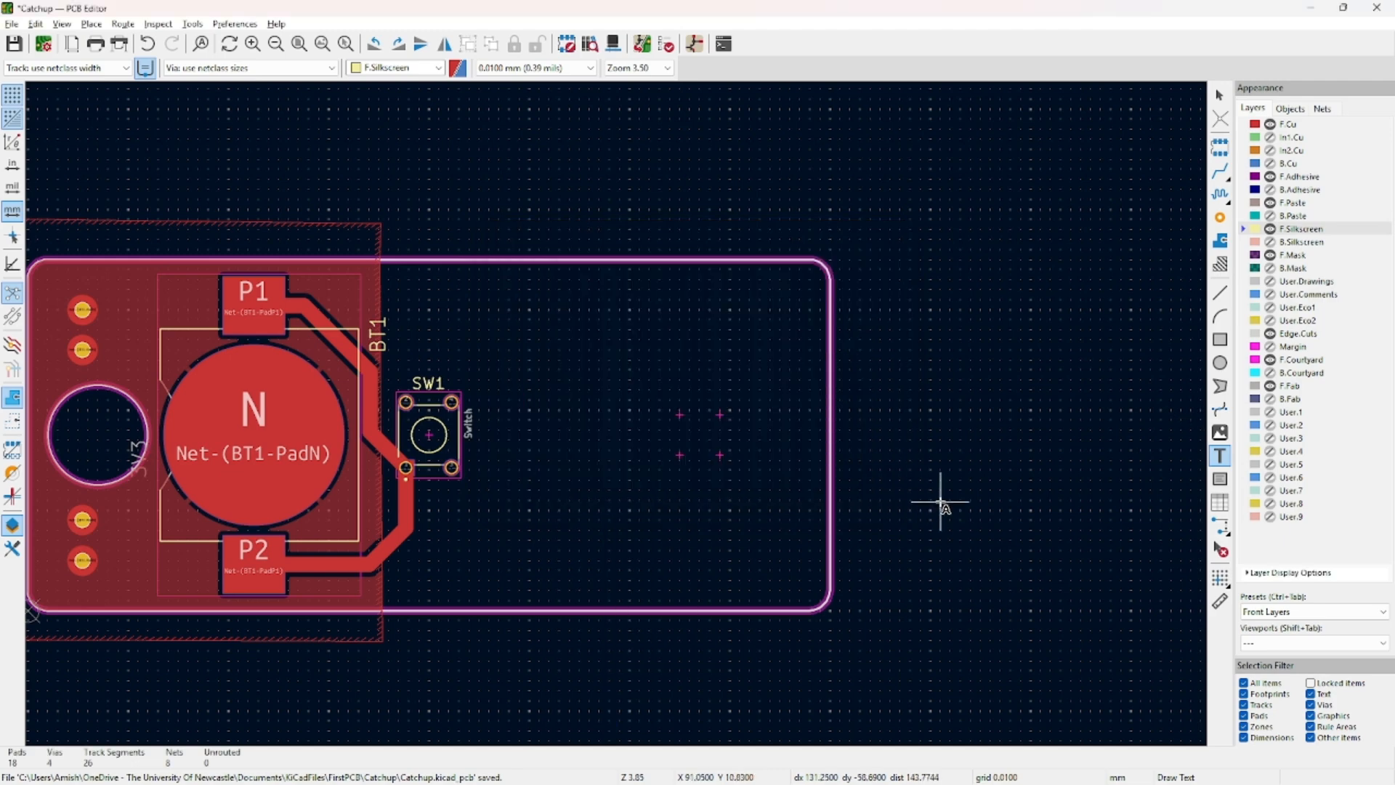
Inspect the board's top and underside in the 3D viewer, then close it.
{"action": "key", "text": "alt+3"}
{"action": "left_click_drag", "start_coordinate": [701, 551], "coordinate": [676, 387]}
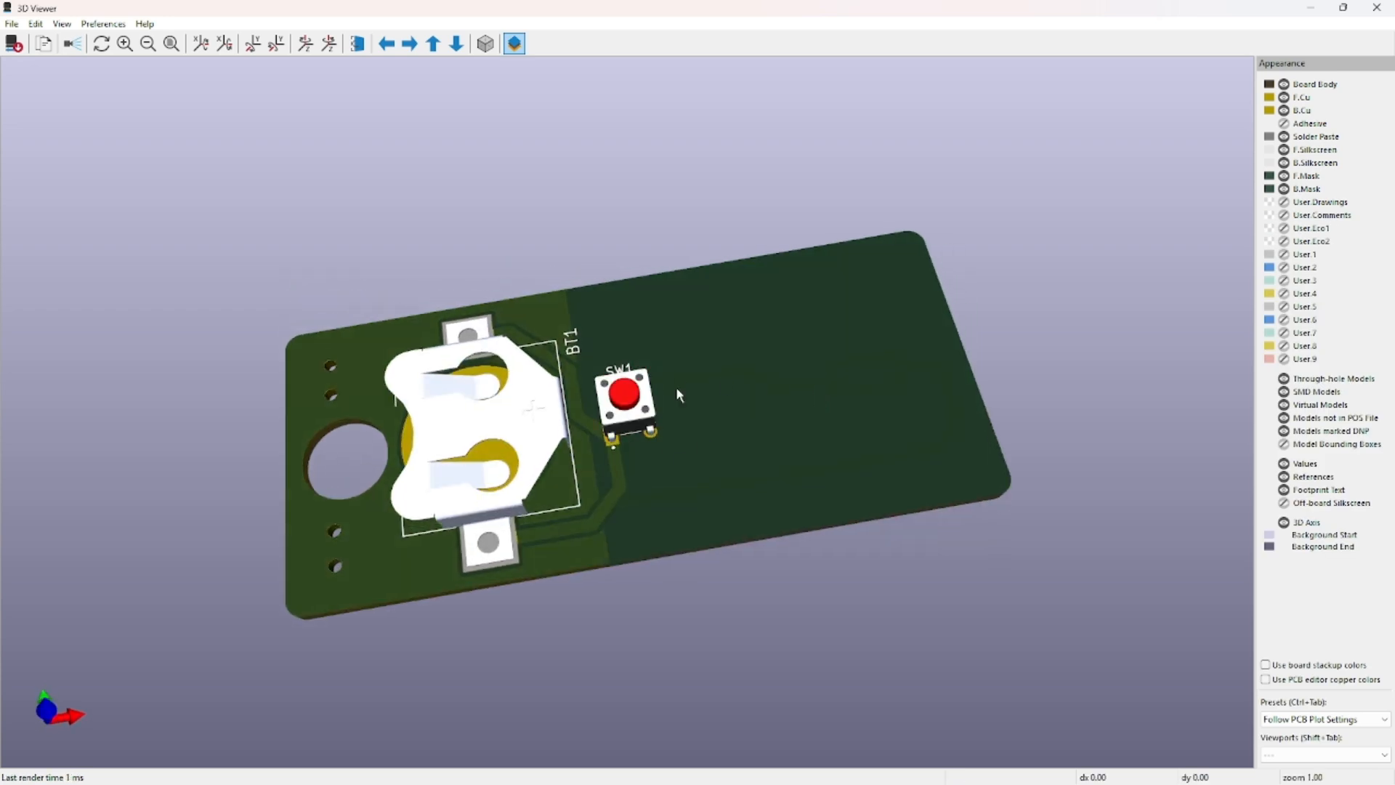
{"action": "left_click_drag", "start_coordinate": [699, 470], "coordinate": [557, 210]}
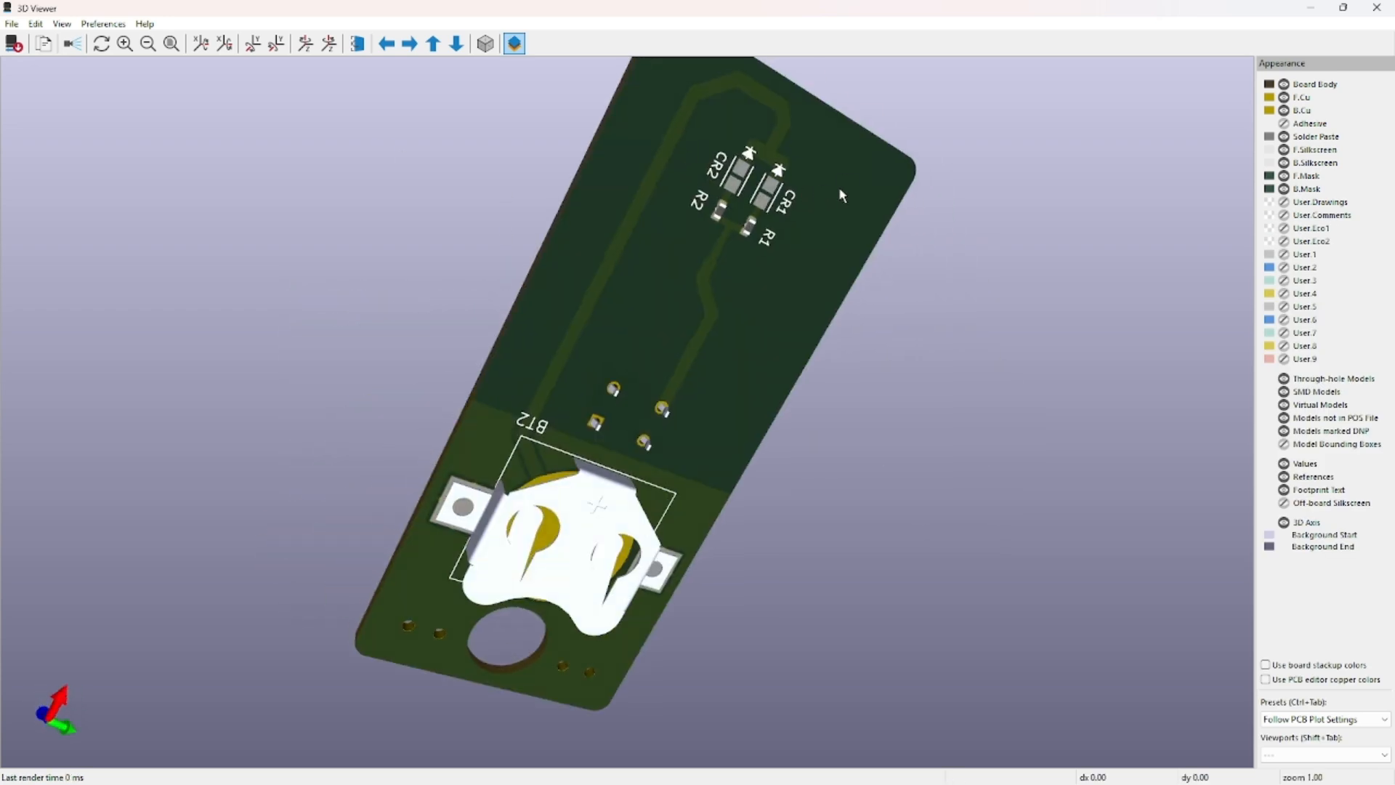
{"action": "left_click_drag", "start_coordinate": [840, 190], "coordinate": [662, 501]}
{"action": "left_click", "coordinate": [1379, 7]}
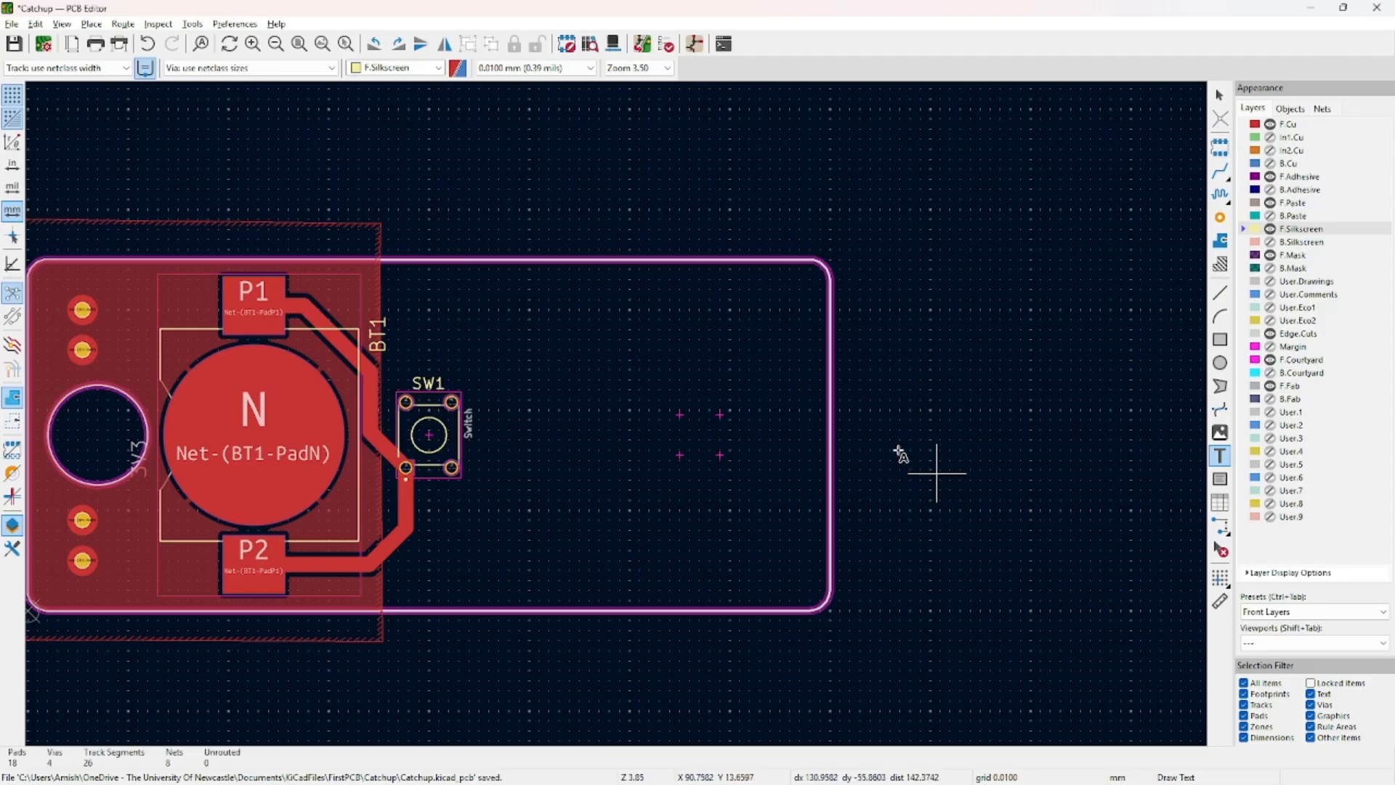
Place 'First PCB YAAYY!!' front silkscreen text along the board's bottom edge and view it in 3D.
{"action": "left_click", "coordinate": [470, 476]}
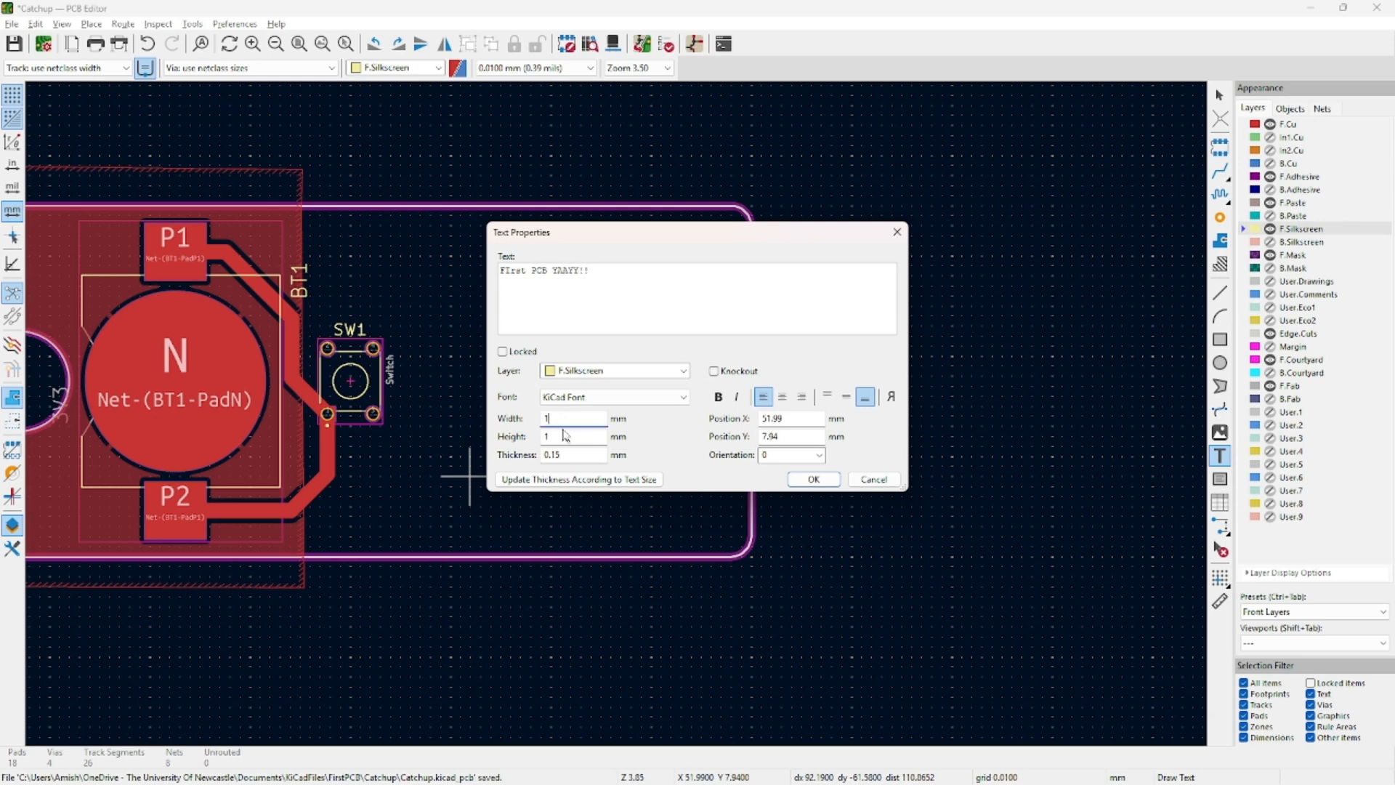
{"action": "left_click", "coordinate": [808, 479]}
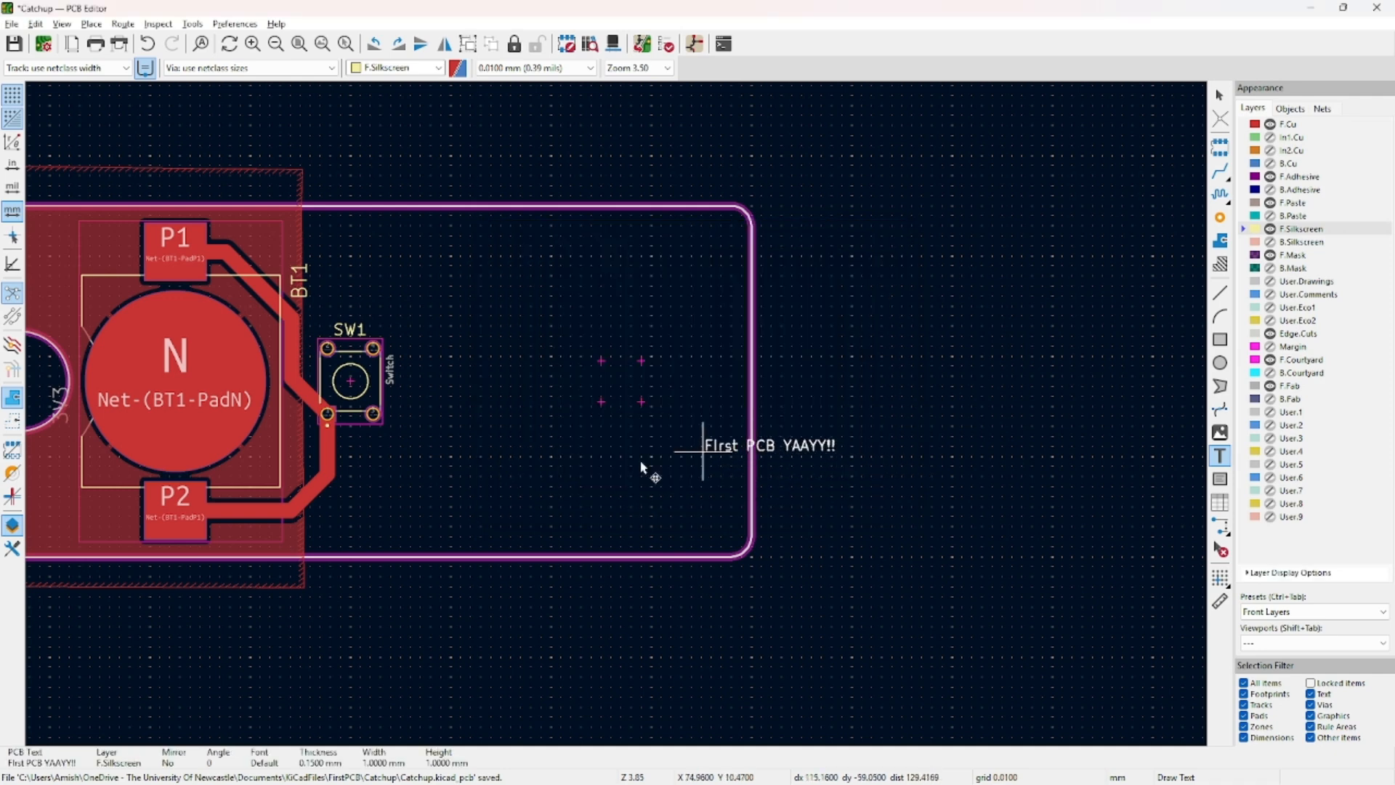
{"action": "left_click", "coordinate": [578, 544]}
{"action": "left_click", "coordinate": [920, 542]}
{"action": "key", "text": "Escape"}
{"action": "key", "text": "Escape"}
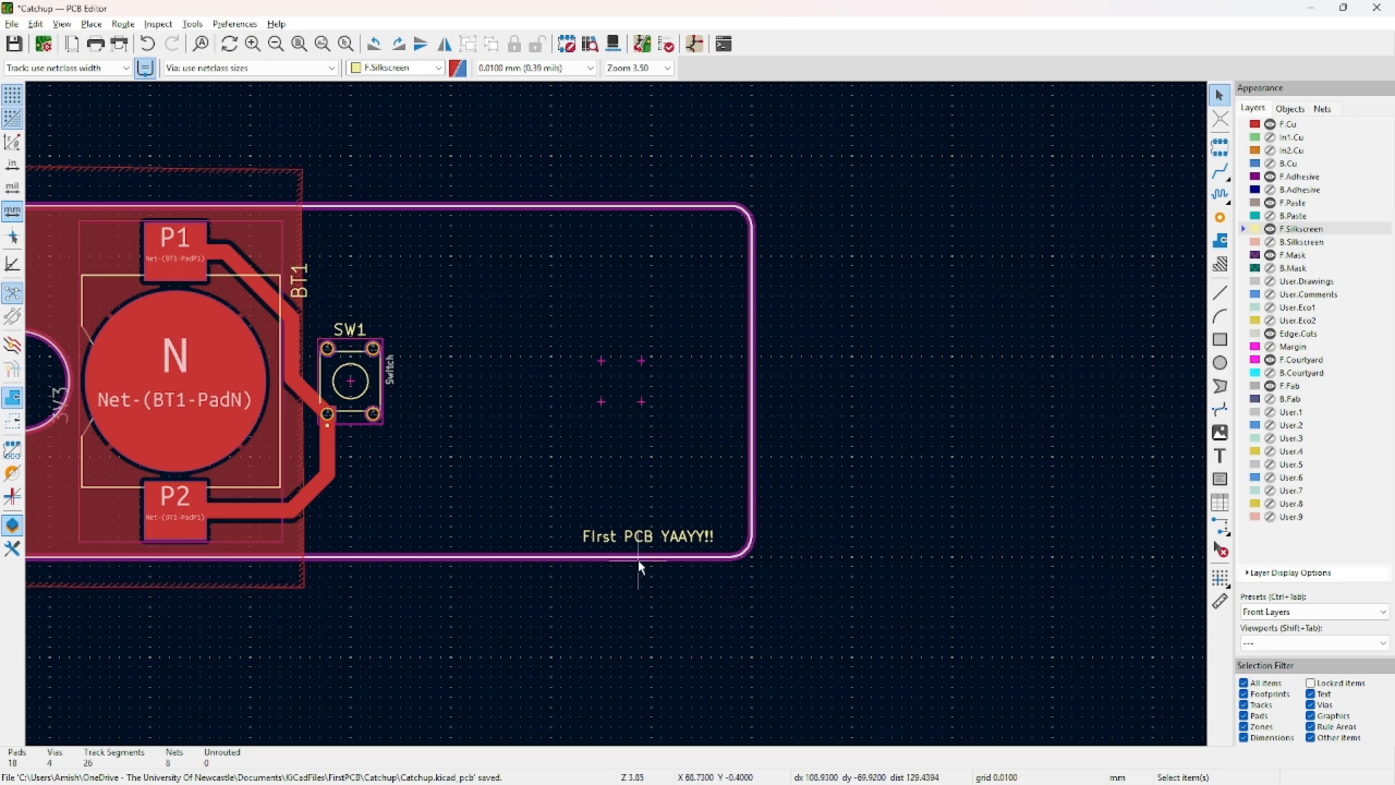
{"action": "key", "text": "alt+3"}
{"action": "scroll", "coordinate": [881, 561], "scroll_direction": "up", "scroll_amount": 5}
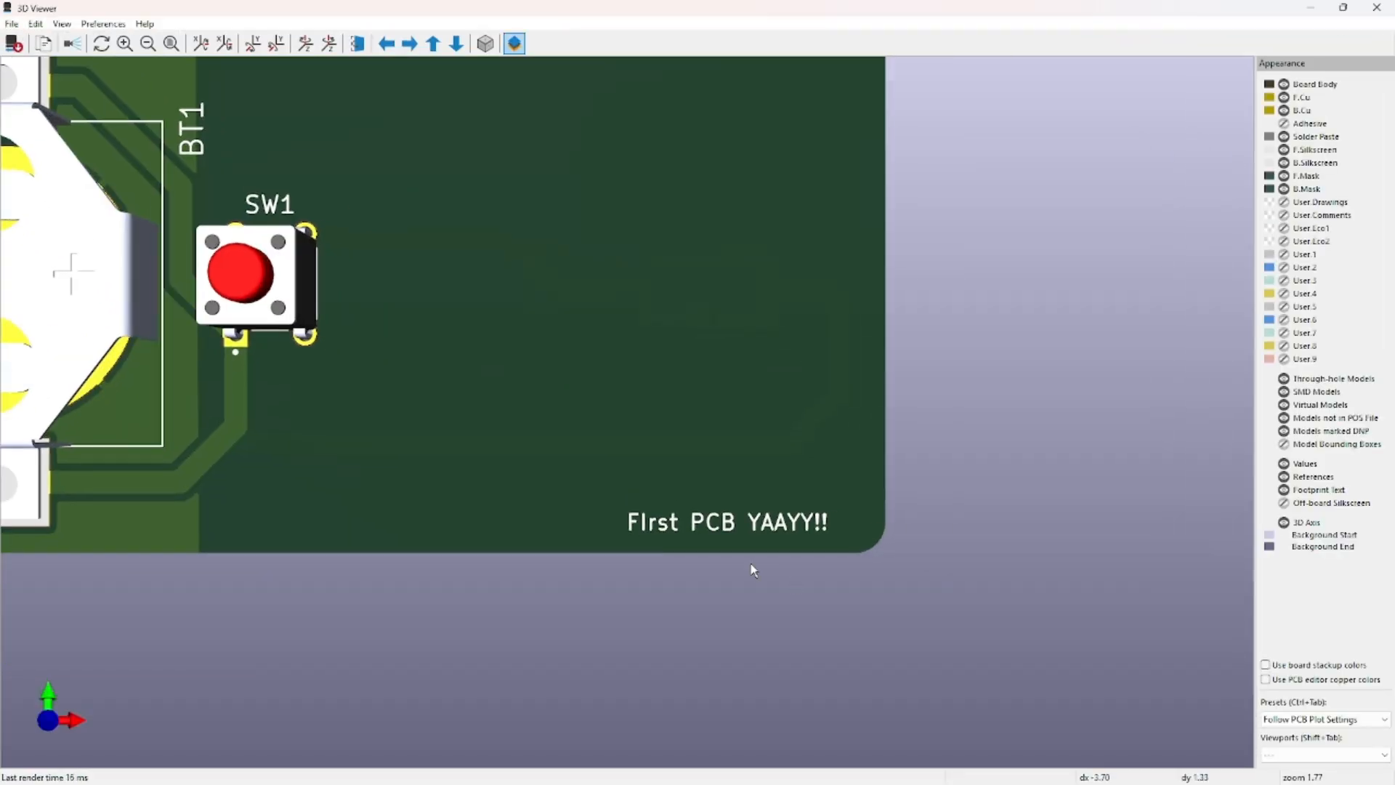
Close the 3D viewer and delete the 'First PCB YAAYY!!' text from the board.
{"action": "left_click_drag", "start_coordinate": [752, 564], "coordinate": [692, 510]}
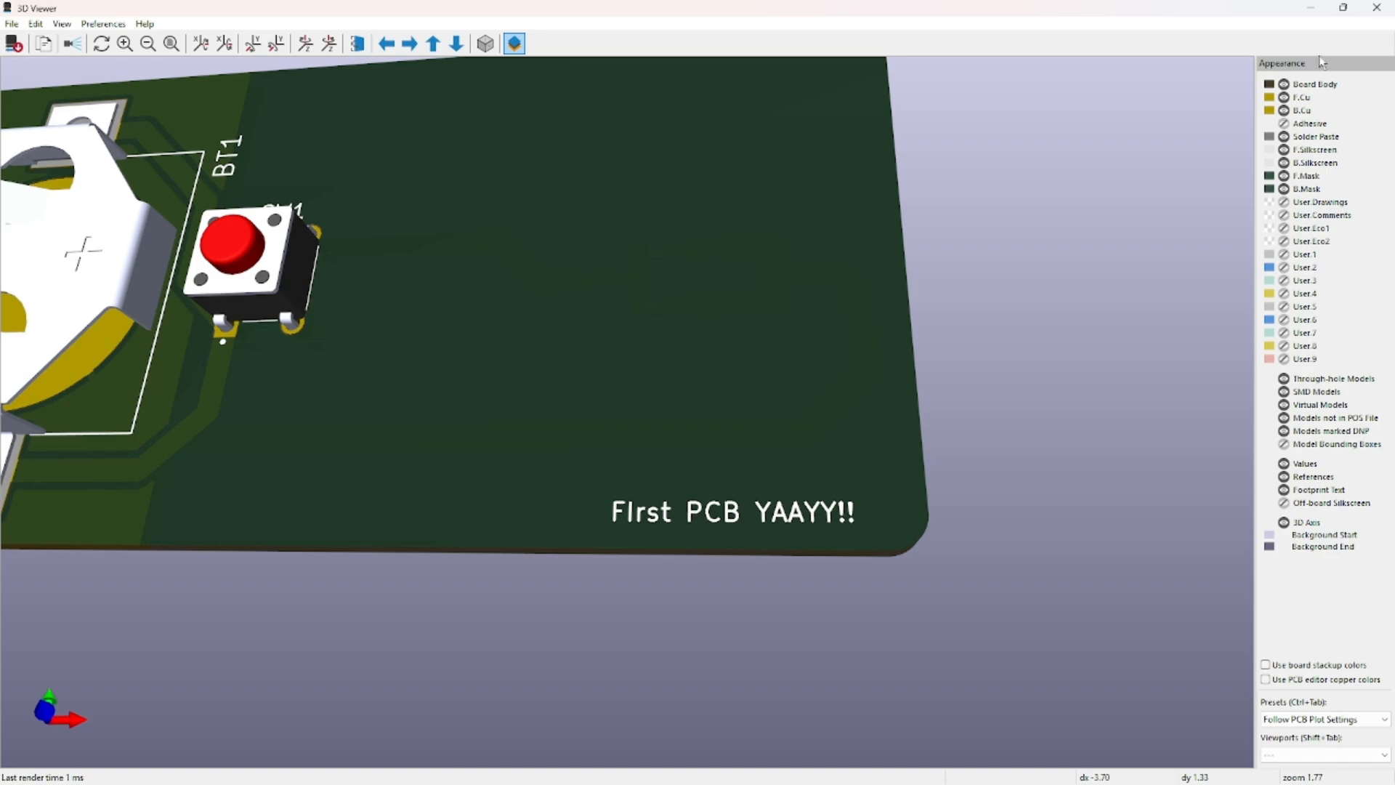
{"action": "left_click", "coordinate": [1377, 7]}
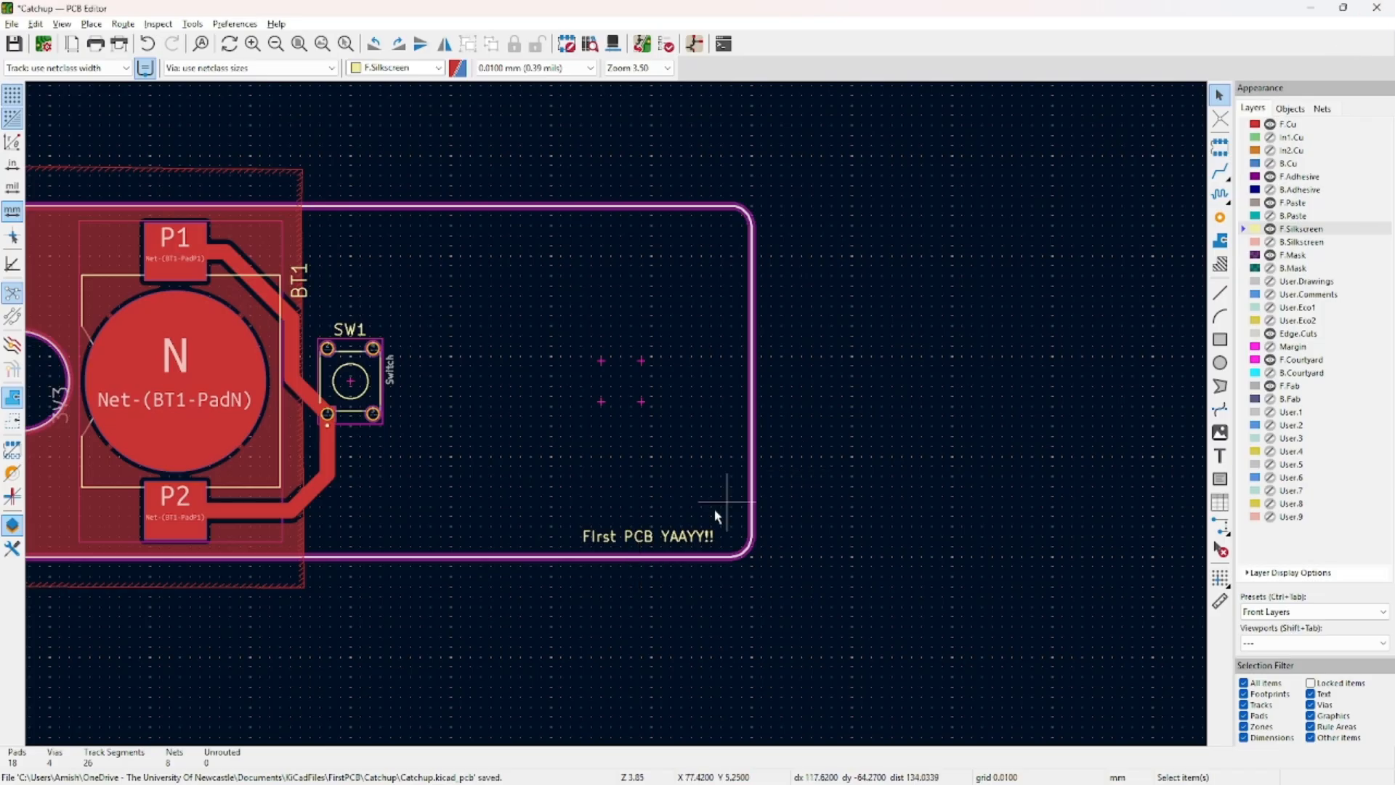
{"action": "left_click", "coordinate": [683, 534]}
{"action": "key", "text": "Delete"}
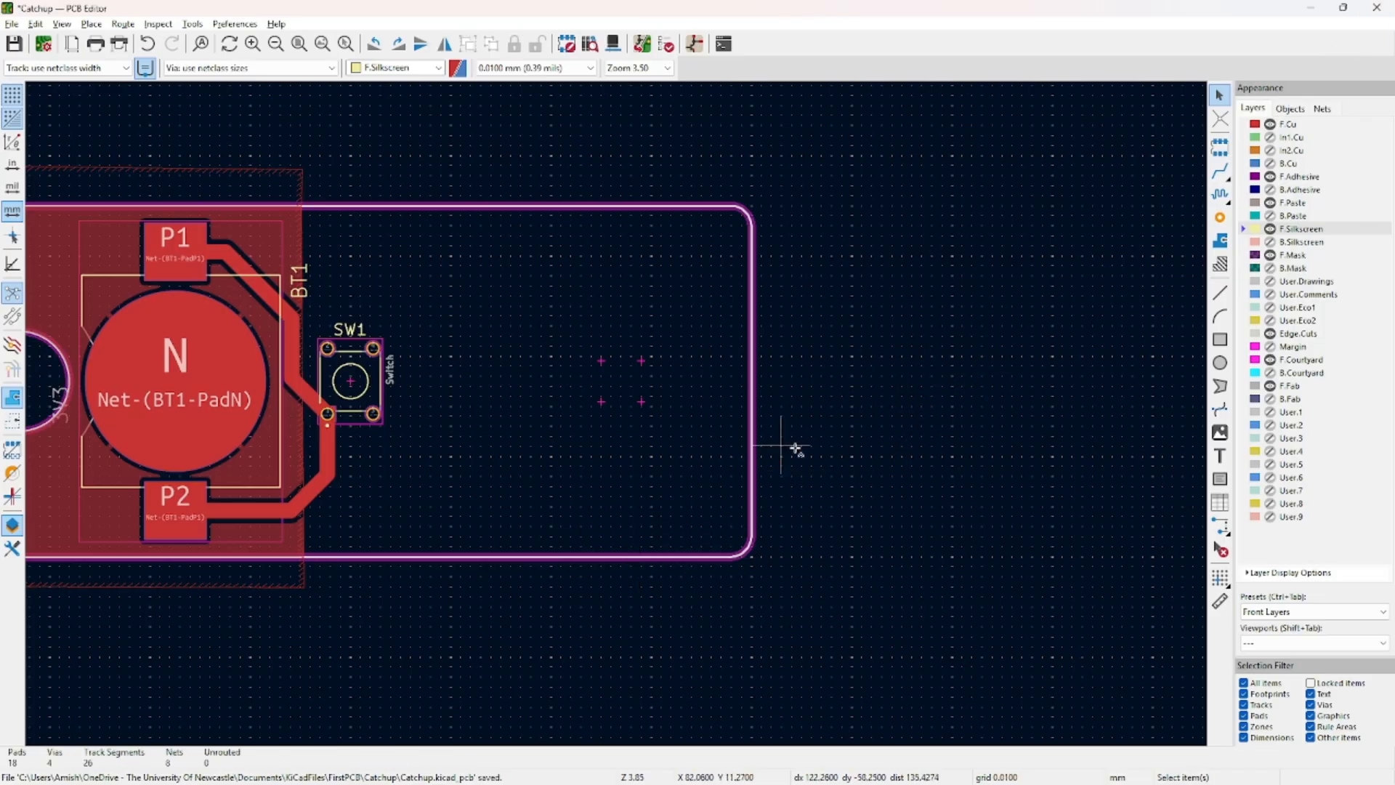
{"action": "middle_click_drag", "start_coordinate": [796, 449], "coordinate": [938, 481]}
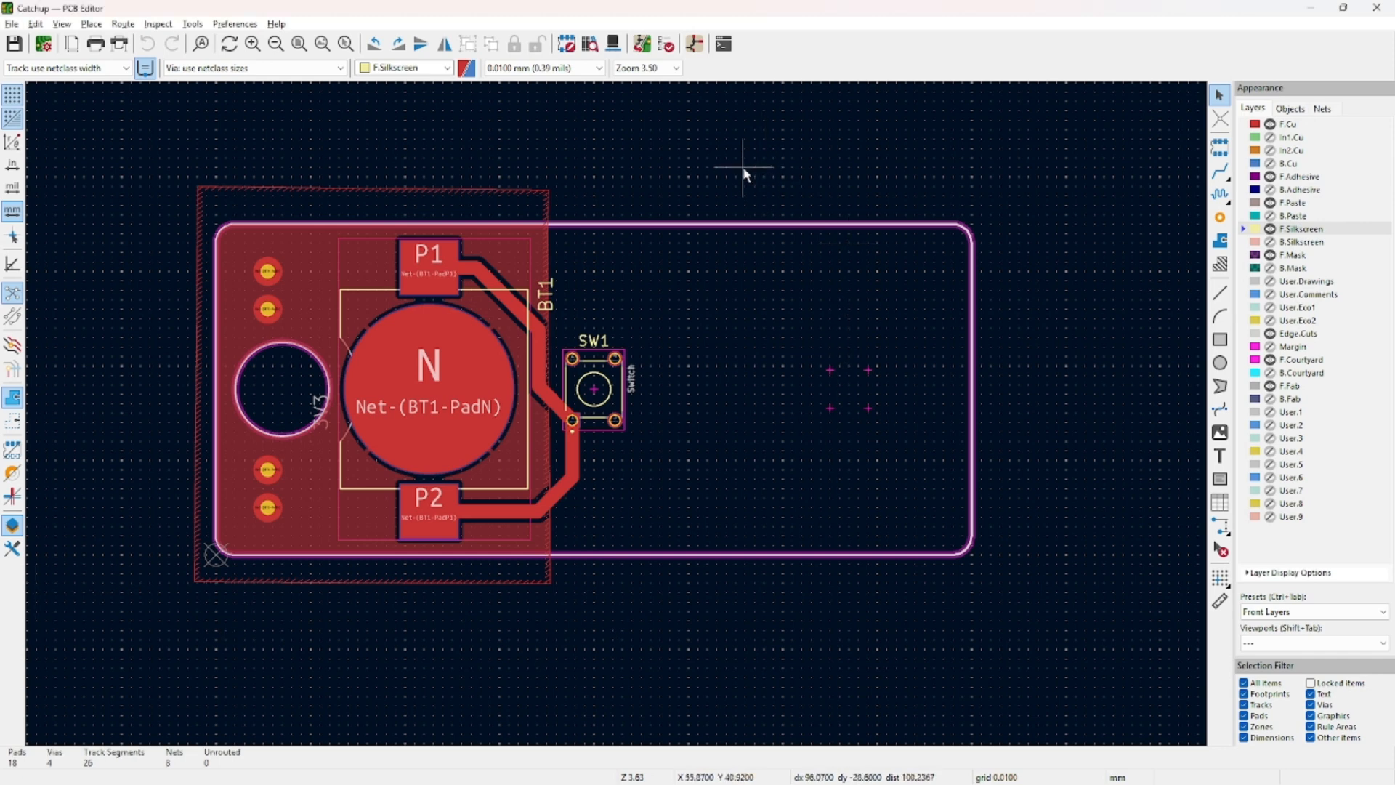
Open the Gerber plot dialog from File > Fabrication Outputs, enlarged, with Gerber format kept.
{"action": "left_click", "coordinate": [13, 27]}
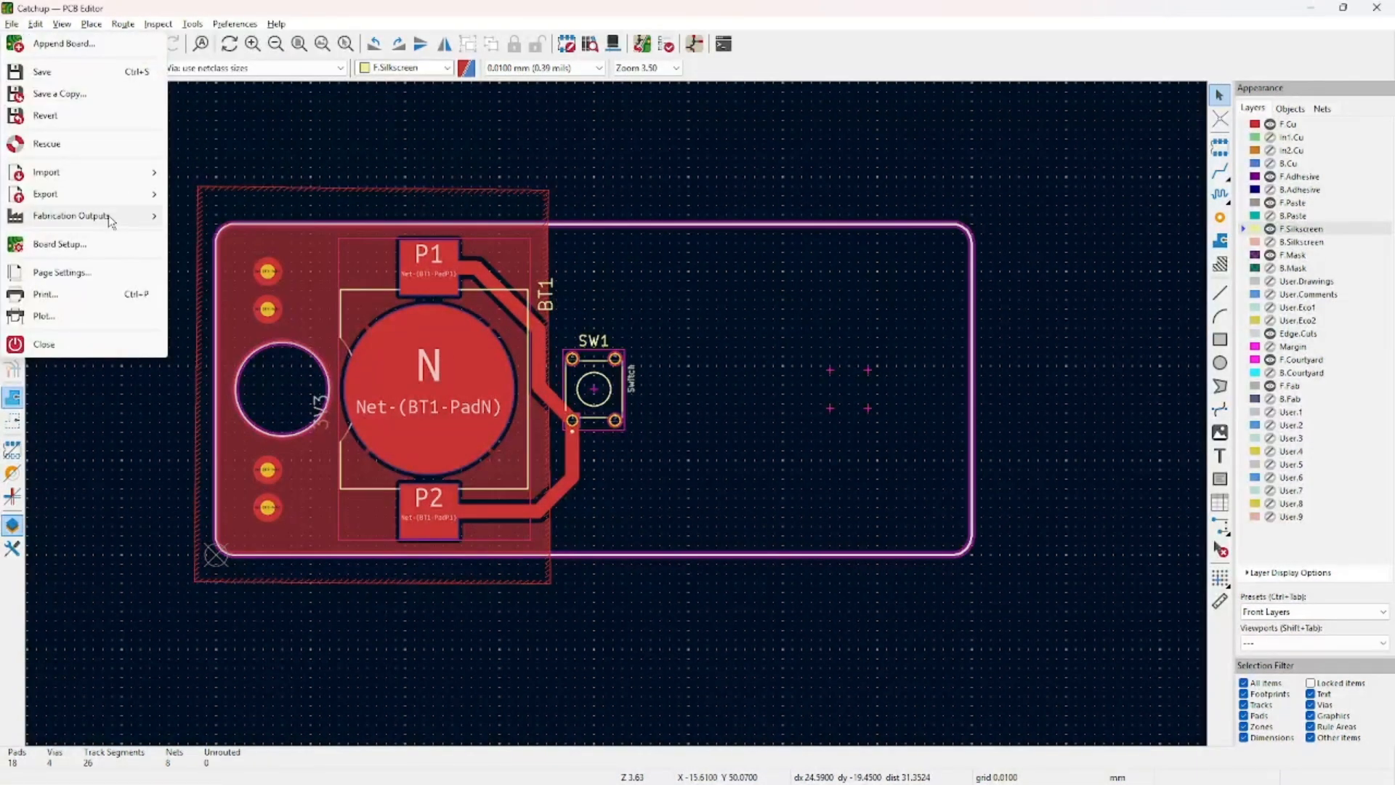
{"action": "mouse_move", "coordinate": [108, 228]}
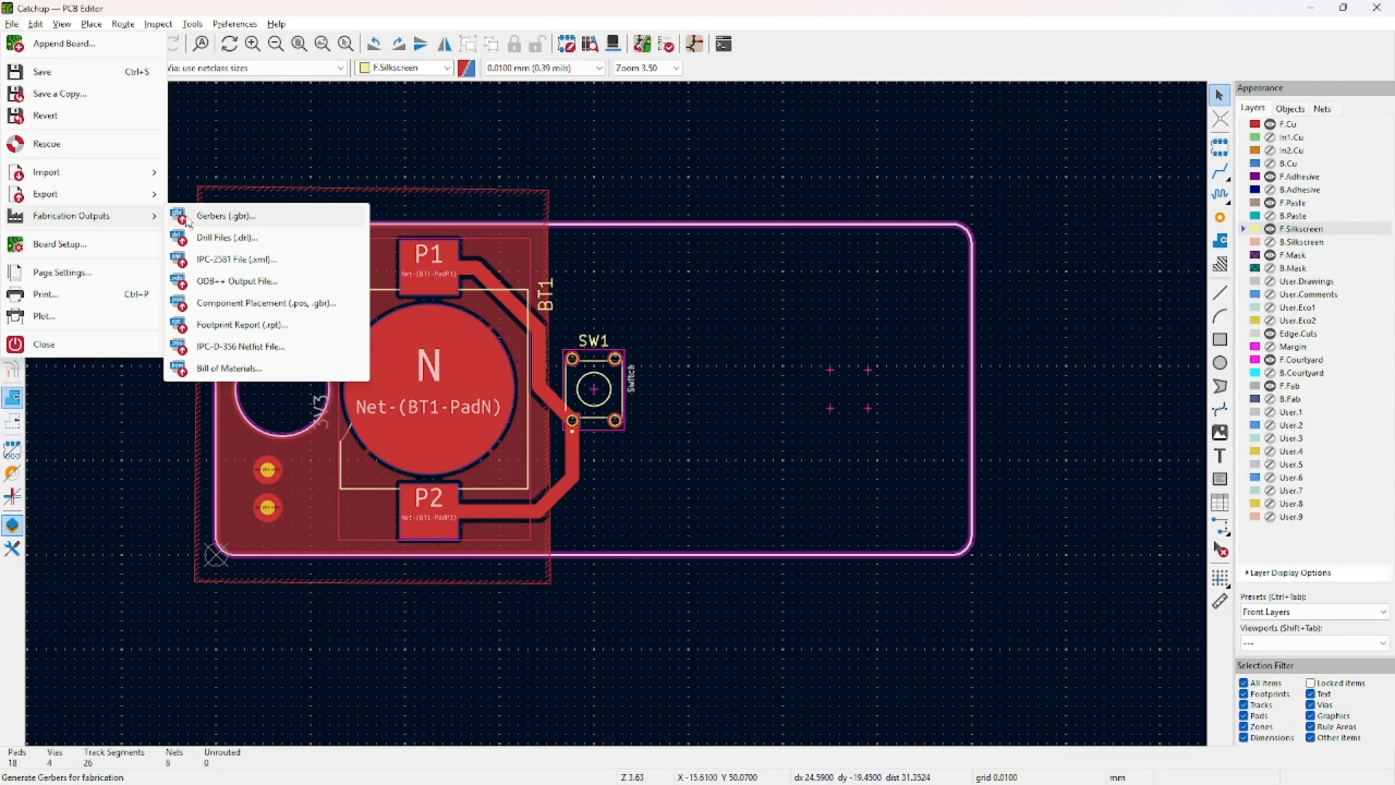
{"action": "left_click", "coordinate": [218, 216]}
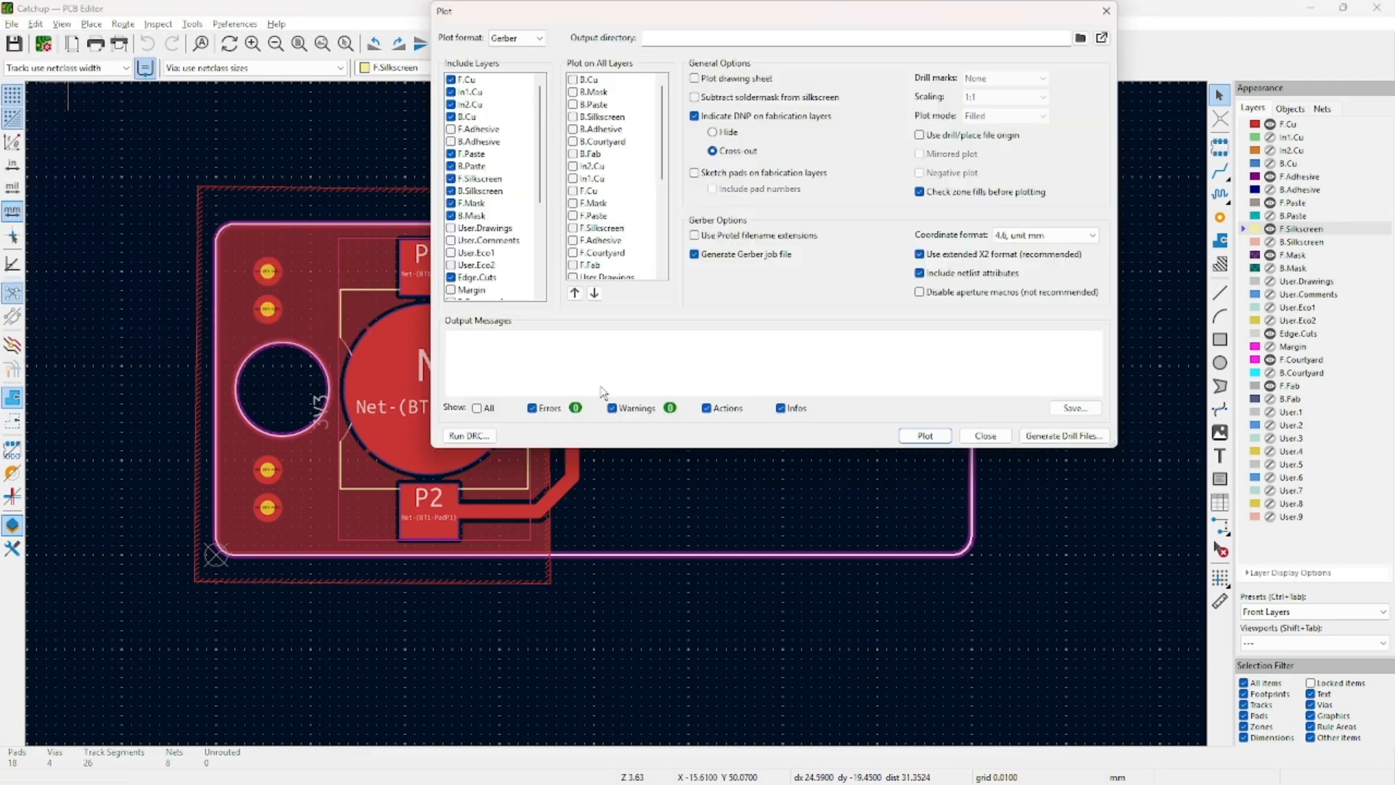
{"action": "left_click_drag", "start_coordinate": [1116, 447], "coordinate": [1183, 641]}
{"action": "left_click_drag", "start_coordinate": [909, 16], "coordinate": [792, 56]}
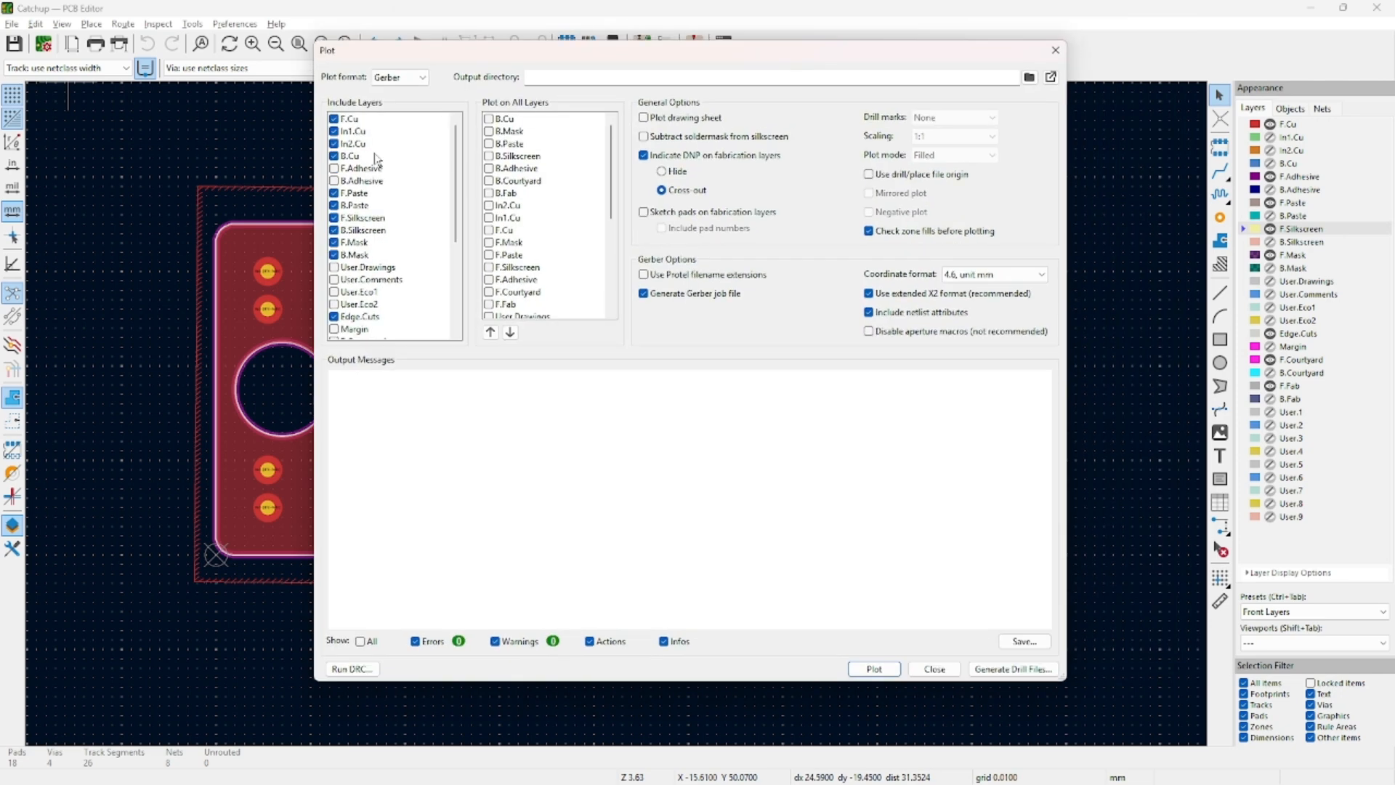
{"action": "left_click", "coordinate": [398, 80]}
{"action": "left_click", "coordinate": [398, 86]}
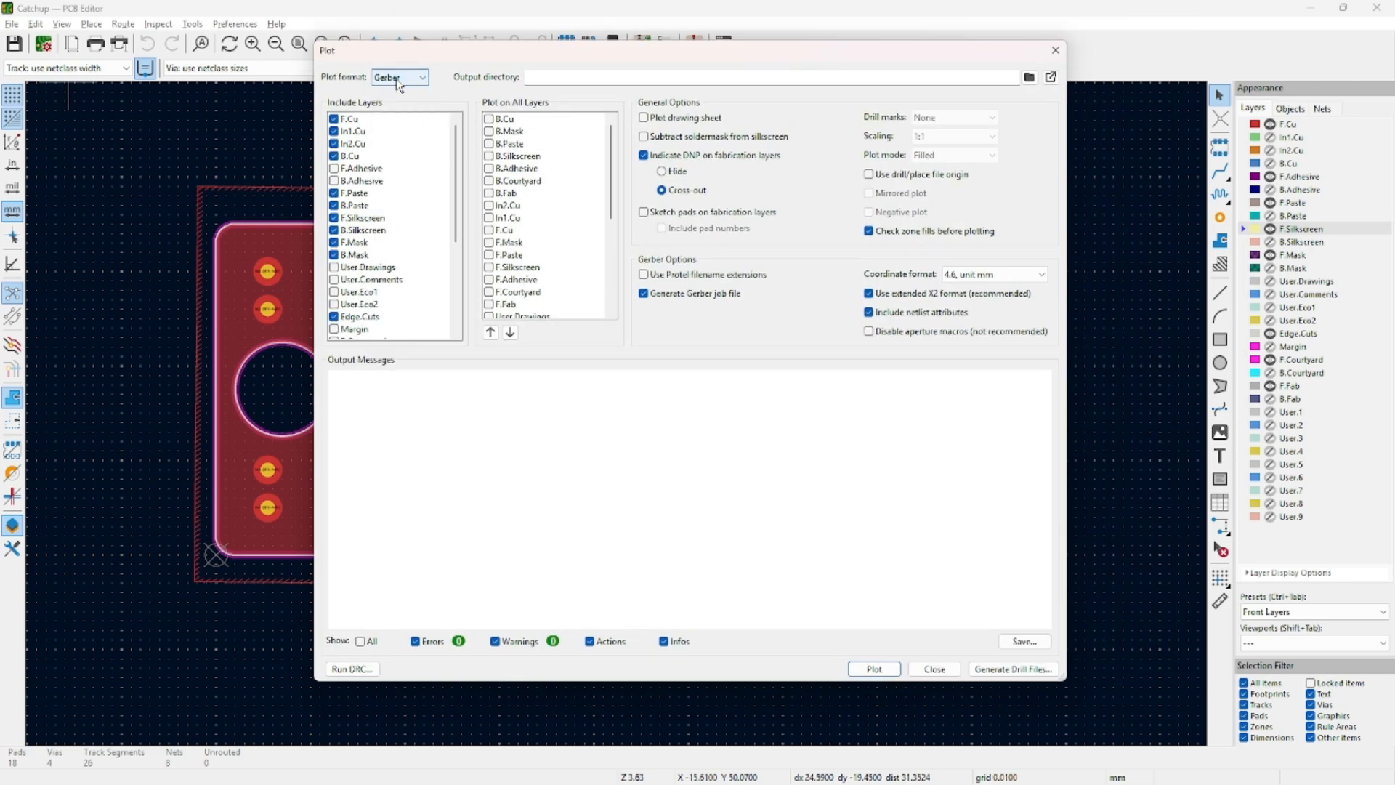
{"action": "scroll", "coordinate": [381, 238], "scroll_direction": "down", "scroll_amount": 5}
{"action": "scroll", "coordinate": [380, 239], "scroll_direction": "up", "scroll_amount": 5}
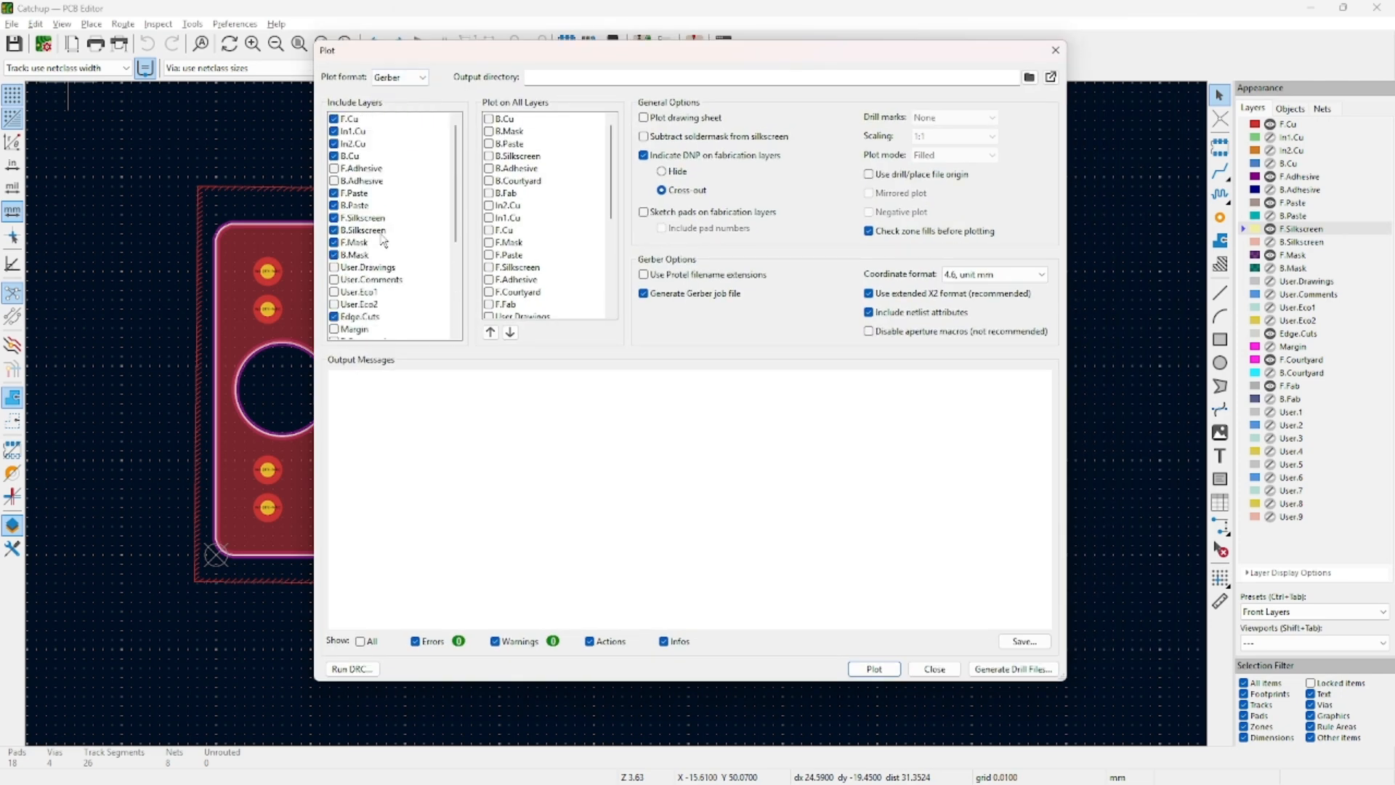
Untick the In1.Cu and In2.Cu inner copper layers from the plot.
{"action": "left_click", "coordinate": [359, 133]}
{"action": "left_click", "coordinate": [348, 152]}
{"action": "left_click", "coordinate": [335, 135]}
{"action": "left_click", "coordinate": [334, 148]}
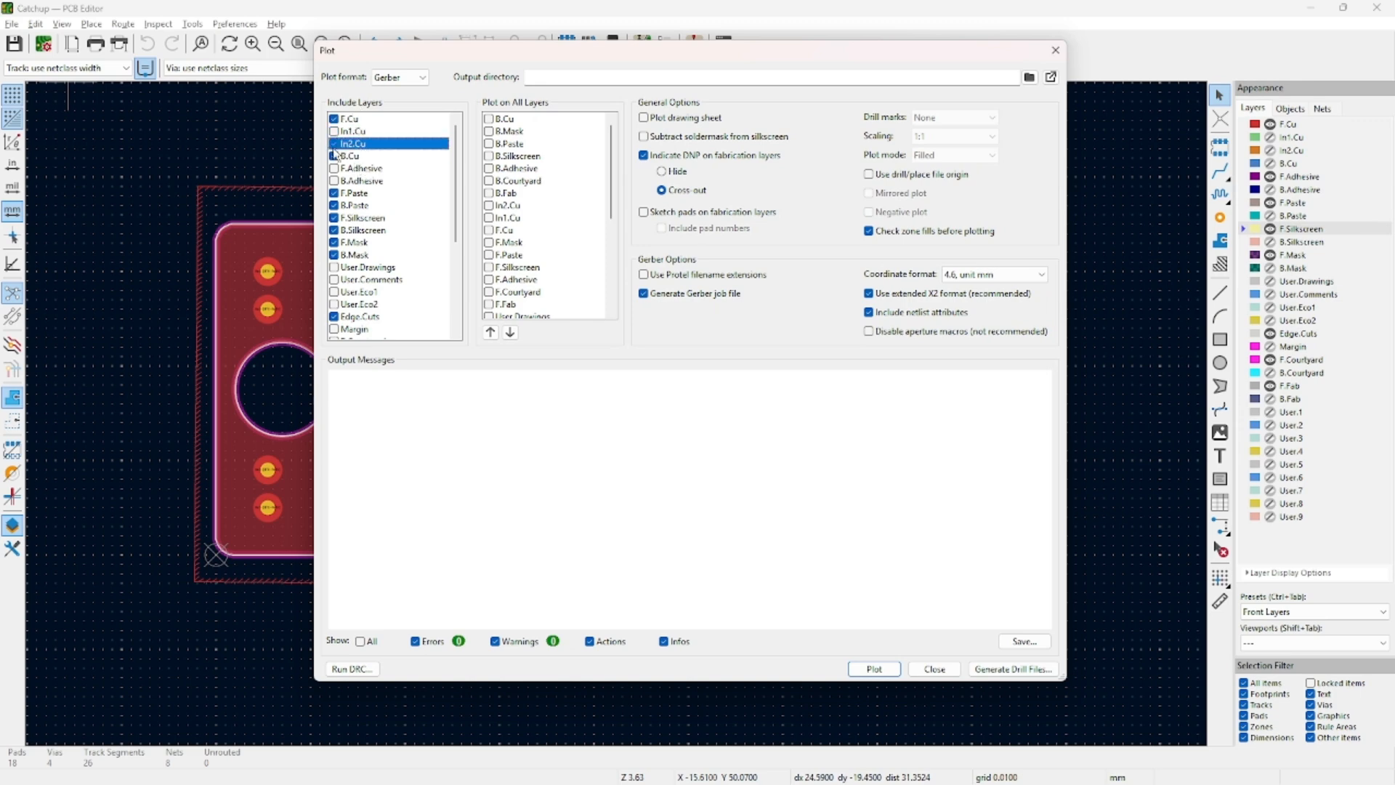
{"action": "left_click", "coordinate": [335, 143]}
Review inclusion of B.Paste, both silkscreens, both masks and Edge.Cuts layers.
{"action": "left_click", "coordinate": [355, 204]}
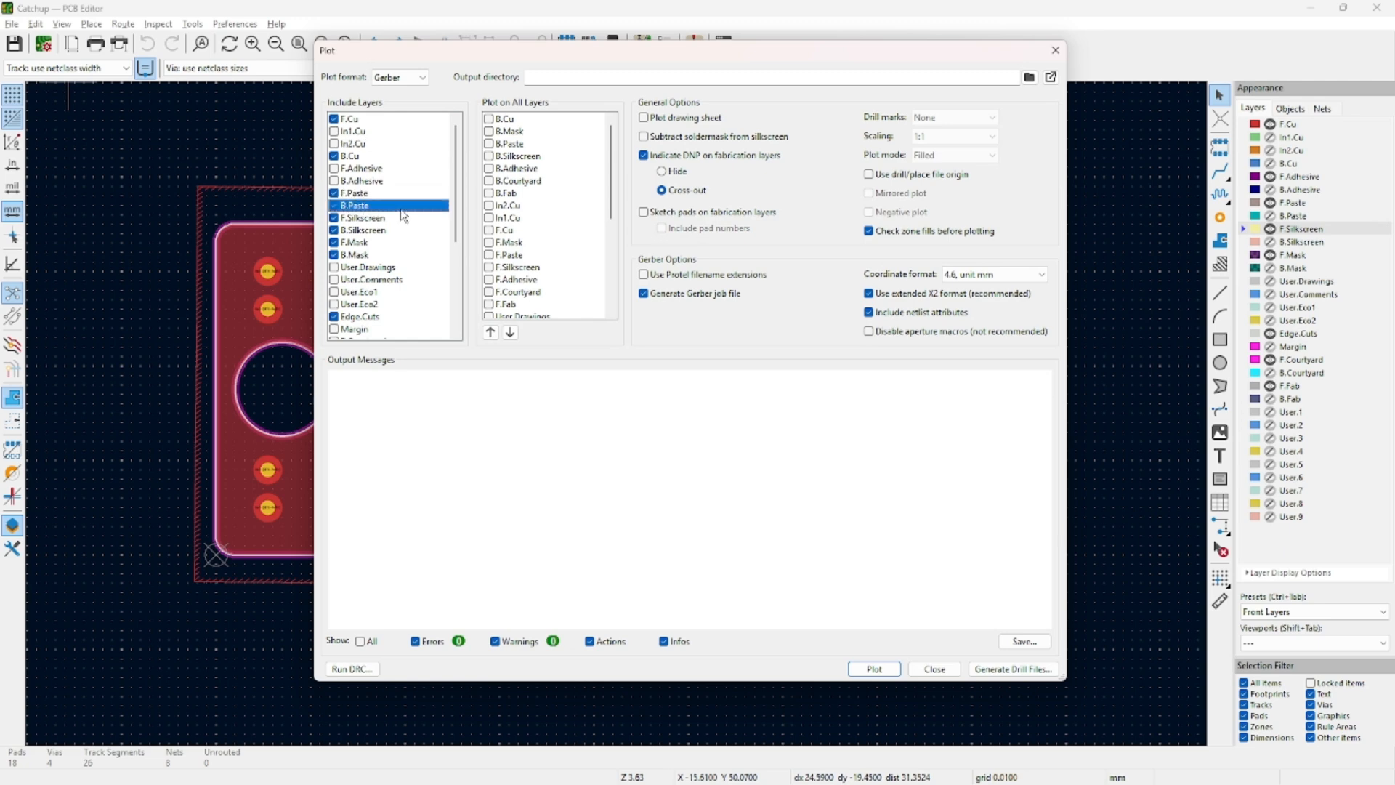
{"action": "left_click", "coordinate": [403, 218]}
{"action": "left_click", "coordinate": [391, 231]}
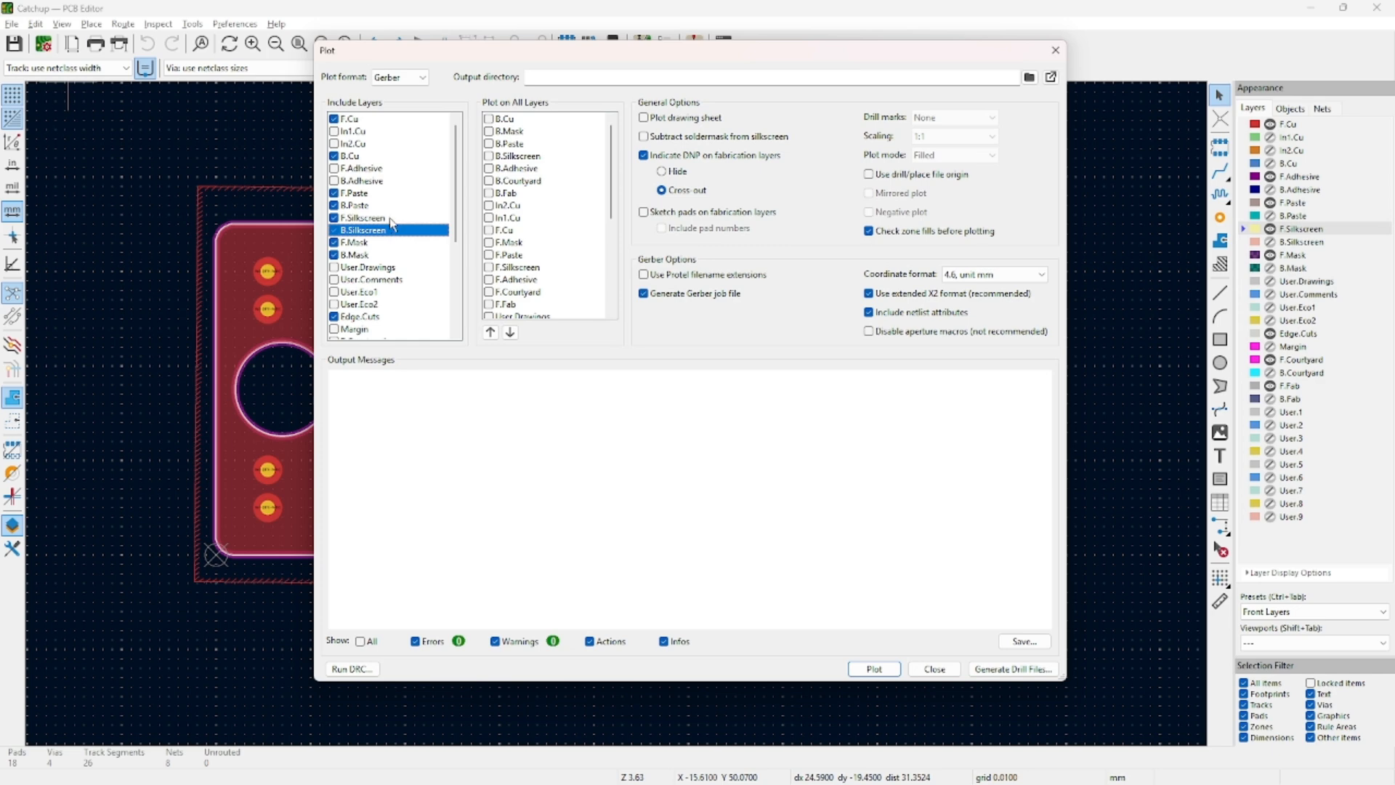
{"action": "left_click", "coordinate": [380, 244]}
{"action": "left_click", "coordinate": [381, 256]}
{"action": "scroll", "coordinate": [383, 258], "scroll_direction": "down", "scroll_amount": 4}
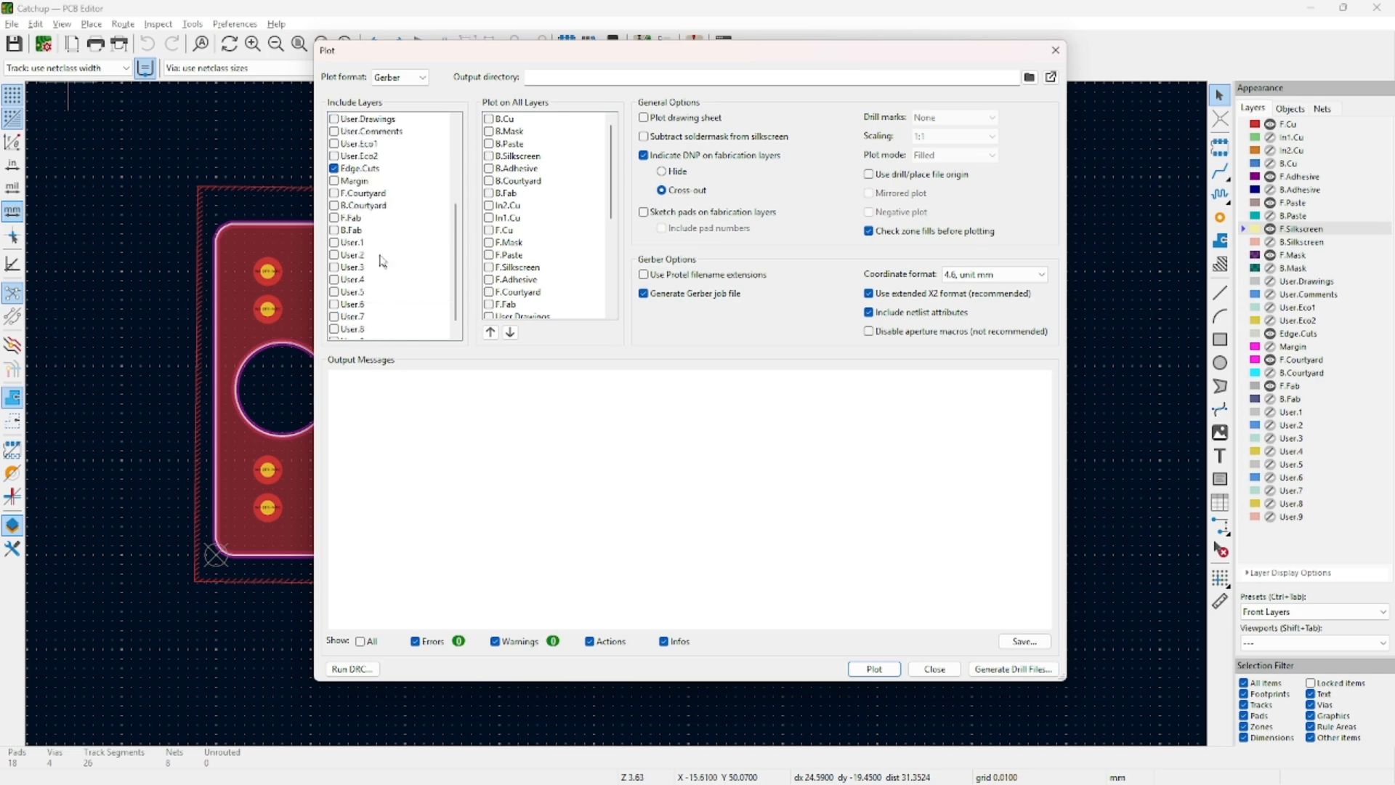
{"action": "left_click", "coordinate": [390, 172]}
{"action": "scroll", "coordinate": [389, 175], "scroll_direction": "up", "scroll_amount": 4}
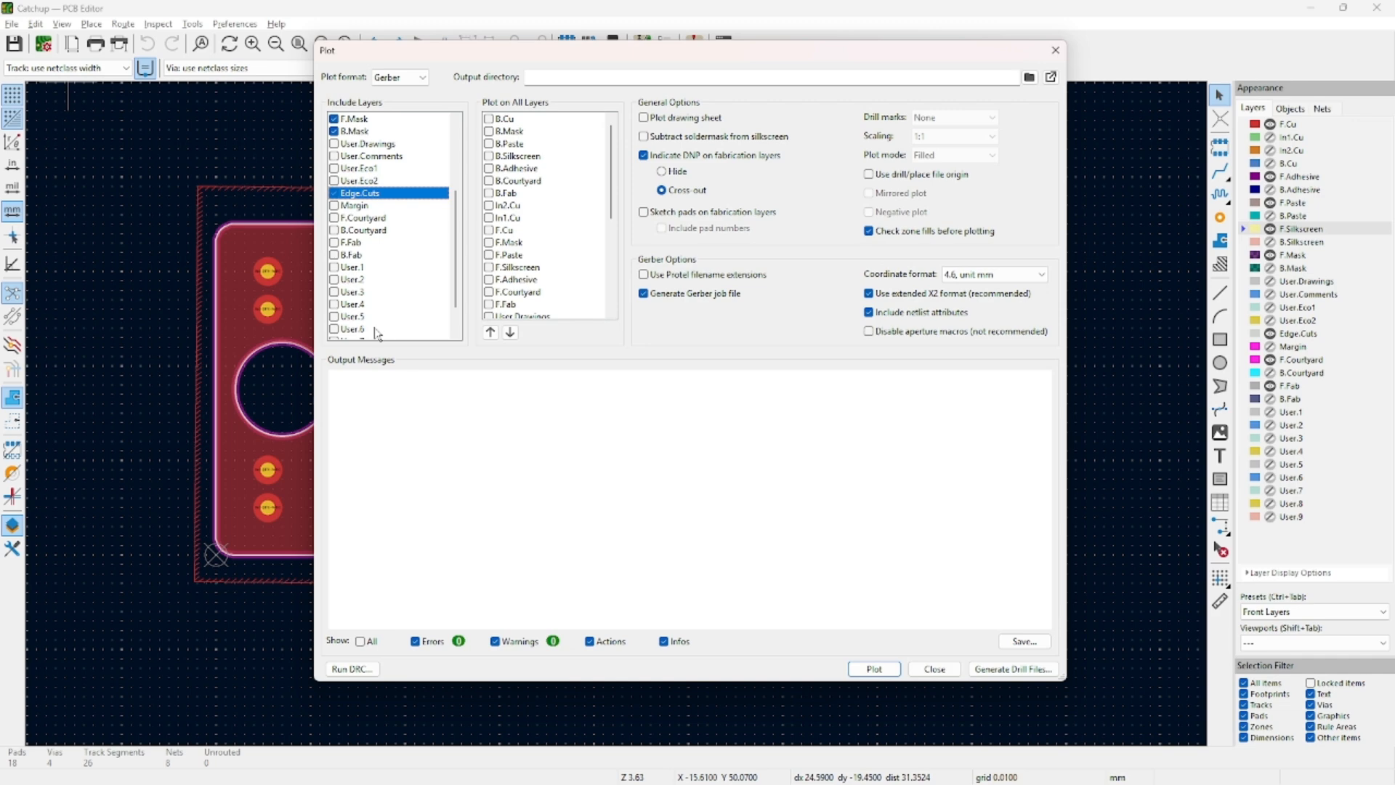
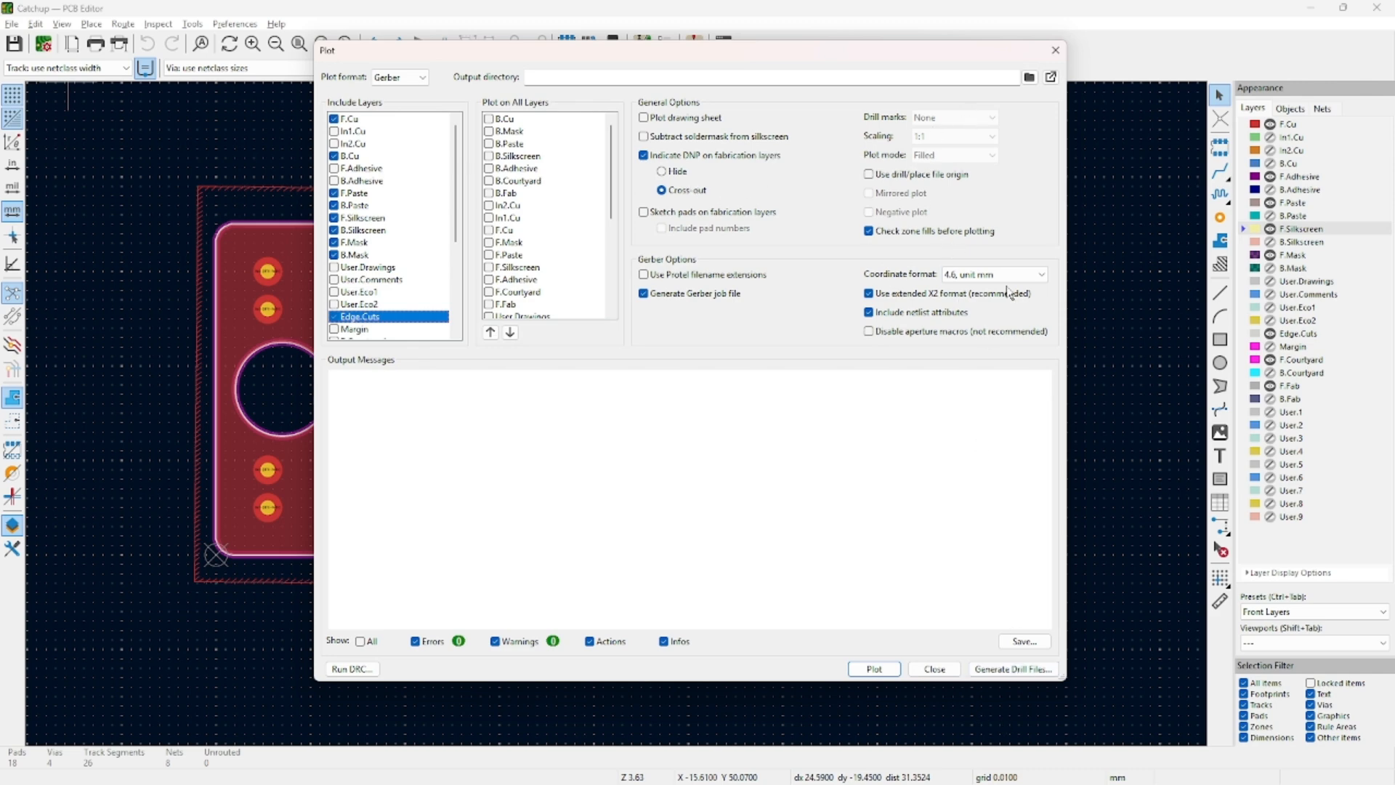
From the output-directory browser, create a new folder inside the Catchup project folder.
{"action": "left_click", "coordinate": [1029, 76]}
{"action": "left_click_drag", "start_coordinate": [634, 85], "coordinate": [613, 94]}
{"action": "right_click", "coordinate": [340, 285]}
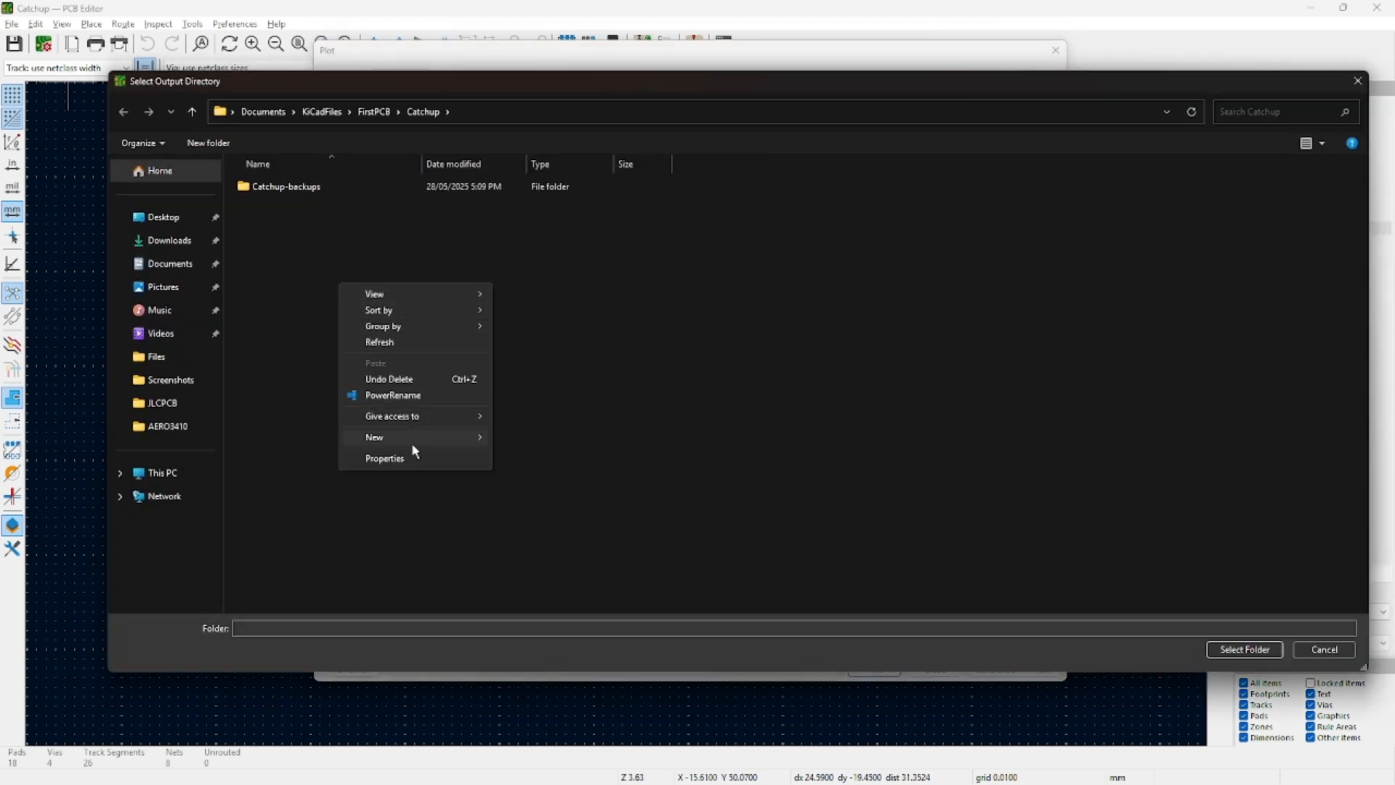
{"action": "mouse_move", "coordinate": [411, 440]}
{"action": "left_click", "coordinate": [545, 435]}
{"action": "key", "text": "BackSpace"}
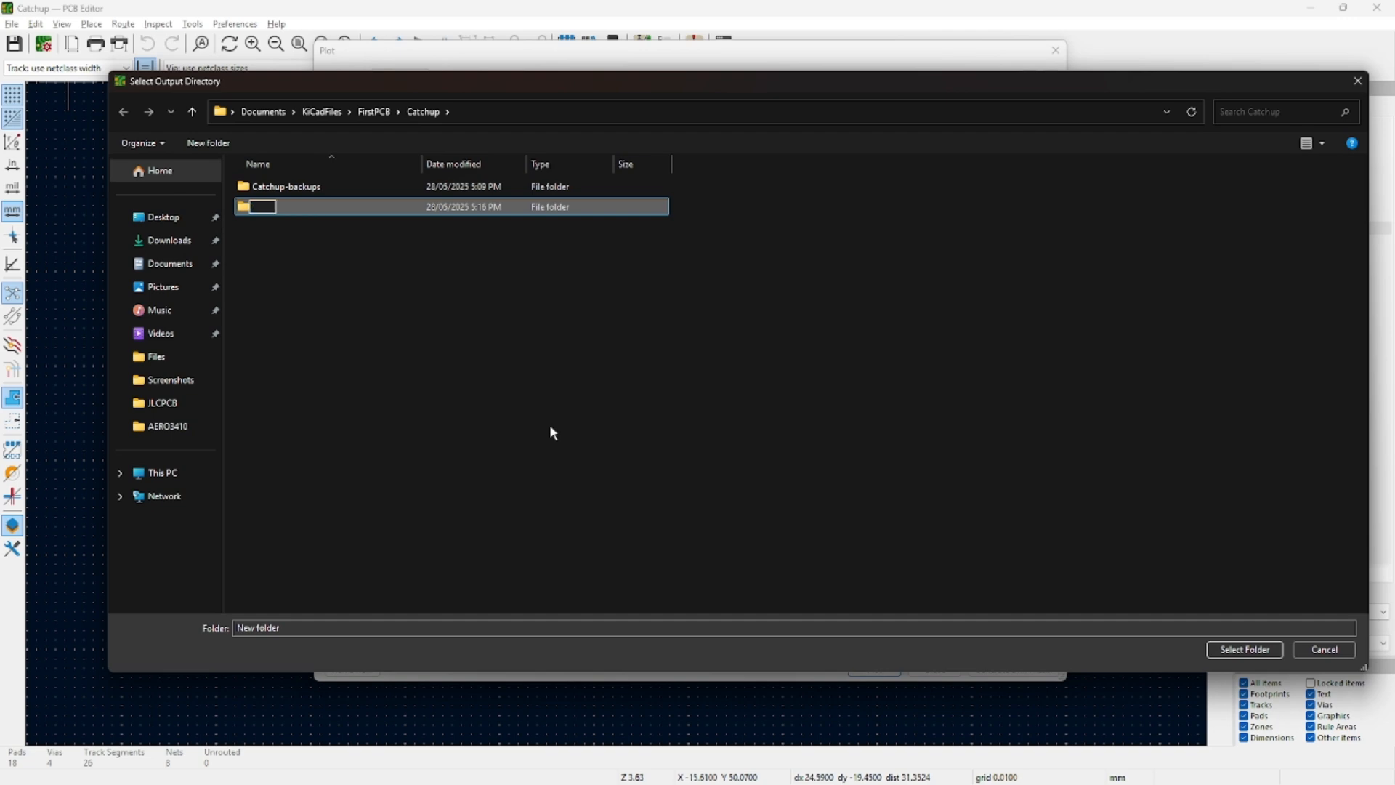
{"action": "key", "text": "Return"}
Rename the new folder to Fabrication and set it as the Gerber output directory.
{"action": "key", "text": "shift+F10"}
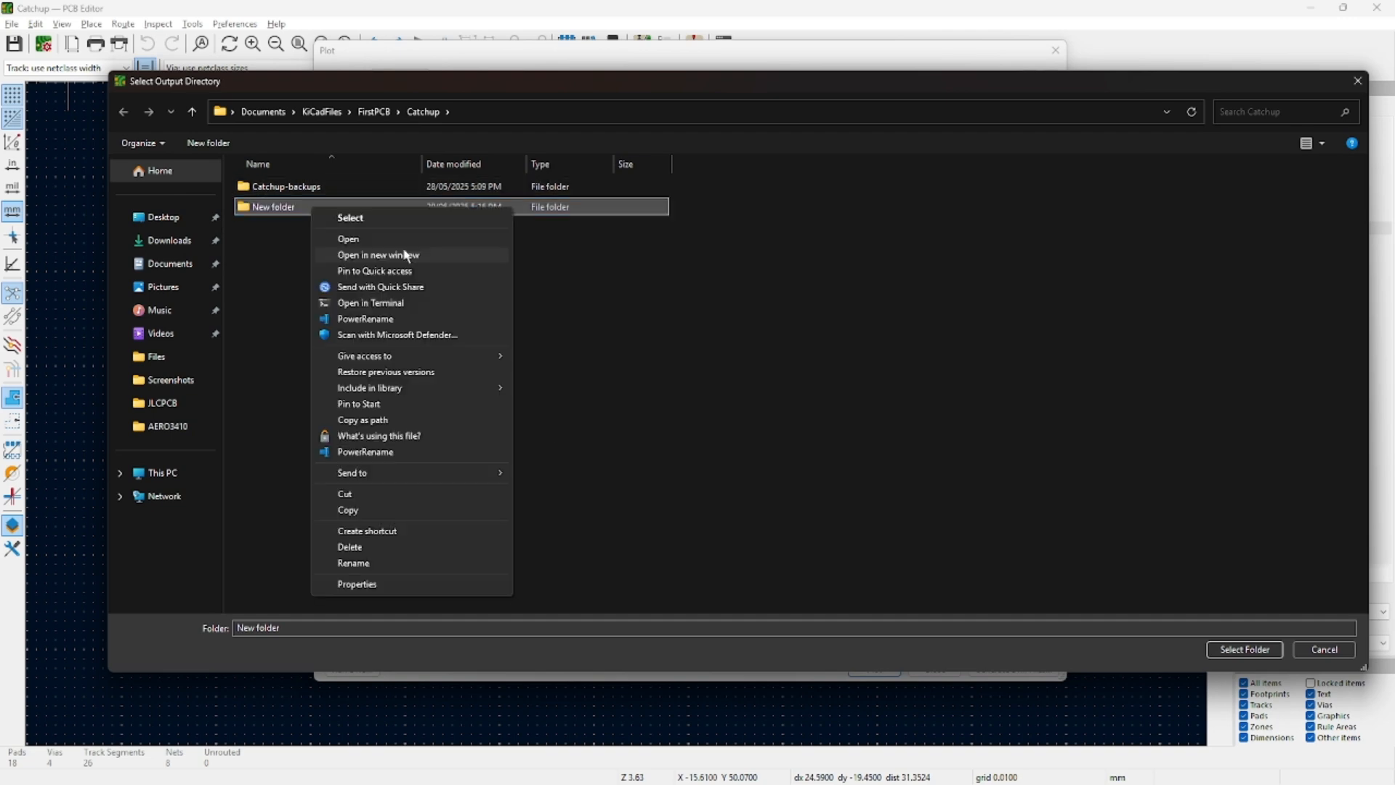
{"action": "left_click", "coordinate": [434, 562]}
{"action": "type", "text": "FA"}
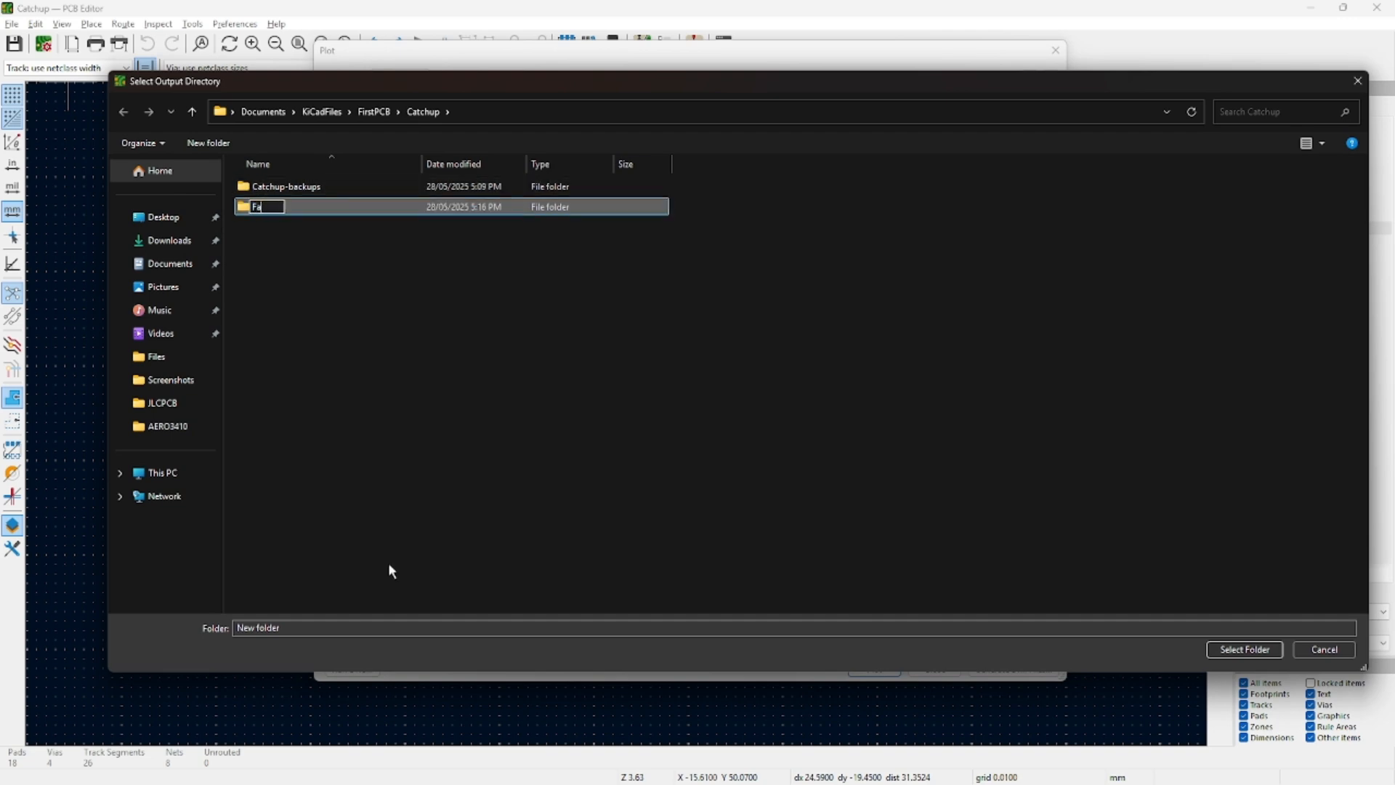
{"action": "type", "text": "brication"}
{"action": "key", "text": "Return"}
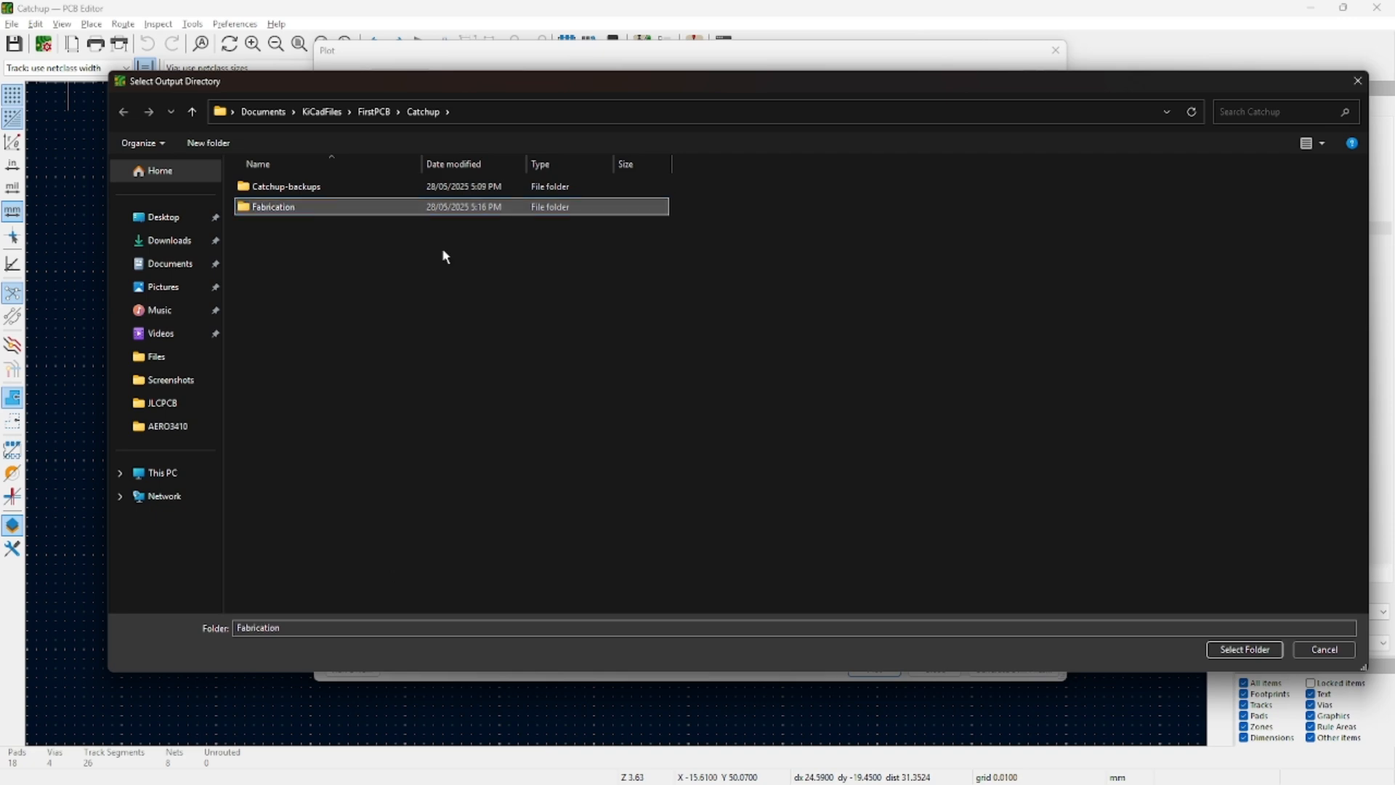
{"action": "double_click", "coordinate": [431, 211]}
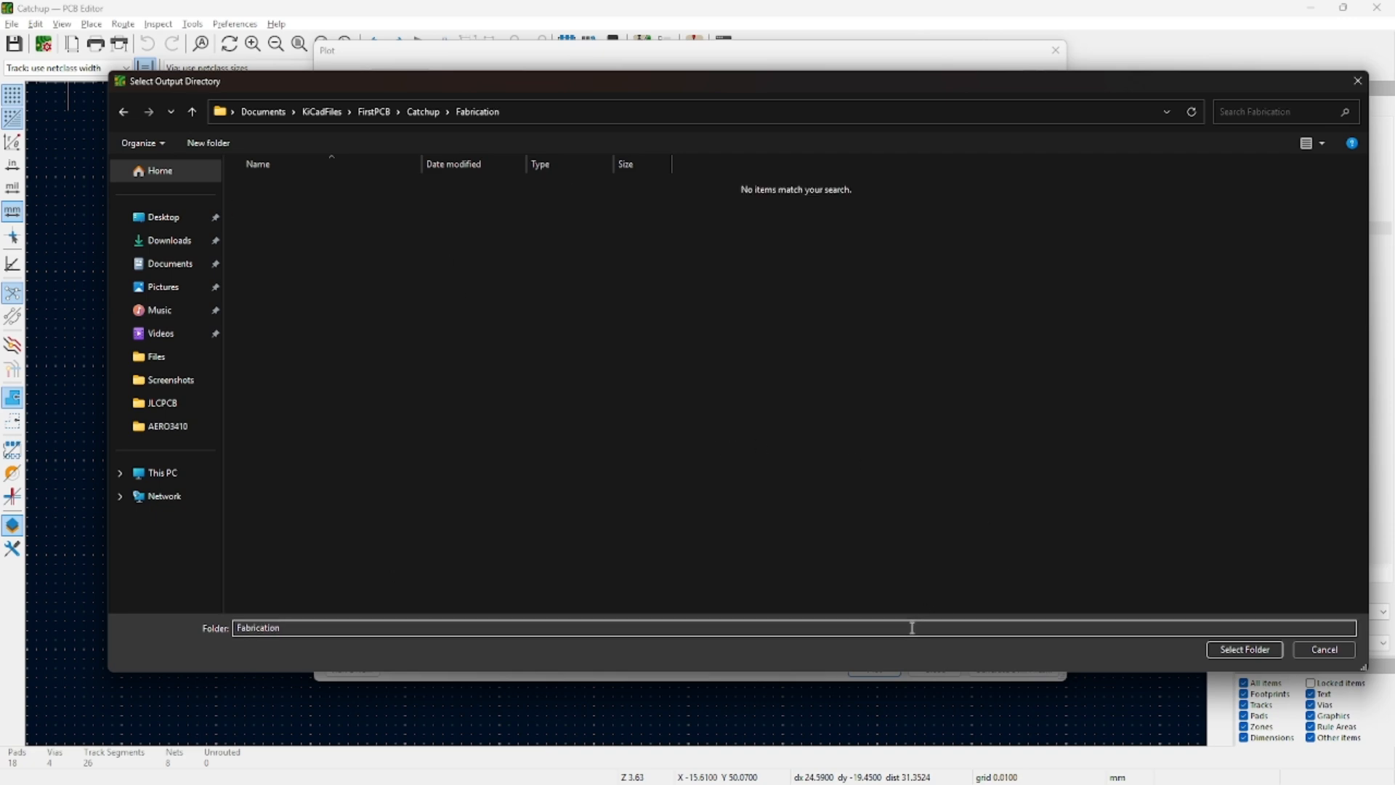
{"action": "key", "text": "Return"}
{"action": "key", "text": "Return"}
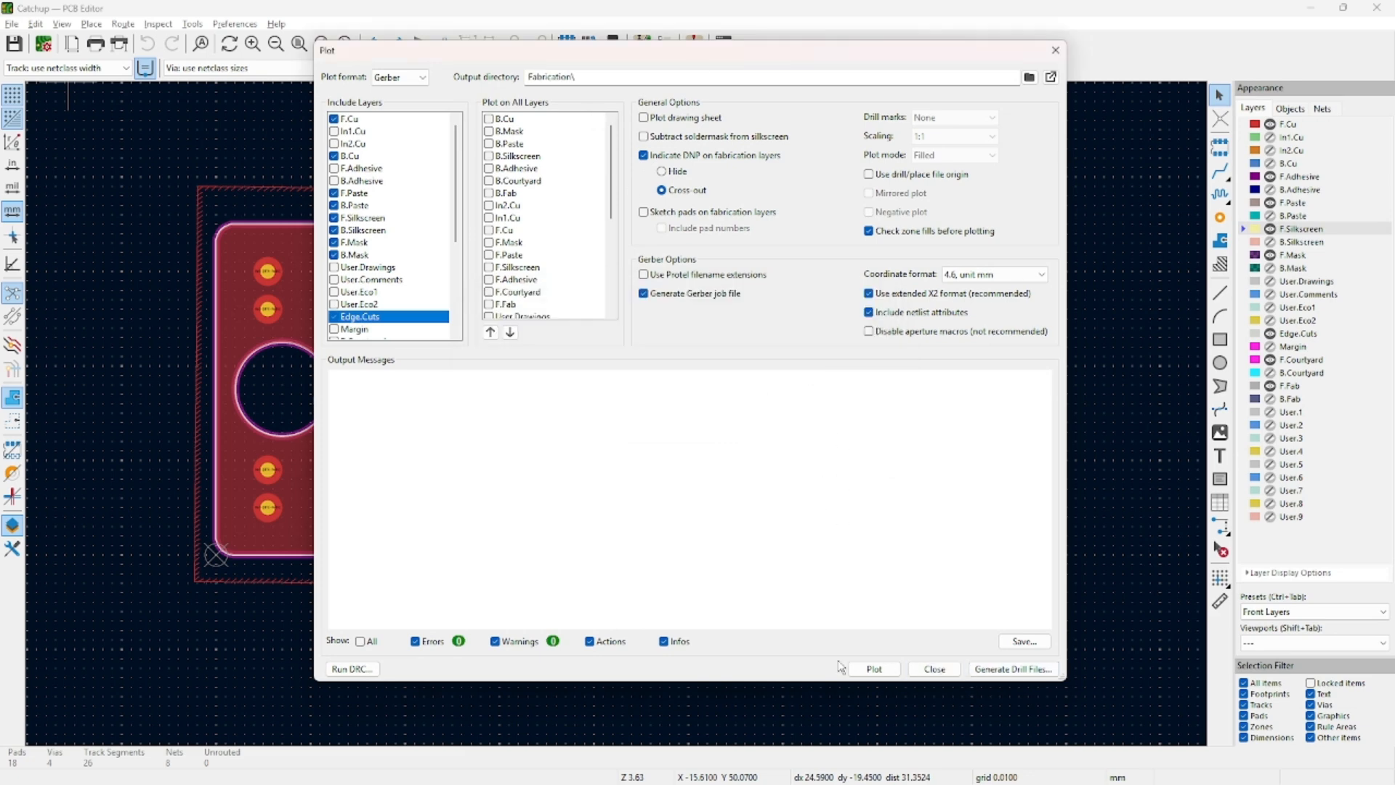
Plot the Gerber layer files into Fabrication and review the output messages.
{"action": "left_click", "coordinate": [871, 669]}
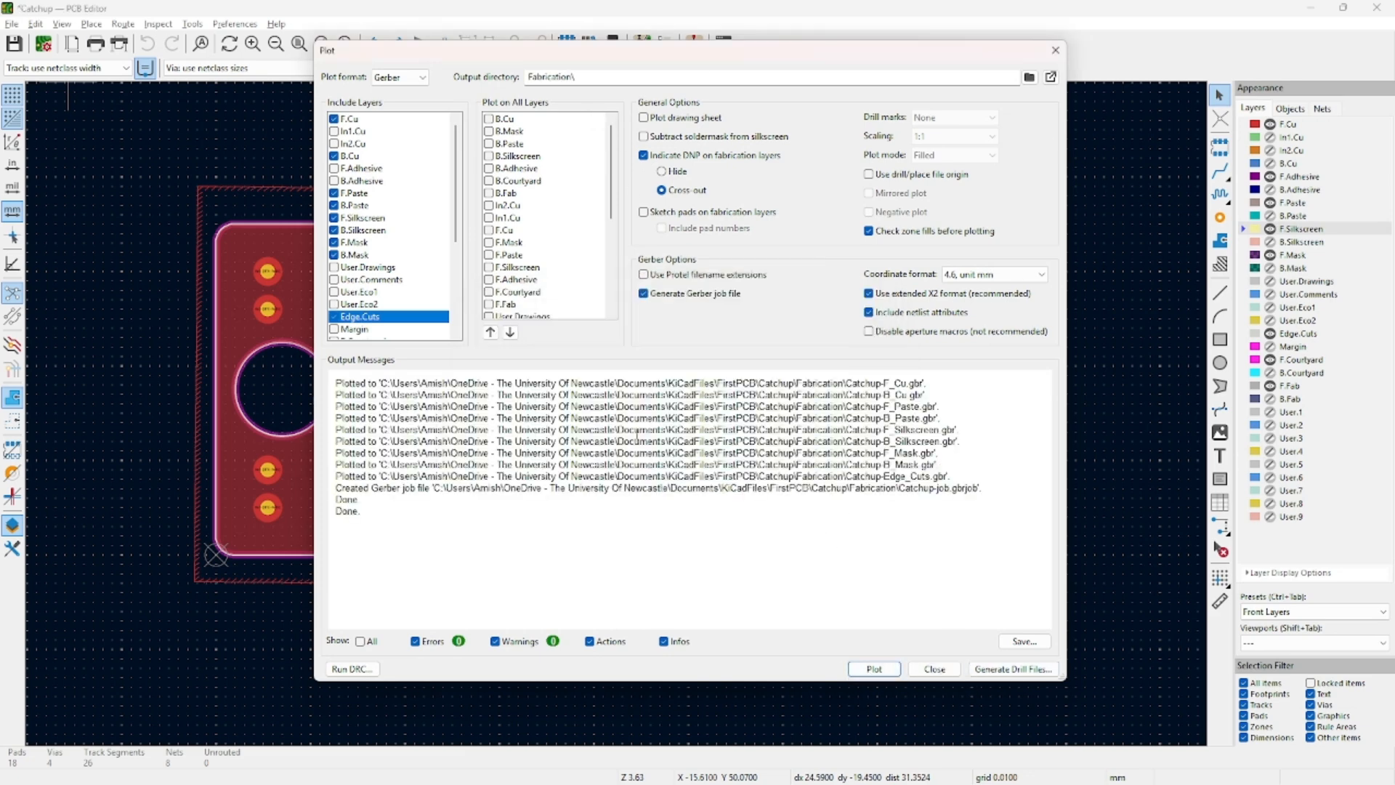
{"action": "left_click_drag", "start_coordinate": [335, 379], "coordinate": [941, 529]}
{"action": "left_click", "coordinate": [973, 423]}
{"action": "left_click_drag", "start_coordinate": [927, 408], "coordinate": [741, 375]}
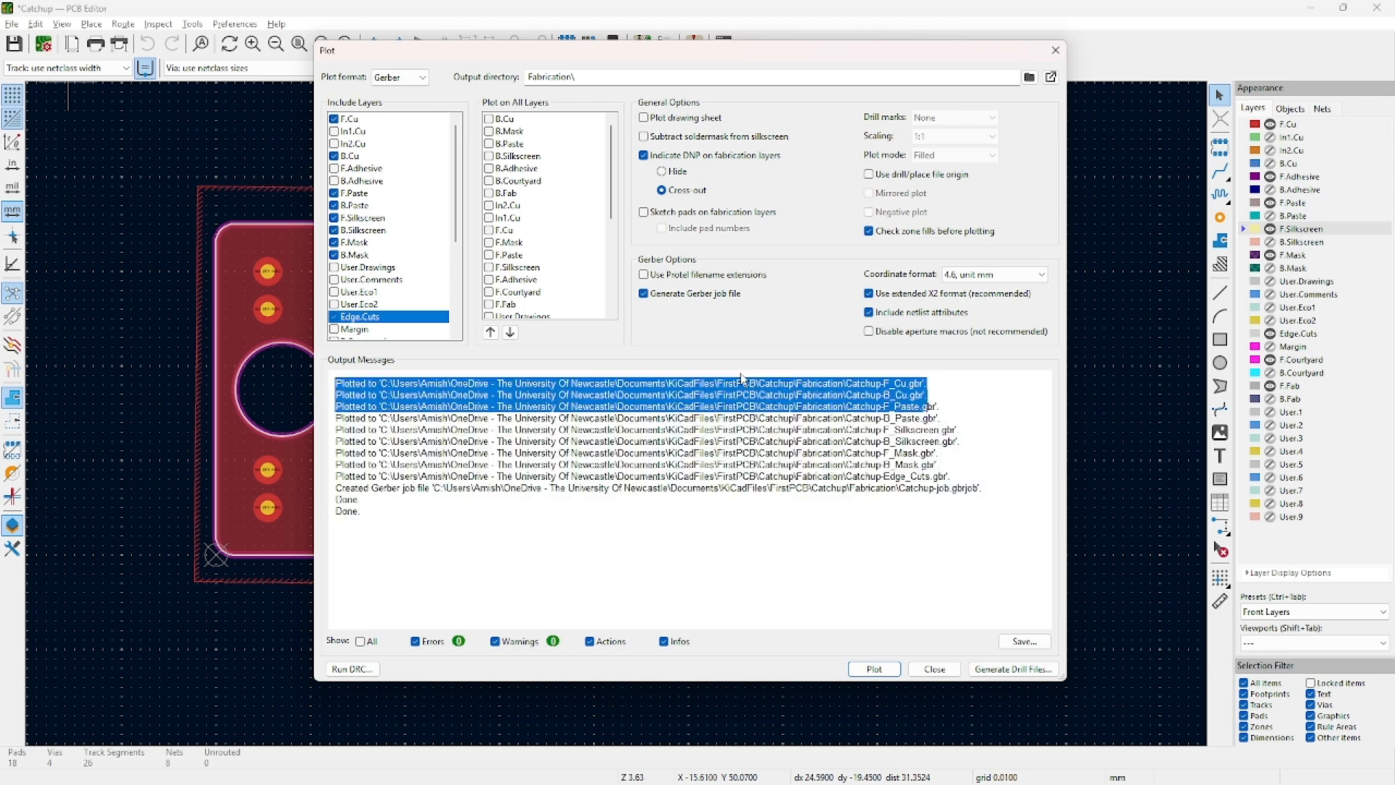
{"action": "left_click", "coordinate": [742, 377]}
Generate the drill files into Fabrication and close the Plot dialog.
{"action": "left_click", "coordinate": [1014, 669]}
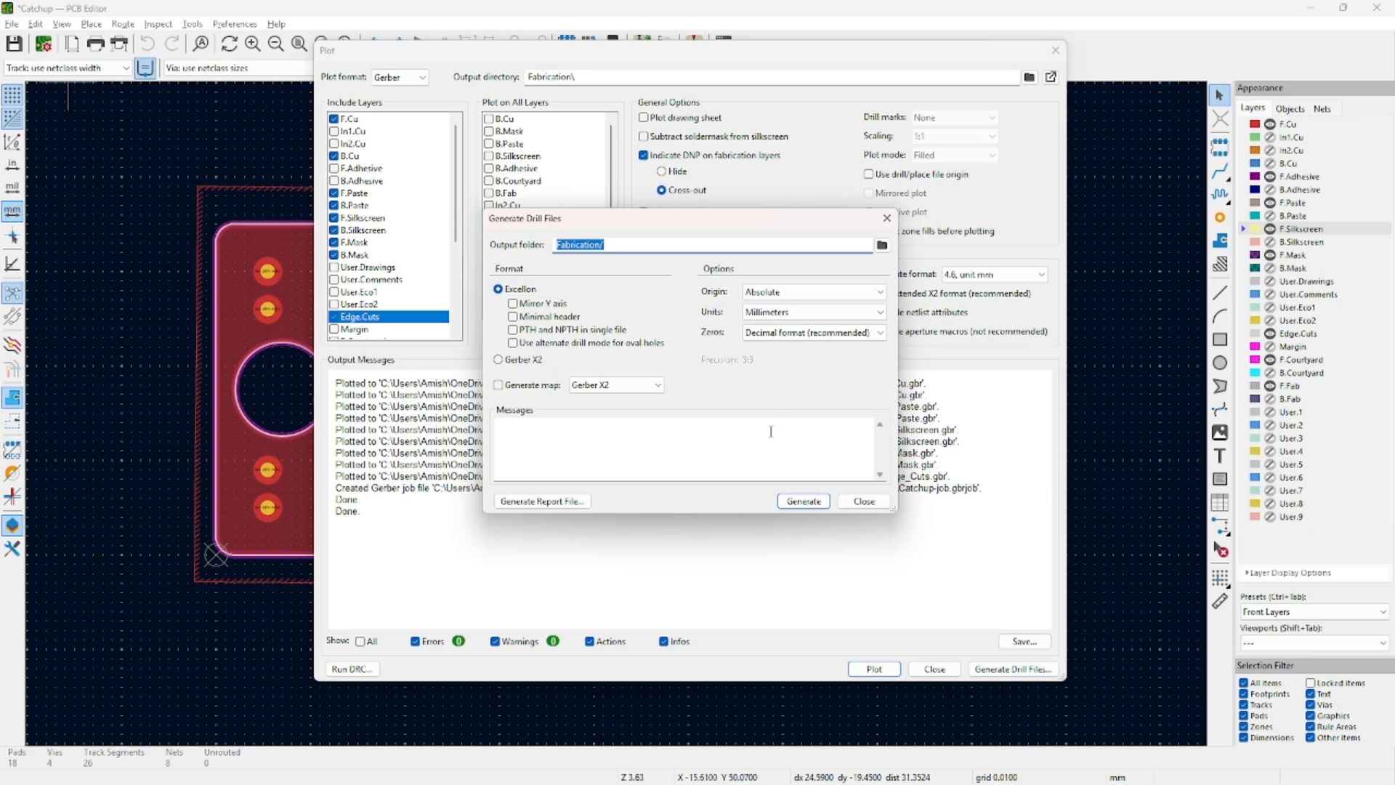
{"action": "left_click", "coordinate": [801, 501]}
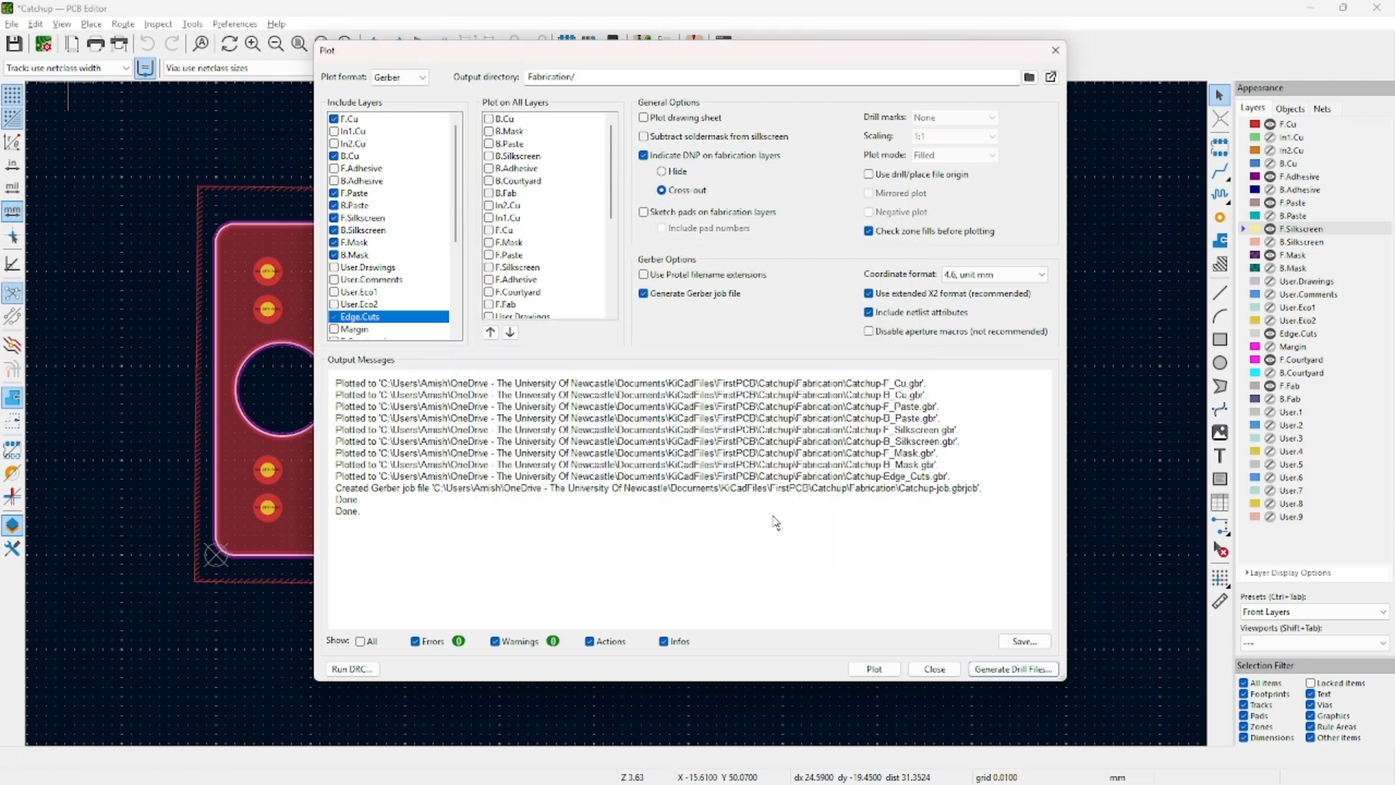
{"action": "left_click", "coordinate": [925, 669]}
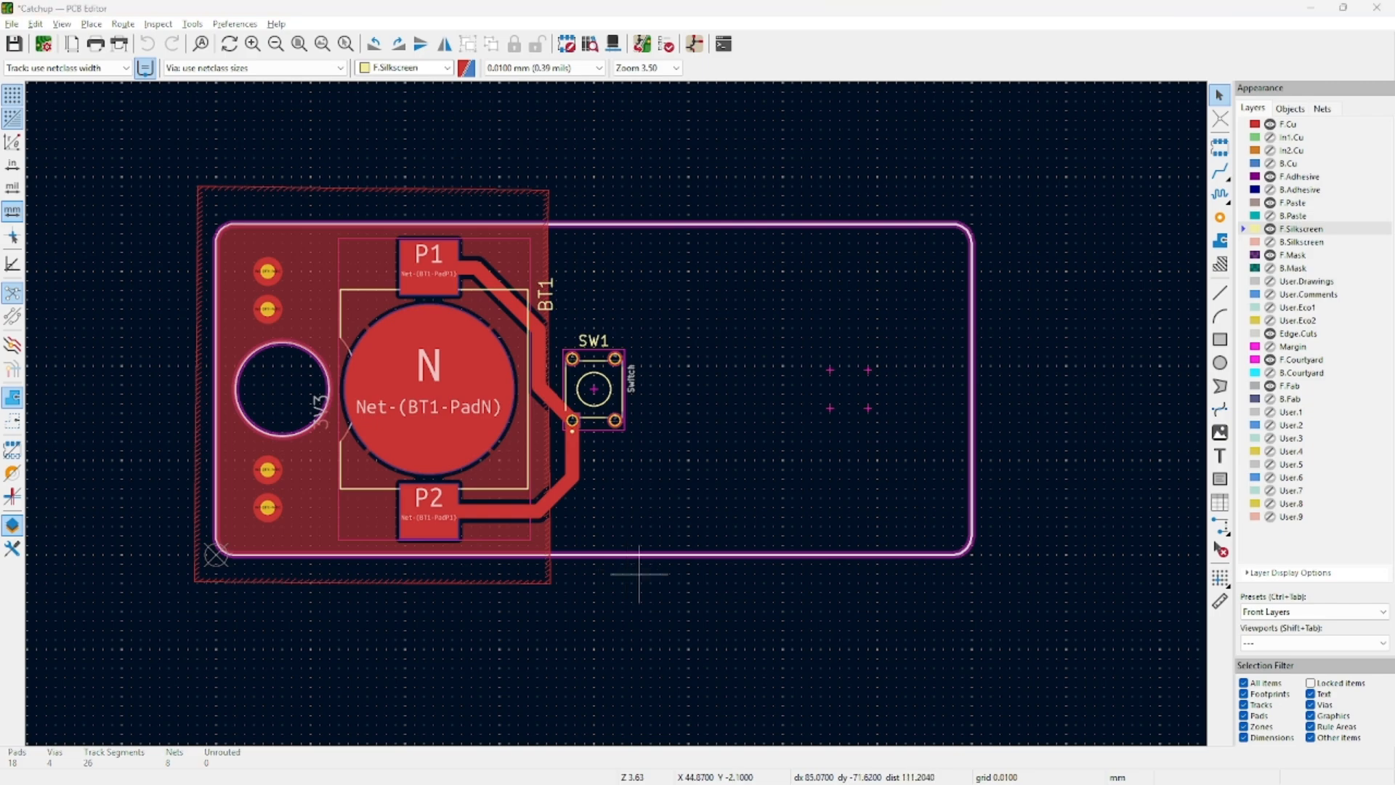
In File Explorer, check the generated files inside the Fabrication folder.
{"action": "key", "text": "alt+Tab"}
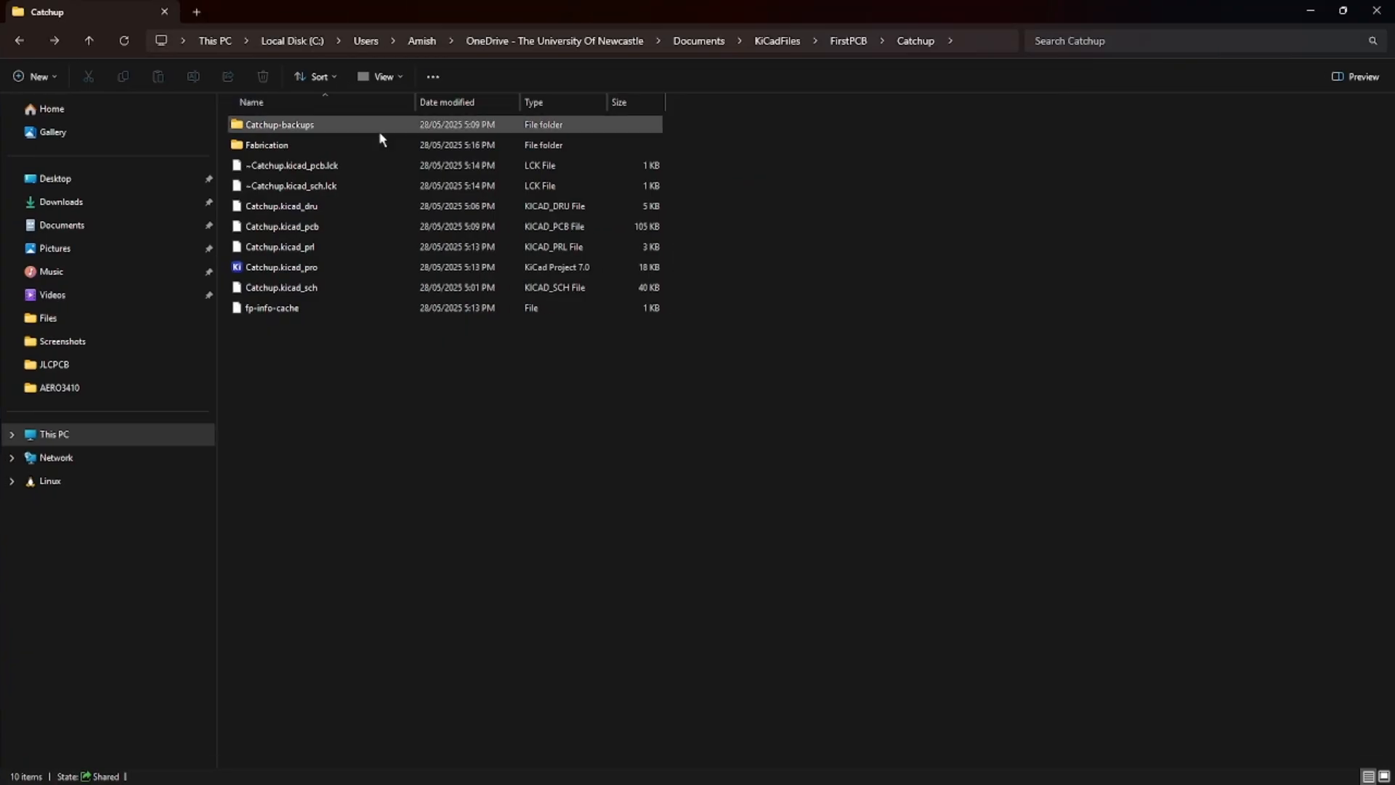
{"action": "double_click", "coordinate": [341, 146]}
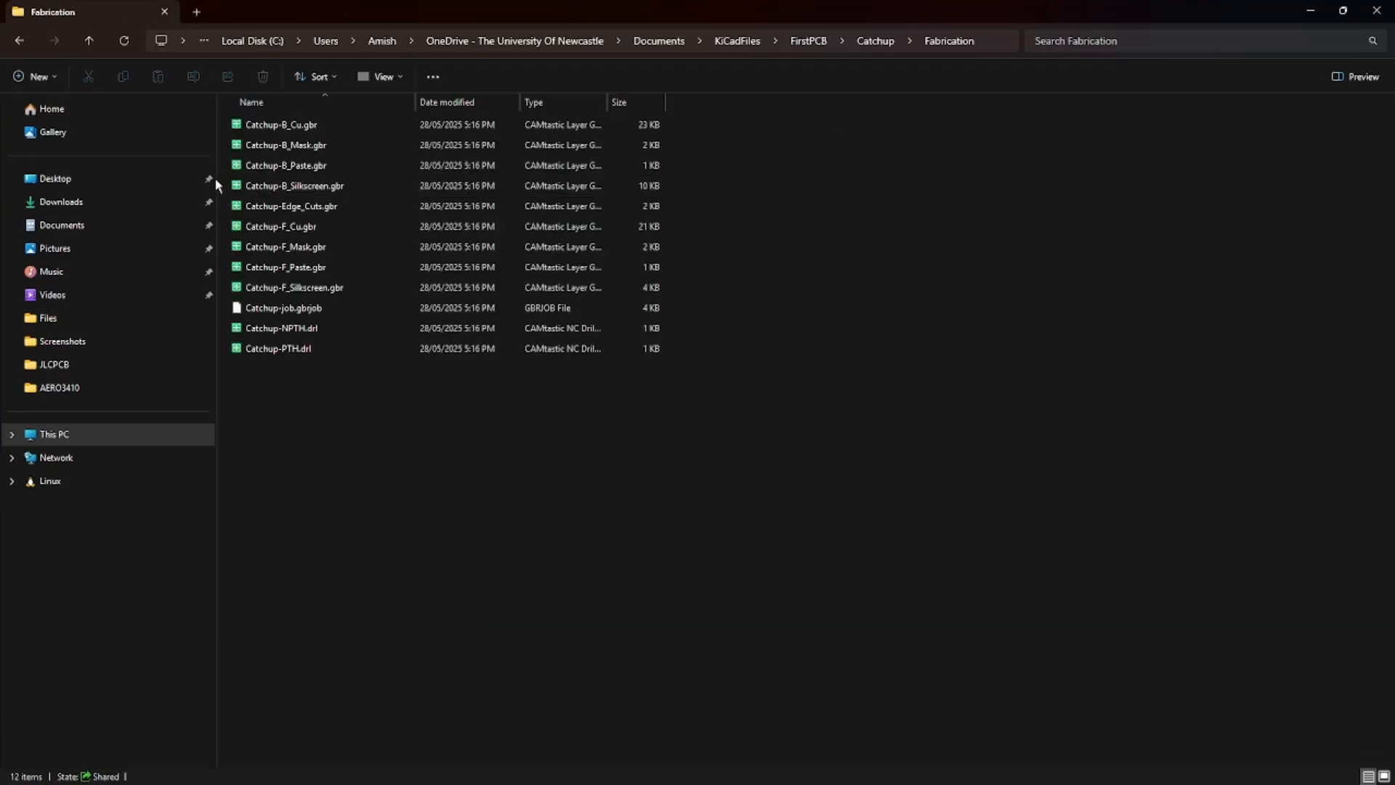
{"action": "left_click_drag", "start_coordinate": [342, 510], "coordinate": [441, 511]}
{"action": "key", "text": "alt+Up"}
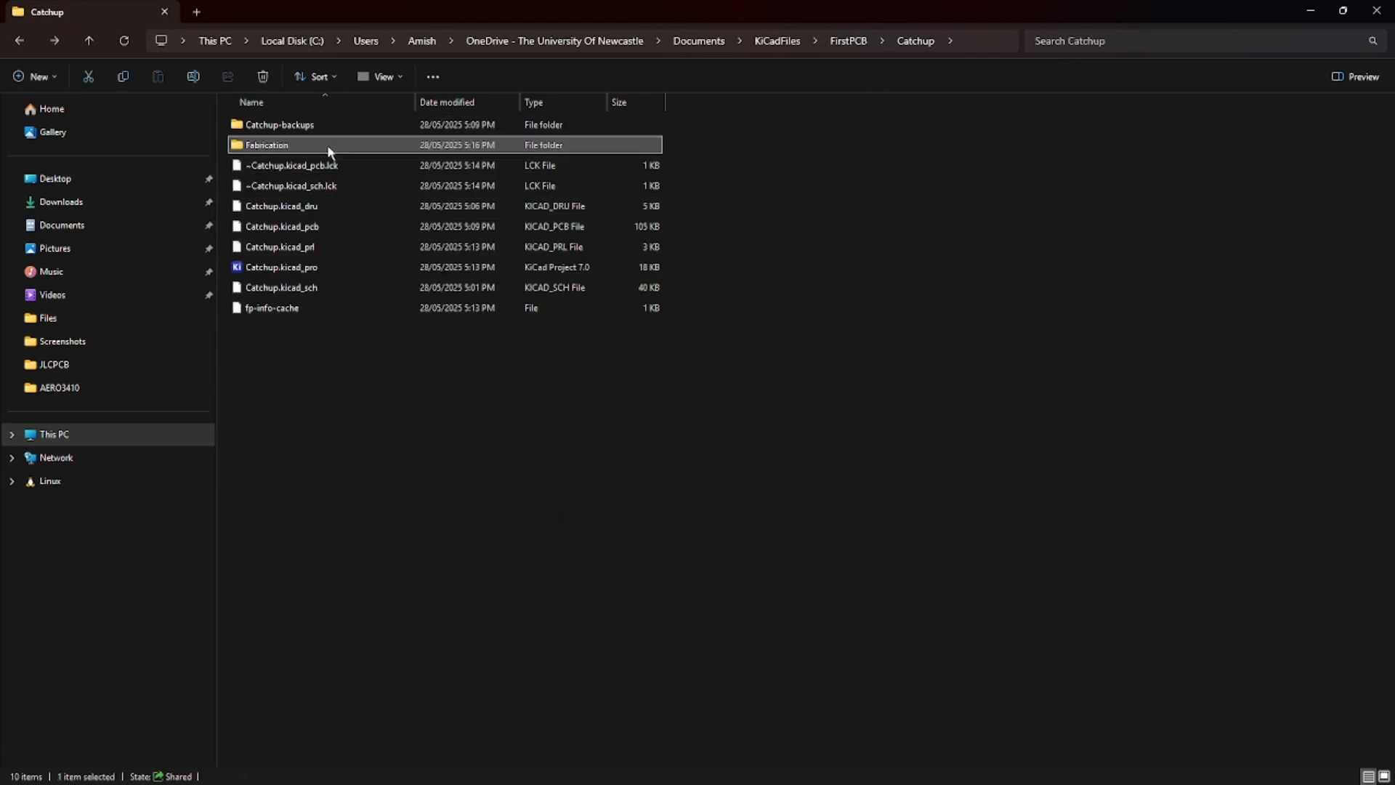
Compress the Fabrication folder into a ZIP archive named FirstPCB.zip.
{"action": "right_click", "coordinate": [327, 145]}
{"action": "mouse_move", "coordinate": [458, 319]}
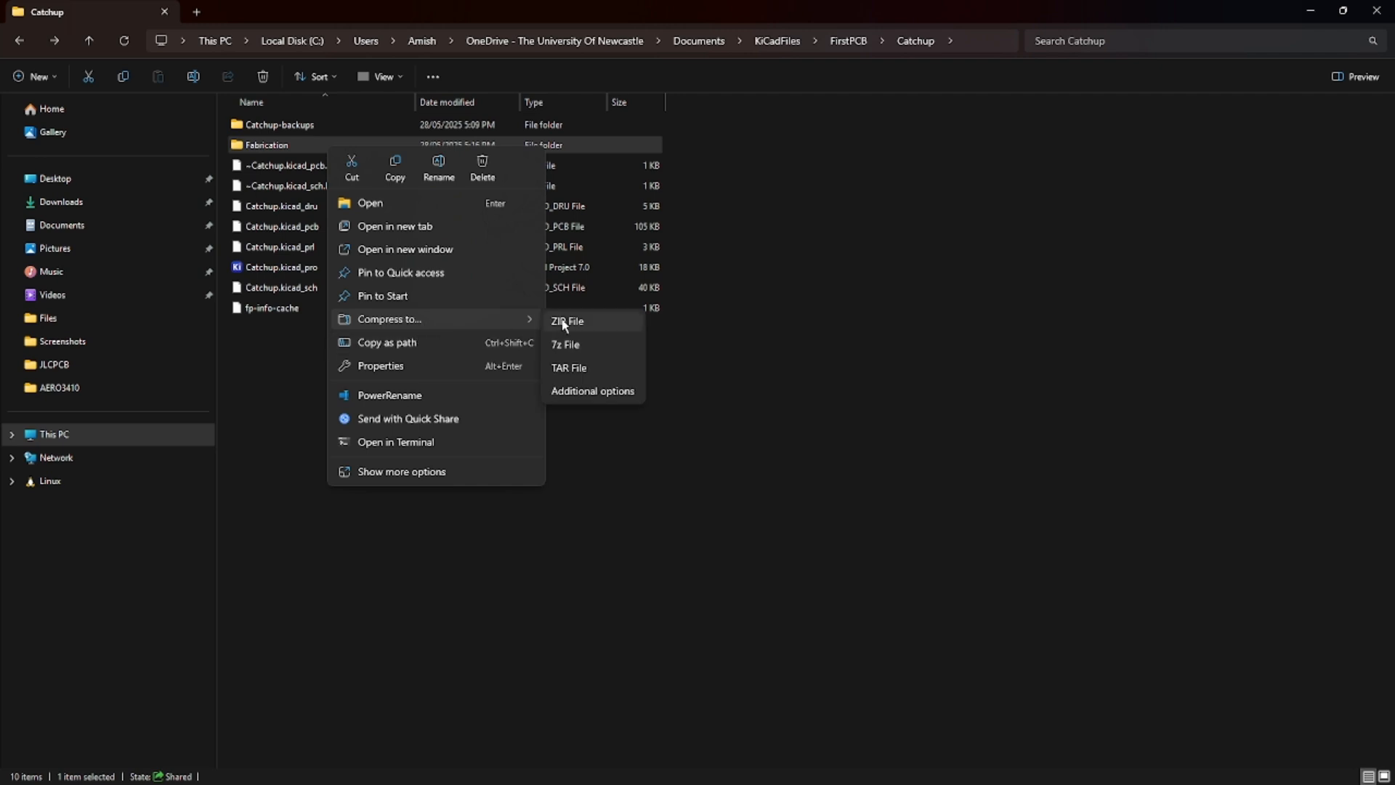
{"action": "left_click", "coordinate": [567, 319]}
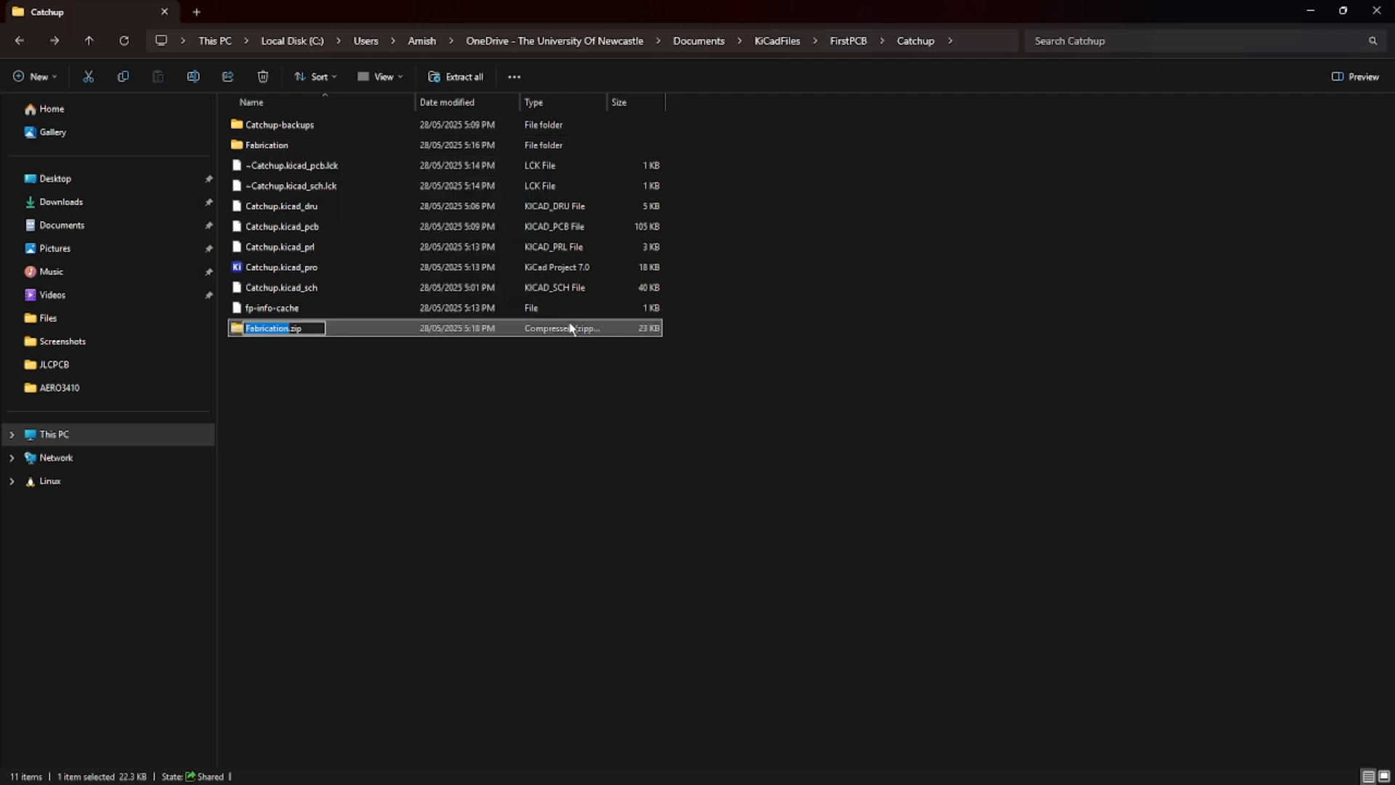
{"action": "type", "text": "FirstO"}
{"action": "key", "text": "BackSpace"}
{"action": "key", "text": "BackSpace"}
{"action": "key", "text": "BackSpace"}
{"action": "type", "text": "PCB"}
{"action": "key", "text": "Return"}
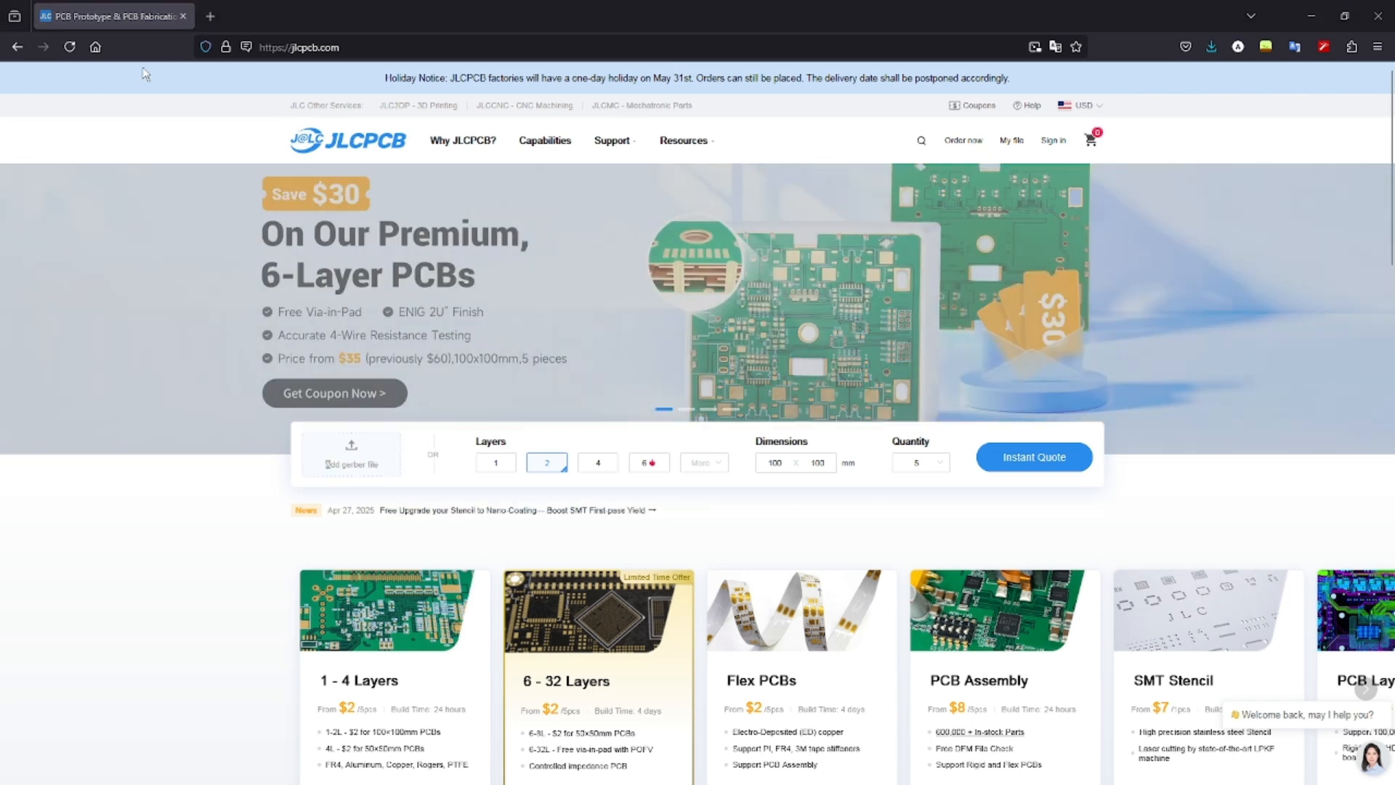
Upload FirstPCB.zip from the Catchup folder as the Gerber file on JLCPCB's quote page.
{"action": "left_click", "coordinate": [333, 469]}
{"action": "key", "text": "Escape"}
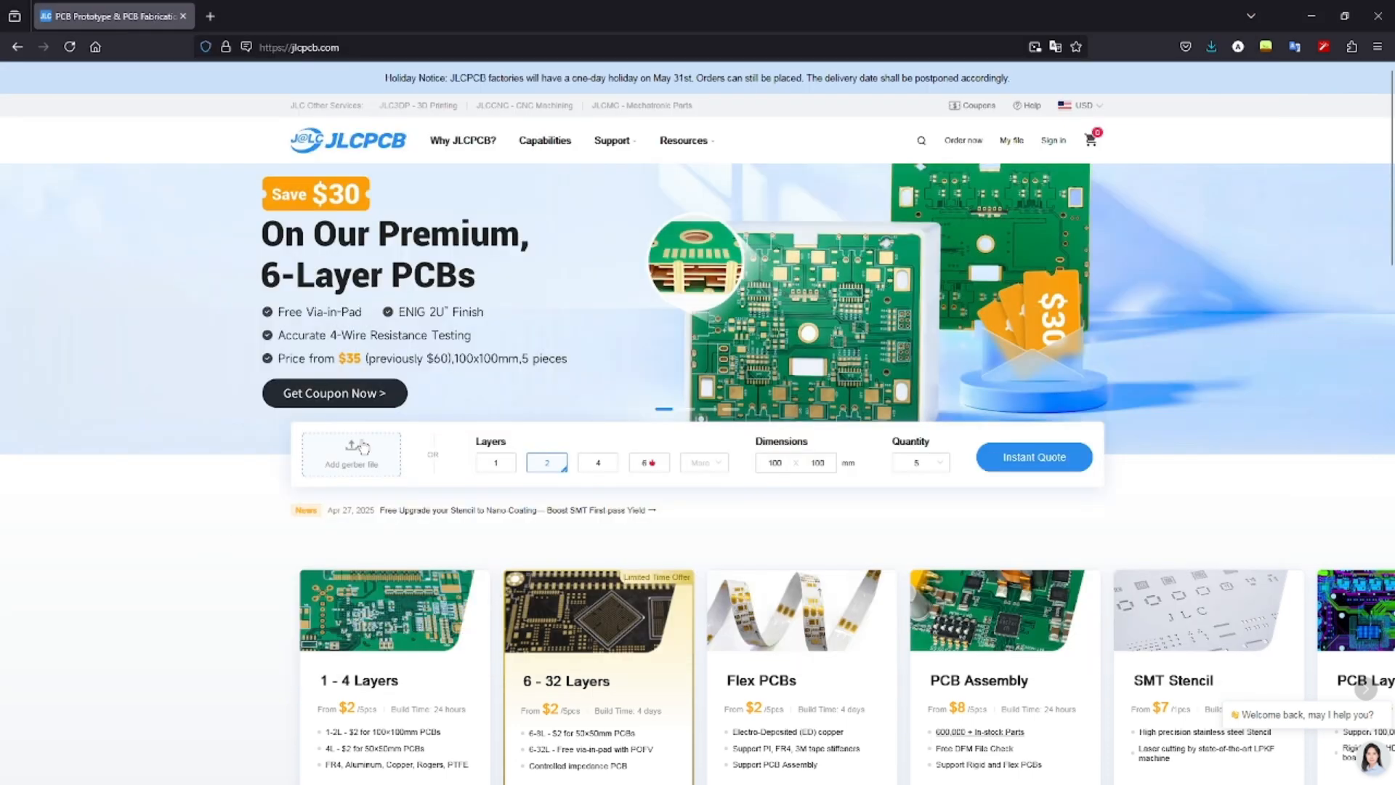
{"action": "left_click", "coordinate": [357, 469]}
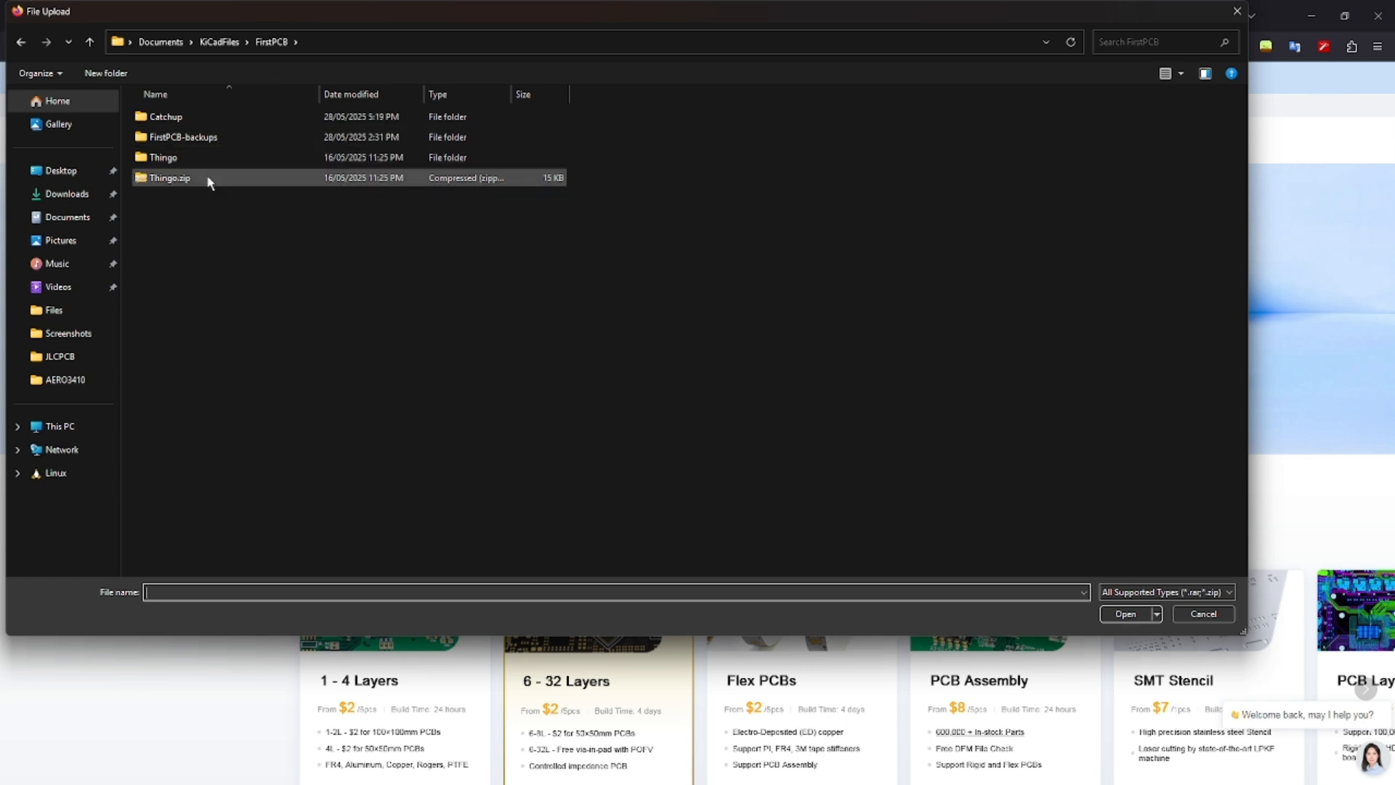
{"action": "double_click", "coordinate": [215, 114]}
{"action": "left_click", "coordinate": [224, 157]}
{"action": "key", "text": "Return"}
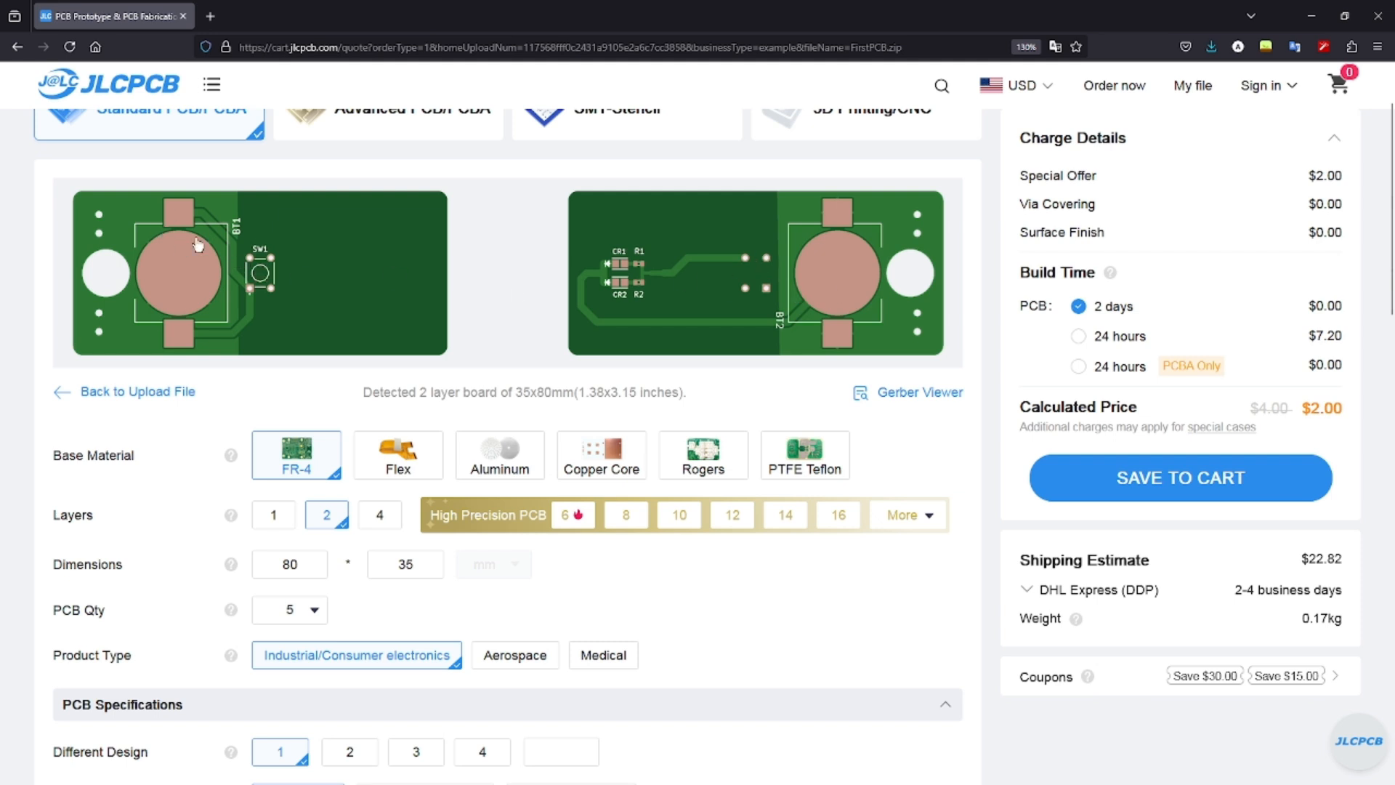
Review the board quote options, keeping the quantity at 5 boards.
{"action": "scroll", "coordinate": [501, 294], "scroll_direction": "down", "scroll_amount": 2}
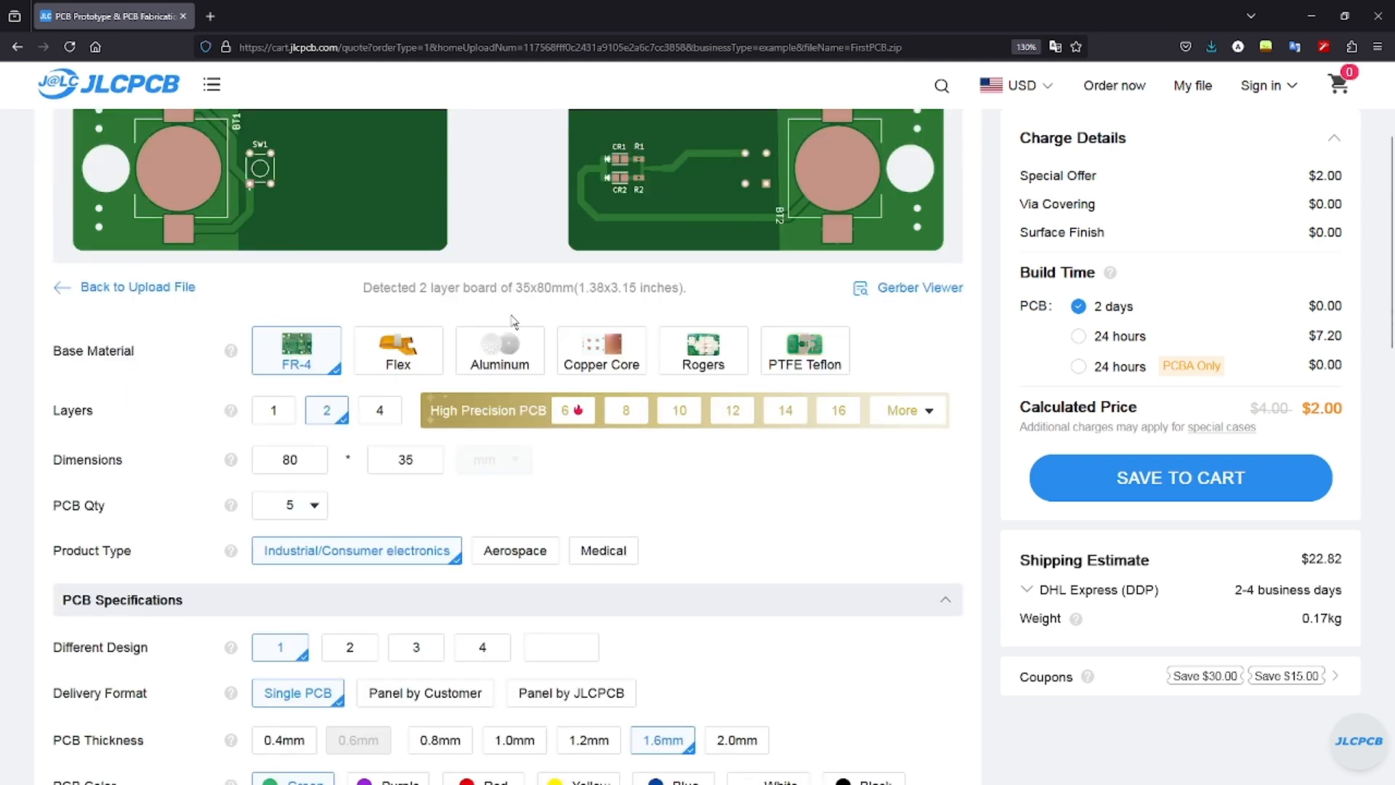
{"action": "scroll", "coordinate": [514, 320], "scroll_direction": "down", "scroll_amount": 2}
{"action": "left_click_drag", "start_coordinate": [60, 306], "coordinate": [97, 308]}
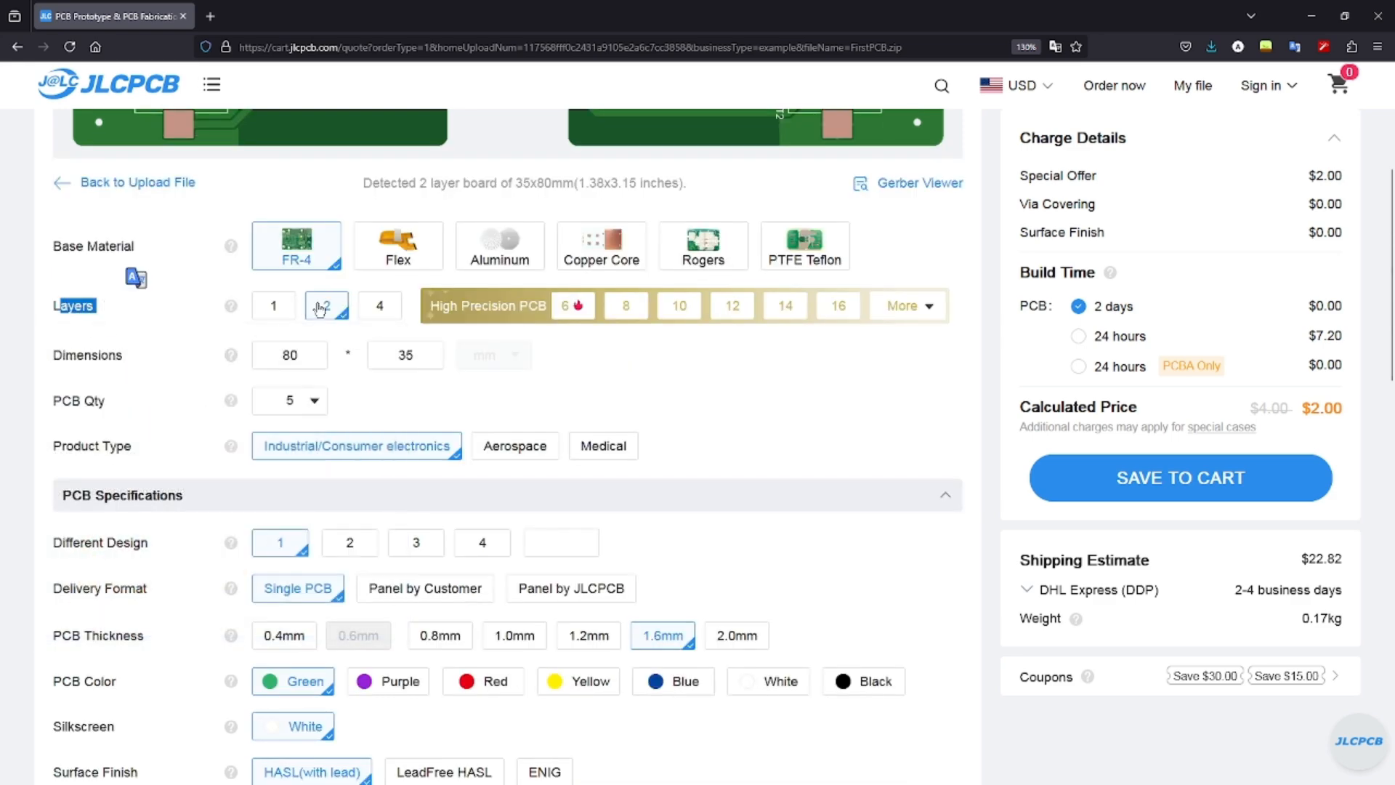
{"action": "scroll", "coordinate": [320, 314], "scroll_direction": "up", "scroll_amount": 3}
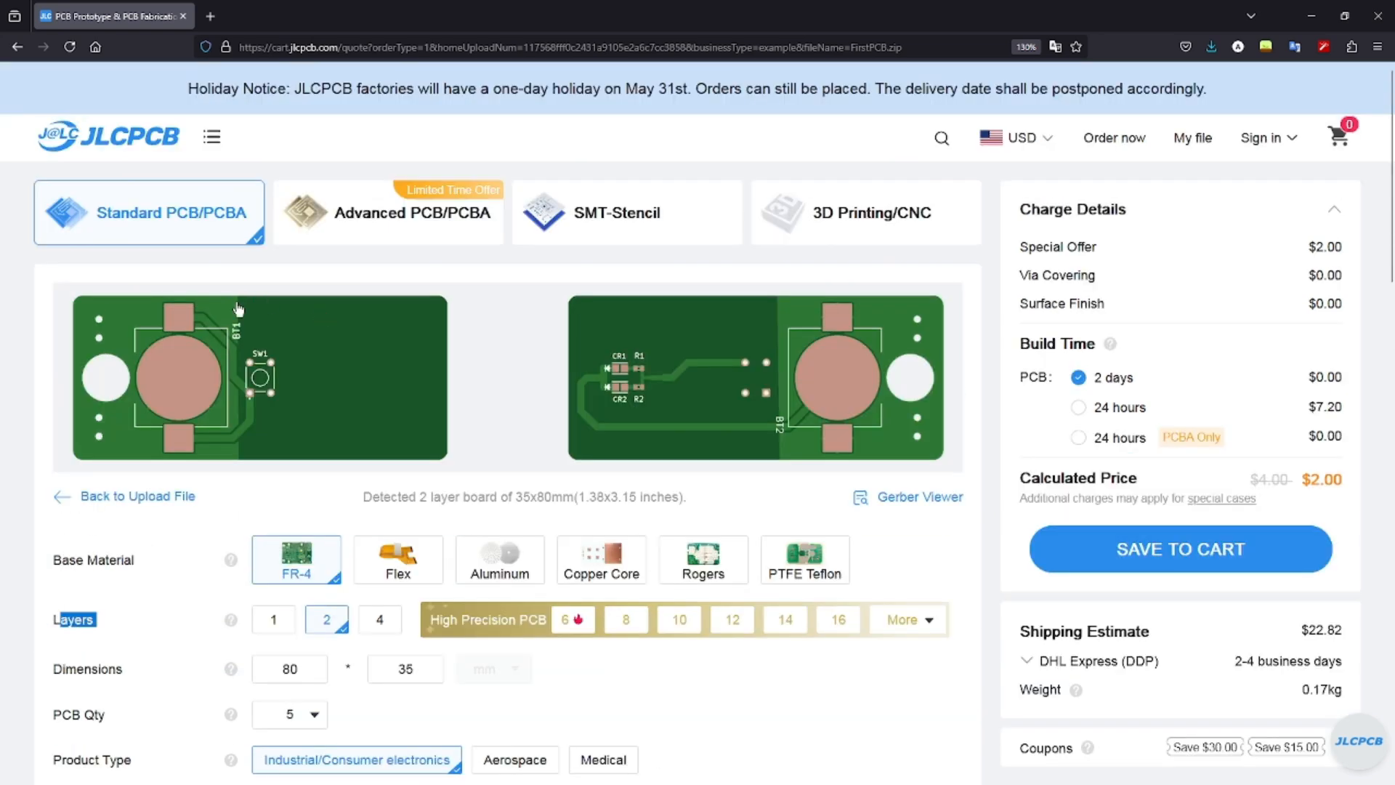
{"action": "scroll", "coordinate": [586, 430], "scroll_direction": "down", "scroll_amount": 2}
{"action": "scroll", "coordinate": [528, 441], "scroll_direction": "down", "scroll_amount": 2}
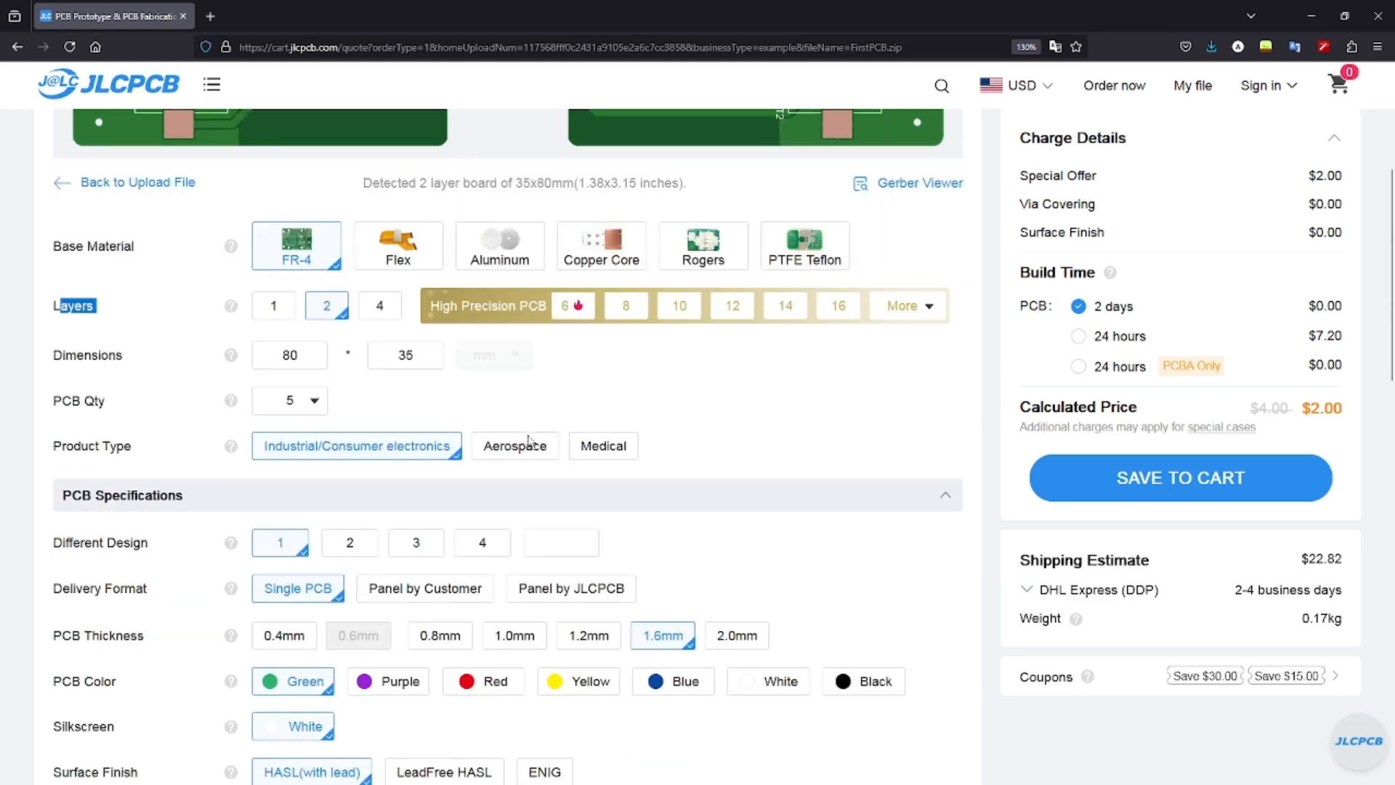
{"action": "left_click", "coordinate": [301, 355]}
{"action": "key", "text": "Tab"}
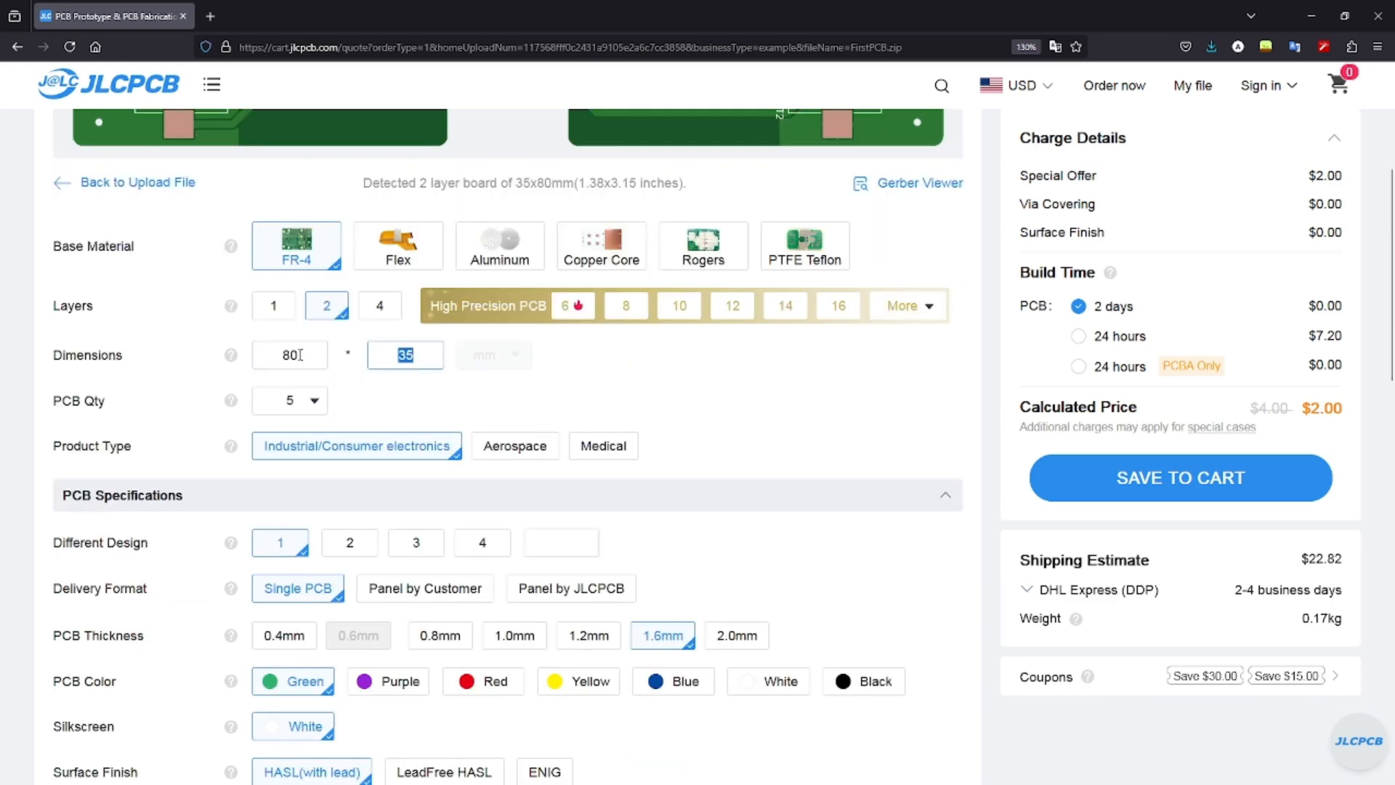
{"action": "left_click", "coordinate": [592, 367]}
{"action": "scroll", "coordinate": [592, 367], "scroll_direction": "down", "scroll_amount": 4}
{"action": "left_click", "coordinate": [313, 193]}
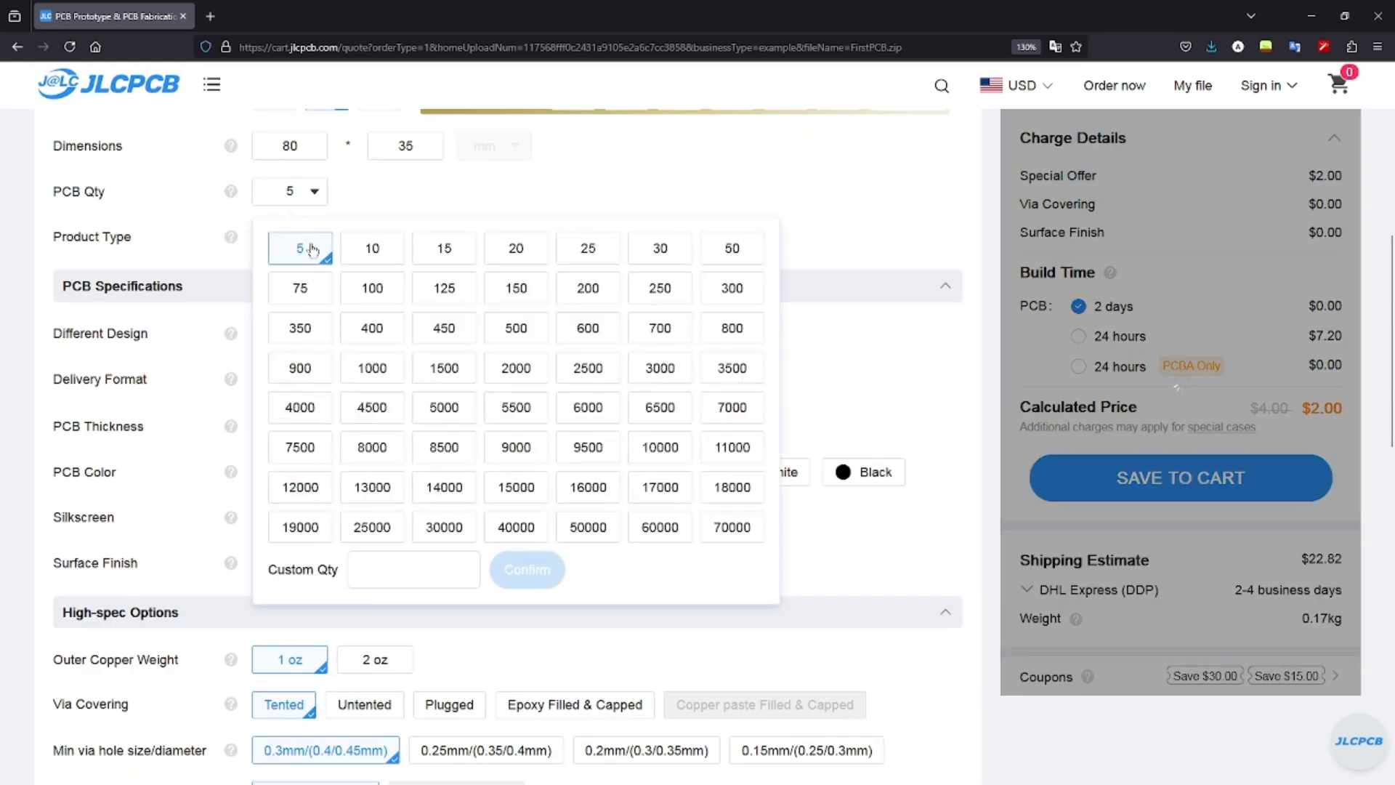
{"action": "left_click", "coordinate": [327, 194]}
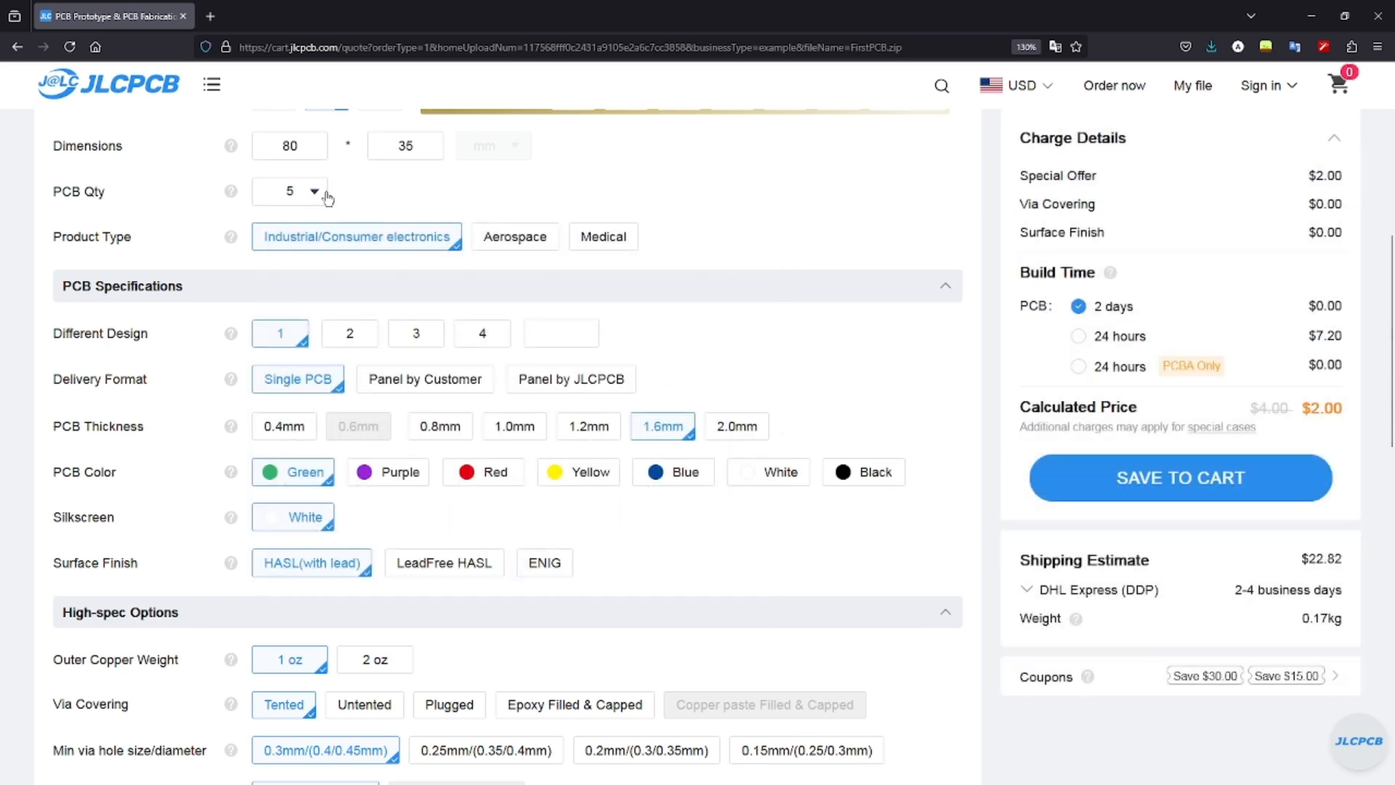
Set PCB Color to Black and Mark on PCB to Remove Mark.
{"action": "scroll", "coordinate": [428, 312], "scroll_direction": "down", "scroll_amount": 2}
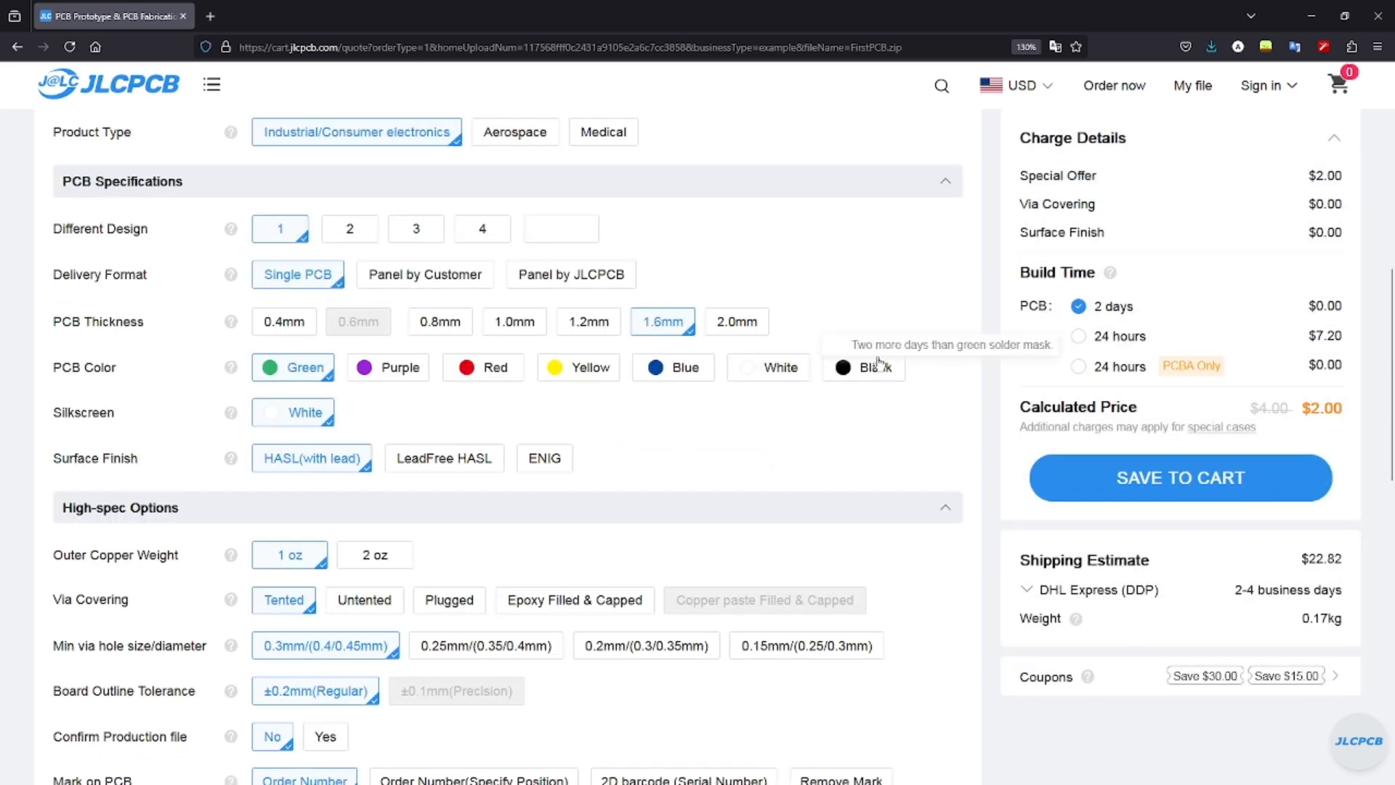
{"action": "left_click_drag", "start_coordinate": [54, 367], "coordinate": [94, 367]}
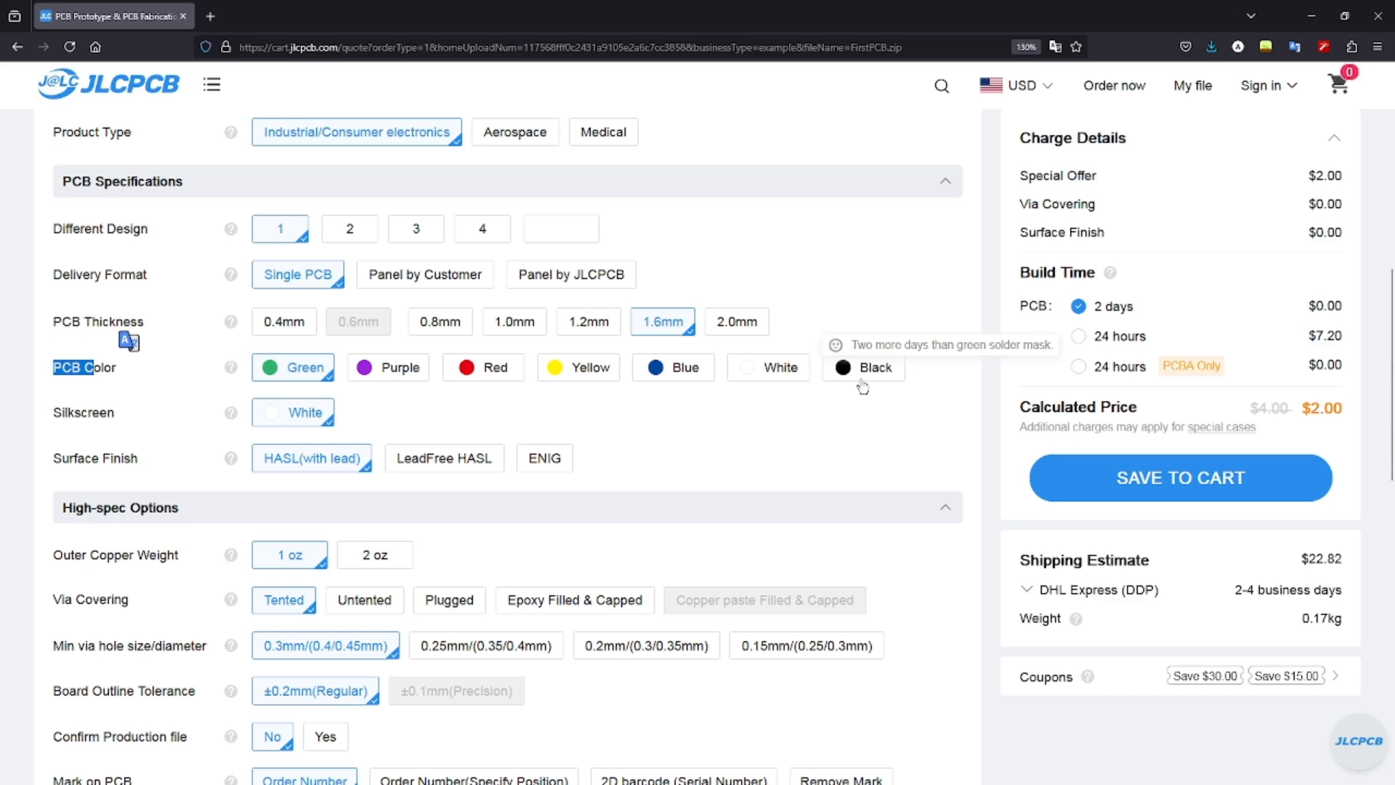
{"action": "left_click", "coordinate": [857, 369]}
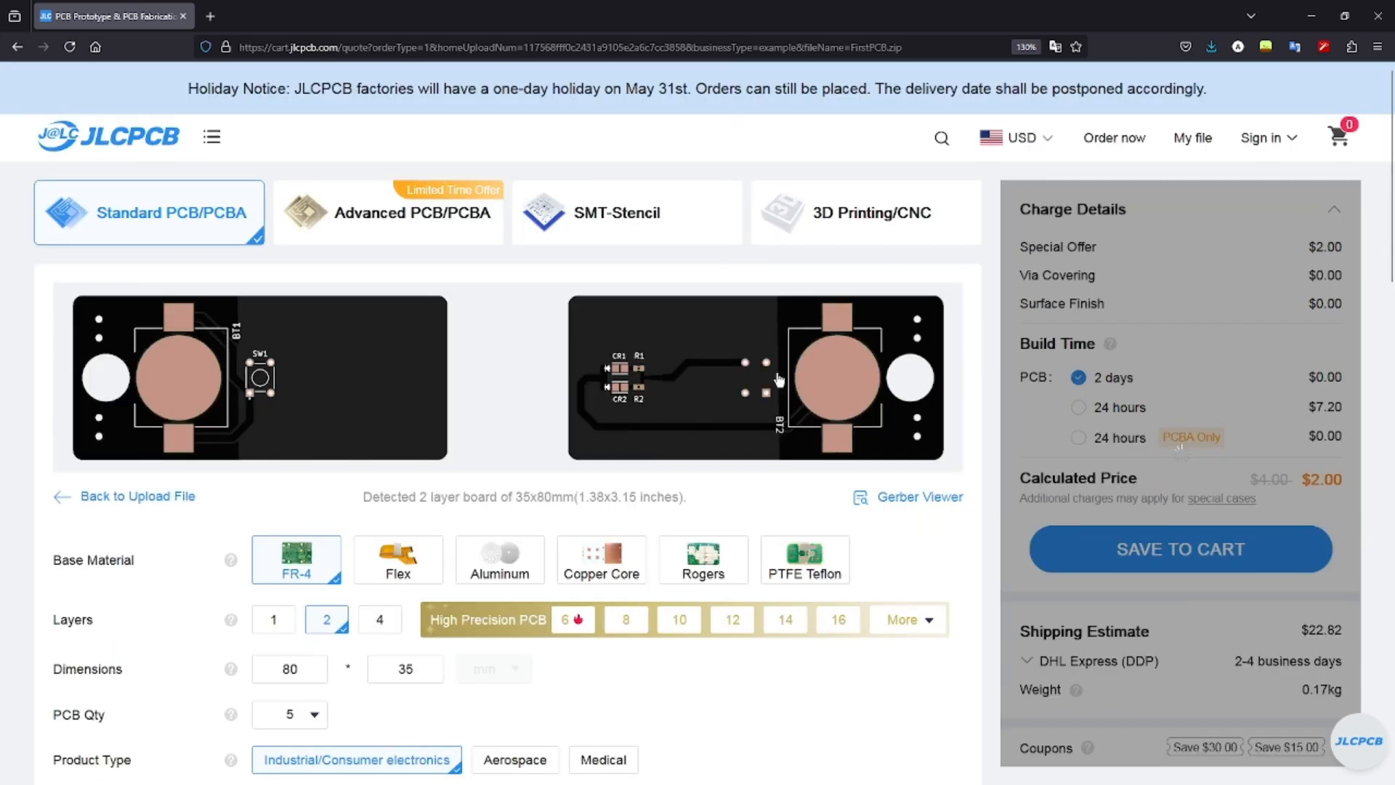
{"action": "scroll", "coordinate": [616, 444], "scroll_direction": "down", "scroll_amount": 4}
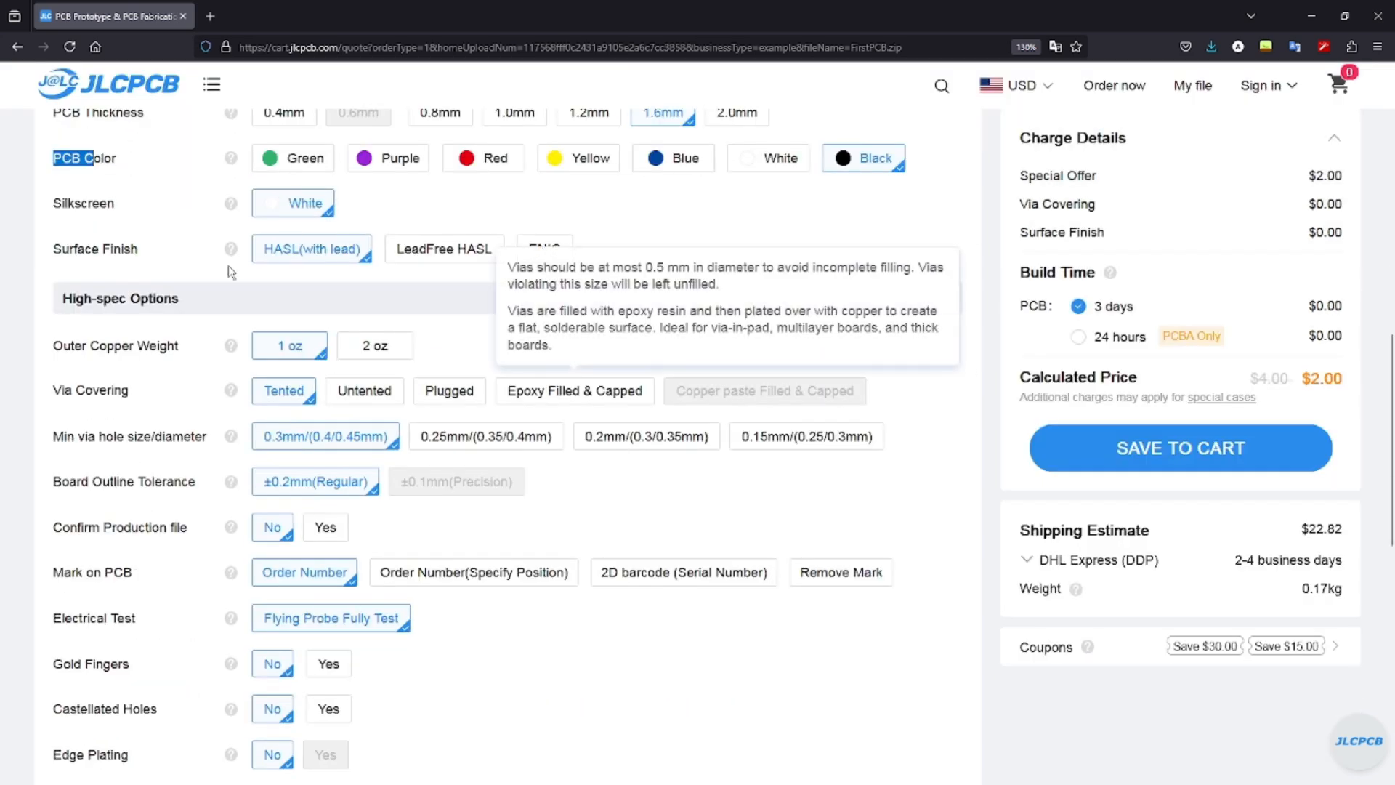
{"action": "scroll", "coordinate": [601, 573], "scroll_direction": "down", "scroll_amount": 1}
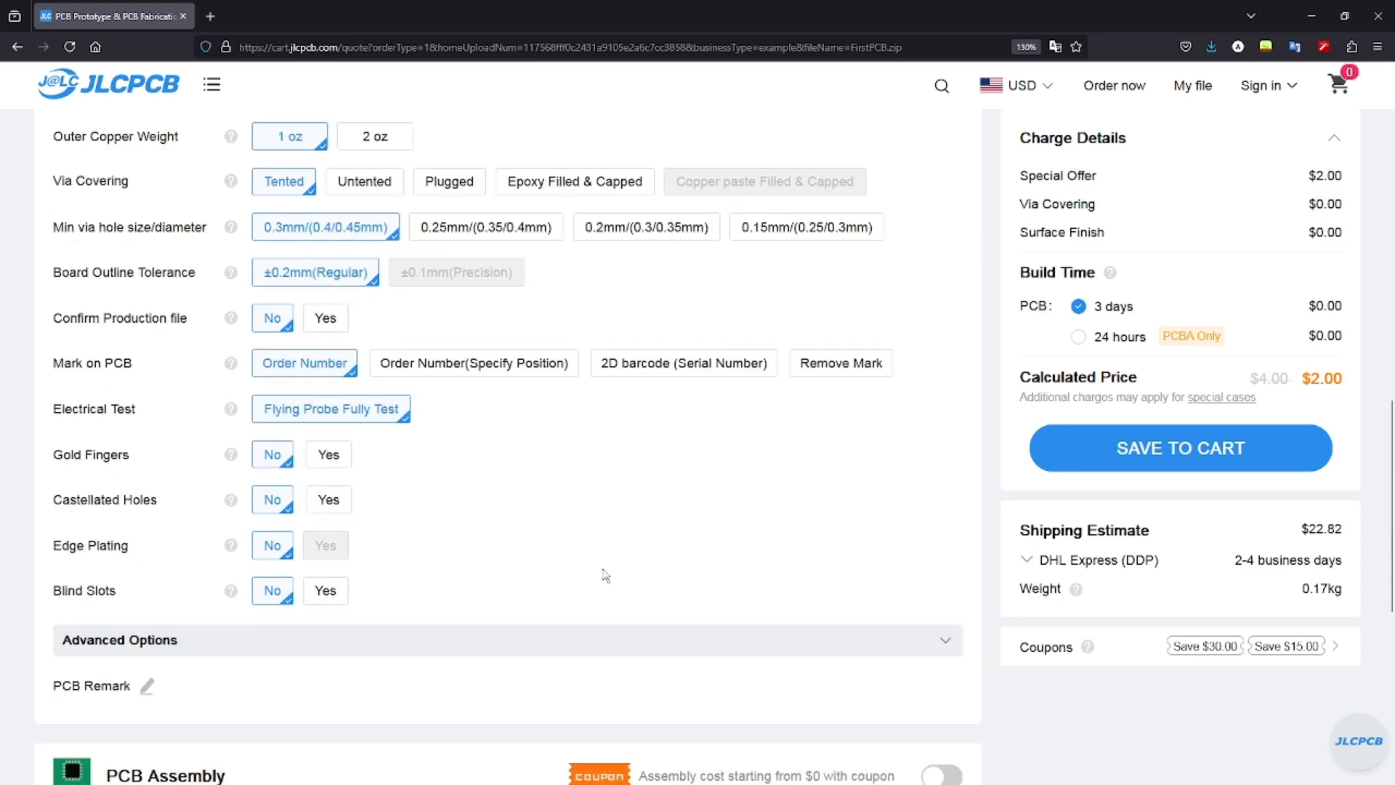
{"action": "scroll", "coordinate": [380, 582], "scroll_direction": "up", "scroll_amount": 1}
{"action": "left_click_drag", "start_coordinate": [64, 470], "coordinate": [134, 469]}
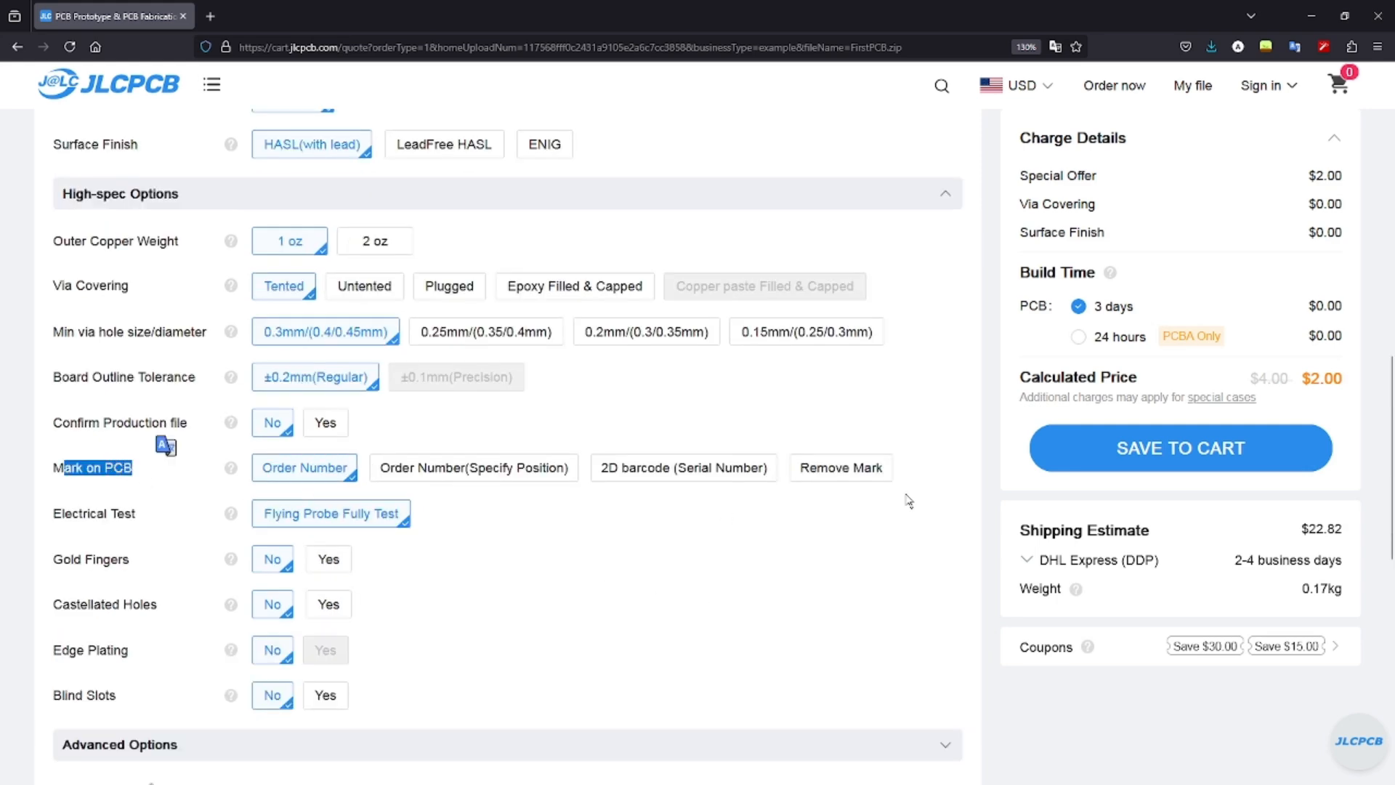
{"action": "left_click", "coordinate": [828, 469]}
Save the configured black-board order to the cart.
{"action": "scroll", "coordinate": [783, 536], "scroll_direction": "up", "scroll_amount": 1}
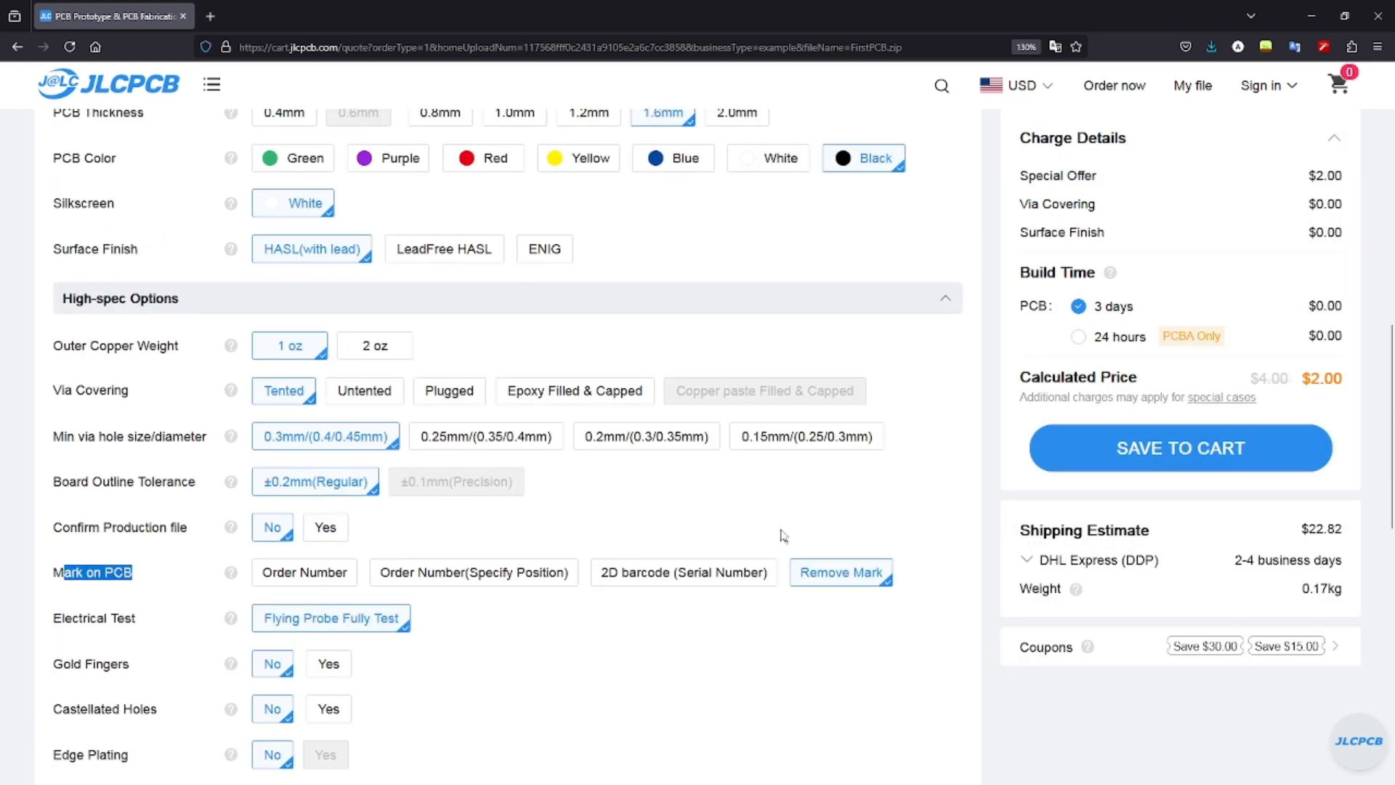
{"action": "scroll", "coordinate": [195, 544], "scroll_direction": "up", "scroll_amount": 8}
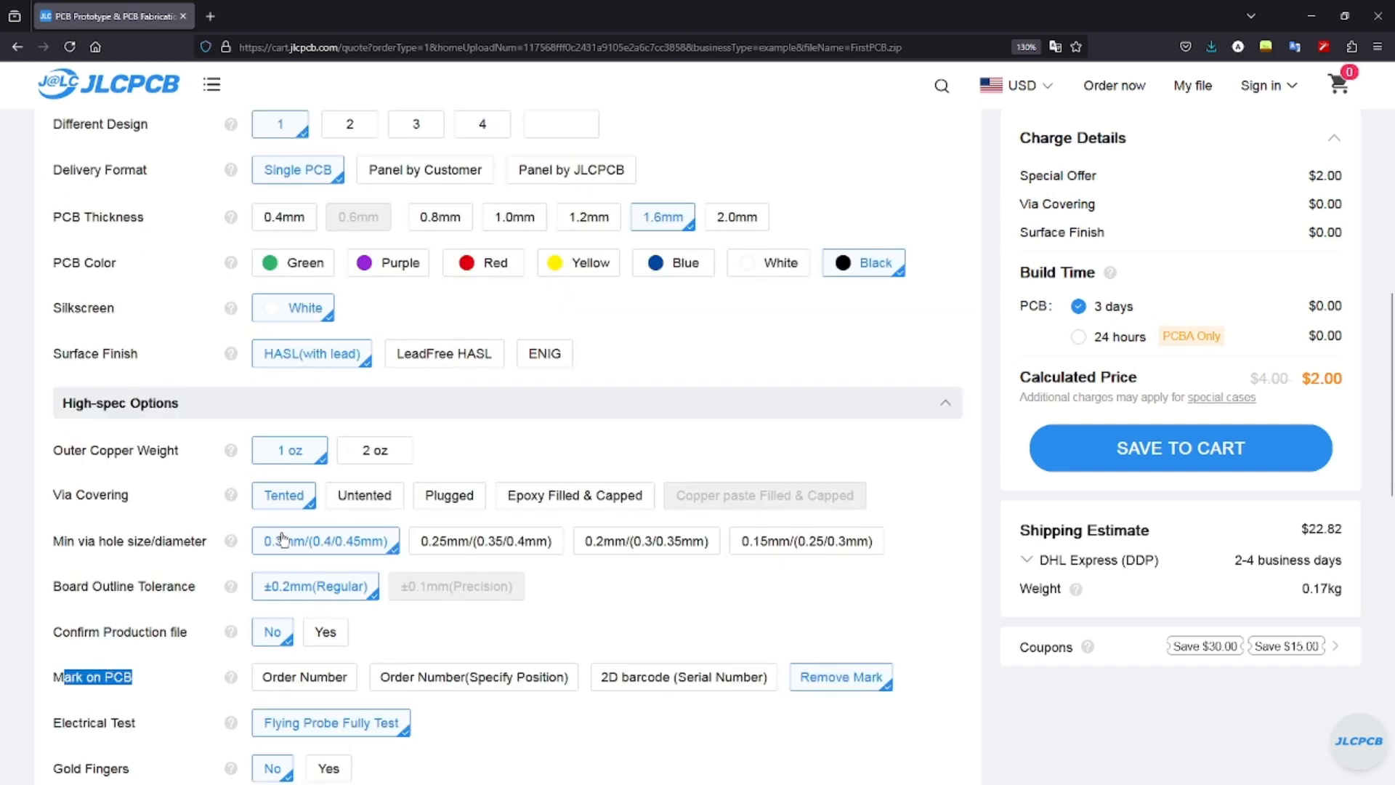
{"action": "left_click", "coordinate": [1134, 535]}
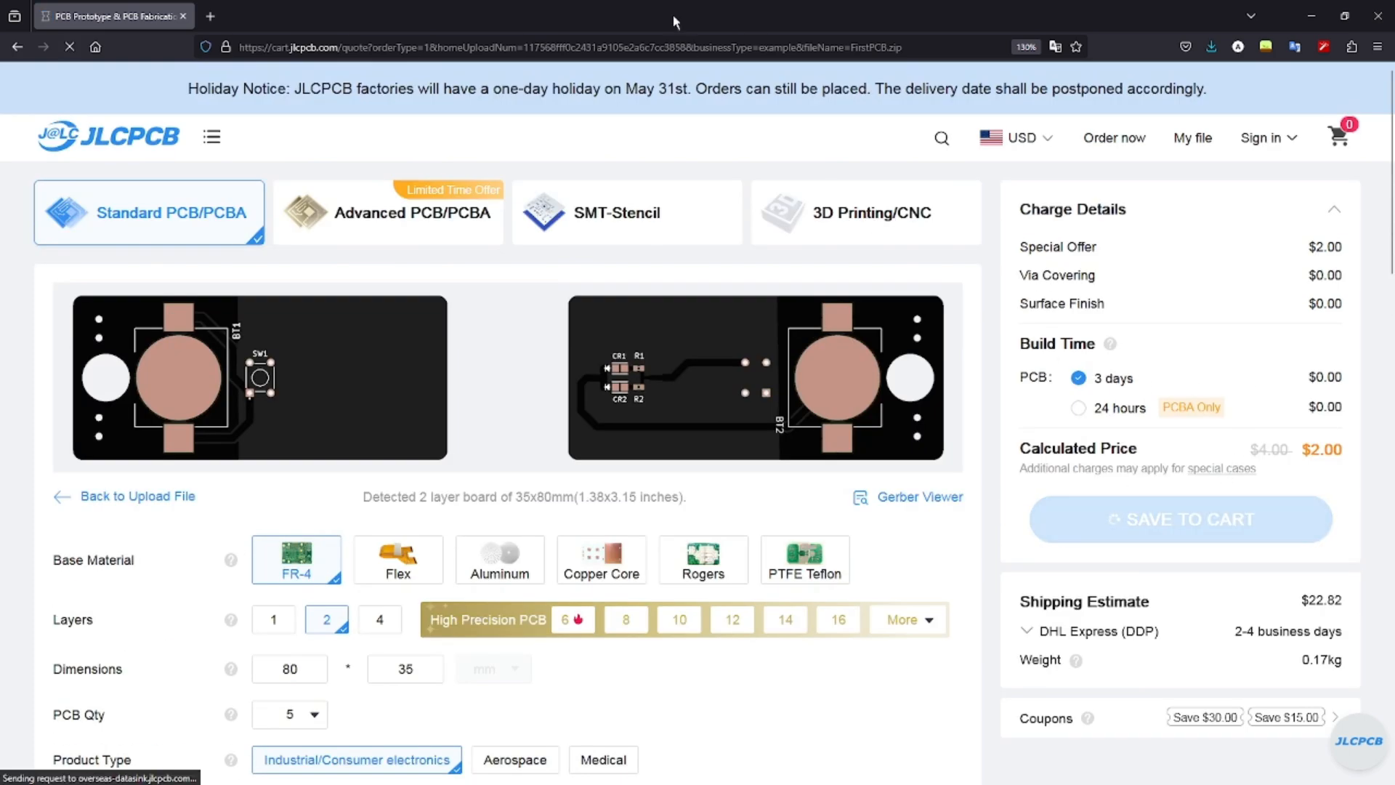